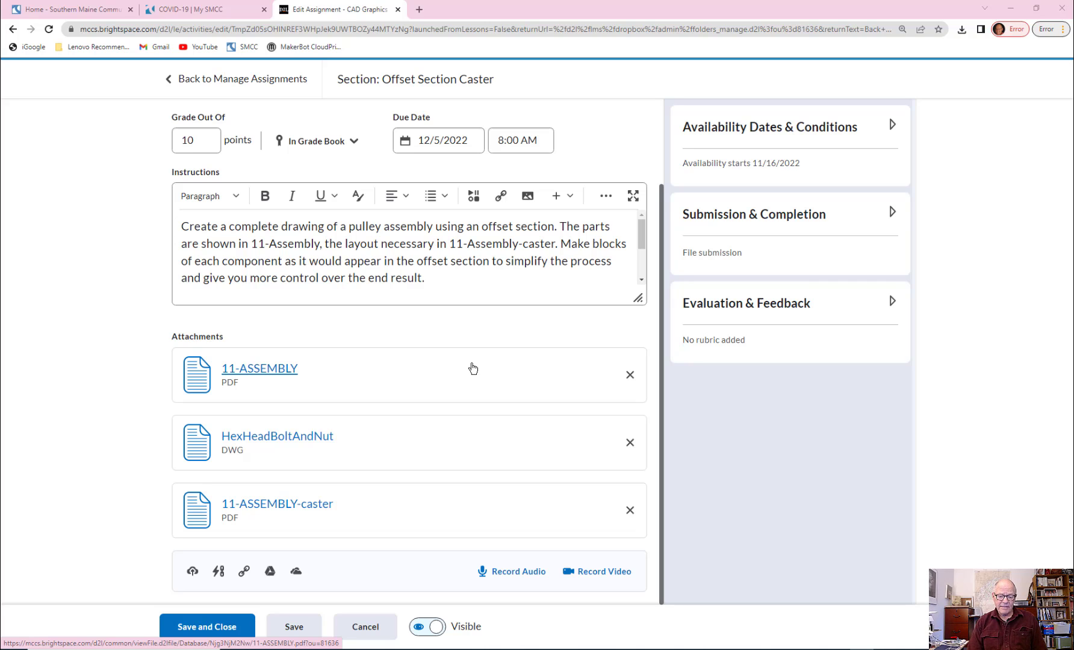
# Step: Open the 11-ASSEMBLY PDF attachment and examine the caster part drawings, fit table and assembly notes
pyautogui.click(268, 369)
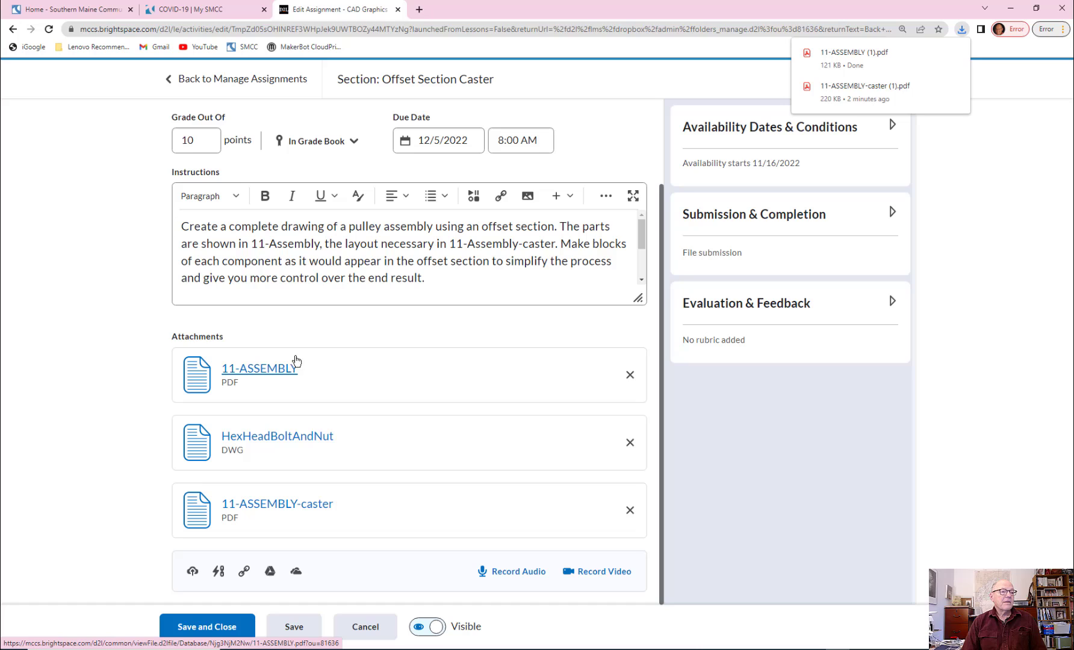
pyautogui.click(852, 55)
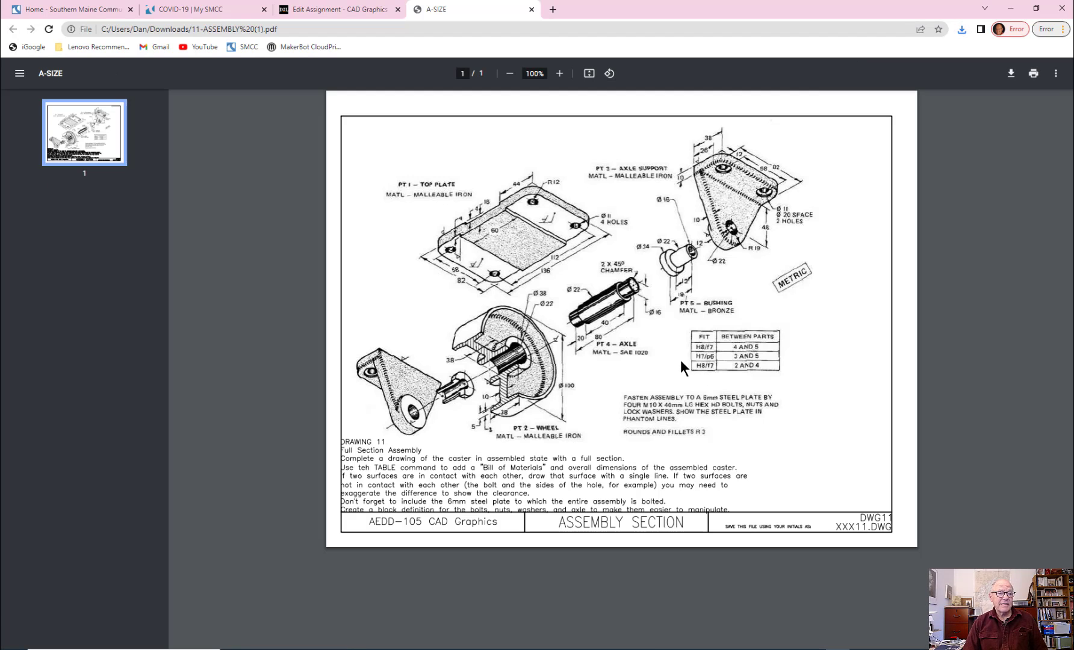
pyautogui.keyDown('ctrl'); pyautogui.scroll(3, 676, 357); pyautogui.keyUp('ctrl')
pyautogui.keyDown('ctrl'); pyautogui.scroll(-4, 685, 360); pyautogui.keyUp('ctrl')
pyautogui.keyDown('ctrl'); pyautogui.scroll(1, 685, 360); pyautogui.keyUp('ctrl')
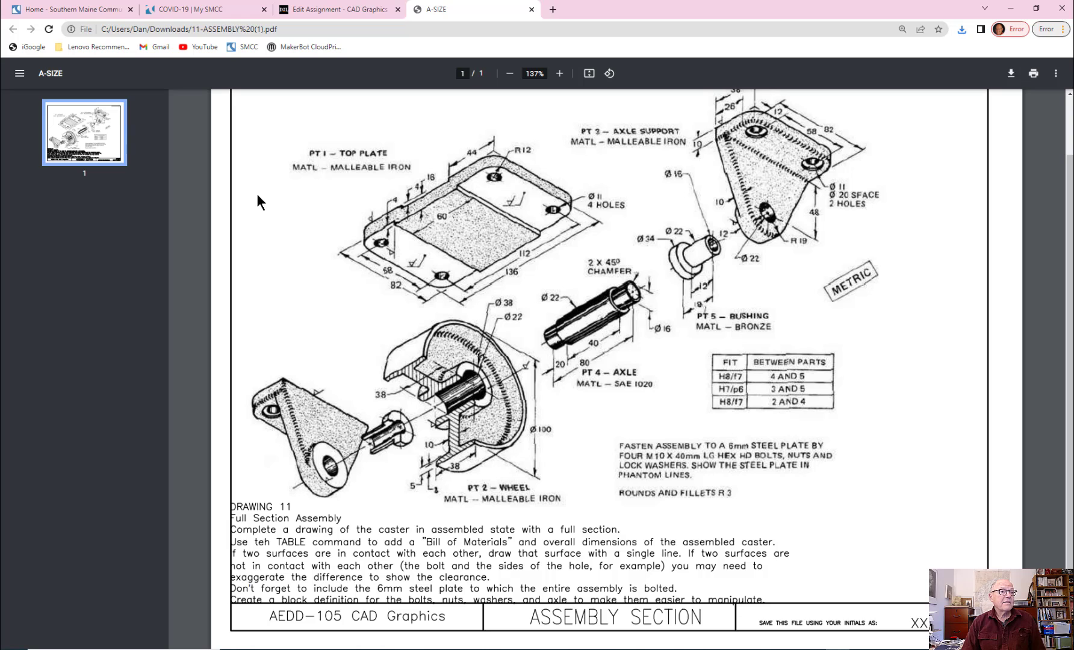
# Step: Open the 11-ASSEMBLY-caster PDF from the assignment and compare its drawing layout with the 3D cutaway on page 2
pyautogui.click(325, 9)
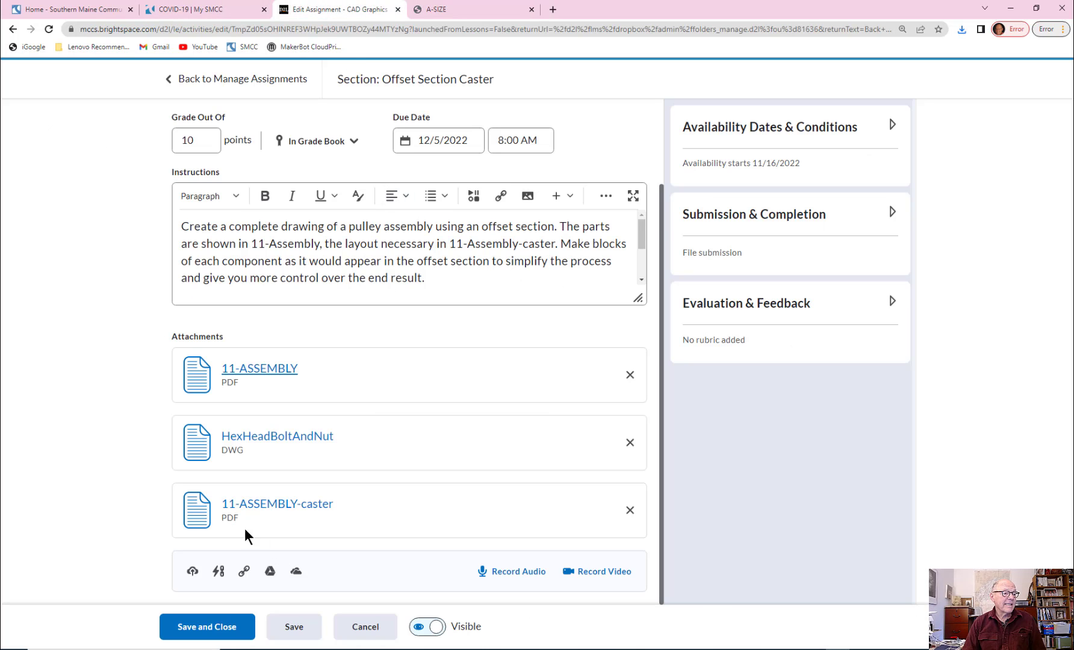
pyautogui.click(265, 506)
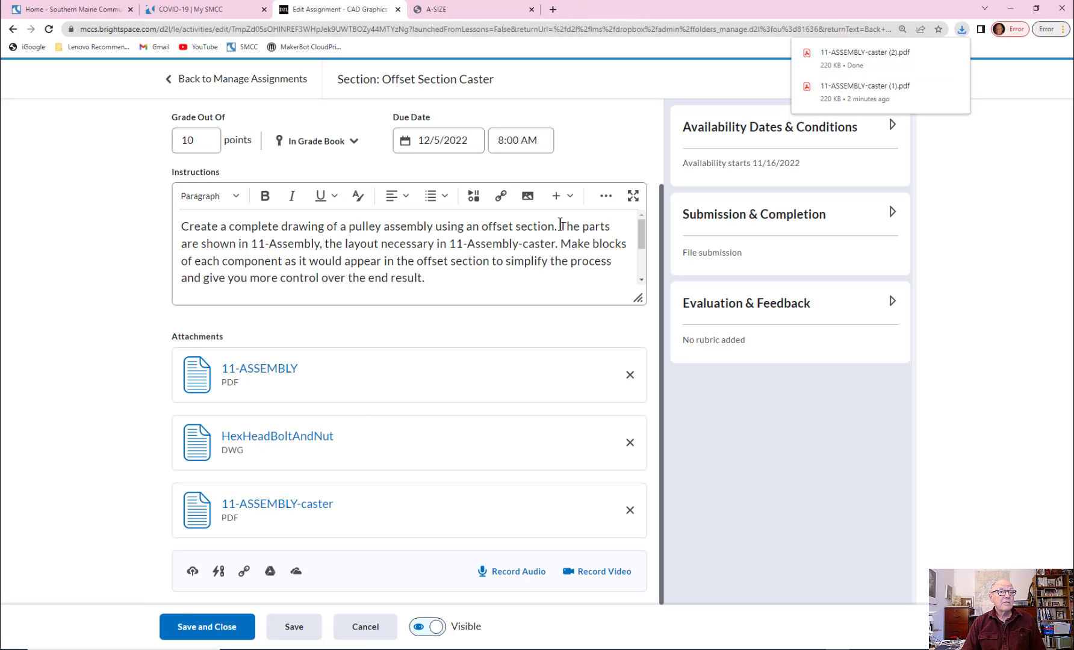
pyautogui.click(840, 56)
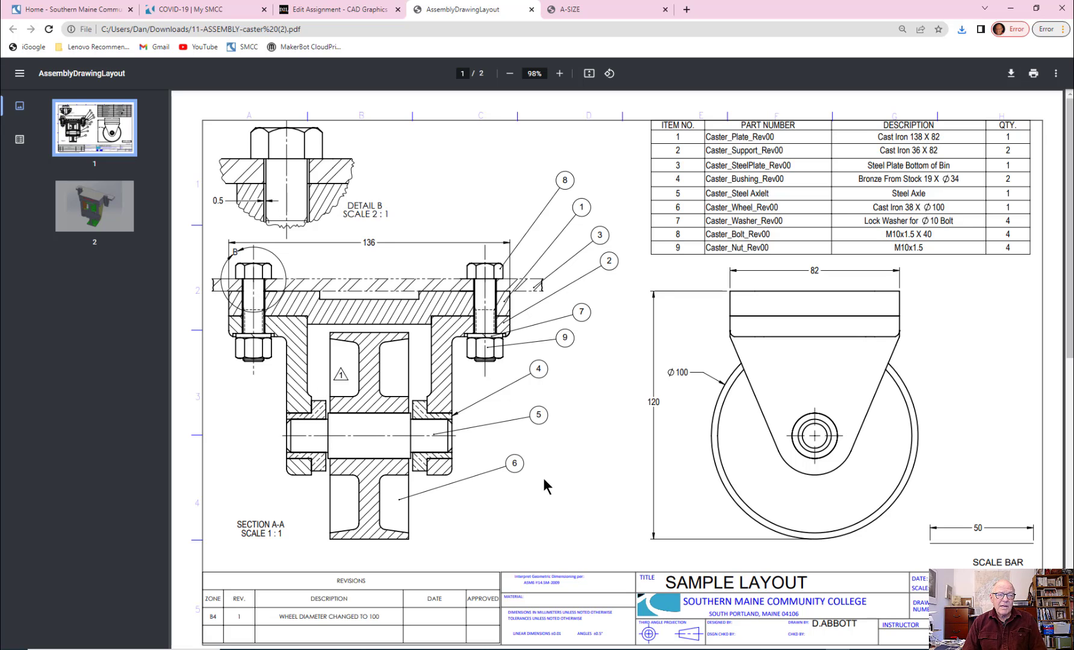
pyautogui.scroll(-10, 589, 473)
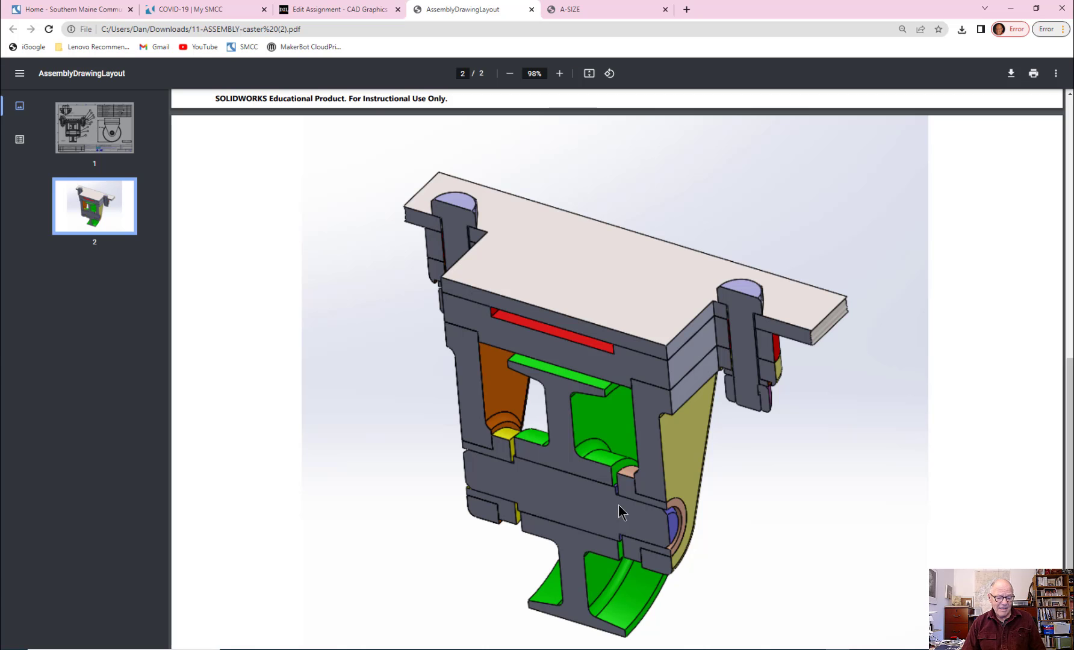
pyautogui.scroll(2, 621, 490)
pyautogui.scroll(8, 621, 489)
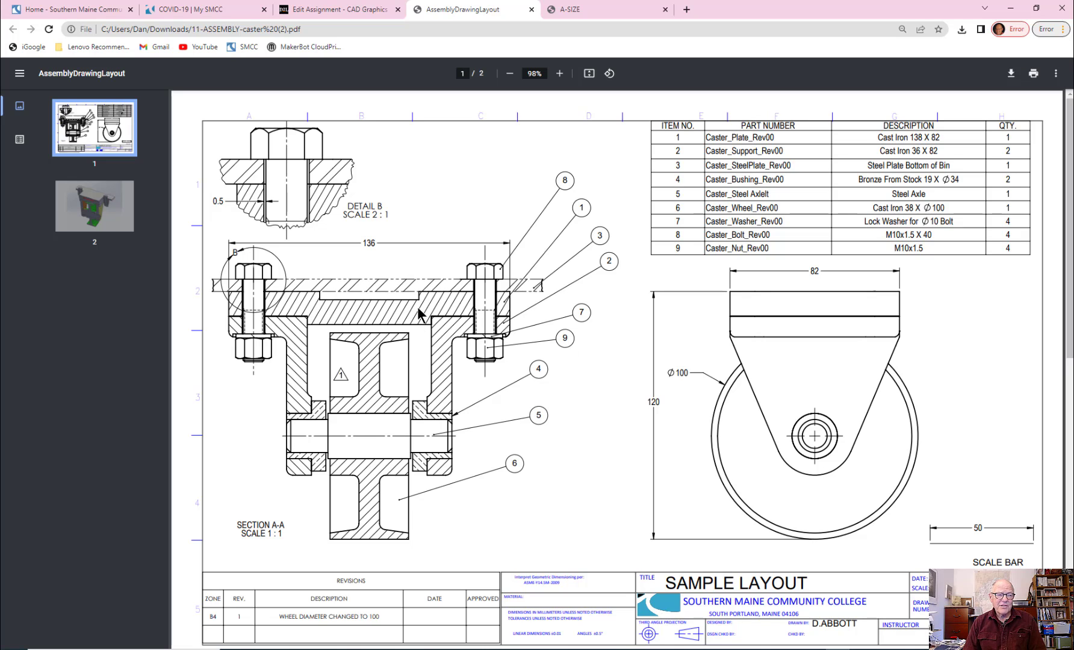
# Step: Examine the plate, supports, bushings, axle and wheel in Section A-A of the caster layout, including their hatching
pyautogui.keyDown('ctrl'); pyautogui.scroll(3, 399, 303); pyautogui.keyUp('ctrl')
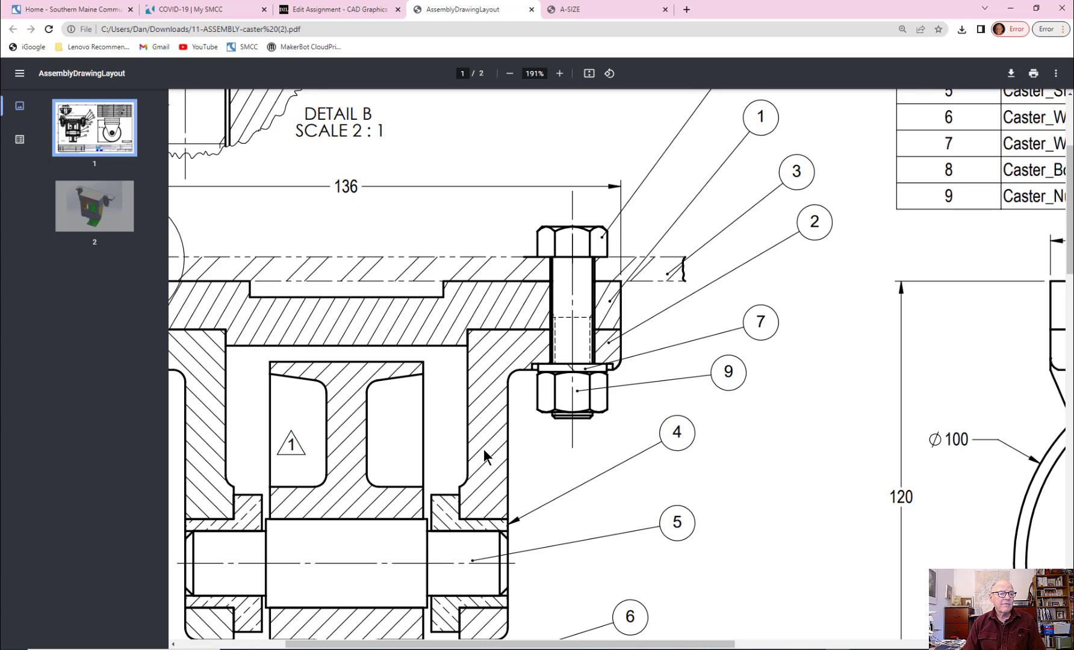
pyautogui.scroll(-4, 481, 481)
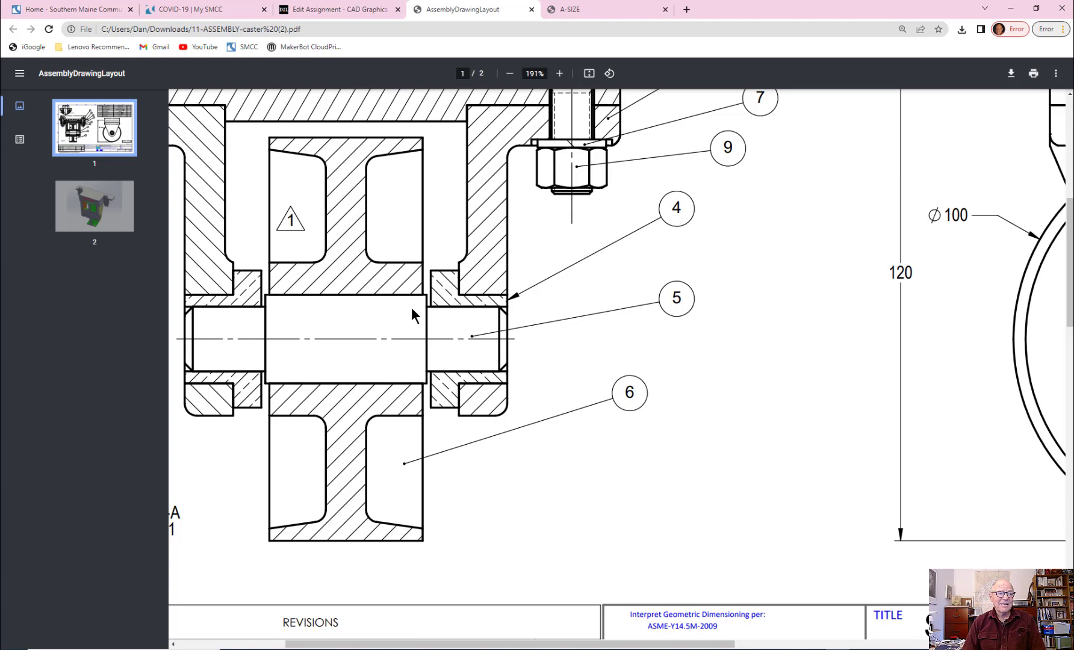
pyautogui.scroll(5, 408, 304)
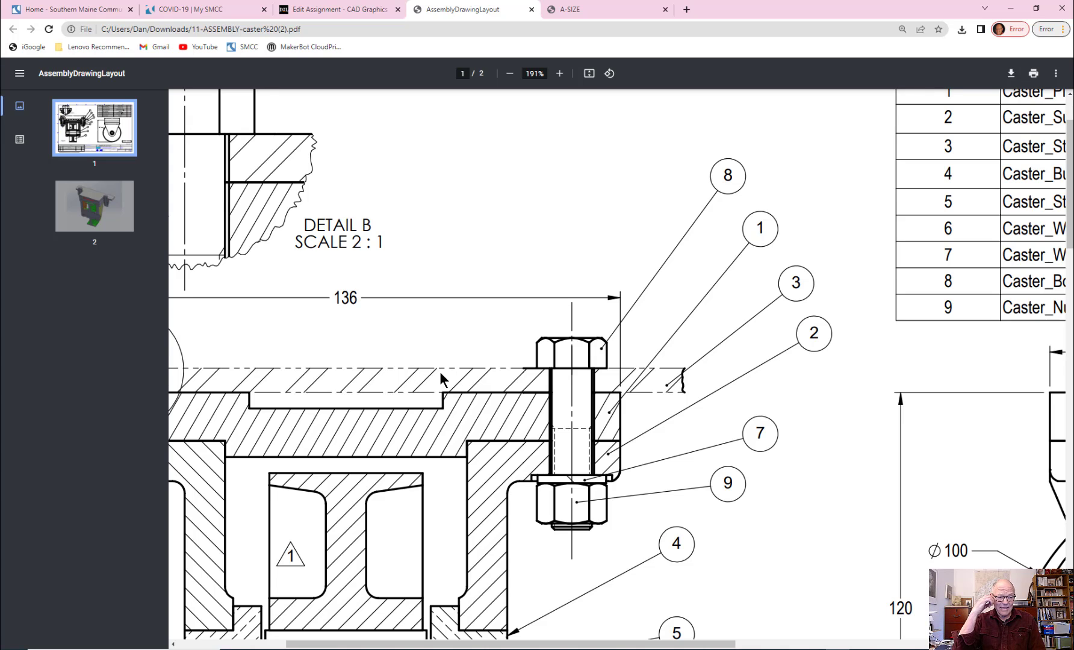
pyautogui.scroll(-5, 360, 450)
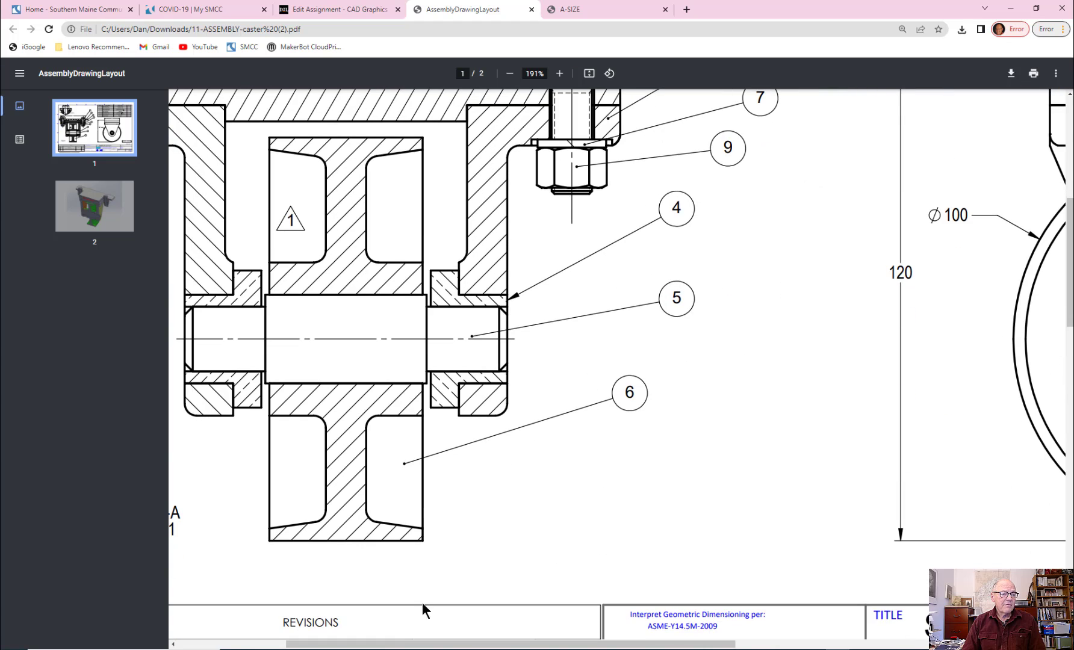
pyautogui.hscroll(-2, 409, 505)
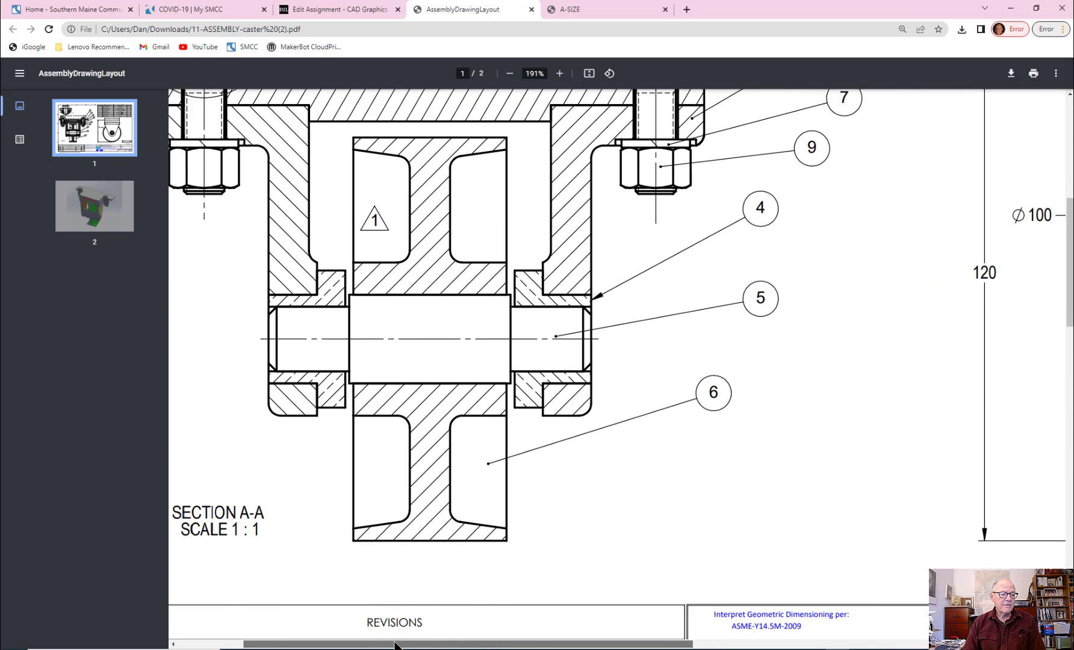
pyautogui.scroll(3, 408, 505)
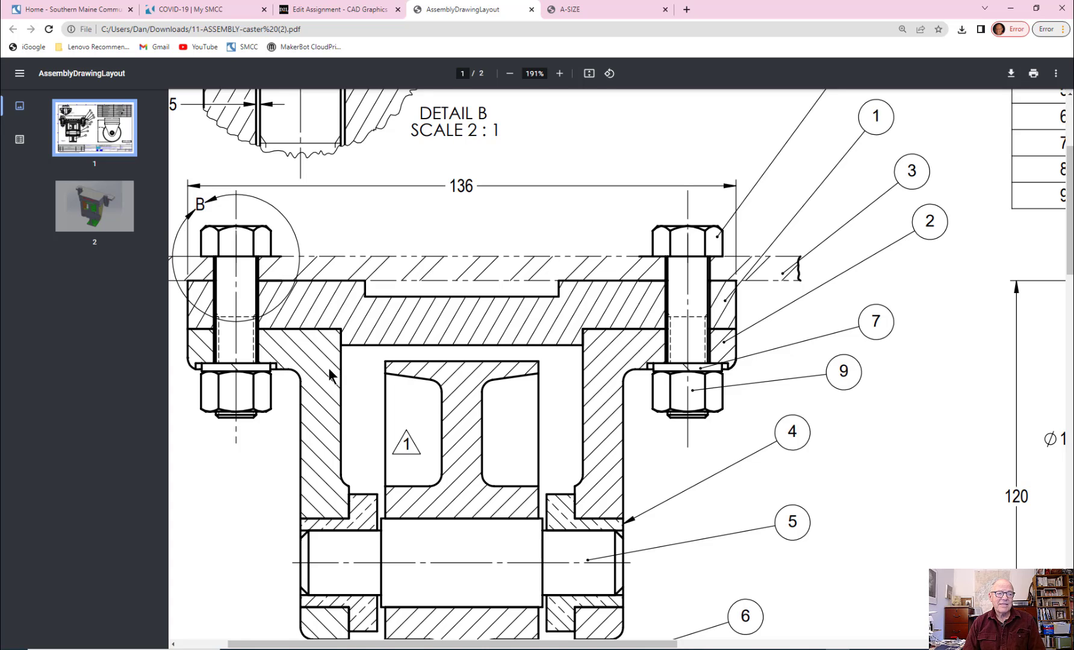
pyautogui.scroll(-2, 328, 366)
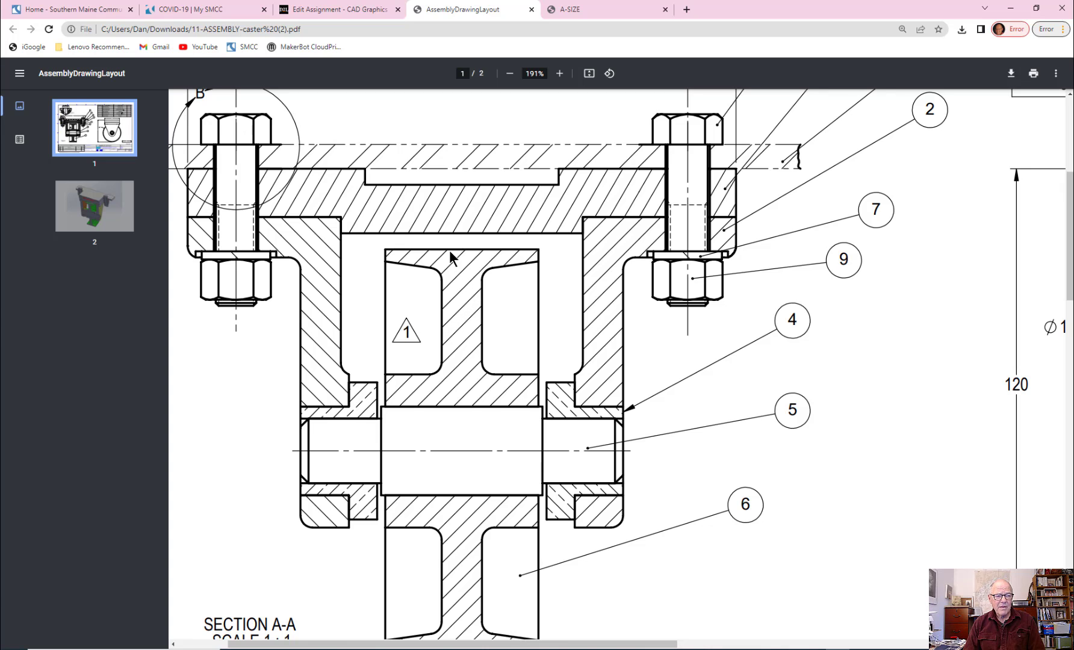
pyautogui.scroll(-2, 454, 422)
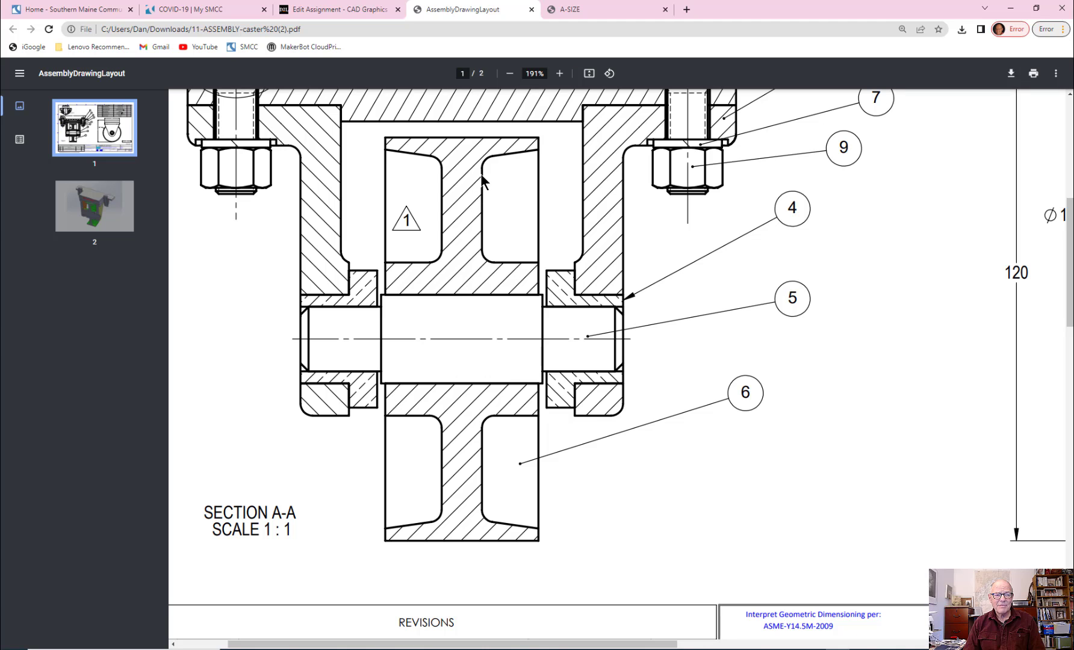
pyautogui.scroll(3, 470, 241)
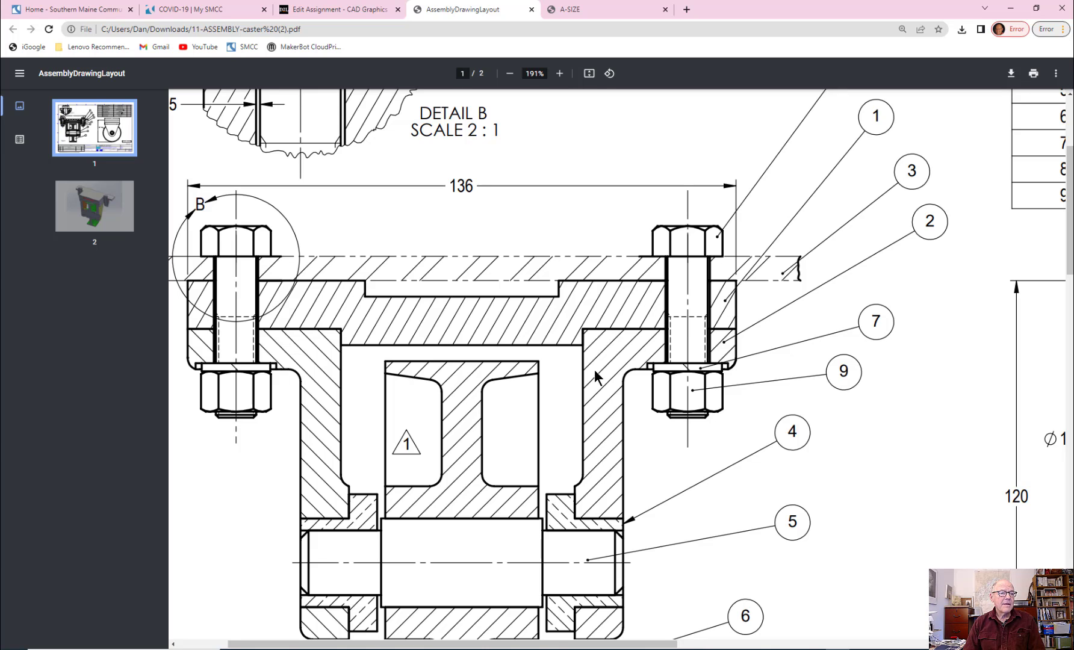
pyautogui.scroll(-2, 596, 399)
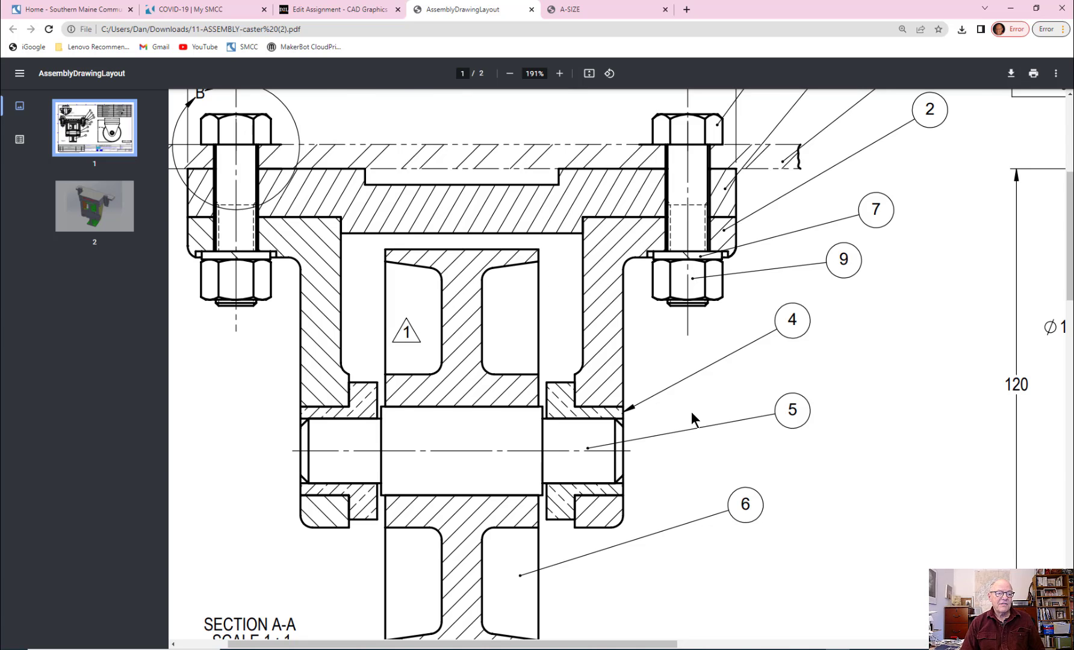
# Step: Review the full section view, the revision block and the title block of the sample layout
pyautogui.keyDown('ctrl'); pyautogui.scroll(-2, 691, 412); pyautogui.keyUp('ctrl')
pyautogui.scroll(-2, 691, 414)
pyautogui.scroll(2, 691, 415)
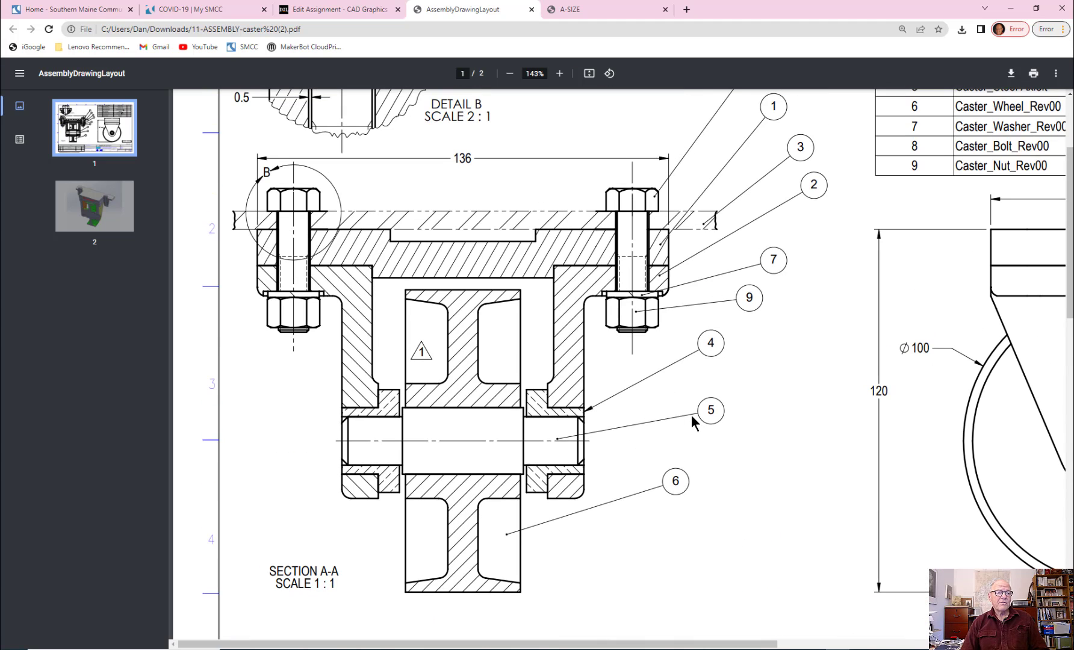
pyautogui.keyDown('ctrl'); pyautogui.scroll(-5, 691, 415); pyautogui.keyUp('ctrl')
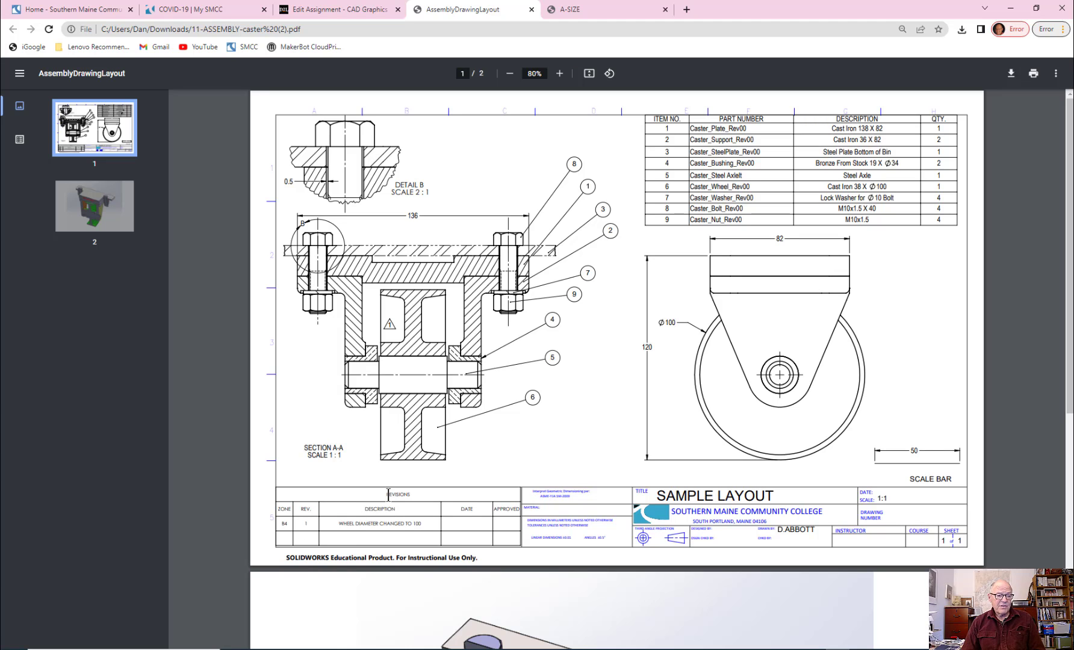
pyautogui.keyDown('ctrl'); pyautogui.scroll(4, 394, 535); pyautogui.keyUp('ctrl')
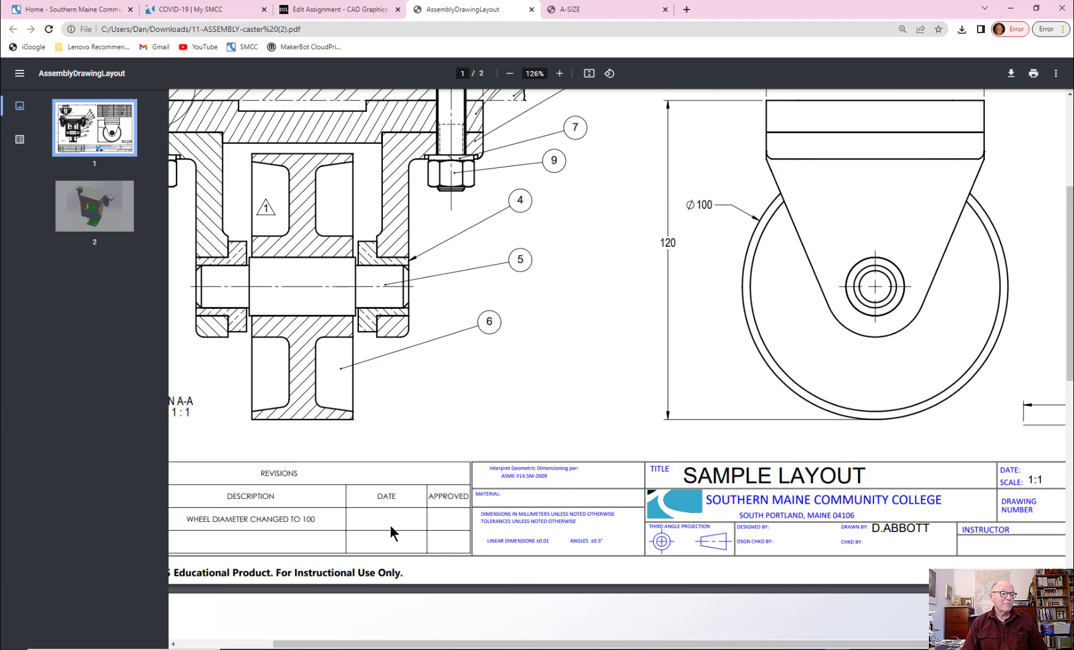
pyautogui.keyDown('ctrl'); pyautogui.scroll(-5, 390, 534); pyautogui.keyUp('ctrl')
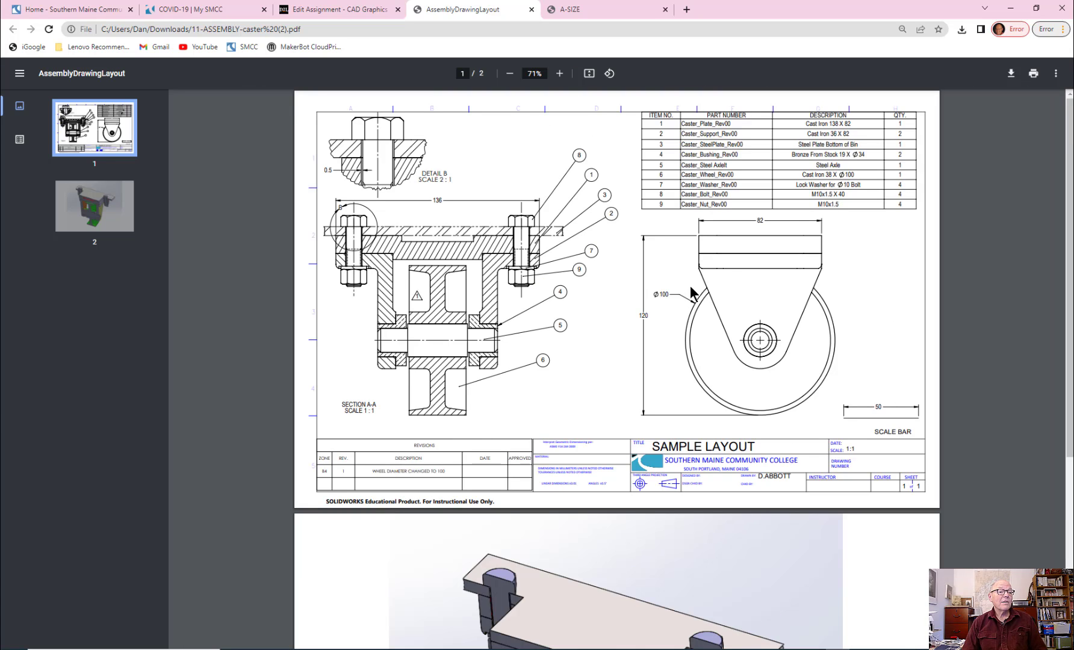
# Step: Compare the numbered balloons and leaders on the section view with the item numbers in the parts list
pyautogui.keyDown('ctrl'); pyautogui.scroll(5, 806, 161); pyautogui.keyUp('ctrl')
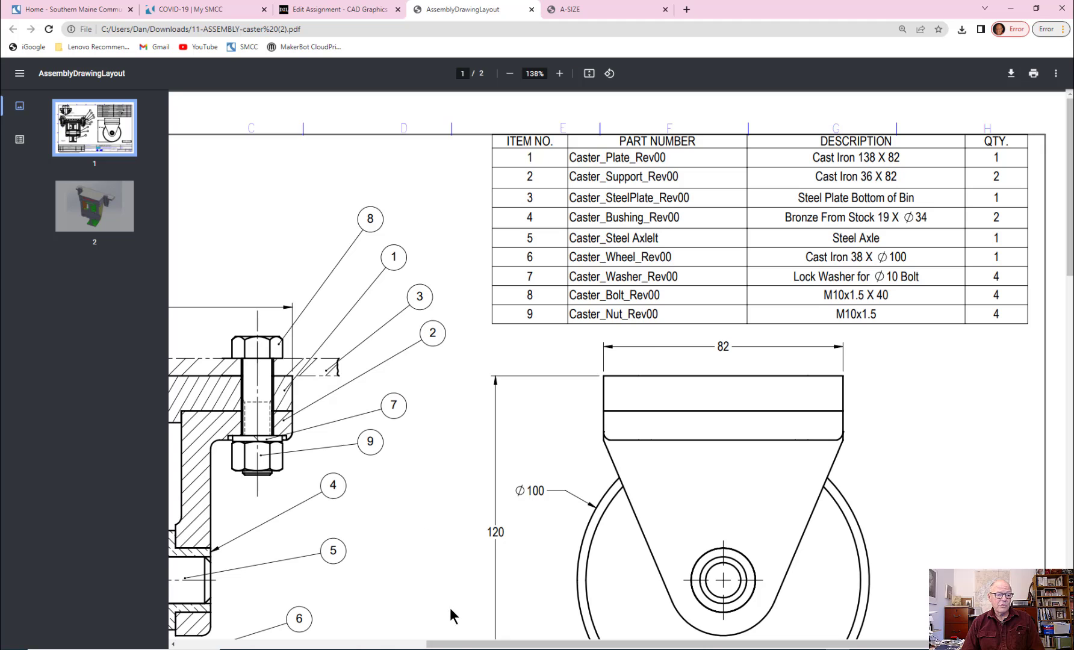
pyautogui.moveTo(458, 645); pyautogui.dragTo(321, 646)
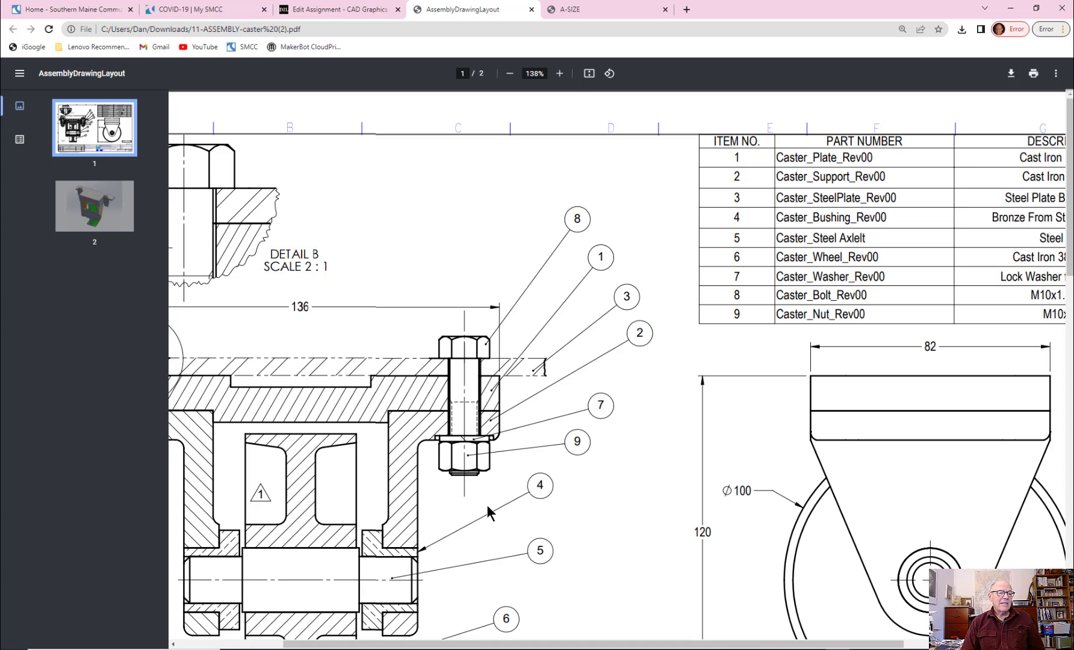
pyautogui.keyDown('ctrl'); pyautogui.scroll(4, 422, 571); pyautogui.keyUp('ctrl')
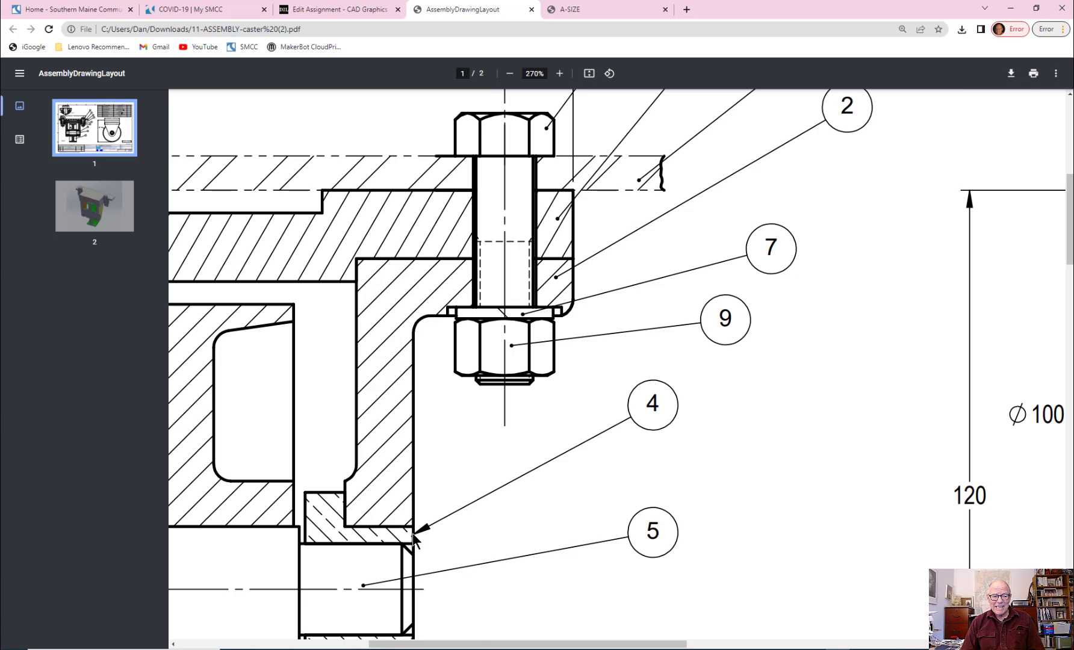
pyautogui.scroll(8, 731, 388)
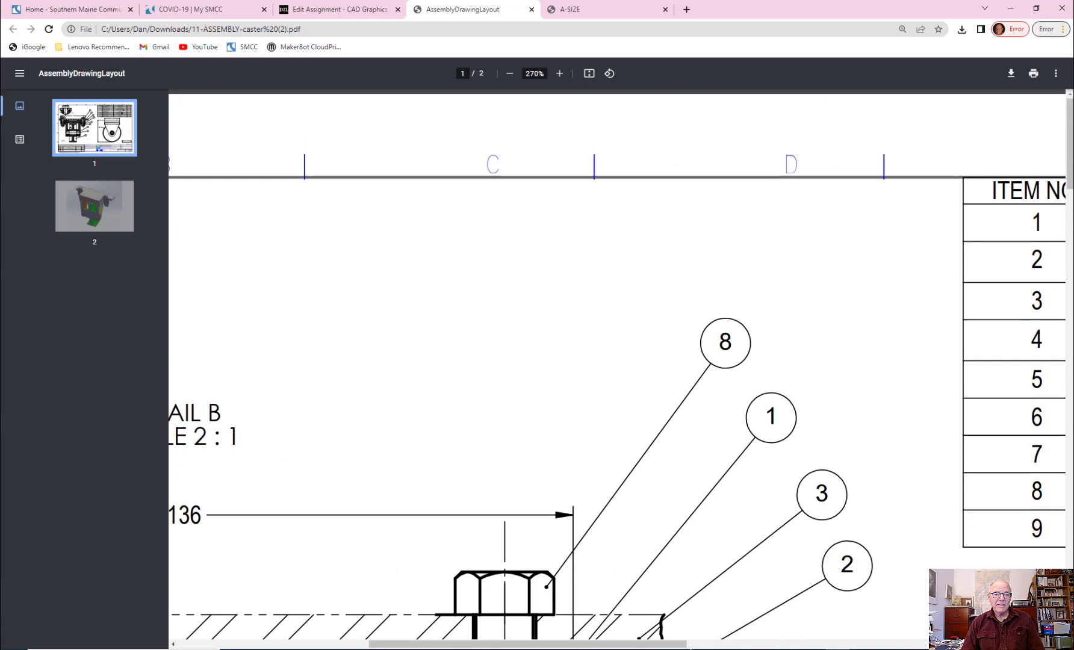
pyautogui.moveTo(670, 645); pyautogui.dragTo(813, 644)
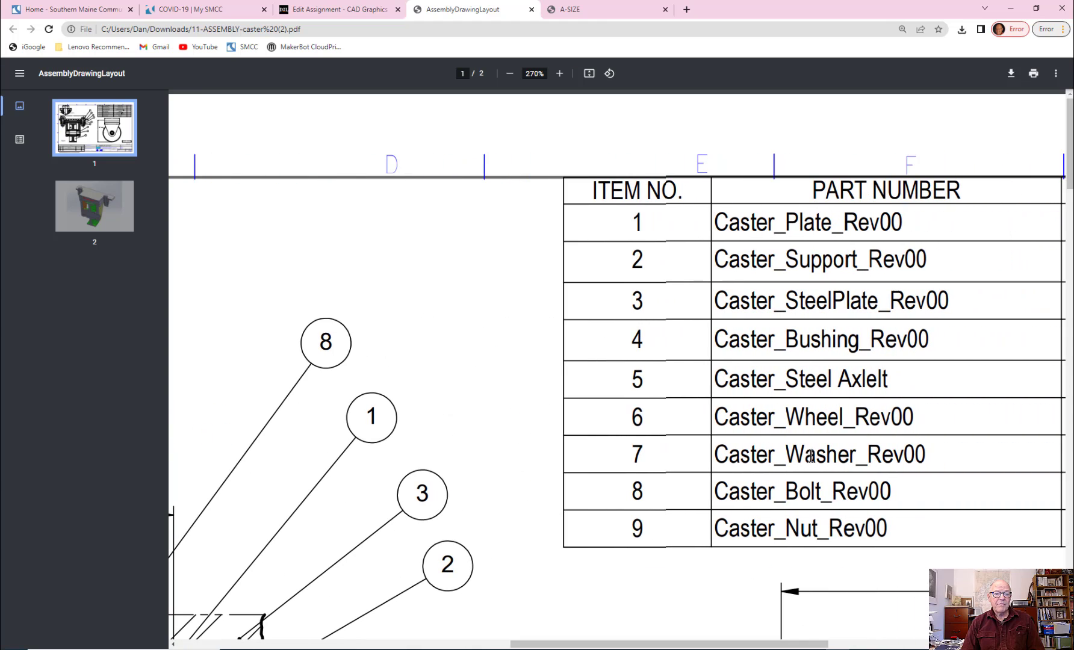
pyautogui.moveTo(677, 645); pyautogui.dragTo(535, 645)
pyautogui.scroll(-5, 542, 570)
pyautogui.scroll(5, 576, 473)
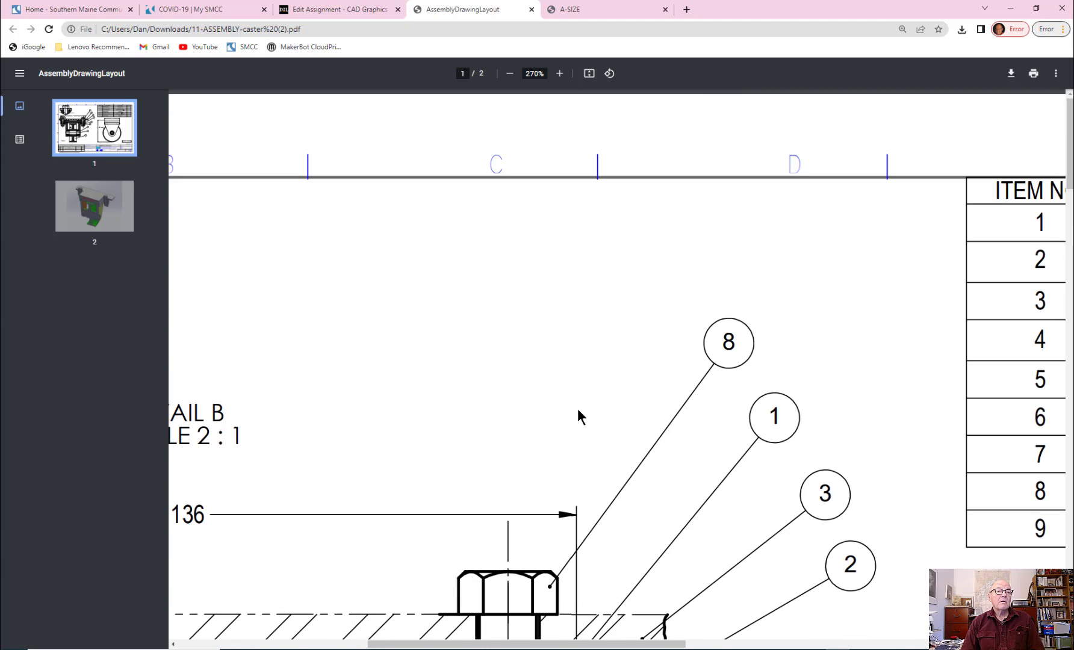
pyautogui.scroll(-2, 704, 358)
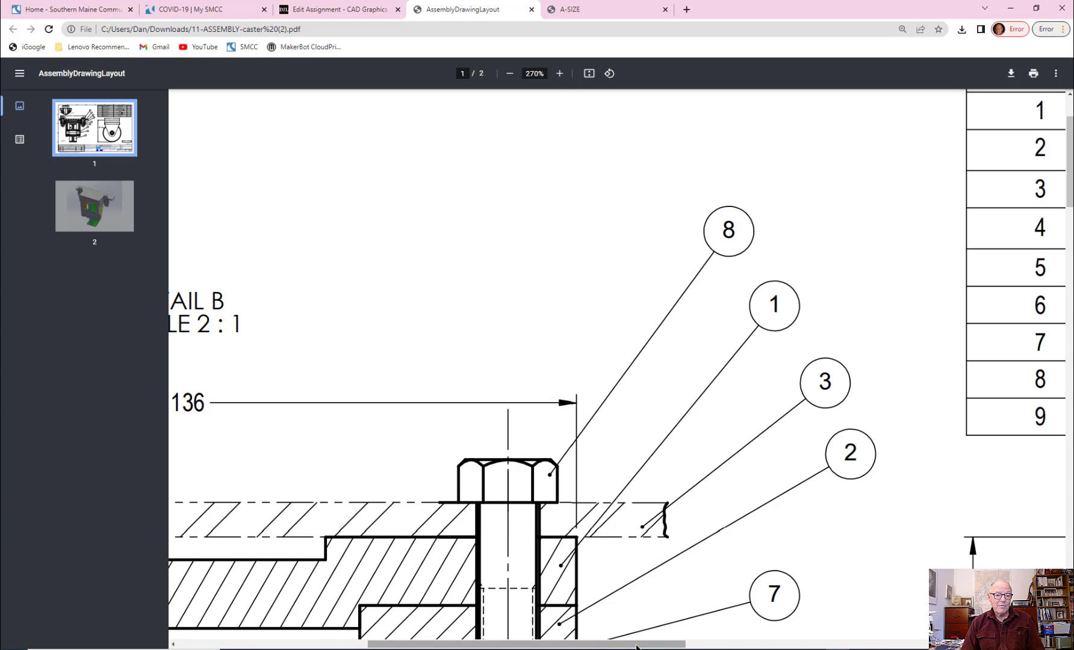
pyautogui.moveTo(636, 646); pyautogui.dragTo(813, 646)
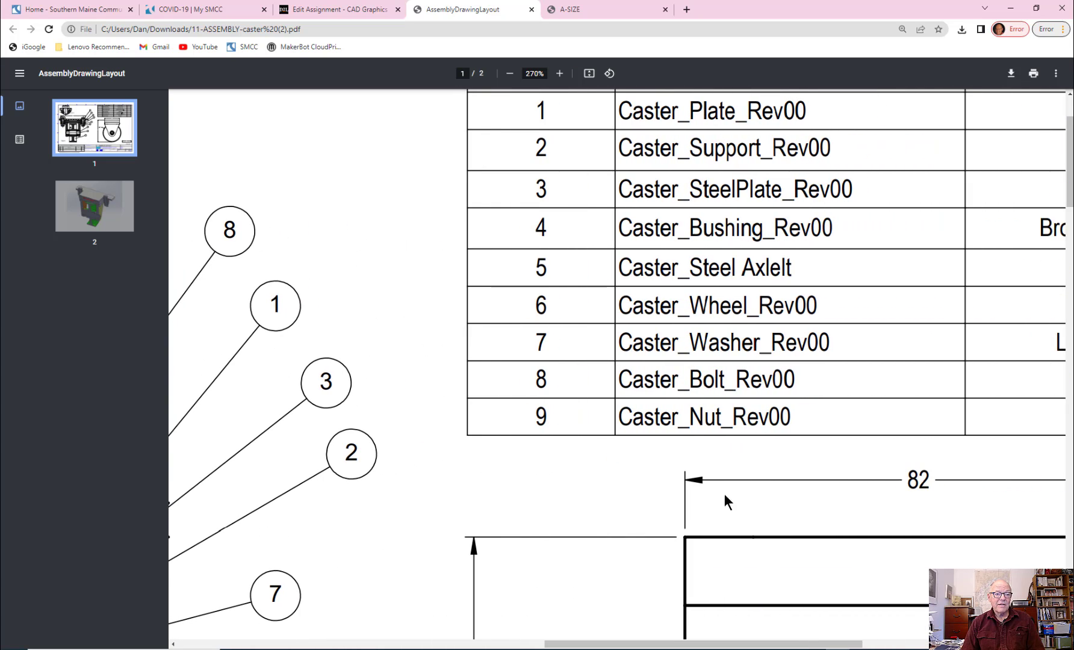
pyautogui.keyDown('ctrl'); pyautogui.scroll(-3, 832, 461); pyautogui.keyUp('ctrl')
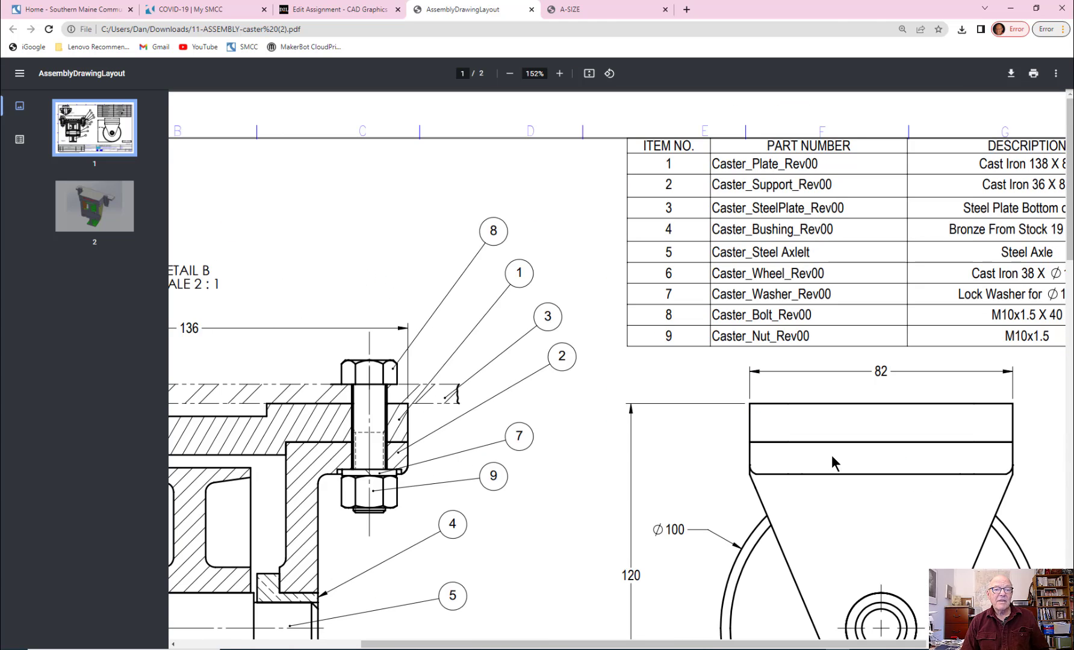
# Step: Inspect the bolt, lock washer, nut and hole clearance in close-up on the section view of the caster
pyautogui.keyDown('ctrl'); pyautogui.scroll(-3, 832, 456); pyautogui.keyUp('ctrl')
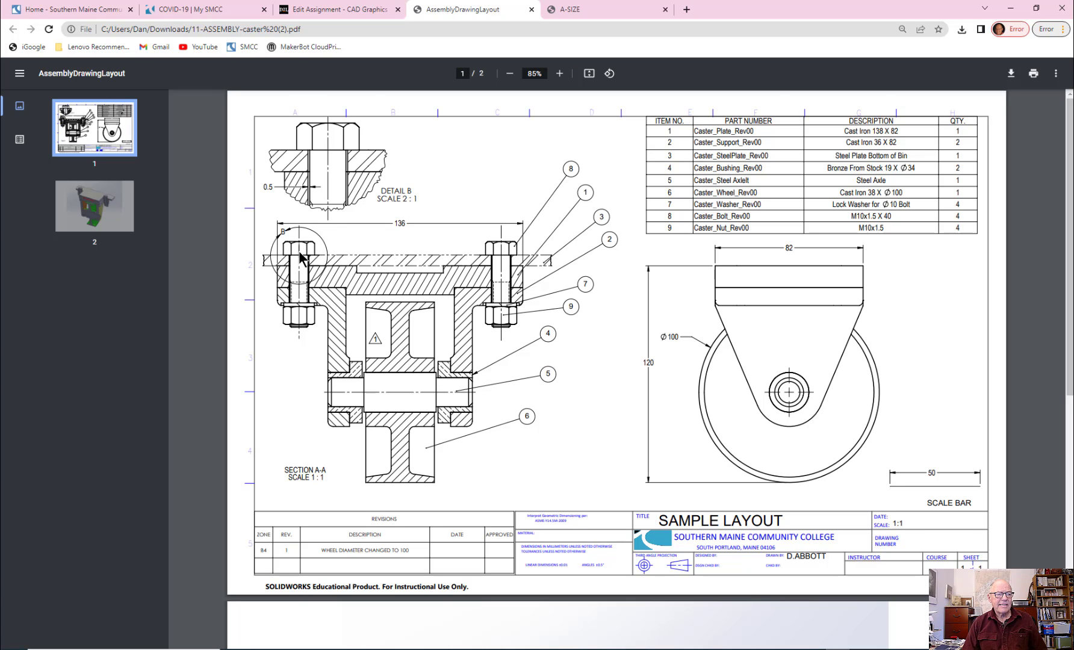
pyautogui.keyDown('ctrl'); pyautogui.scroll(5, 295, 258); pyautogui.keyUp('ctrl')
pyautogui.keyDown('ctrl'); pyautogui.scroll(4, 718, 230); pyautogui.keyUp('ctrl')
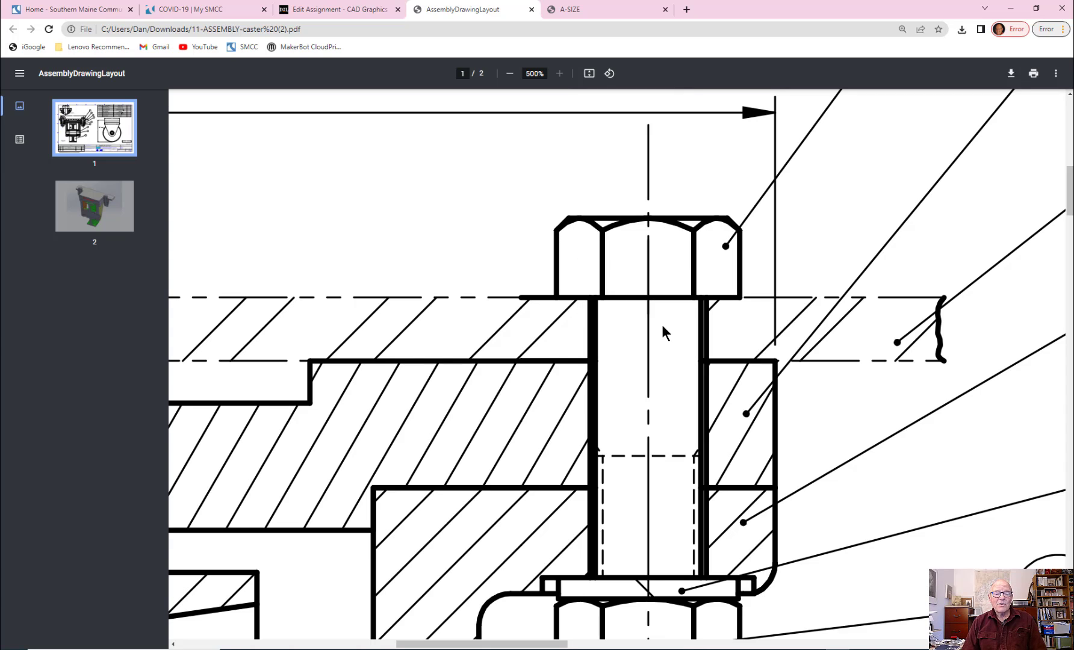
pyautogui.scroll(-2, 679, 316)
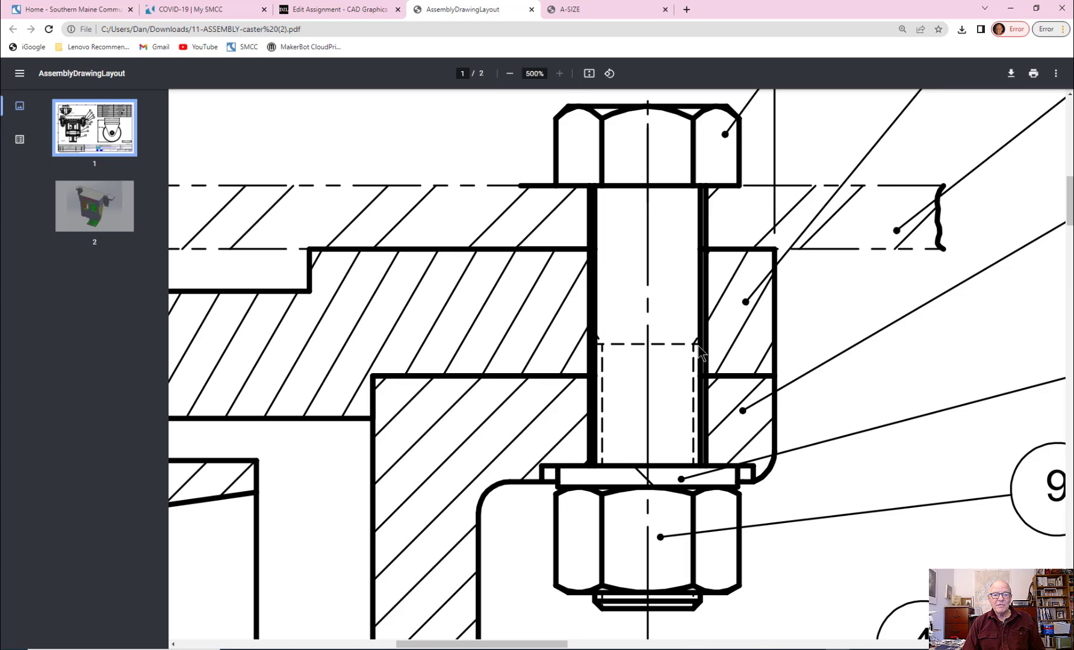
pyautogui.keyDown('ctrl'); pyautogui.scroll(-2, 650, 411); pyautogui.keyUp('ctrl')
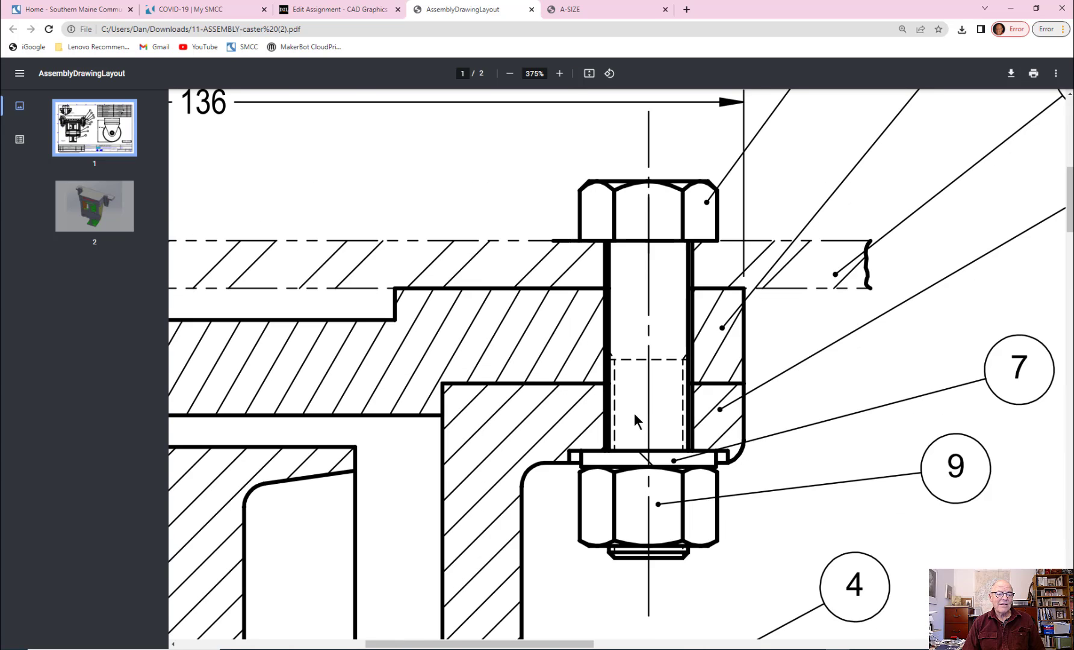
# Step: Review the full Section A-A view of the caster together with Detail B, the numbered balloons and the bolted joints
pyautogui.keyDown('ctrl'); pyautogui.scroll(-1, 646, 520); pyautogui.keyUp('ctrl')
pyautogui.keyDown('ctrl'); pyautogui.scroll(-3, 639, 530); pyautogui.keyUp('ctrl')
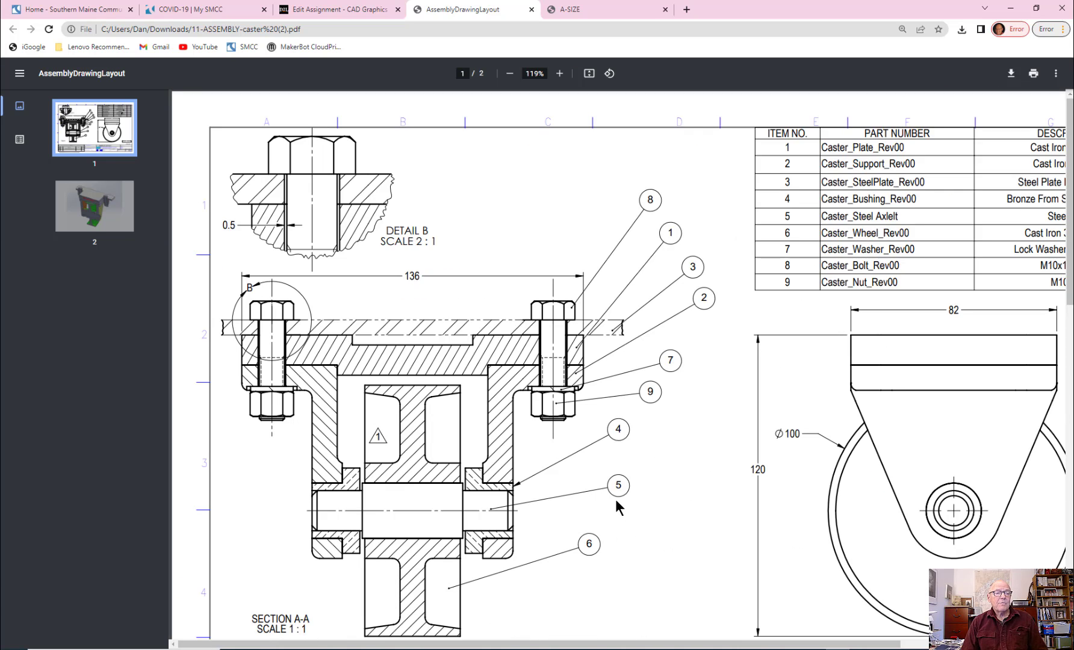
pyautogui.scroll(-2, 615, 500)
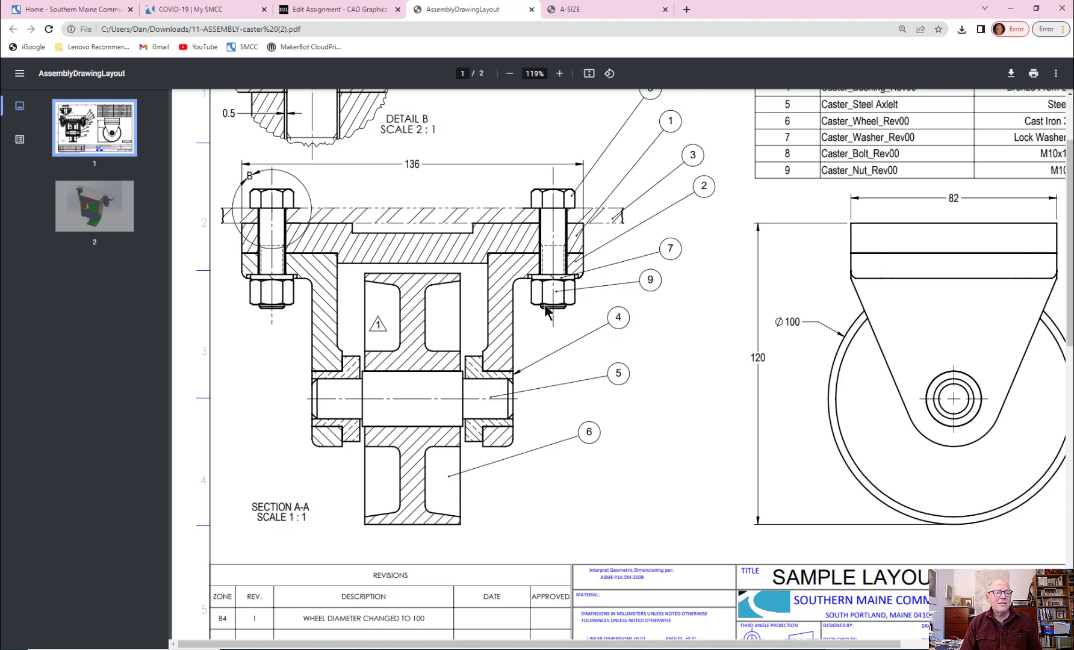
pyautogui.keyDown('ctrl'); pyautogui.scroll(3, 499, 265); pyautogui.keyUp('ctrl')
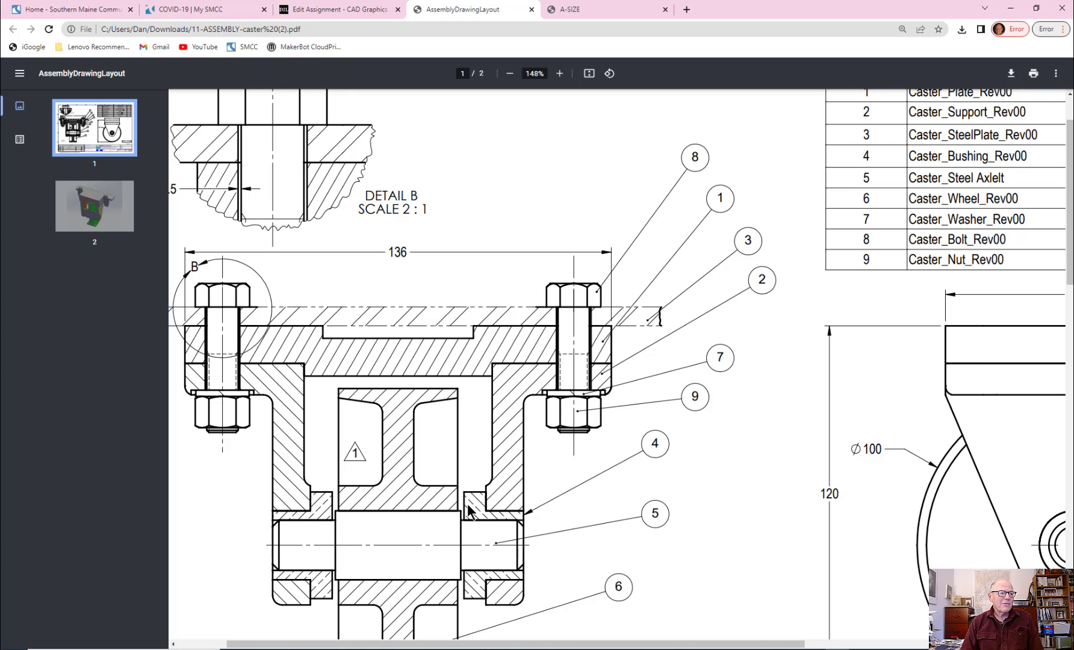
pyautogui.moveTo(451, 643); pyautogui.dragTo(413, 643)
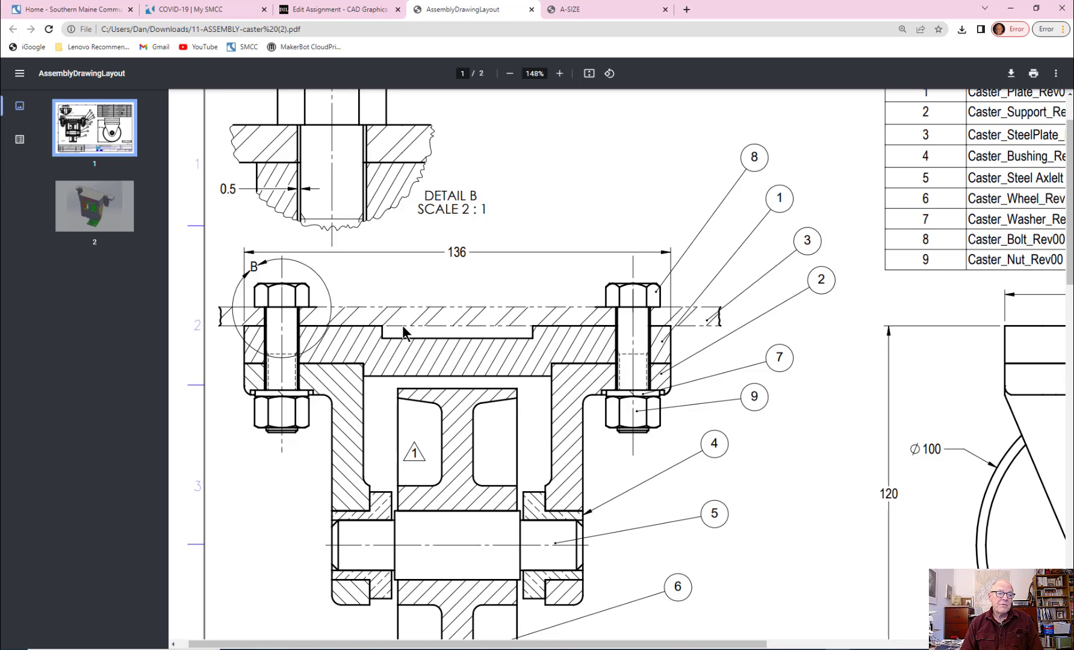
pyautogui.scroll(-2, 451, 320)
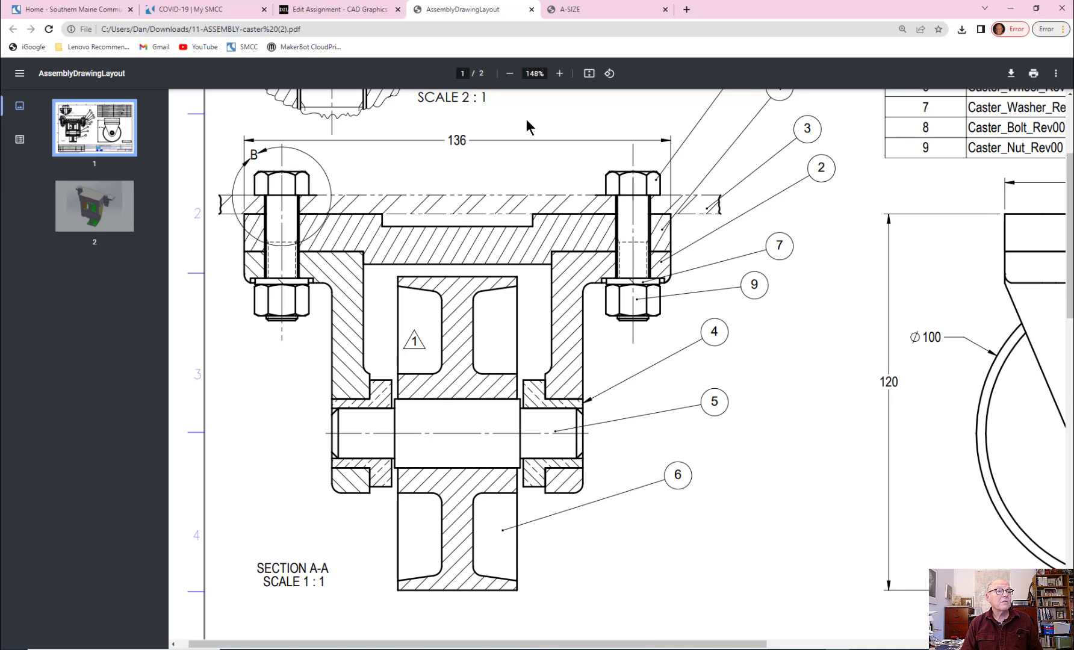
# Step: Download the HexHeadBoltAndNut DWG attachment from the offset section caster assignment and open it in AutoCAD
pyautogui.click(369, 12)
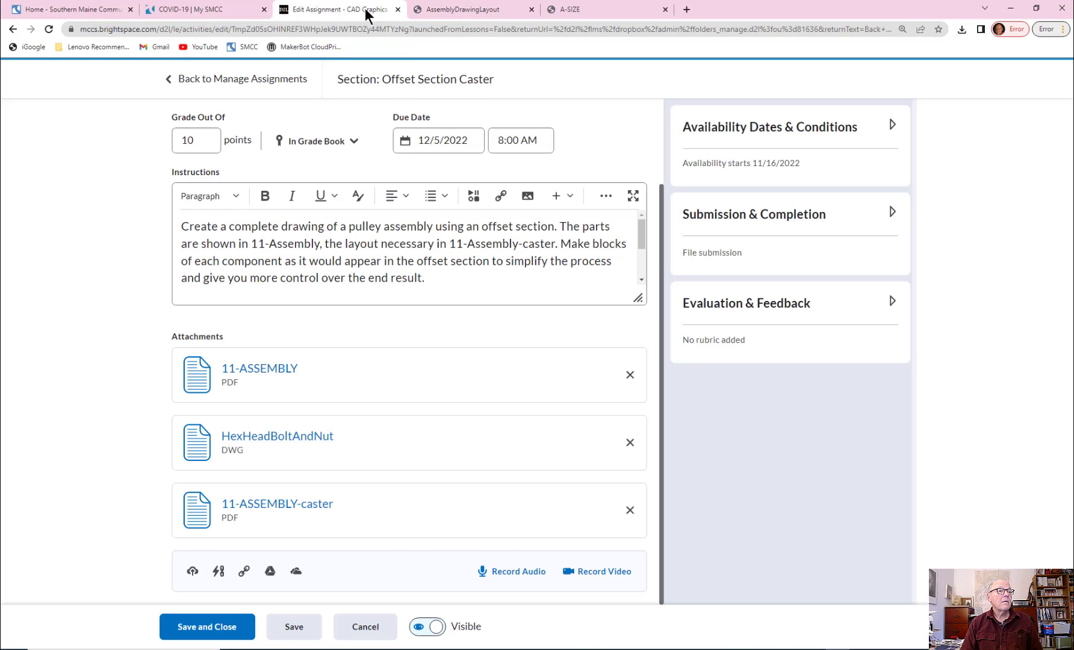
pyautogui.click(271, 434)
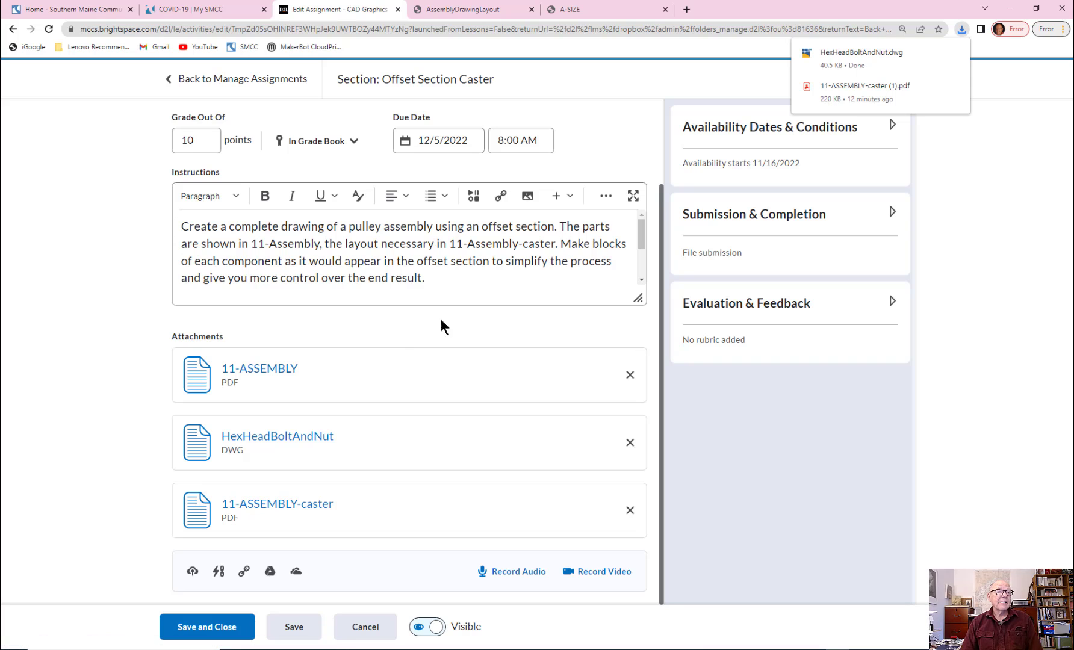
pyautogui.click(838, 53)
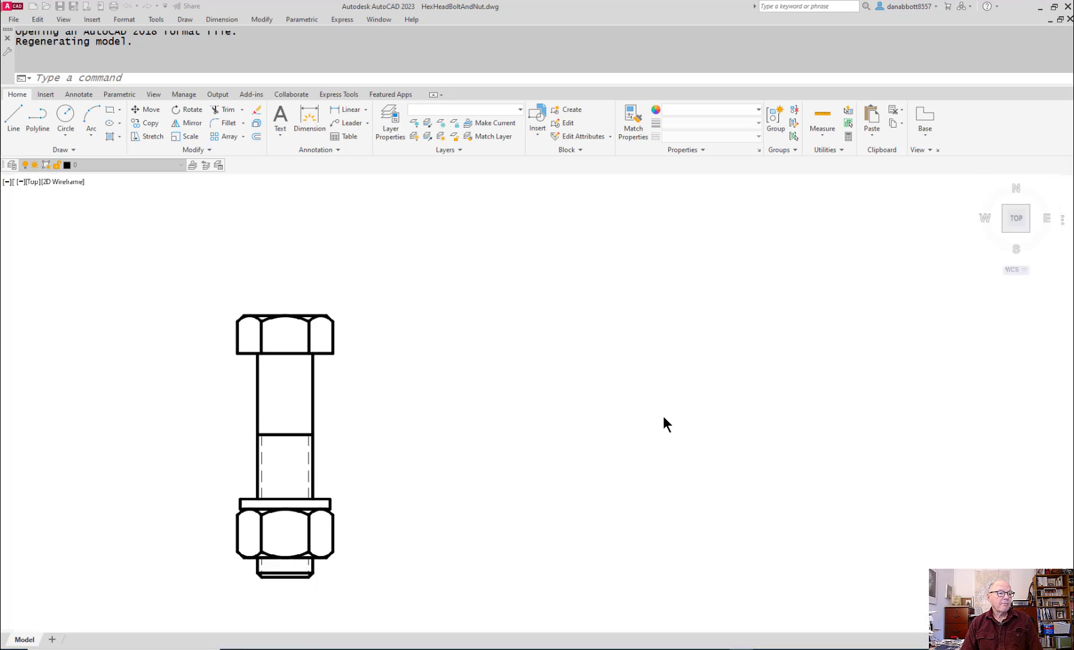
# Step: Examine the hex bolt, washer and nut in the drawing, with a close look at the hidden thread lines on the shank
pyautogui.moveTo(559, 474); pyautogui.dragTo(636, 441, button='middle')
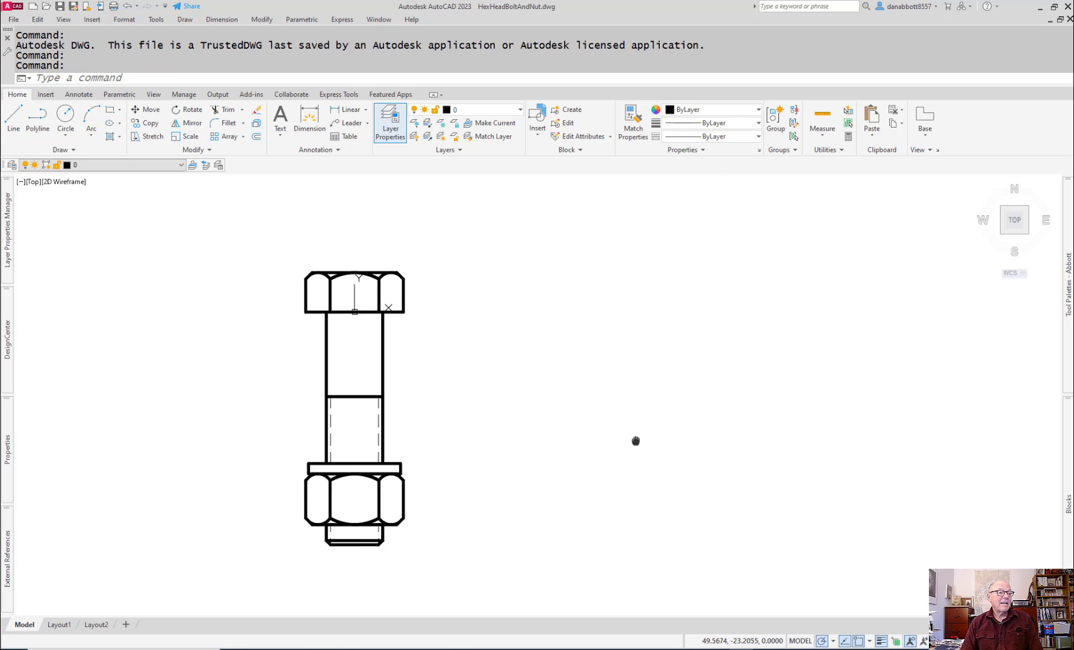
pyautogui.scroll(2, 636, 441)
pyautogui.scroll(-2, 559, 398)
pyautogui.moveTo(499, 428)
pyautogui.mouseDown(button='middle')
pyautogui.moveTo(569, 416)
pyautogui.moveTo(646, 431)
pyautogui.mouseUp(button='middle')
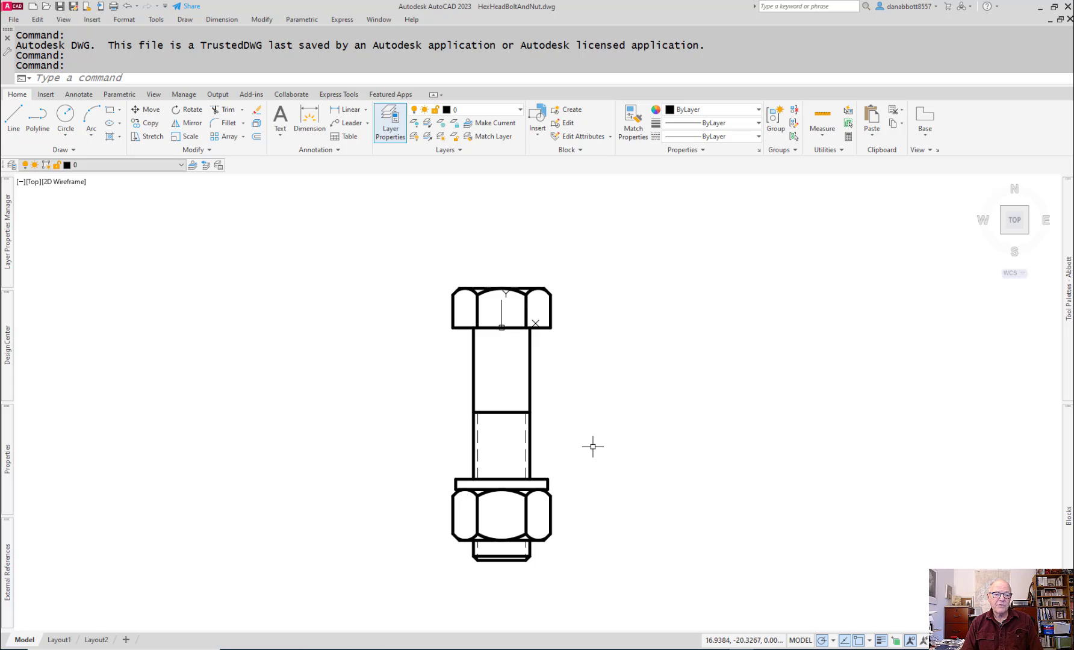
pyautogui.scroll(6, 496, 434)
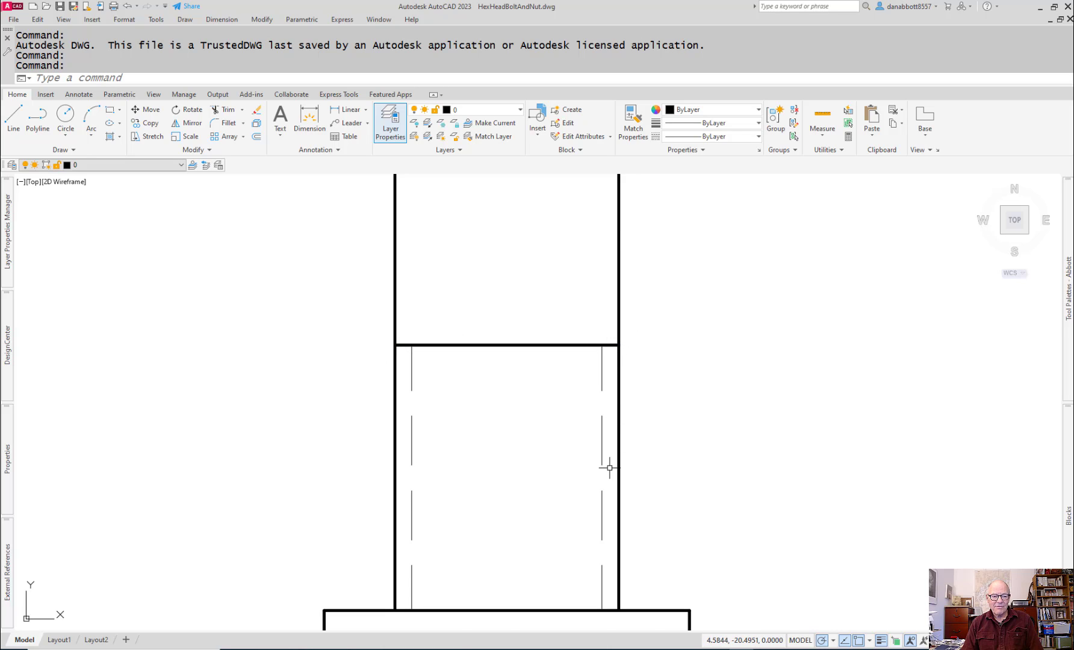
pyautogui.scroll(-3, 609, 466)
pyautogui.scroll(-3, 614, 501)
pyautogui.moveTo(613, 502); pyautogui.dragTo(458, 507, button='middle')
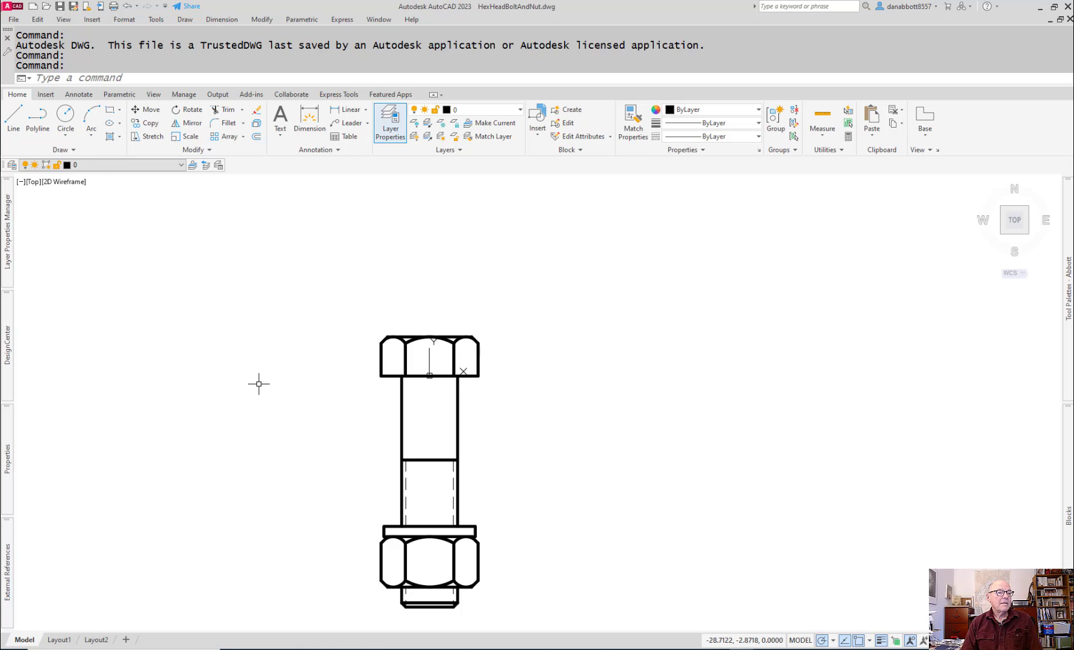
pyautogui.click(13, 19)
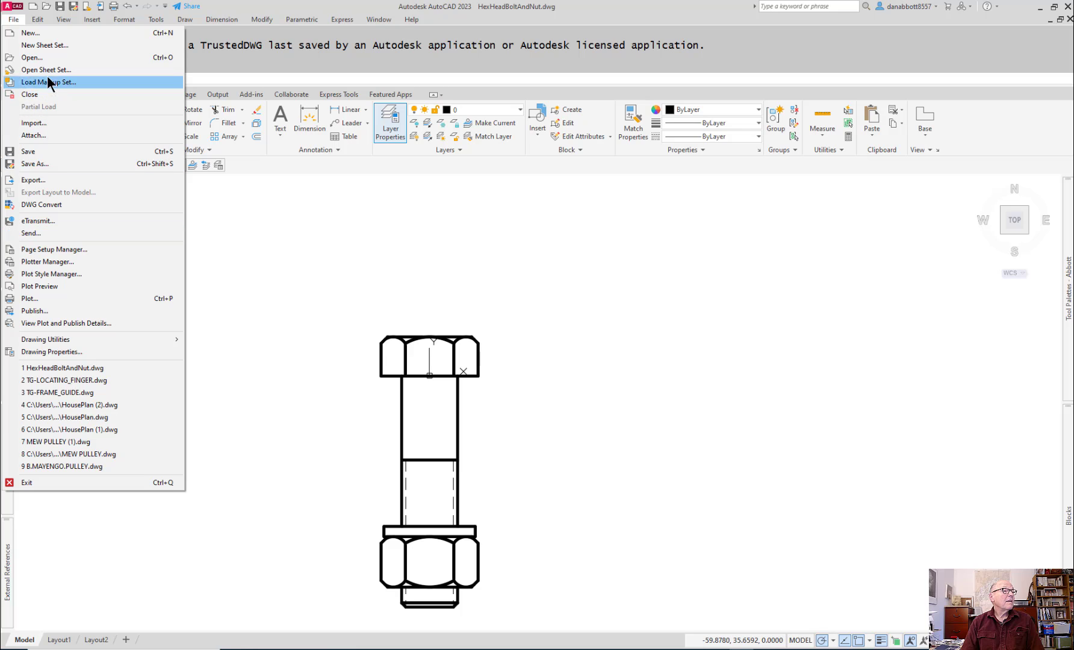
pyautogui.click(37, 164)
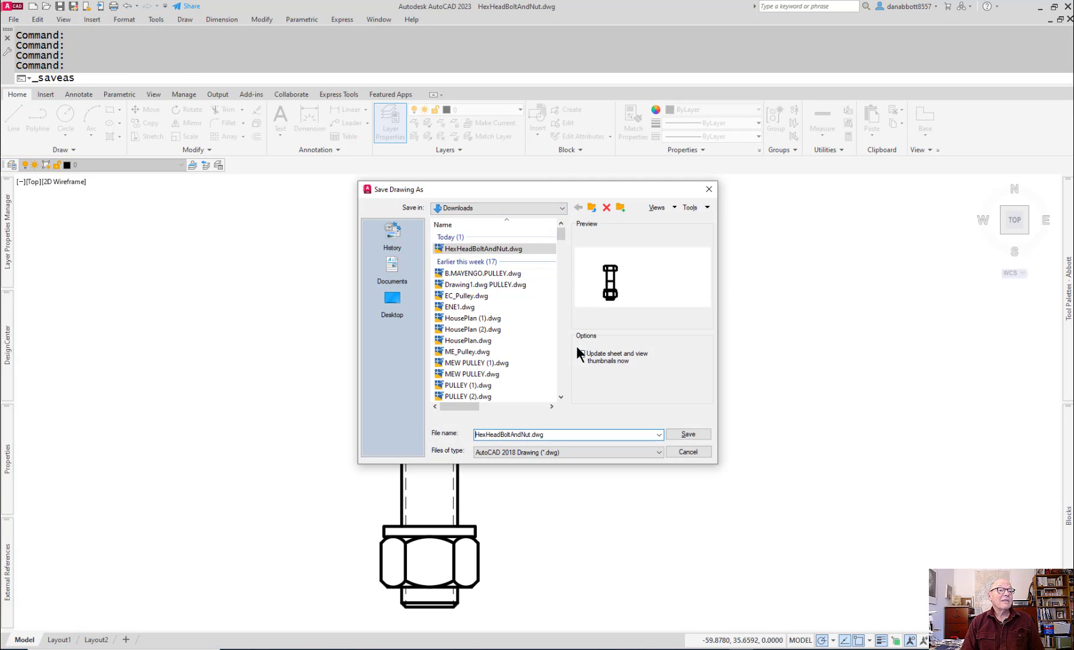
pyautogui.click(709, 190)
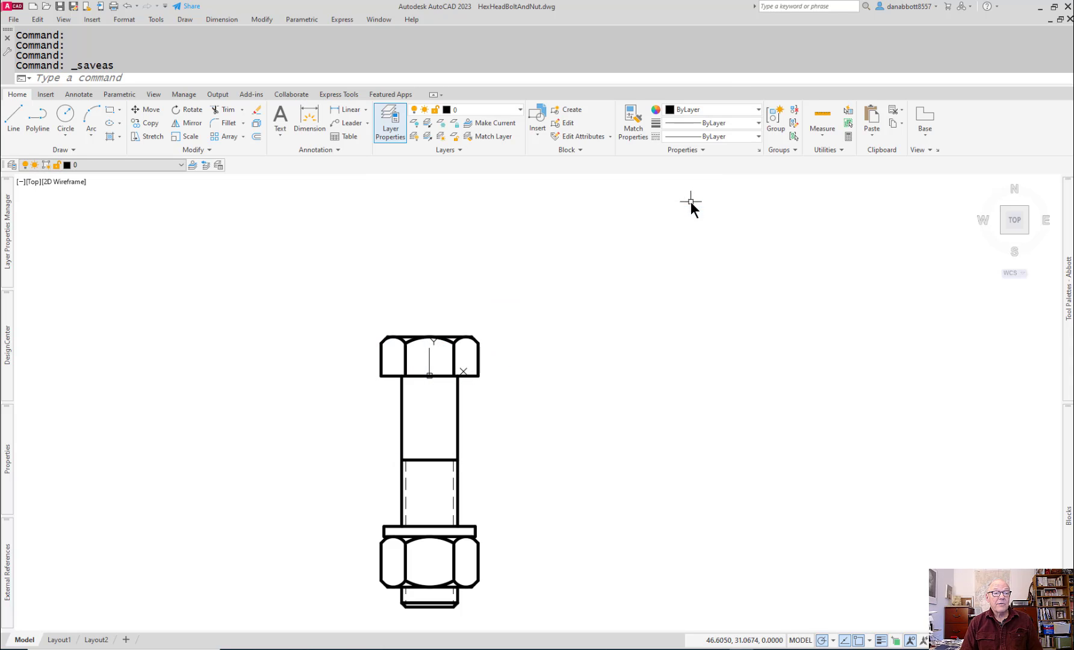
# Step: Create a new drawing from the acadiso.dwt template
pyautogui.click(14, 19)
pyautogui.click(28, 33)
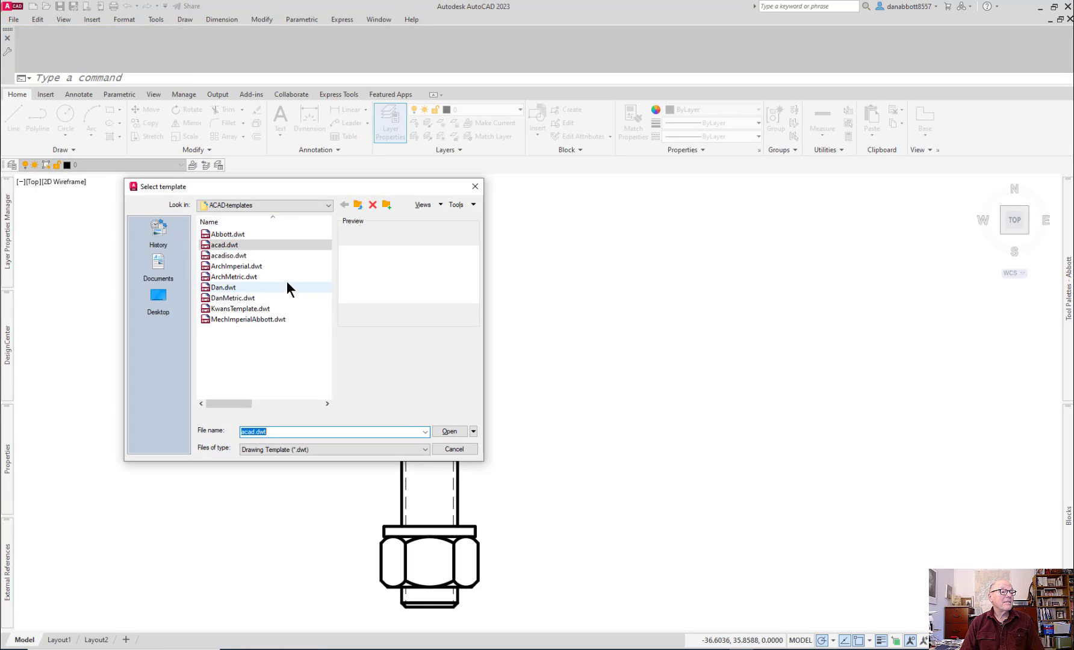
pyautogui.click(229, 256)
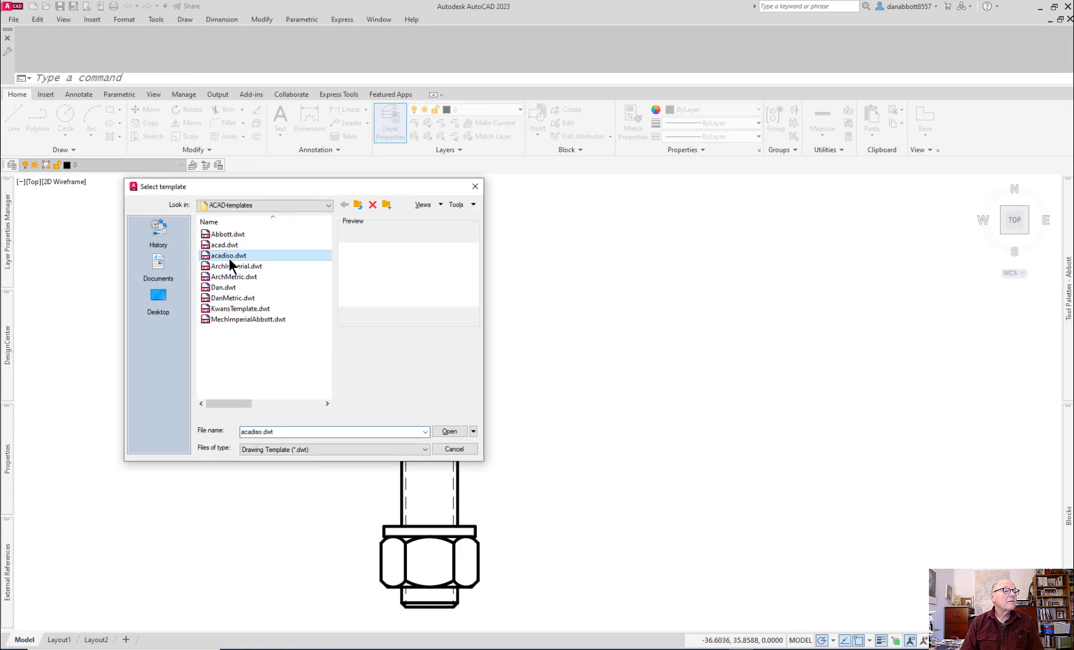
pyautogui.click(454, 431)
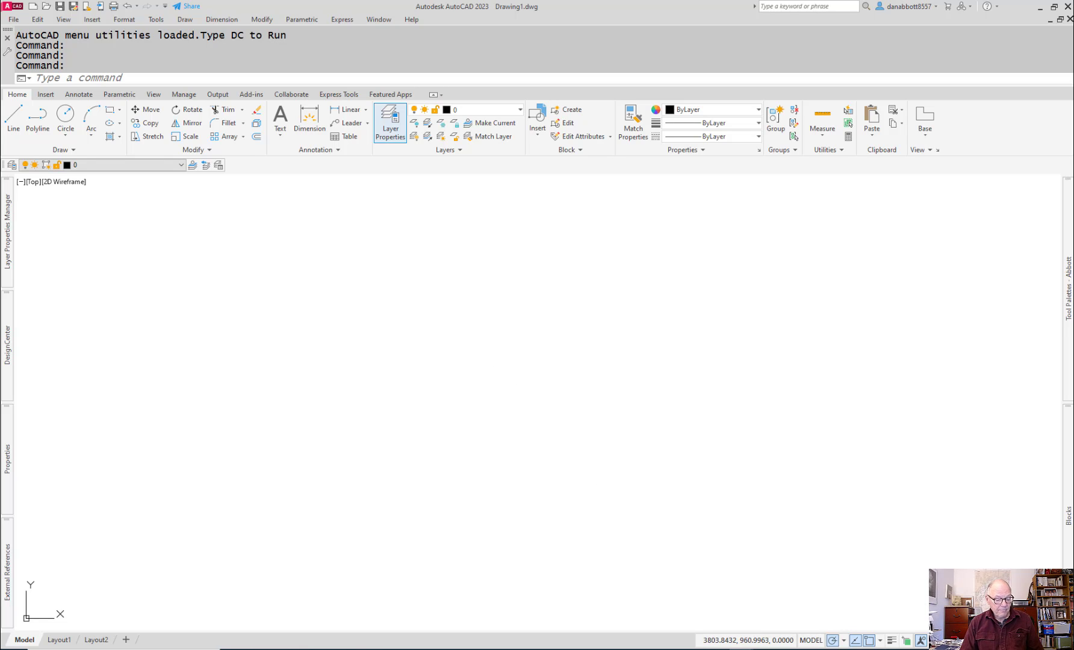
# Step: Switch to Acrobat and bring the 11-ASSEMBLY-caster PDF sample layout to the front for reference
pyautogui.hotkey('alt', 'Tab')
pyautogui.hotkey('alt', 'Tab')
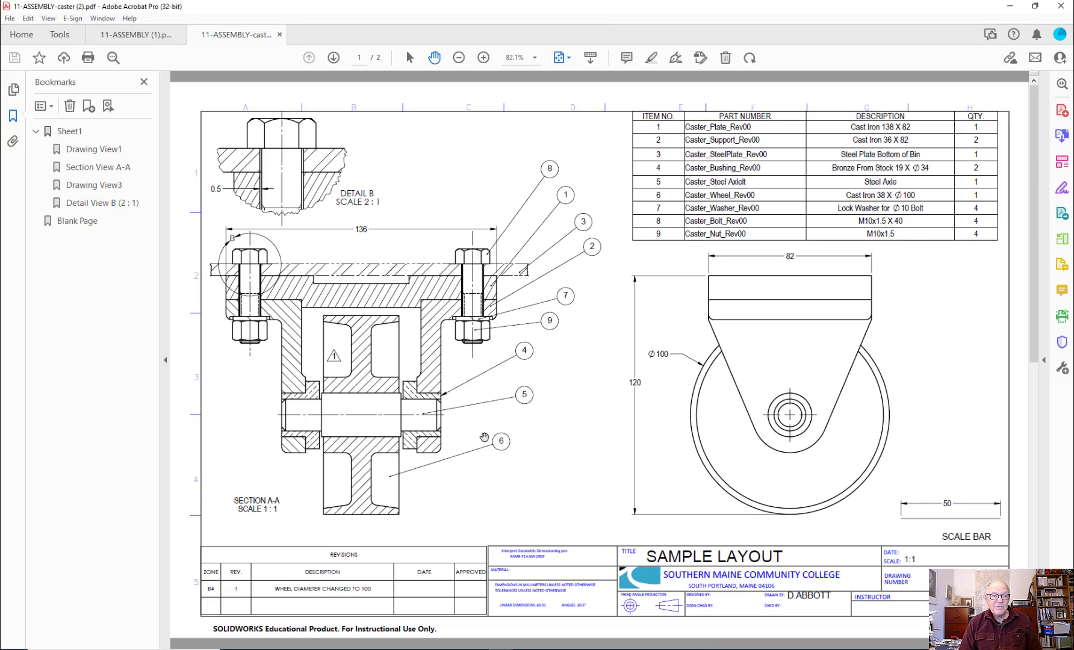
pyautogui.hotkey('alt', 'Tab')
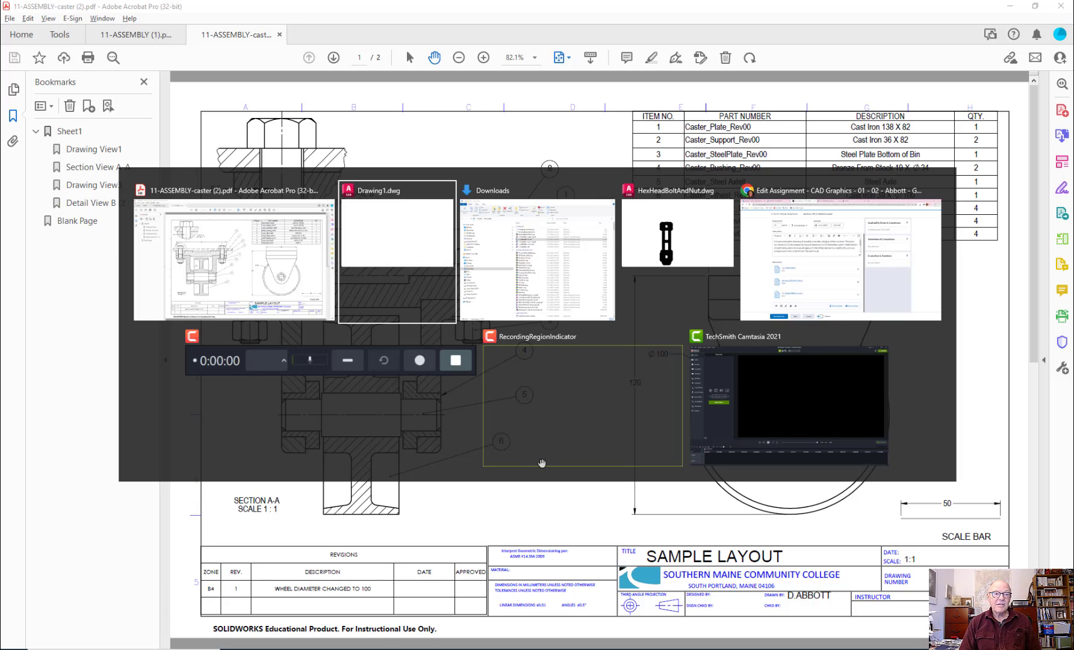
pyautogui.hotkey('alt', 'Tab')
pyautogui.hotkey('alt', 'Tab')
pyautogui.hotkey('alt', 'Tab')
pyautogui.hotkey('alt', 'Tab')
pyautogui.hotkey('alt', 'Tab')
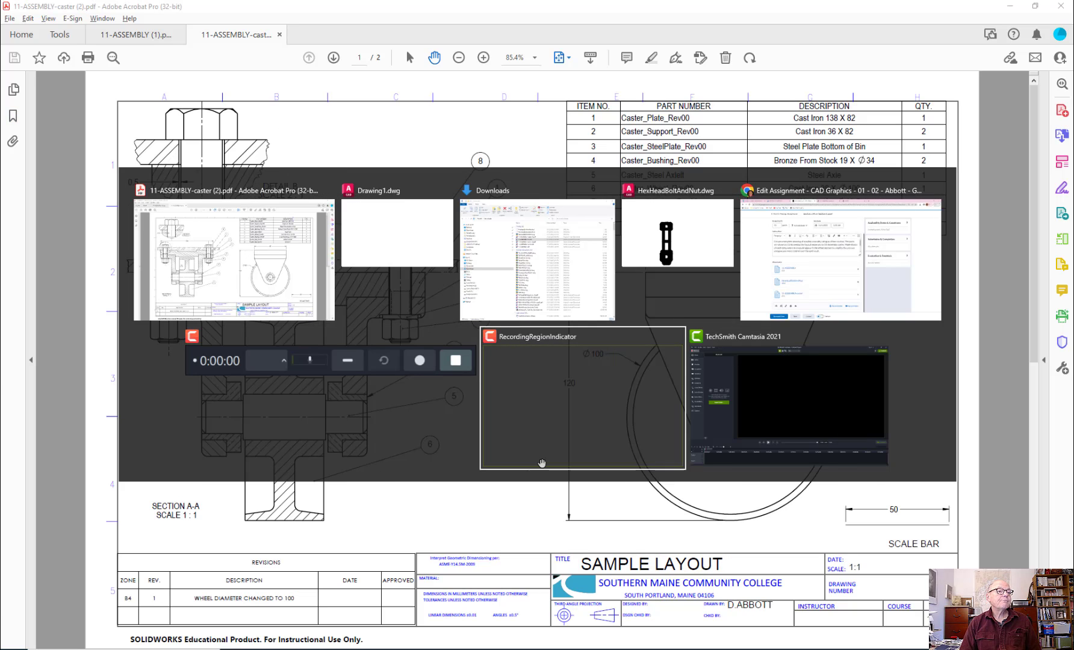
pyautogui.hotkey('alt', 'Tab')
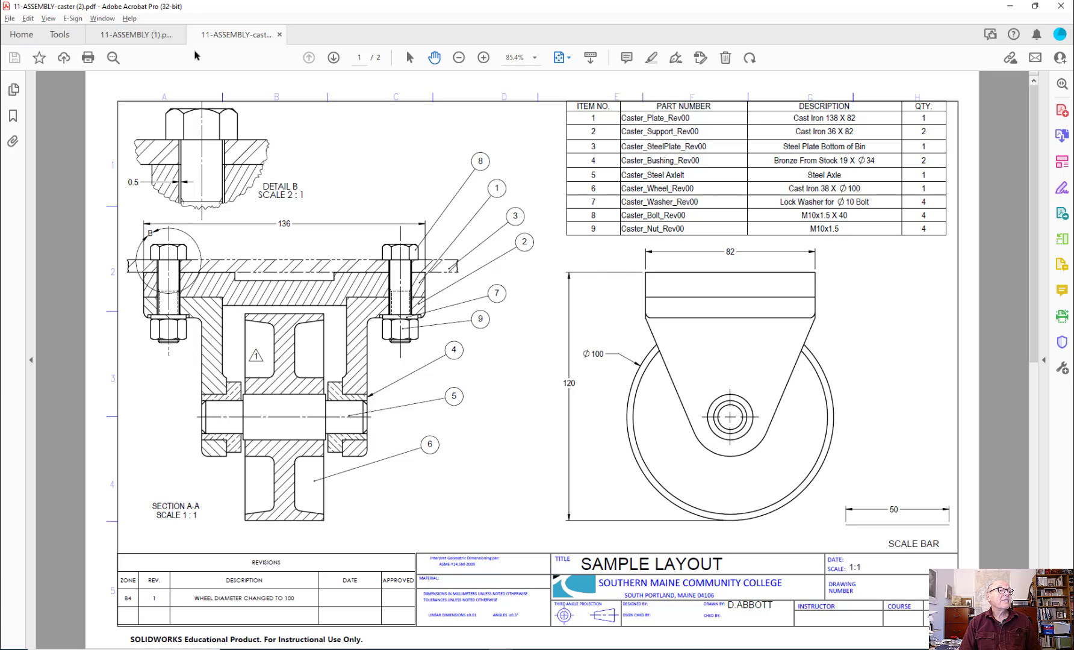
# Step: Show the 11-ASSEMBLY part drawings enlarged around the top plate and move the PDF window off the drawing screen
pyautogui.click(159, 37)
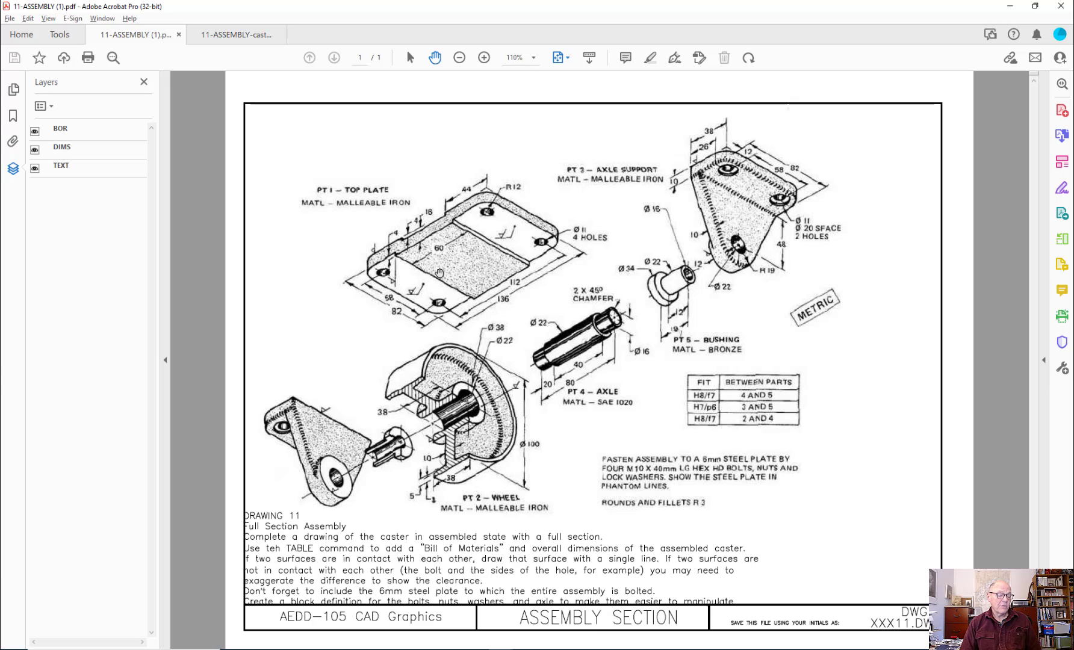
pyautogui.keyDown('ctrl'); pyautogui.scroll(3, 433, 259); pyautogui.keyUp('ctrl')
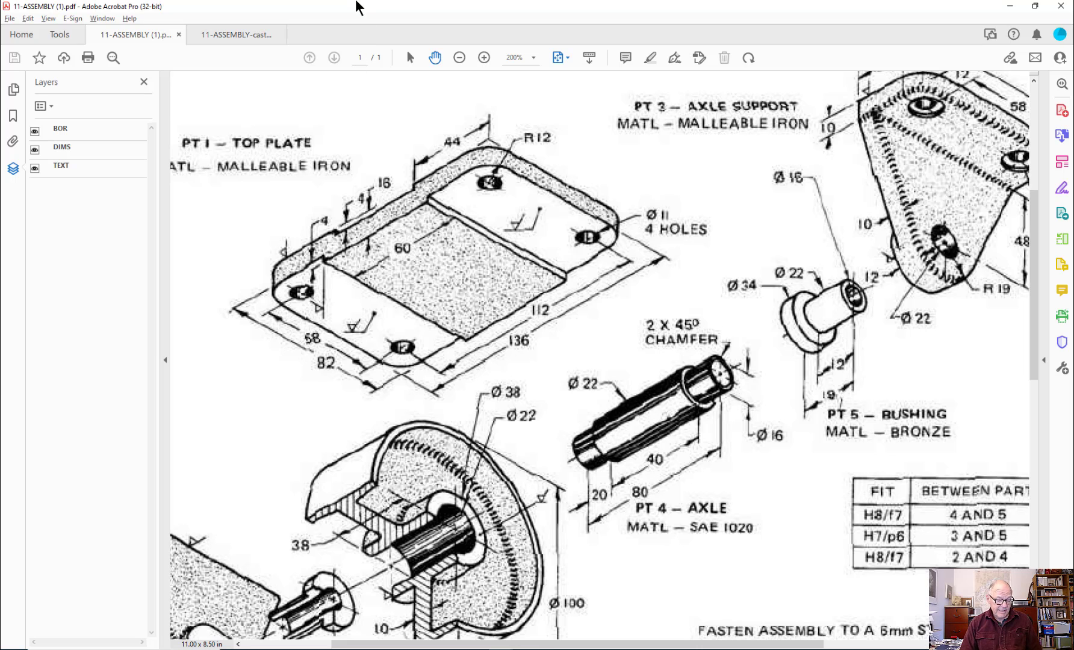
pyautogui.moveTo(376, 8); pyautogui.dragTo(1073, 26)
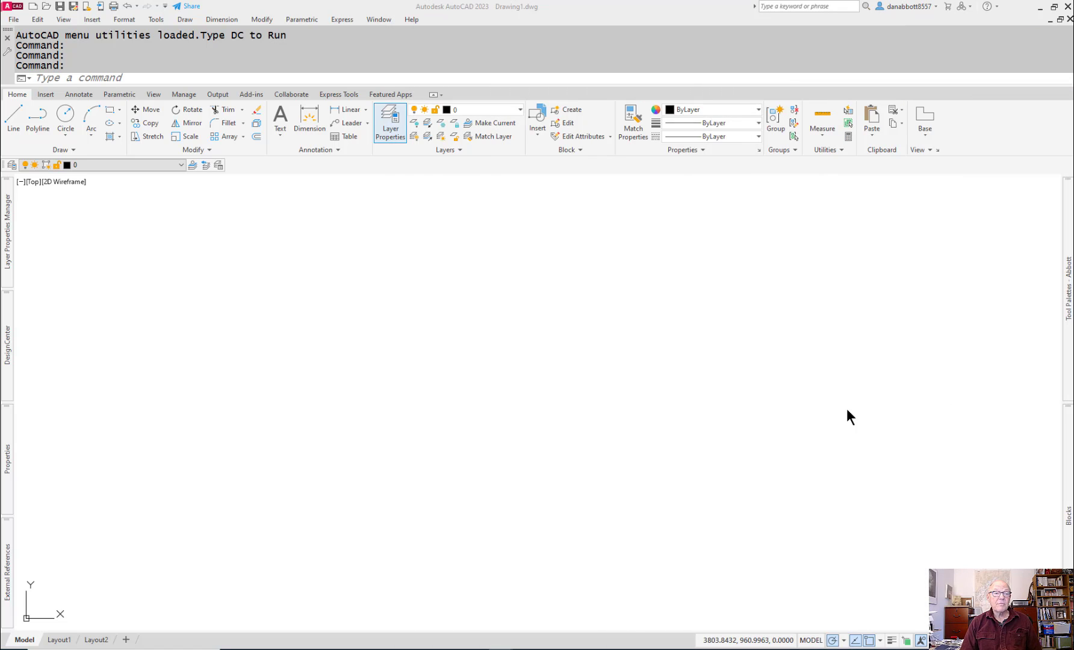
pyautogui.click(341, 400)
pyautogui.press('Escape')
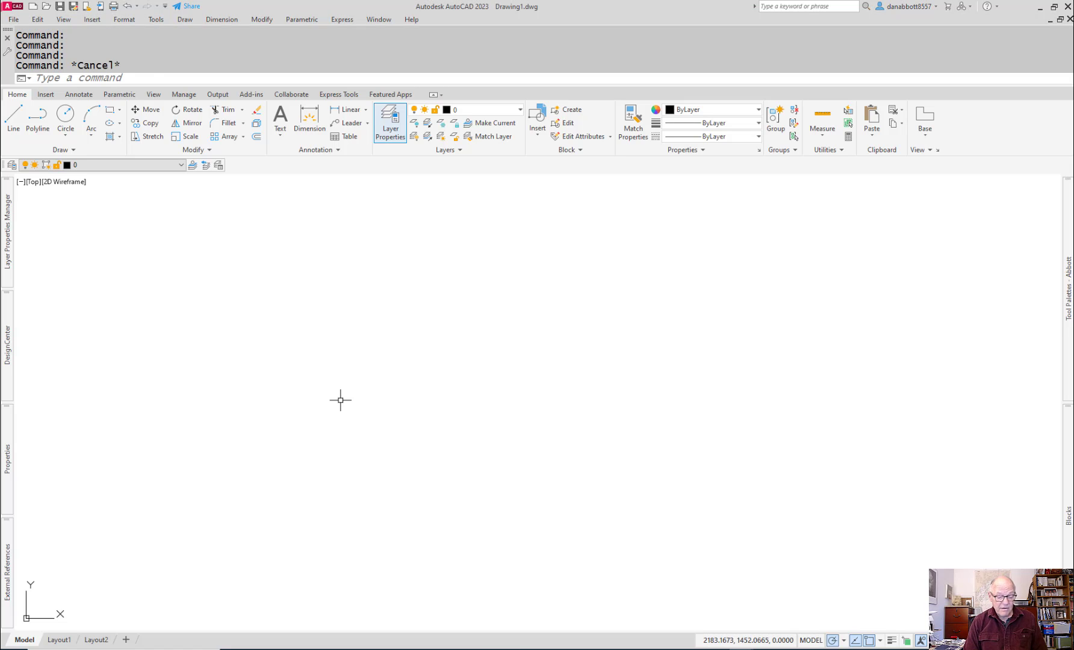
pyautogui.write('RE')
pyautogui.press('Return')
pyautogui.press('Escape')
pyautogui.press('Escape')
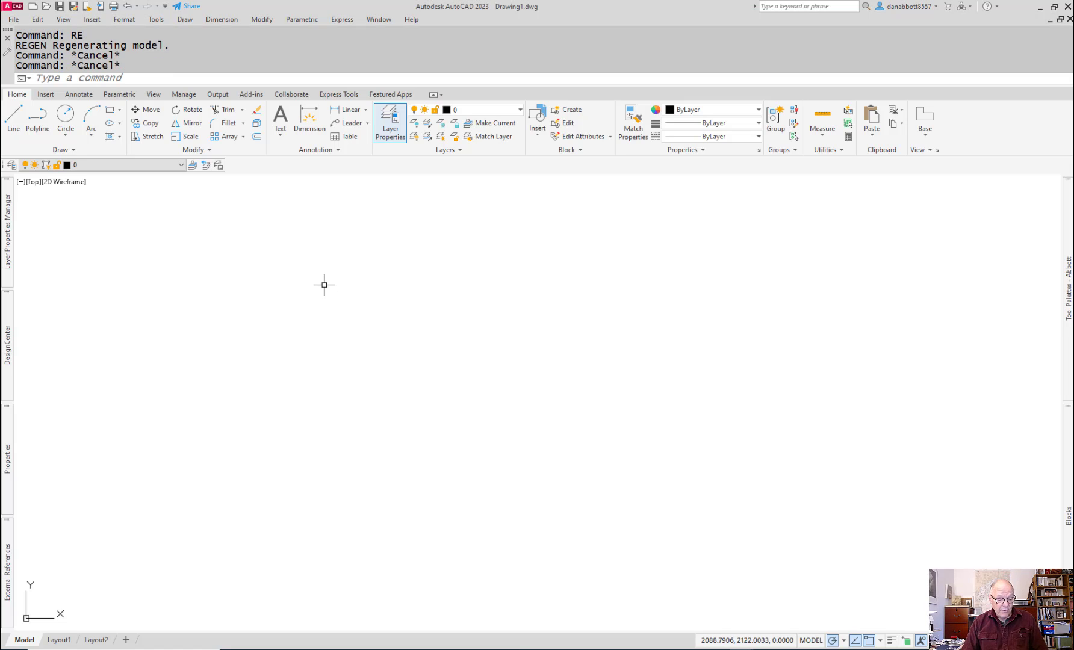
pyautogui.write('l')
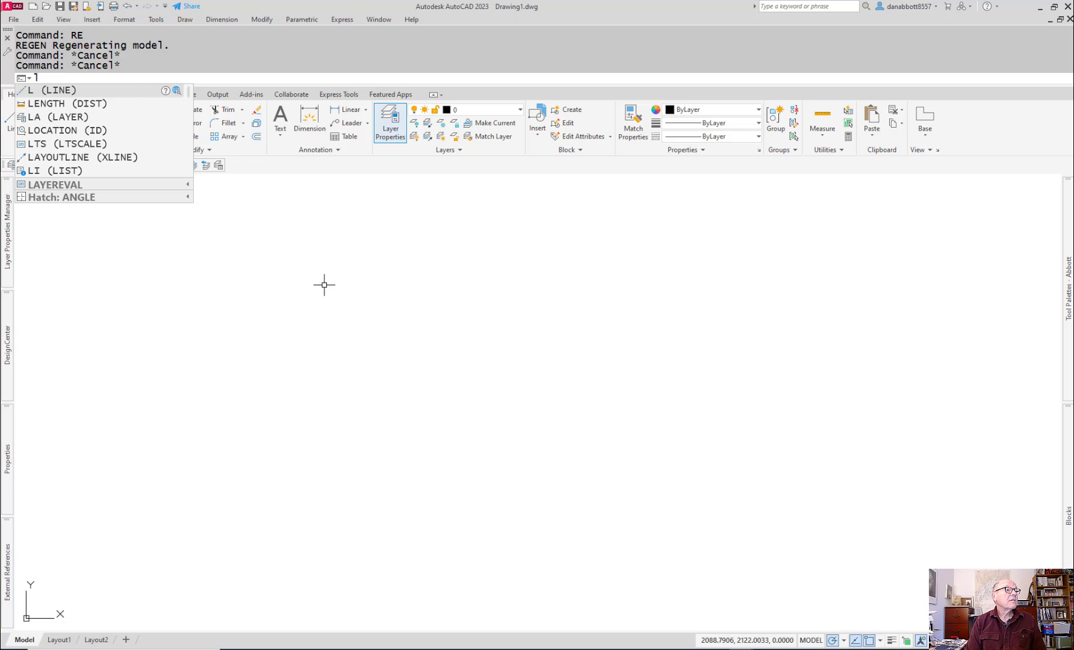
pyautogui.press('Return')
pyautogui.write('r')
pyautogui.press('Escape')
pyautogui.press('Escape')
# Step: Draw a 136 by 82 mm rectangle in the new drawing for the outline of the caster's top plate
pyautogui.write('r')
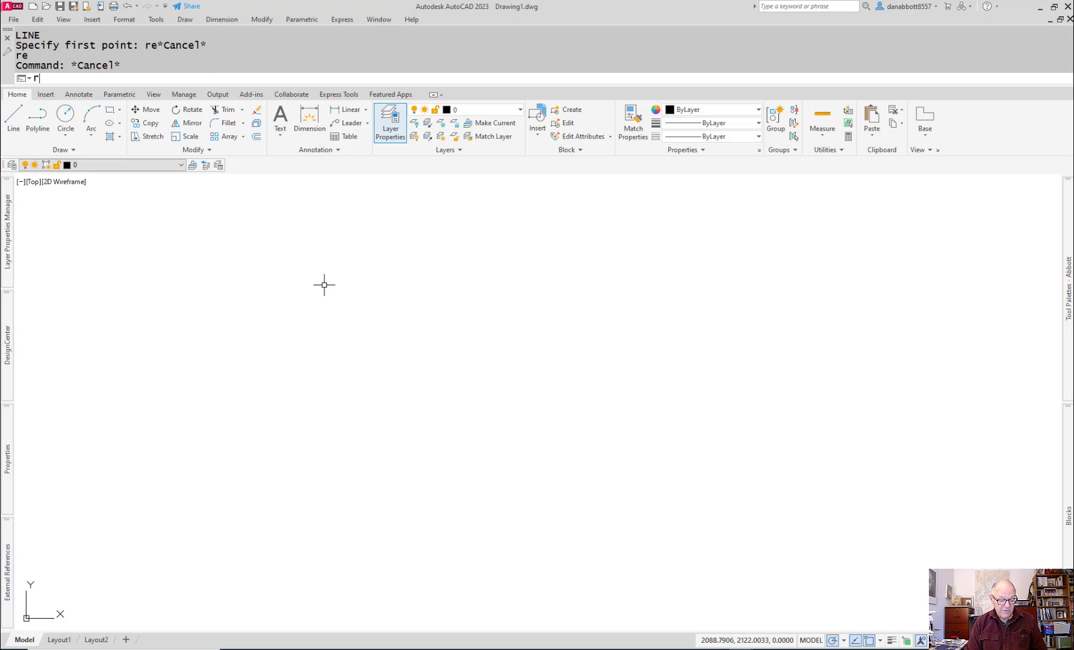
pyautogui.write('ec')
pyautogui.press('Return')
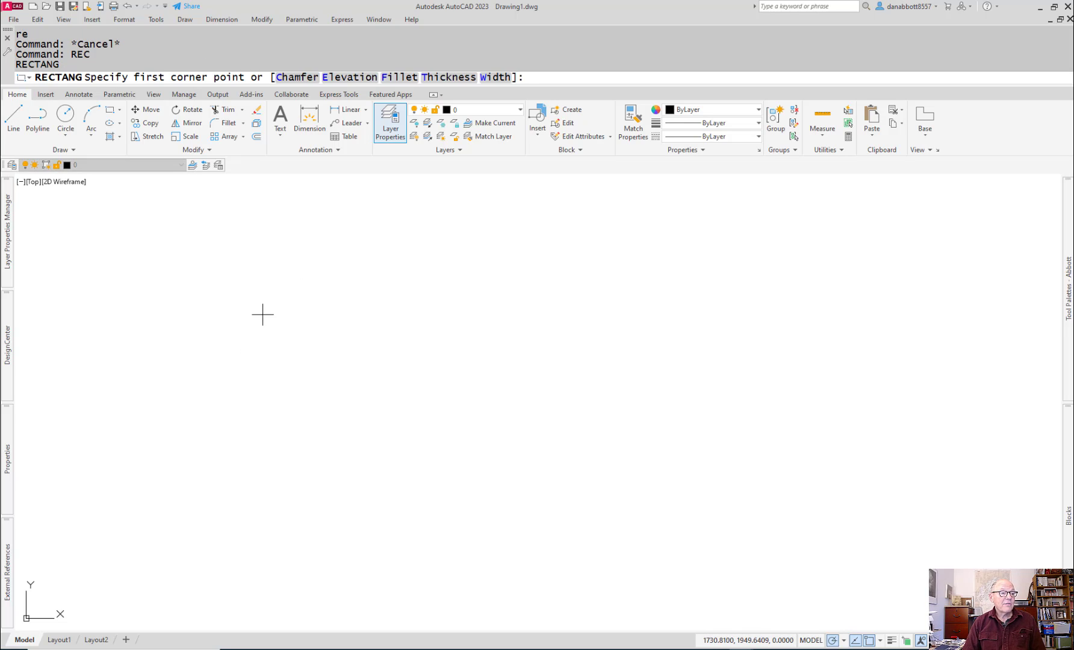
pyautogui.click(261, 347)
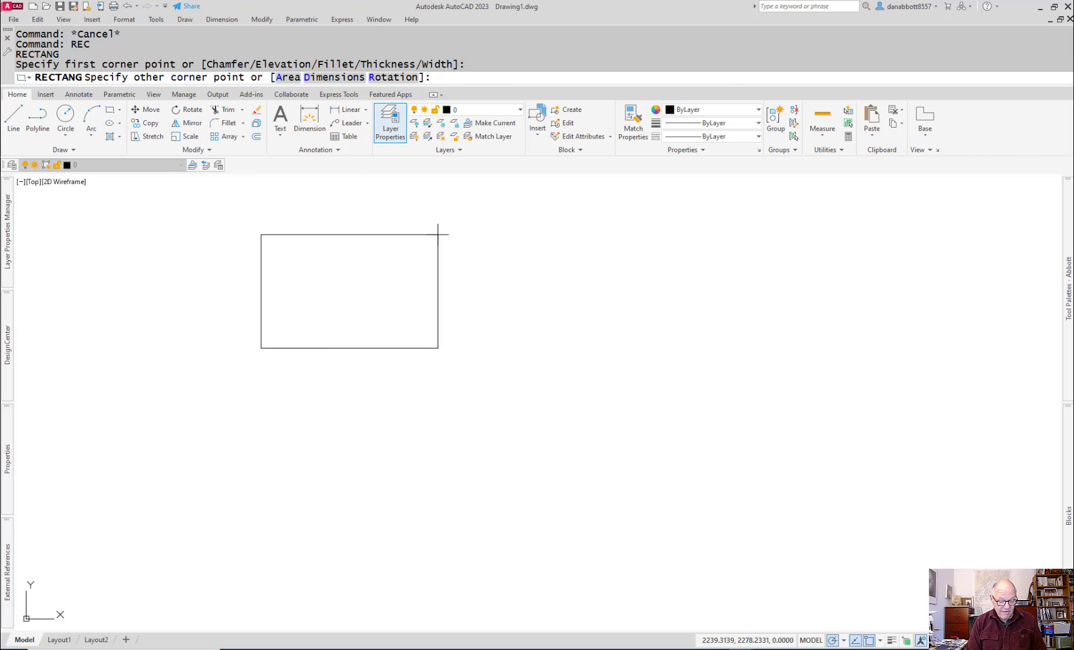
pyautogui.write('@136,')
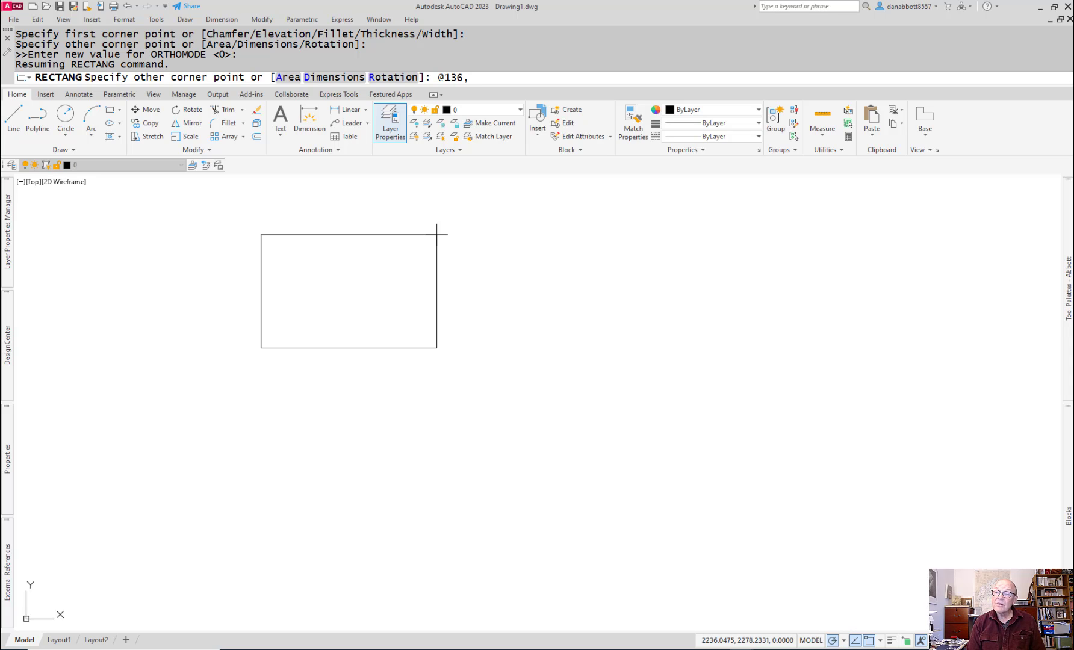
pyautogui.write('82')
pyautogui.press('Return')
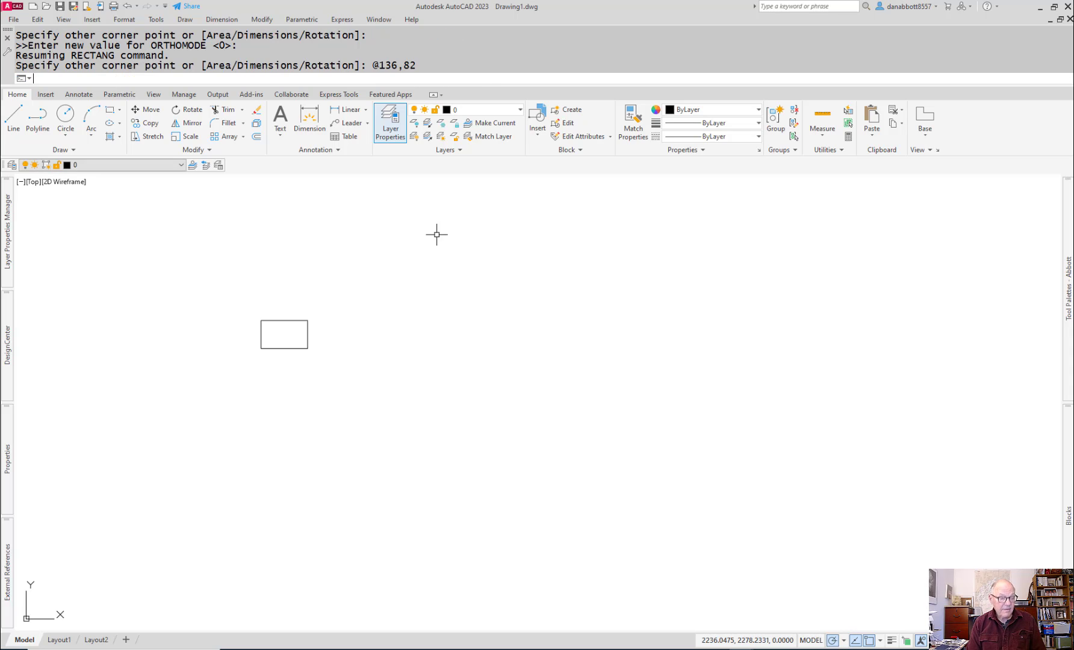
pyautogui.scroll(10, 245, 350)
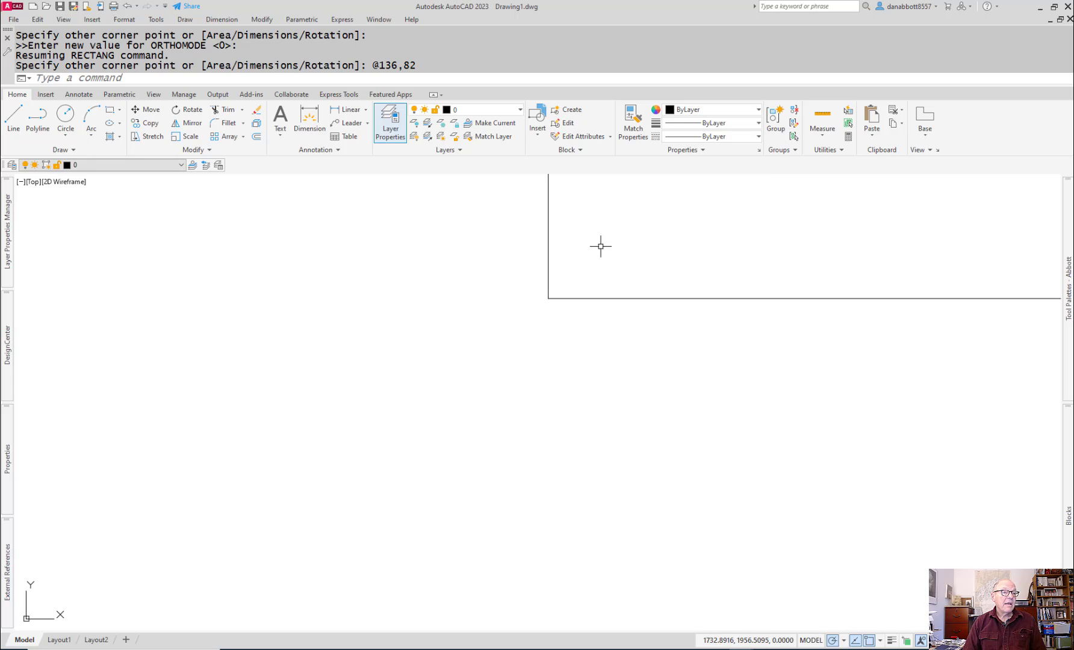
pyautogui.moveTo(600, 245); pyautogui.dragTo(431, 467, button='middle')
pyautogui.scroll(-3, 495, 413)
pyautogui.moveTo(549, 386); pyautogui.dragTo(410, 392, button='middle')
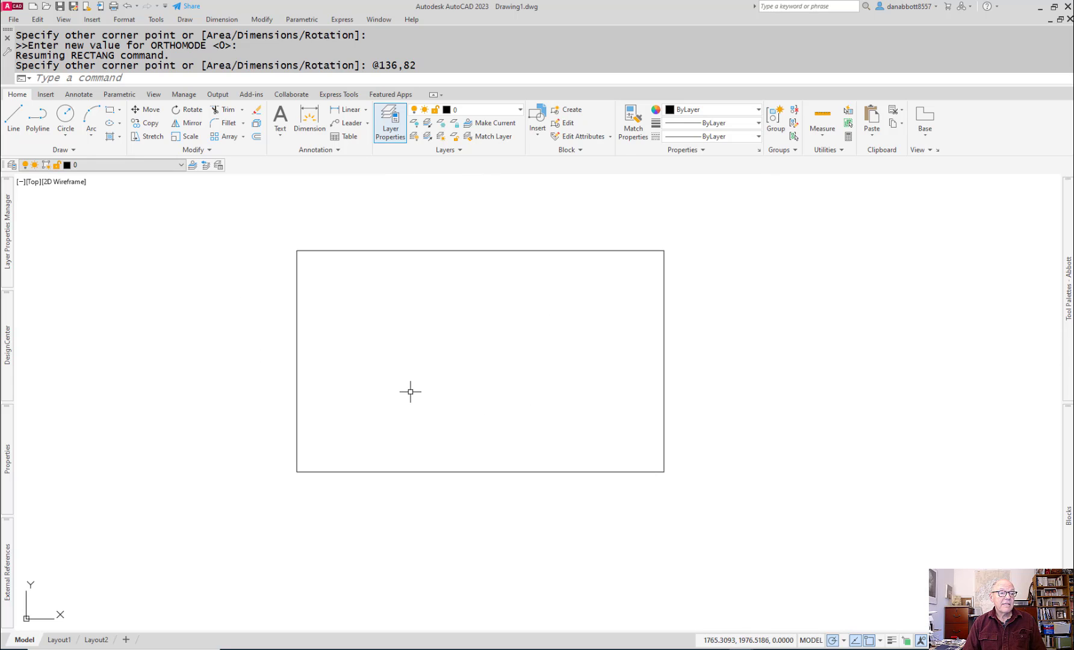
# Step: Fillet the upper-left corner of the plate outline with a 12 mm radius
pyautogui.write('F')
pyautogui.press('Return')
pyautogui.write('r')
pyautogui.press('Return')
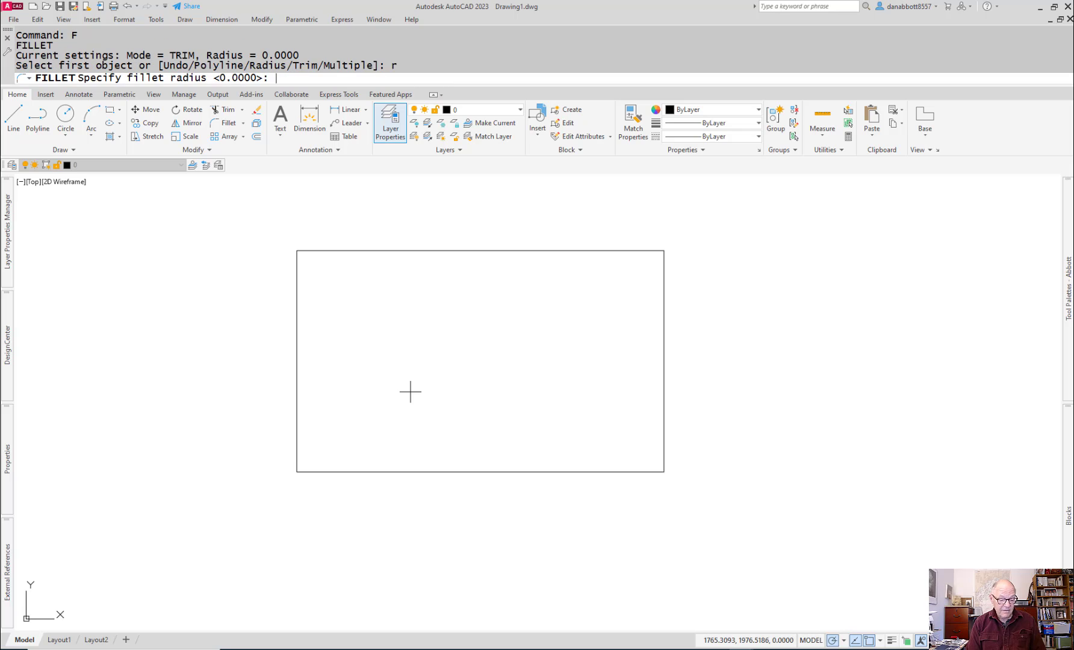
pyautogui.write('12')
pyautogui.press('Return')
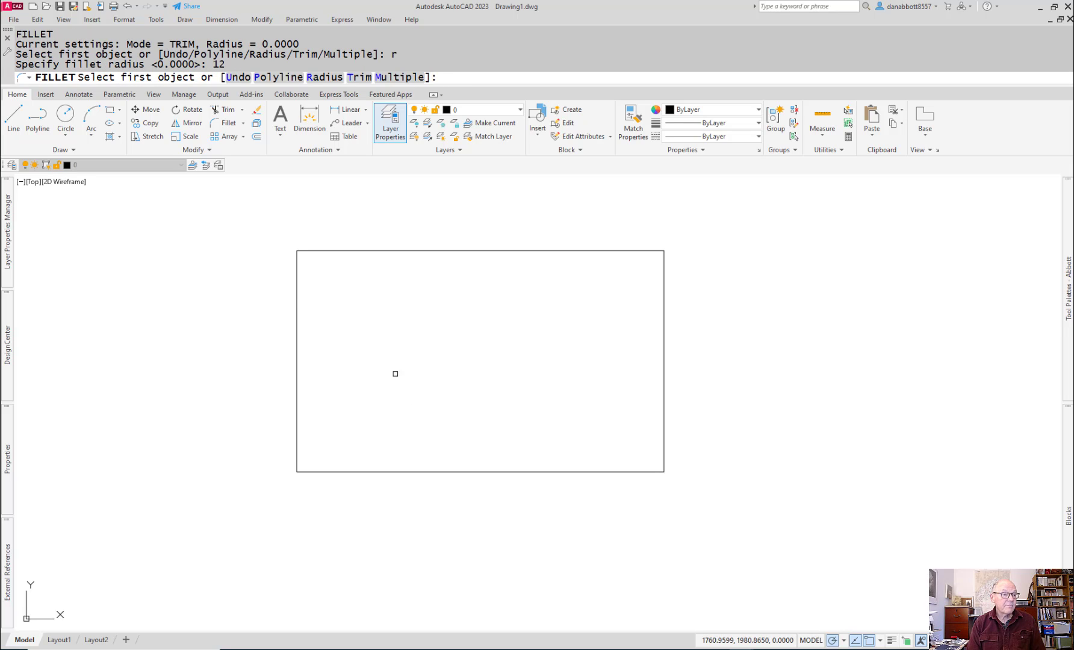
pyautogui.click(297, 283)
pyautogui.click(325, 250)
# Step: Fillet the other three corners of the plate outline with the same 12 mm radius
pyautogui.press('Return')
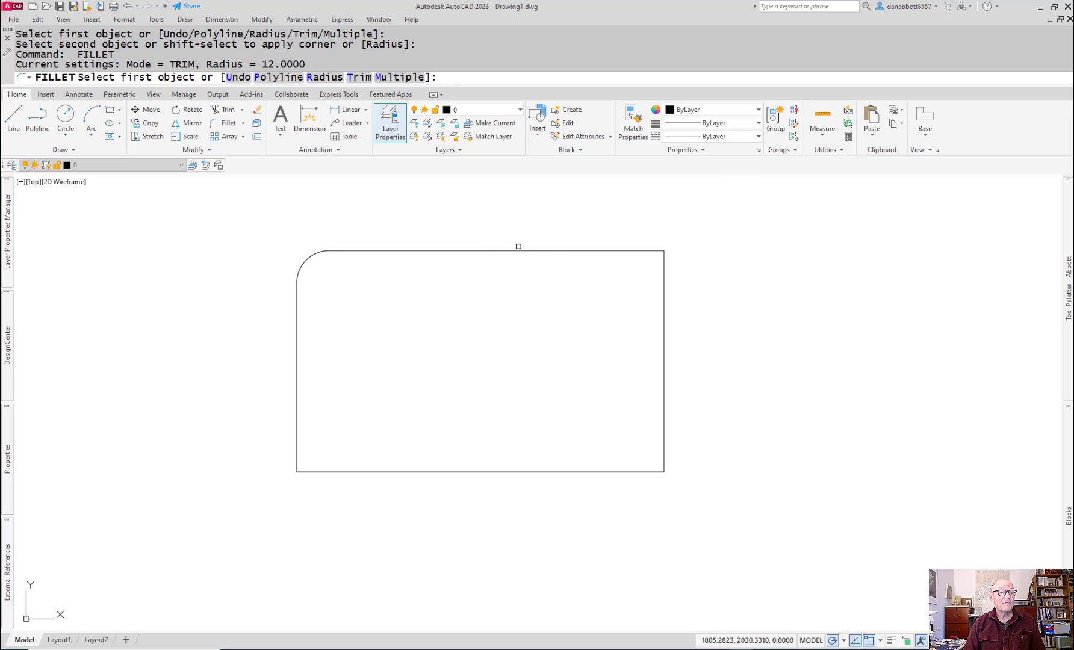
pyautogui.click(518, 249)
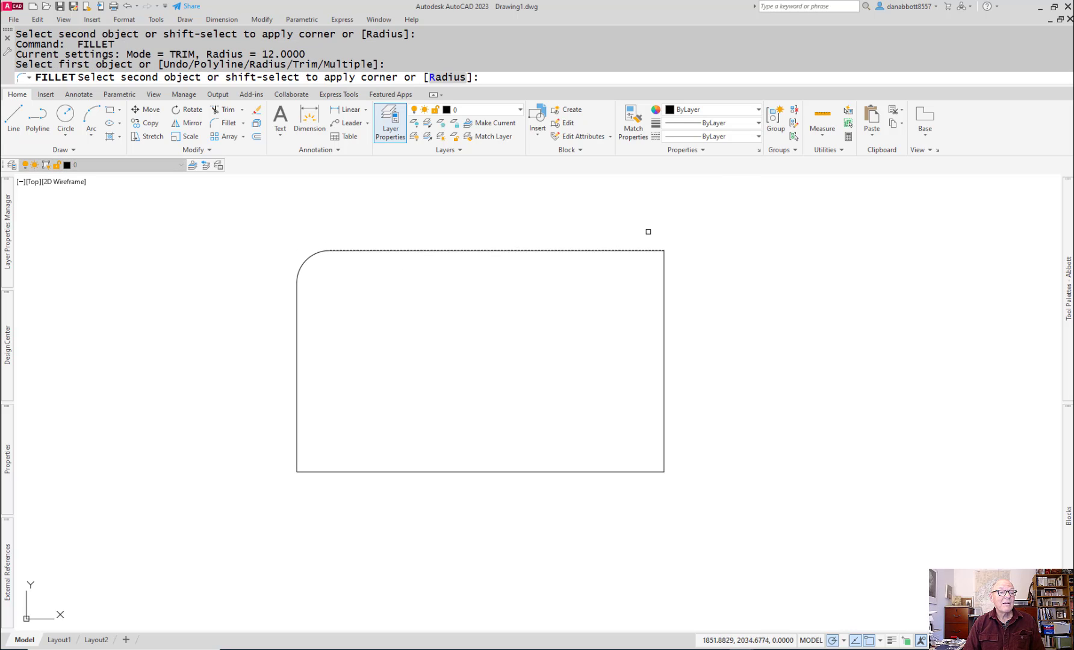
pyautogui.click(664, 268)
pyautogui.press('Return')
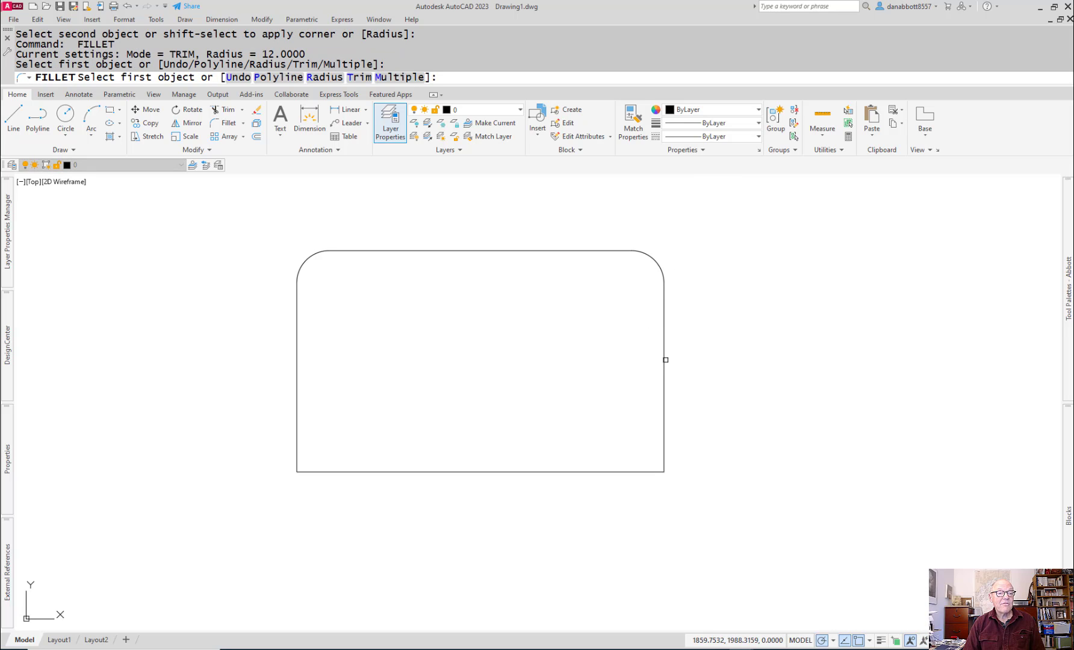
pyautogui.click(666, 360)
pyautogui.click(647, 472)
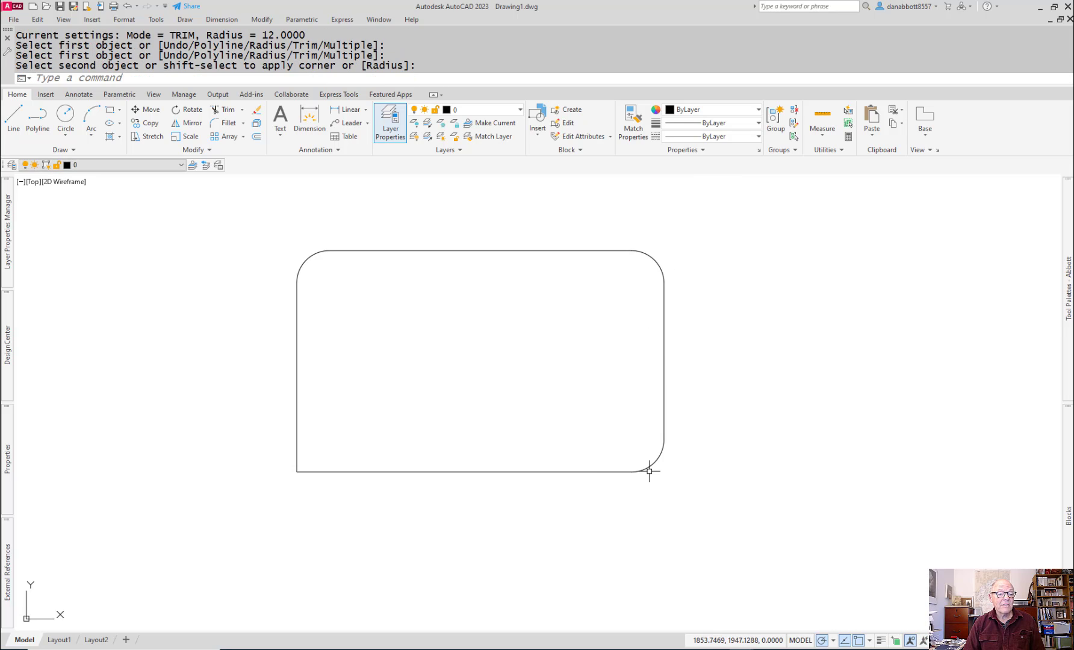
pyautogui.press('Return')
pyautogui.click(375, 473)
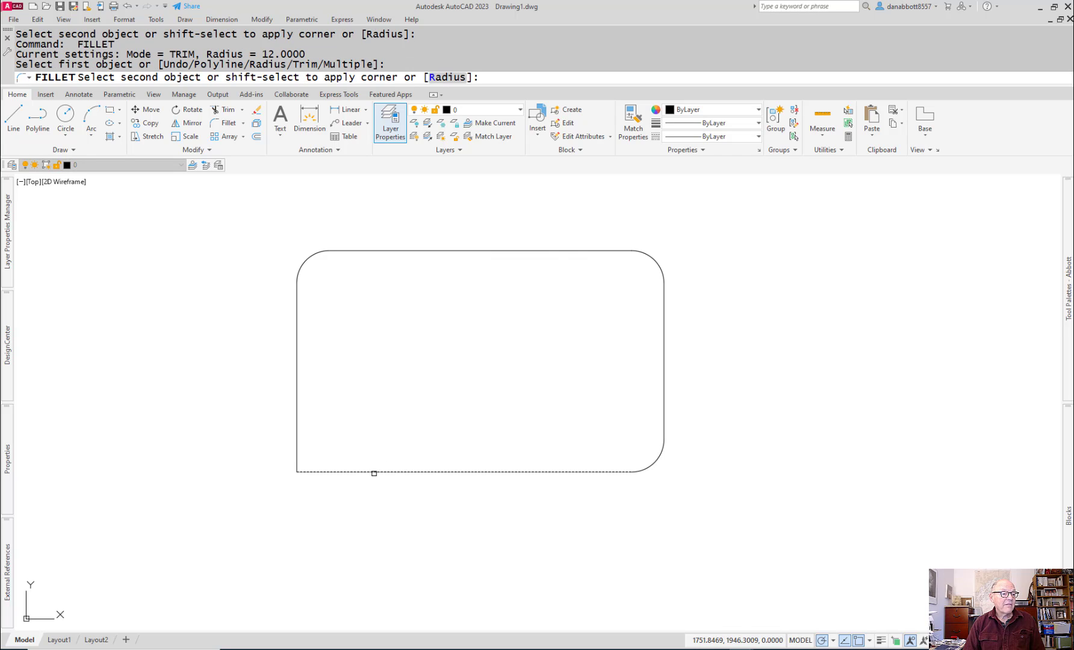
pyautogui.click(297, 441)
pyautogui.press('Escape')
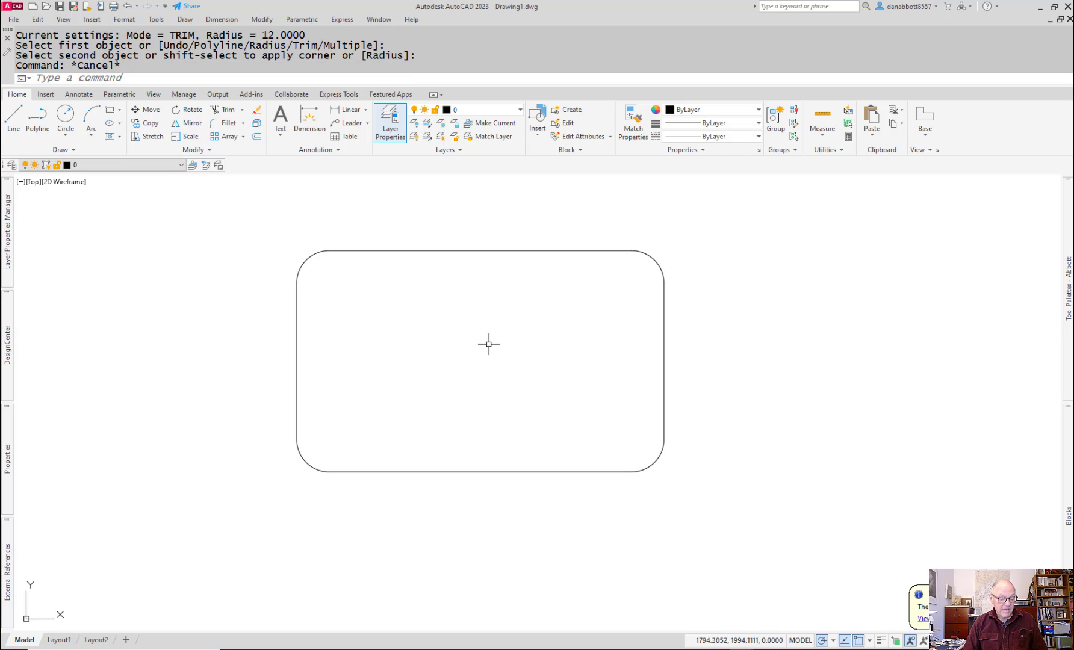
# Step: Draw an 11 mm diameter hole centred on the plate's upper-left corner arc
pyautogui.write('c')
pyautogui.press('Return')
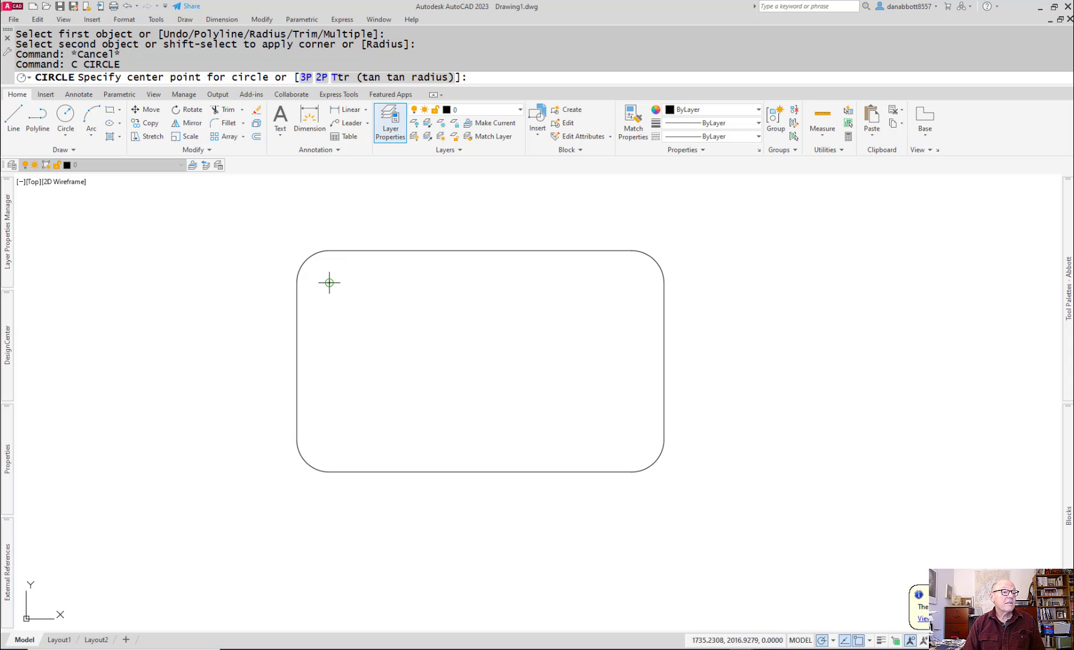
pyautogui.click(329, 282)
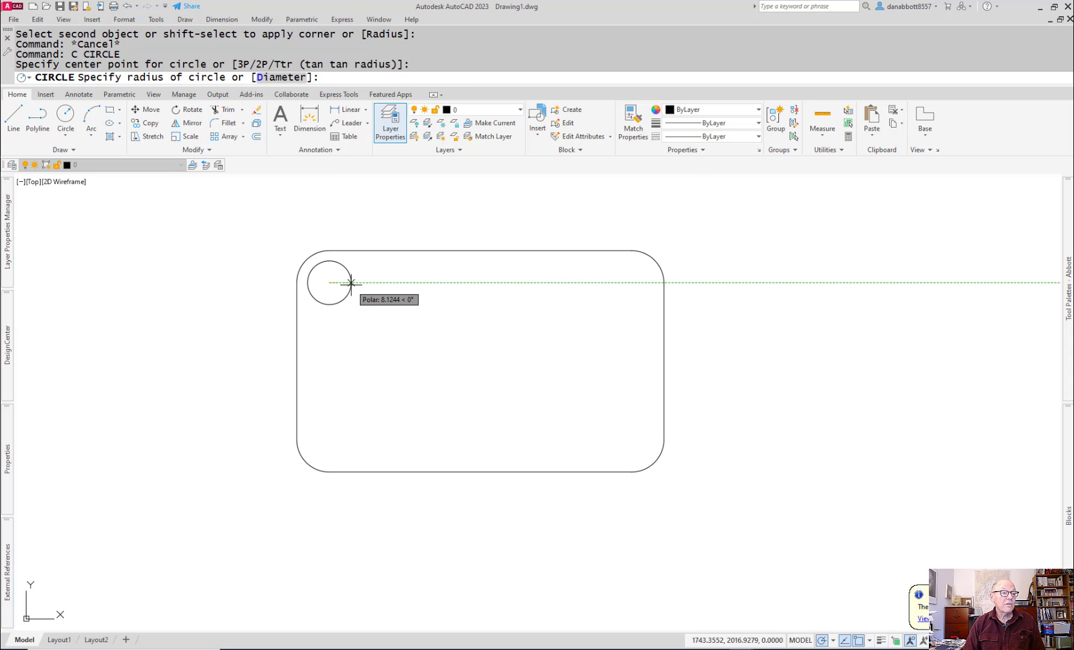
pyautogui.write('d')
pyautogui.press('Return')
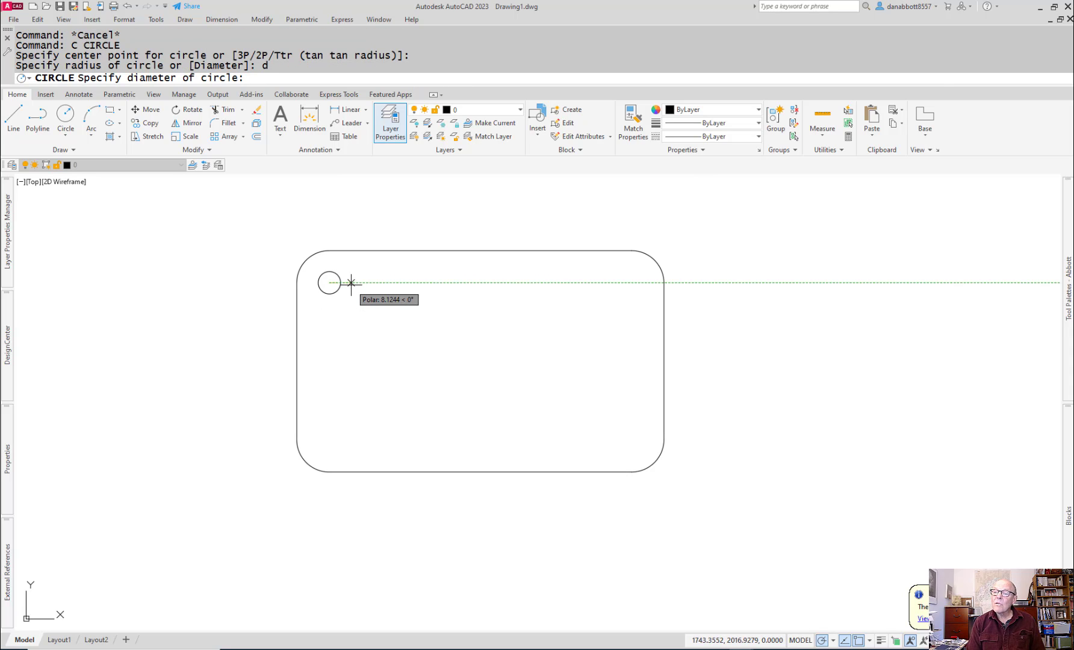
pyautogui.write('11')
pyautogui.press('Return')
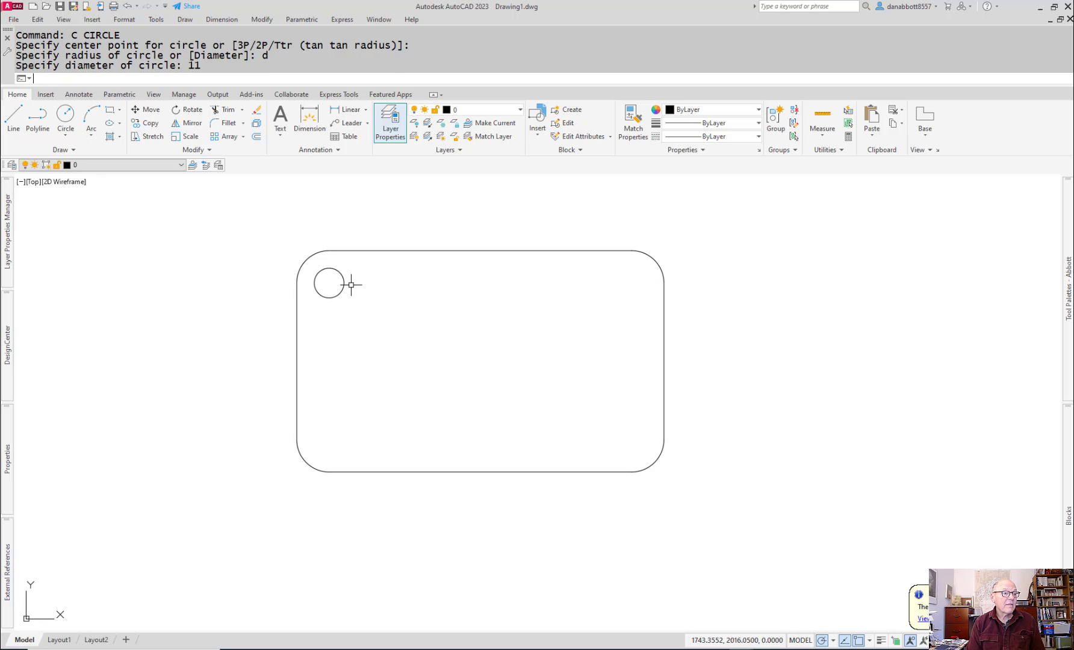
# Step: Mirror the hole about the plate's vertical centreline to the upper-right corner, keeping the original
pyautogui.write('mi')
pyautogui.press('Return')
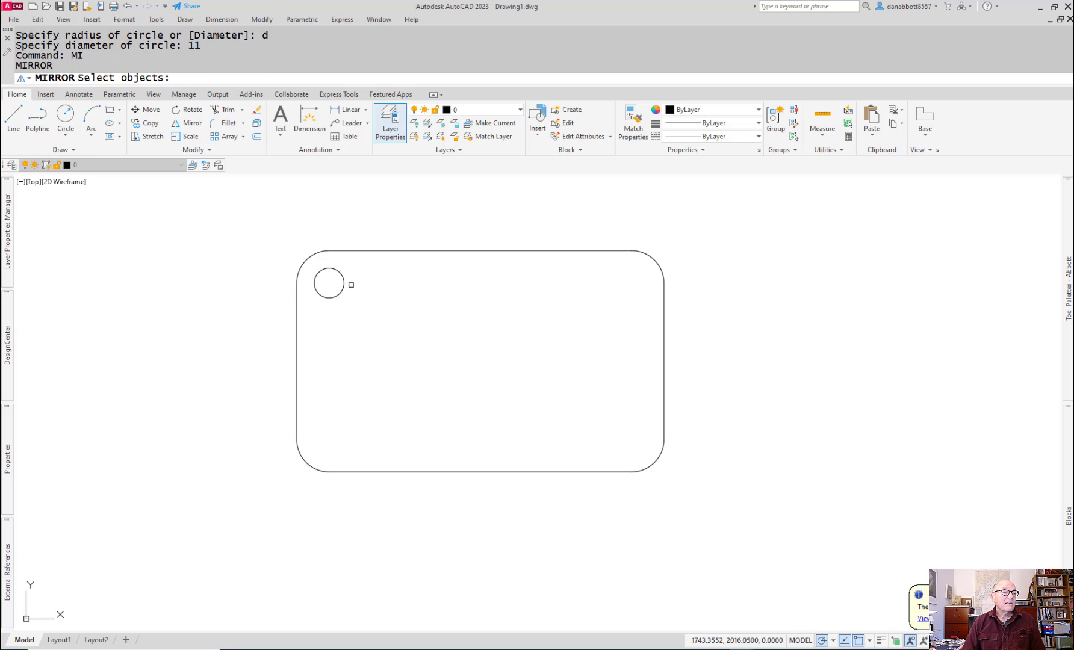
pyautogui.write('l')
pyautogui.press('Return')
pyautogui.press('Return')
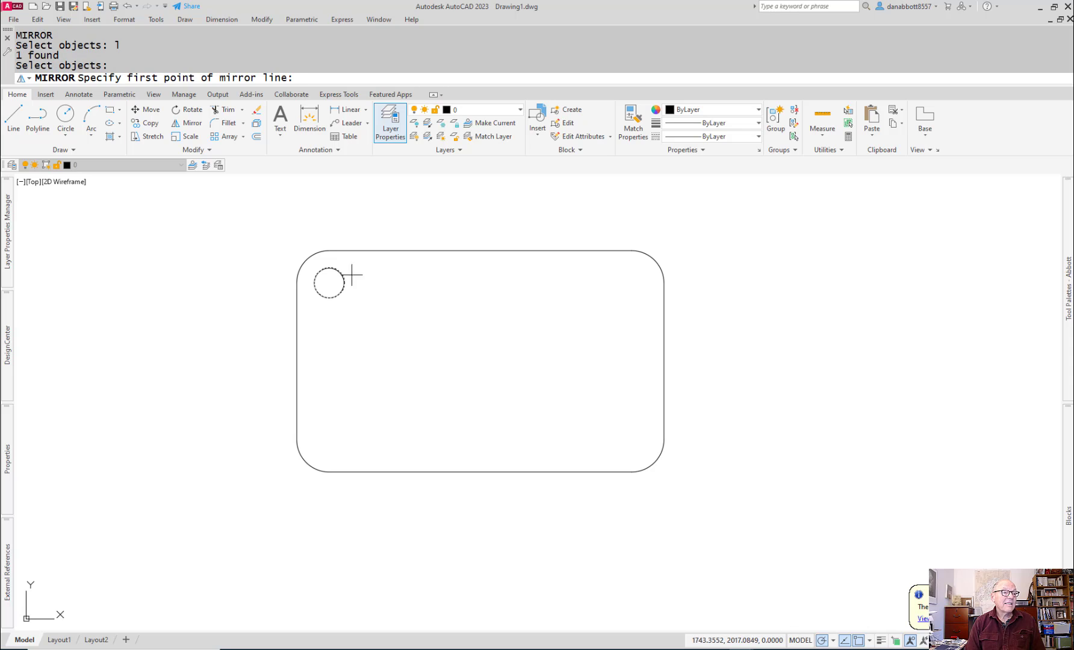
pyautogui.click(481, 249)
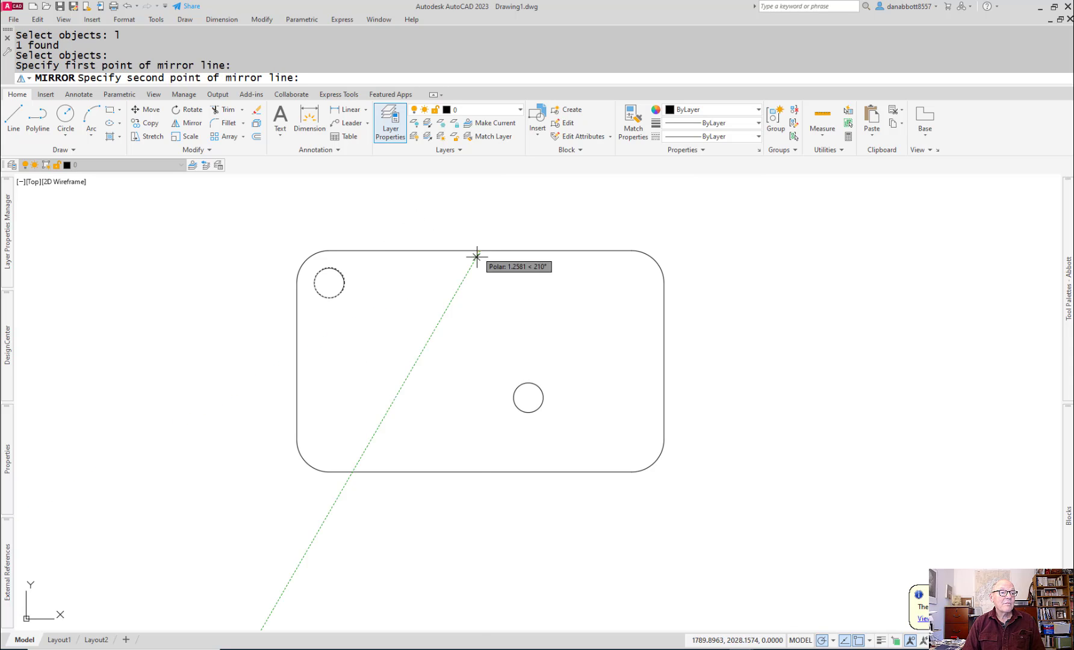
pyautogui.click(478, 313)
pyautogui.press('Return')
pyautogui.press('Return')
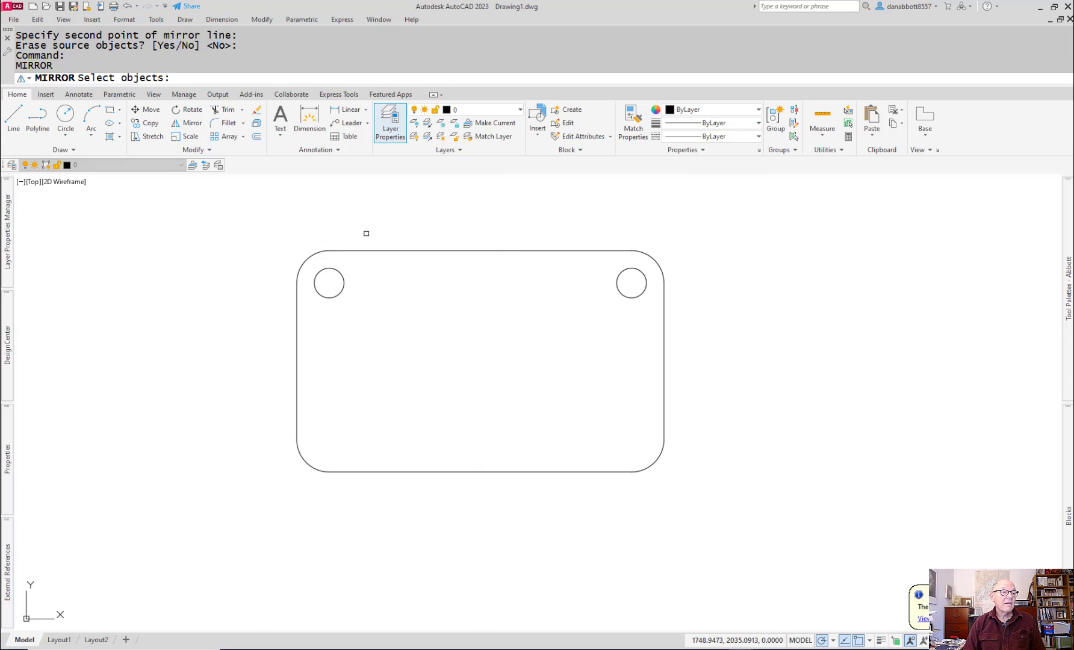
# Step: Mirror both upper holes about the plate's horizontal centreline to the lower corners, keeping the originals
pyautogui.moveTo(310, 262); pyautogui.dragTo(685, 326)
pyautogui.press('Return')
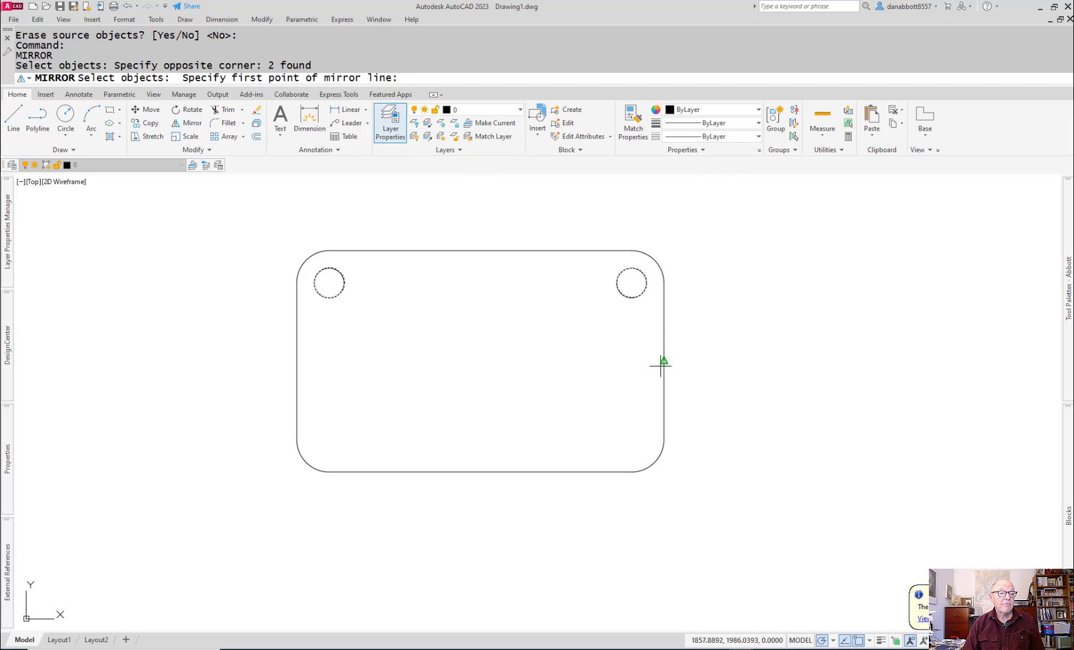
pyautogui.click(664, 361)
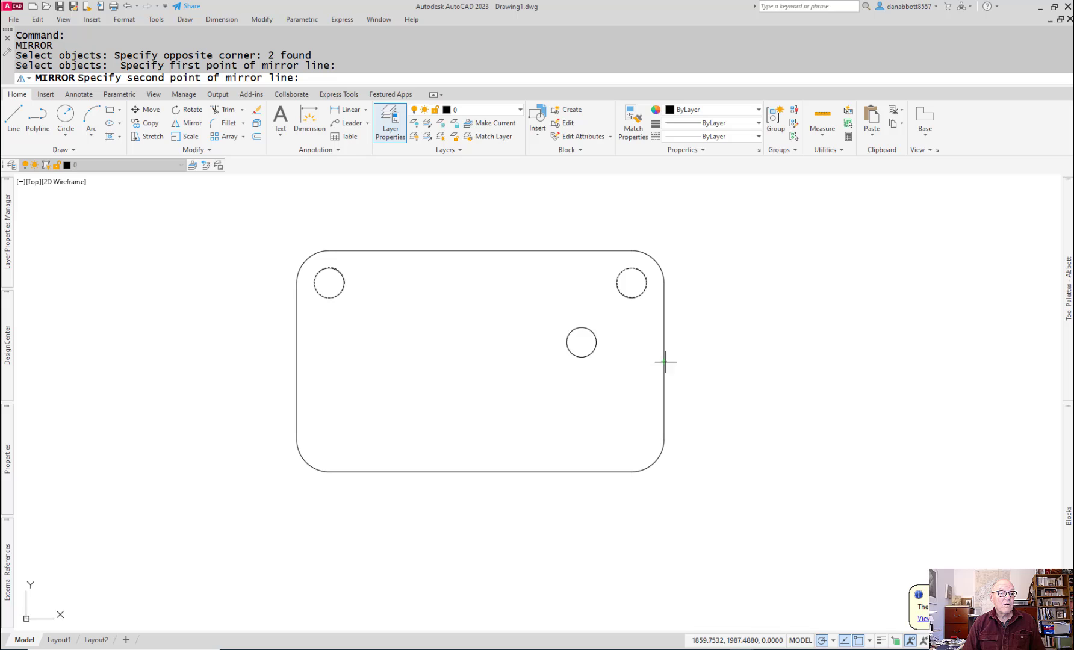
pyautogui.click(442, 359)
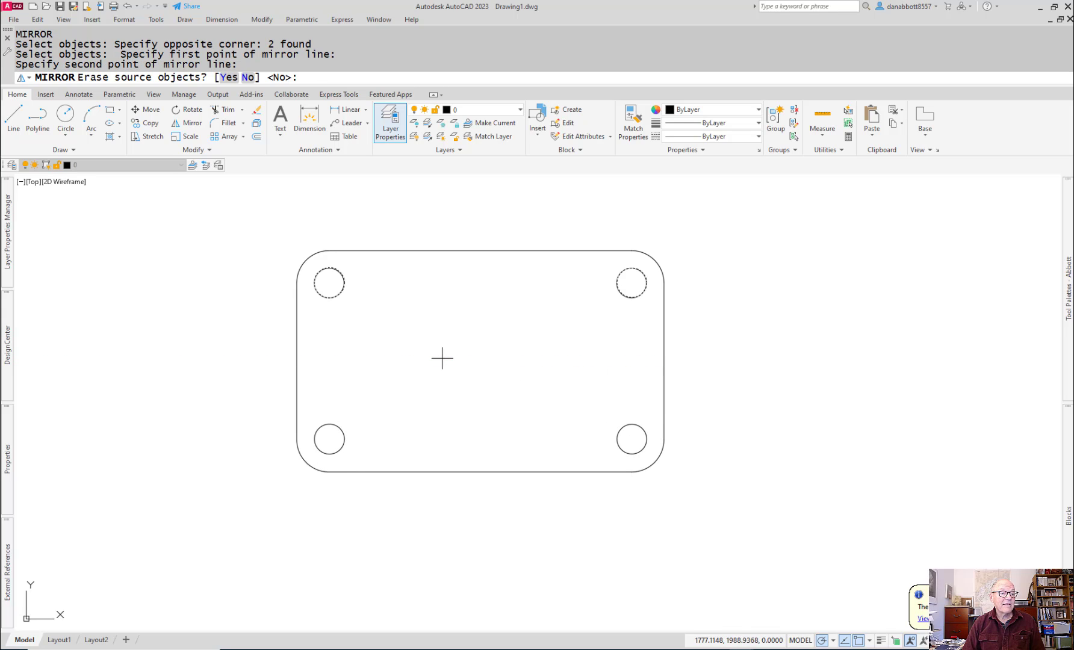
pyautogui.press('Return')
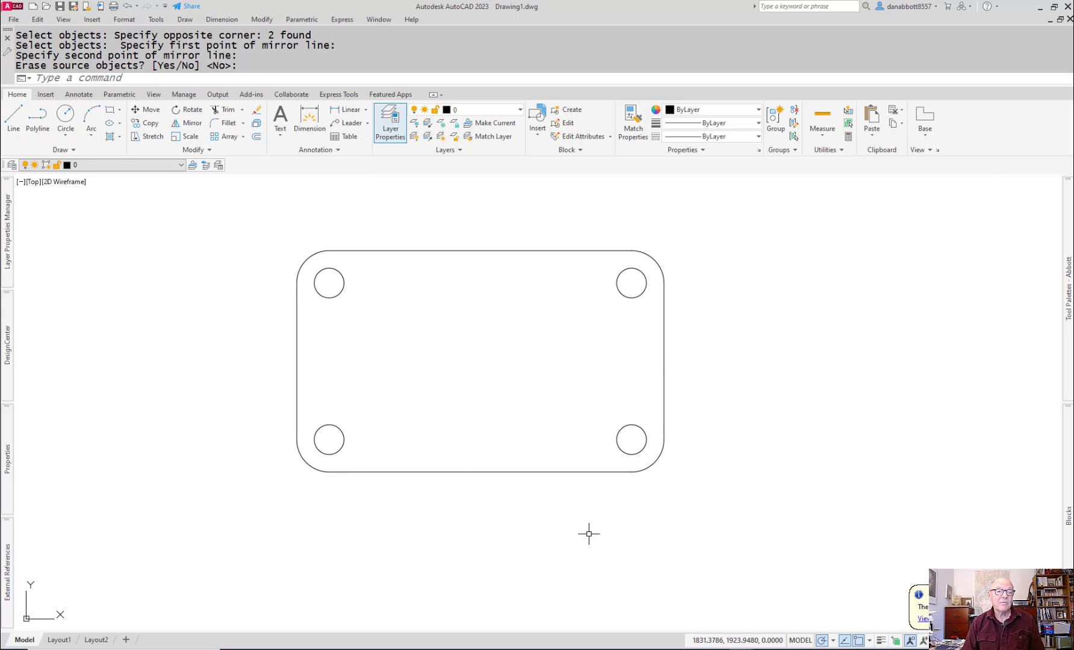
# Step: Start the plate's front view below the top view, aligned with its left edge, with lines 44 mm right and 4 mm down
pyautogui.scroll(5, 573, 491)
pyautogui.scroll(-8, 573, 491)
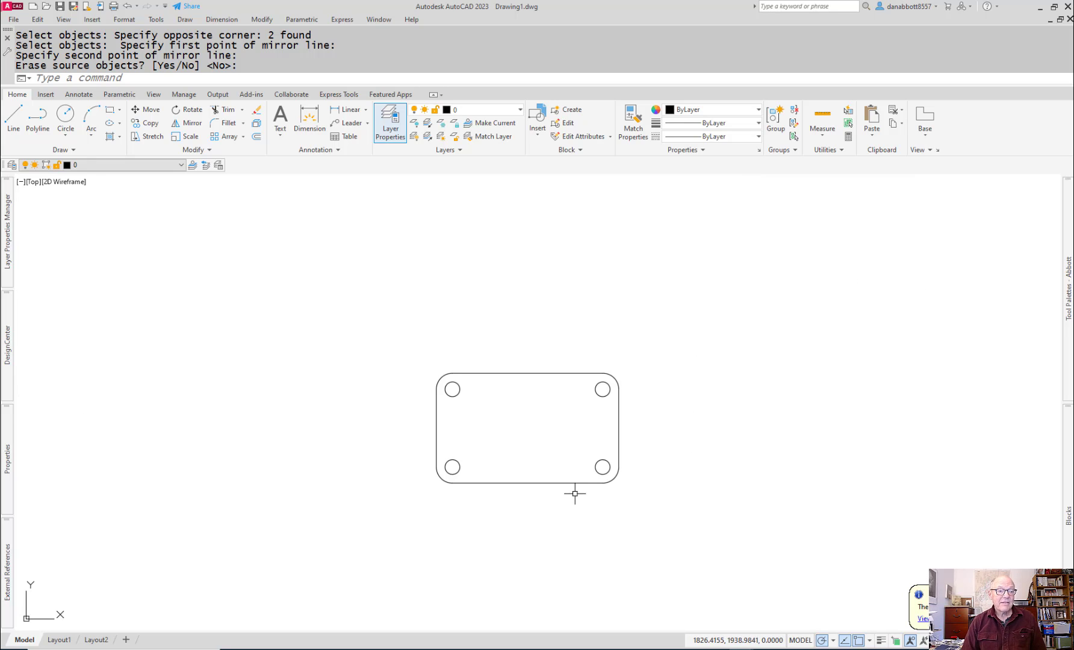
pyautogui.moveTo(572, 491)
pyautogui.mouseDown(button='middle')
pyautogui.moveTo(576, 450)
pyautogui.moveTo(498, 365)
pyautogui.mouseUp(button='middle')
pyautogui.scroll(3, 498, 364)
pyautogui.scroll(-3, 498, 425)
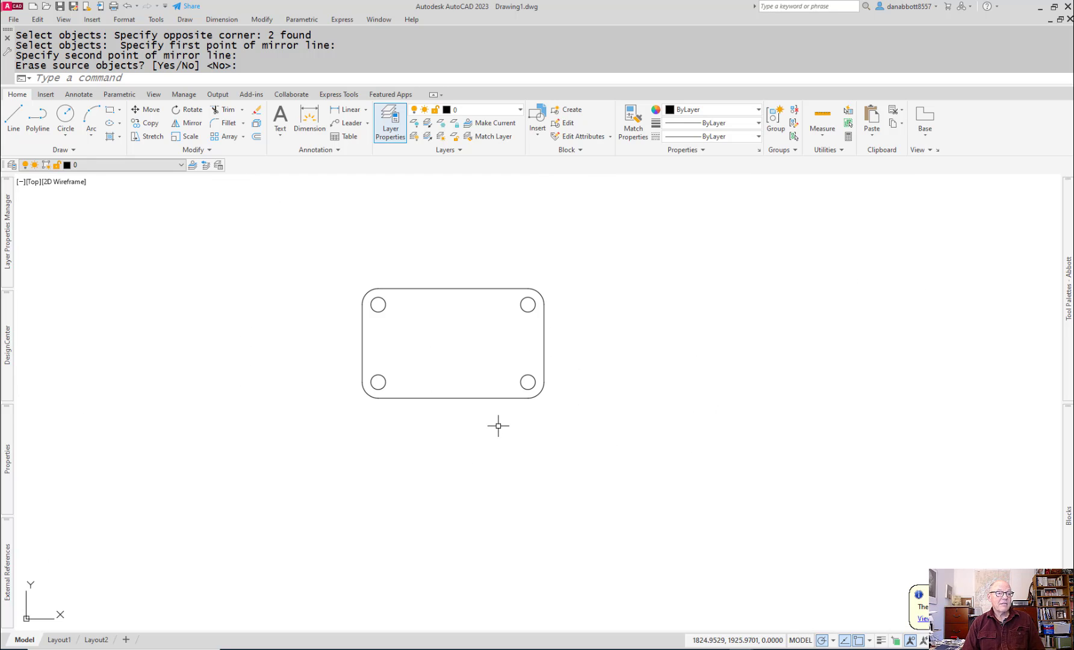
pyautogui.write('l')
pyautogui.press('Return')
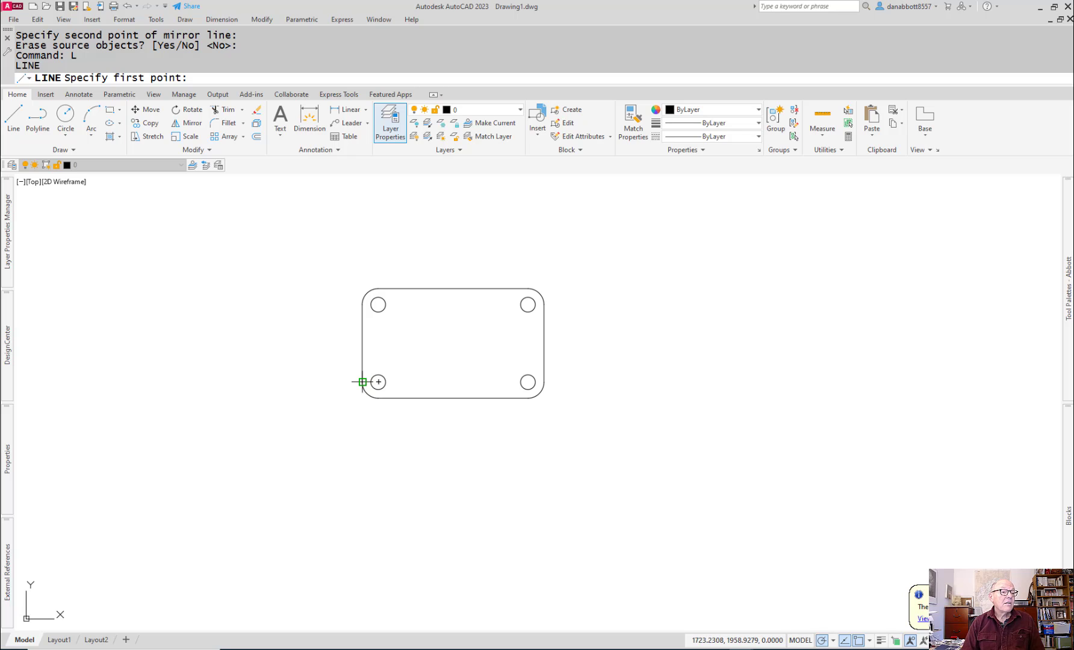
pyautogui.click(364, 475)
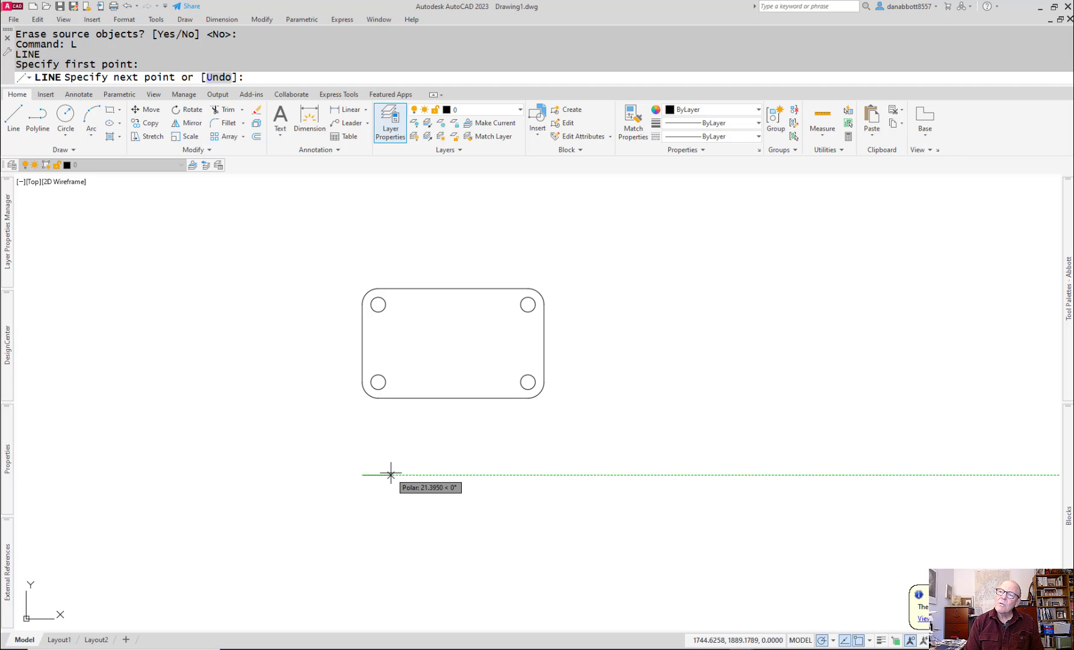
pyautogui.write('44')
pyautogui.press('Return')
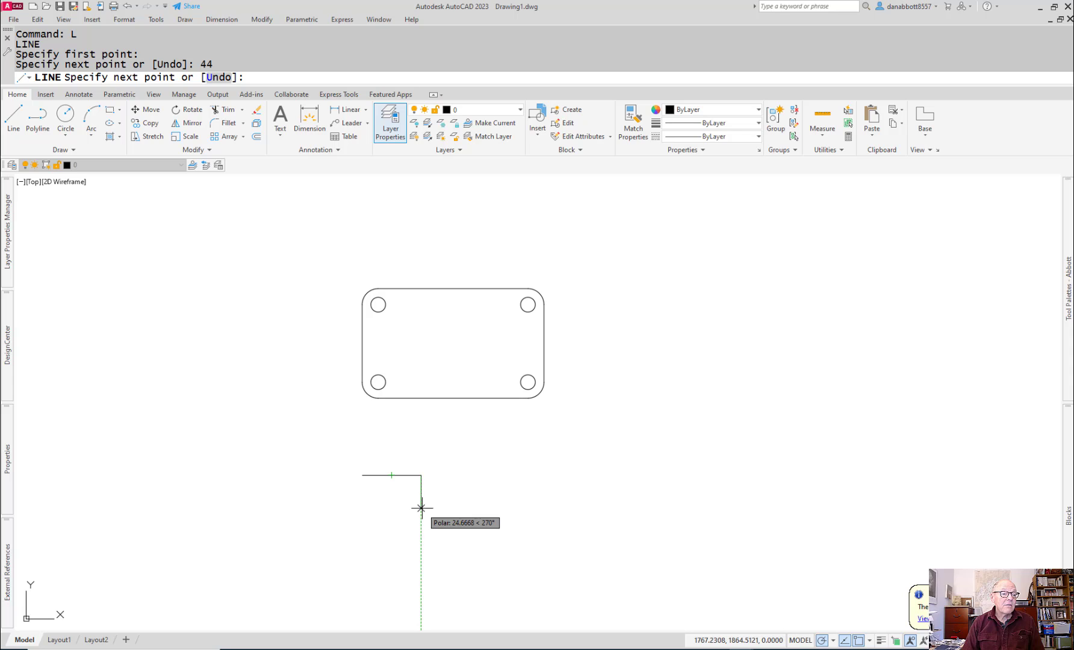
pyautogui.write('4')
pyautogui.press('Return')
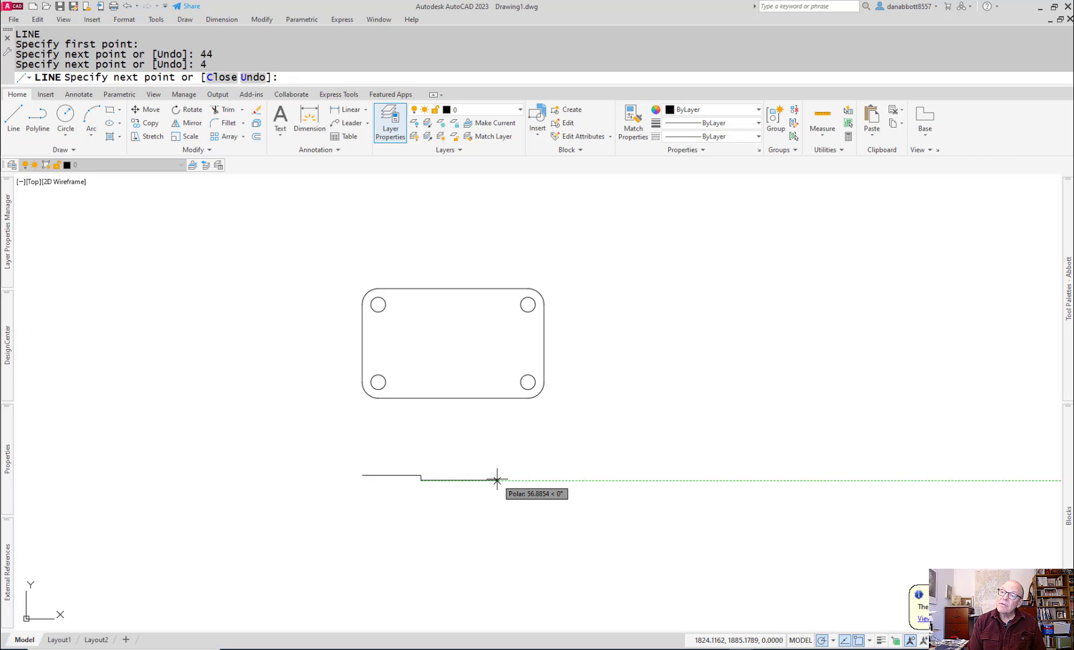
pyautogui.press('Escape')
# Step: Draw a vertical centreline from the midpoint of the plate's top edge down past the front view
pyautogui.write('L')
pyautogui.press('Return')
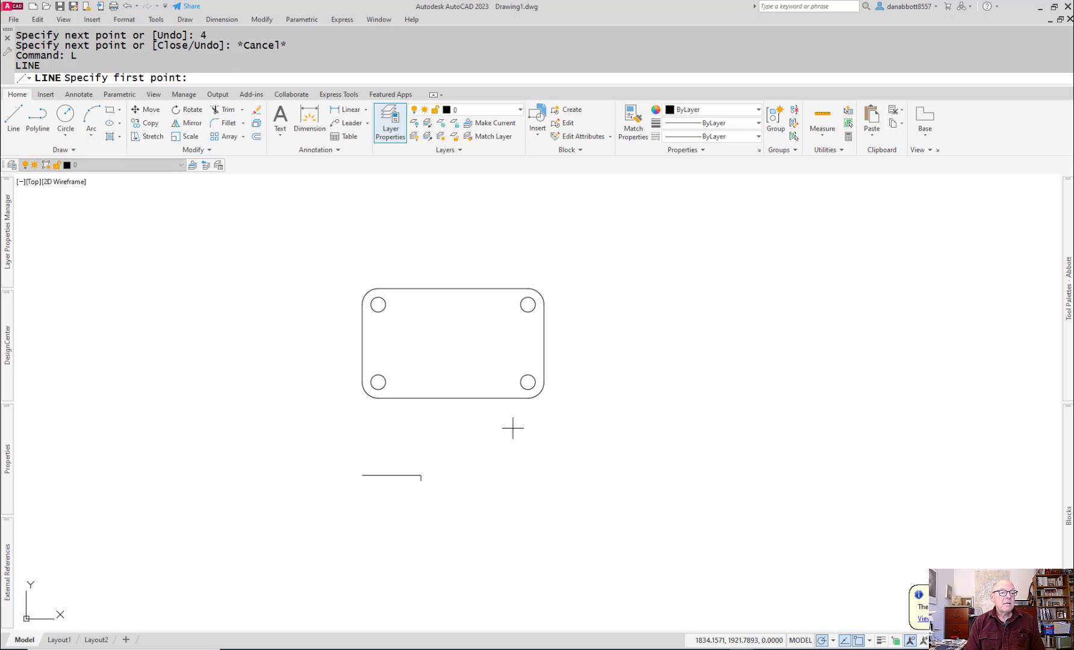
pyautogui.click(453, 288)
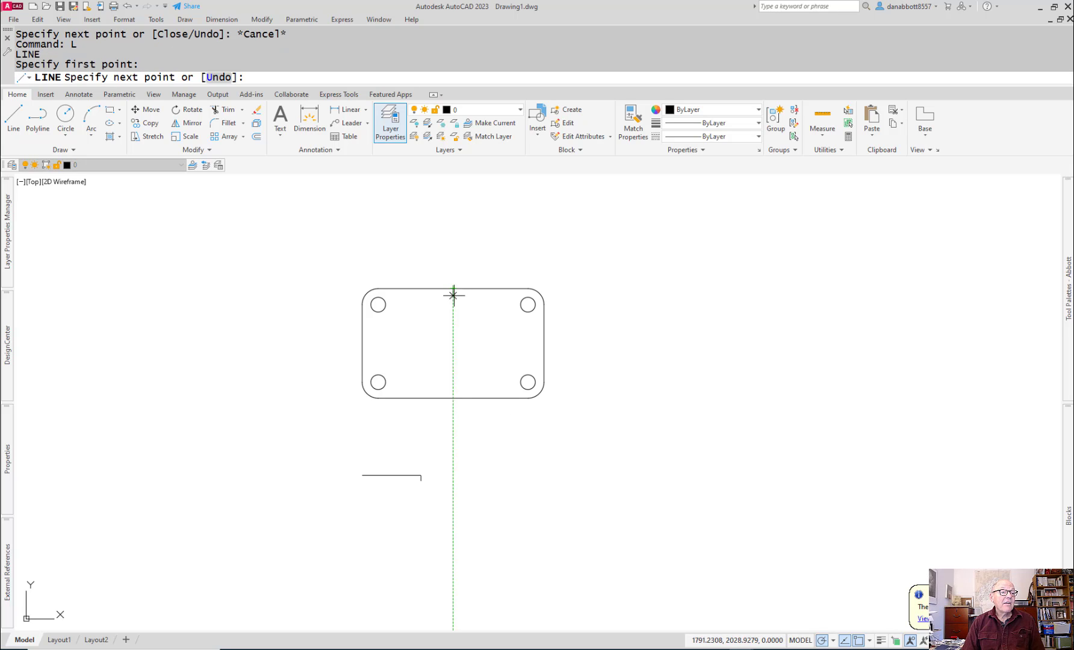
pyautogui.click(452, 605)
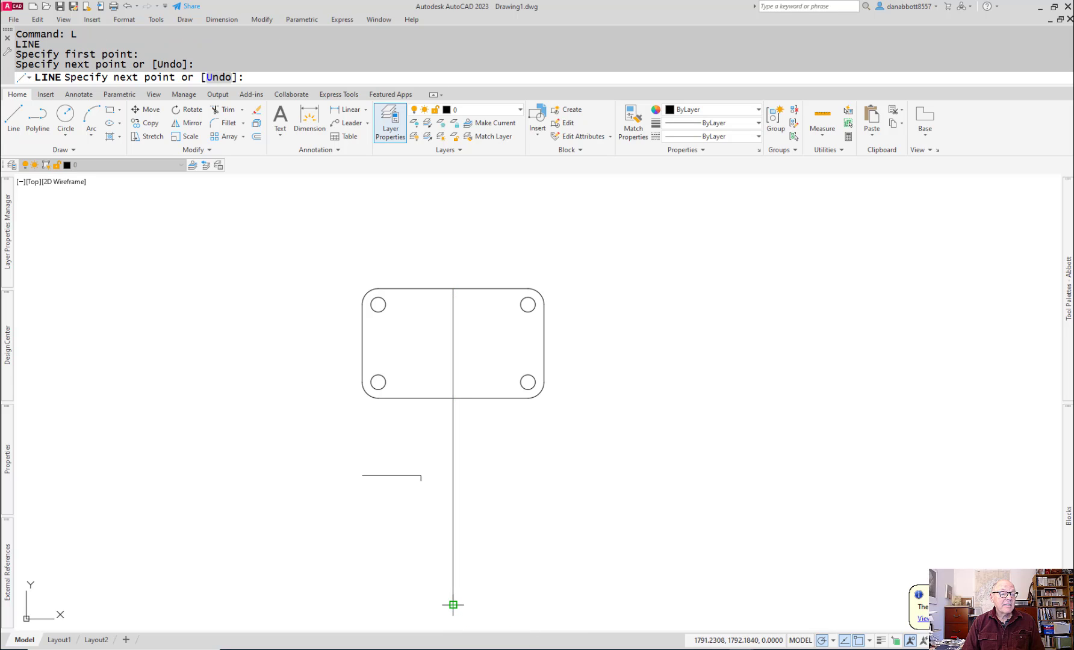
pyautogui.press('Escape')
# Step: Draw a horizontal line from the lower end of the 4 mm step to the vertical centreline
pyautogui.write('L')
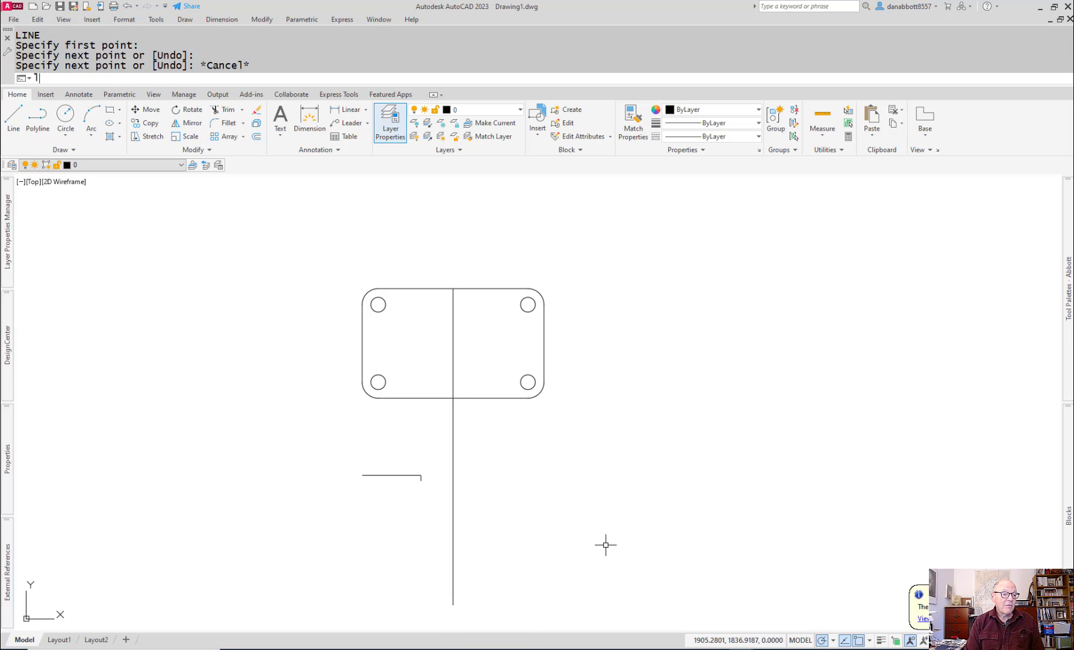
pyautogui.press('Return')
pyautogui.click(421, 480)
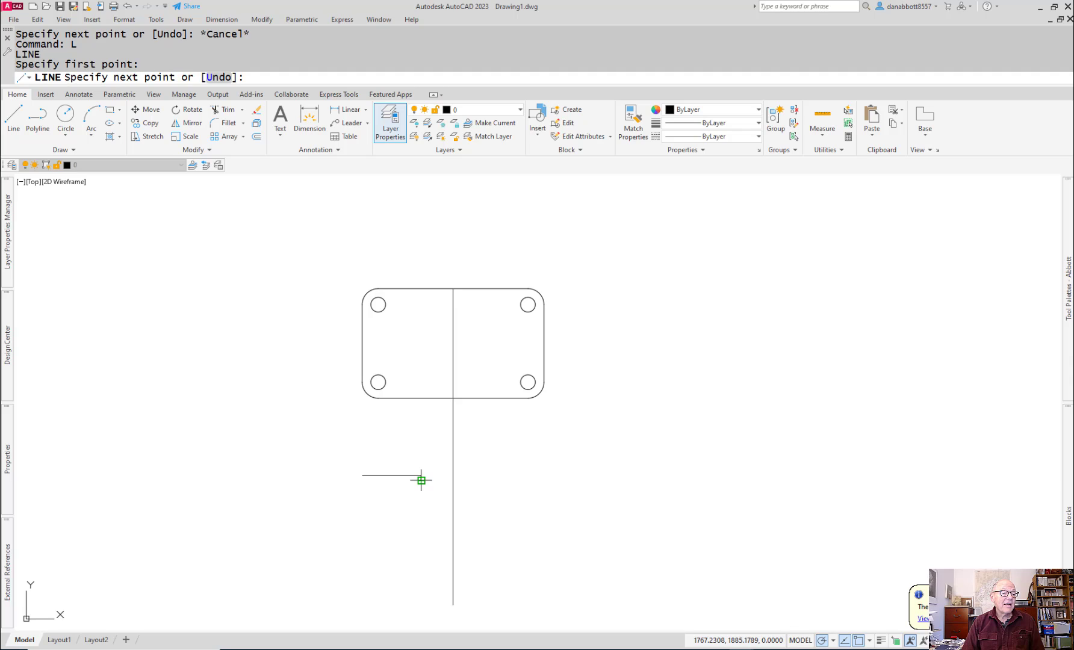
pyautogui.click(453, 479)
pyautogui.press('Return')
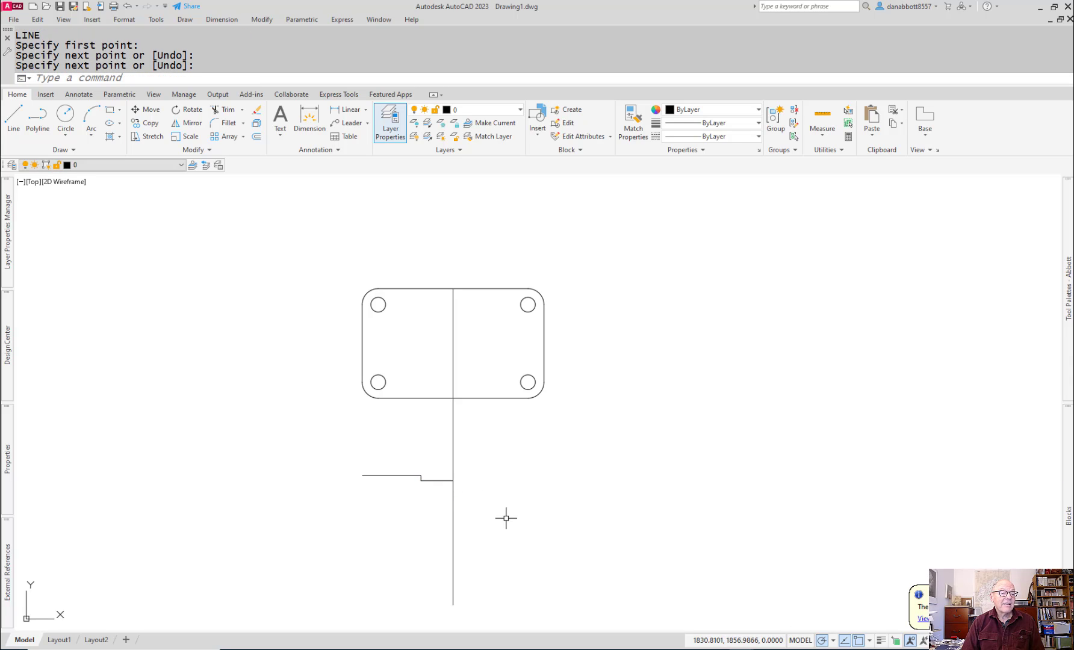
# Step: Draw the front view's lower outline from its upper-left corner: 12 mm down, 38 mm right, 4 mm down, and across to the centreline
pyautogui.write('L')
pyautogui.press('Return')
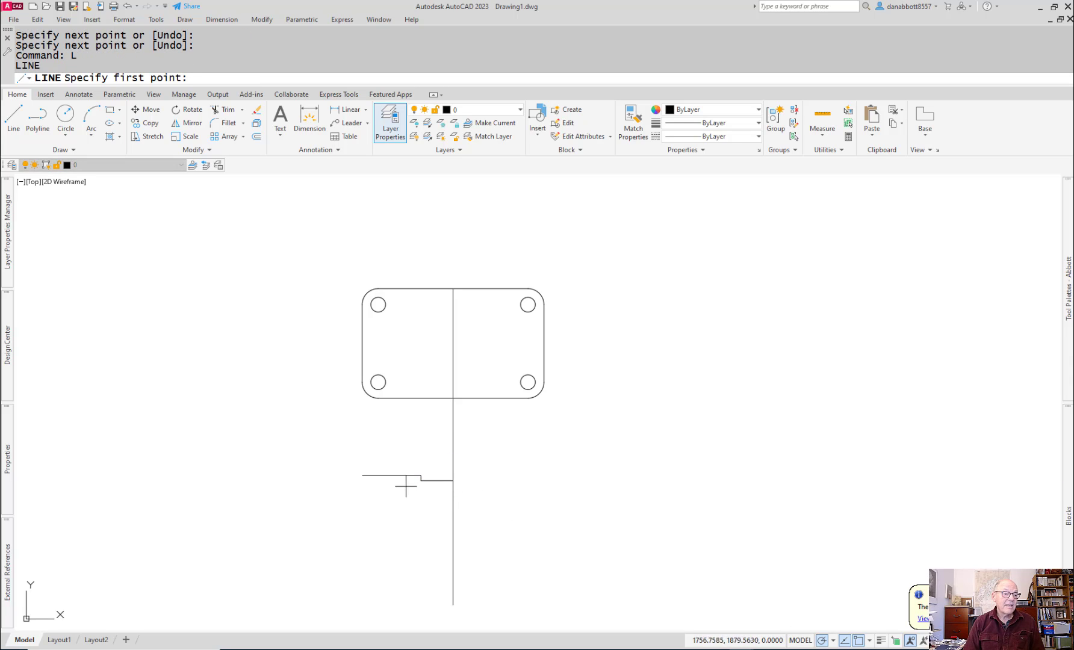
pyautogui.click(363, 475)
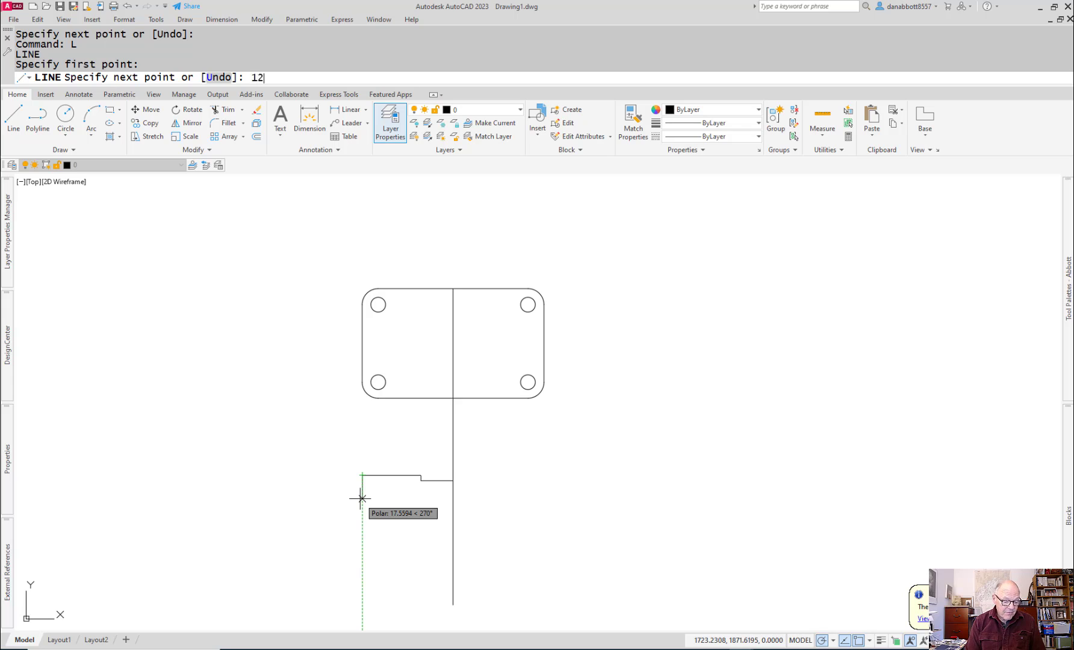
pyautogui.press('Return')
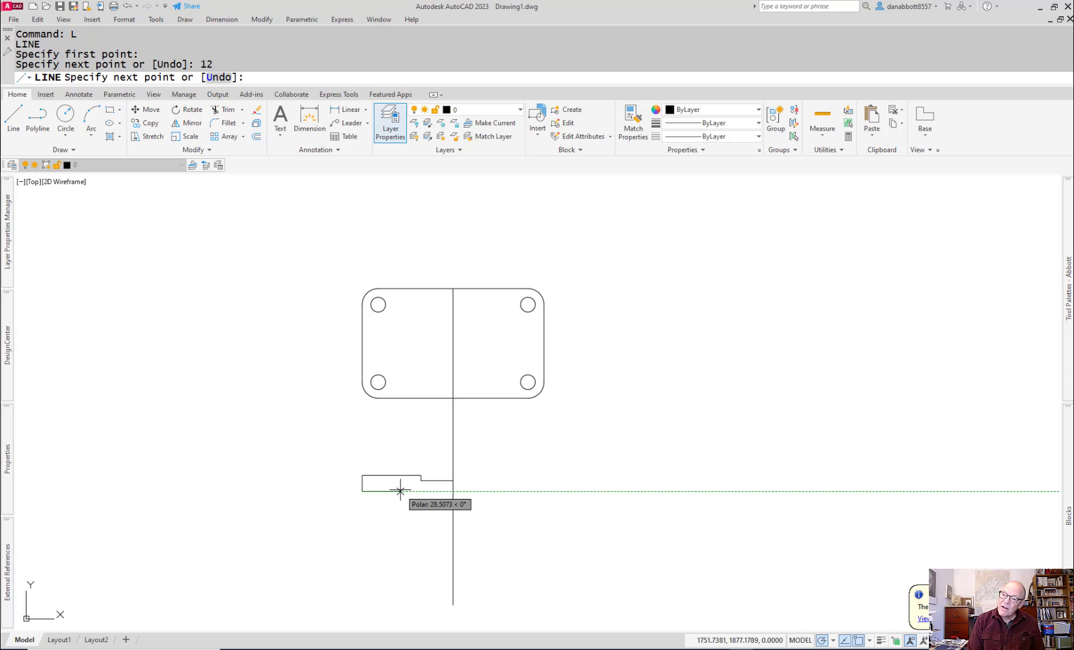
pyautogui.write('8')
pyautogui.press('Return')
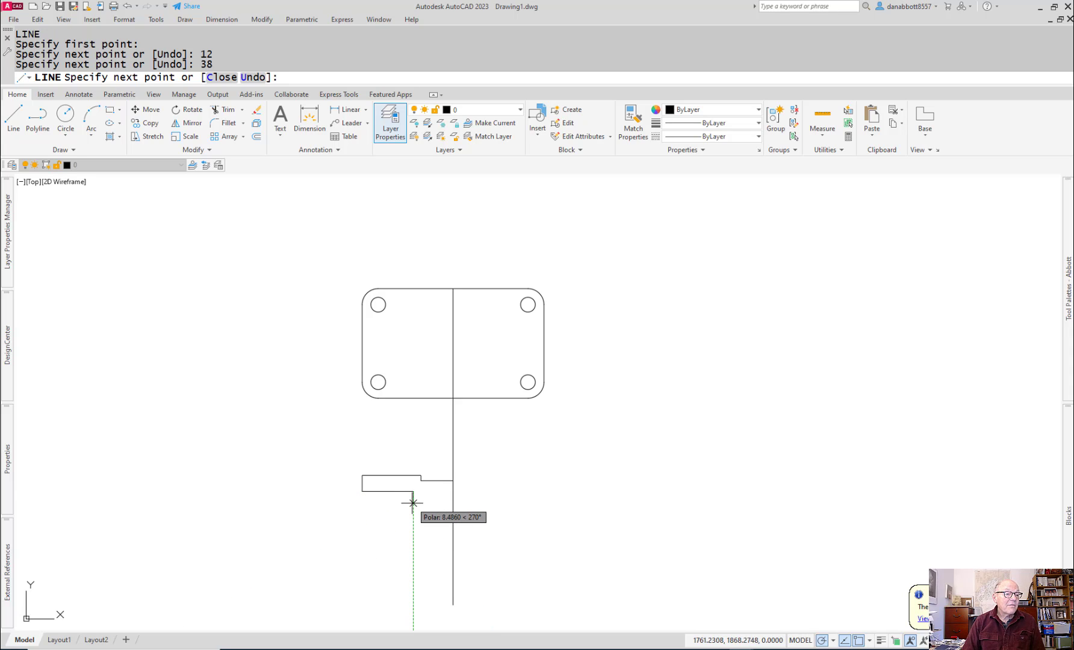
pyautogui.write('4')
pyautogui.press('Return')
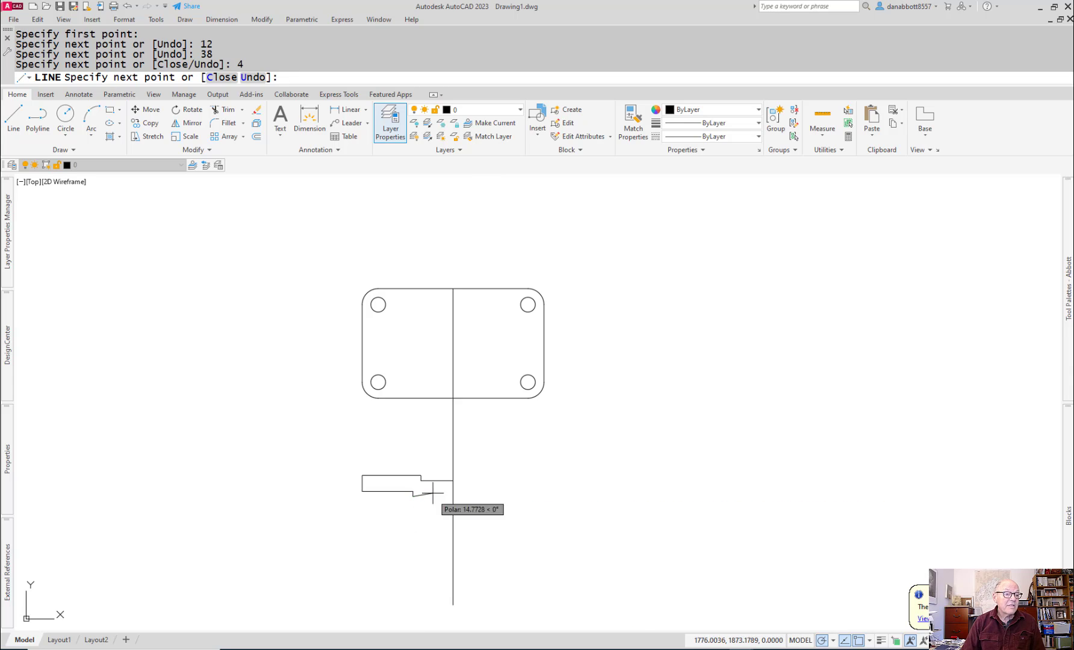
pyautogui.press('Escape')
pyautogui.scroll(-3, 465, 499)
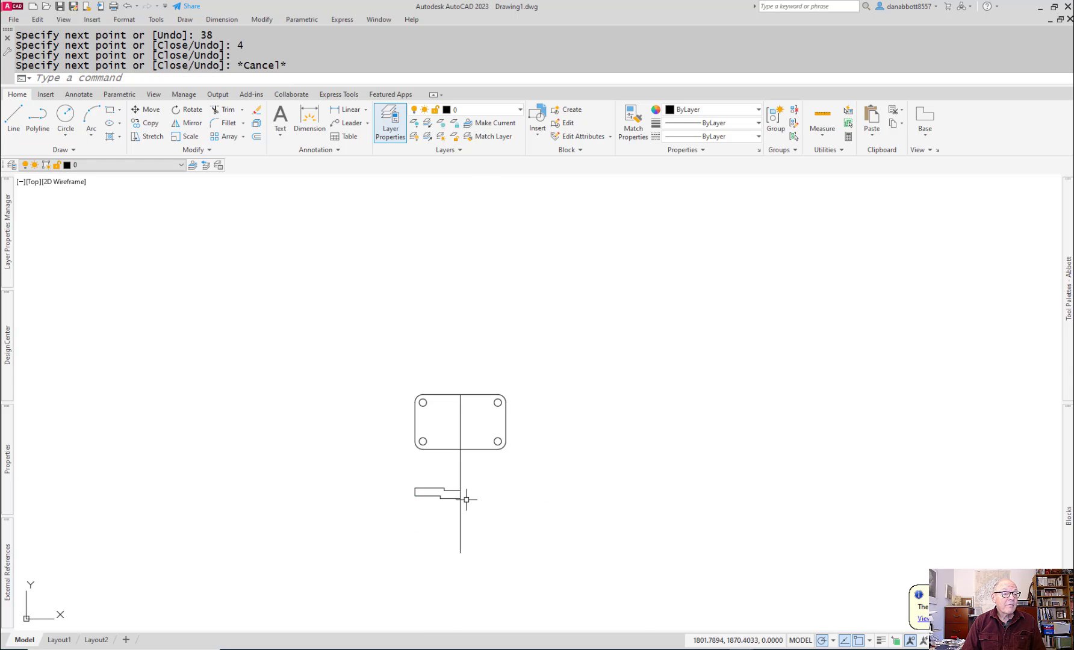
# Step: Mirror the front view's left edge, outer horizontal lines and both short step lines about the vertical centreline, keeping the originals
pyautogui.scroll(5, 462, 498)
pyautogui.write('mi')
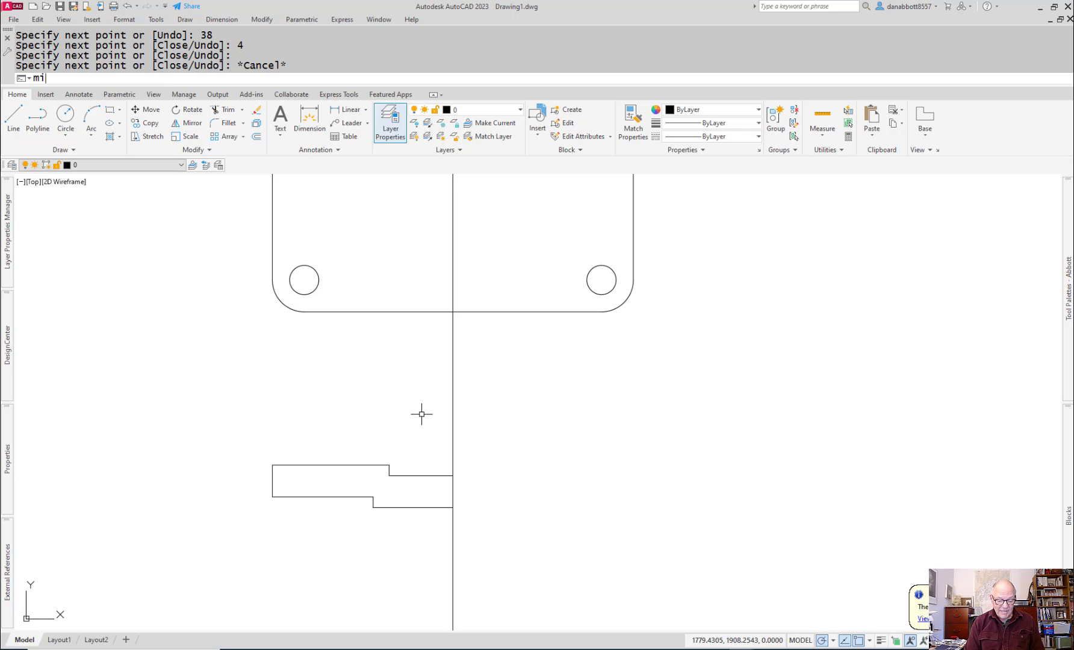
pyautogui.press('Return')
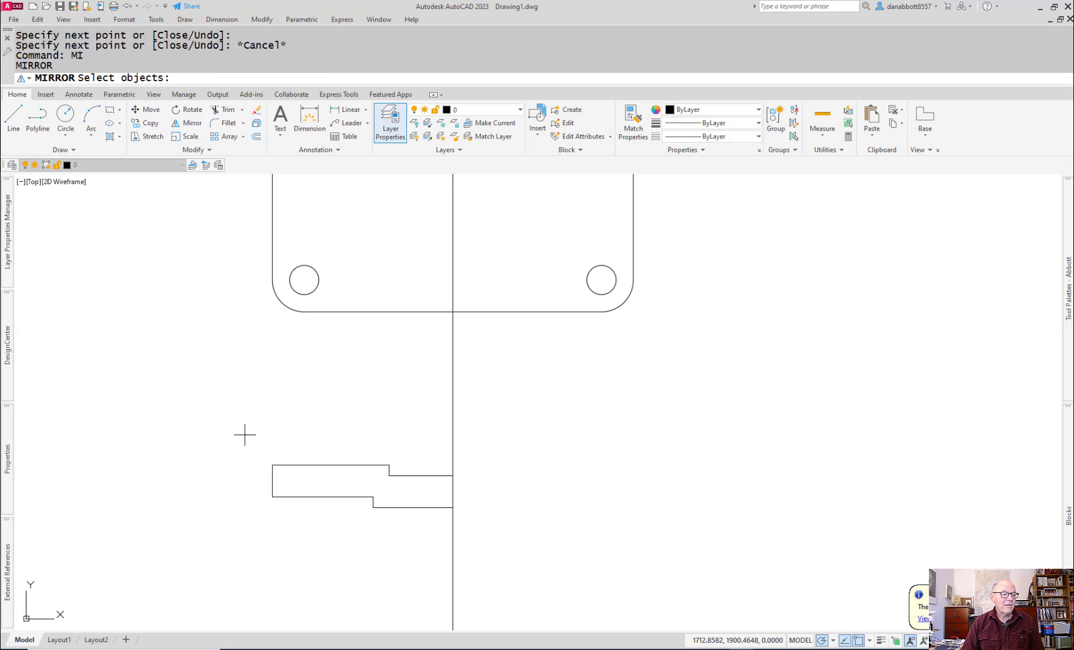
pyautogui.click(244, 435)
pyautogui.click(429, 549)
pyautogui.press('Return')
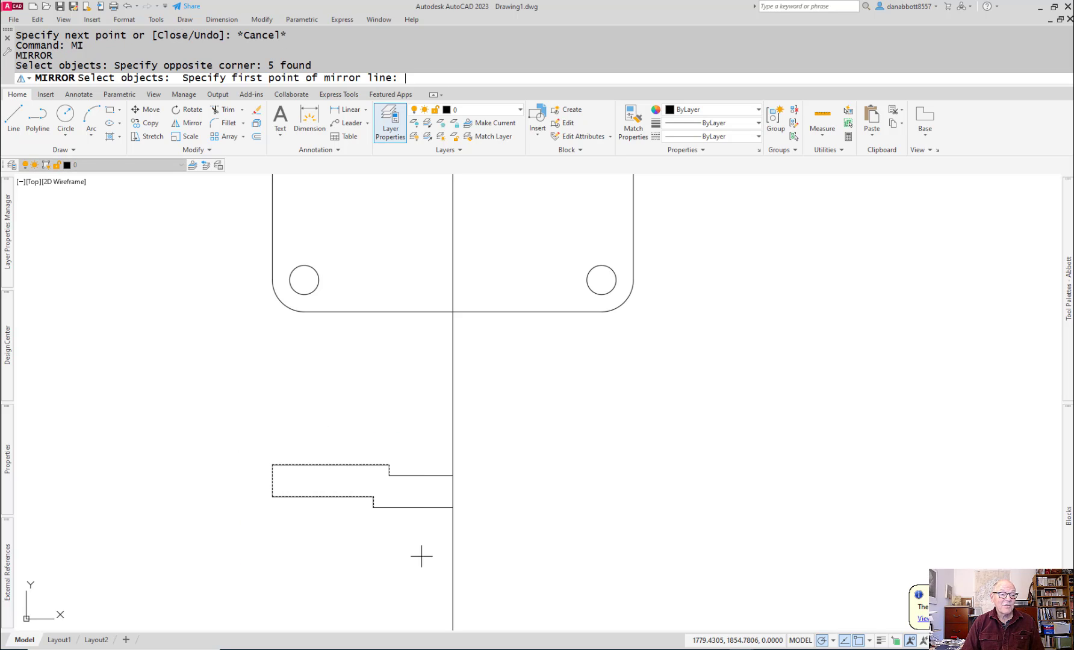
pyautogui.click(453, 475)
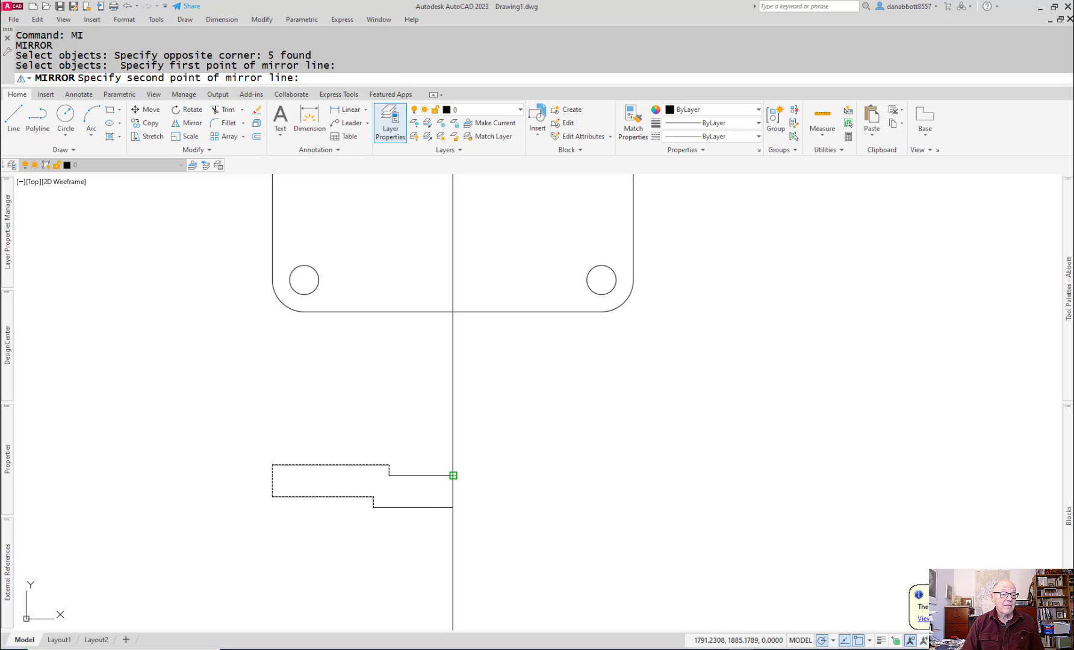
pyautogui.click(454, 503)
pyautogui.press('Return')
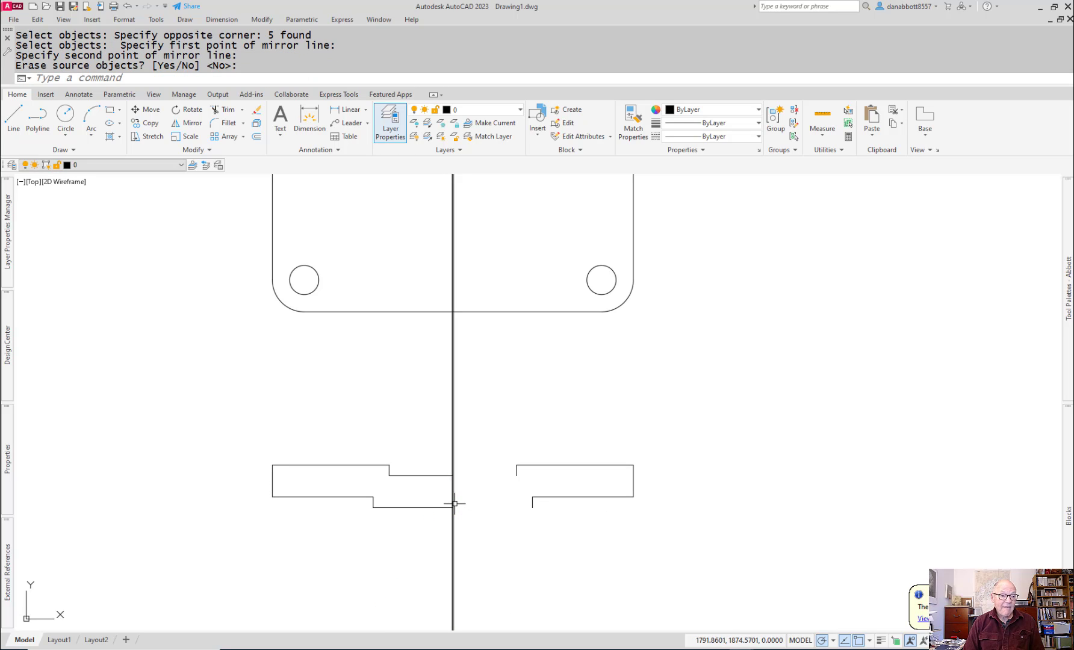
pyautogui.press('Return')
pyautogui.press('Escape')
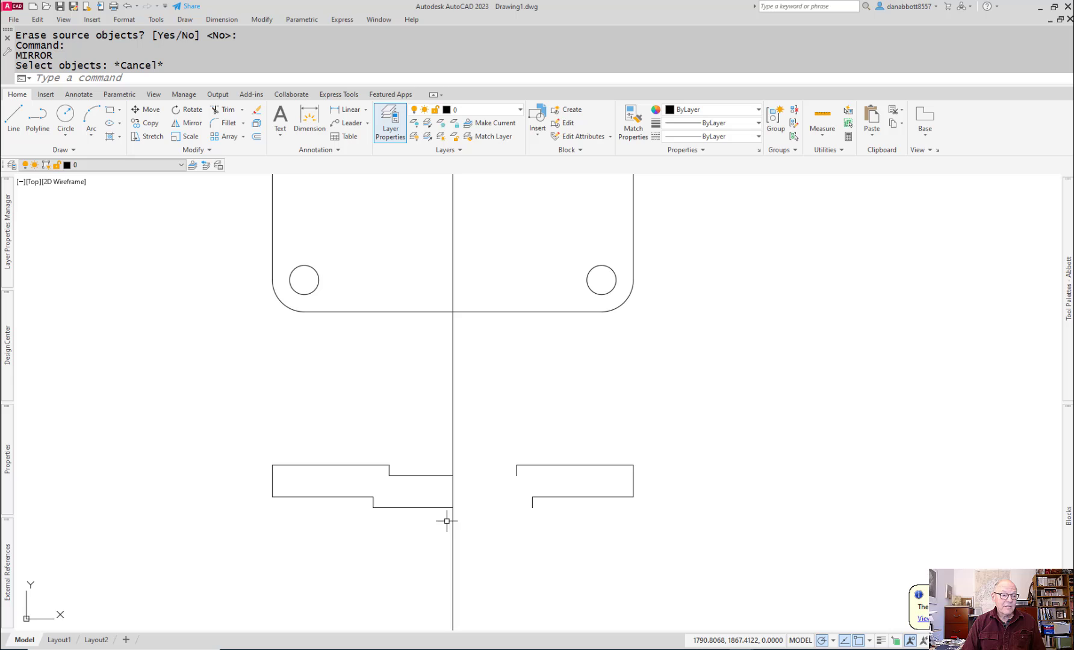
# Step: Stretch the upper recess line's end from the centreline to the lower end of the mirrored step on the right
pyautogui.click(428, 472)
pyautogui.click(420, 479)
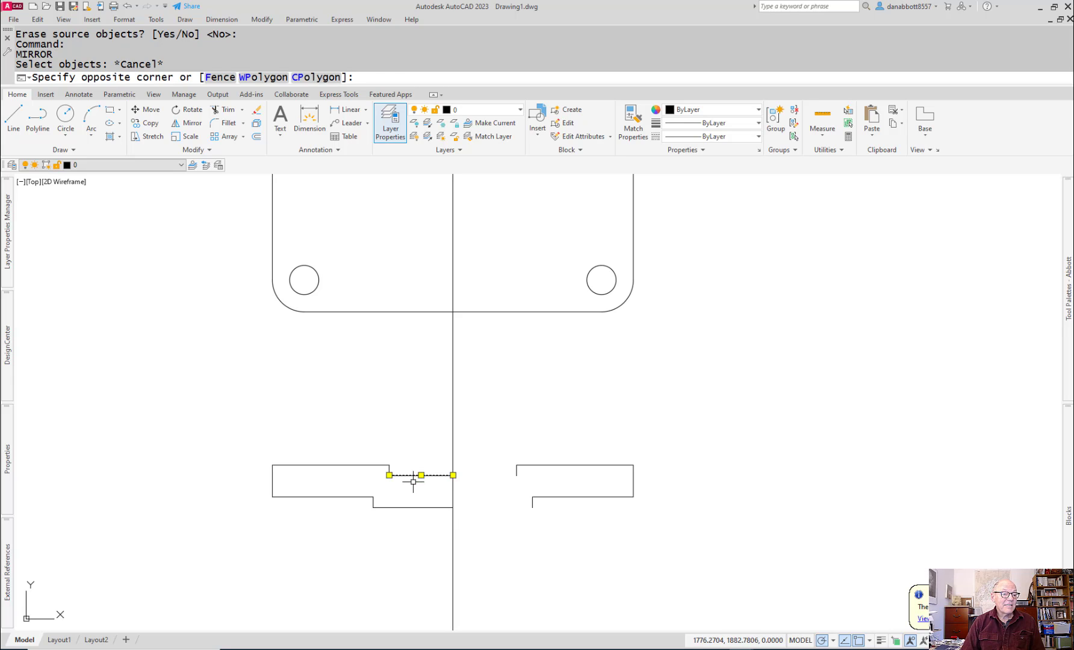
pyautogui.click(454, 475)
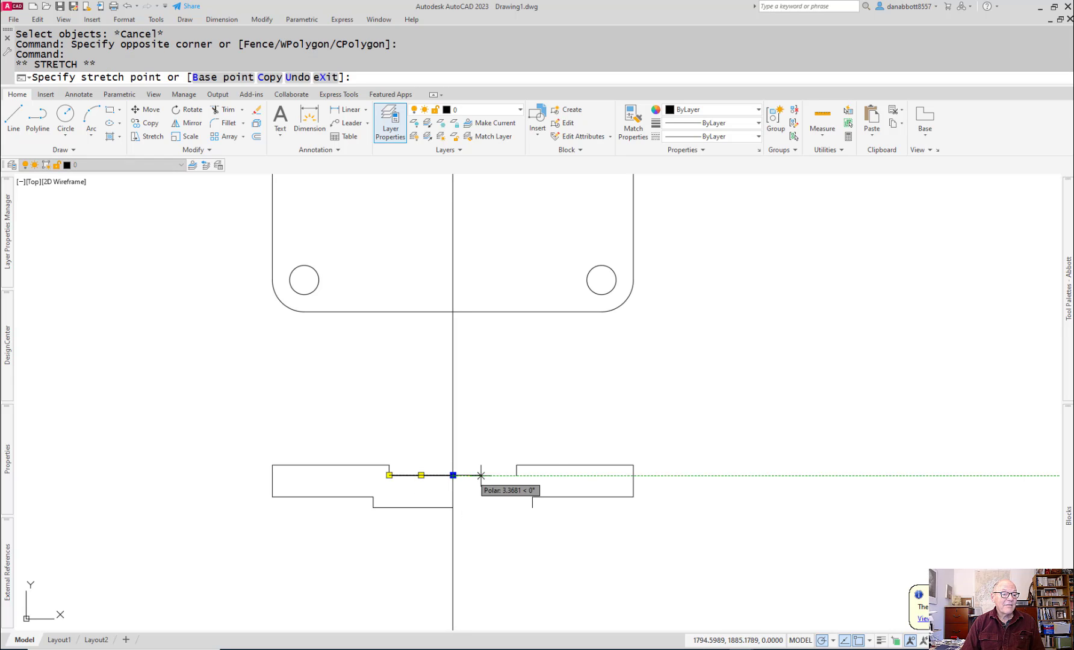
pyautogui.click(516, 475)
pyautogui.press('Return')
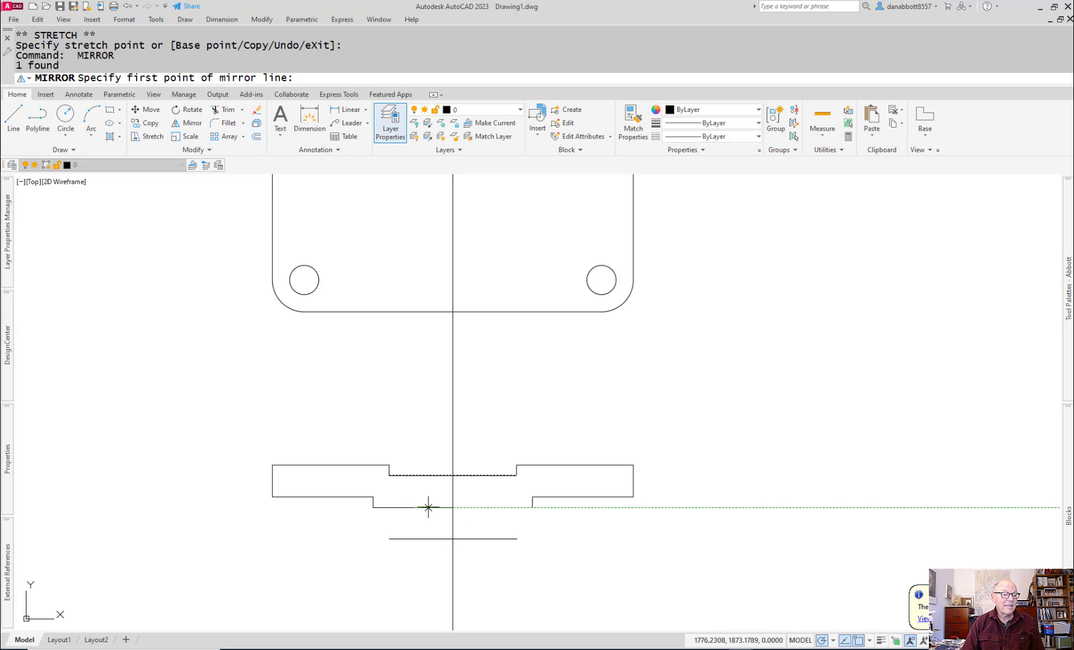
pyautogui.click(430, 507)
pyautogui.press('Escape')
pyautogui.press('Escape')
# Step: Stretch the front view's bottom line from the centreline to the lower end of the mirrored right step
pyautogui.click(454, 507)
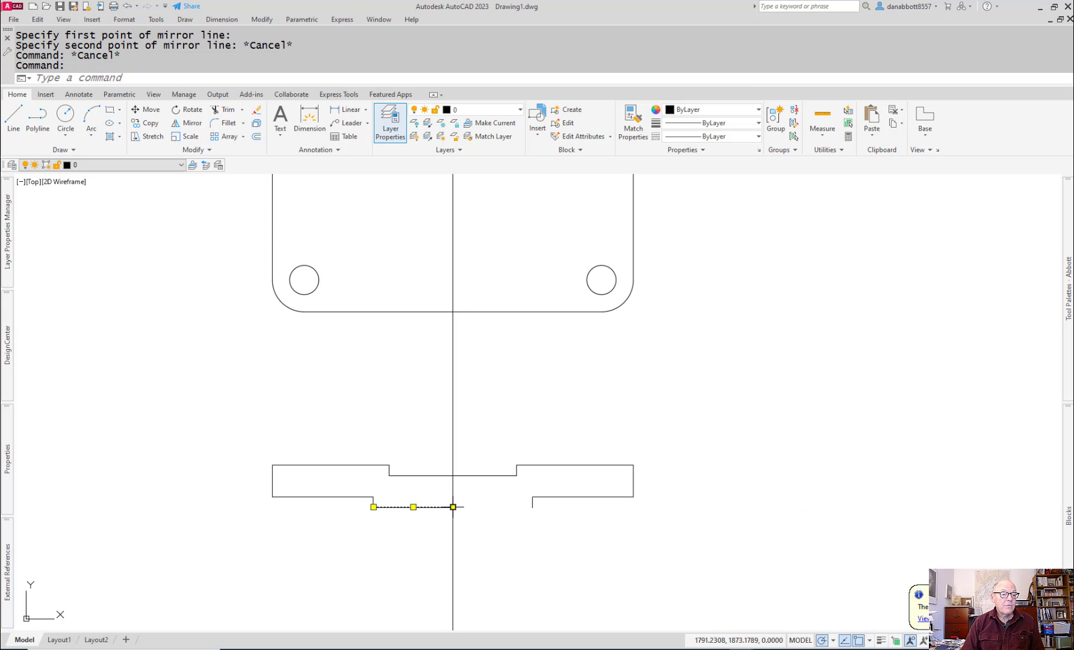
pyautogui.click(454, 507)
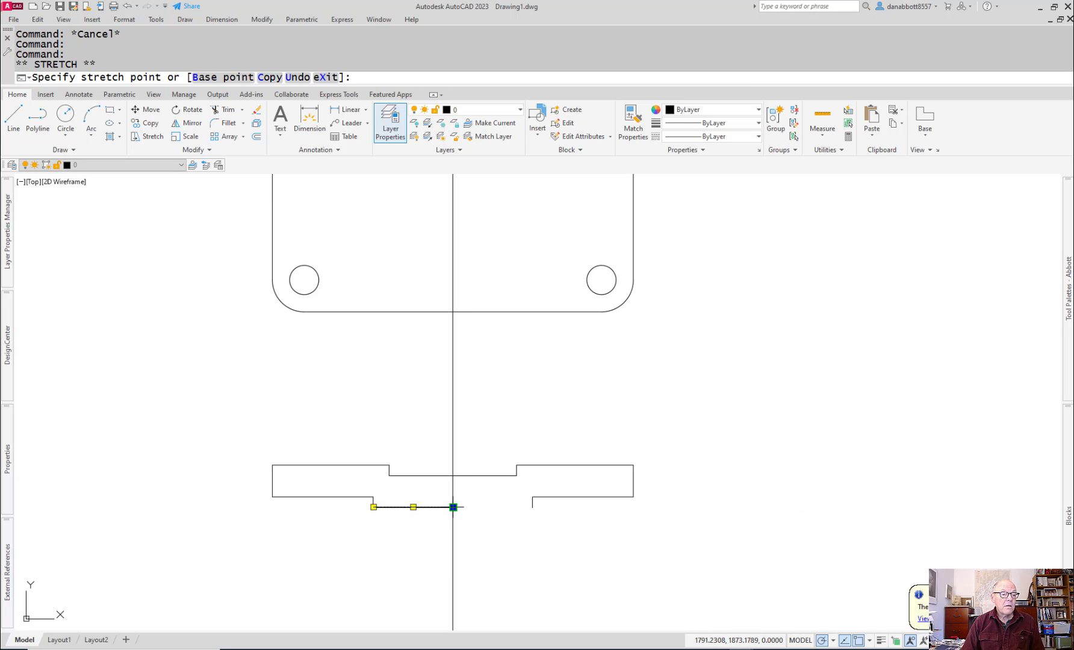
pyautogui.click(530, 507)
pyautogui.press('Escape')
pyautogui.press('Escape')
# Step: Project the right hole's left and right edges into the front view as two vertical lines through the plate thickness
pyautogui.moveTo(603, 567)
pyautogui.mouseDown(button='middle')
pyautogui.moveTo(603, 511)
pyautogui.moveTo(611, 515)
pyautogui.moveTo(559, 519)
pyautogui.moveTo(596, 556)
pyautogui.mouseUp(button='middle')
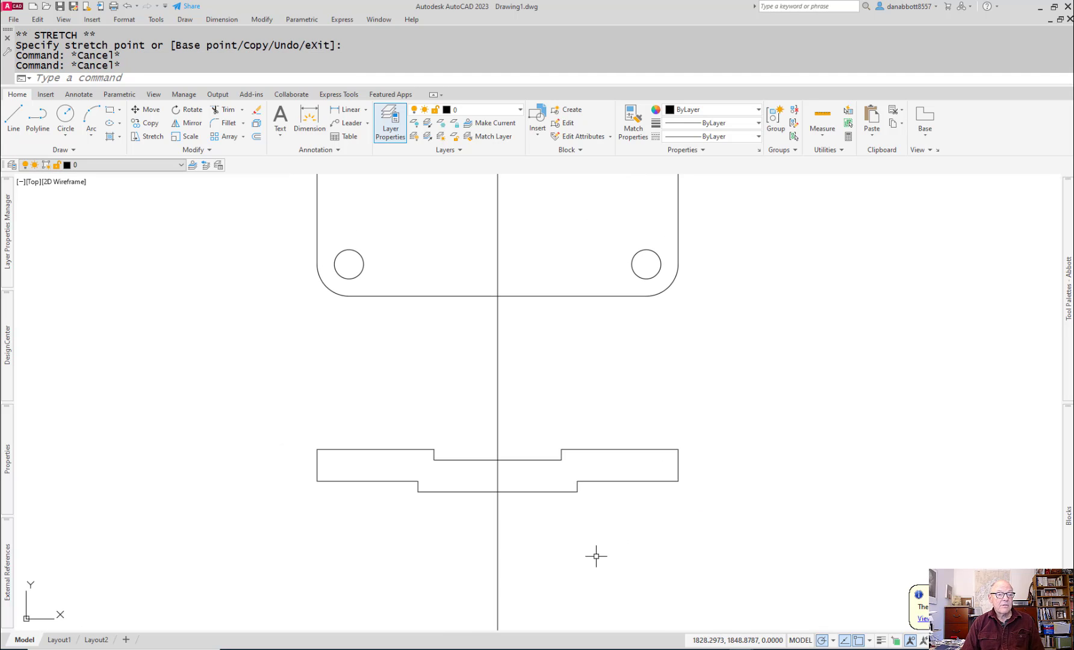
pyautogui.write('l')
pyautogui.press('Return')
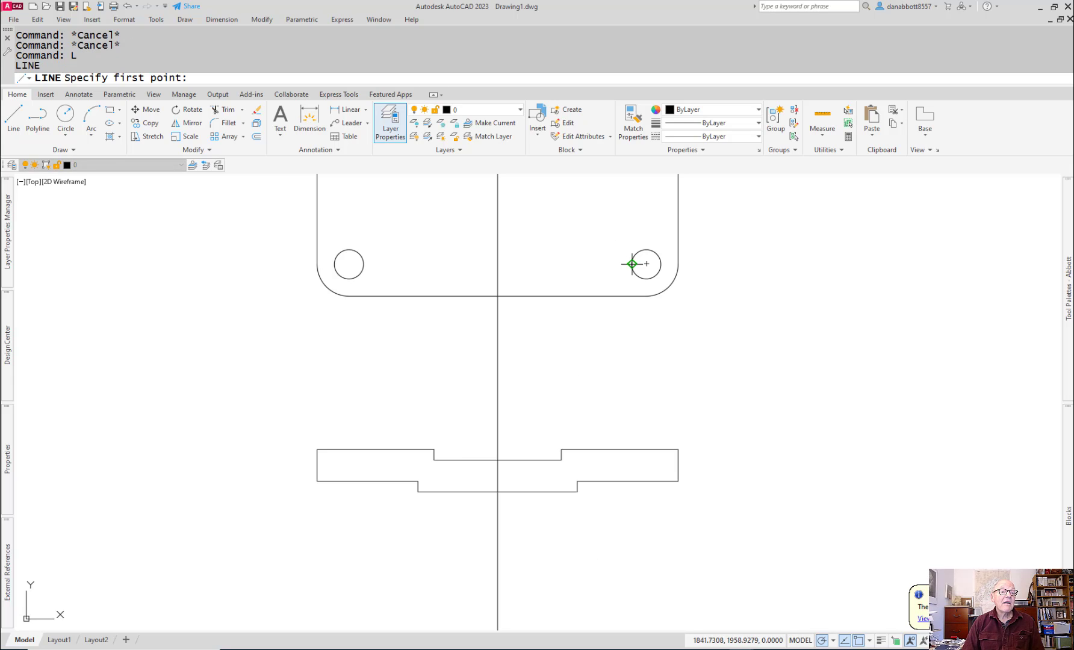
pyautogui.click(631, 449)
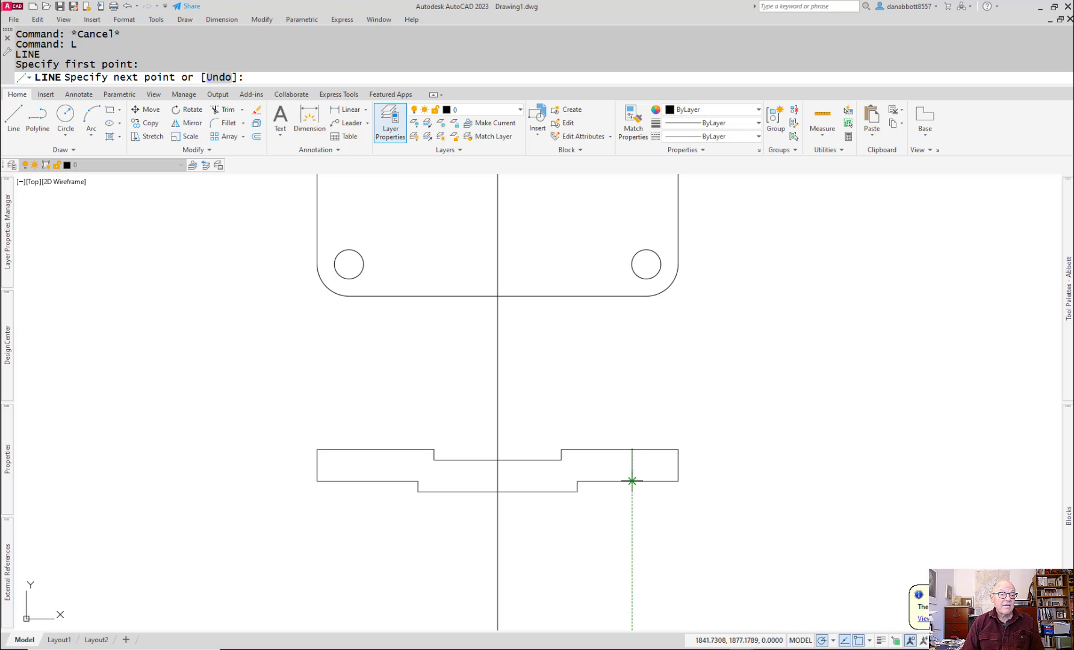
pyautogui.click(632, 481)
pyautogui.press('Return')
pyautogui.press('Return')
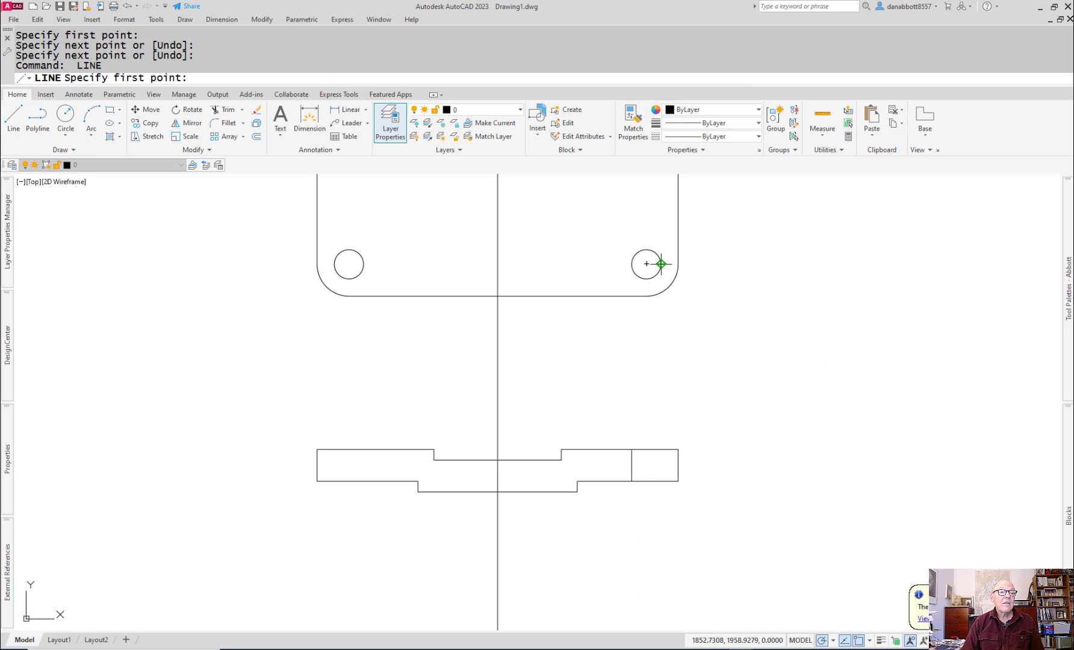
pyautogui.click(661, 449)
pyautogui.click(661, 481)
pyautogui.press('Return')
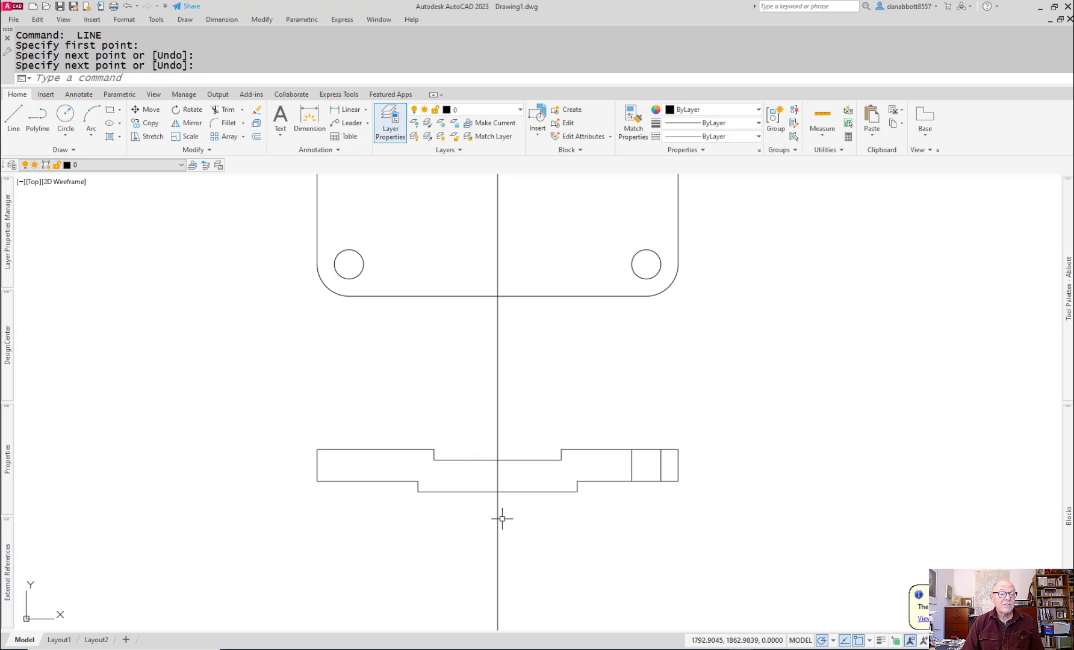
# Step: Mirror the two hole edge lines about the vertical centreline to the front view's left side, keeping the originals
pyautogui.write('mi')
pyautogui.press('Return')
pyautogui.click(628, 400)
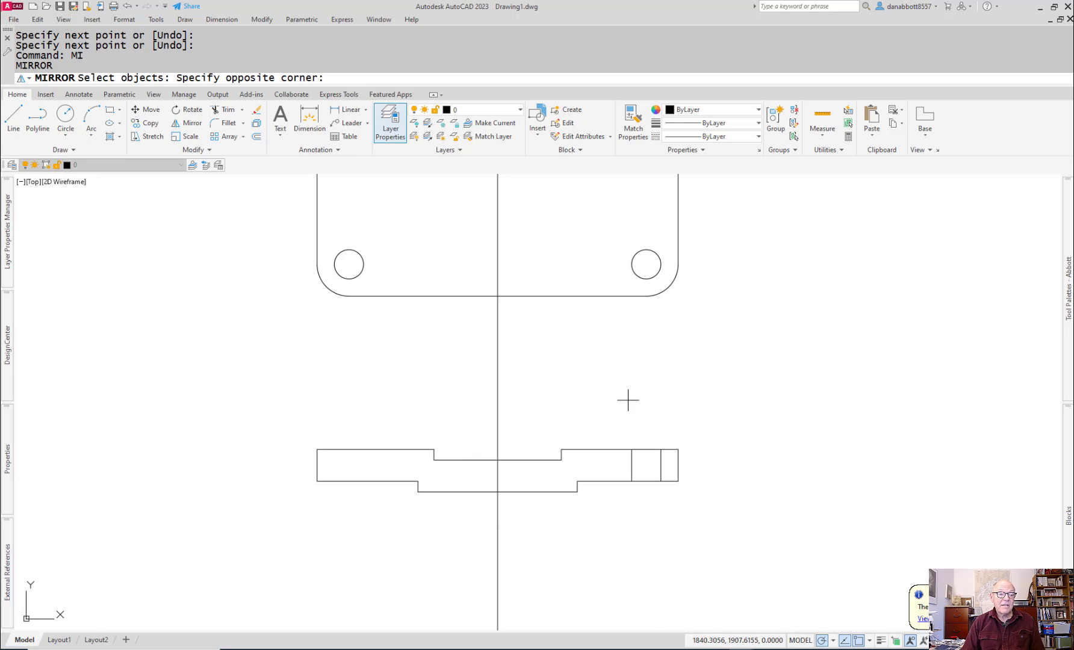
pyautogui.click(682, 508)
pyautogui.press('Return')
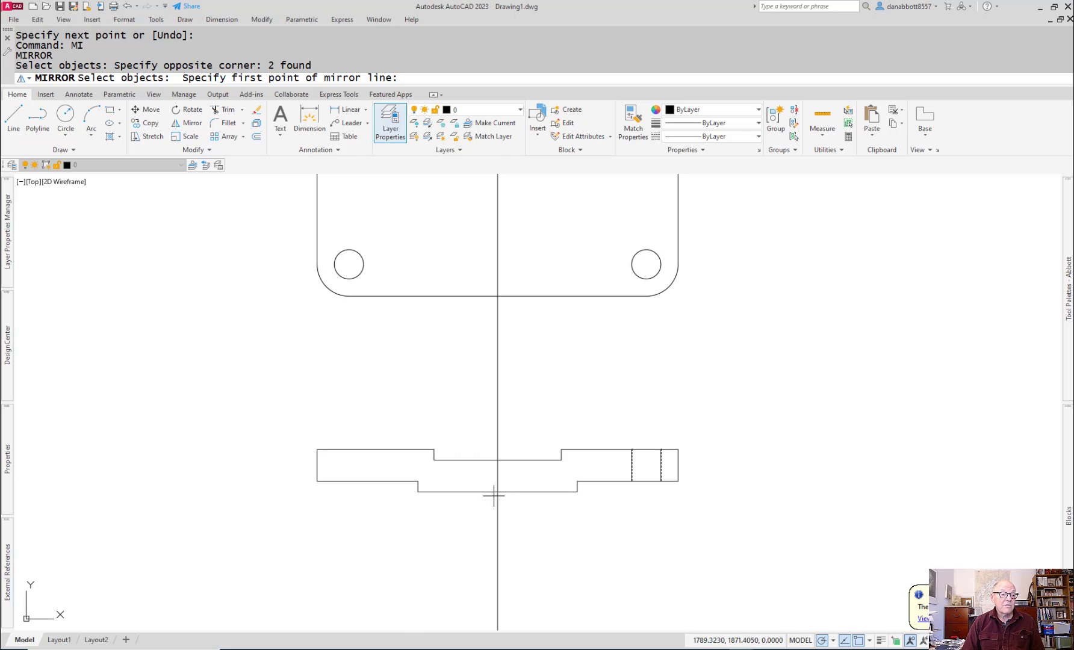
pyautogui.click(495, 492)
pyautogui.click(495, 525)
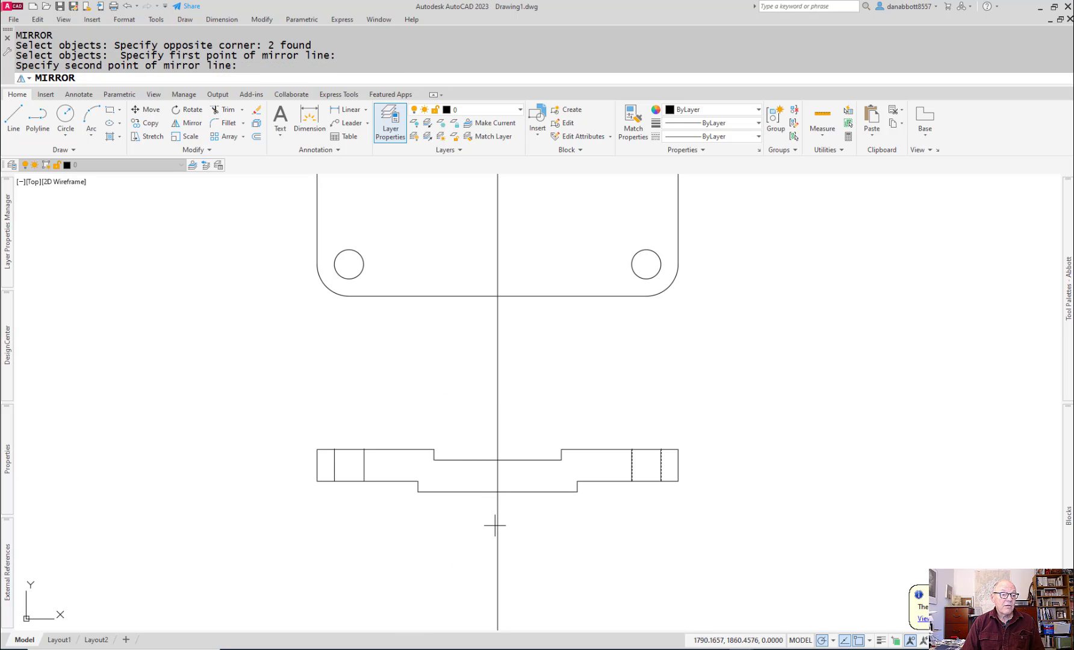
pyautogui.click(495, 525)
pyautogui.press('Return')
pyautogui.press('Escape')
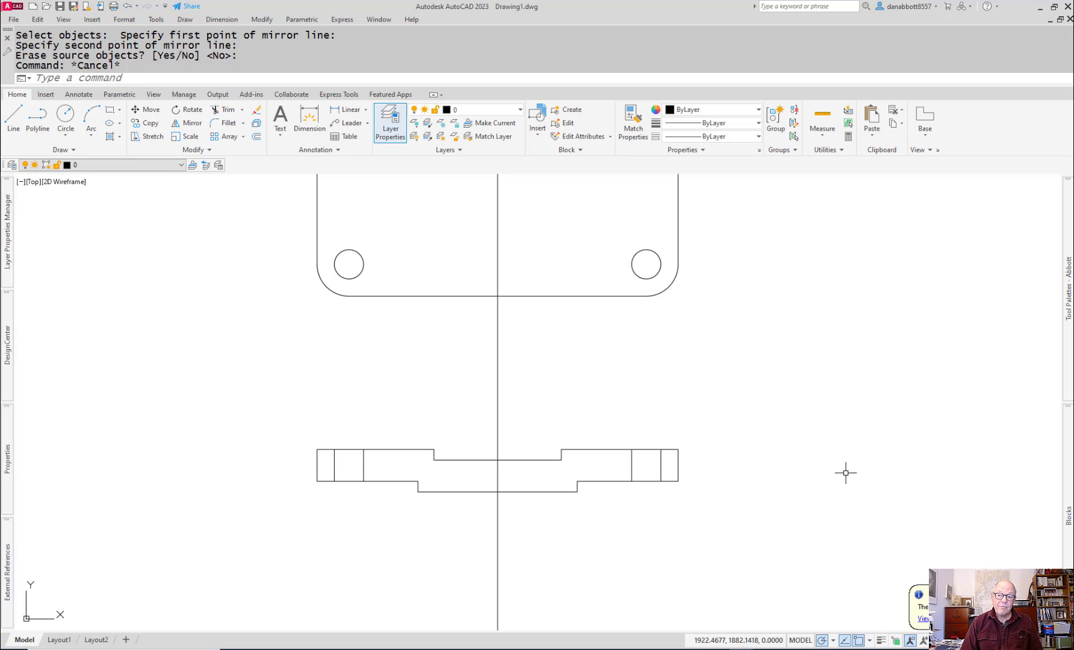
# Step: Switch to Acrobat and review the top plate's dimensions in the parts PDF and the section view in the caster layout PDF
pyautogui.hotkey('alt', 'Tab')
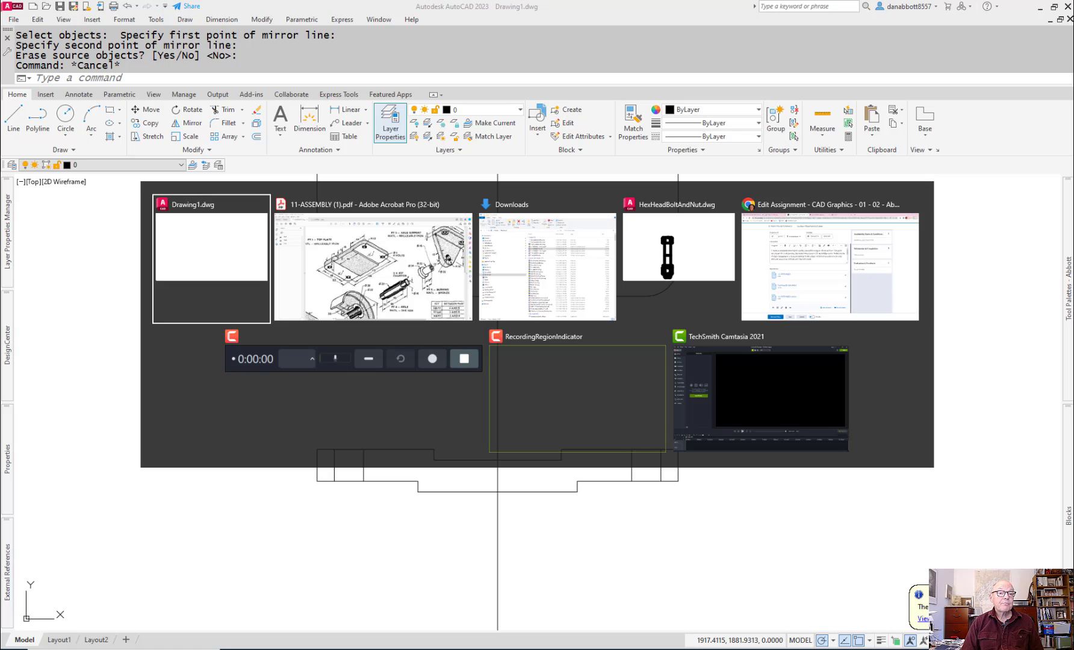
pyautogui.hotkey('alt', 'Tab')
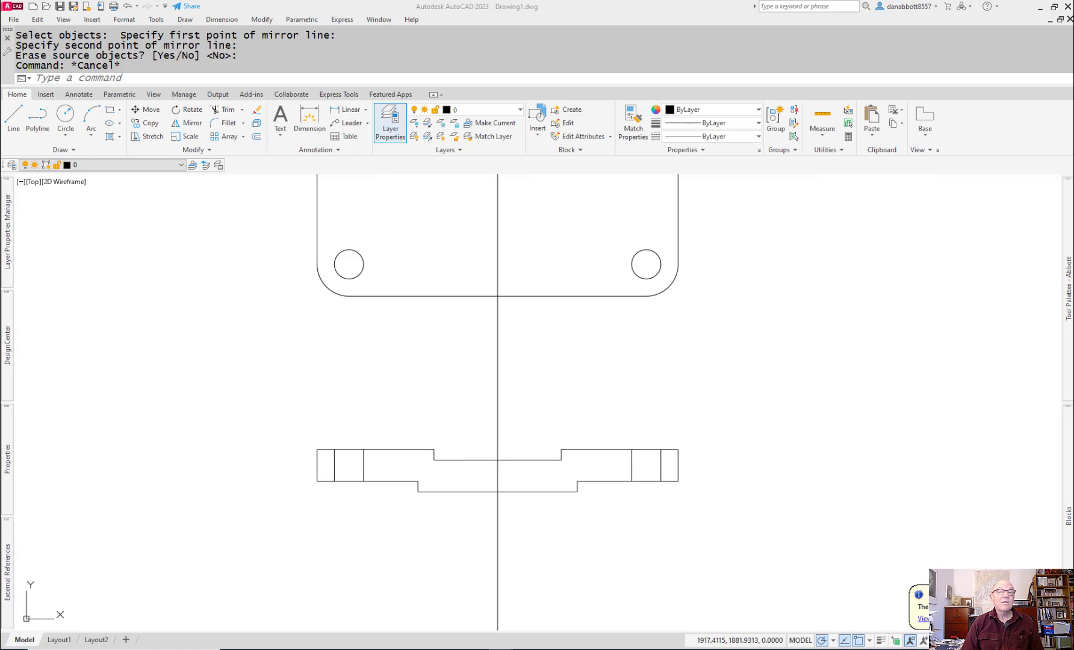
pyautogui.moveTo(1073, 83); pyautogui.dragTo(539, 81)
pyautogui.click(737, 77)
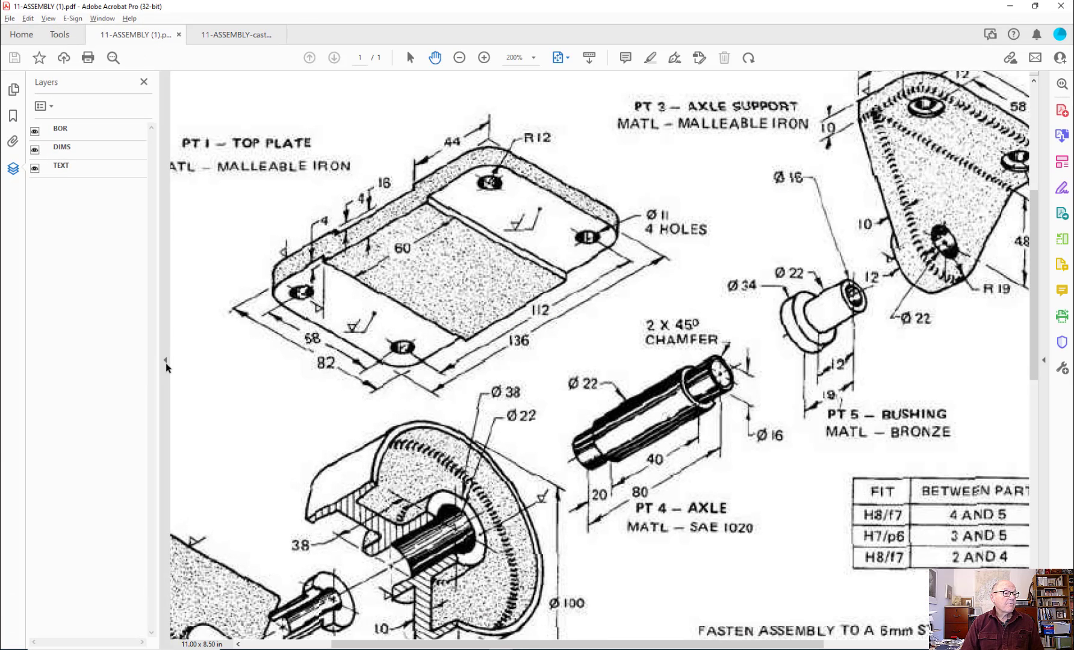
pyautogui.click(165, 361)
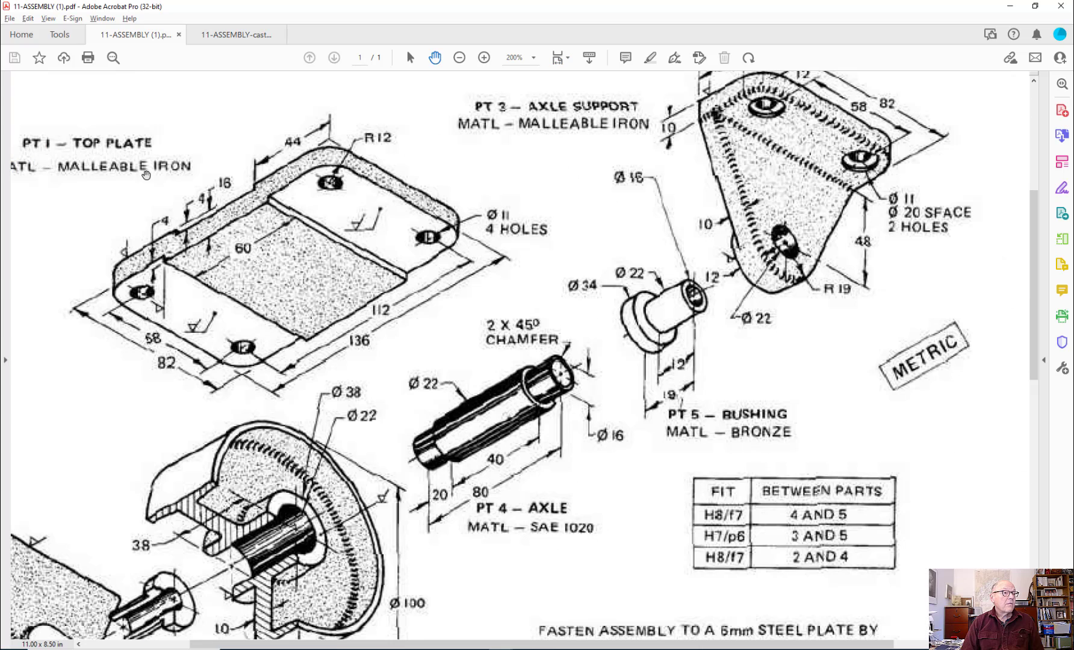
pyautogui.click(223, 36)
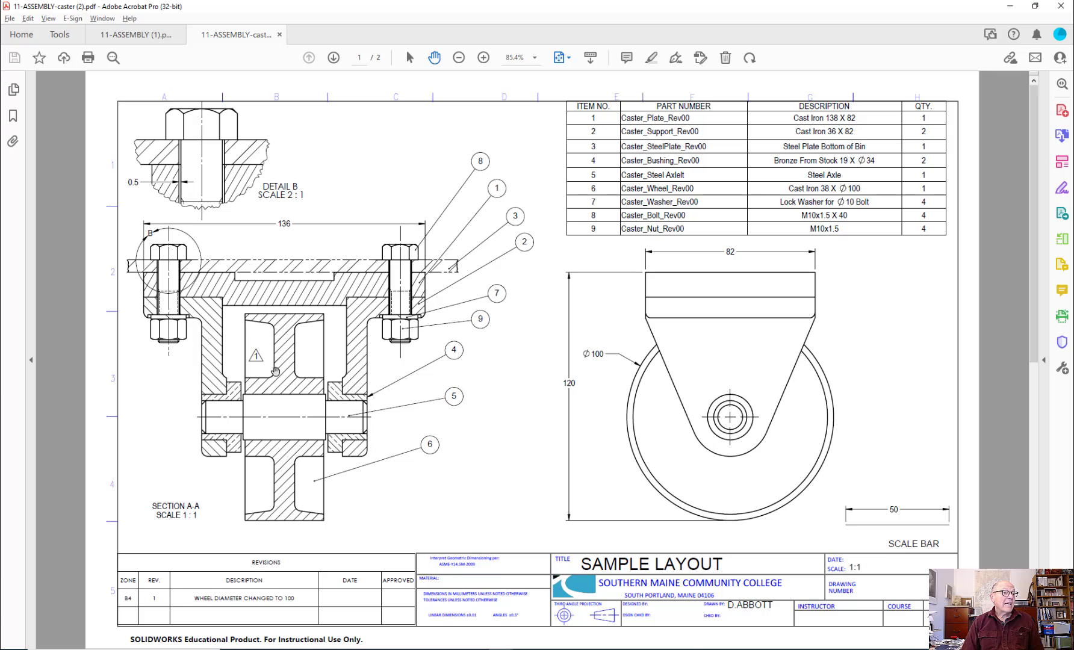
# Step: Switch back to AutoCAD and load HexHeadBoltAndNut.dwg from the Downloads folder as the block library for insertion
pyautogui.hotkey('alt', 'Tab')
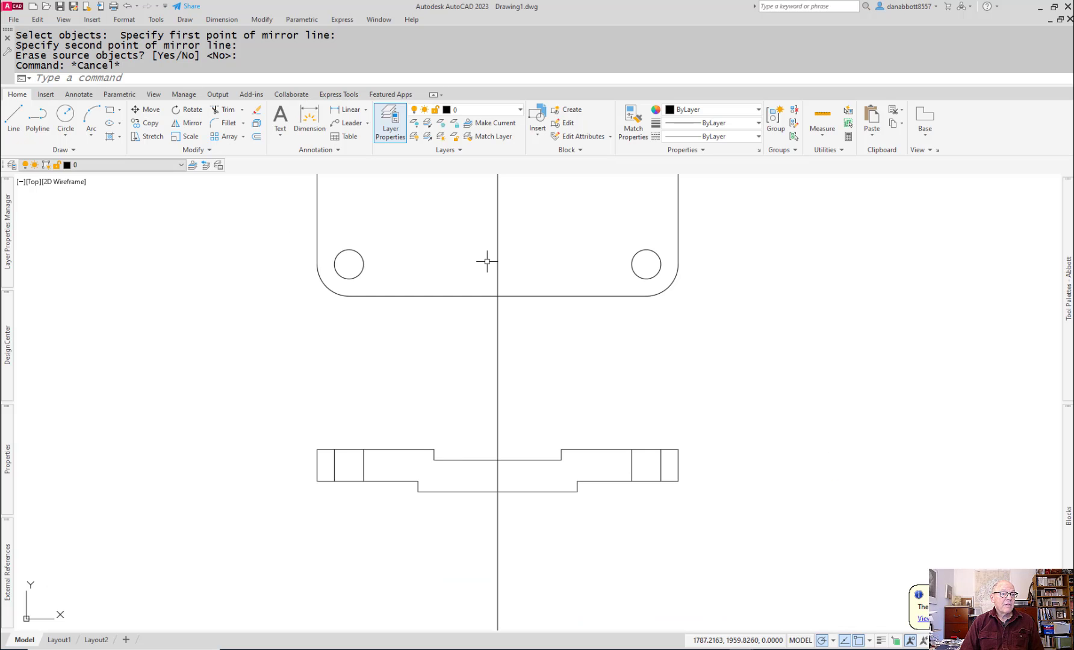
pyautogui.scroll(-3, 496, 541)
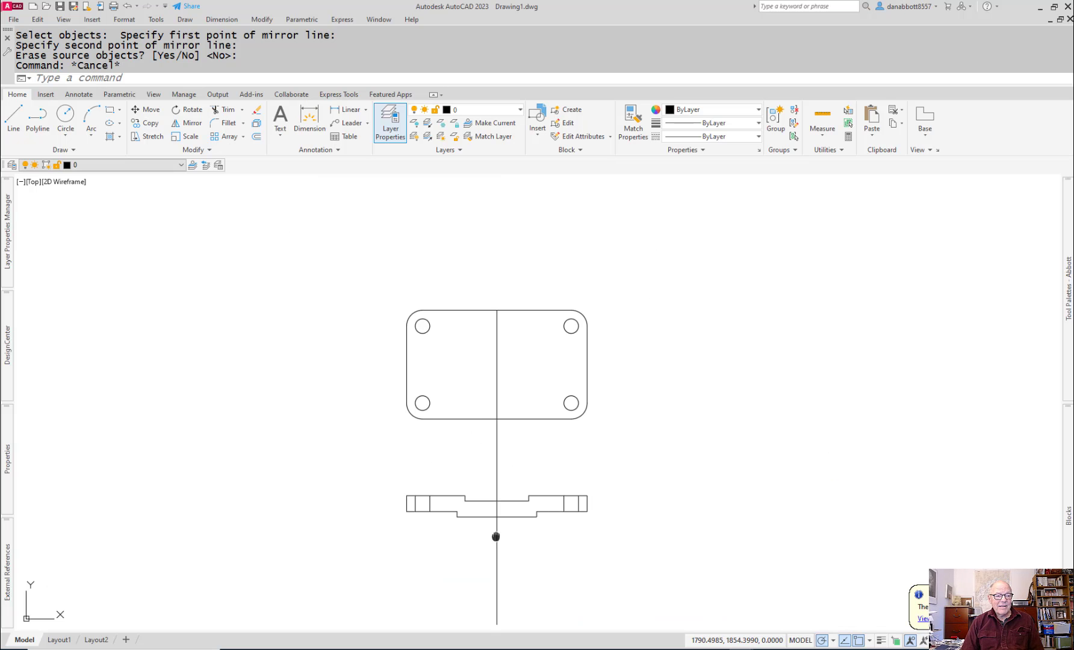
pyautogui.moveTo(496, 536); pyautogui.dragTo(461, 455, button='middle')
pyautogui.scroll(3, 524, 418)
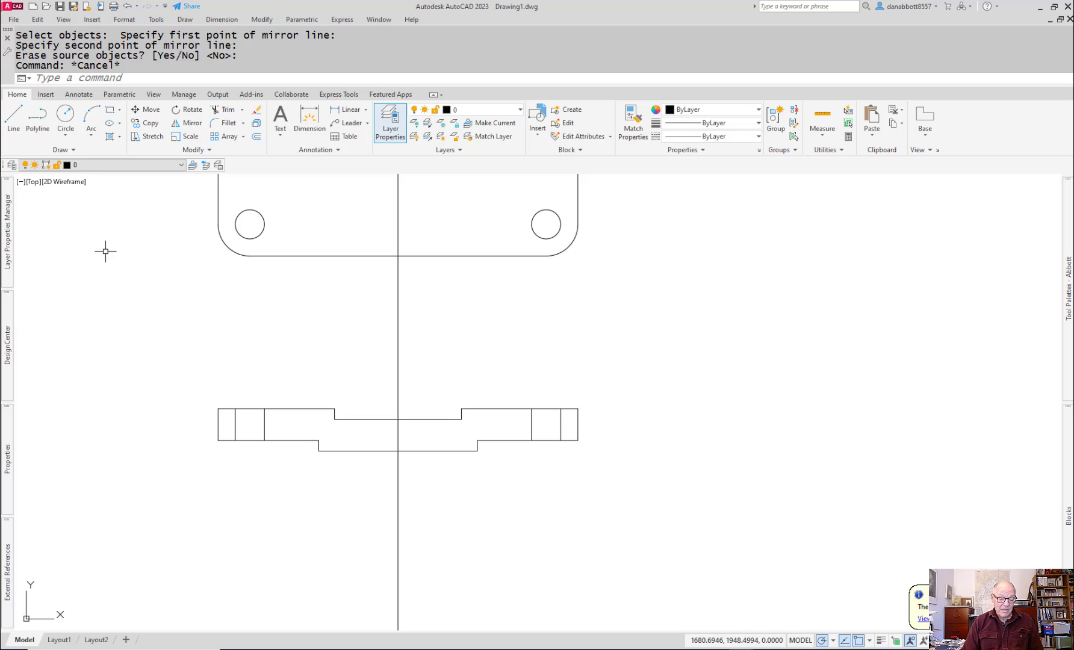
pyautogui.write('i')
pyautogui.press('Return')
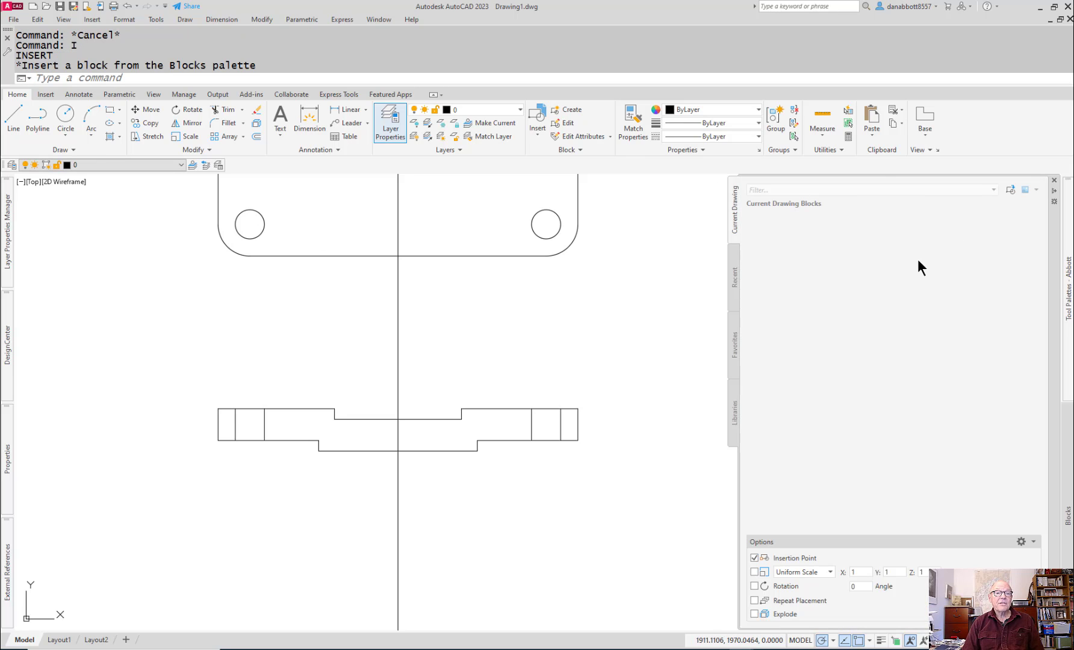
pyautogui.click(734, 406)
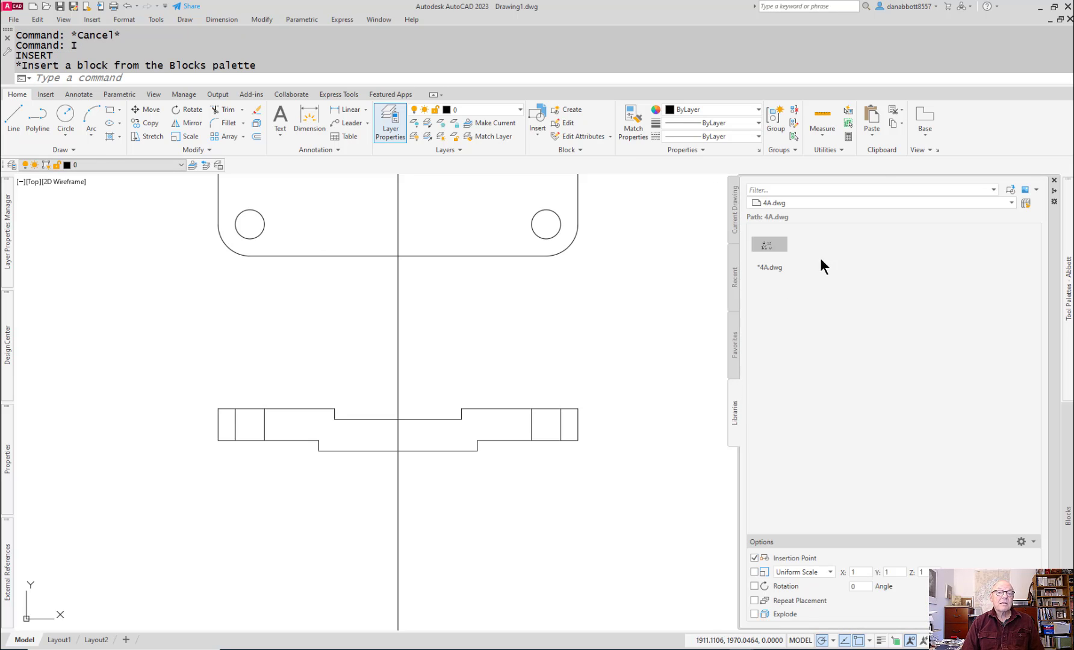
pyautogui.click(1025, 203)
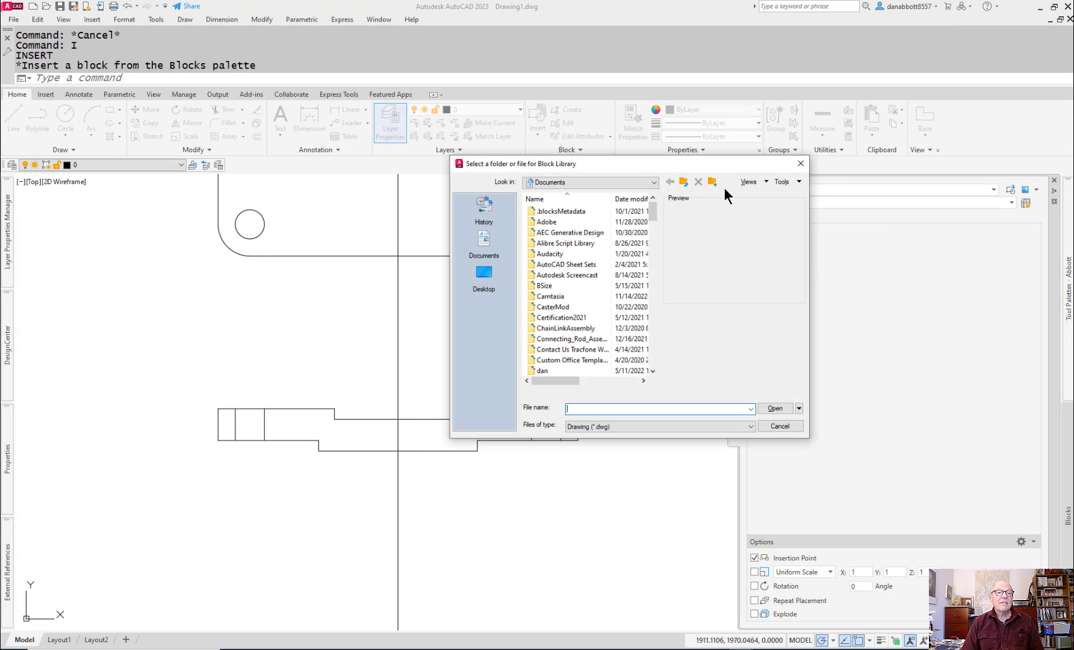
pyautogui.click(569, 184)
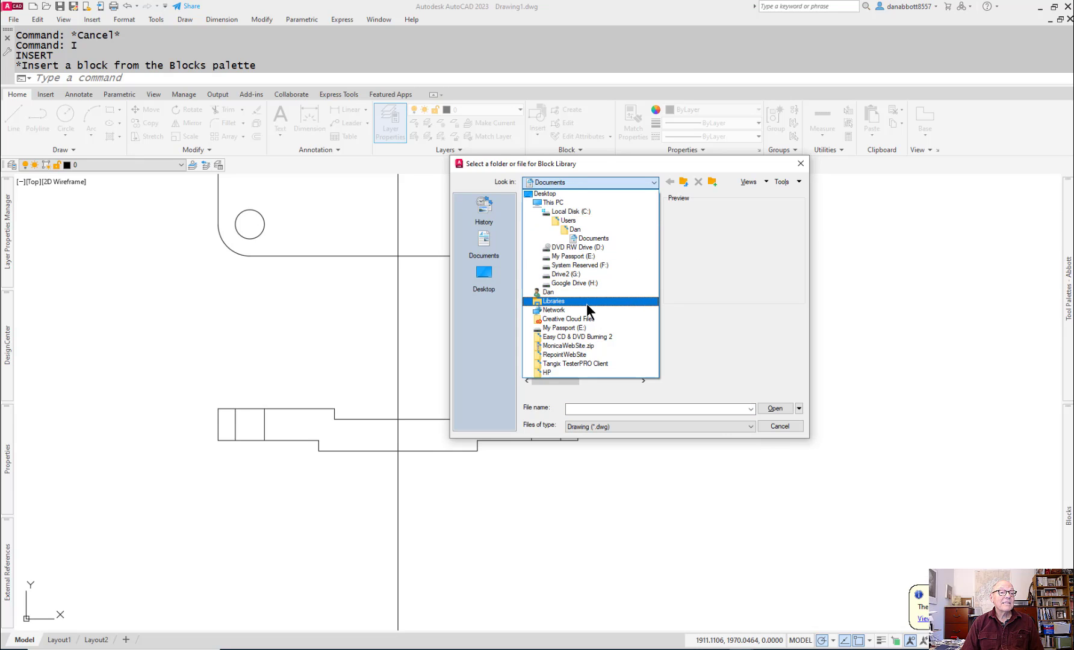
pyautogui.click(554, 204)
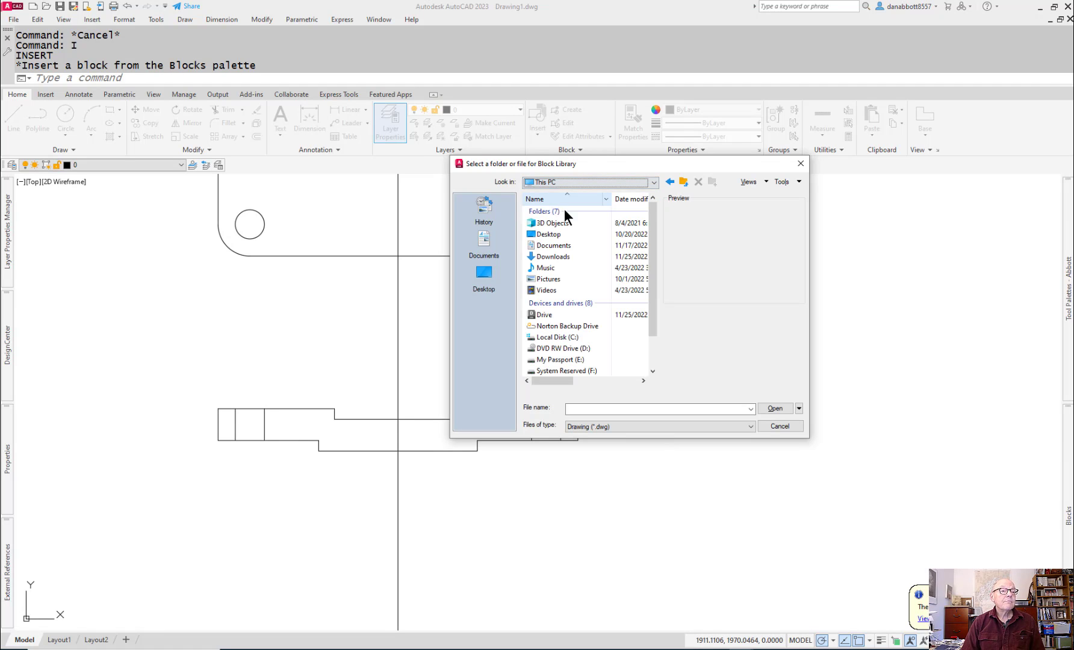
pyautogui.click(558, 256)
pyautogui.doubleClick(558, 257)
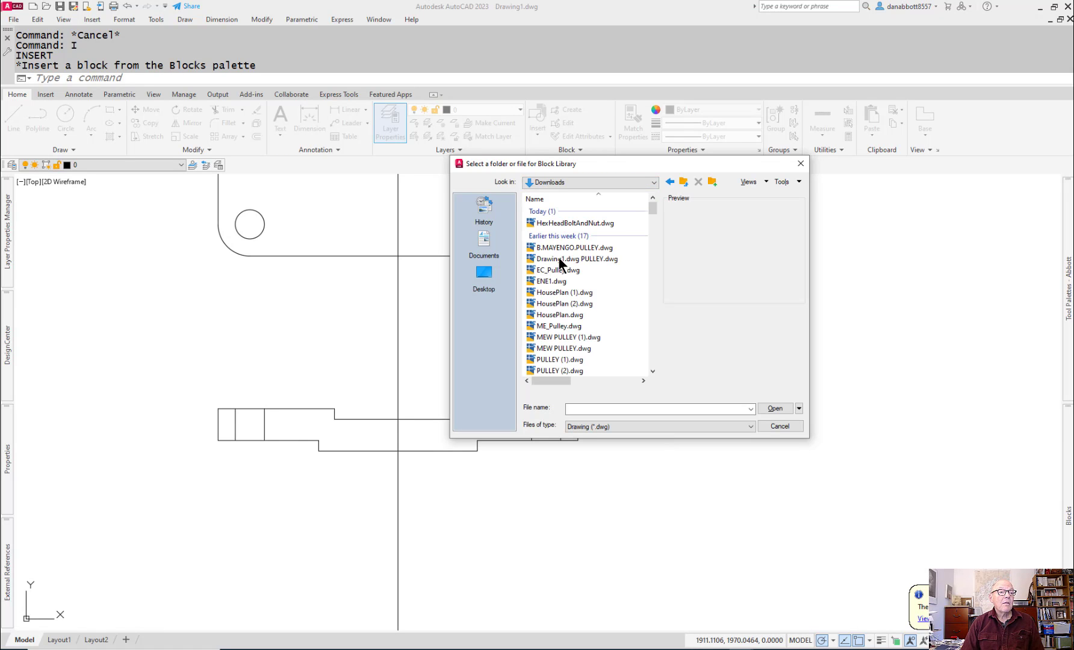
pyautogui.doubleClick(564, 224)
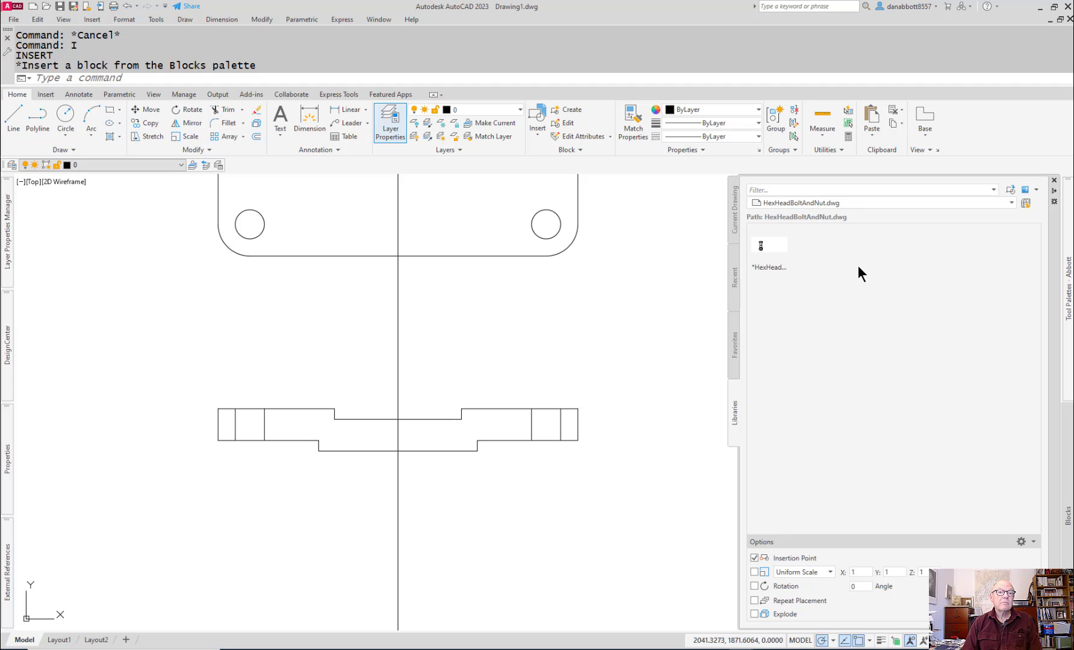
# Step: Insert the HexHeadBoltAndNut block beside the front view and move it further right, clear of the plate
pyautogui.moveTo(759, 250); pyautogui.dragTo(567, 330)
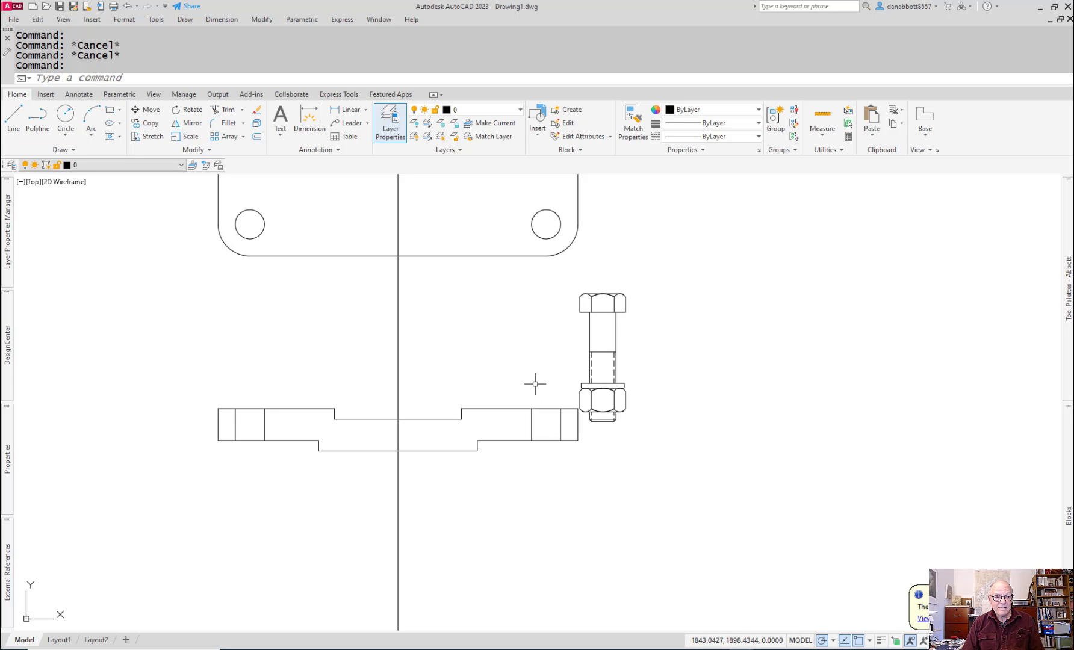
pyautogui.click(595, 309)
pyautogui.click(568, 315)
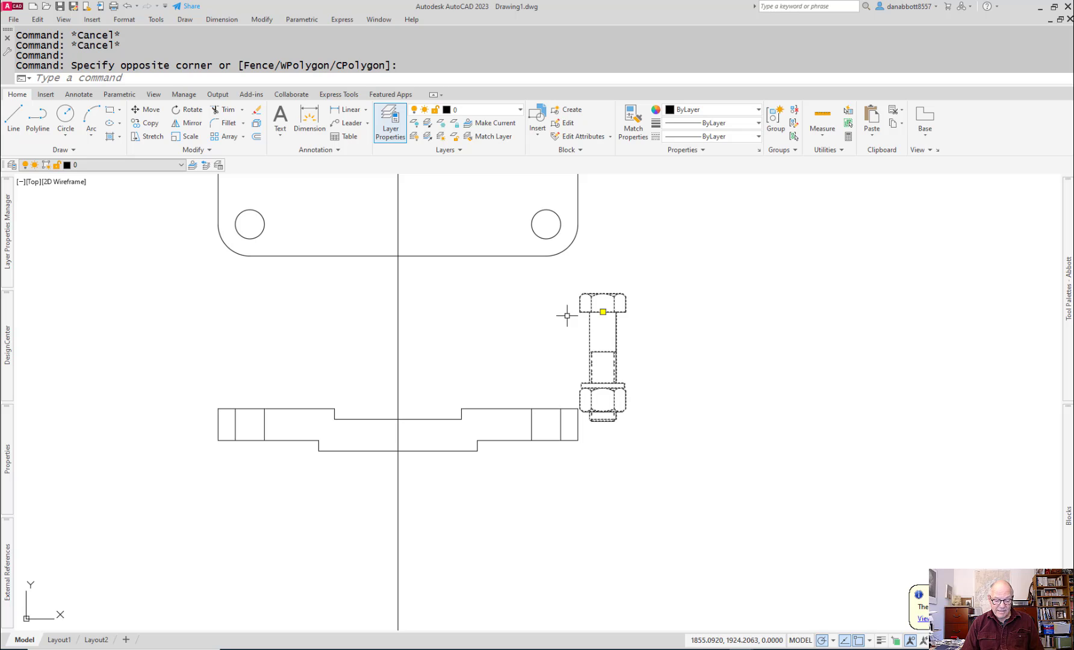
pyautogui.write('m')
pyautogui.press('Return')
pyautogui.click(566, 310)
pyautogui.click(643, 301)
pyautogui.press('Escape')
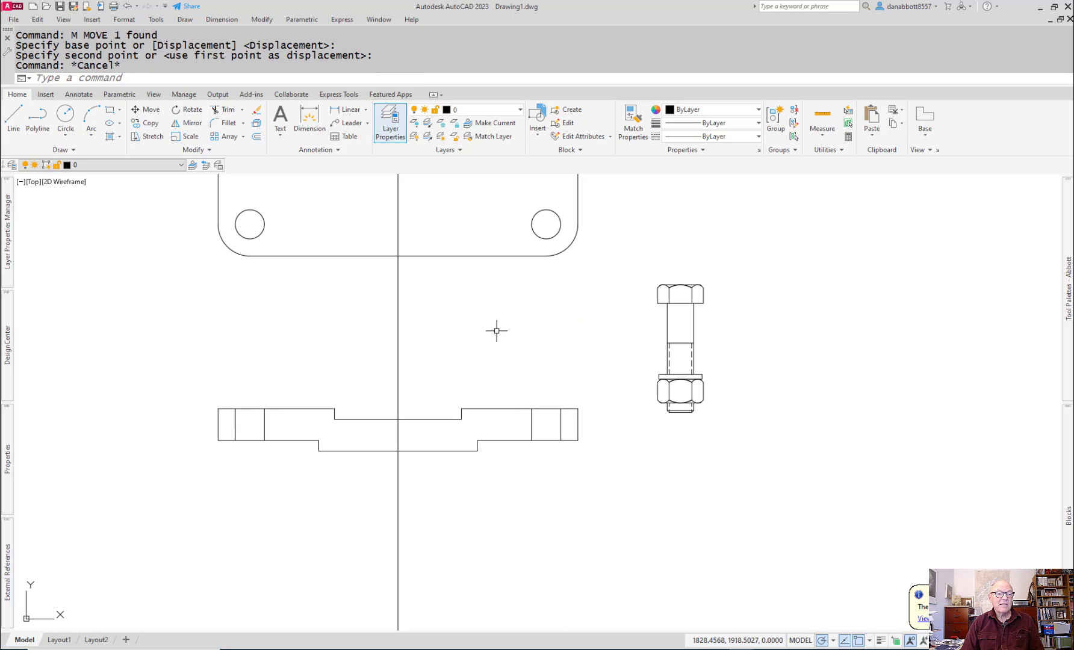
# Step: Draw a horizontal line along the front view's top edge, running past both ends of the plate
pyautogui.write('l')
pyautogui.press('Return')
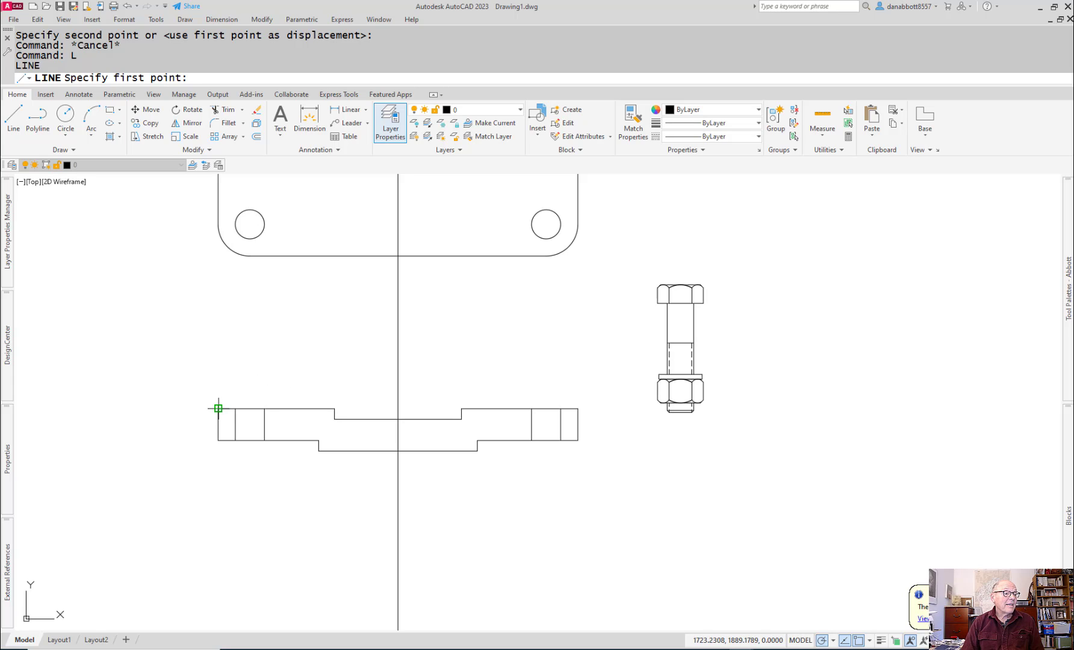
pyautogui.click(192, 409)
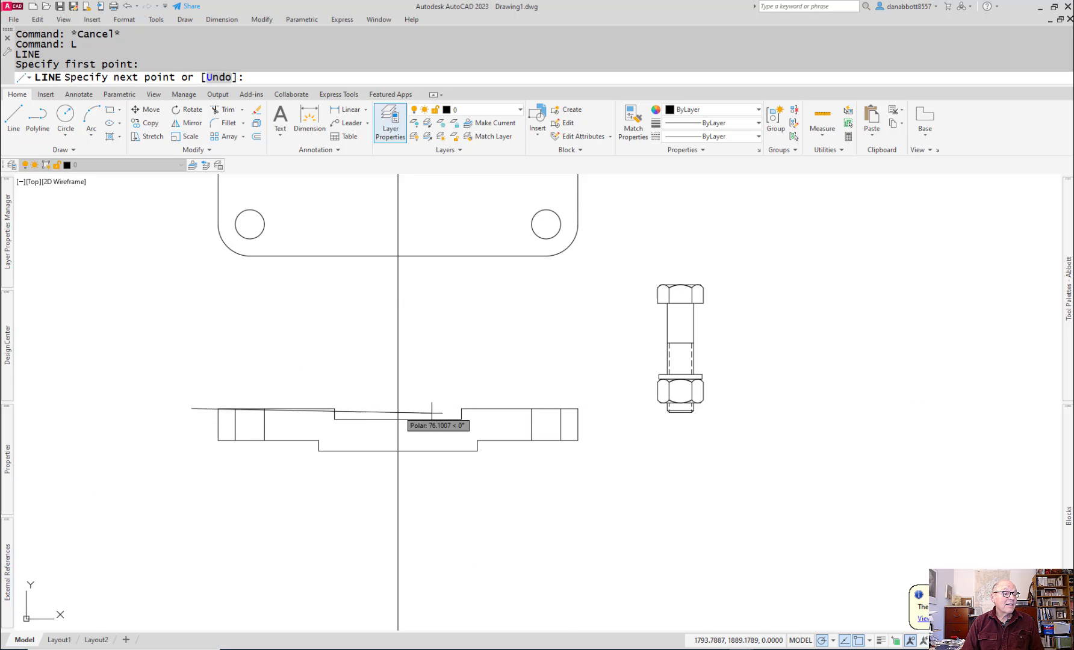
pyautogui.click(593, 409)
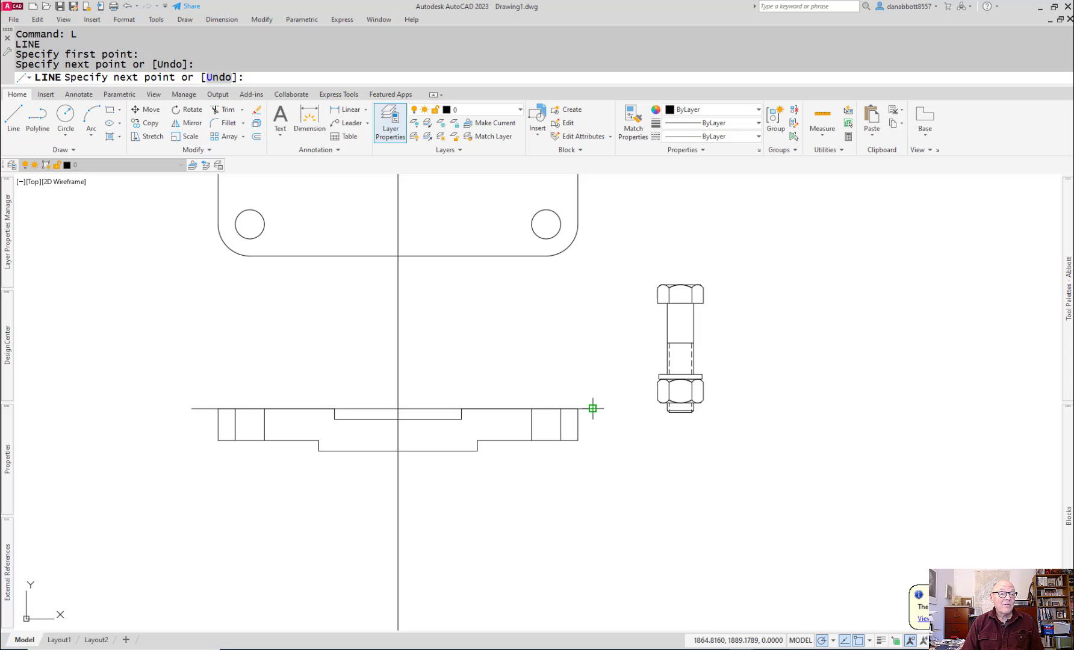
pyautogui.press('Escape')
# Step: Offset the long horizontal line 6 mm upward to form the steel plate's upper edge
pyautogui.write('o')
pyautogui.press('Return')
pyautogui.write('6')
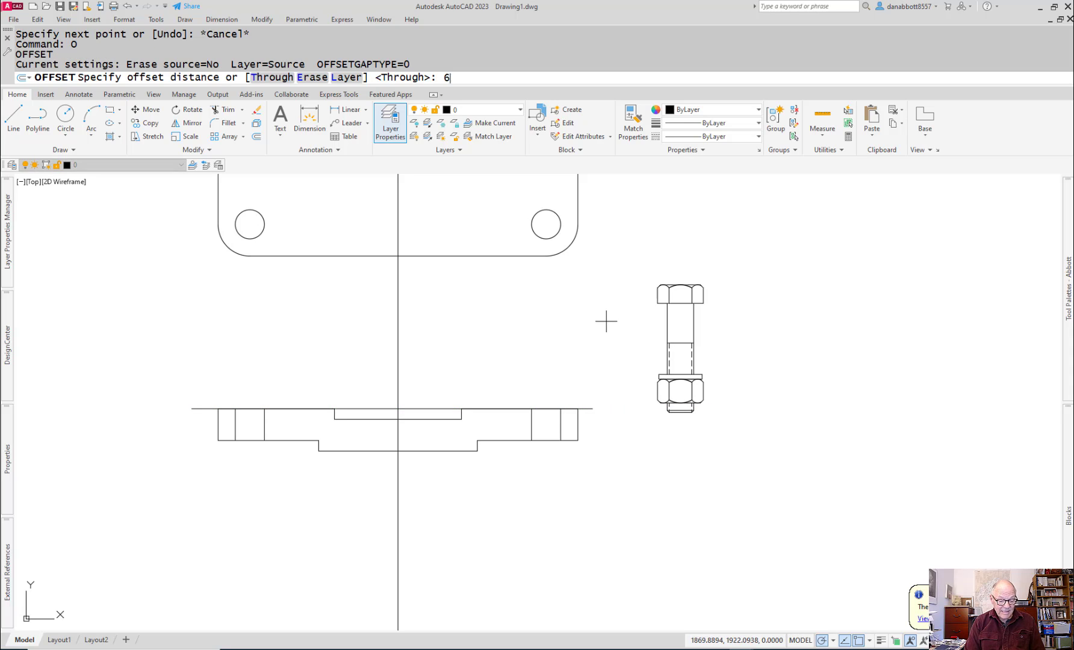
pyautogui.press('Return')
pyautogui.click(587, 409)
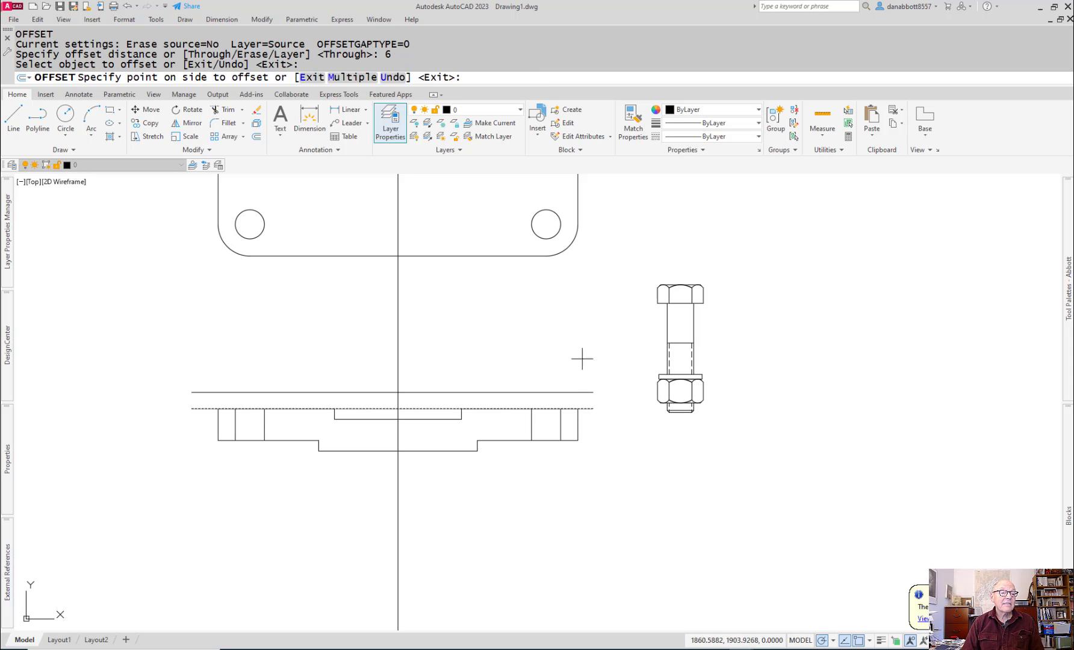
pyautogui.click(578, 343)
pyautogui.press('Escape')
# Step: Extend the four vertical hole edges in the front view up to the steel plate's upper line
pyautogui.write('ex')
pyautogui.press('Return')
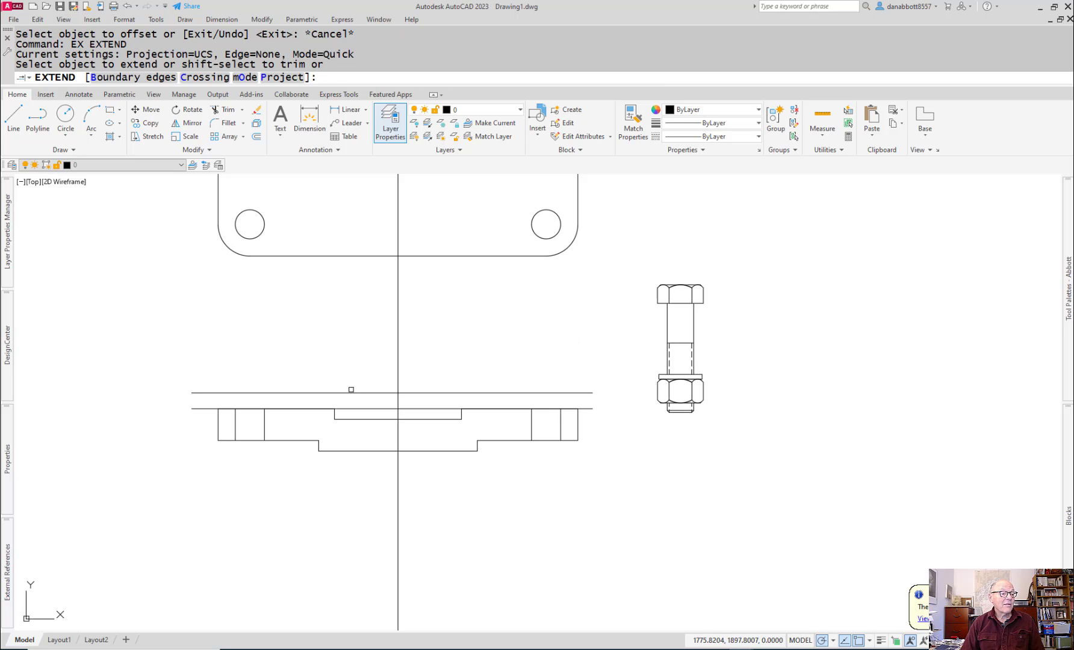
pyautogui.click(239, 415)
pyautogui.click(233, 418)
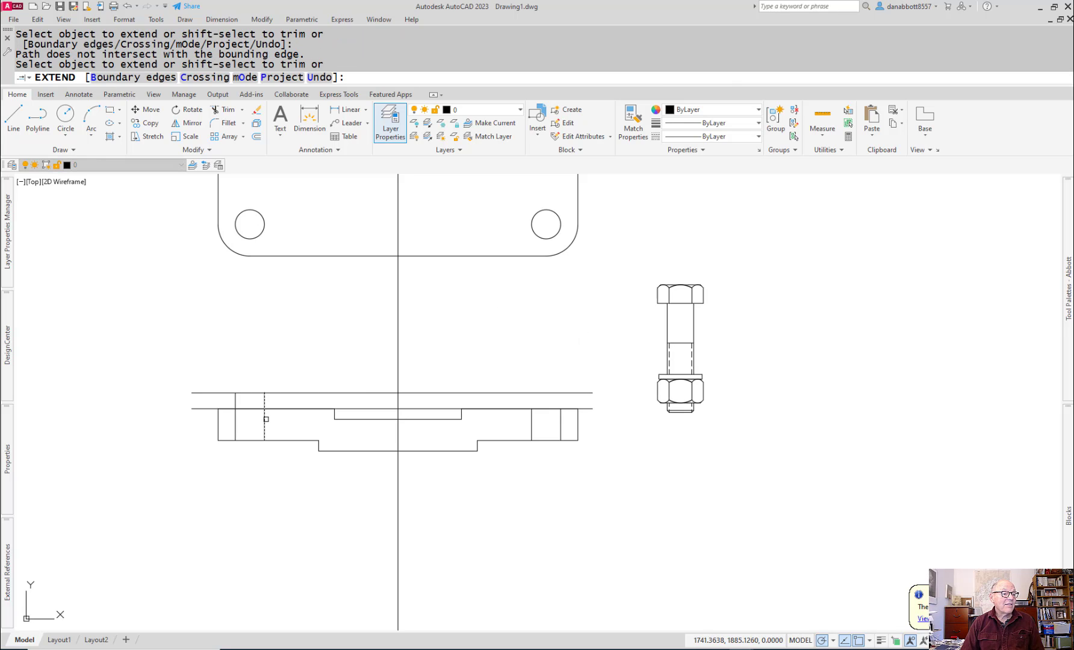
pyautogui.click(266, 419)
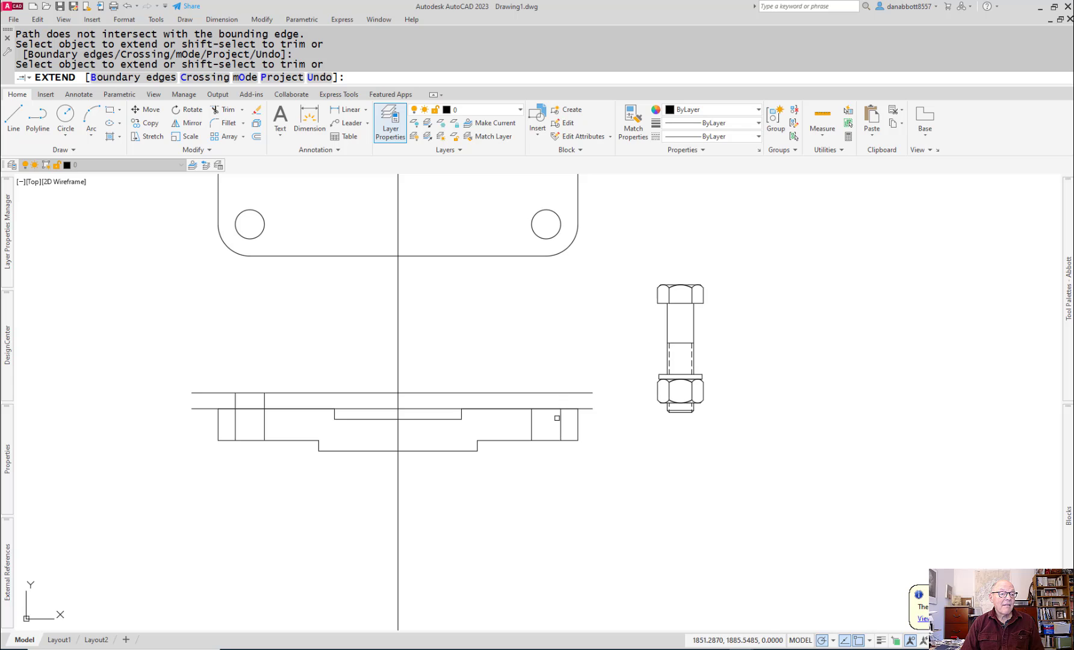
pyautogui.click(559, 417)
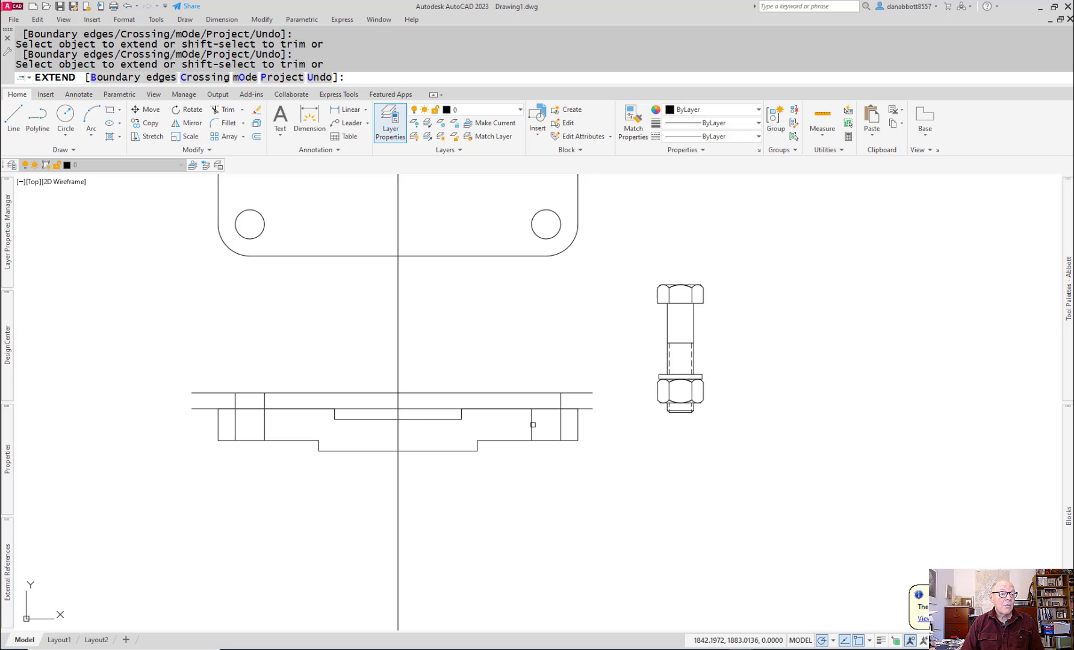
pyautogui.click(533, 425)
pyautogui.press('Escape')
# Step: Trim all horizontal lines between the hole edges at both bolt holes in the front view
pyautogui.write('tr')
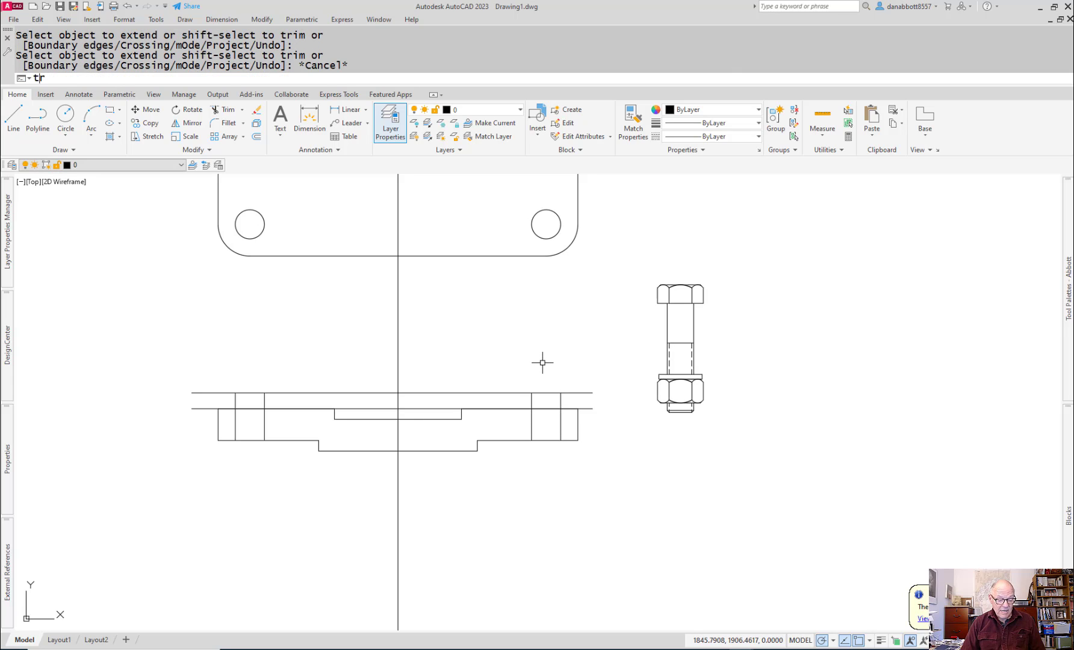
pyautogui.press('Return')
pyautogui.moveTo(542, 383); pyautogui.dragTo(549, 416)
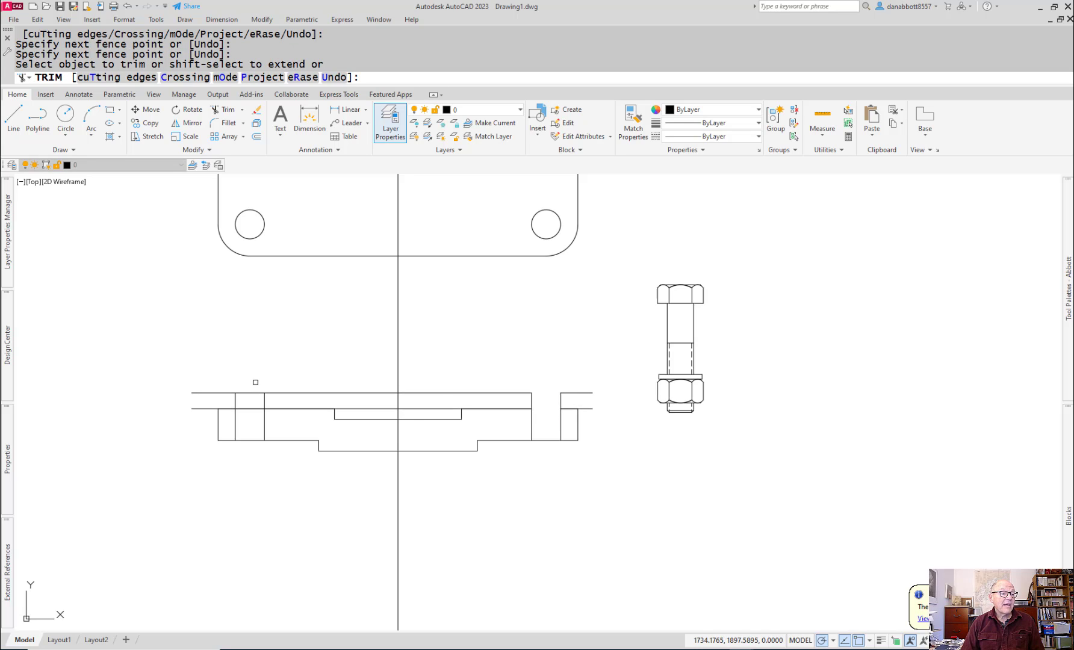
pyautogui.moveTo(255, 382)
pyautogui.mouseDown()
pyautogui.moveTo(257, 427)
pyautogui.moveTo(248, 423)
pyautogui.mouseUp()
pyautogui.moveTo(243, 473); pyautogui.dragTo(244, 475)
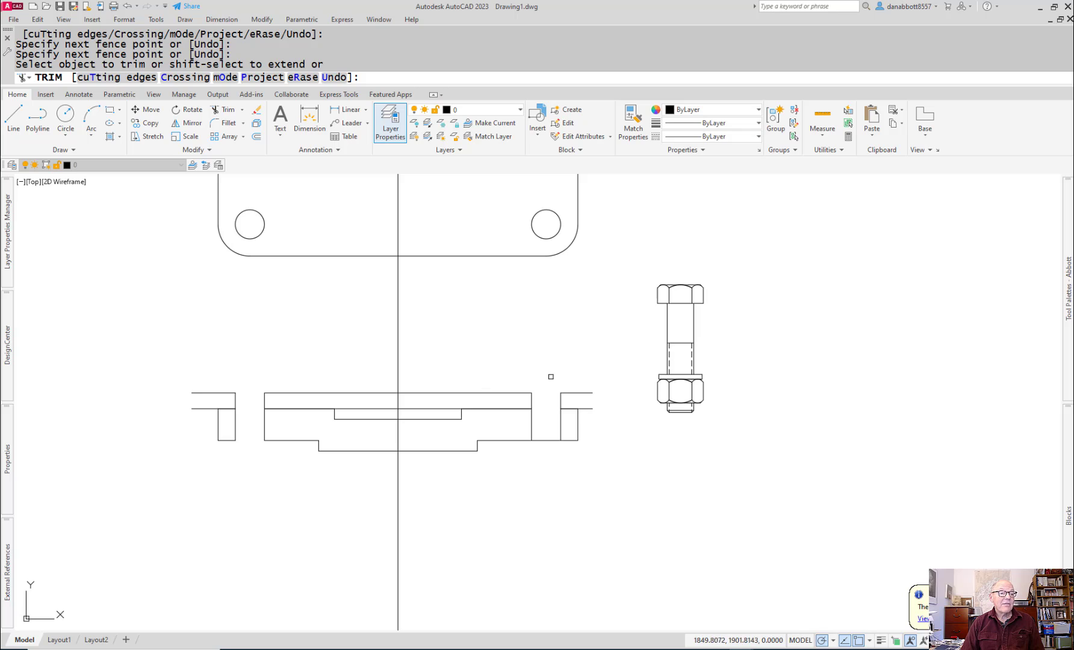
pyautogui.moveTo(551, 376); pyautogui.dragTo(537, 495)
pyautogui.press('Escape')
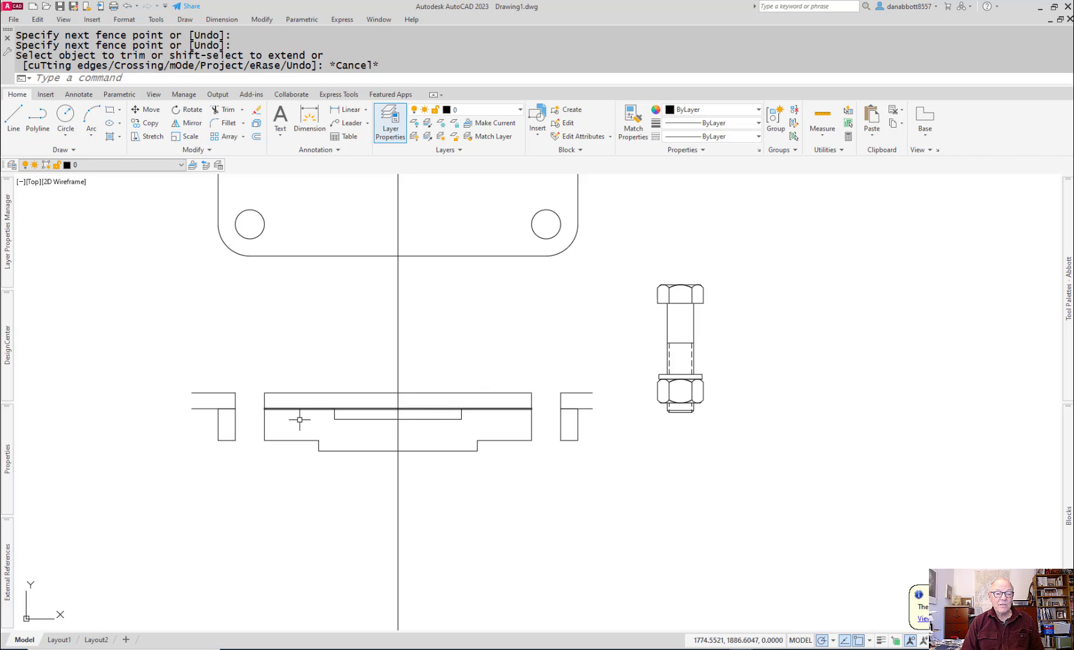
# Step: Draw a four-segment zigzag polyline joining the left ends of the steel plate's upper and lower lines
pyautogui.scroll(5, 196, 400)
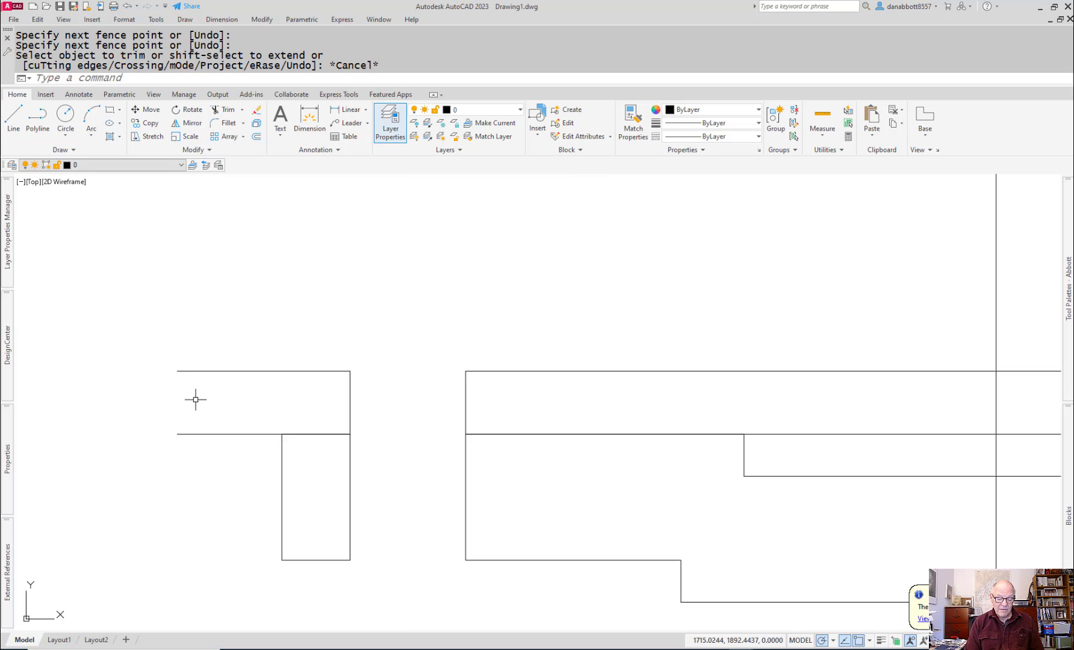
pyautogui.write('PL')
pyautogui.press('Return')
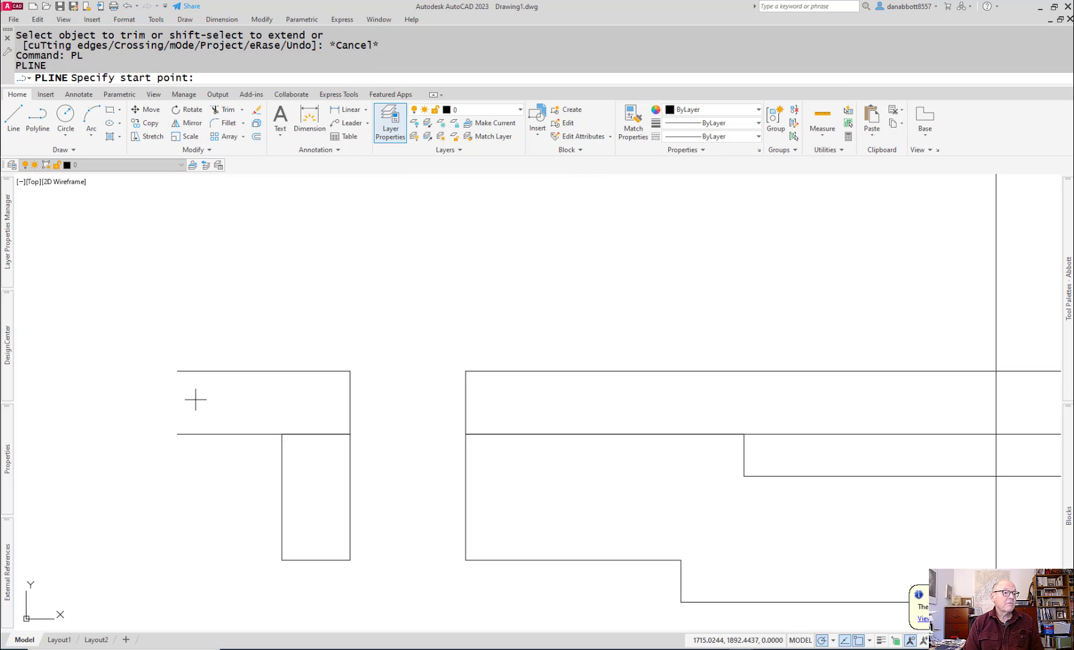
pyautogui.click(177, 371)
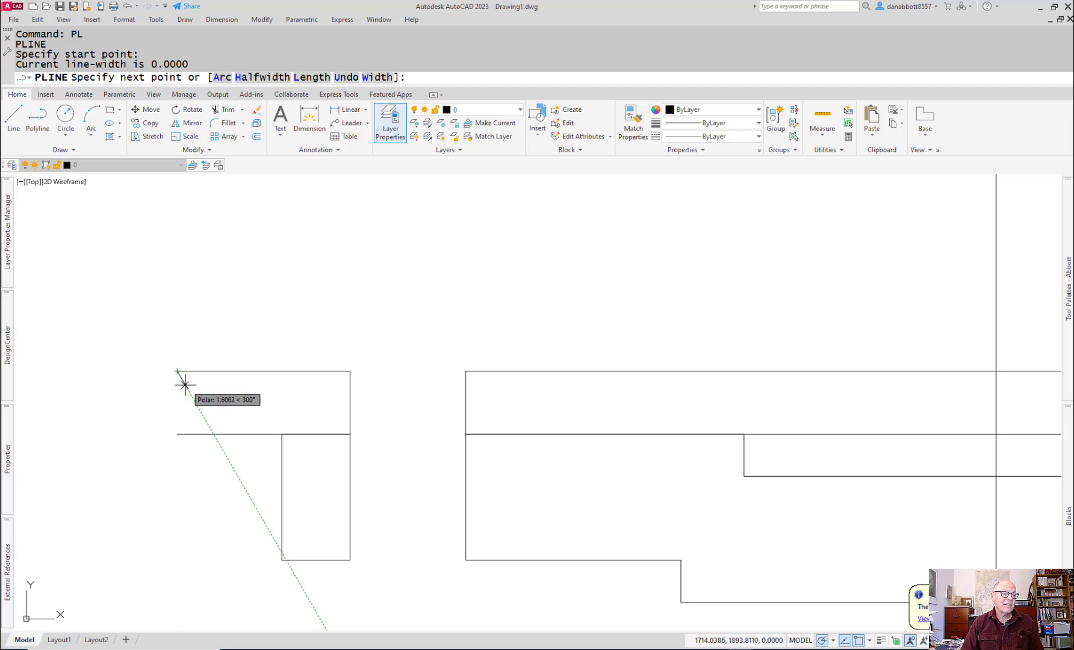
pyautogui.click(184, 385)
pyautogui.click(173, 403)
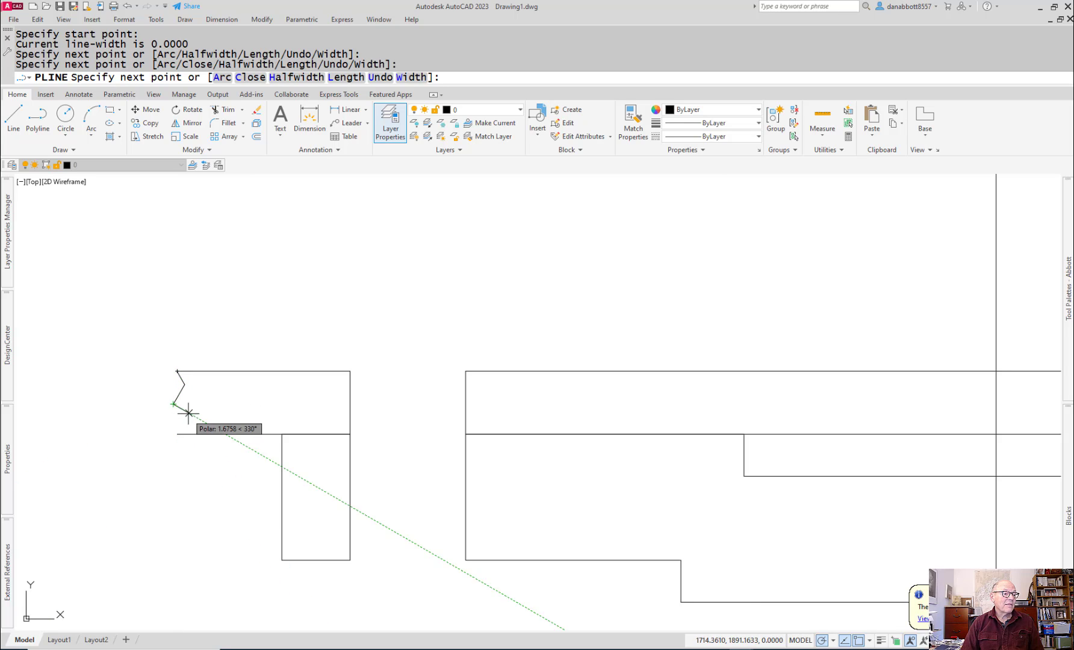
pyautogui.click(188, 413)
pyautogui.click(177, 434)
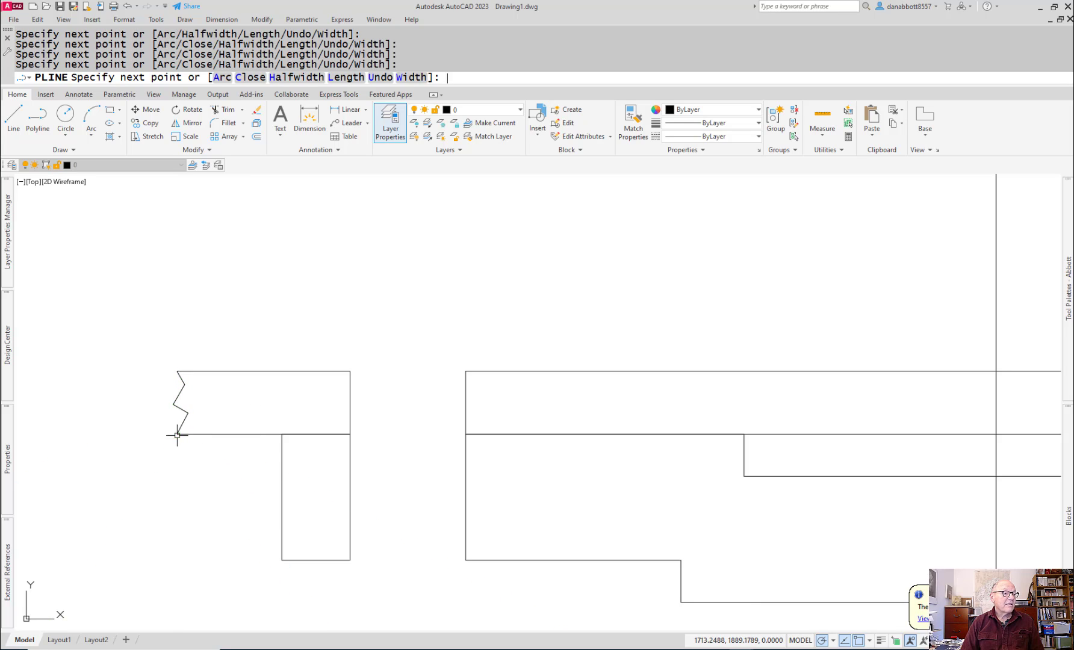
pyautogui.press('Return')
# Step: Convert the zigzag polyline at the steel plate's left end into a smooth break line with PEDIT's Spline option
pyautogui.write('pe')
pyautogui.press('Return')
pyautogui.write('l')
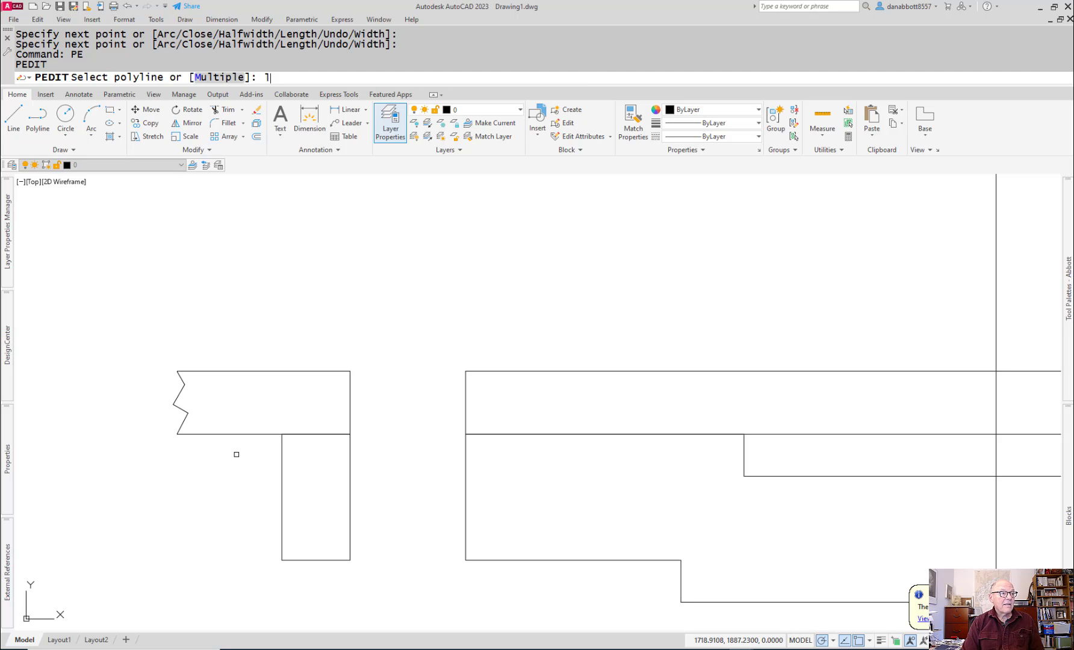
pyautogui.press('Return')
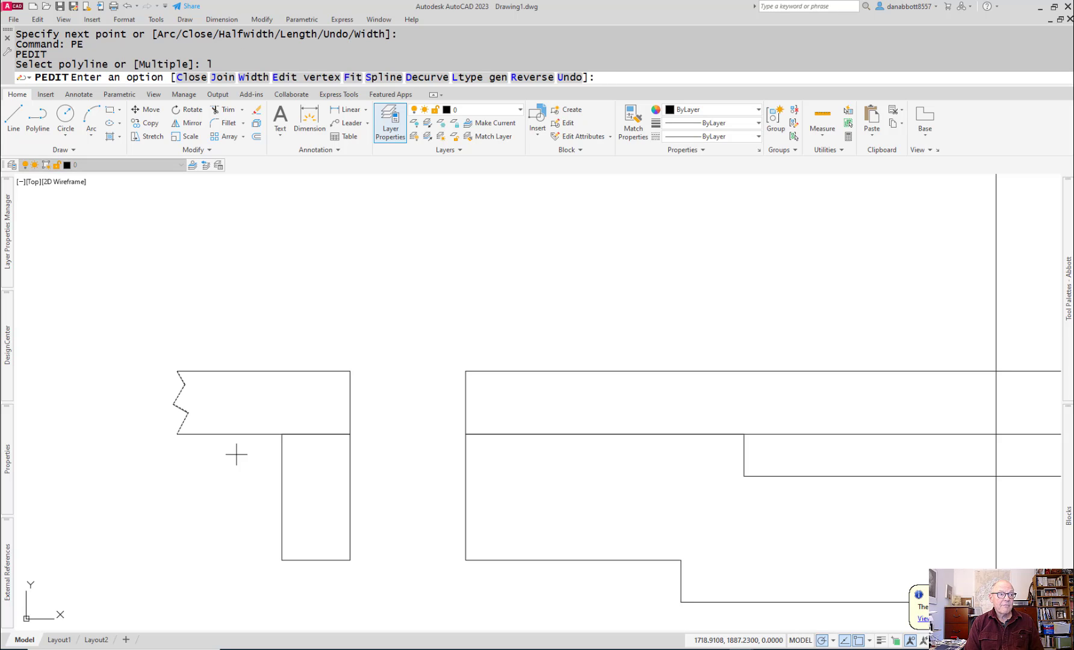
pyautogui.write('s')
pyautogui.press('Return')
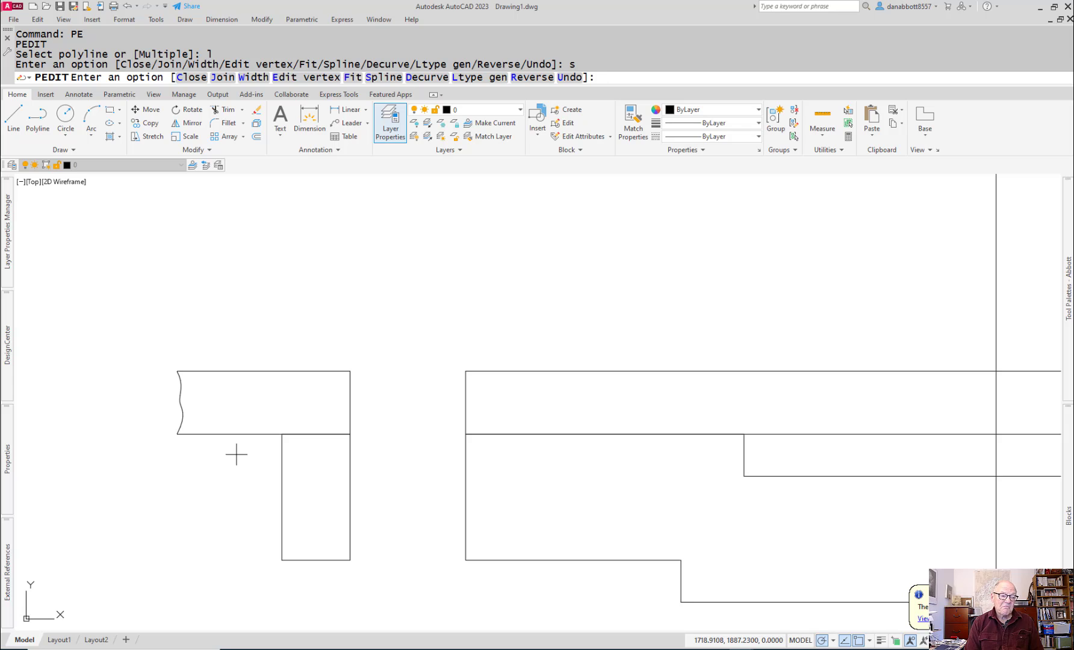
pyautogui.press('Return')
# Step: Try to mirror the steel plate's left break line to its right end across the vertical centerline, keeping the original
pyautogui.write('mi')
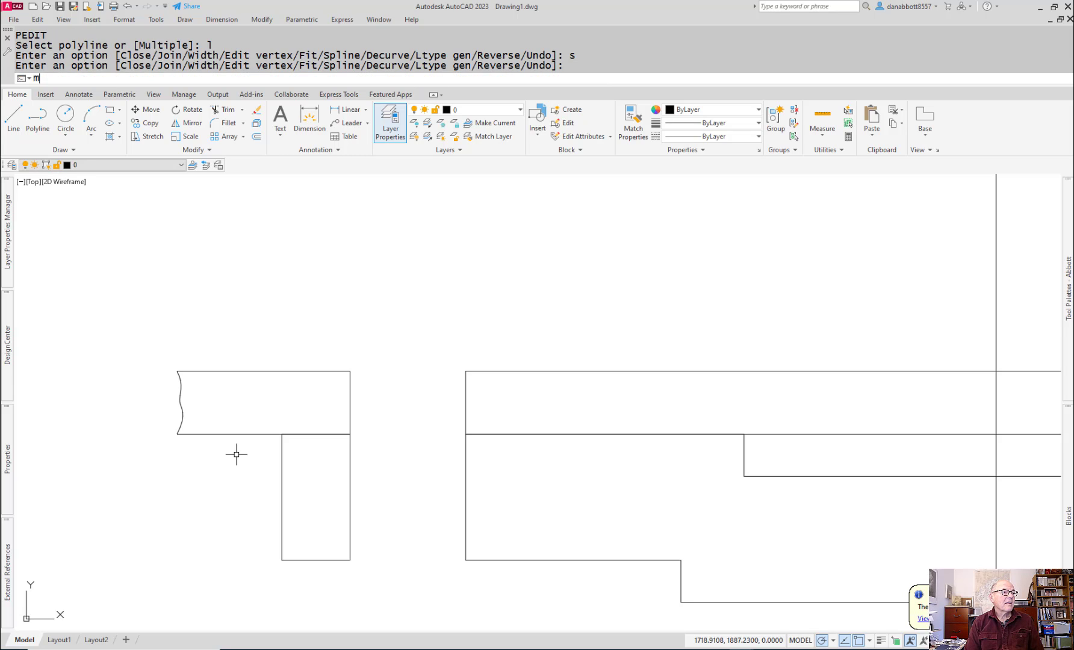
pyautogui.press('Return')
pyautogui.write('l')
pyautogui.press('Return')
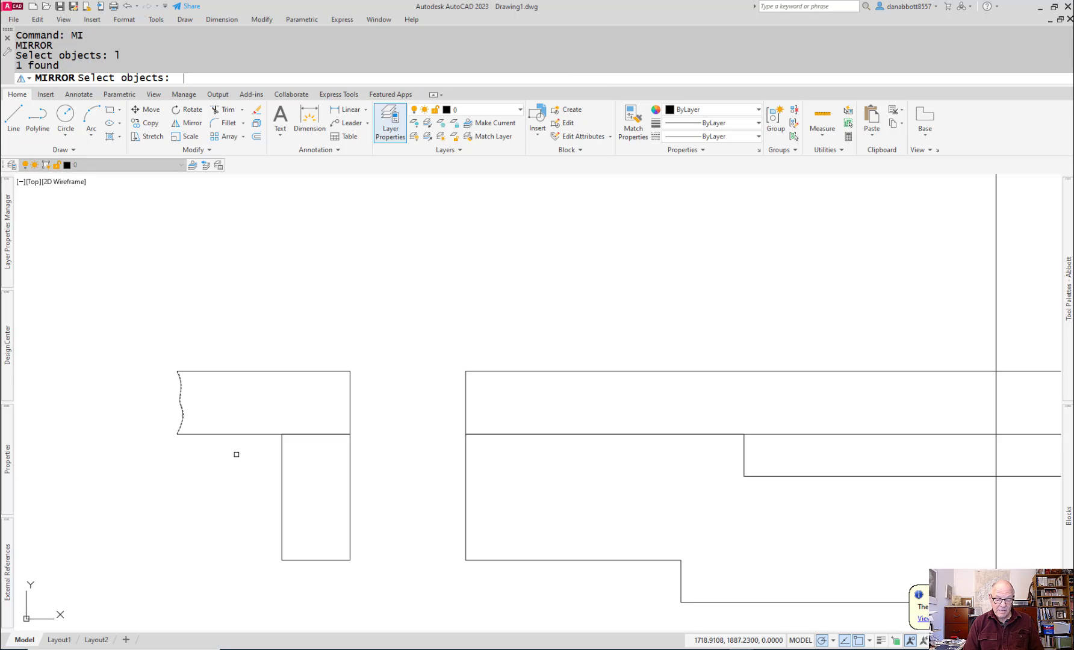
pyautogui.press('Return')
pyautogui.scroll(3, 236, 454)
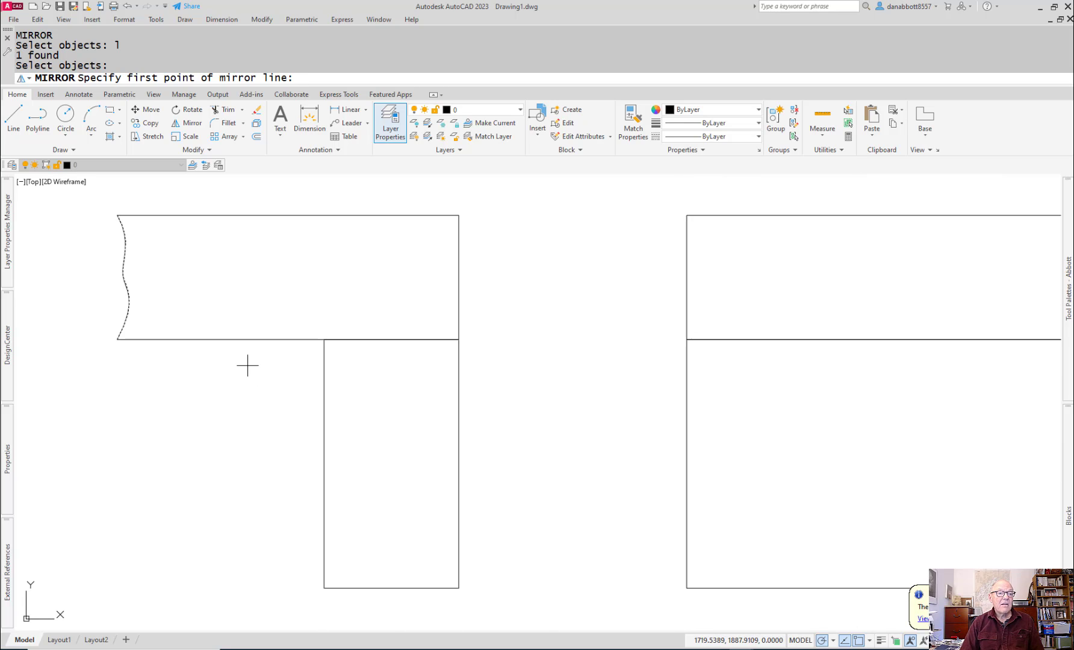
pyautogui.moveTo(963, 304)
pyautogui.mouseDown(button='middle')
pyautogui.moveTo(759, 353)
pyautogui.moveTo(792, 343)
pyautogui.mouseUp(button='middle')
pyautogui.scroll(-6, 803, 339)
pyautogui.moveTo(876, 320); pyautogui.dragTo(671, 349, button='middle')
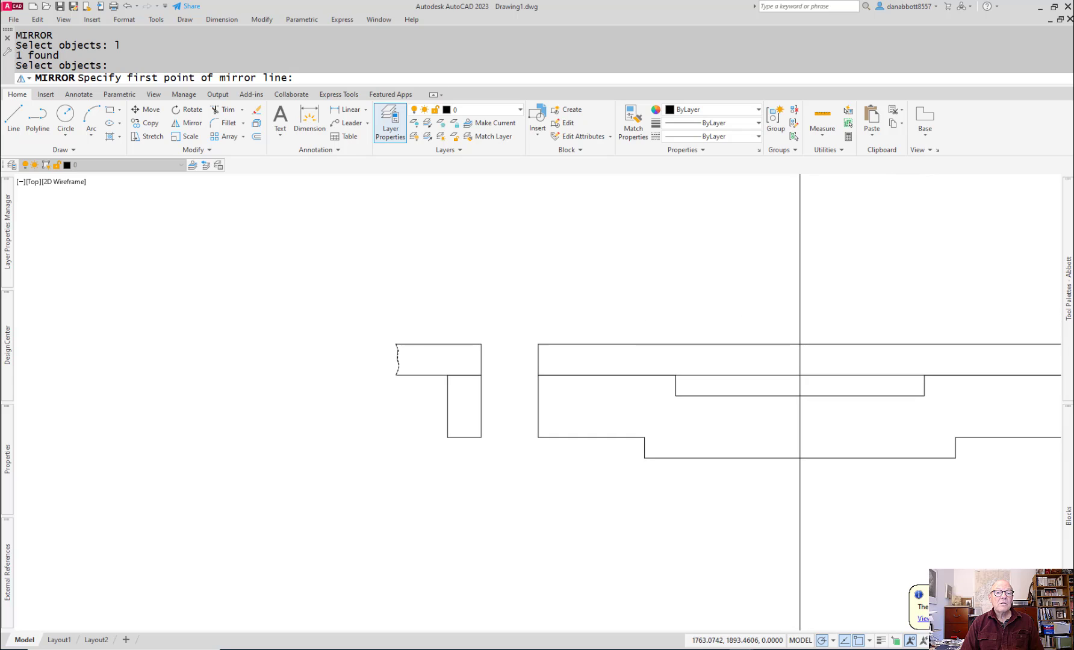
pyautogui.click(800, 344)
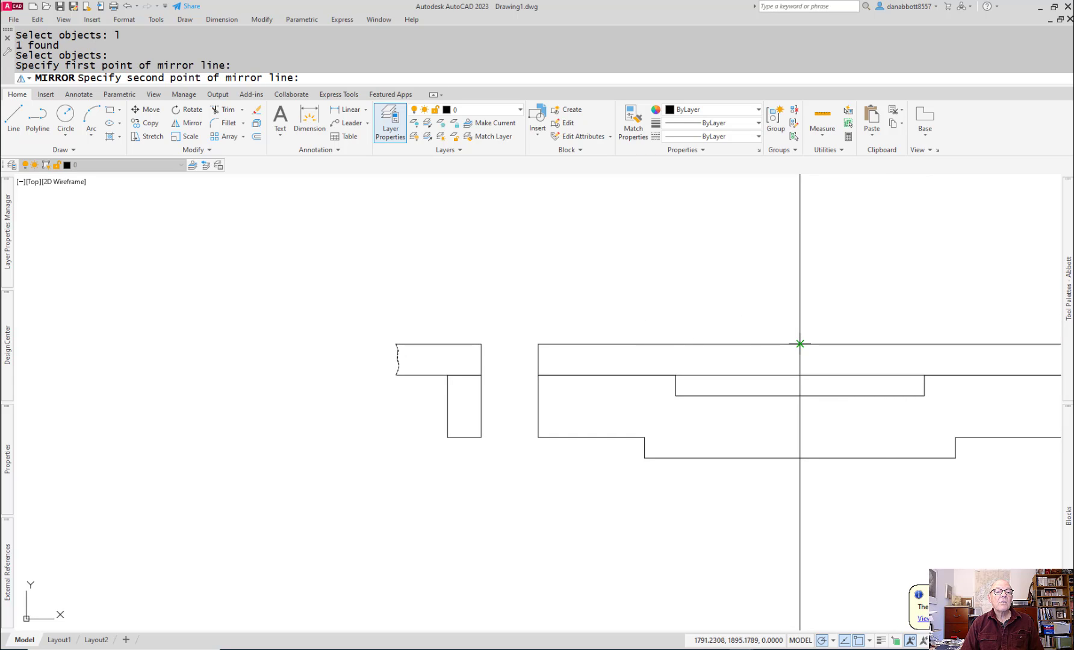
pyautogui.click(798, 377)
pyautogui.press('Return')
pyautogui.press('Escape')
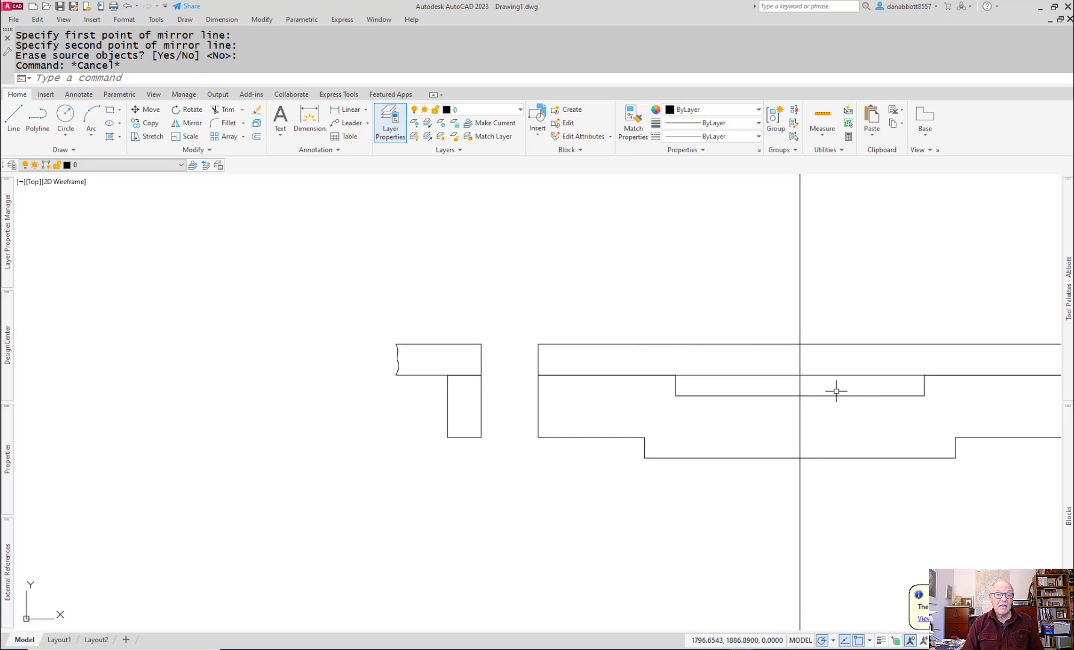
# Step: Erase the misplaced mirrored break line near the steel plate's right end
pyautogui.scroll(-3, 848, 395)
pyautogui.moveTo(901, 402); pyautogui.dragTo(673, 409, button='middle')
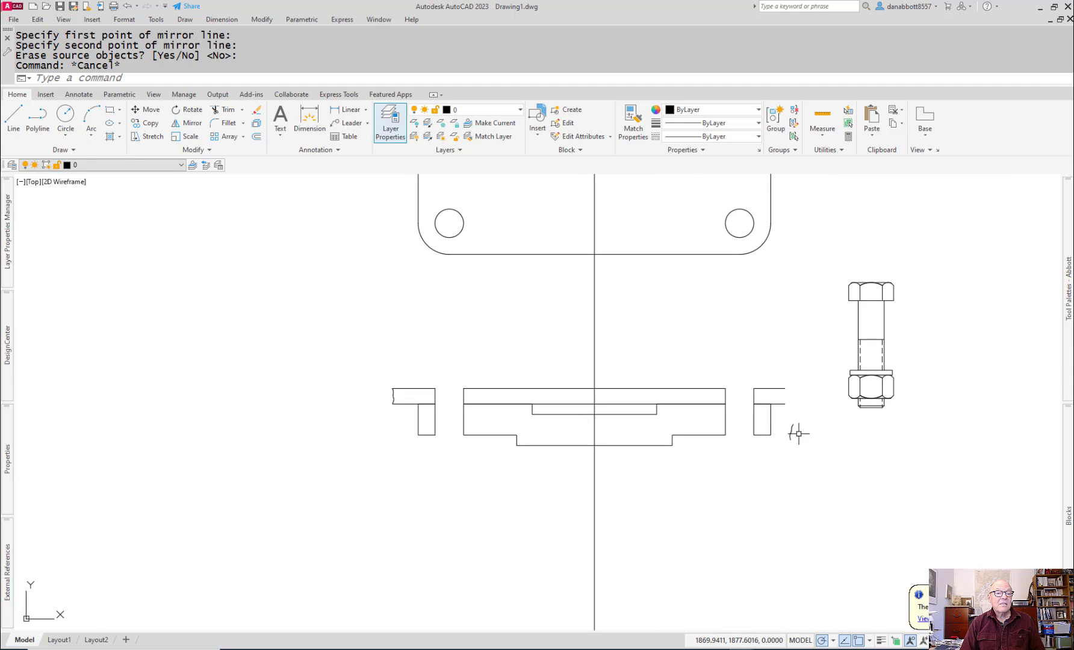
pyautogui.click(783, 424)
pyautogui.click(832, 450)
pyautogui.write('e')
pyautogui.press('Return')
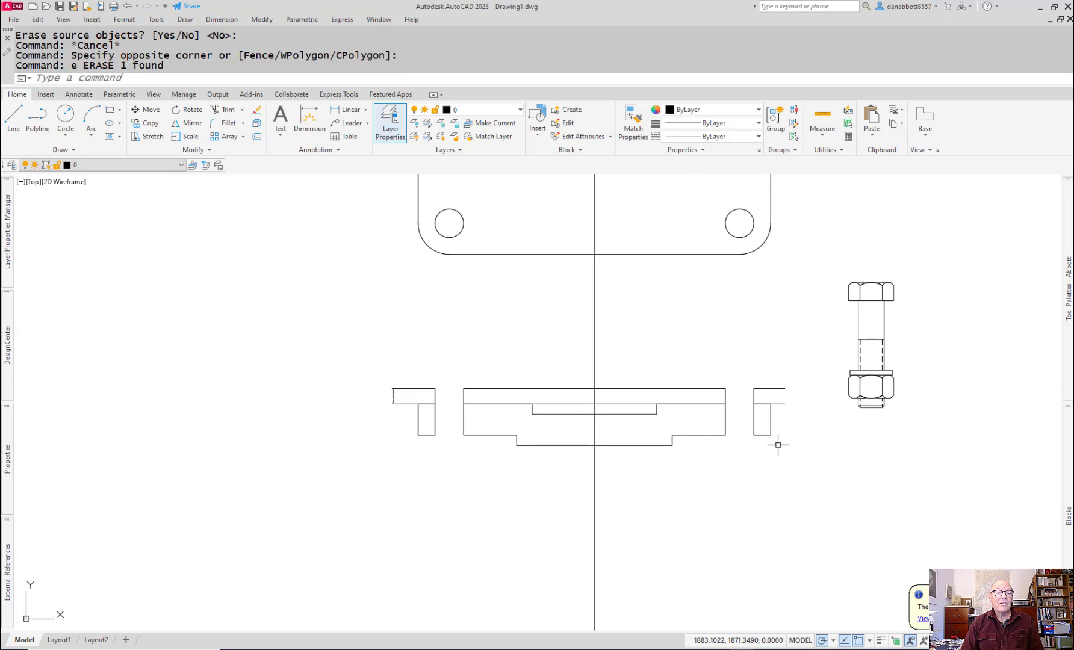
# Step: Mirror the steel plate's left break line across the front view's vertical centerline, keeping the original
pyautogui.write('mi')
pyautogui.press('Return')
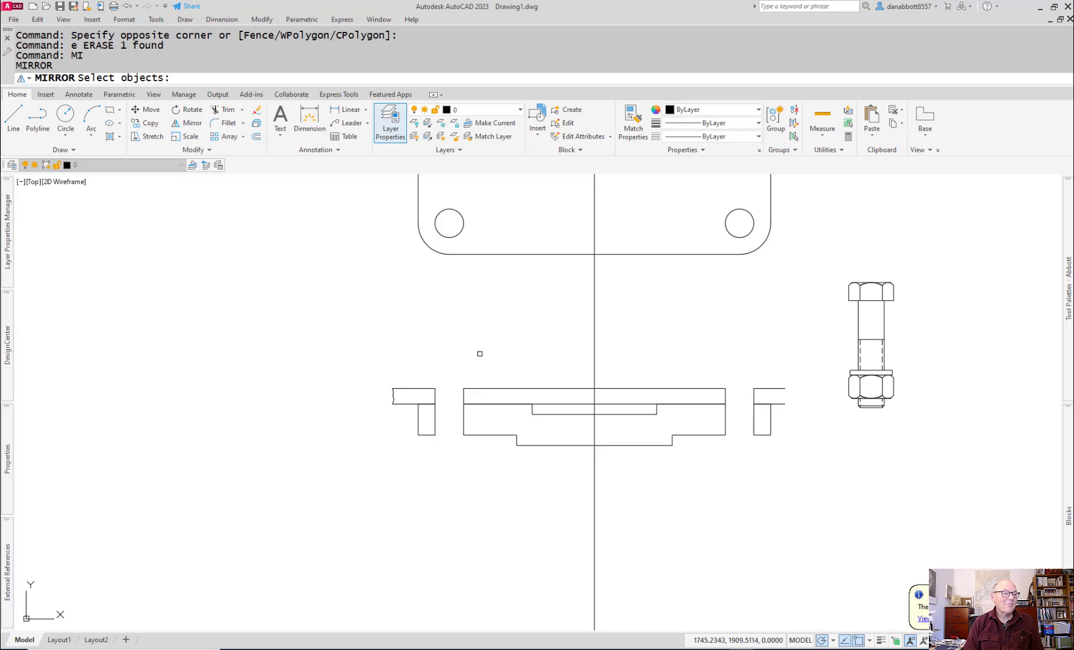
pyautogui.click(394, 397)
pyautogui.press('Return')
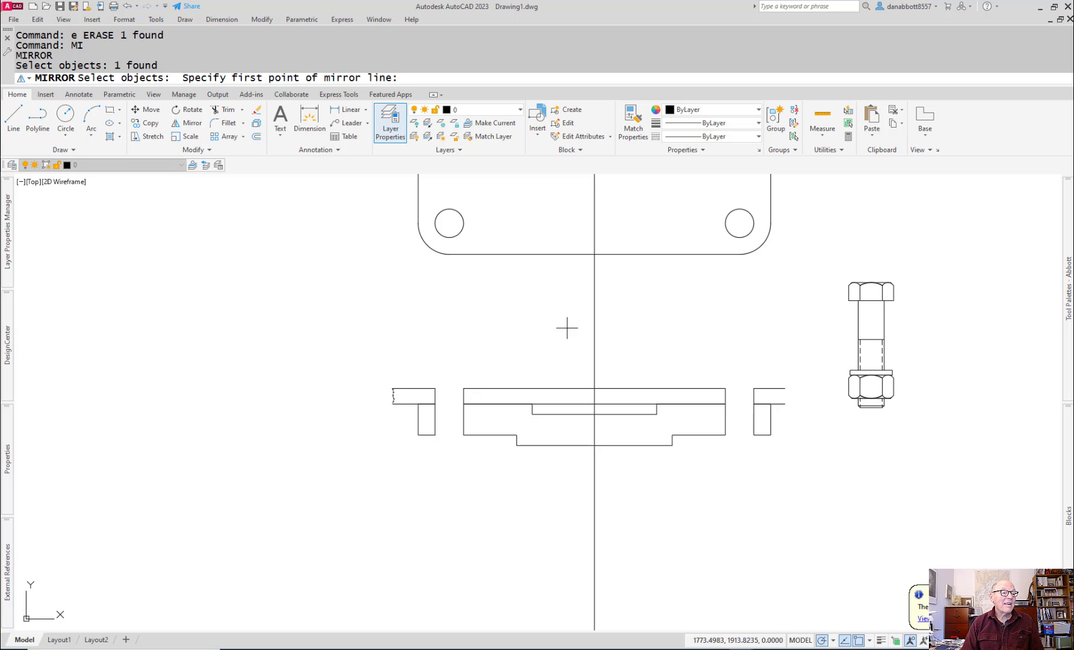
pyautogui.click(593, 388)
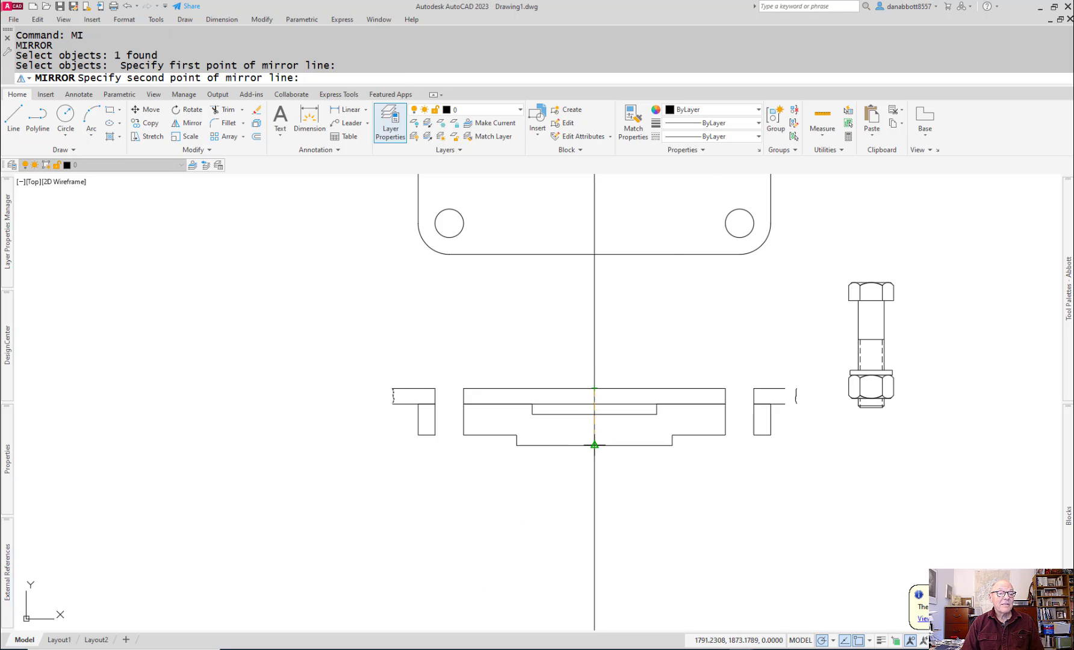
pyautogui.click(594, 445)
pyautogui.press('Return')
# Step: Extend the steel plate's upper and lower lines at the right end to the mirrored break line
pyautogui.scroll(3, 687, 409)
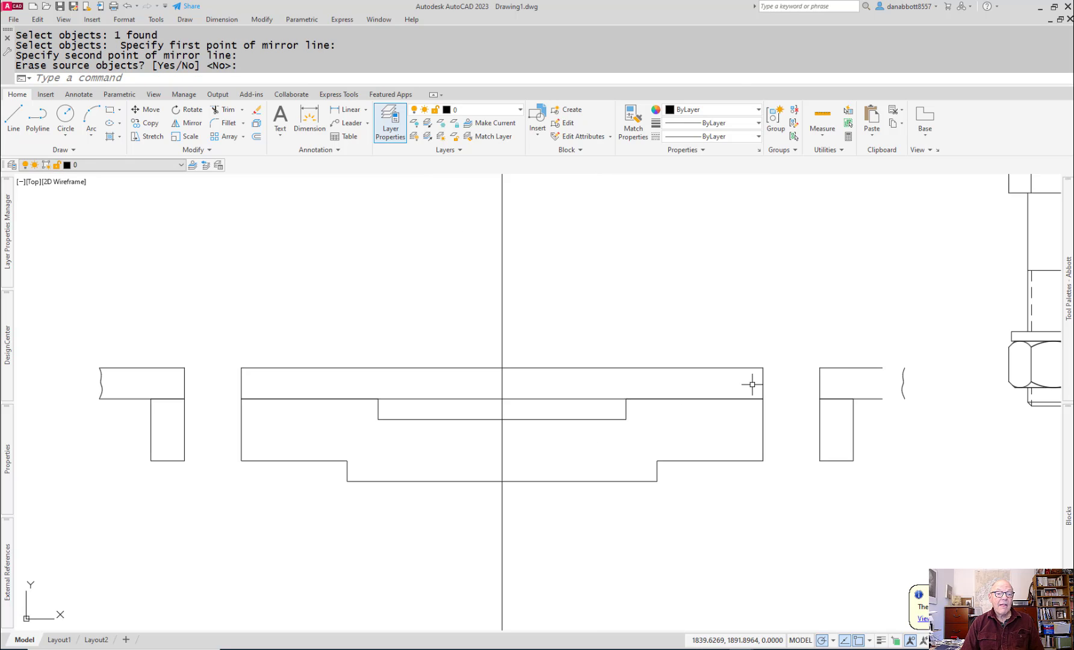
pyautogui.moveTo(855, 360); pyautogui.dragTo(757, 377, button='middle')
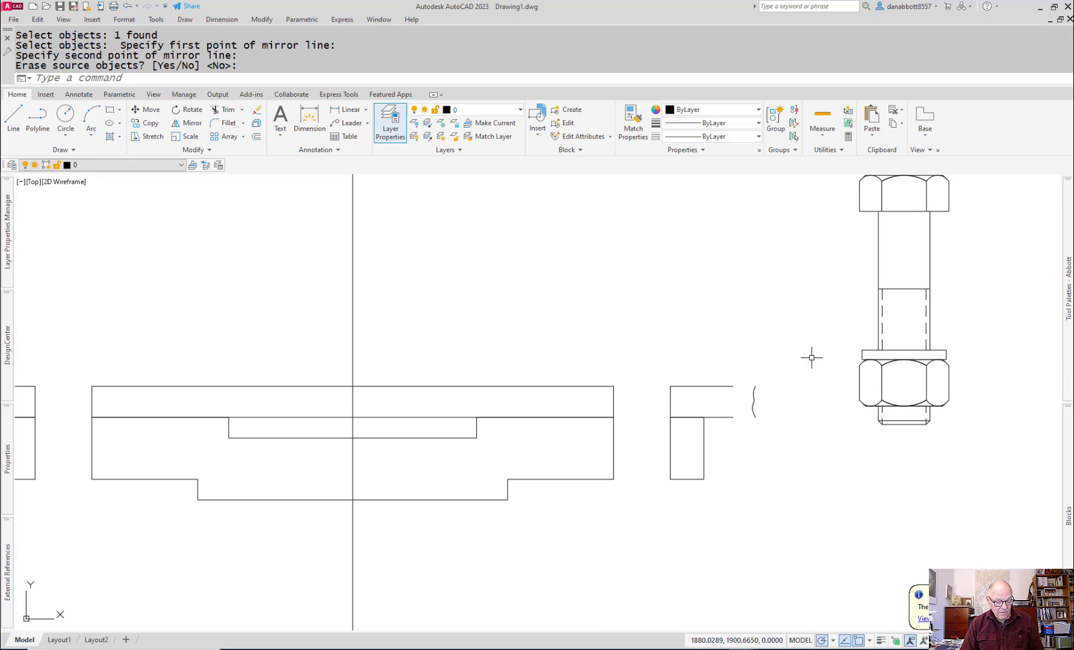
pyautogui.write('ex')
pyautogui.press('Return')
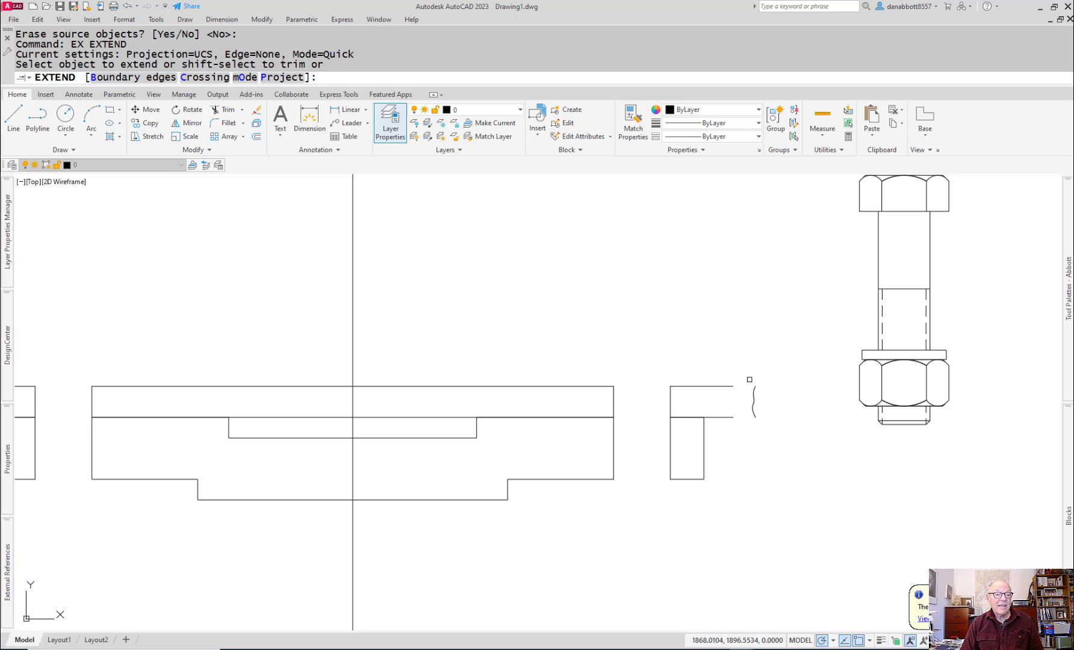
pyautogui.click(728, 387)
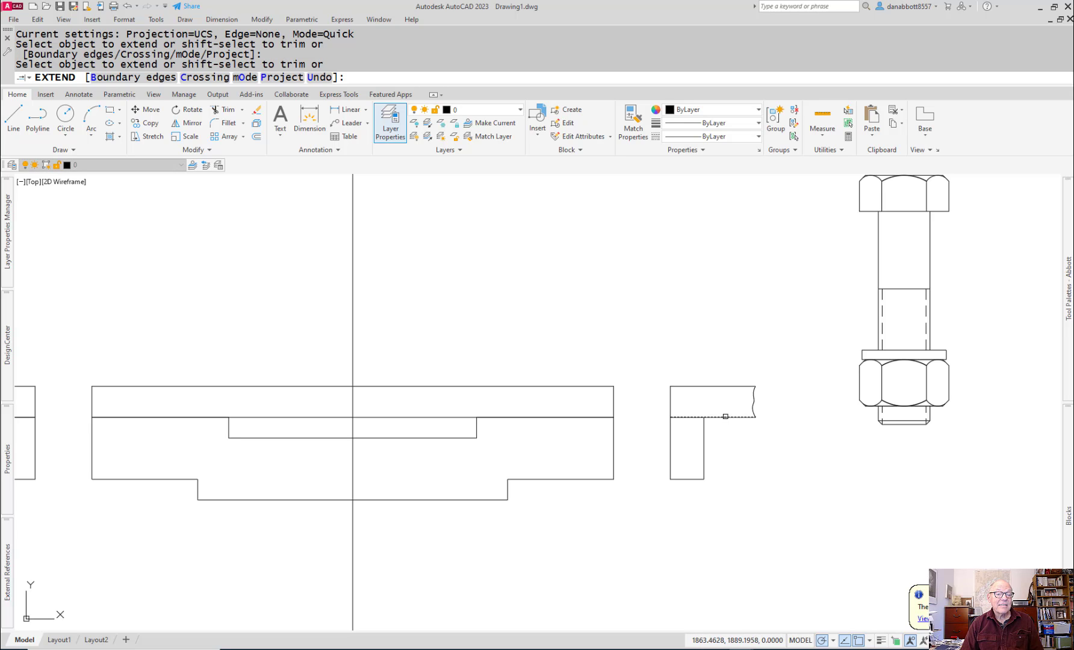
pyautogui.press('Escape')
# Step: Move the bolt-and-nut block by its head's underside center to midway between the right hole's edges on the steel plate's upper line
pyautogui.moveTo(647, 518)
pyautogui.mouseDown(button='middle')
pyautogui.moveTo(758, 456)
pyautogui.moveTo(791, 456)
pyautogui.mouseUp(button='middle')
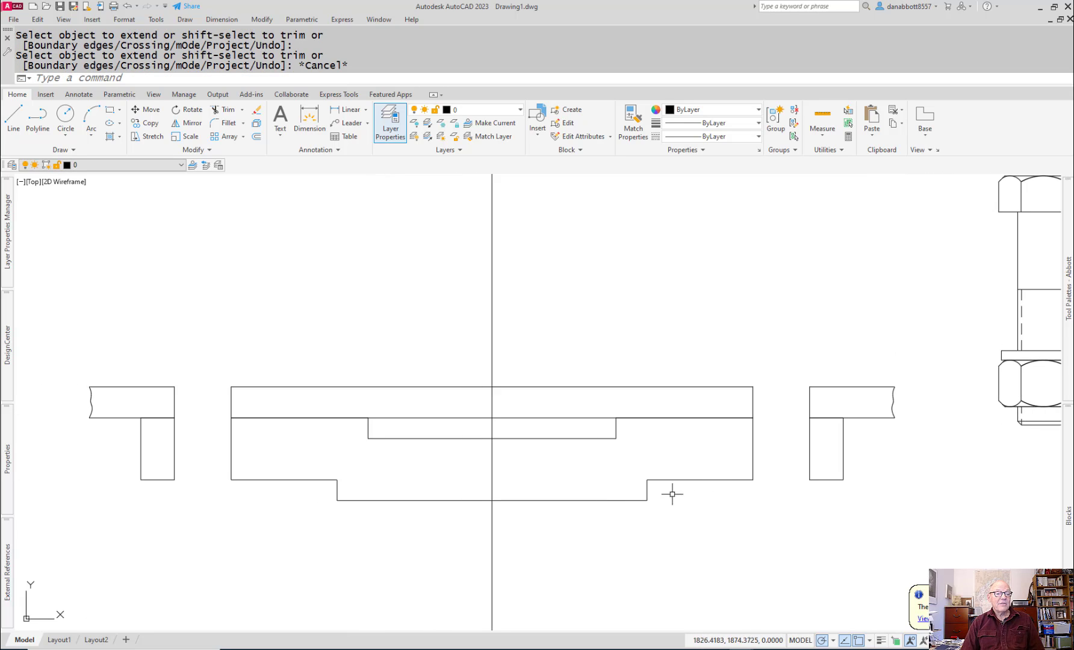
pyautogui.moveTo(672, 494); pyautogui.dragTo(716, 476, button='middle')
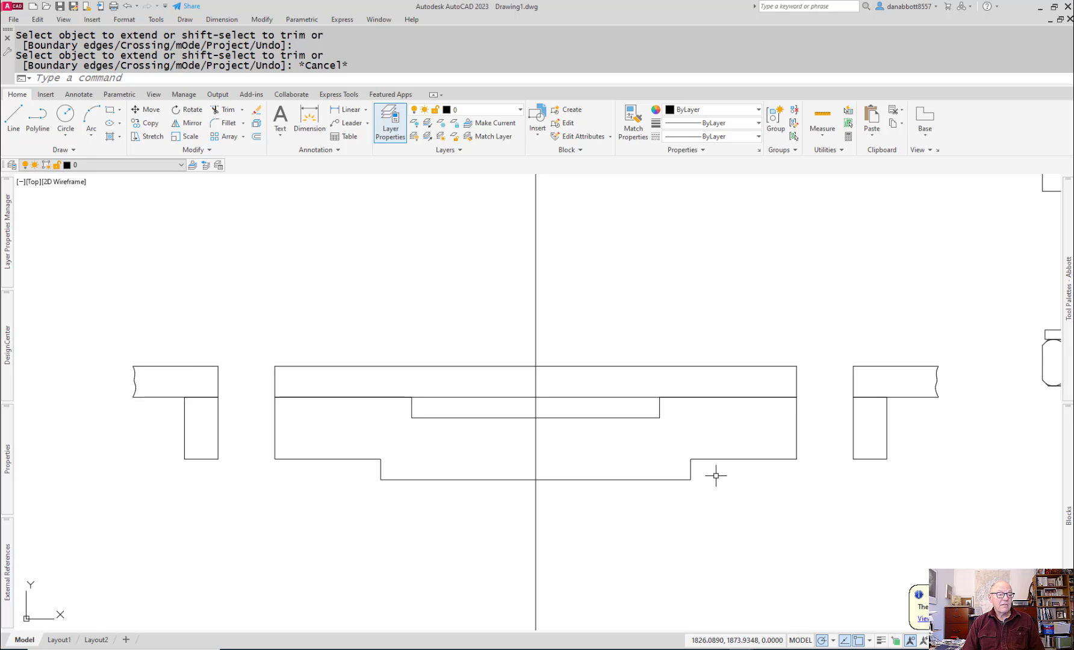
pyautogui.scroll(-1, 711, 475)
pyautogui.scroll(-2, 692, 415)
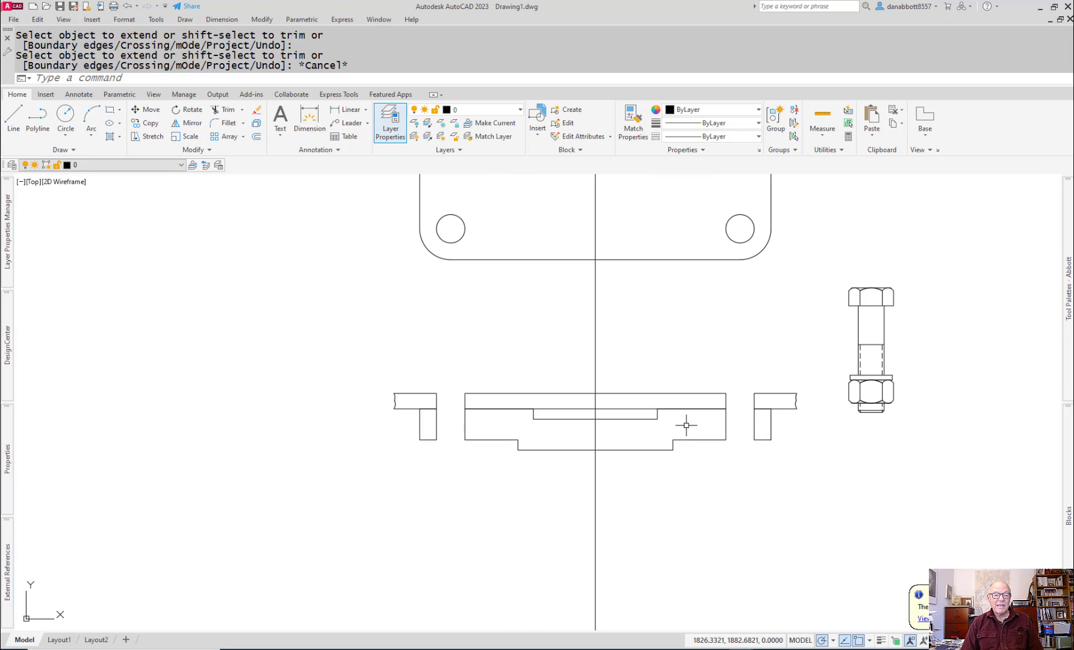
pyautogui.write('m')
pyautogui.press('Return')
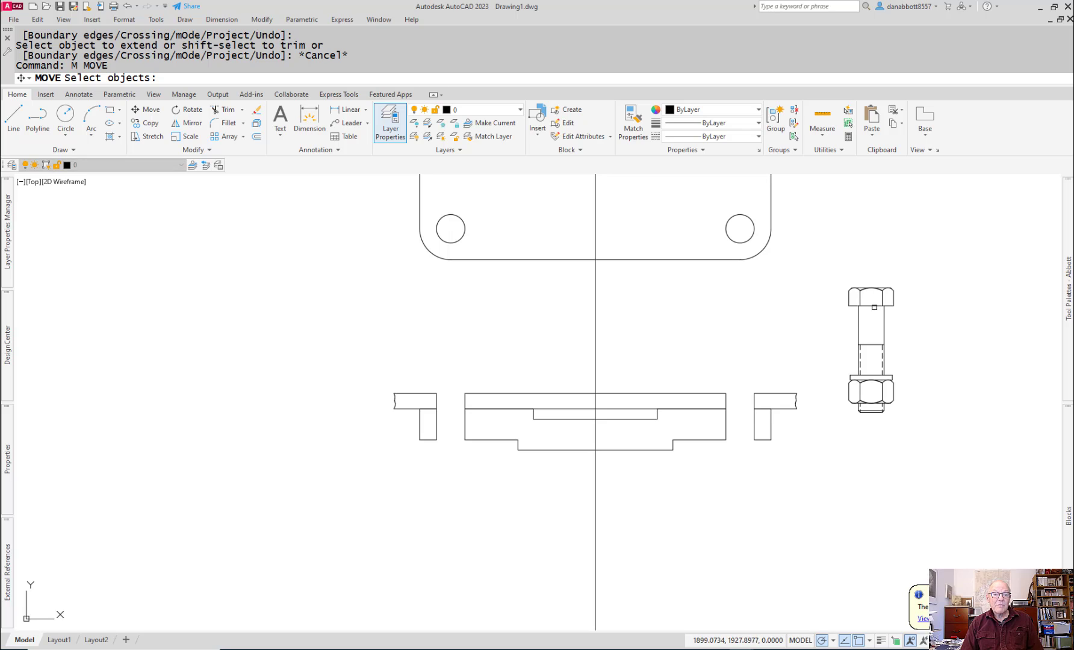
pyautogui.click(871, 305)
pyautogui.press('Return')
pyautogui.click(871, 305)
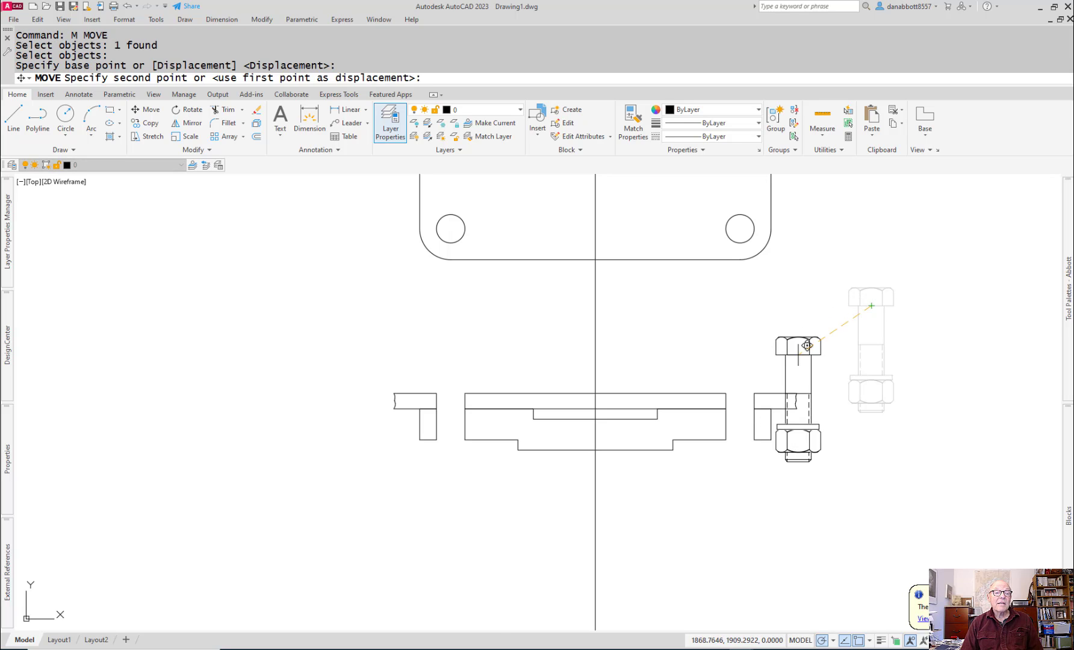
pyautogui.scroll(5, 802, 355)
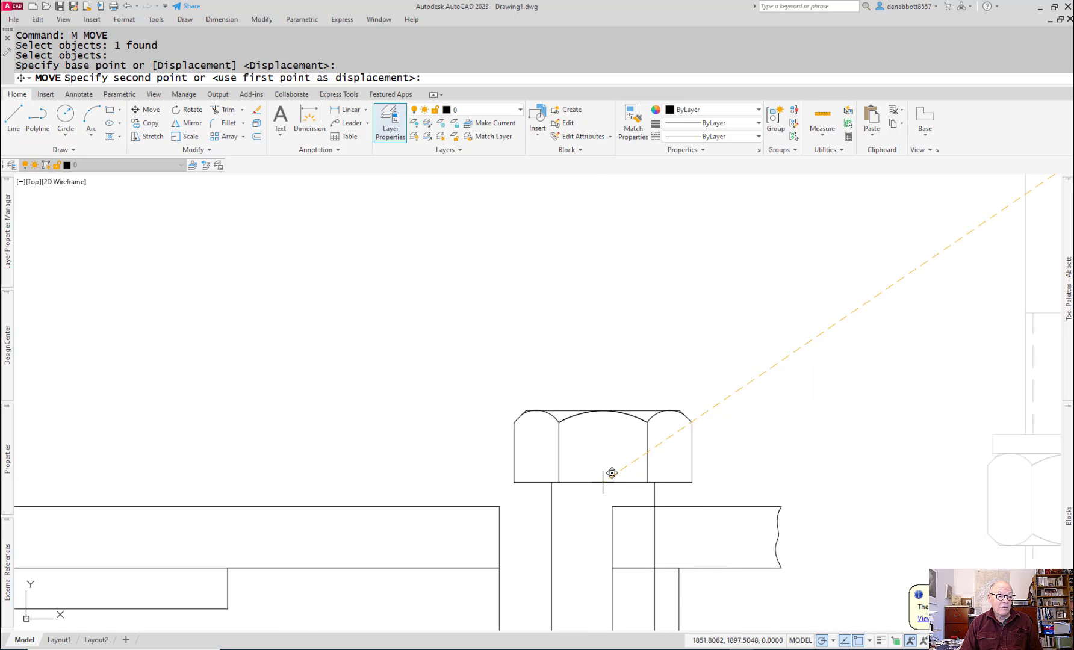
pyautogui.keyDown('shift'); pyautogui.rightClick(602, 481); pyautogui.keyUp('shift')
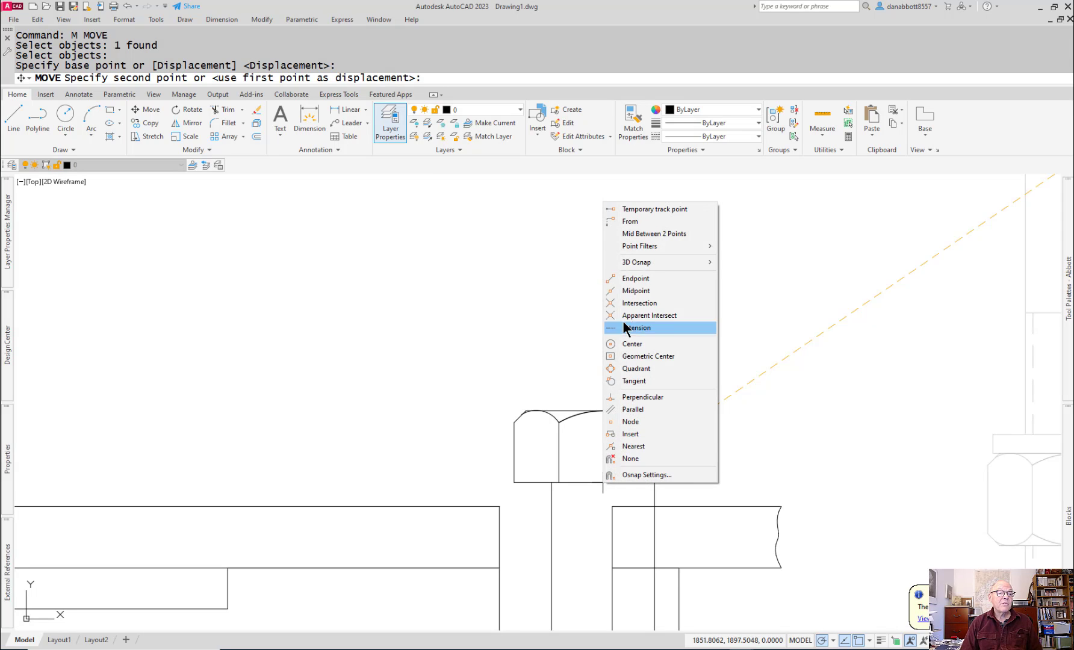
pyautogui.click(635, 234)
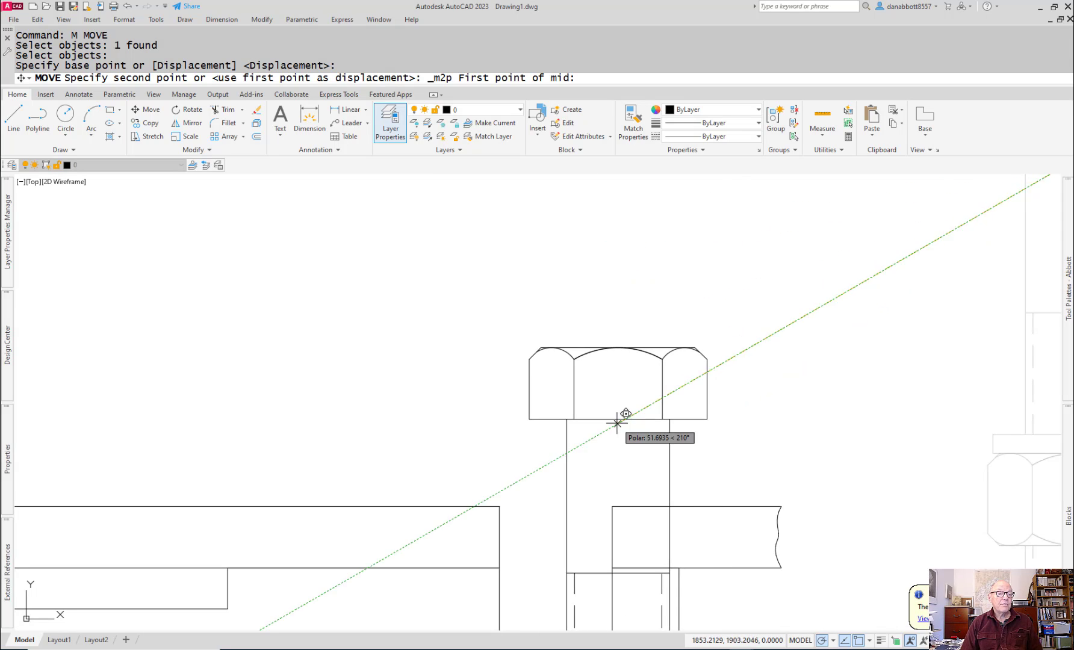
pyautogui.click(613, 503)
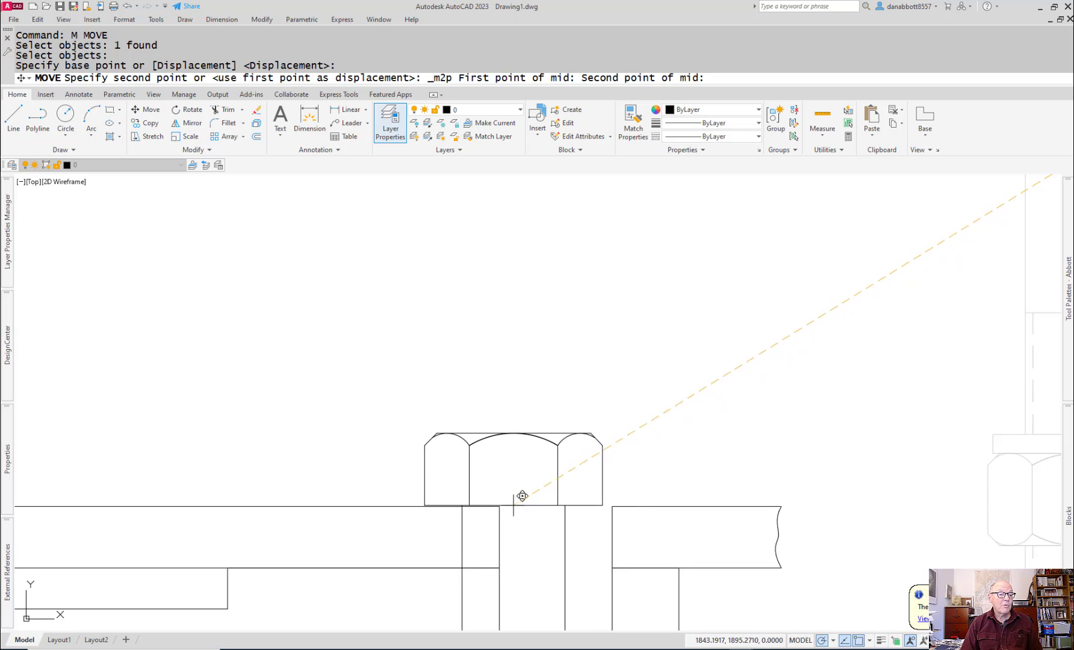
pyautogui.press('Escape')
# Step: Try to mirror the bolt-and-nut block across the vertical centerline using the Last selection, keeping the original
pyautogui.scroll(3, 809, 457)
pyautogui.moveTo(806, 459)
pyautogui.mouseDown(button='middle')
pyautogui.moveTo(764, 395)
pyautogui.moveTo(818, 331)
pyautogui.mouseUp(button='middle')
pyautogui.scroll(-3, 745, 404)
pyautogui.moveTo(550, 529)
pyautogui.mouseDown(button='middle')
pyautogui.moveTo(606, 422)
pyautogui.moveTo(630, 472)
pyautogui.mouseUp(button='middle')
pyautogui.moveTo(516, 452); pyautogui.dragTo(650, 456, button='middle')
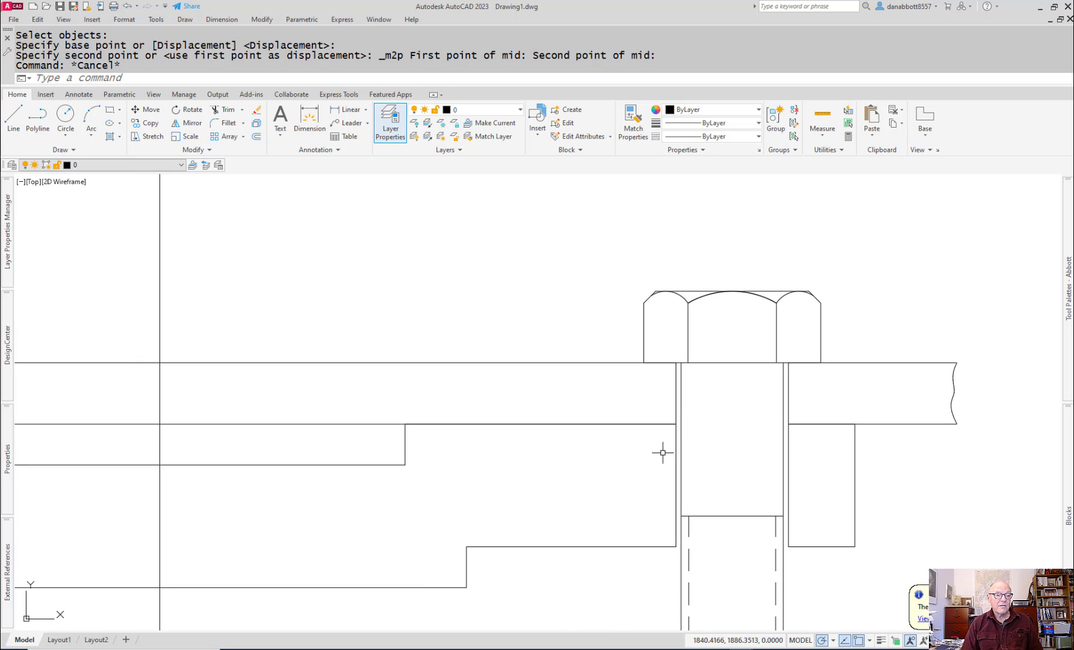
pyautogui.write('mi')
pyautogui.press('Return')
pyautogui.write('l')
pyautogui.press('Return')
pyautogui.press('Return')
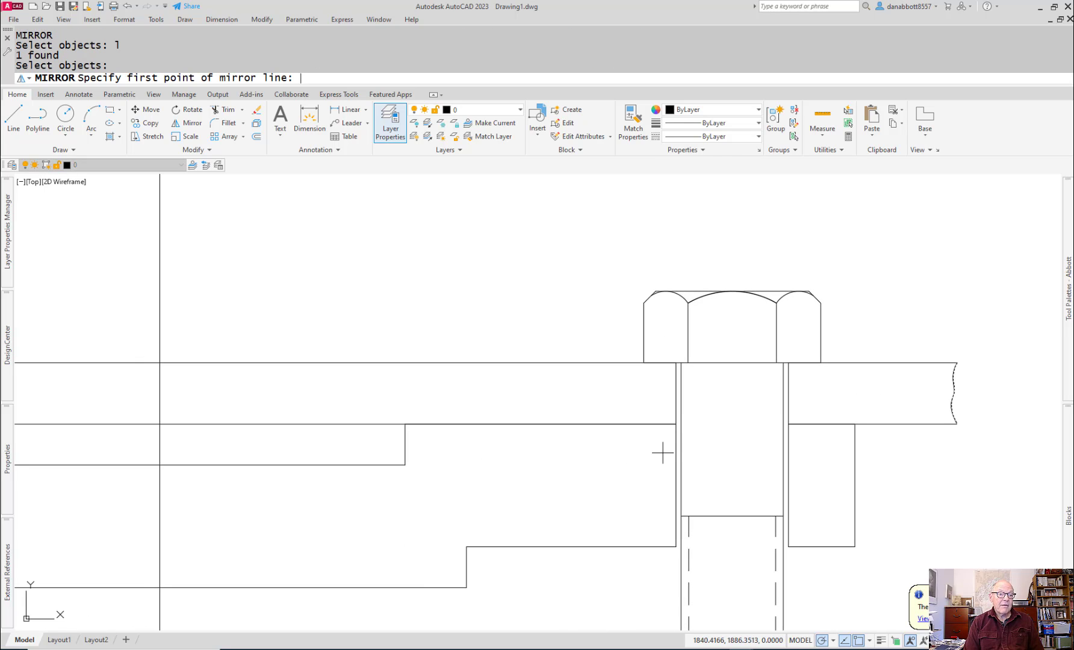
pyautogui.moveTo(558, 407)
pyautogui.mouseDown(button='middle')
pyautogui.moveTo(759, 398)
pyautogui.moveTo(747, 403)
pyautogui.mouseUp(button='middle')
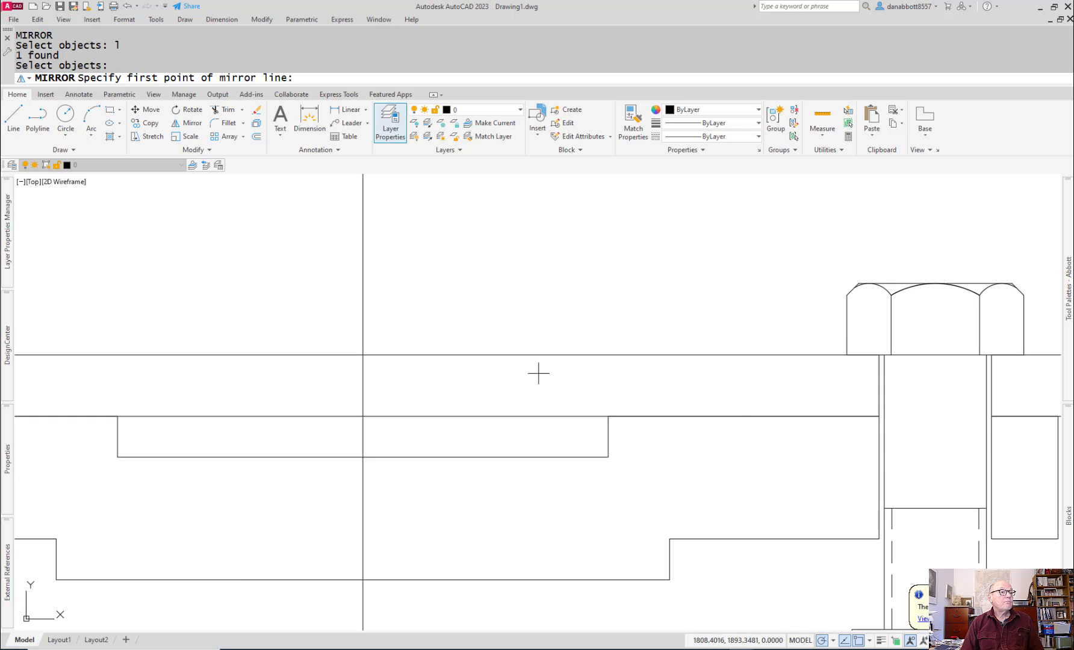
pyautogui.click(362, 355)
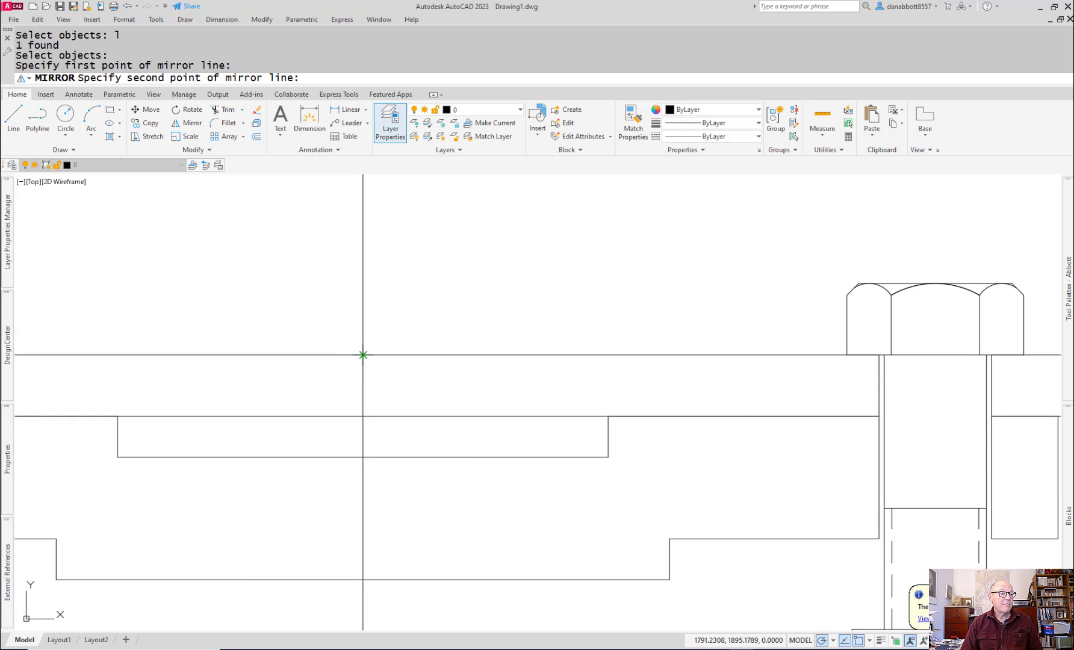
pyautogui.click(362, 385)
pyautogui.press('Escape')
pyautogui.scroll(-5, 361, 385)
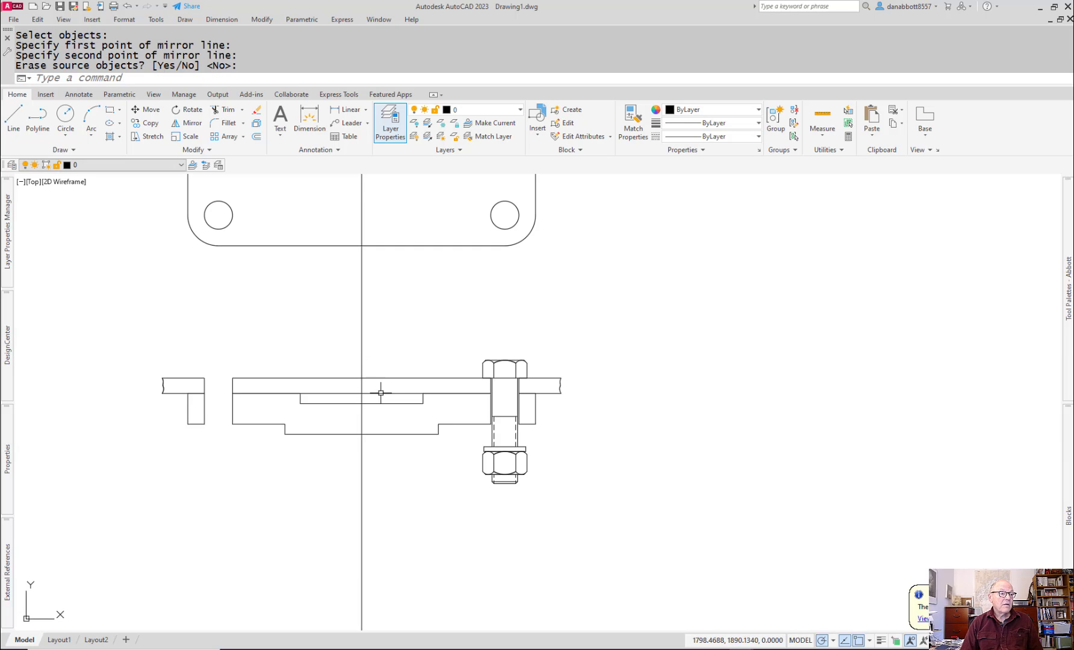
pyautogui.press('Escape')
# Step: Mirror the bolt-and-nut block from the right hole to the left hole across the vertical centerline, keeping the original
pyautogui.write('mi')
pyautogui.press('Return')
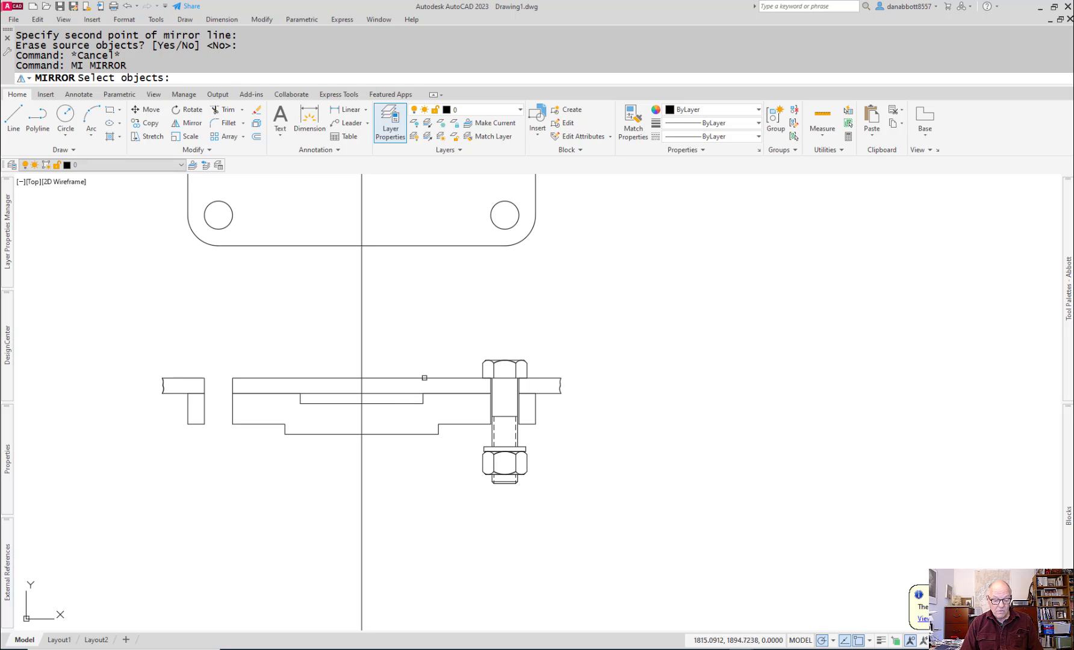
pyautogui.click(497, 359)
pyautogui.press('Return')
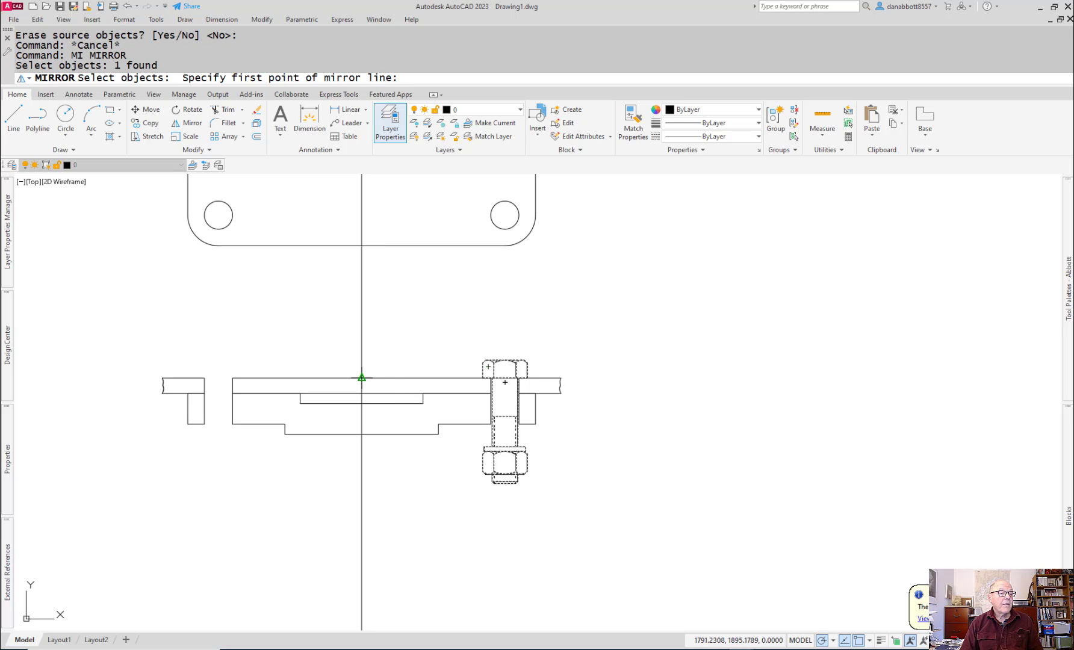
pyautogui.click(362, 378)
pyautogui.click(362, 423)
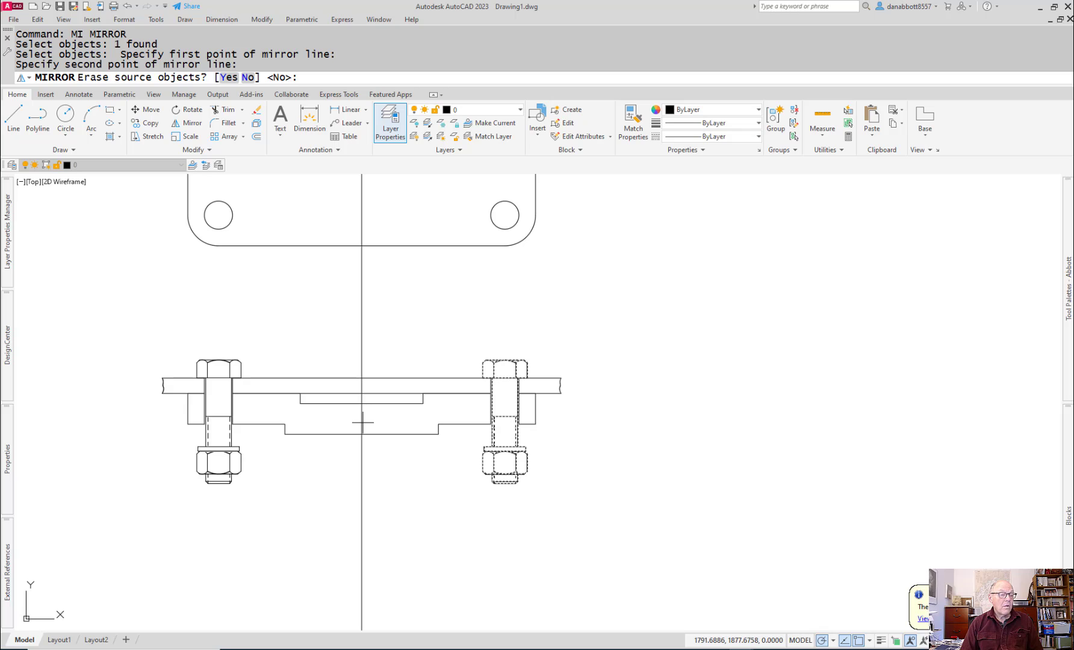
pyautogui.press('Escape')
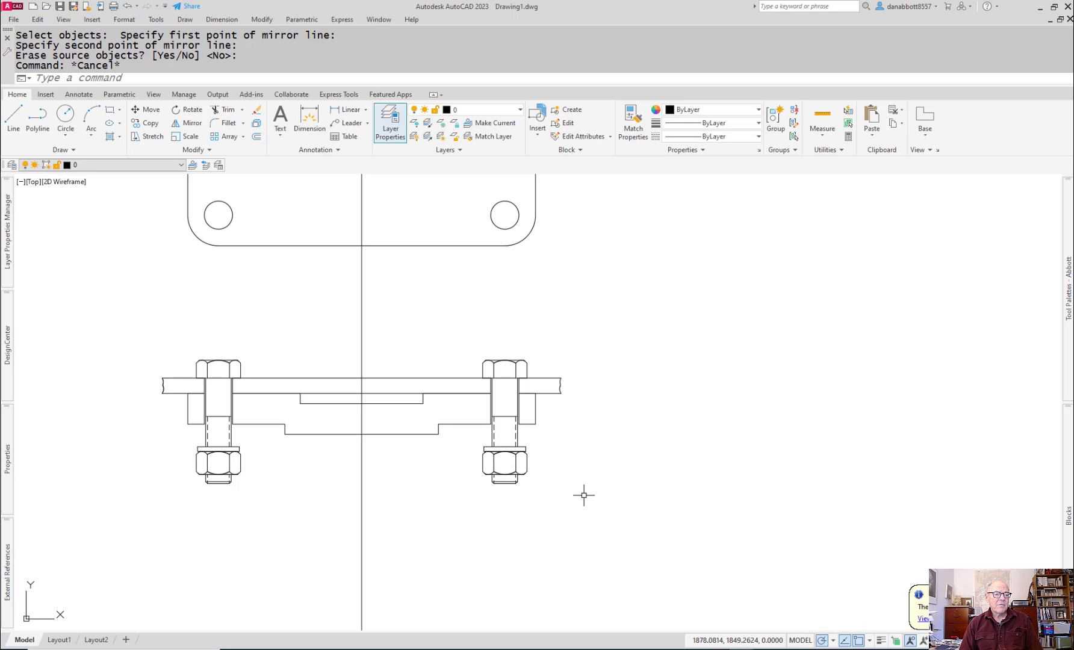
# Step: Switch to Acrobat and examine the axle support's dimensions in the exploded parts drawing
pyautogui.moveTo(602, 468); pyautogui.dragTo(614, 432, button='middle')
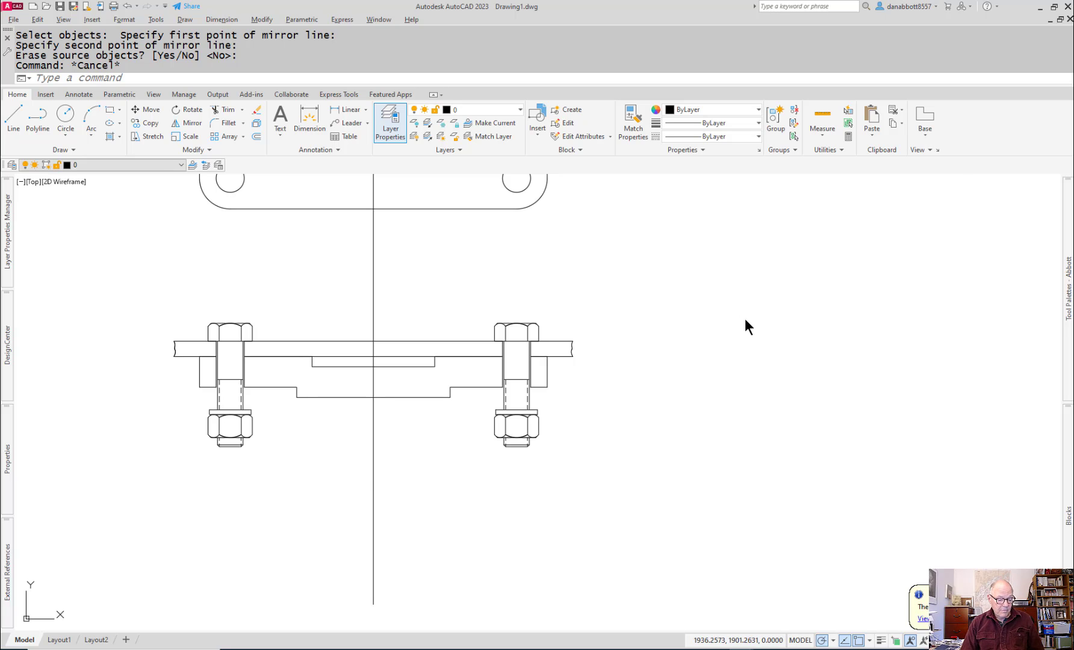
pyautogui.hotkey('alt', 'Tab')
pyautogui.hotkey('alt', 'Tab')
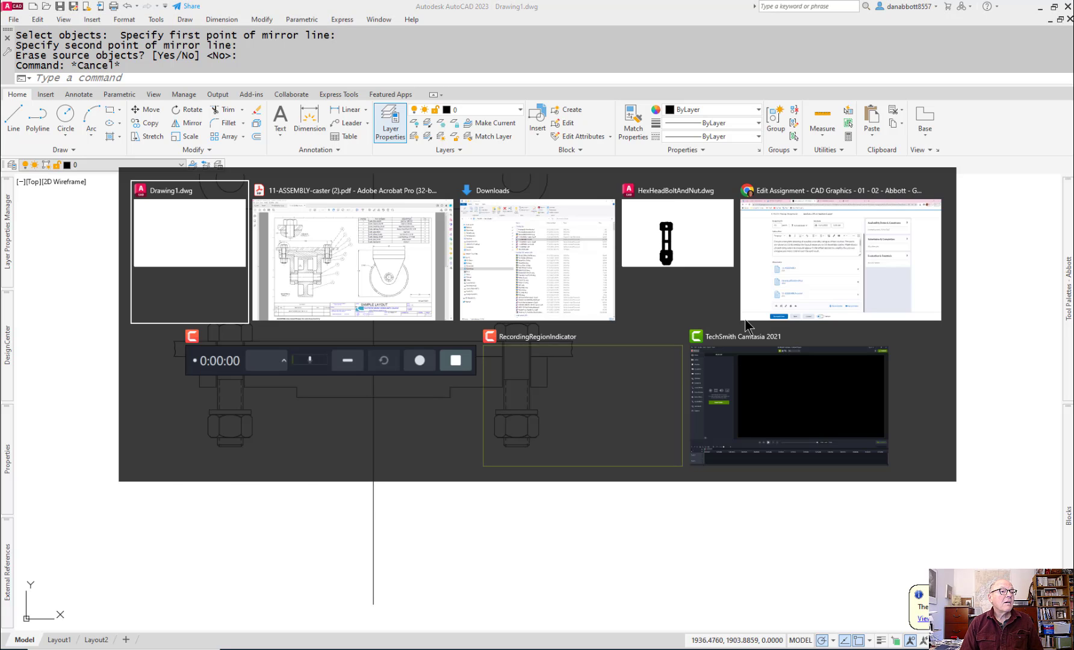
pyautogui.hotkey('alt', 'Tab')
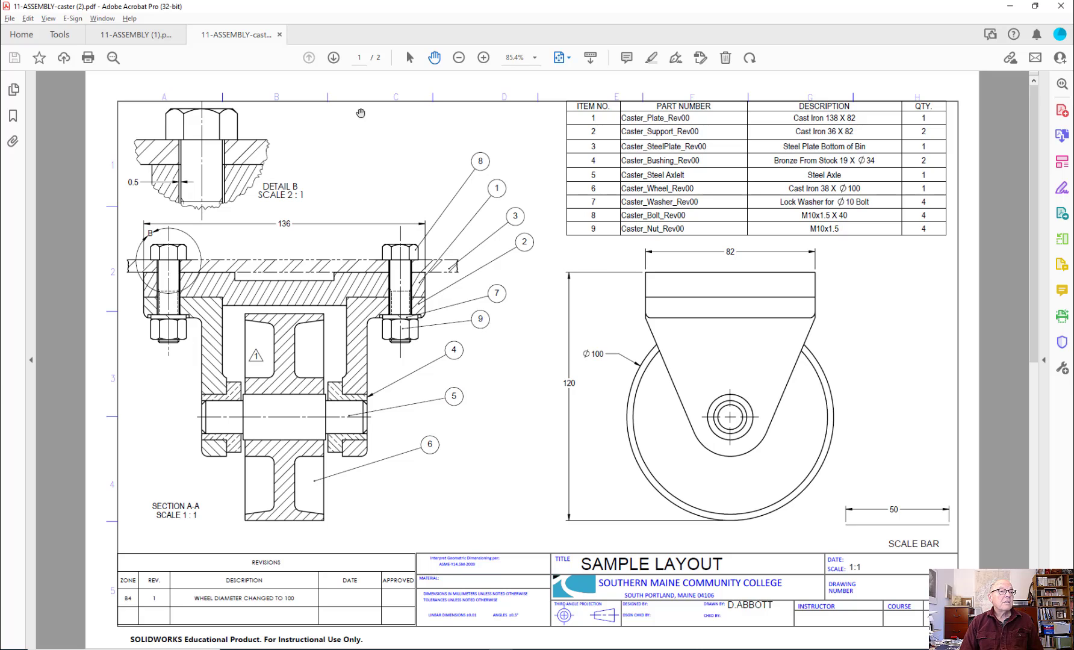
pyautogui.click(136, 34)
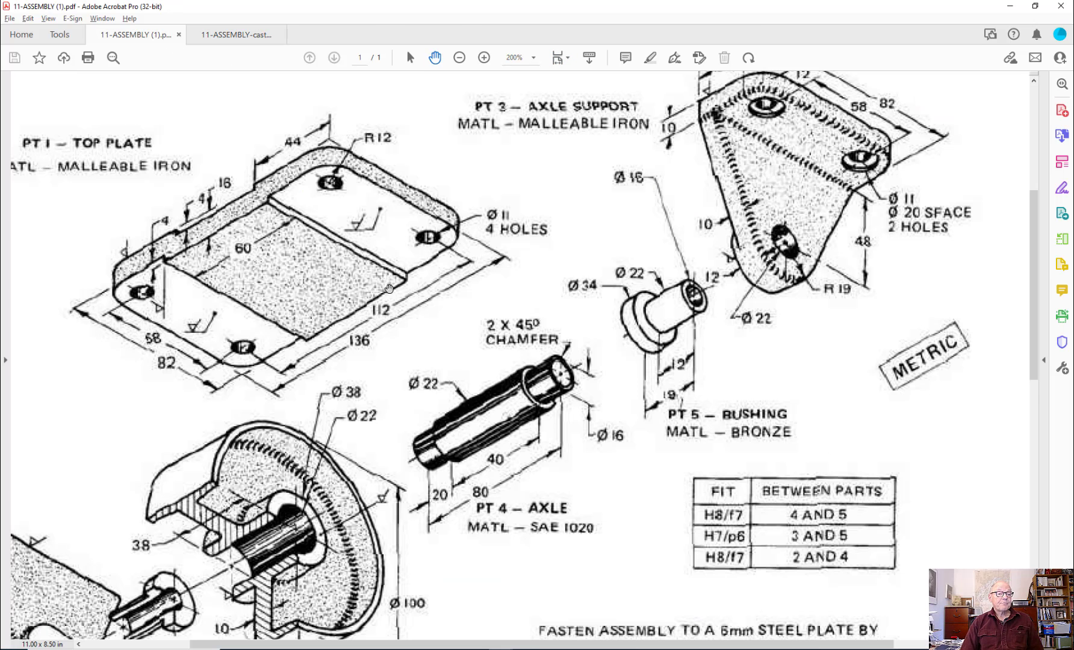
pyautogui.scroll(2, 888, 133)
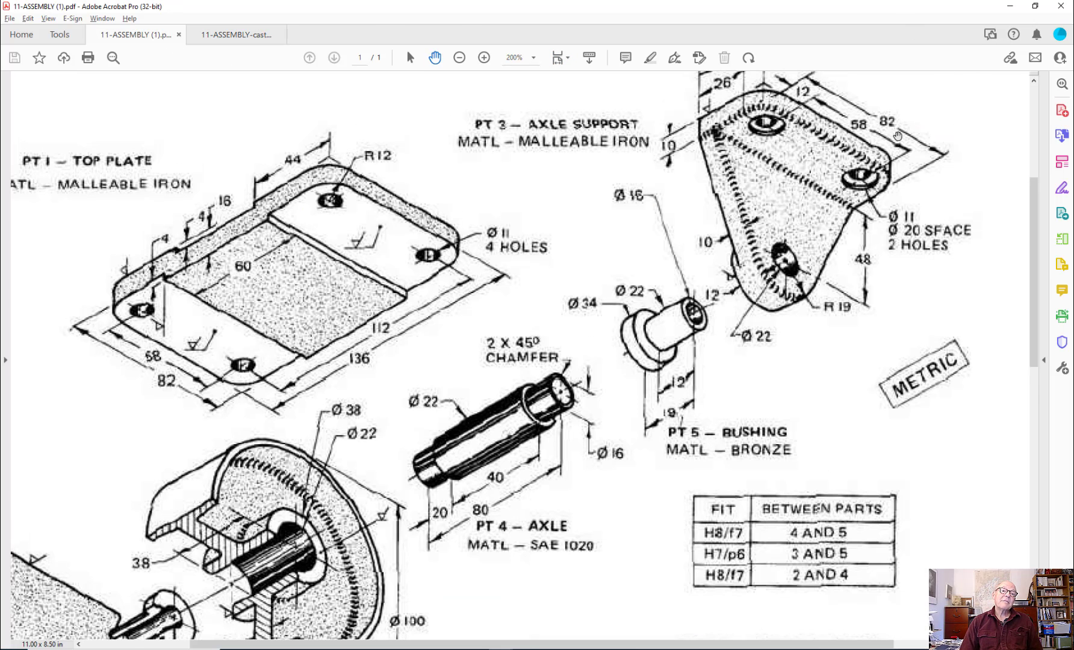
pyautogui.scroll(-5, 724, 265)
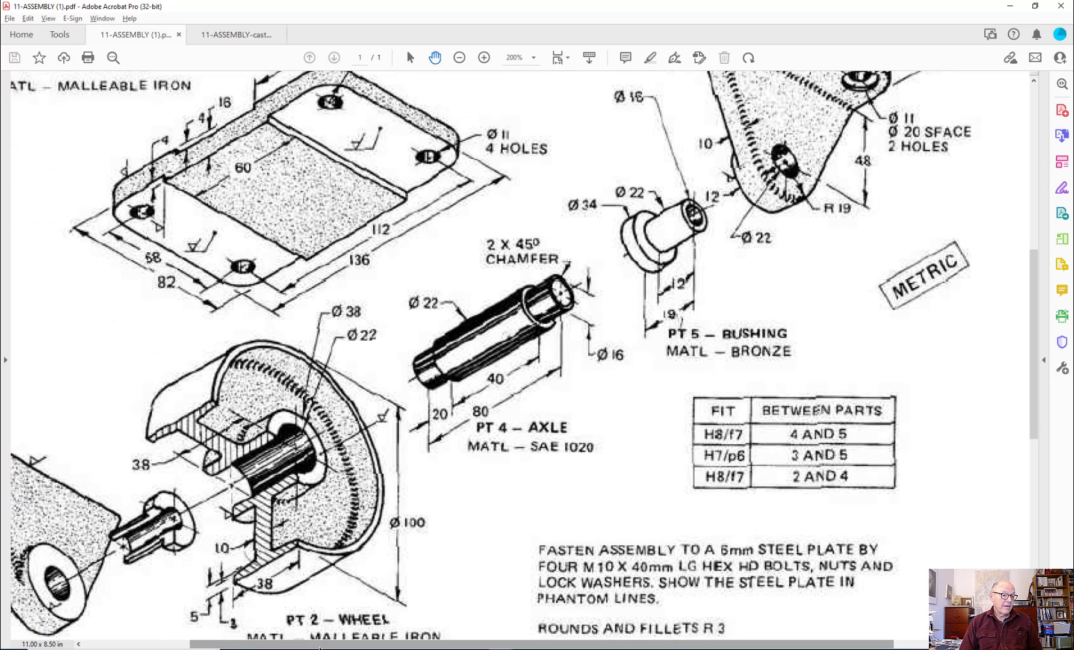
pyautogui.moveTo(305, 644); pyautogui.dragTo(199, 645)
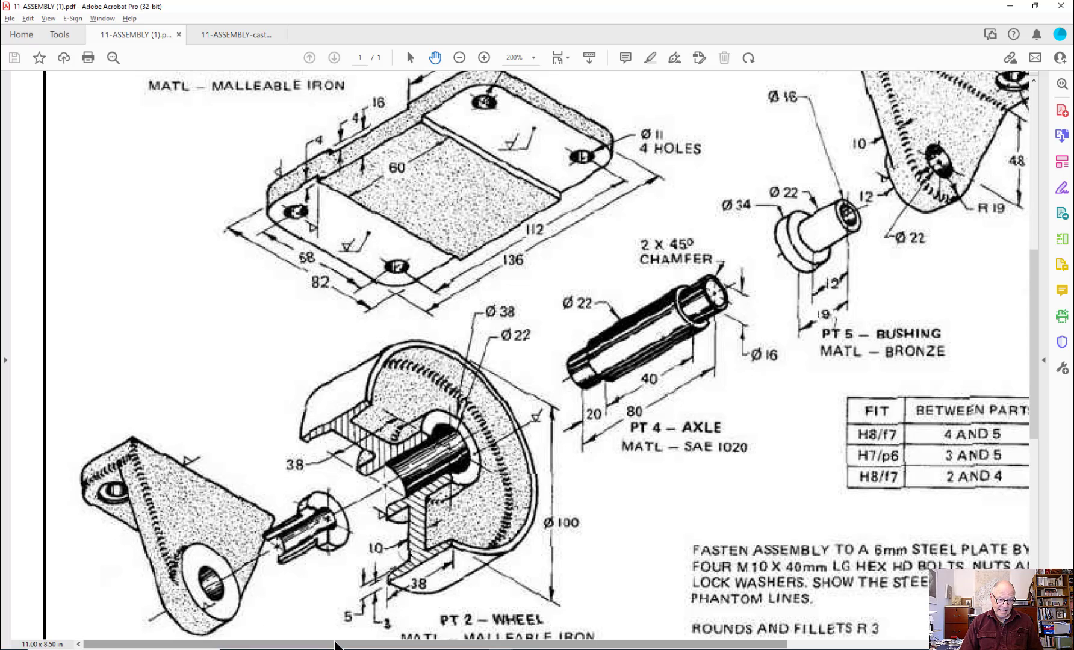
pyautogui.moveTo(335, 645); pyautogui.dragTo(536, 646)
pyautogui.scroll(5, 641, 311)
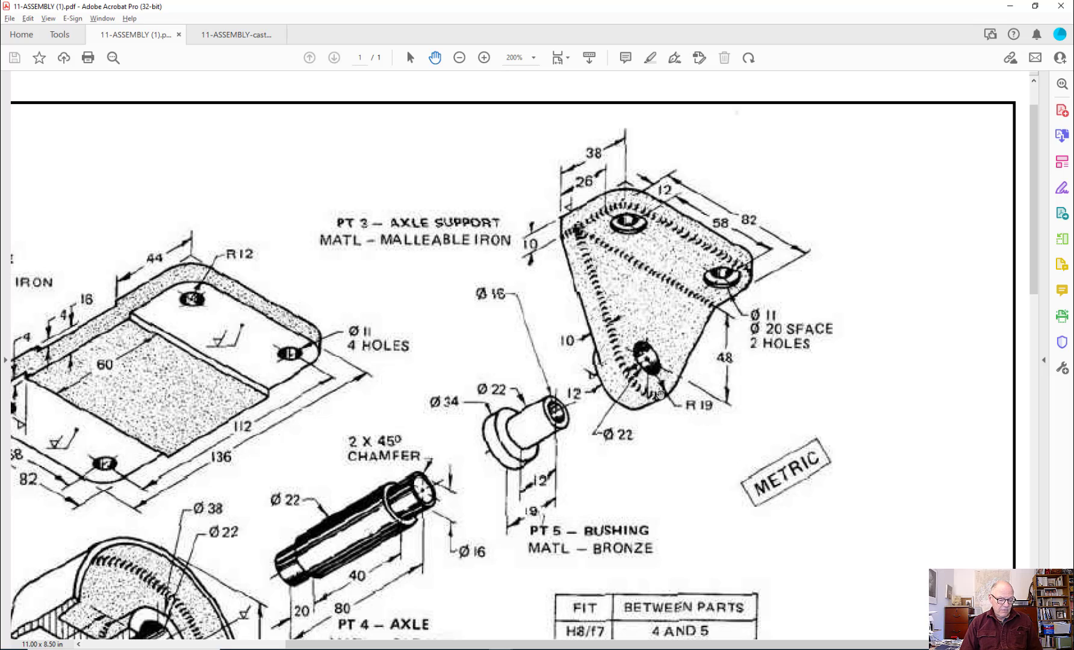
# Step: Examine how the axle support, washer and nut fit together at the right bolt in the sample layout's section view
pyautogui.click(212, 36)
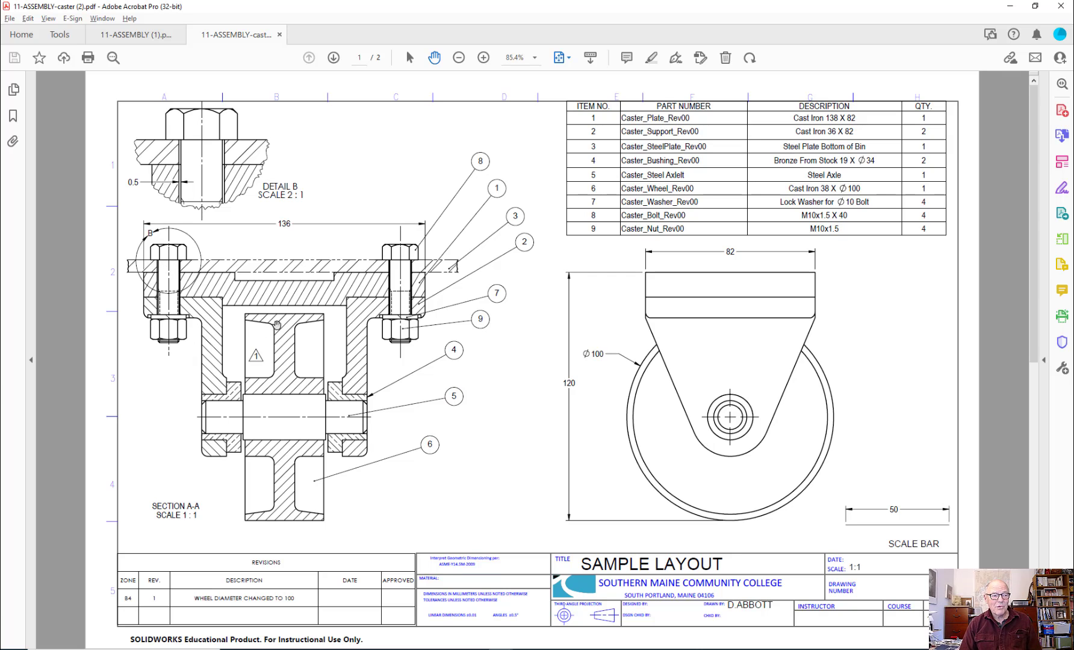
pyautogui.keyDown('ctrl'); pyautogui.scroll(3, 178, 328); pyautogui.keyUp('ctrl')
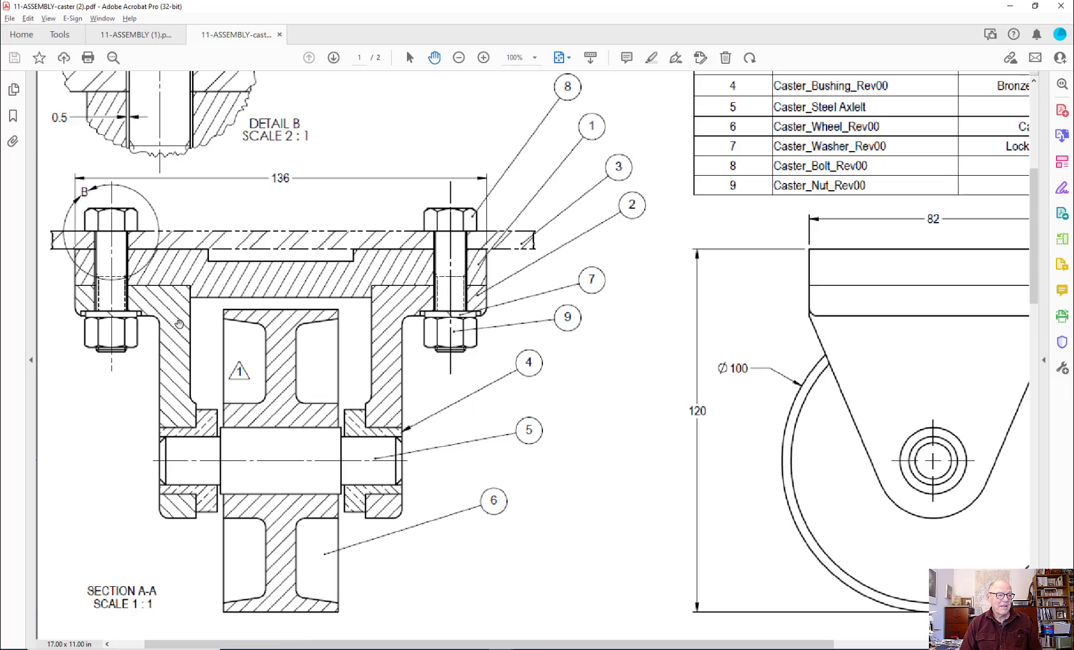
pyautogui.keyDown('ctrl'); pyautogui.scroll(2, 736, 308); pyautogui.keyUp('ctrl')
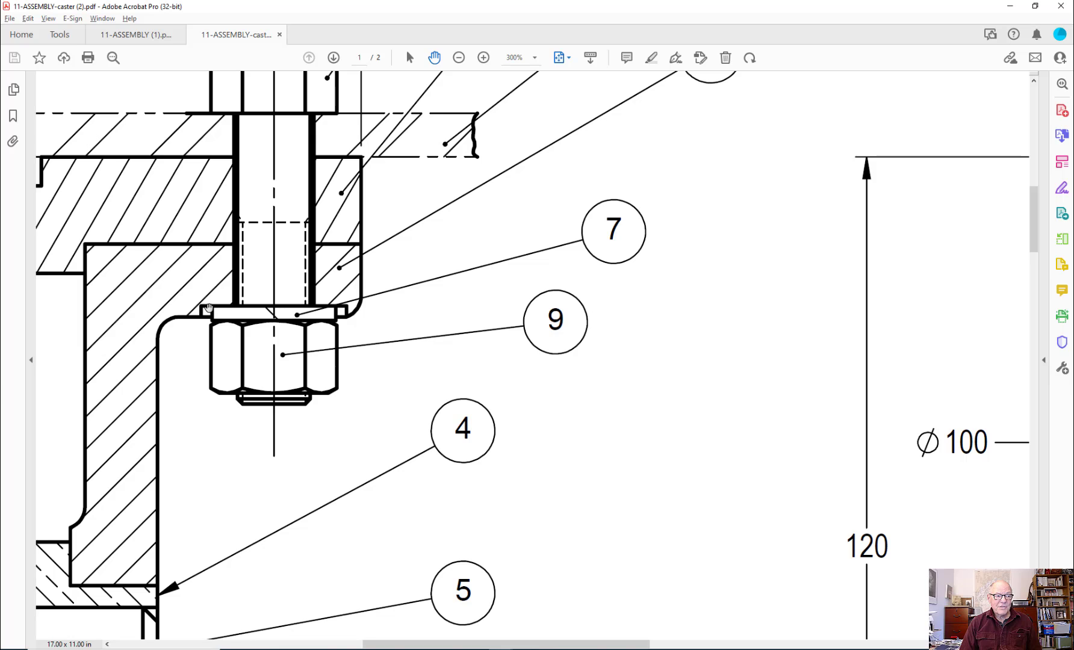
pyautogui.scroll(1, 346, 327)
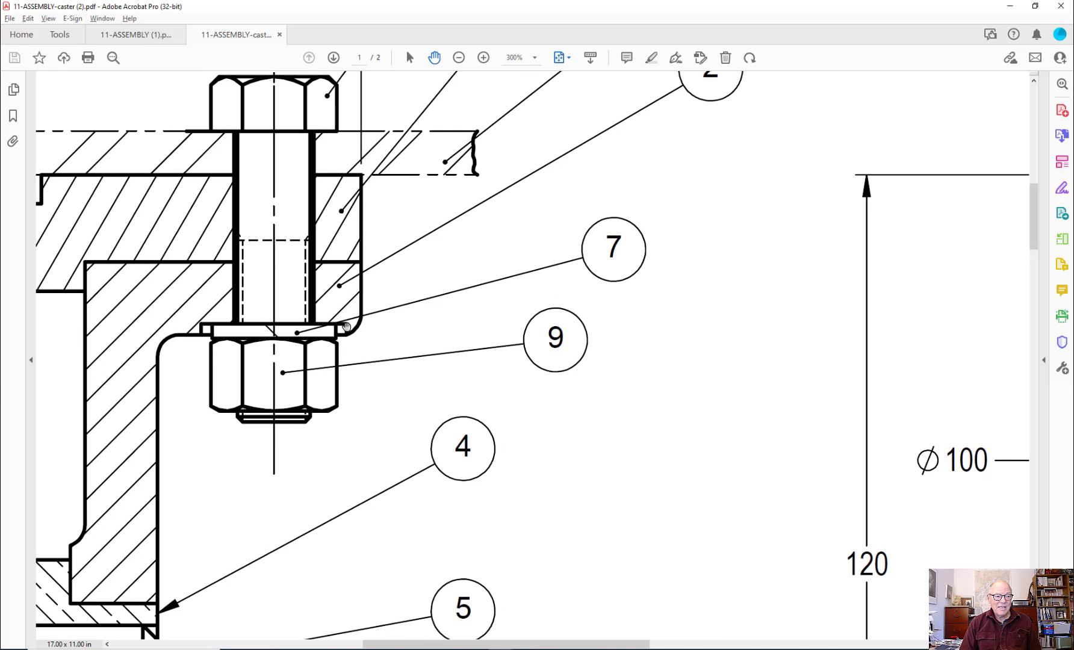
pyautogui.keyDown('ctrl'); pyautogui.scroll(2, 348, 337); pyautogui.keyUp('ctrl')
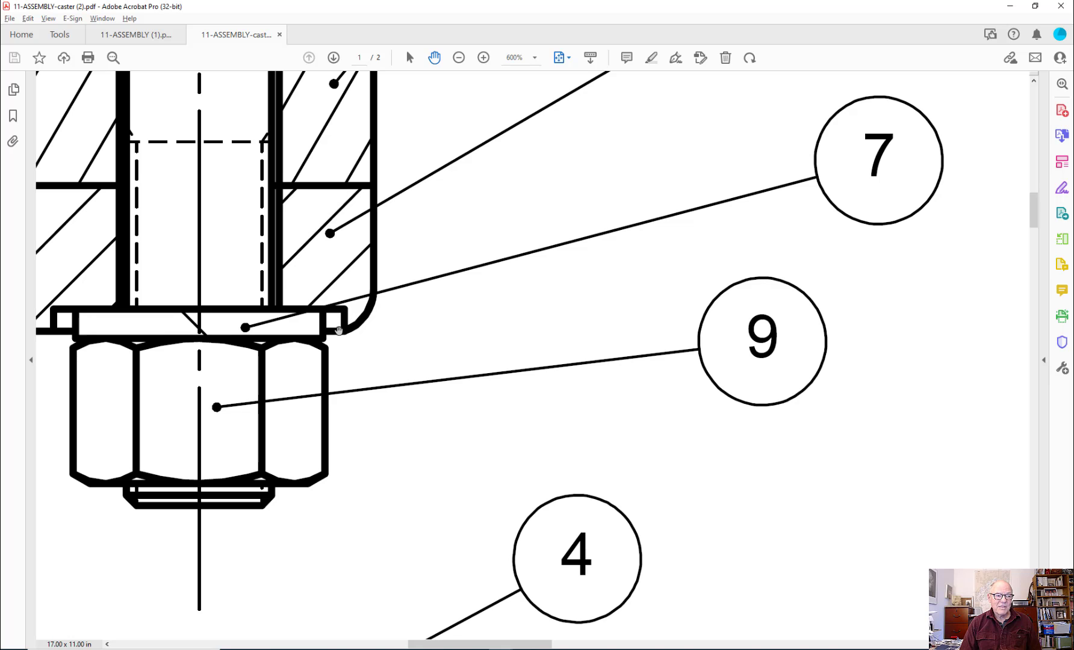
pyautogui.keyDown('ctrl'); pyautogui.scroll(-1, 338, 340); pyautogui.keyUp('ctrl')
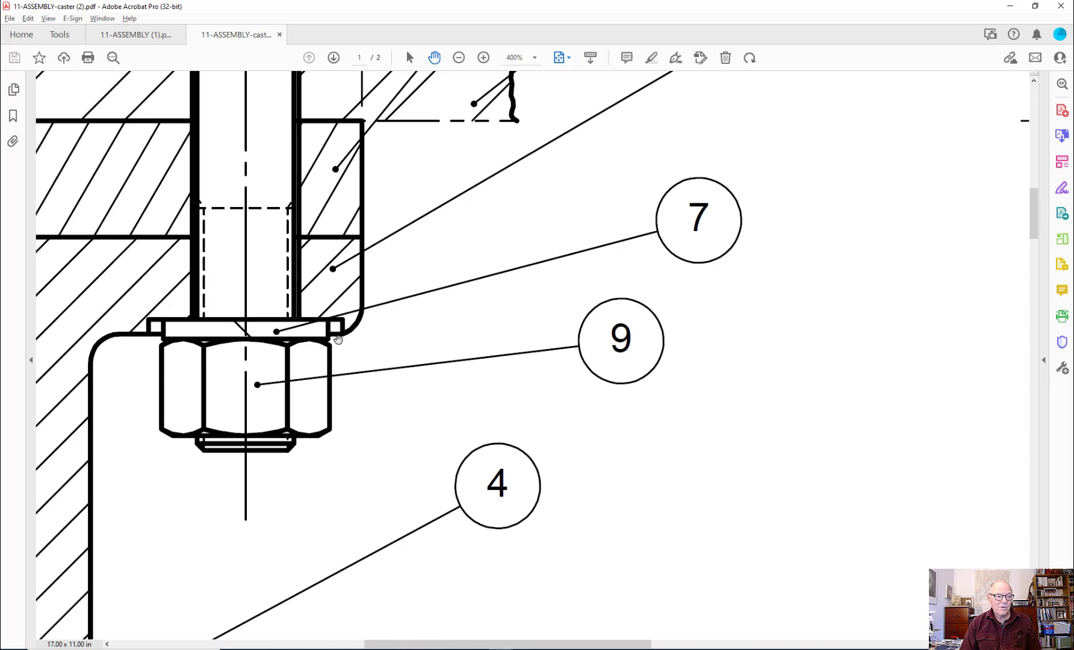
pyautogui.keyDown('ctrl'); pyautogui.scroll(-3, 338, 339); pyautogui.keyUp('ctrl')
# Step: Return to AutoCAD and offset the top plate's lower lines on both sides of the right bolt 10 mm downward
pyautogui.hotkey('alt', 'Tab')
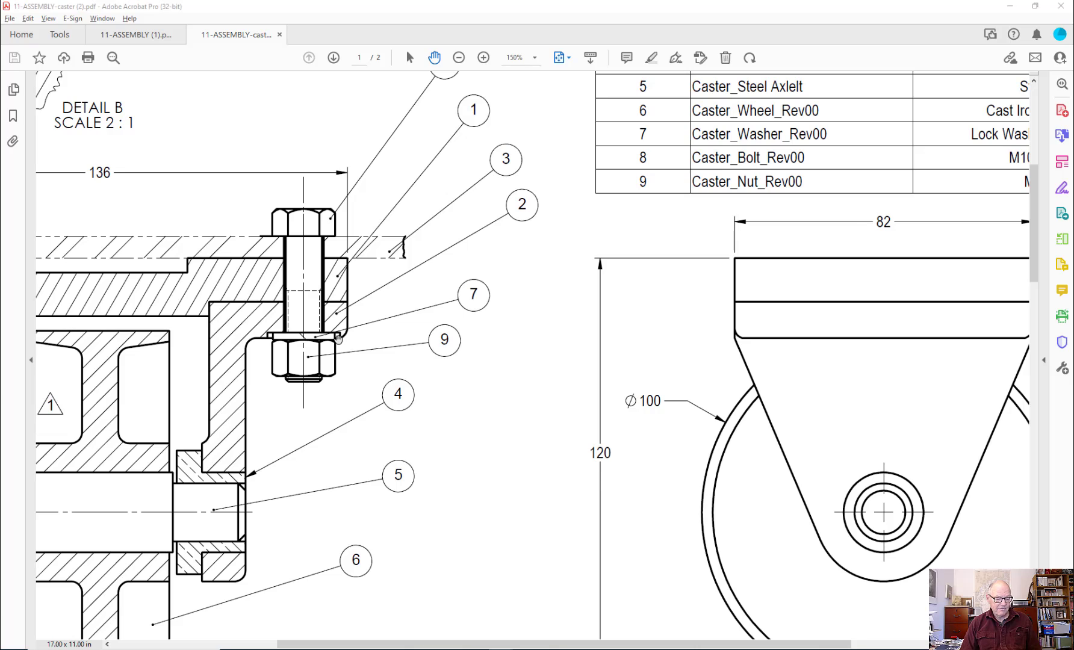
pyautogui.click(338, 340)
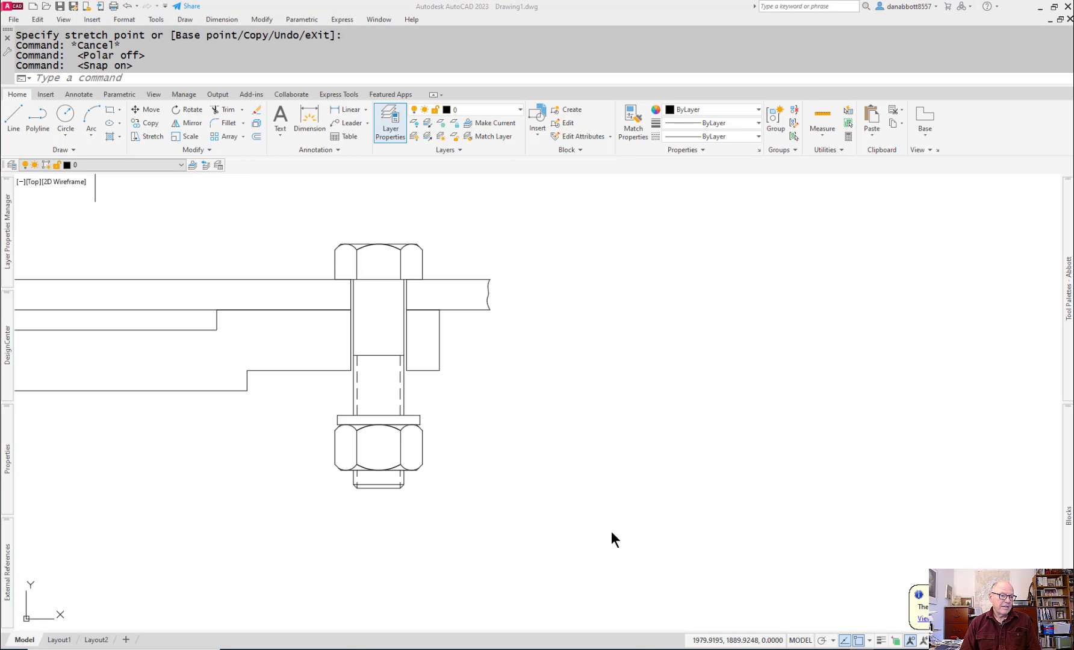
pyautogui.scroll(3, 662, 458)
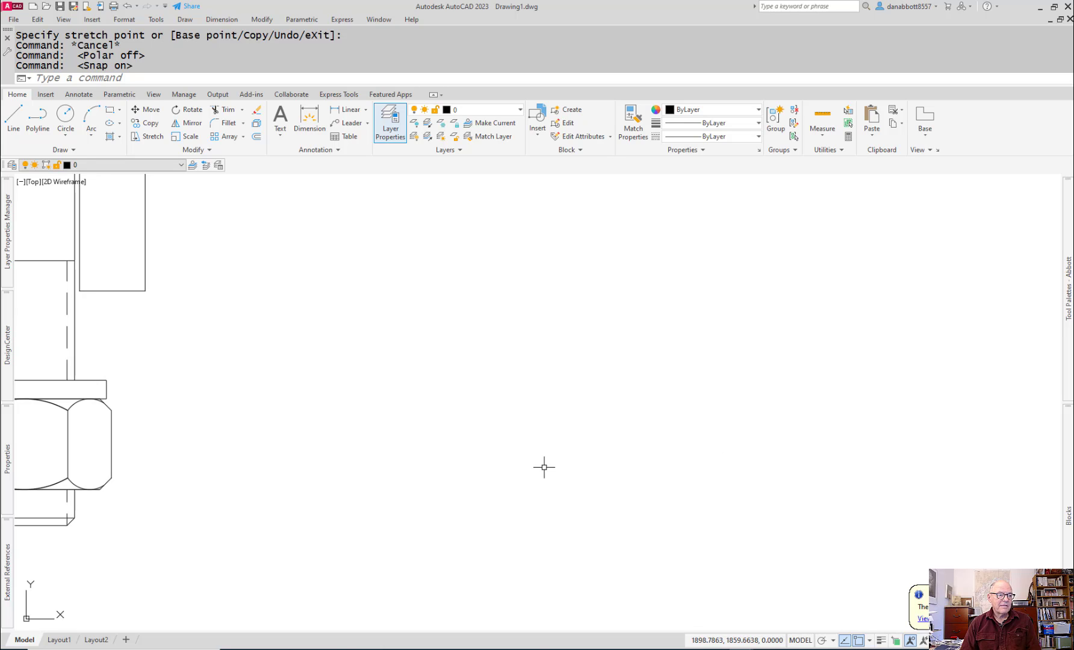
pyautogui.scroll(-6, 412, 473)
pyautogui.scroll(3, 350, 492)
pyautogui.moveTo(350, 492); pyautogui.dragTo(402, 448, button='middle')
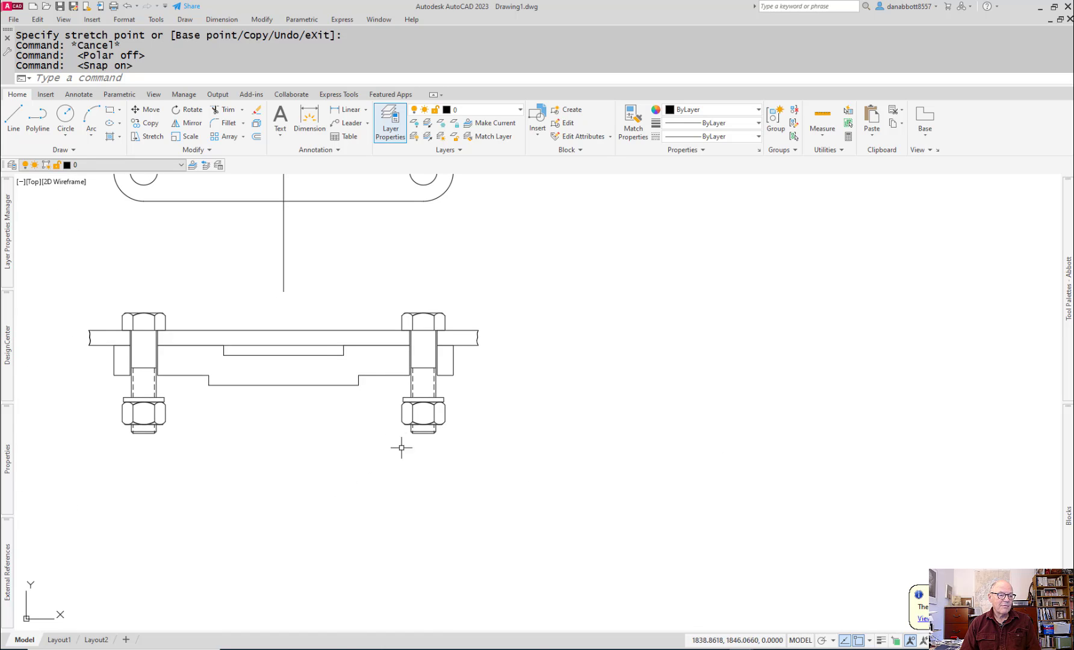
pyautogui.scroll(6, 376, 396)
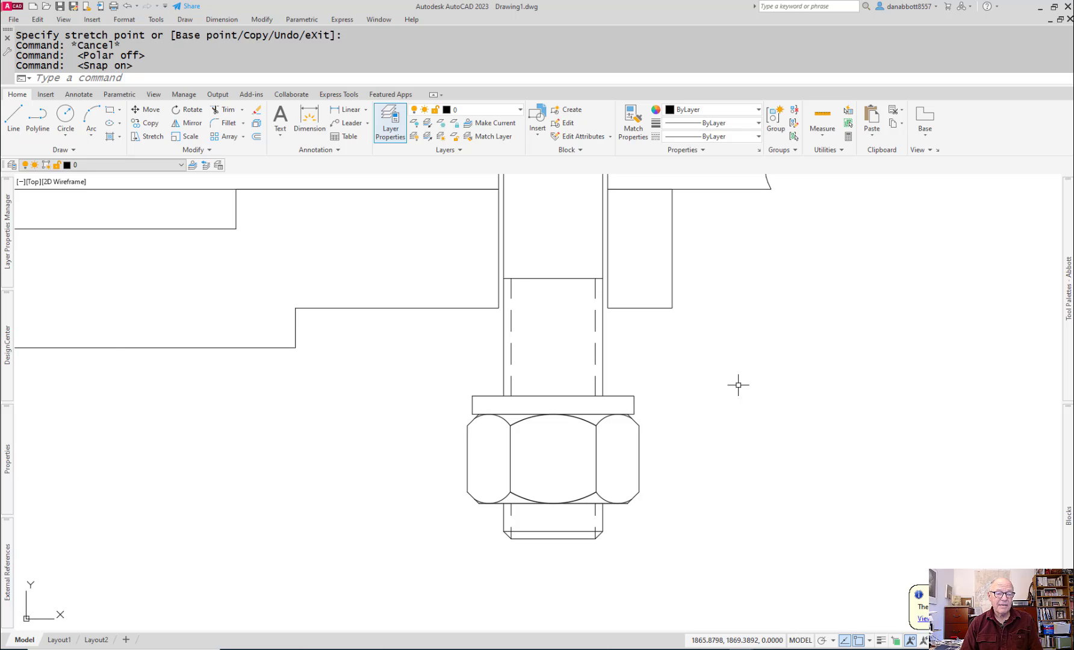
pyautogui.scroll(-3, 738, 385)
pyautogui.moveTo(736, 383)
pyautogui.mouseDown(button='middle')
pyautogui.moveTo(717, 406)
pyautogui.moveTo(624, 405)
pyautogui.mouseUp(button='middle')
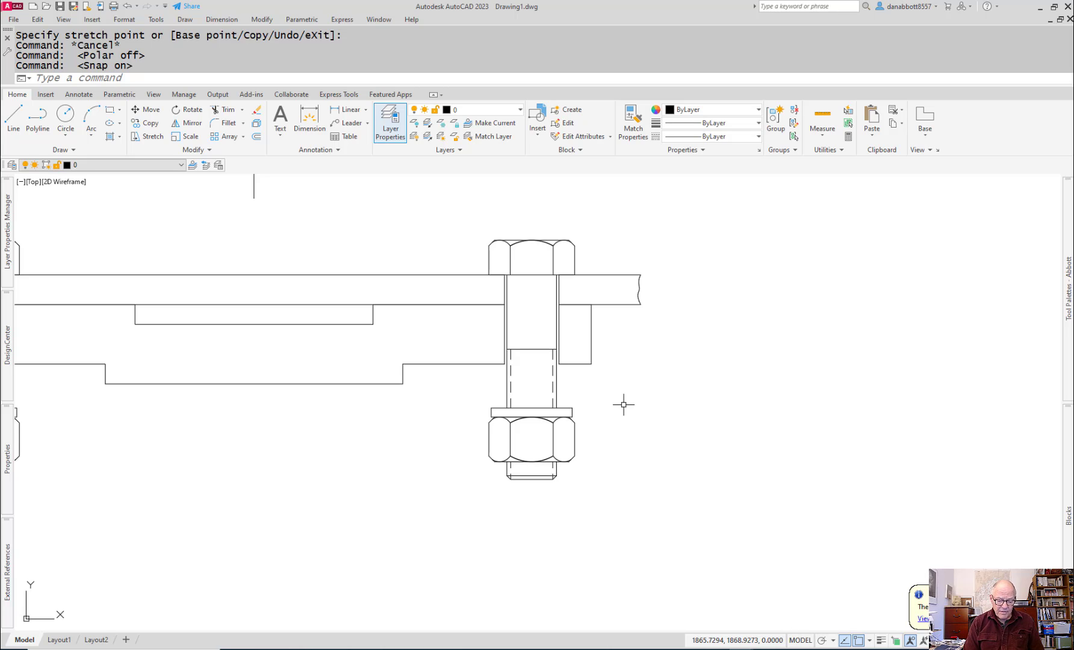
pyautogui.write('o')
pyautogui.press('Return')
pyautogui.write('10')
pyautogui.press('Return')
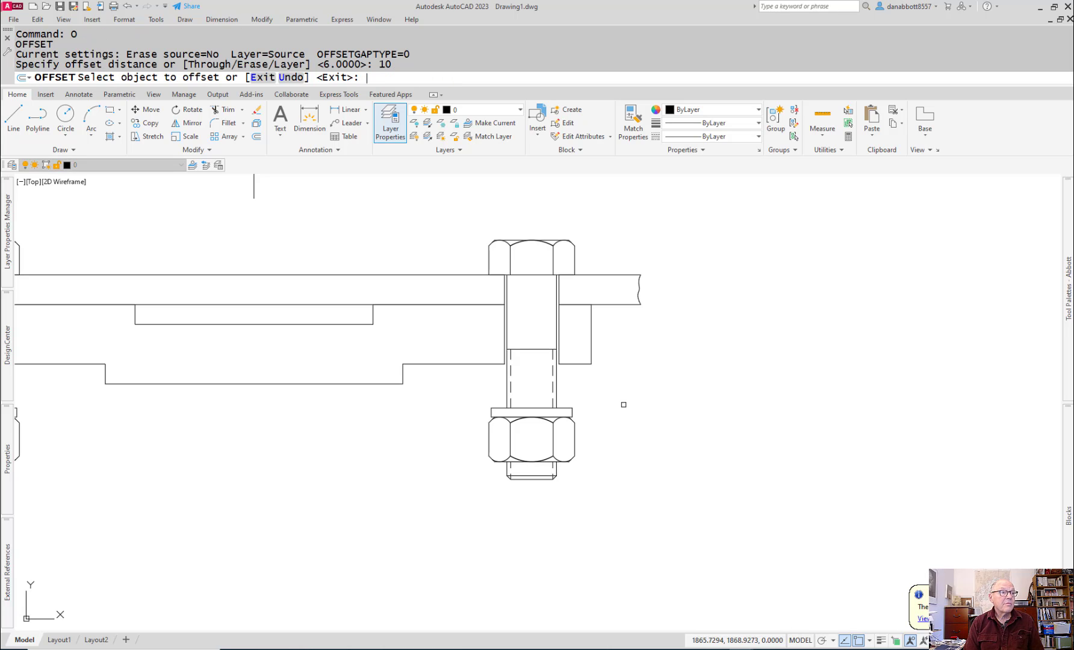
pyautogui.click(556, 386)
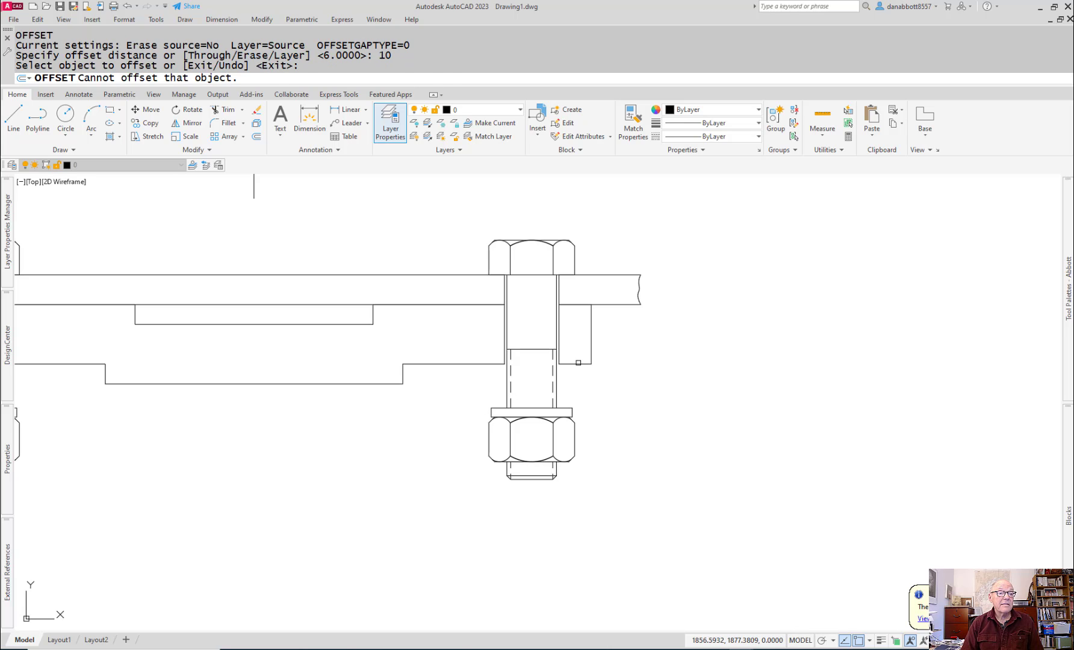
pyautogui.click(592, 351)
pyautogui.click(593, 400)
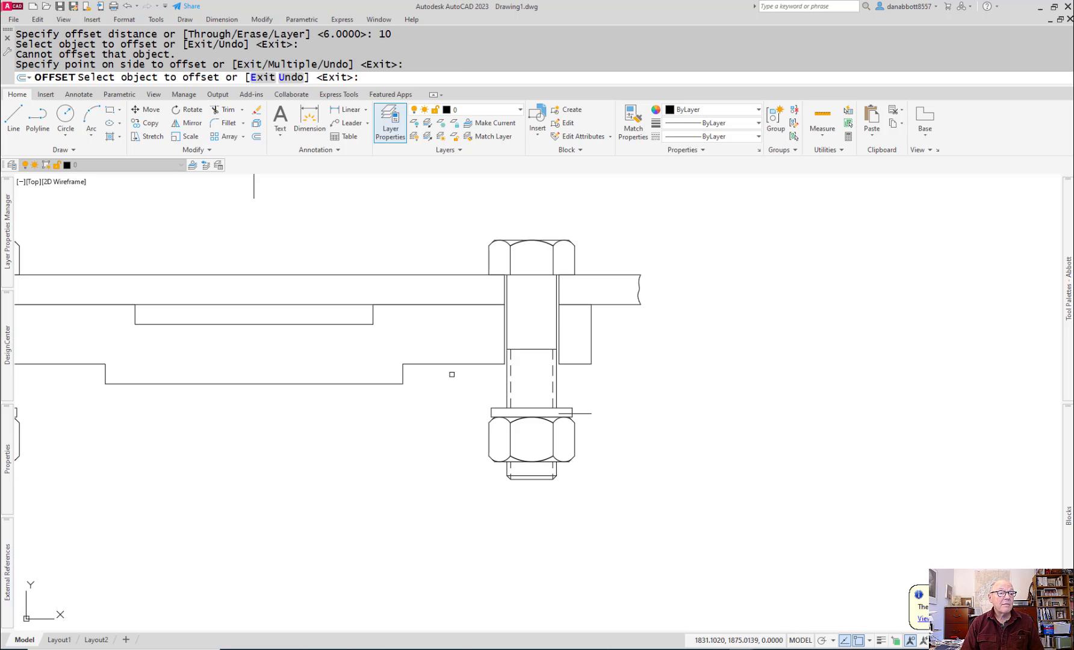
pyautogui.click(440, 365)
pyautogui.click(445, 400)
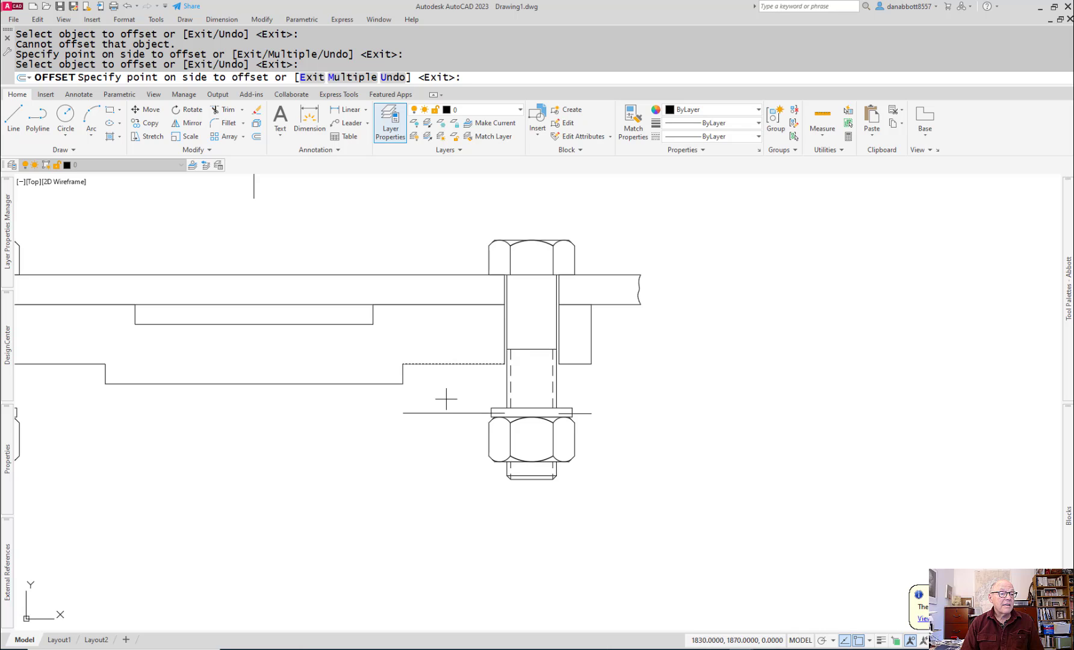
# Step: Offset the short vertical edge of the top plate's right lower step 10 mm to the right
pyautogui.click(400, 375)
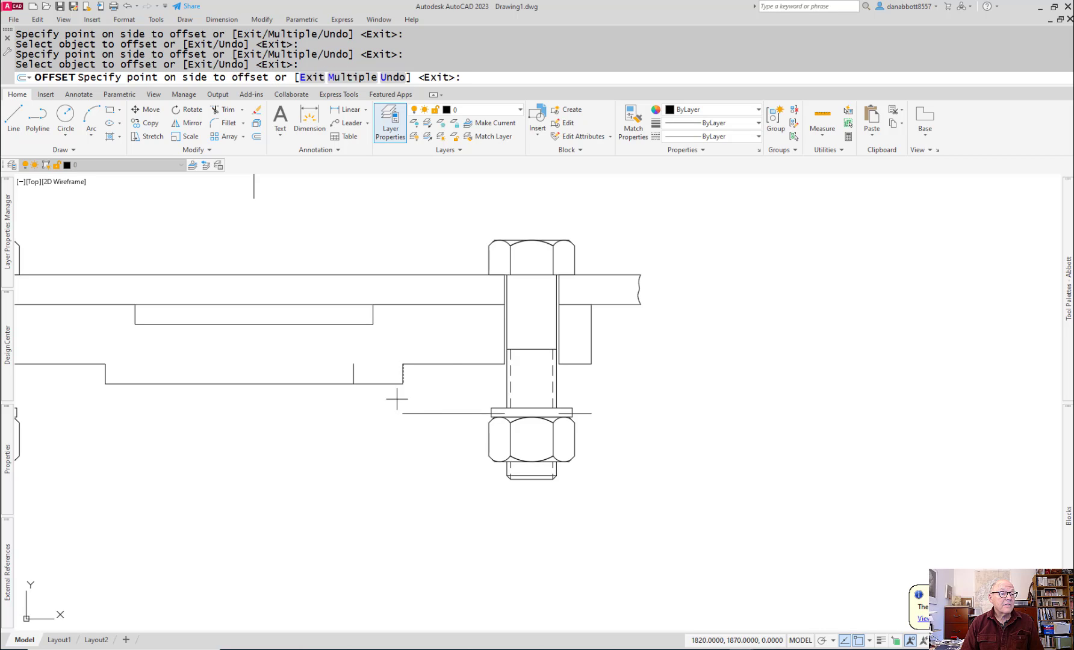
pyautogui.click(455, 451)
pyautogui.press('Escape')
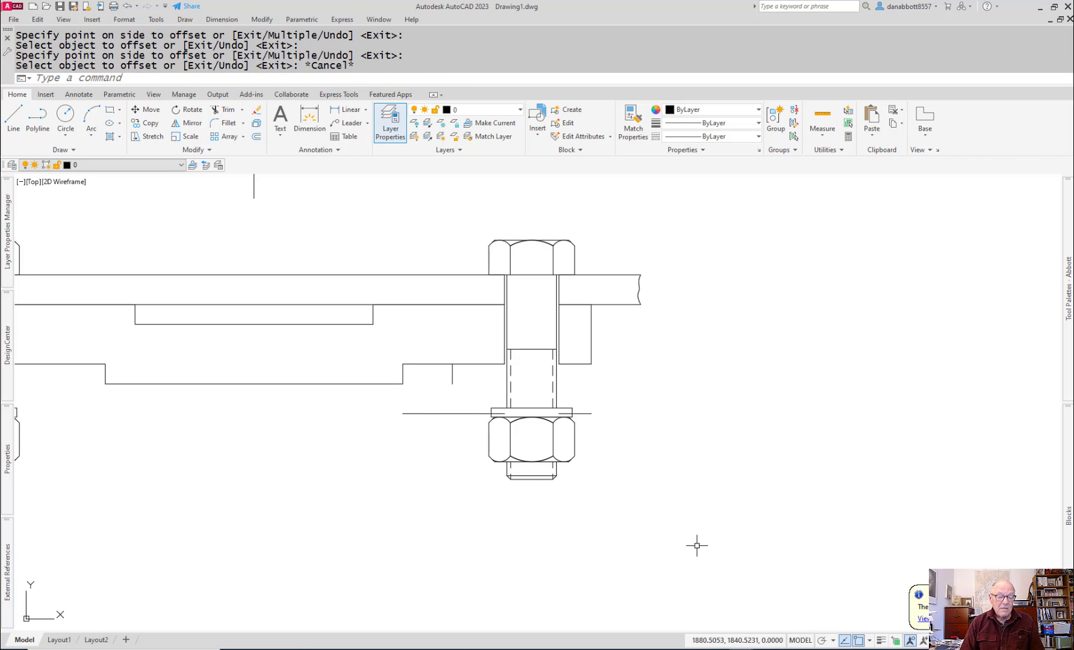
# Step: Turn snap off and stretch the lower end of the offset vertical line straight down to below the bolt's end
pyautogui.press('F9')
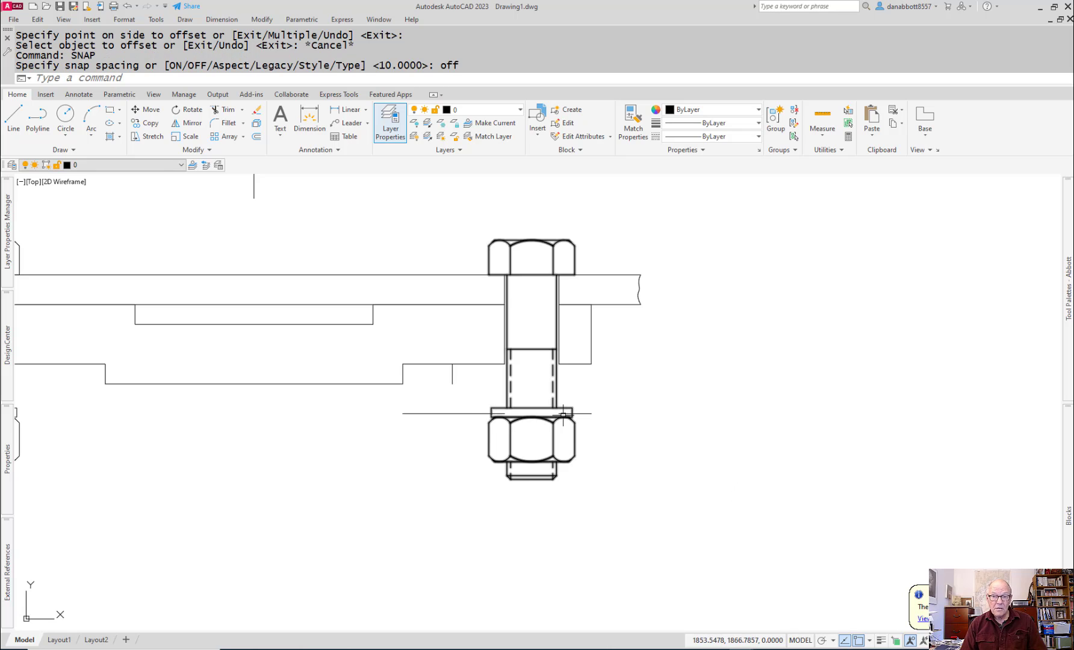
pyautogui.click(452, 377)
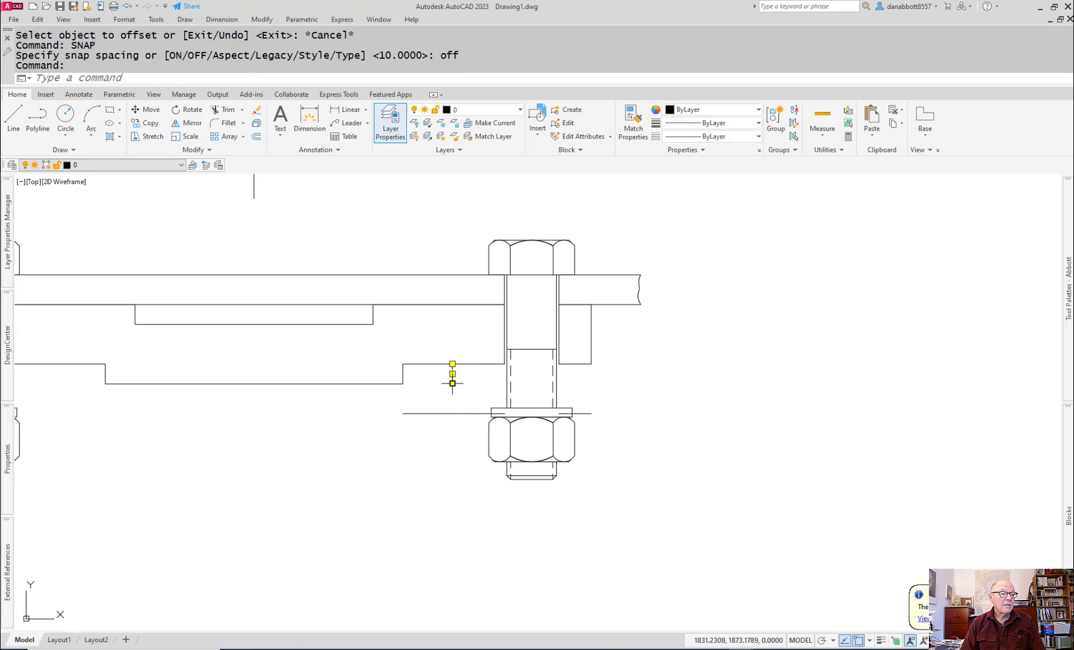
pyautogui.click(452, 384)
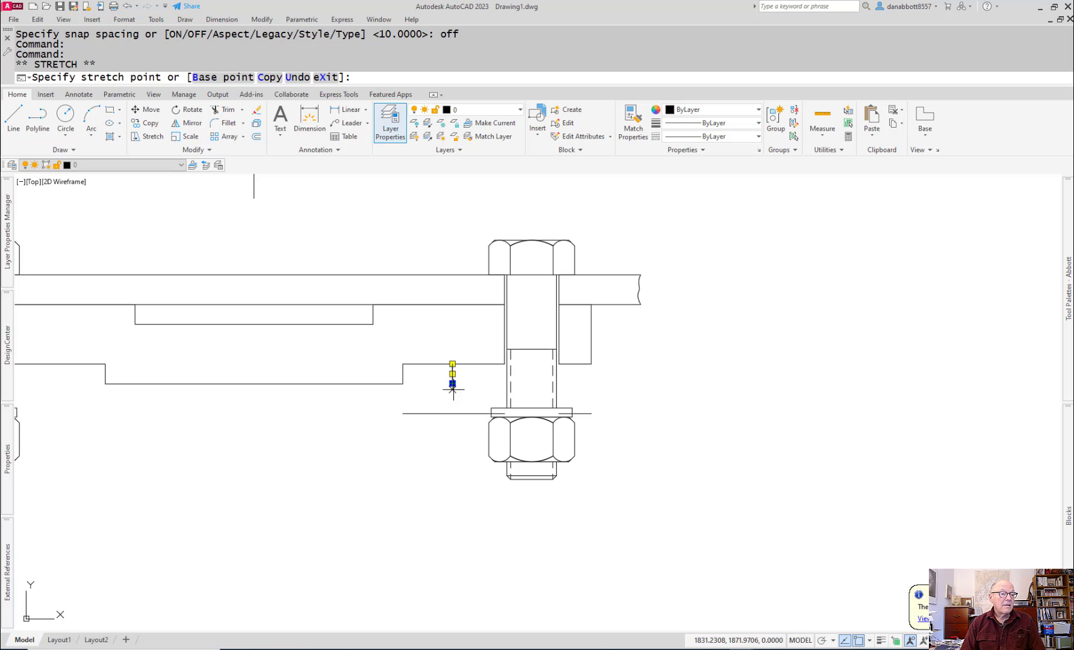
pyautogui.click(449, 560)
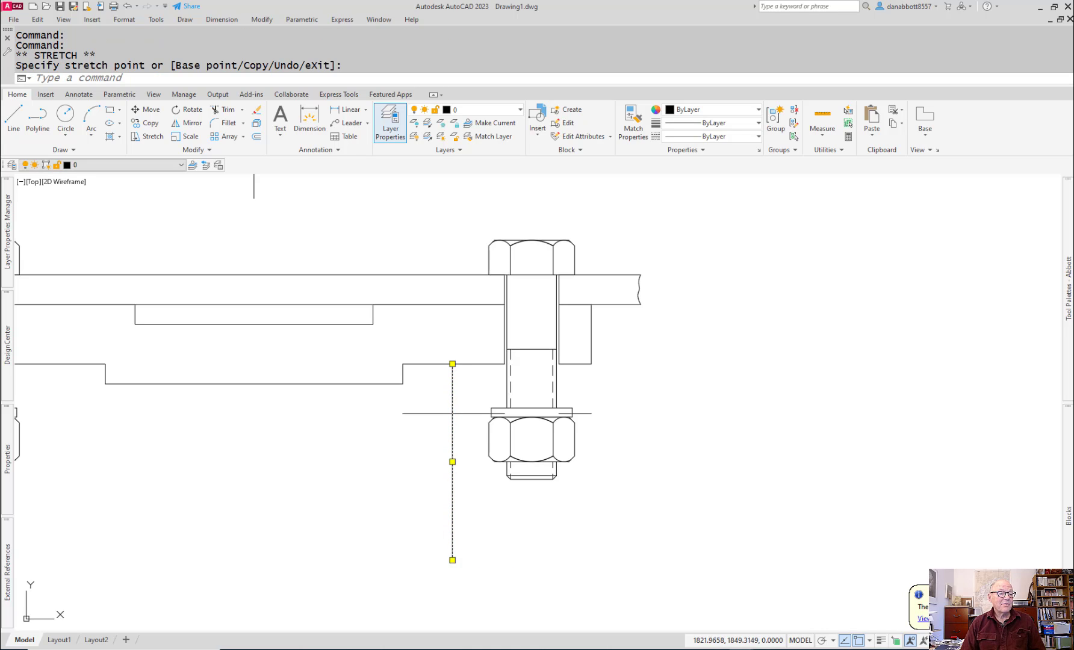
pyautogui.press('Escape')
# Step: Stretch the lower end of the top plate's right step edge down level with the neighbouring vertical line's end
pyautogui.click(403, 373)
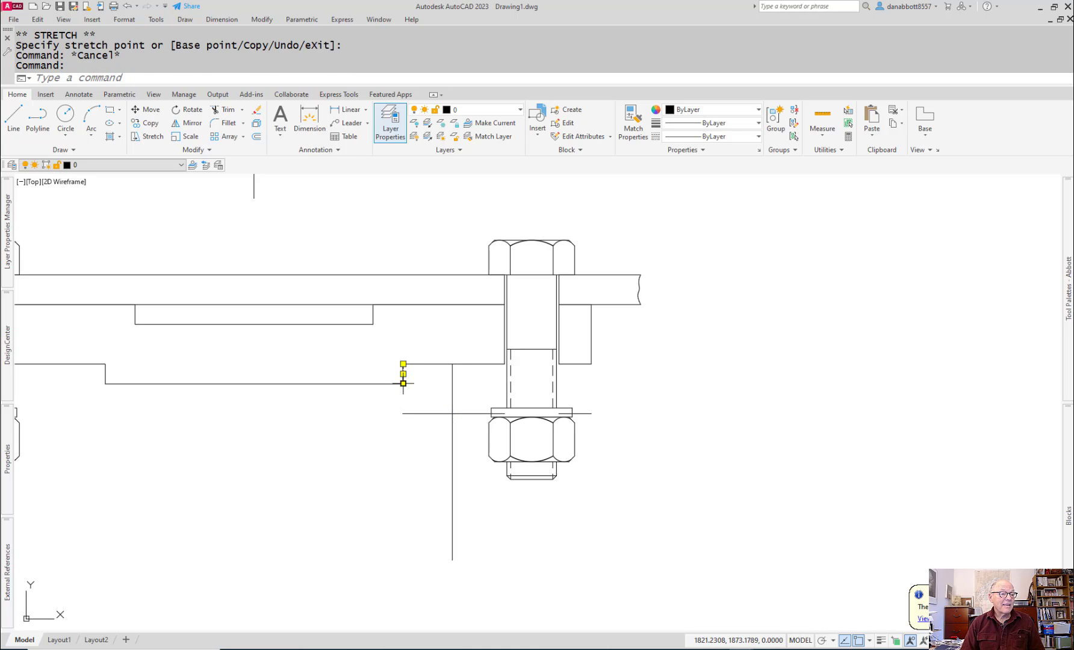
pyautogui.click(404, 383)
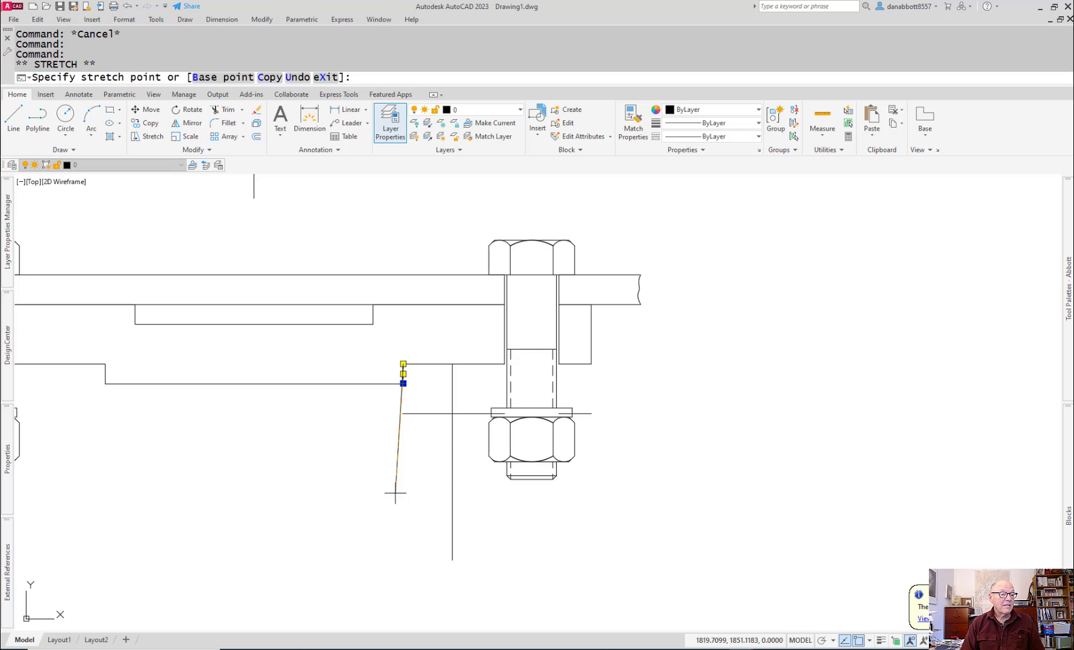
pyautogui.click(403, 560)
pyautogui.press('Escape')
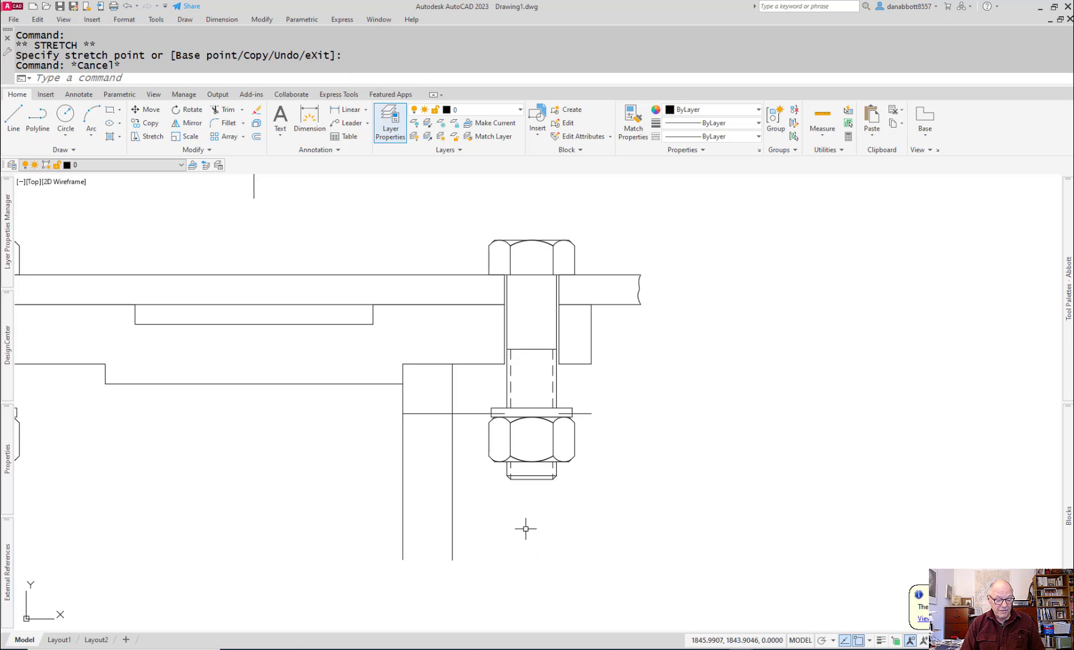
# Step: Use Fillet to join the offset horizontal line and the outer vertical support line in a sharp corner
pyautogui.write('F')
pyautogui.press('Return')
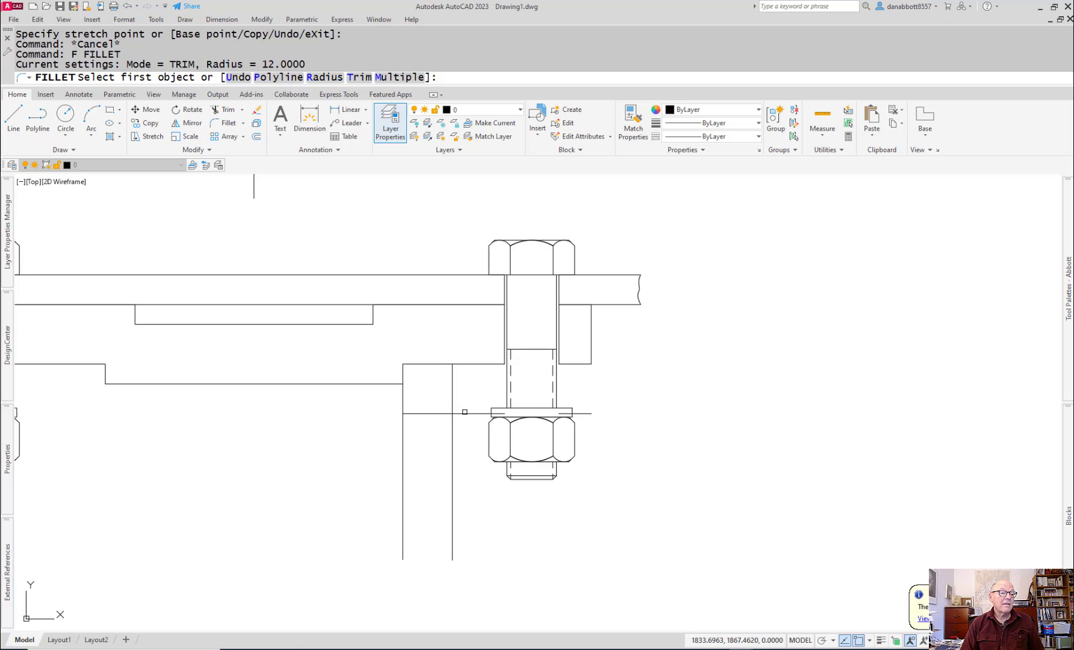
pyautogui.click(463, 413)
pyautogui.click(452, 422)
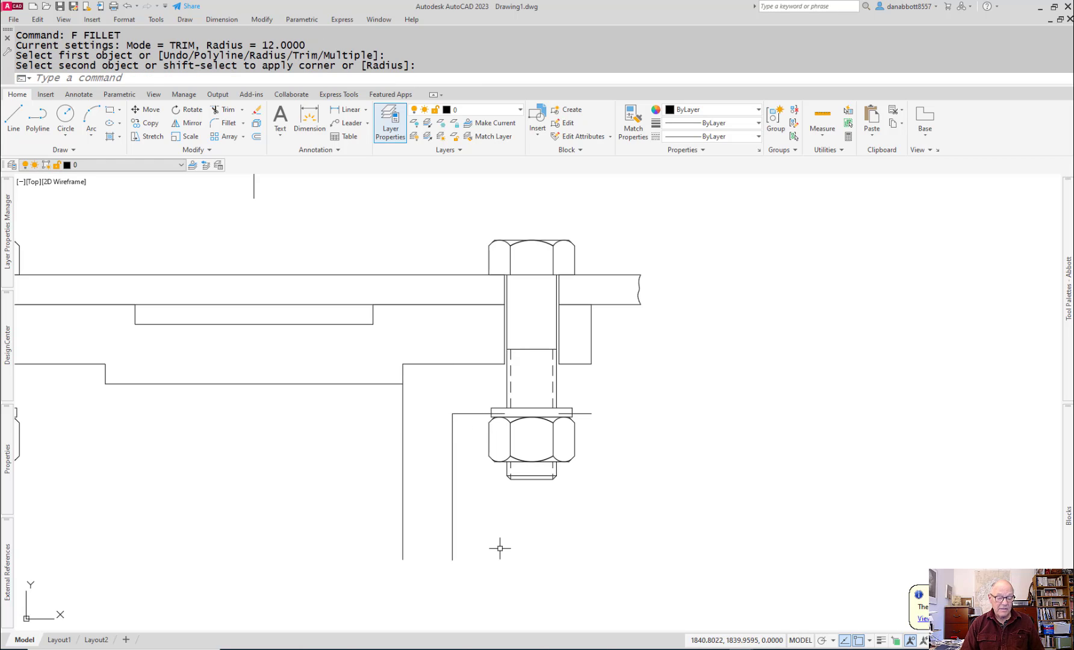
# Step: Fillet the inner corner between the axle support's vertical line and the horizontal flange line with a 3 mm radius
pyautogui.write('F')
pyautogui.press('Return')
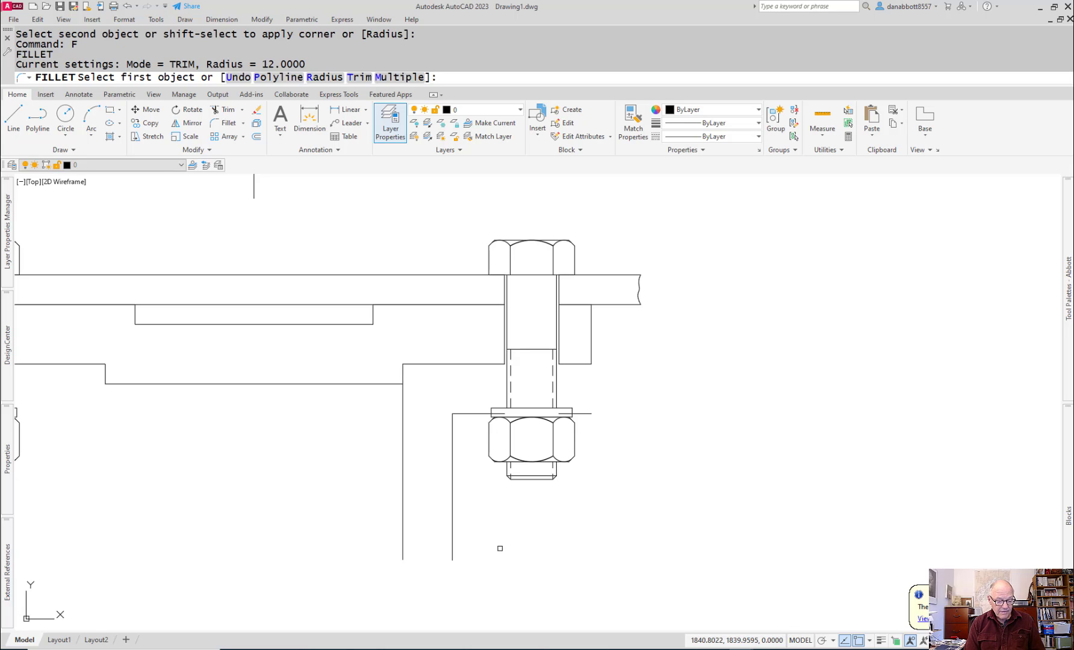
pyautogui.write('r')
pyautogui.press('Return')
pyautogui.write('3')
pyautogui.press('Return')
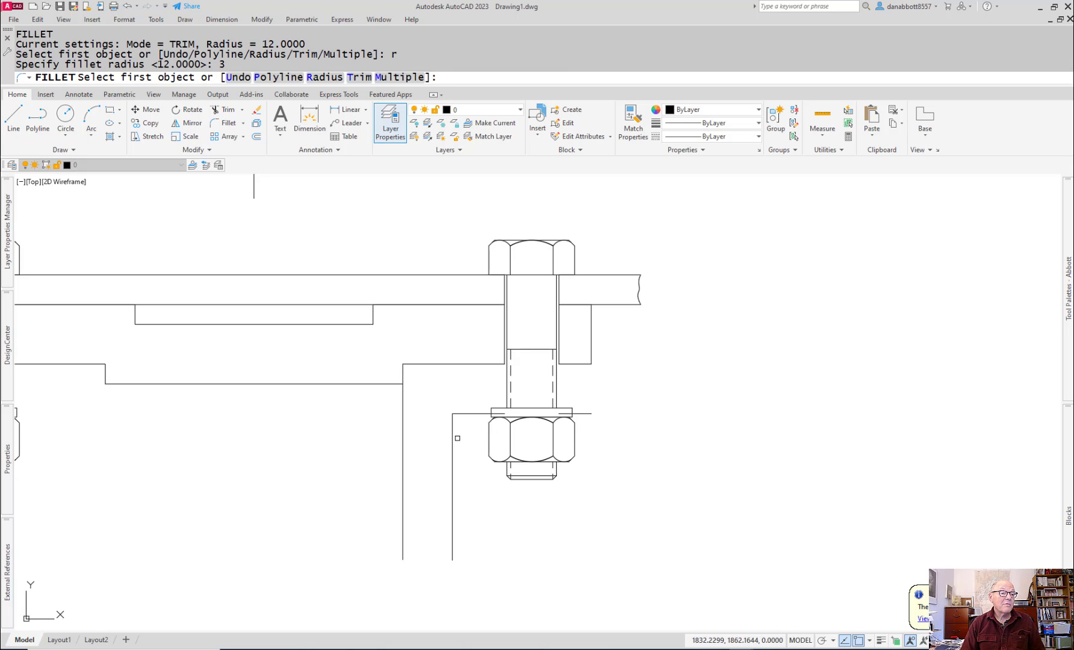
pyautogui.click(454, 441)
pyautogui.click(460, 414)
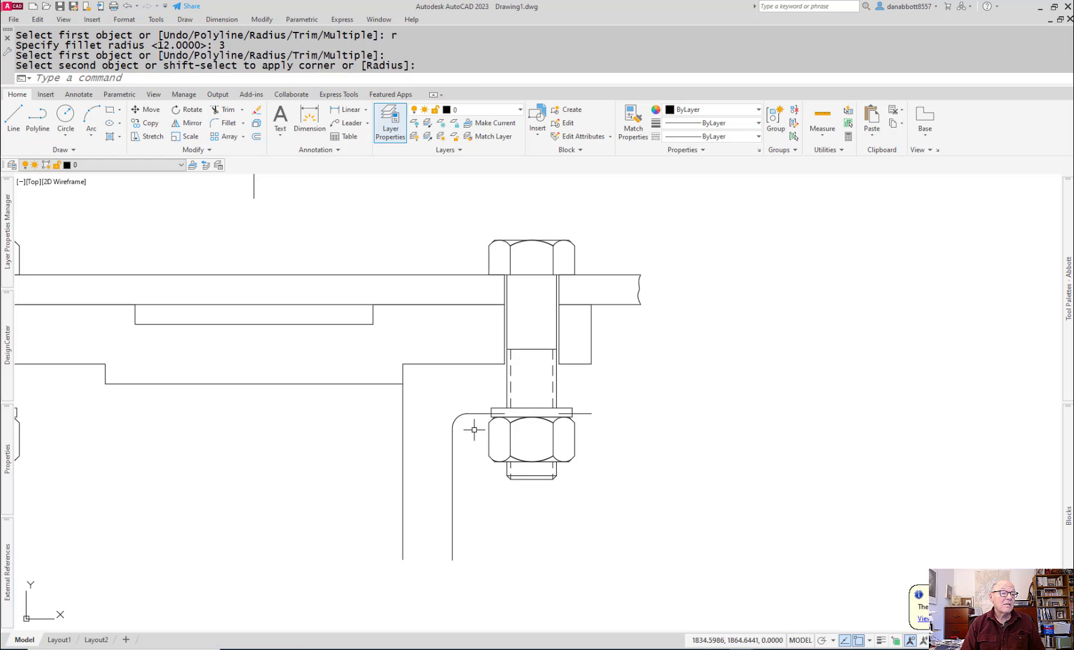
pyautogui.press('Escape')
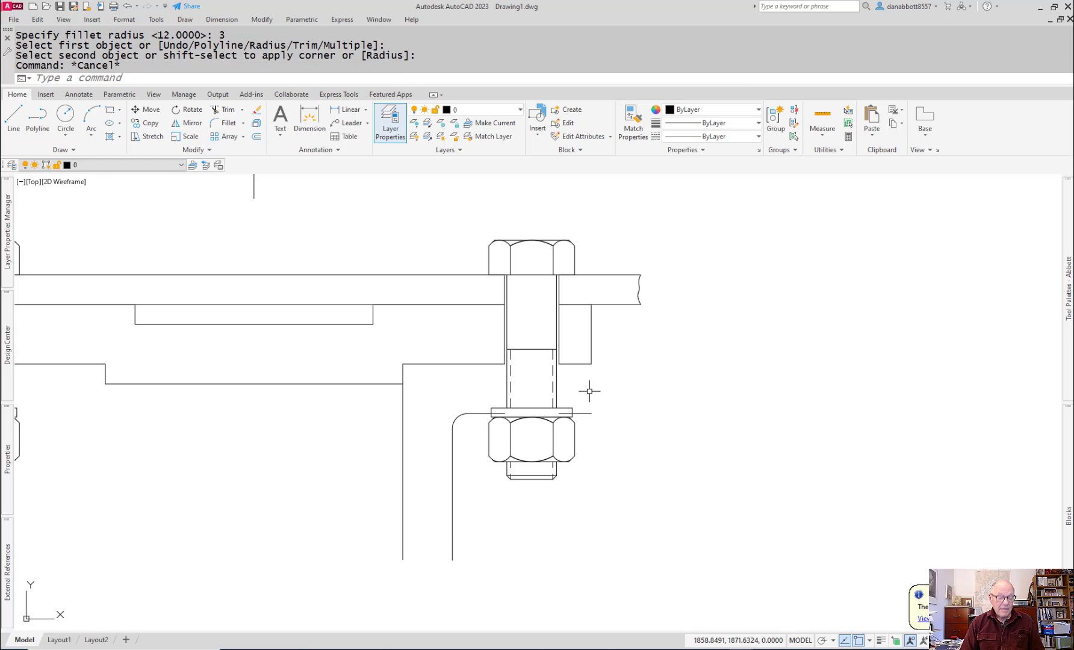
# Step: Stretch the lower end of the outer right vertical edge down to the right end of the flange's bottom line
pyautogui.press('Escape')
pyautogui.click(591, 355)
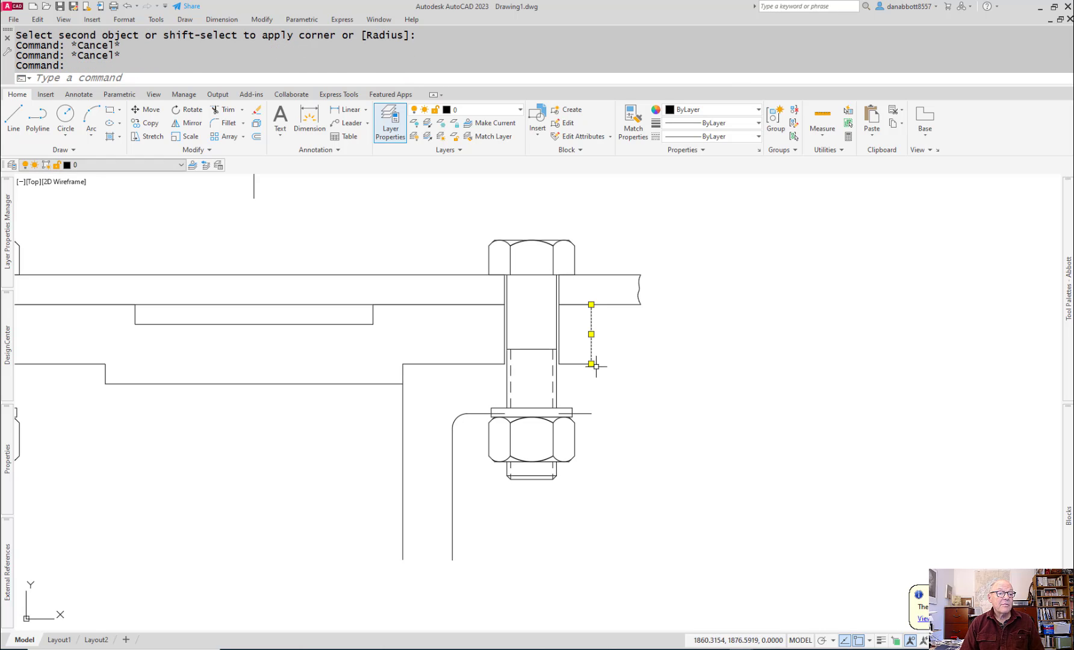
pyautogui.click(591, 363)
pyautogui.click(591, 413)
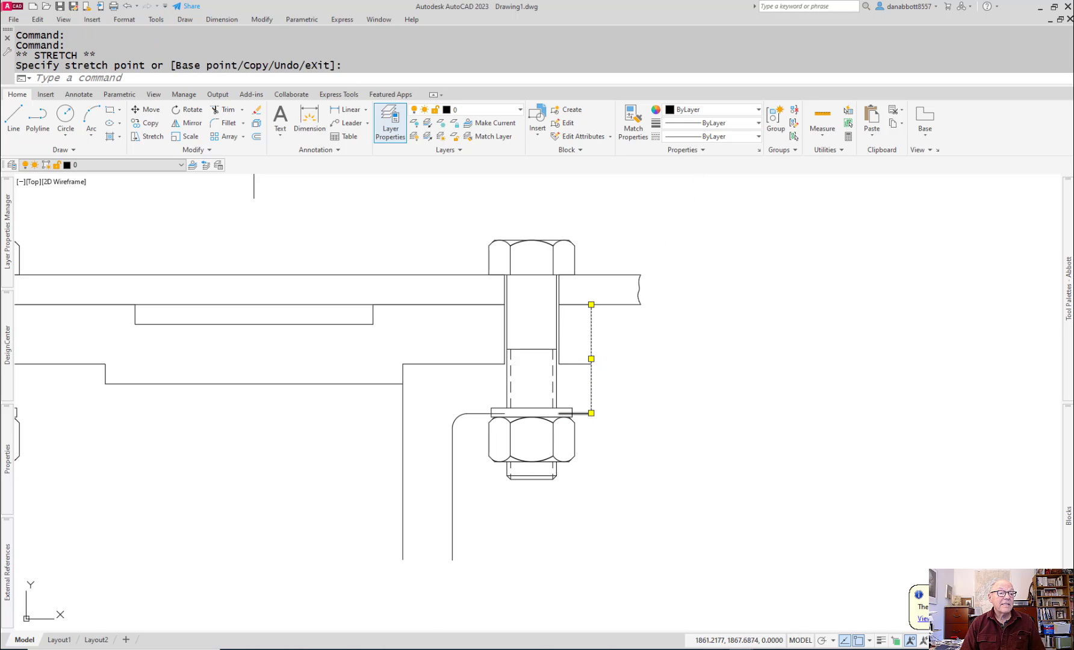
pyautogui.press('Escape')
# Step: Trim both portions of the flange's bottom line that lie inside the right bolt's washer
pyautogui.scroll(6, 561, 402)
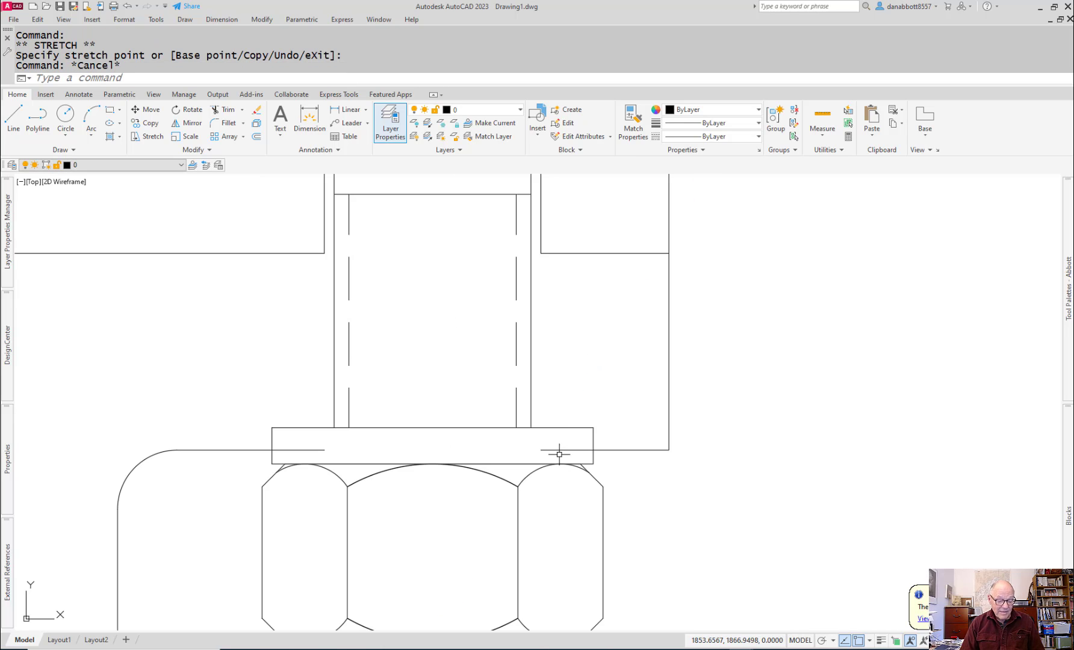
pyautogui.write('tr')
pyautogui.press('Return')
pyautogui.click(559, 451)
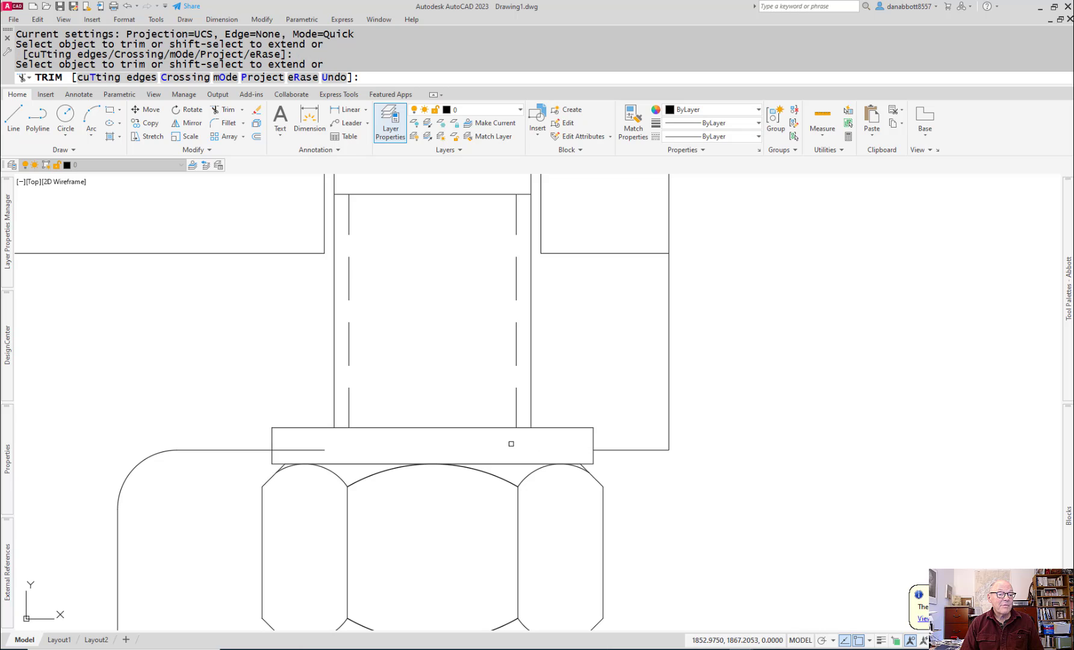
pyautogui.click(344, 438)
pyautogui.click(321, 450)
pyautogui.press('Escape')
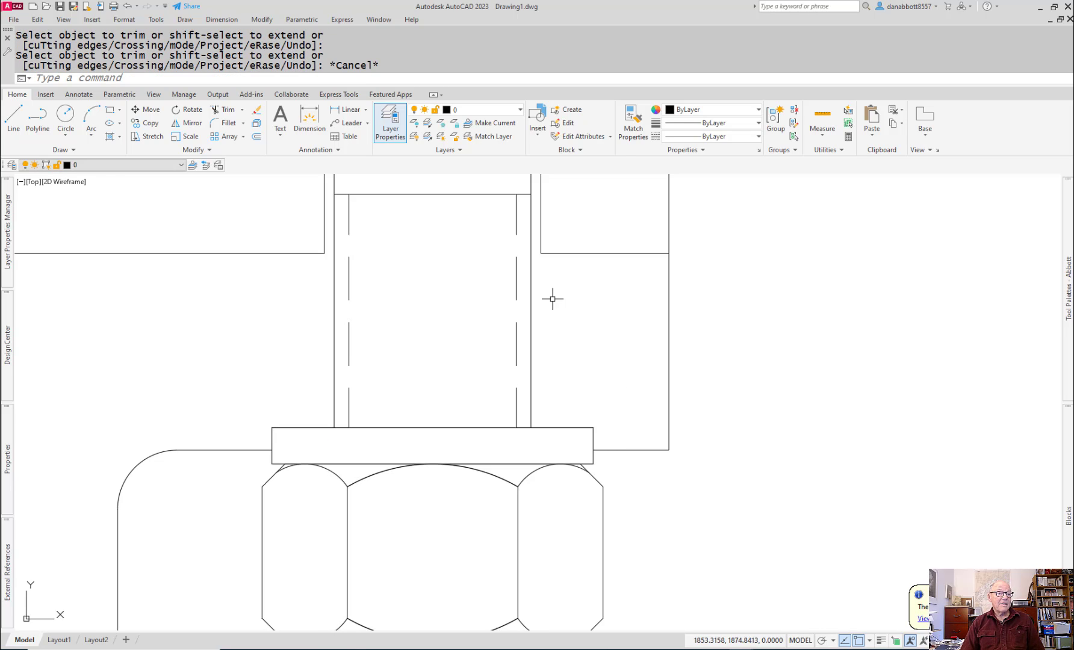
# Step: Stretch the two bolt-hole lines beside the right bolt's shank down to the top of the washer
pyautogui.scroll(3, 553, 300)
pyautogui.scroll(-3, 552, 300)
pyautogui.scroll(-2, 551, 245)
pyautogui.press('Escape')
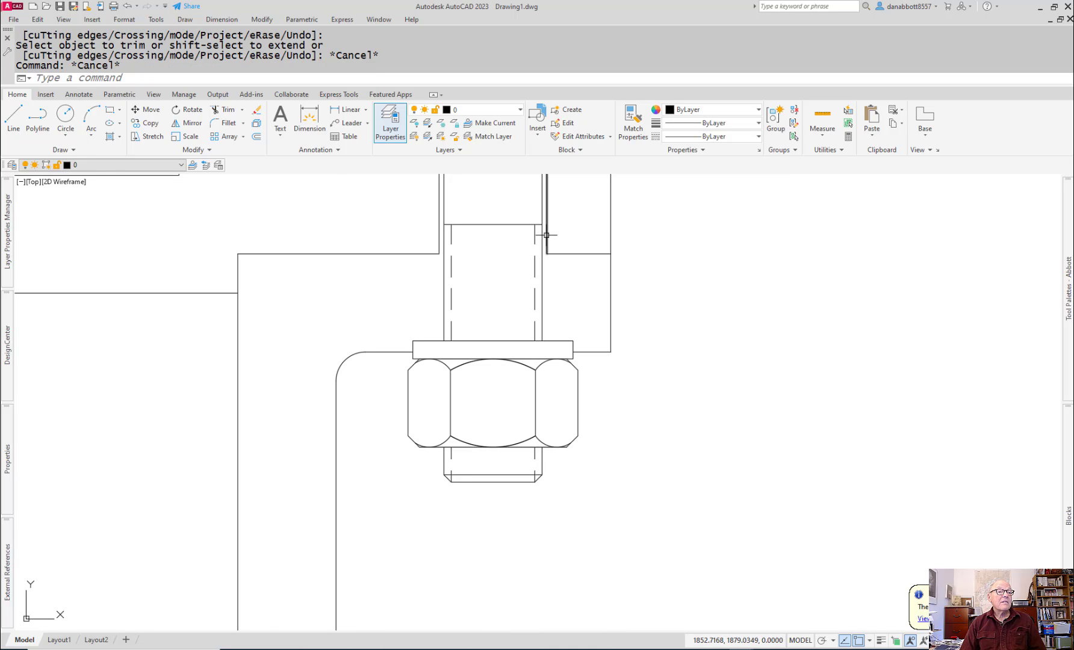
pyautogui.click(545, 235)
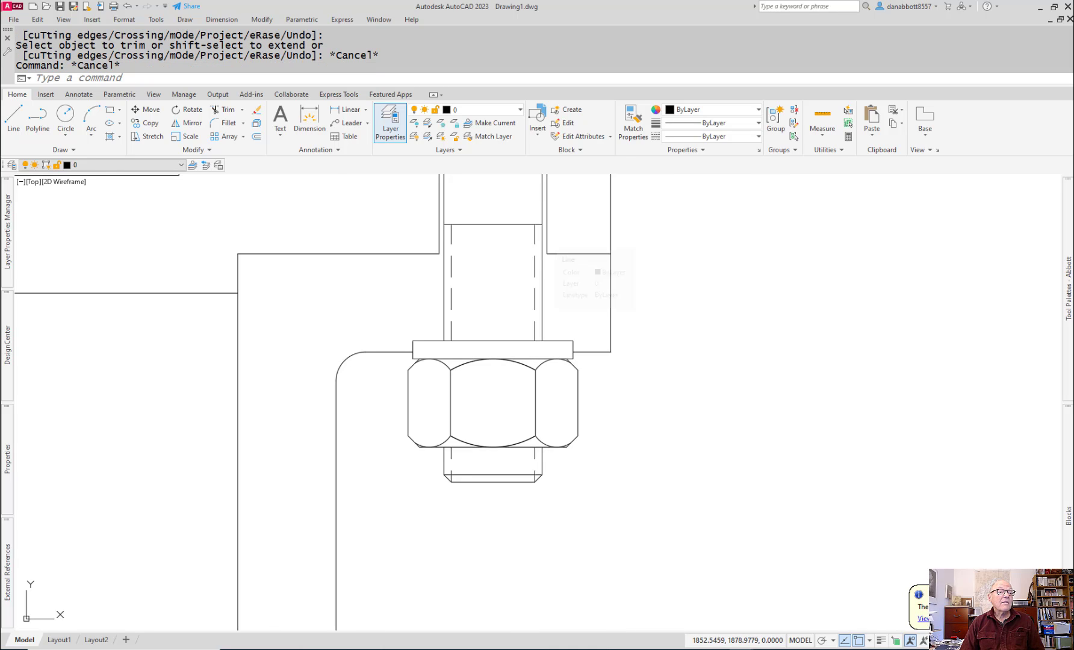
pyautogui.click(547, 253)
pyautogui.click(547, 341)
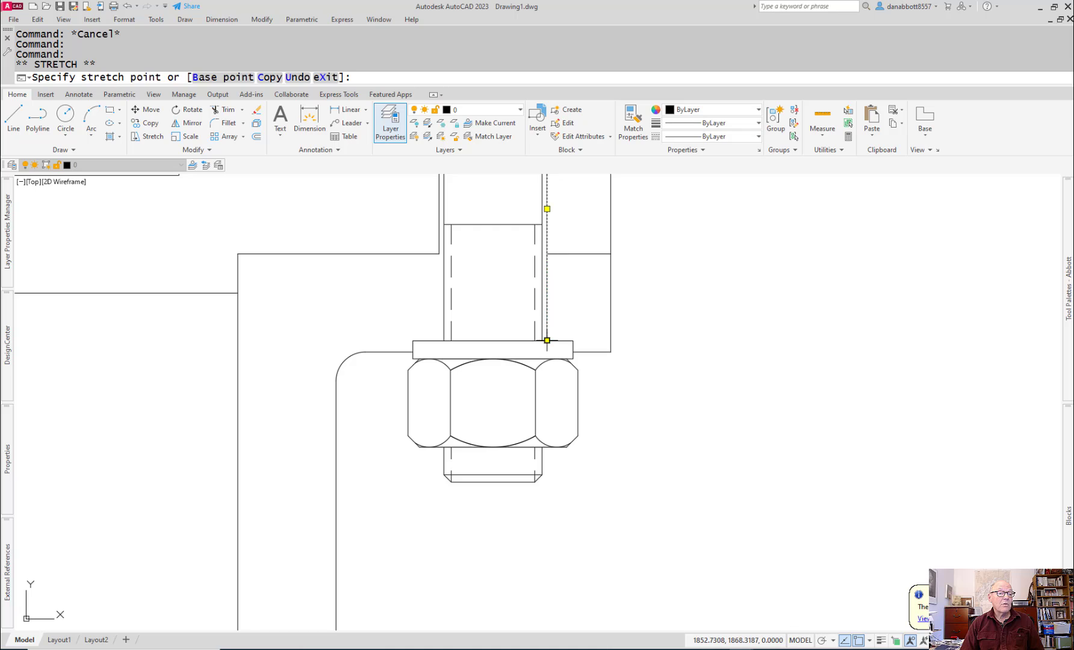
pyautogui.press('Escape')
pyautogui.click(439, 236)
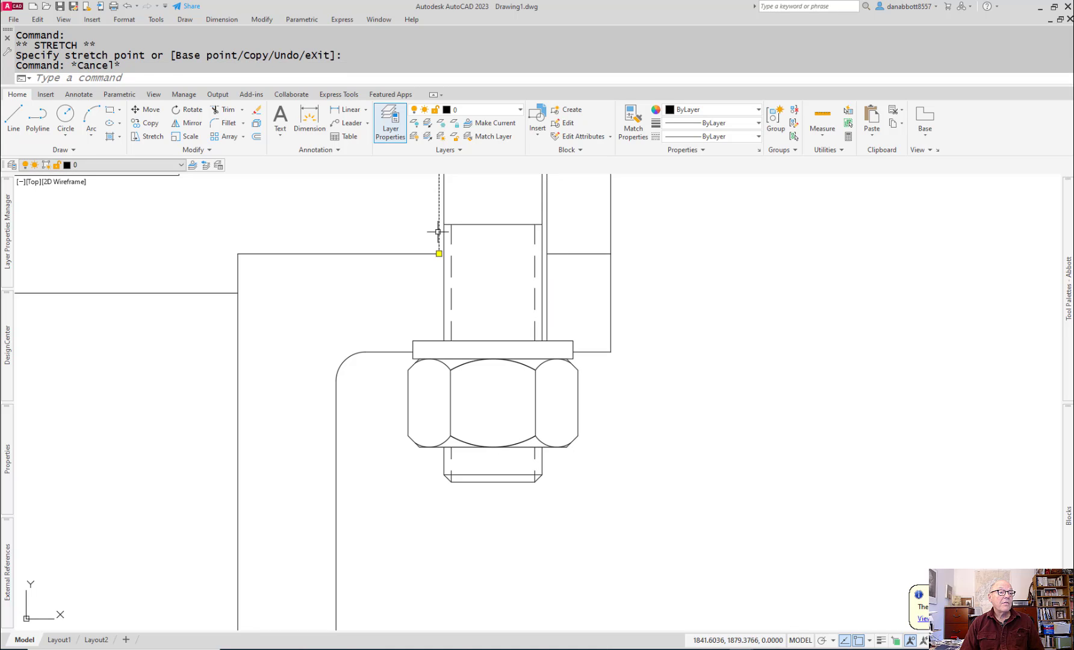
pyautogui.click(439, 253)
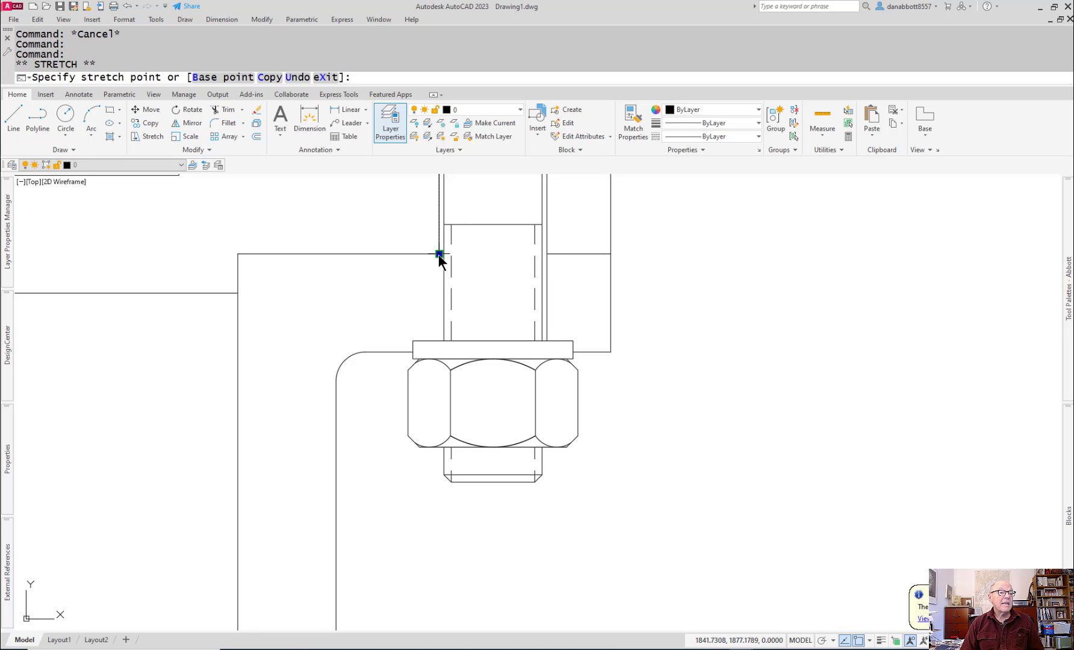
pyautogui.click(439, 341)
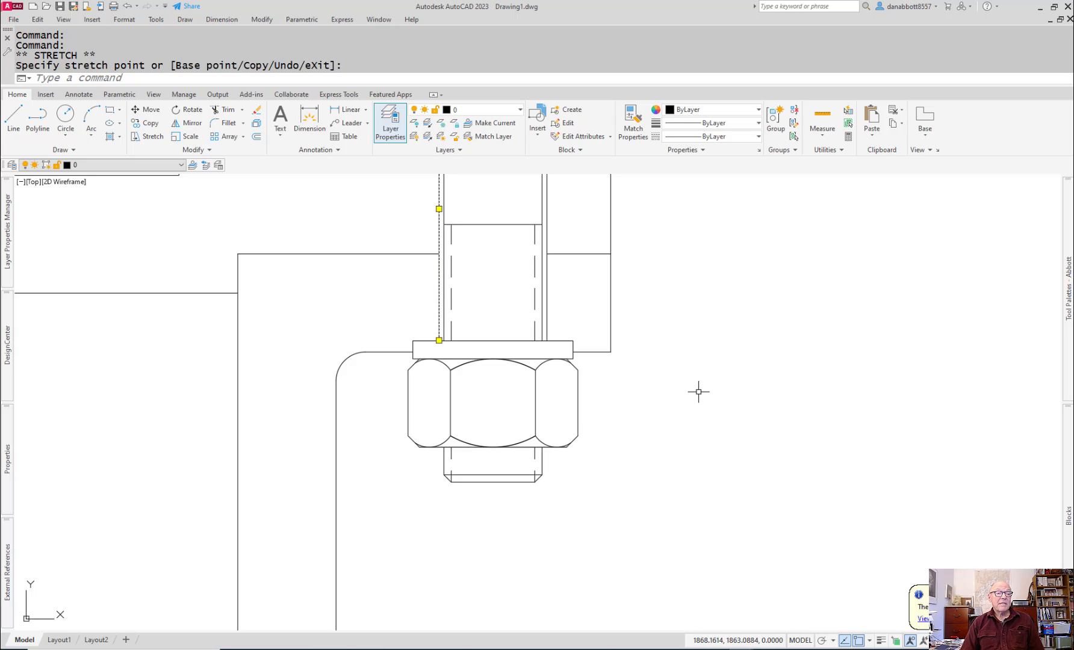
pyautogui.press('Escape')
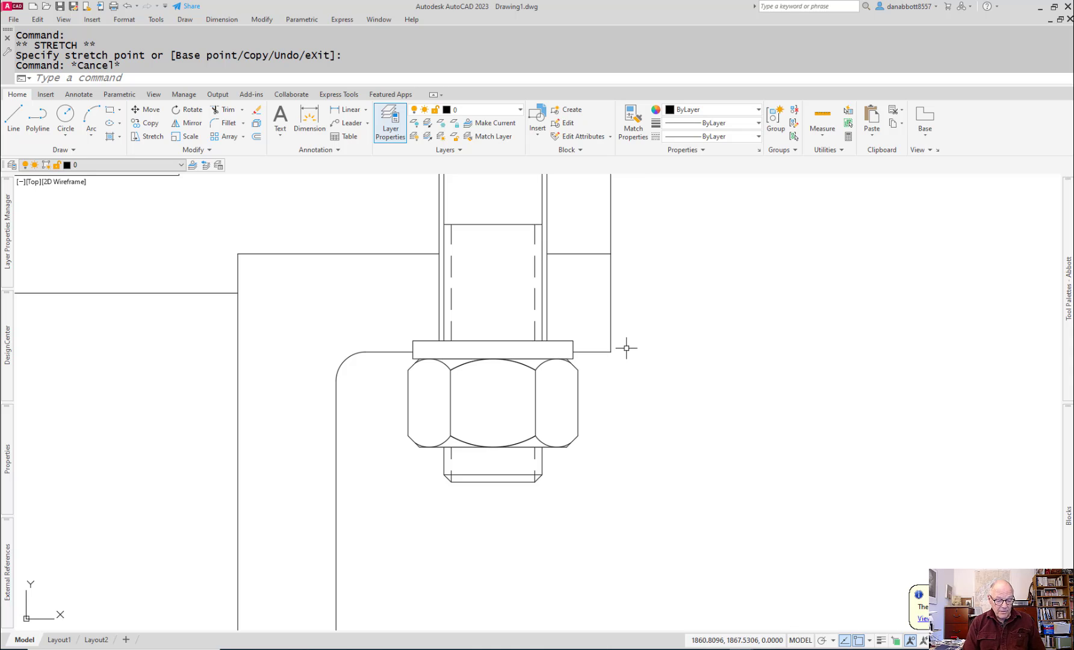
# Step: Fillet the outer lower corner of the axle support's flange with a 3 mm radius
pyautogui.write('f')
pyautogui.press('Return')
pyautogui.write('r')
pyautogui.press('Return')
pyautogui.write('3')
pyautogui.press('Return')
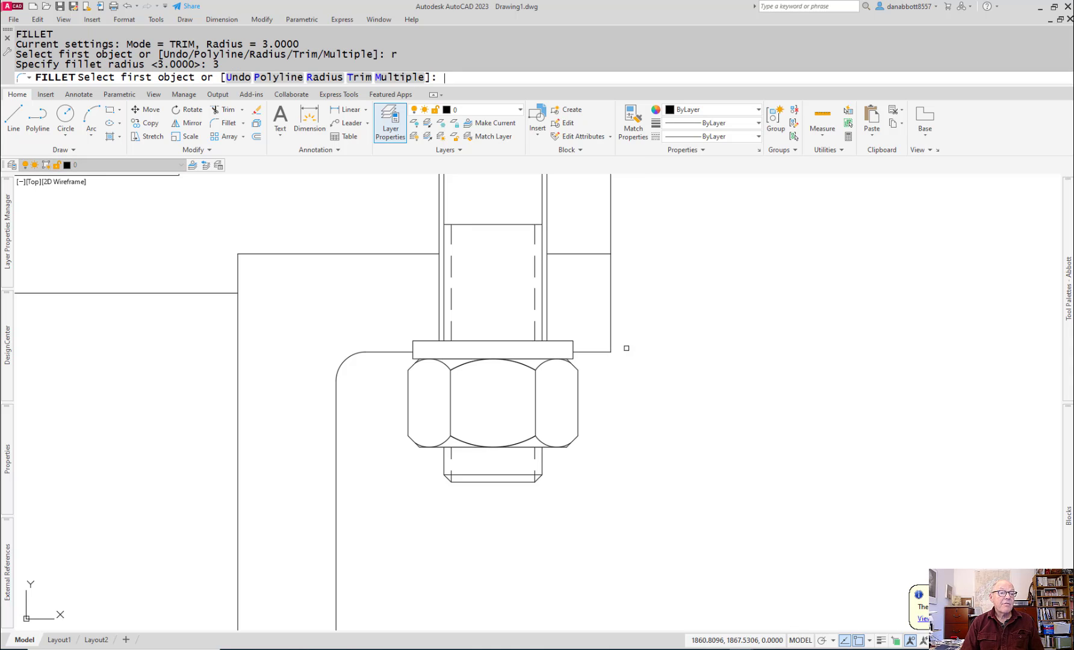
pyautogui.click(591, 351)
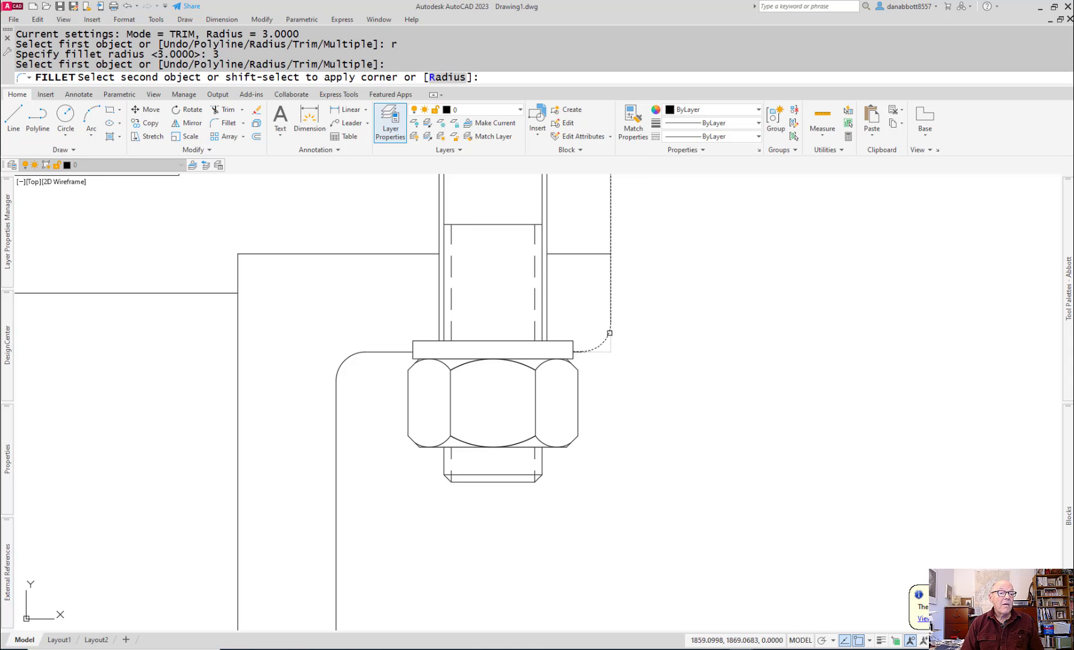
pyautogui.click(610, 336)
pyautogui.press('Escape')
# Step: Offset the flange's bottom line left of the washer 48 mm downward
pyautogui.scroll(-3, 711, 371)
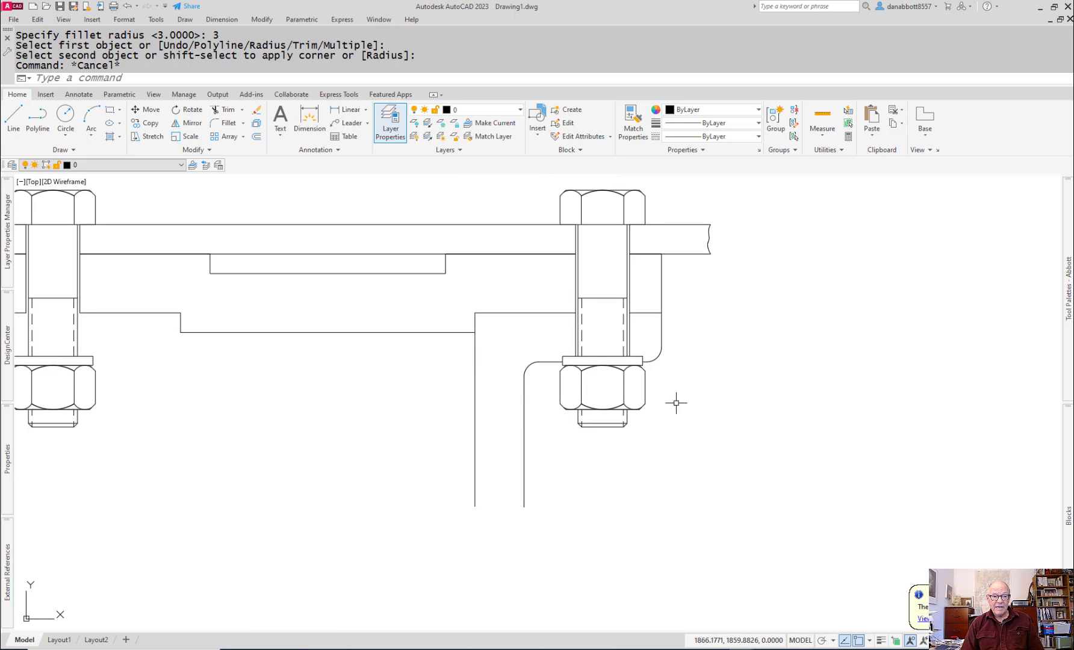
pyautogui.scroll(-3, 641, 522)
pyautogui.moveTo(641, 522); pyautogui.dragTo(520, 415, button='middle')
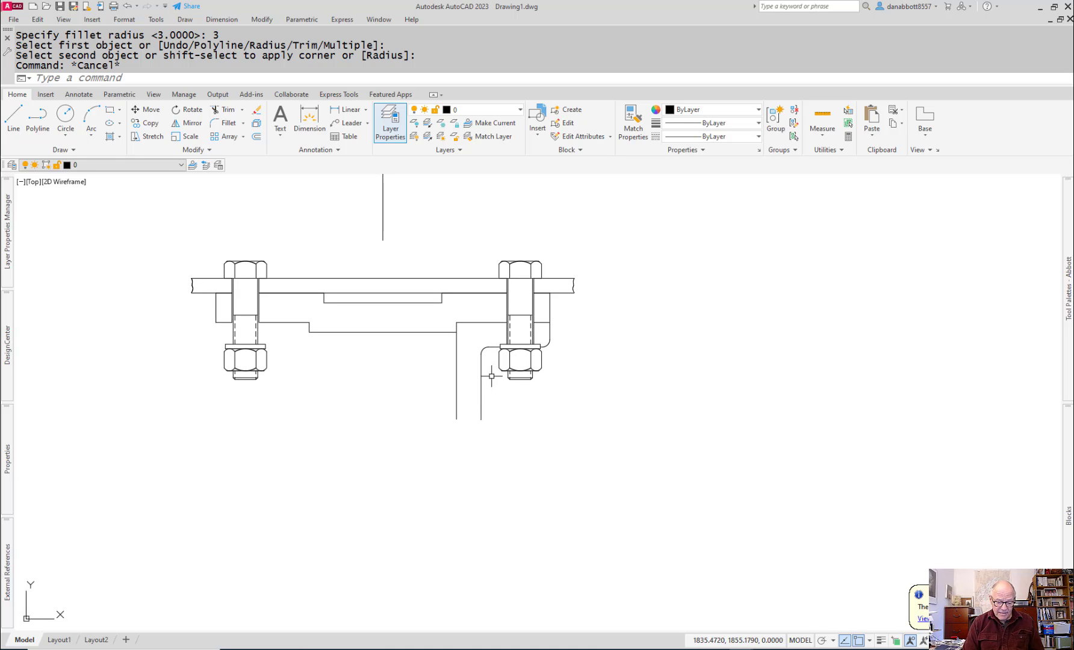
pyautogui.write('o')
pyautogui.press('Return')
pyautogui.write('4')
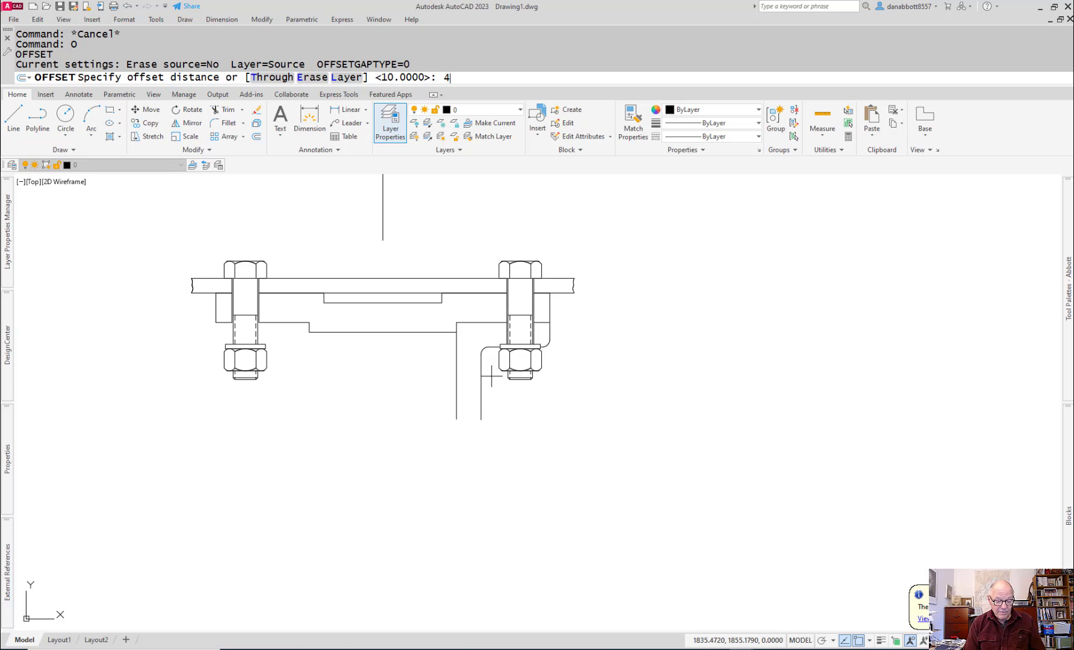
pyautogui.write('8')
pyautogui.press('Return')
pyautogui.scroll(3, 505, 333)
pyautogui.click(506, 333)
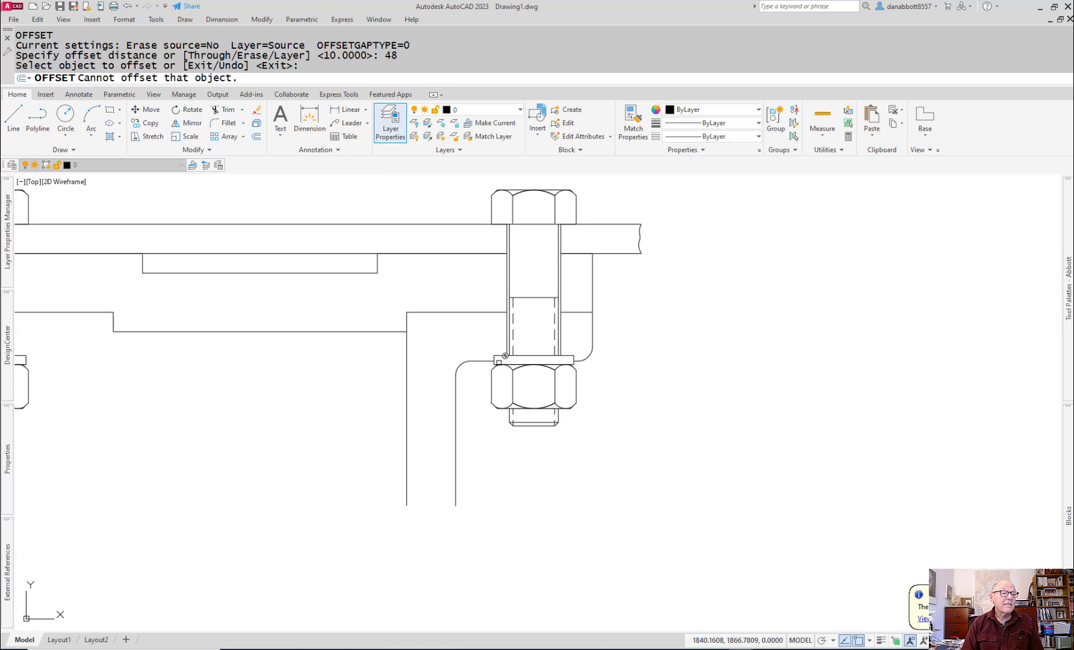
pyautogui.click(485, 360)
pyautogui.click(491, 516)
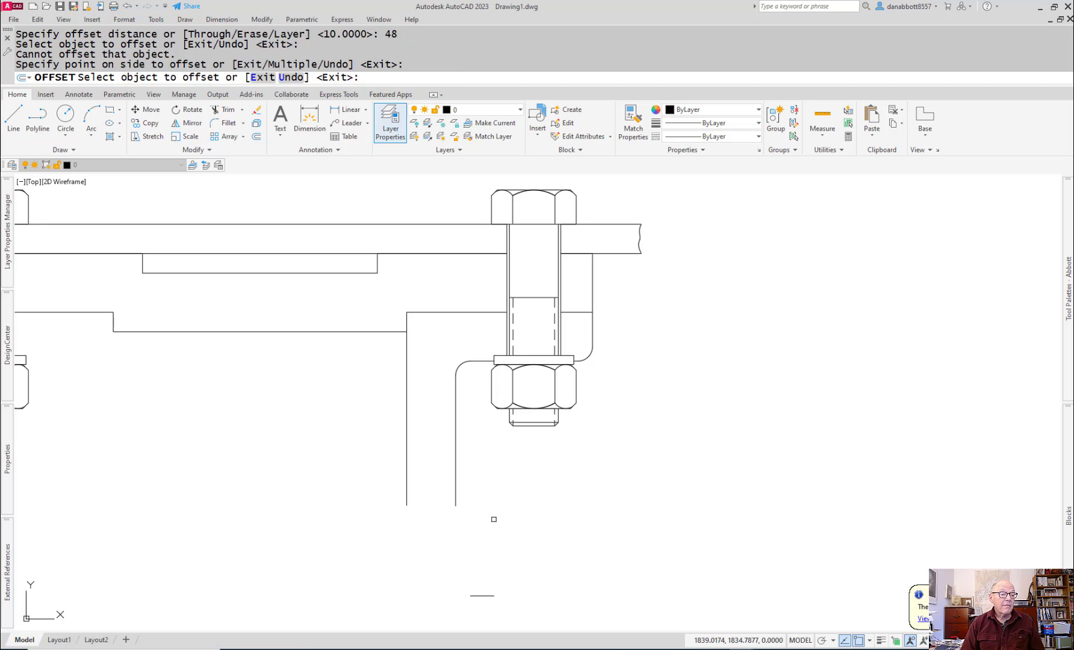
pyautogui.press('Escape')
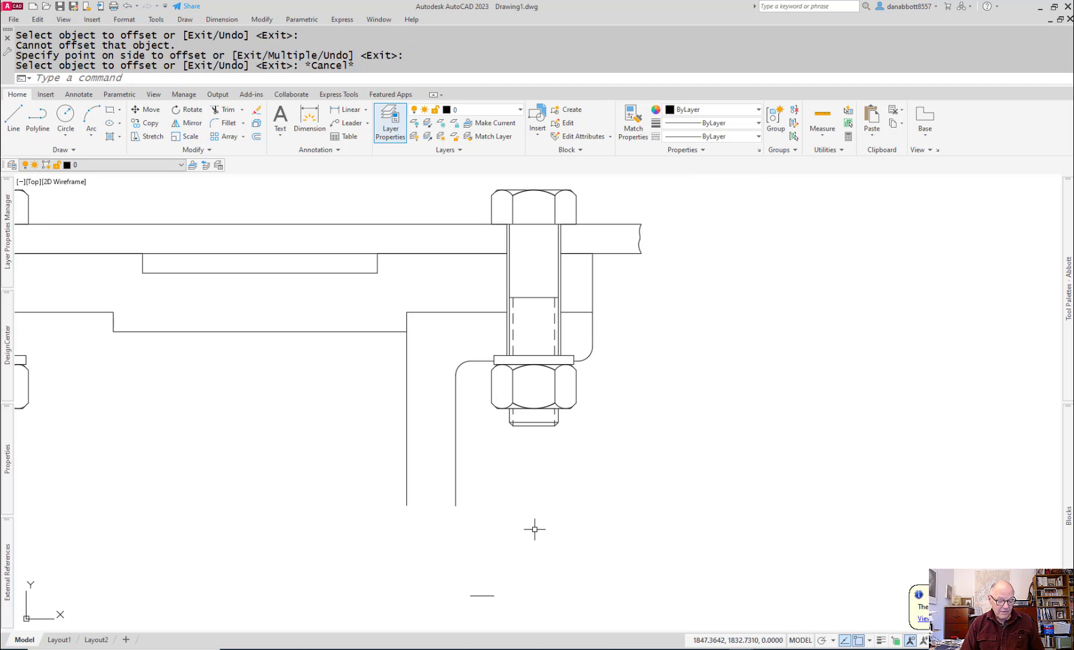
# Step: Switch to the 11-ASSEMBLY-caster (2).pdf drawing in Adobe Acrobat and maximize its window to examine the axle support section
pyautogui.hotkey('alt', 'Tab')
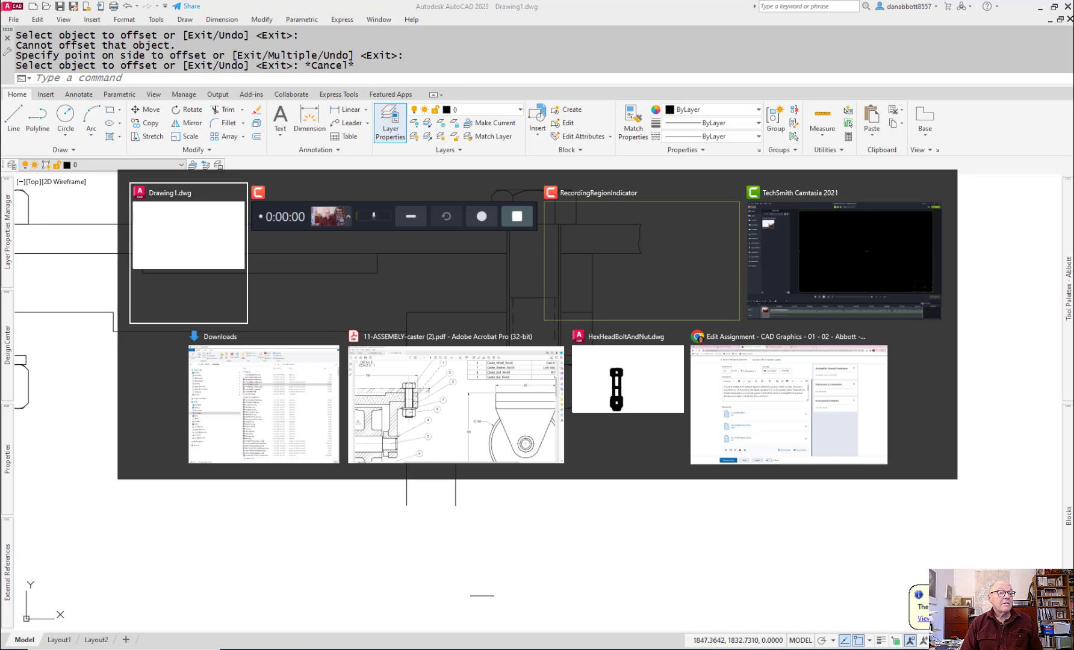
pyautogui.hotkey('alt', 'Tab')
pyautogui.hotkey('alt', 'Tab')
pyautogui.hotkey('alt', 'Tab')
pyautogui.hotkey('alt', 'Tab')
pyautogui.hotkey('alt', 'Tab')
pyautogui.press('Escape')
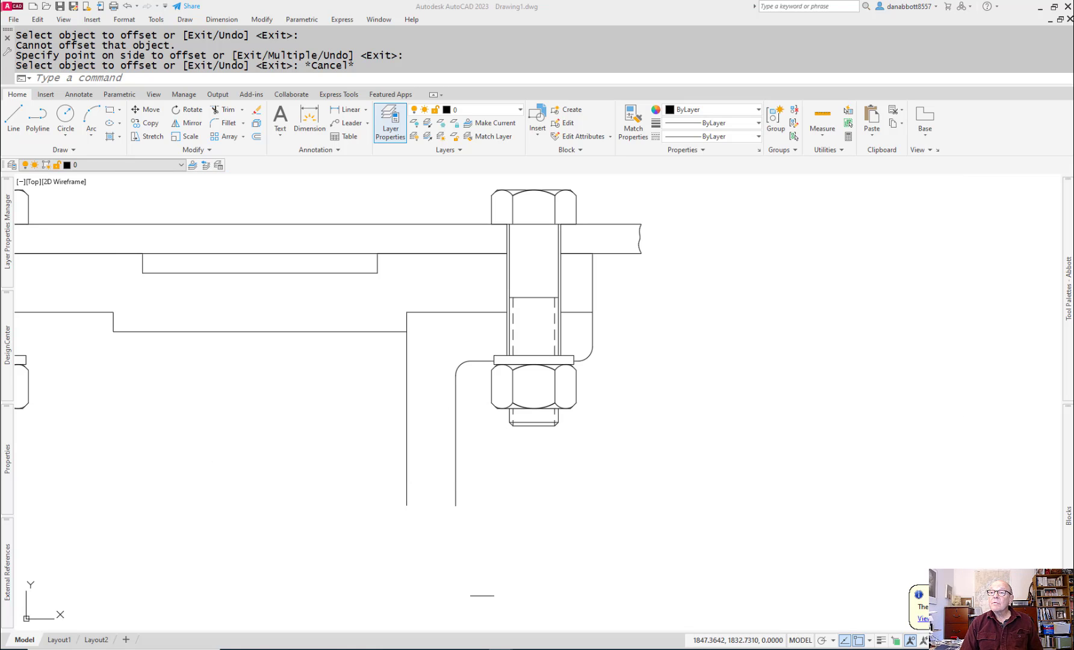
pyautogui.moveTo(1073, 81); pyautogui.dragTo(543, 83)
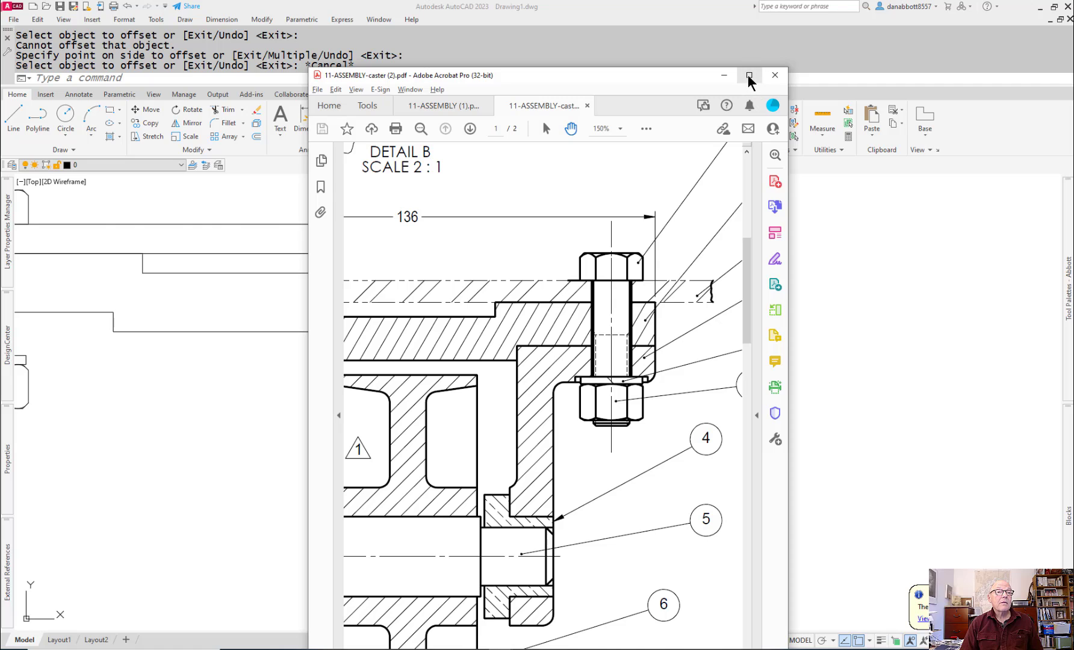
pyautogui.click(749, 76)
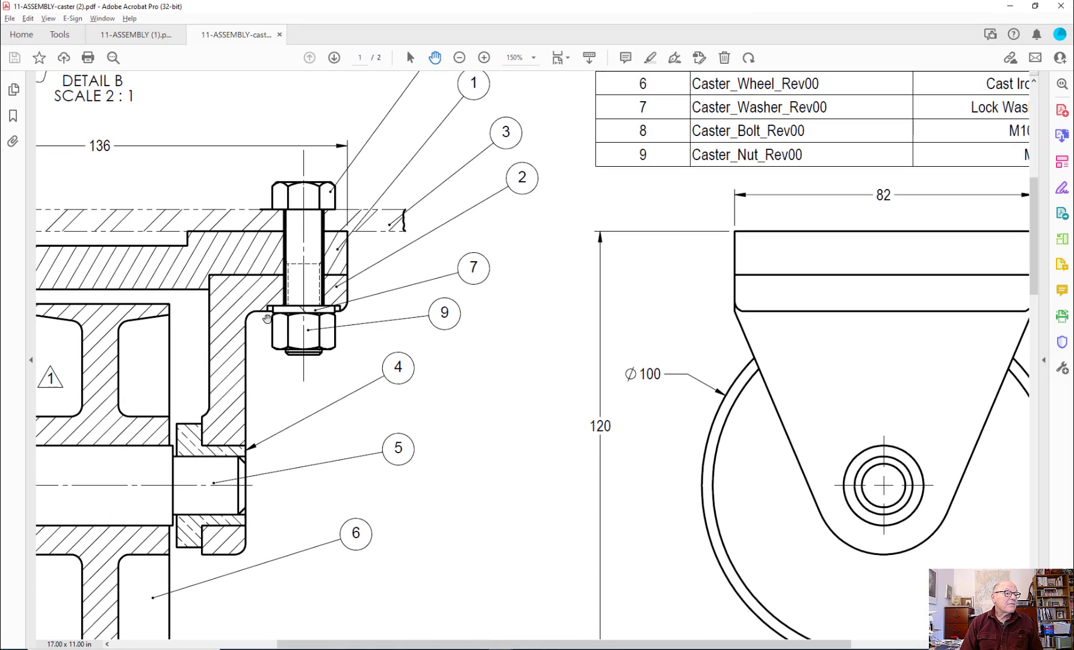
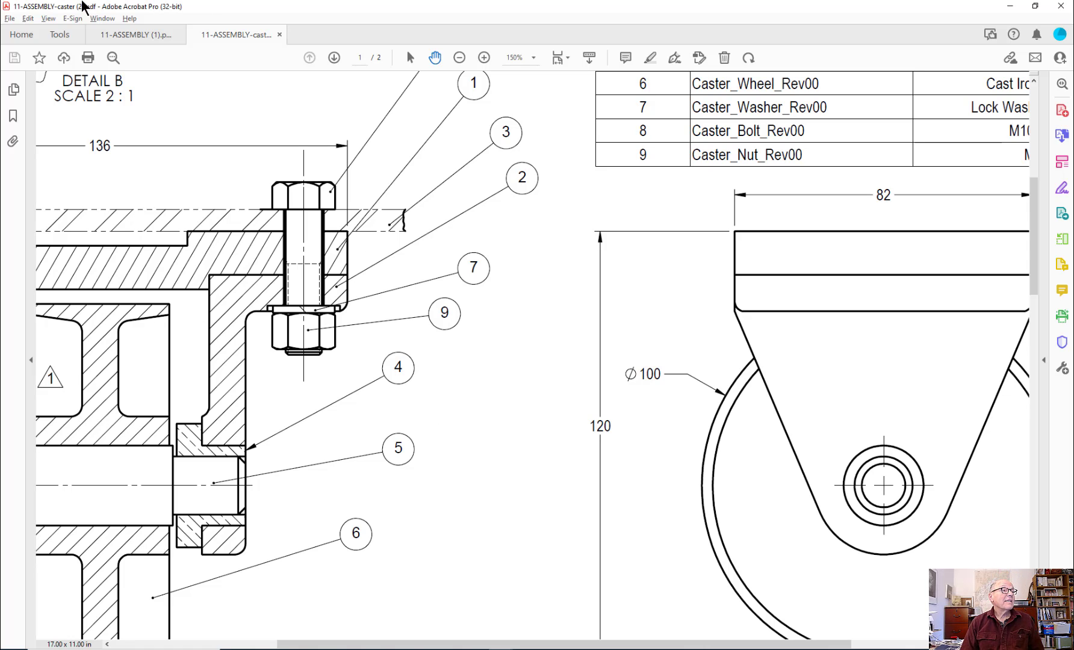
# Step: Examine the axle support's dimensions in the 11-ASSEMBLY (1).pdf drawing, including its hole diameter, and return to AutoCAD
pyautogui.click(116, 40)
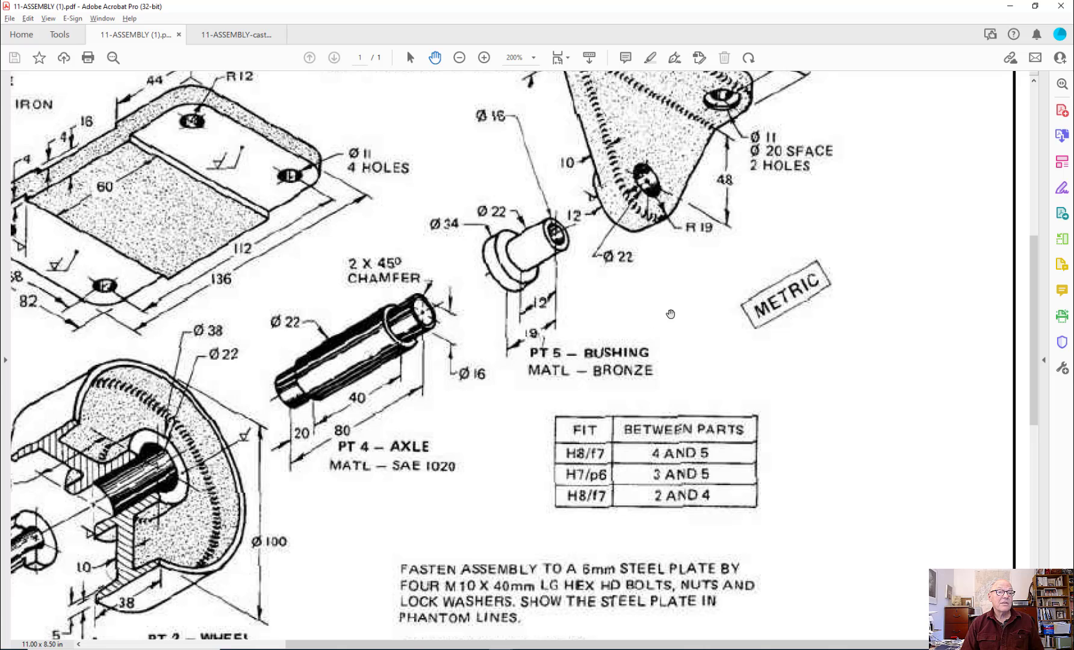
pyautogui.scroll(3, 670, 313)
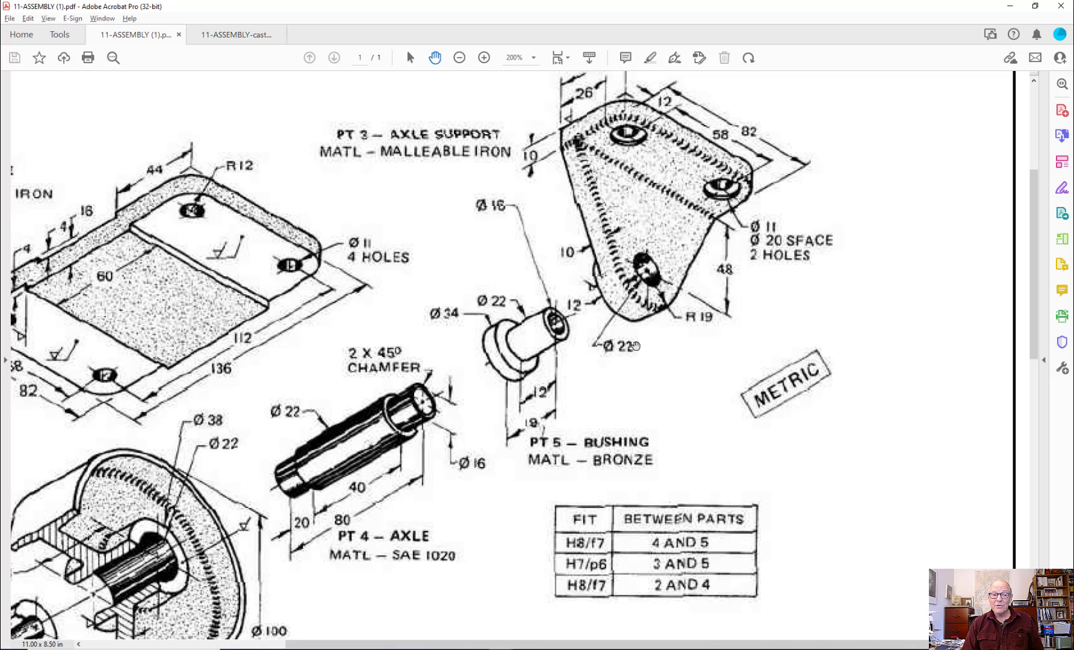
pyautogui.hotkey('alt', 'Tab')
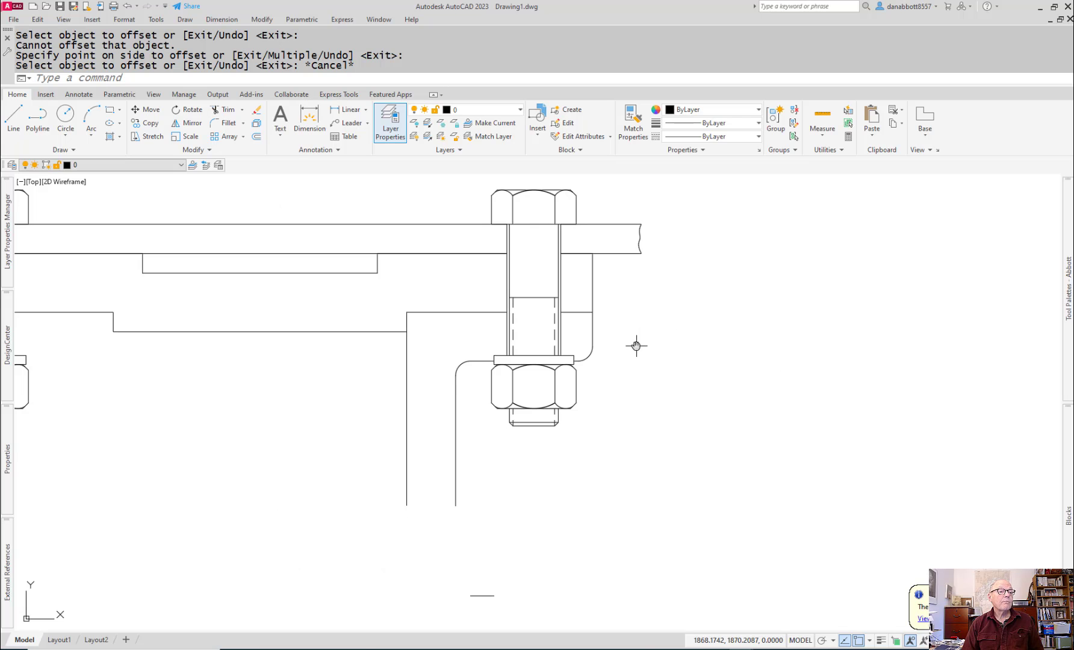
# Step: Stretch the short horizontal line below the axle support at both ends until it extends past the support's two vertical lines
pyautogui.scroll(2, 530, 463)
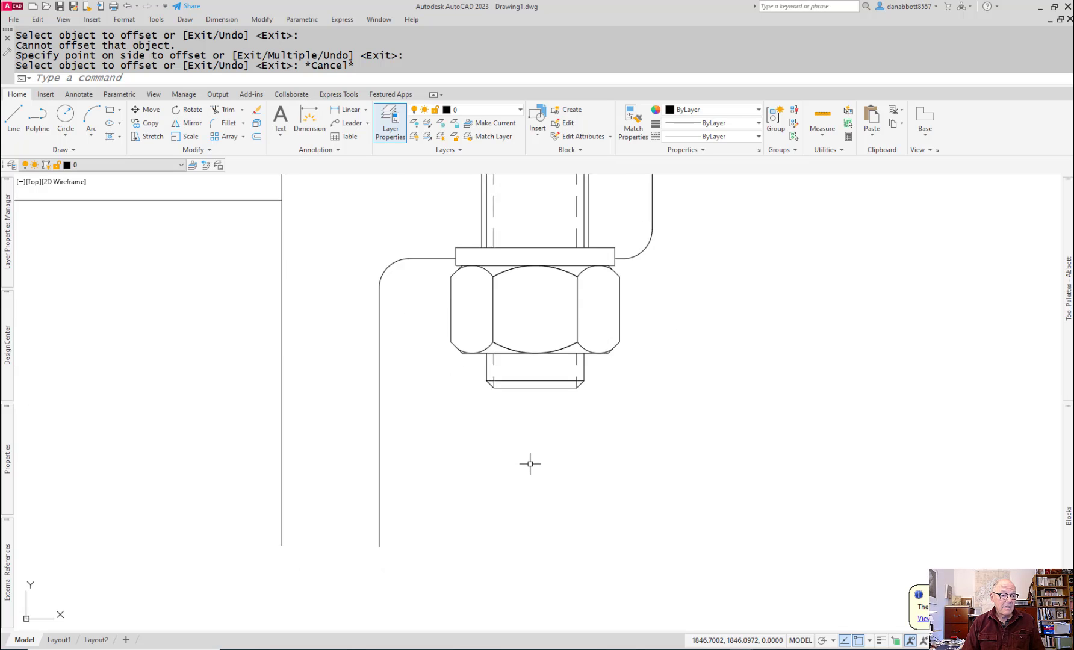
pyautogui.scroll(-3, 547, 532)
pyautogui.scroll(-2, 524, 560)
pyautogui.moveTo(524, 560); pyautogui.dragTo(531, 475, button='middle')
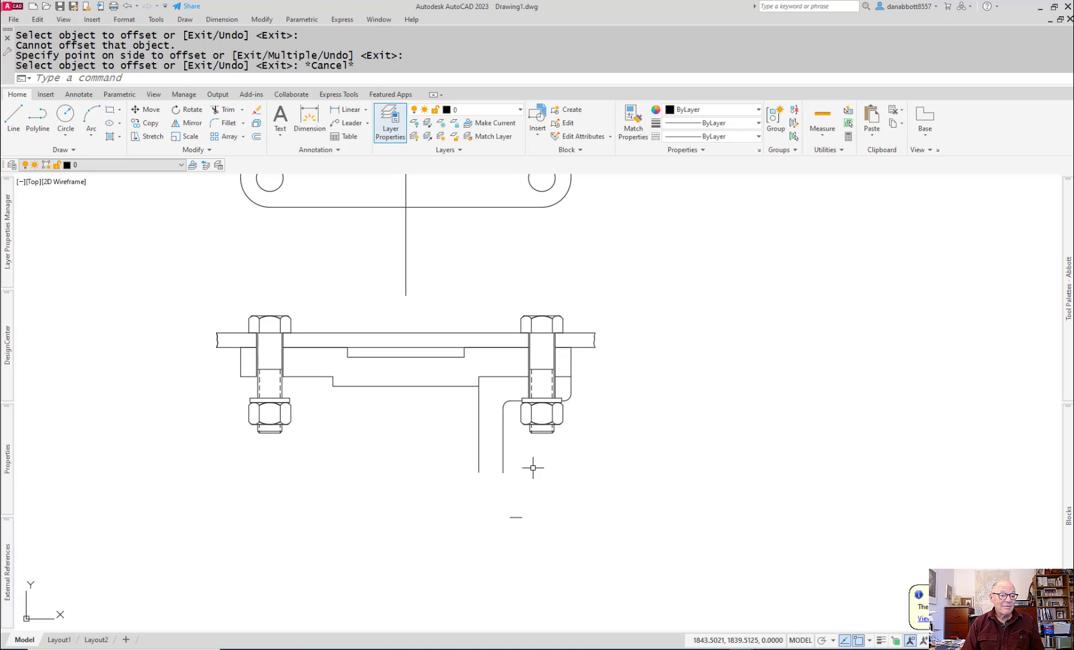
pyautogui.click(516, 516)
pyautogui.click(443, 517)
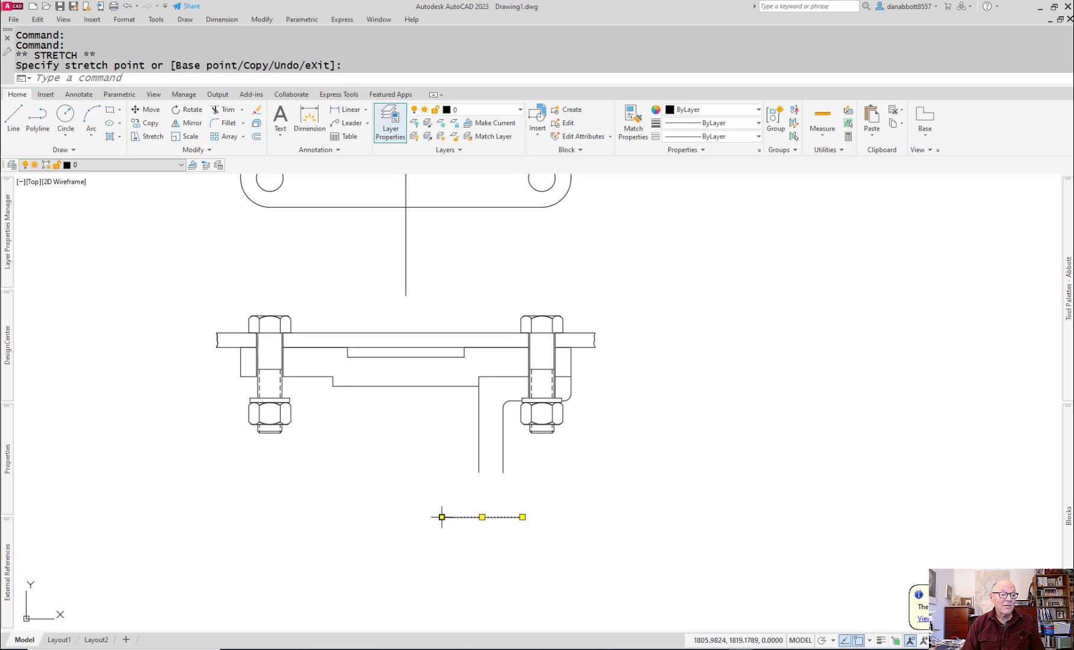
# Step: Offset the lengthened horizontal line 11 mm upward and 11 mm downward for the edges of the axle support's hole
pyautogui.press('Escape')
pyautogui.write('o')
pyautogui.press('Return')
pyautogui.write('11')
pyautogui.press('Return')
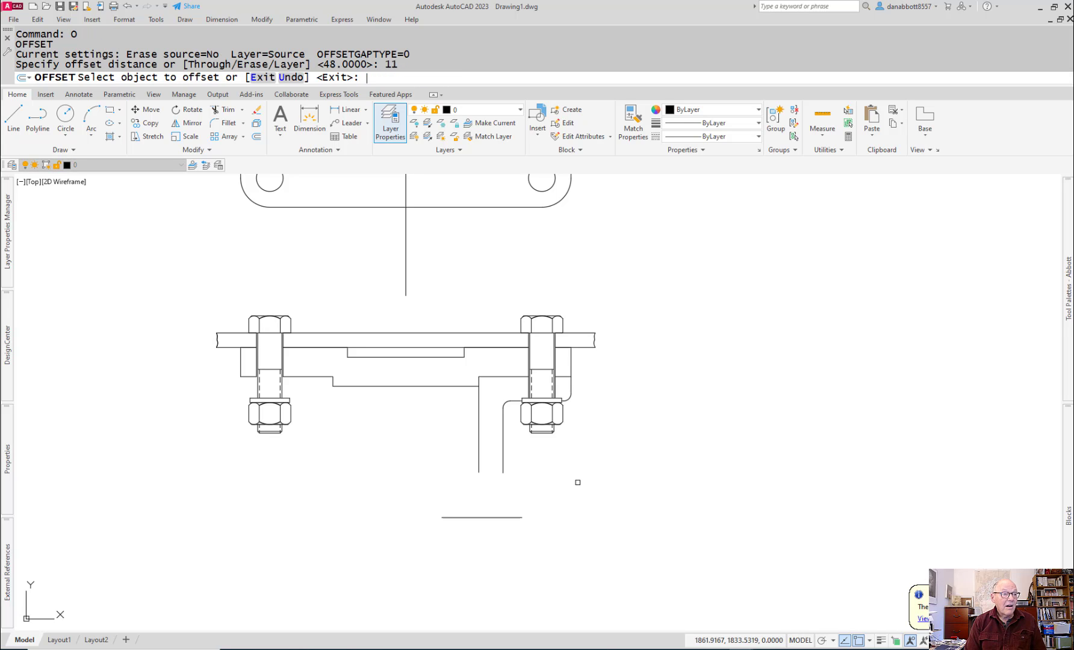
pyautogui.click(492, 517)
pyautogui.click(493, 506)
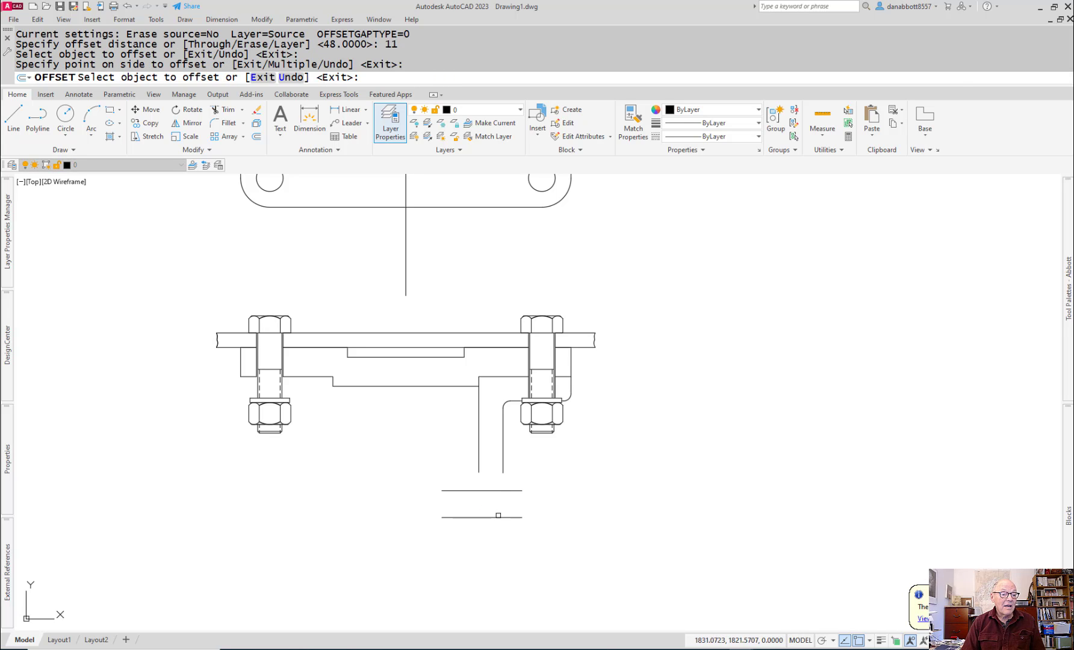
pyautogui.click(498, 517)
pyautogui.click(498, 547)
pyautogui.press('Escape')
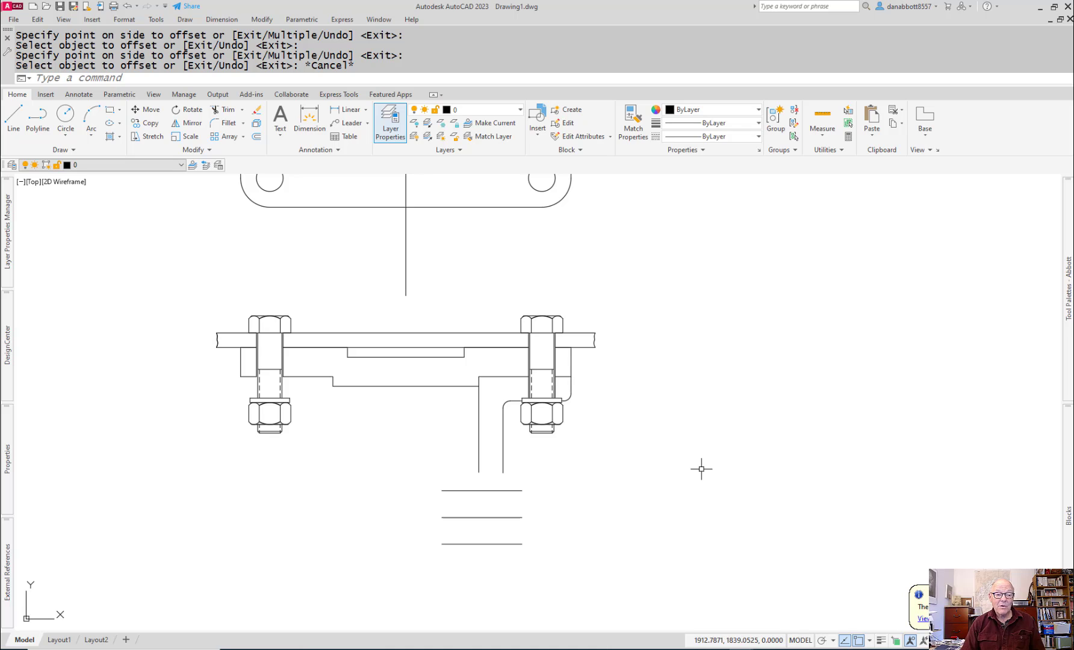
# Step: Switch to Acrobat to examine the axle support's lower end in 11-ASSEMBLY (1).pdf and 11-ASSEMBLY-caster (2).pdf, and return to AutoCAD
pyautogui.scroll(3, 502, 491)
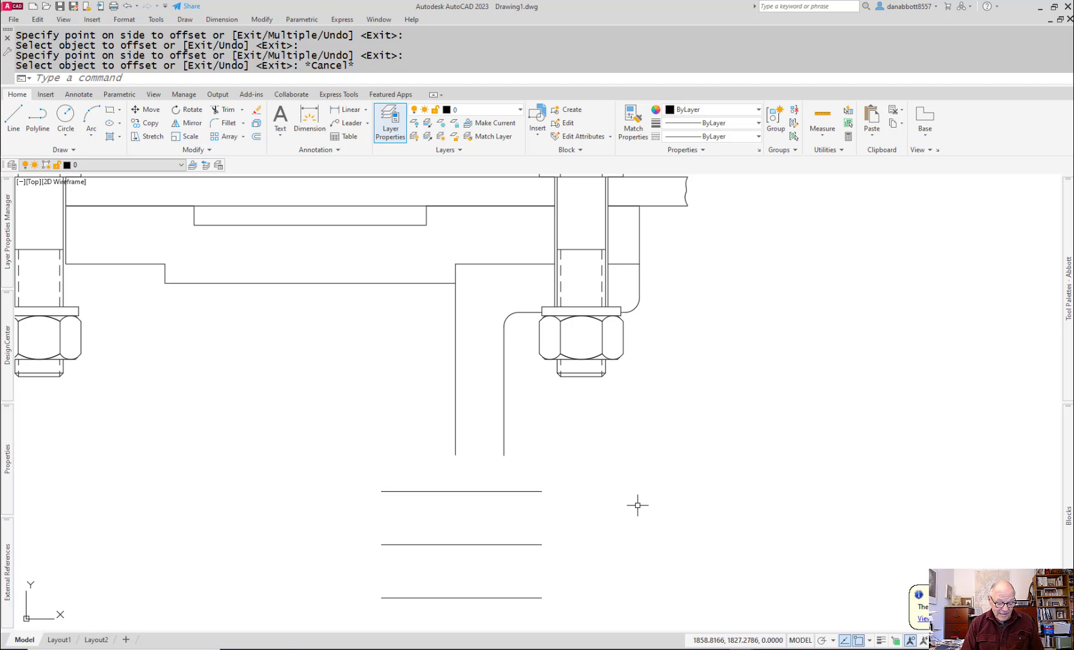
pyautogui.hotkey('alt', 'Tab')
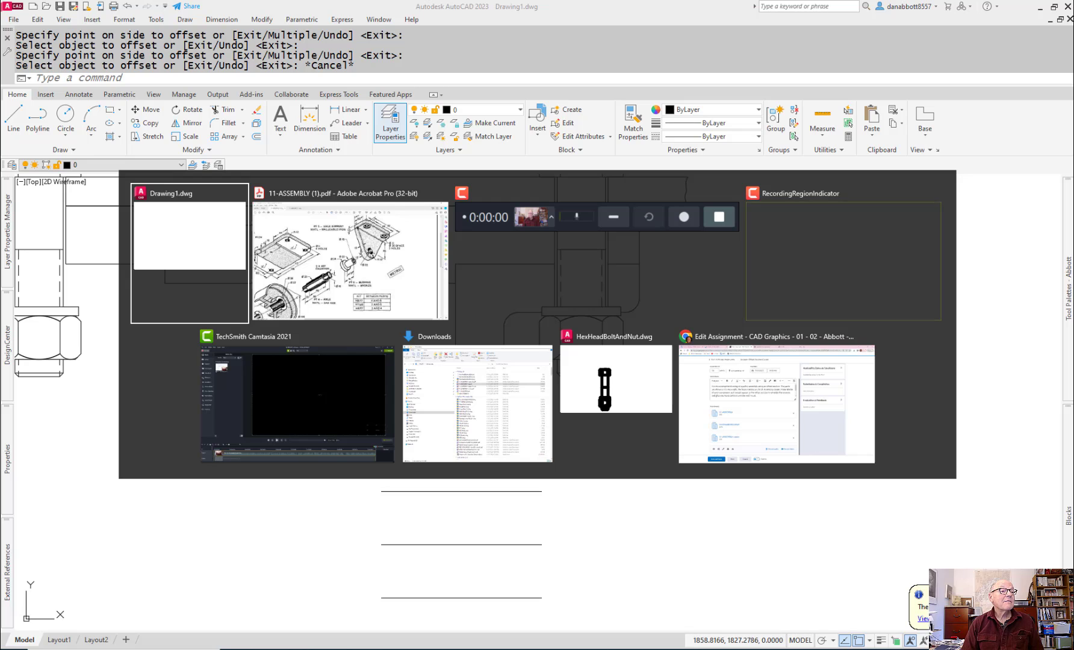
pyautogui.hotkey('alt', 'Tab')
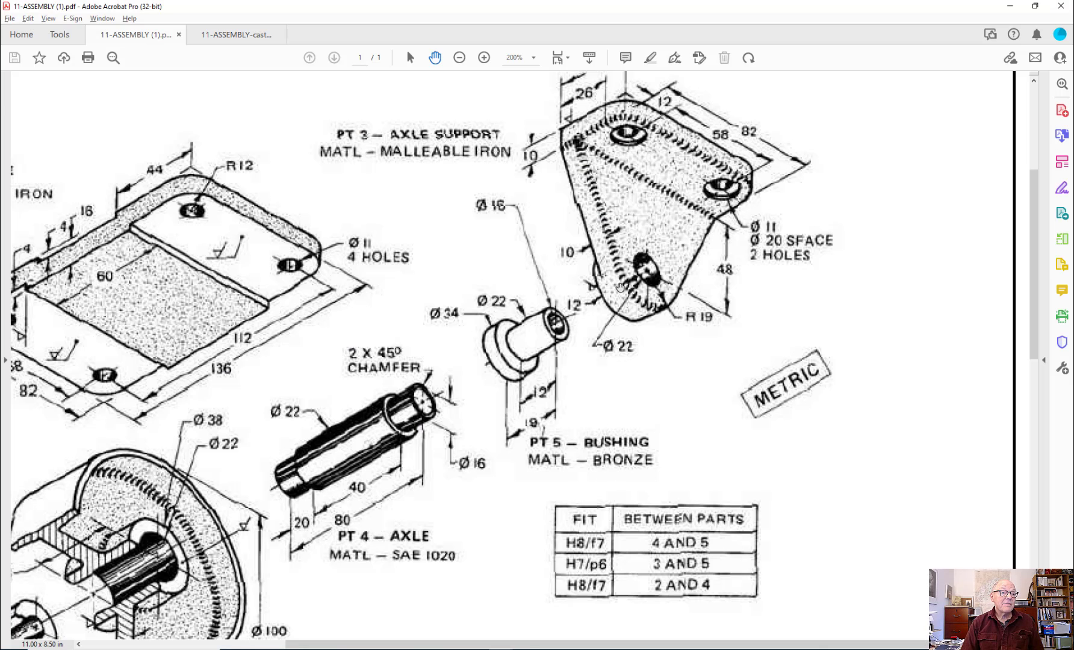
pyautogui.scroll(-1, 417, 408)
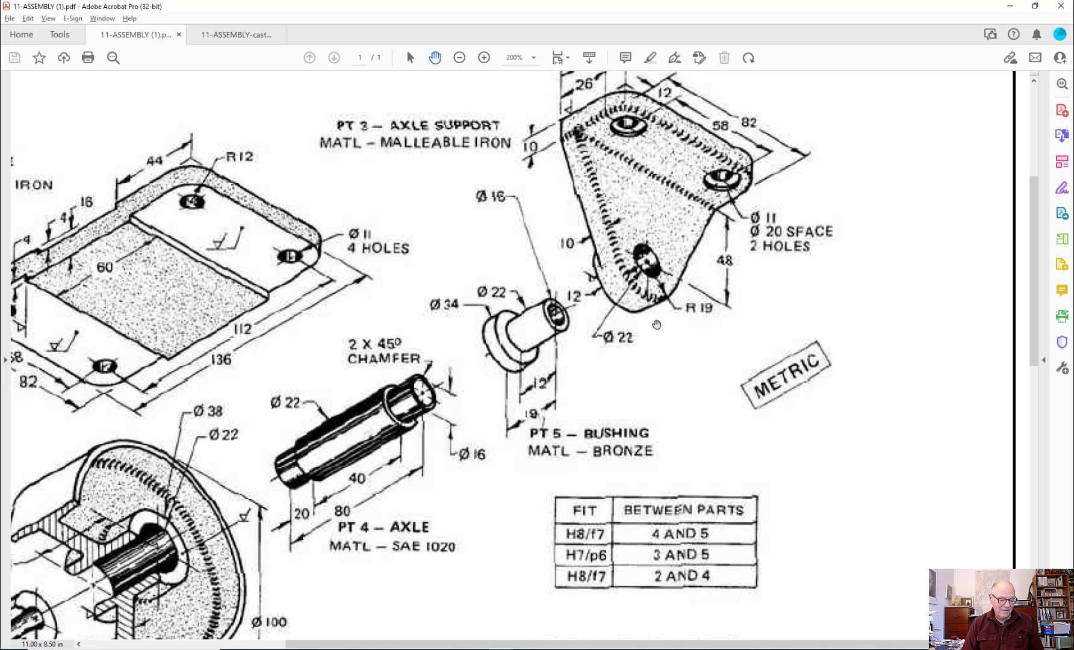
pyautogui.press('alt')
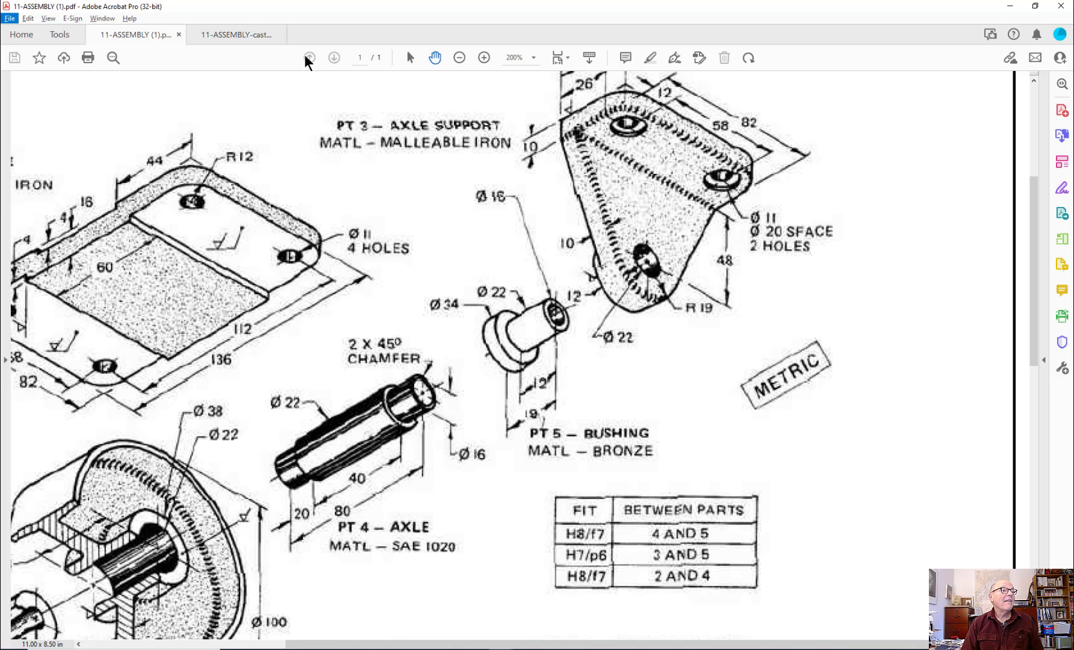
pyautogui.click(232, 36)
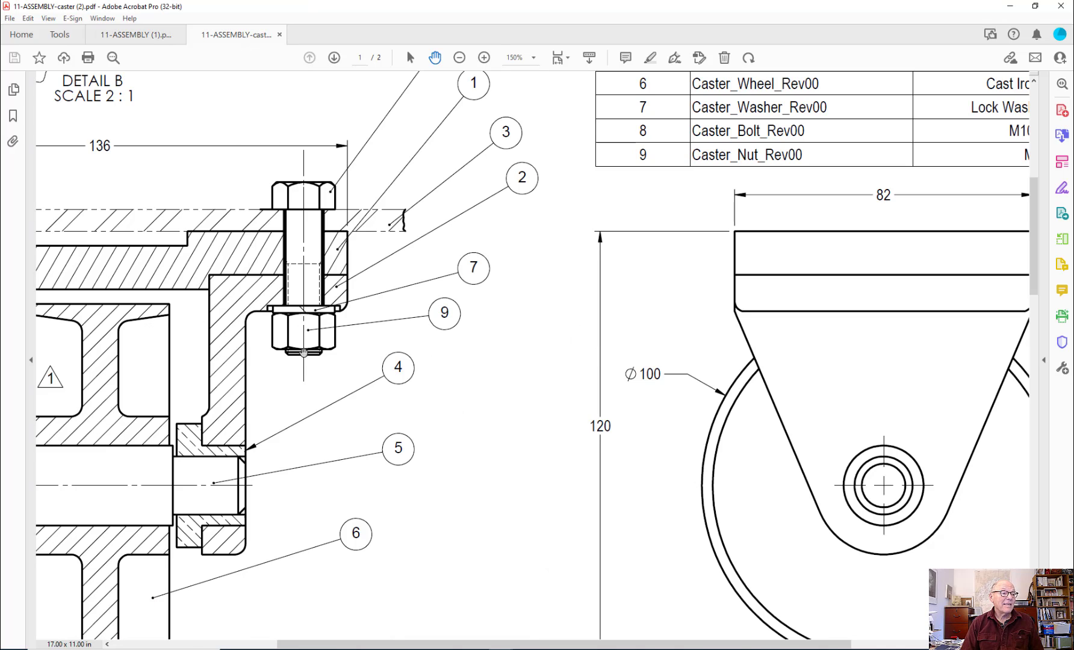
pyautogui.scroll(1, 184, 456)
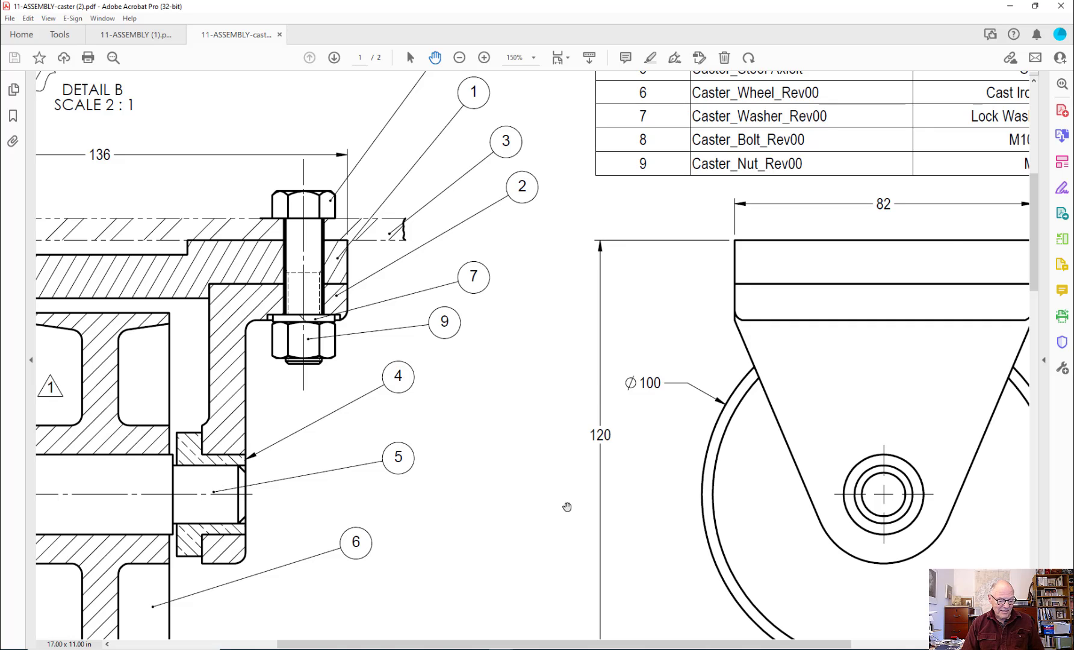
pyautogui.hotkey('alt', 'Tab')
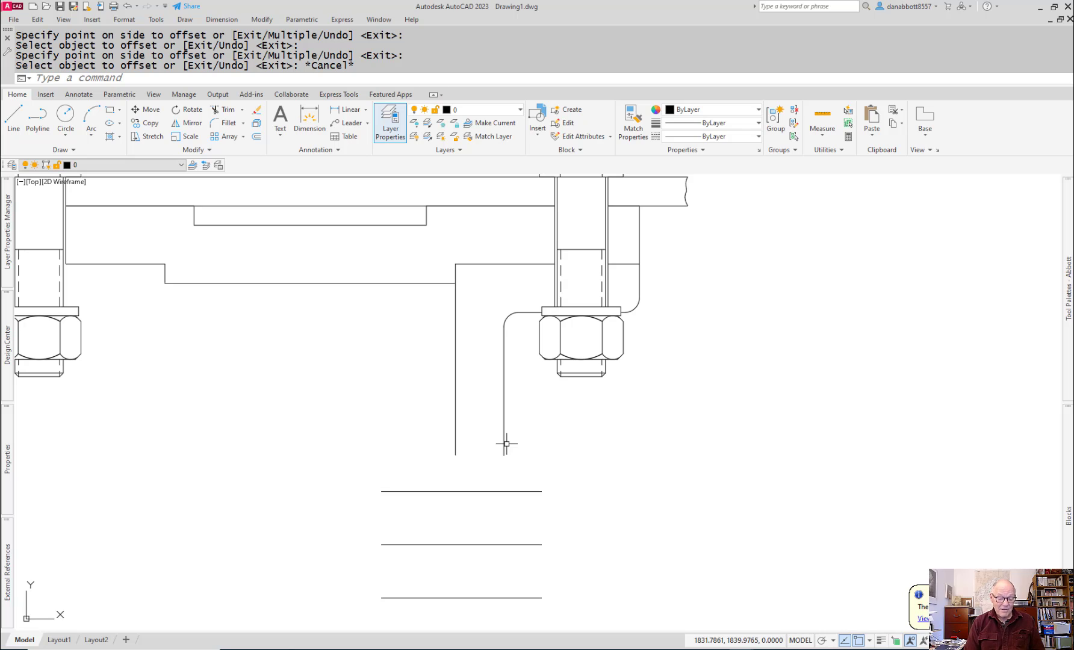
# Step: Offset the axle support hole's horizontal centre line 19 mm upward and 19 mm downward
pyautogui.write('o')
pyautogui.press('Return')
pyautogui.write('19')
pyautogui.press('Return')
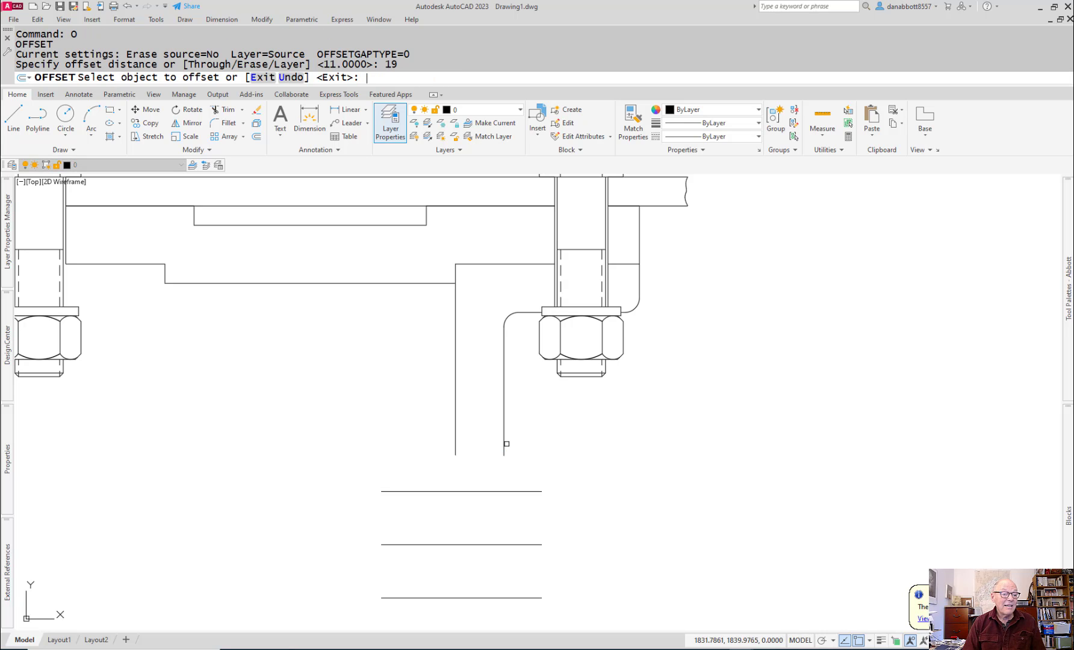
pyautogui.click(448, 544)
pyautogui.click(446, 518)
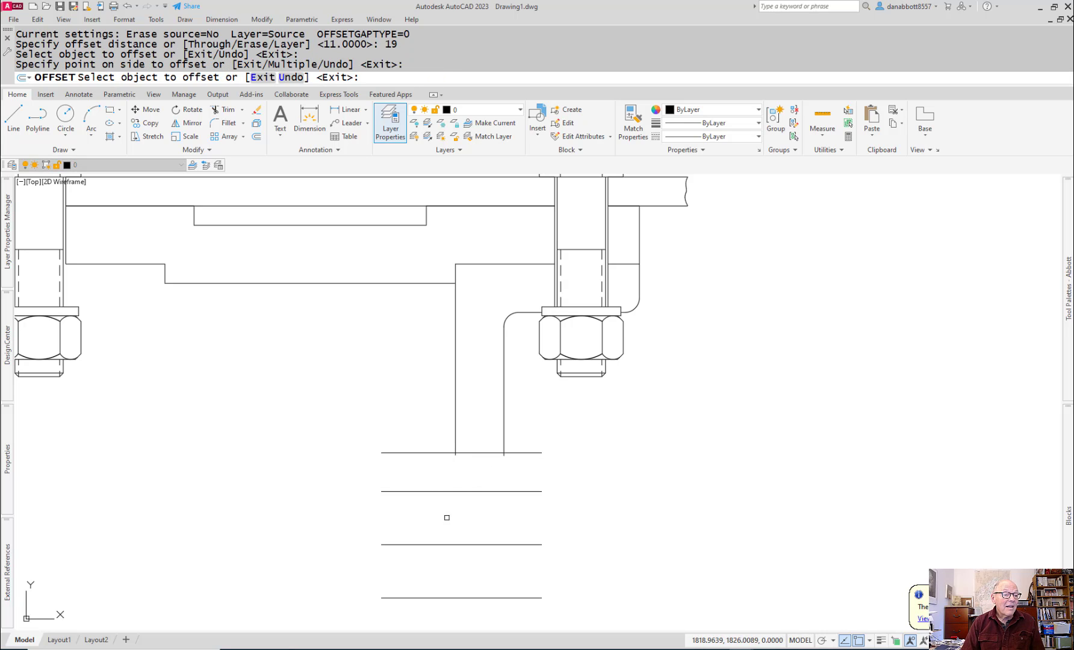
pyautogui.click(467, 549)
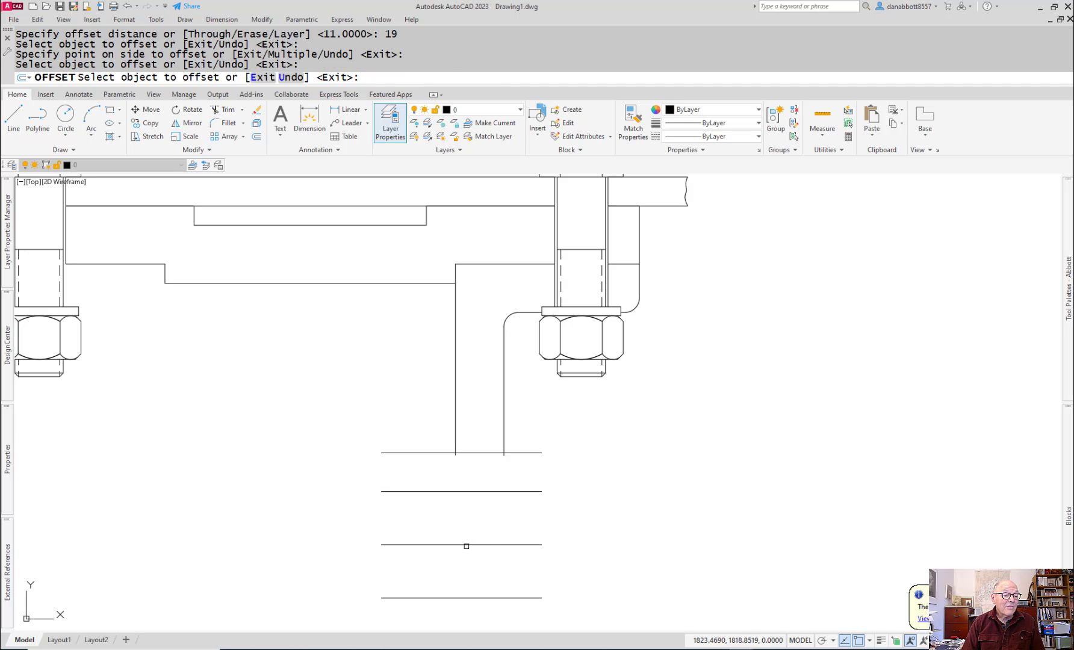
pyautogui.click(466, 597)
pyautogui.click(464, 617)
pyautogui.scroll(-3, 533, 568)
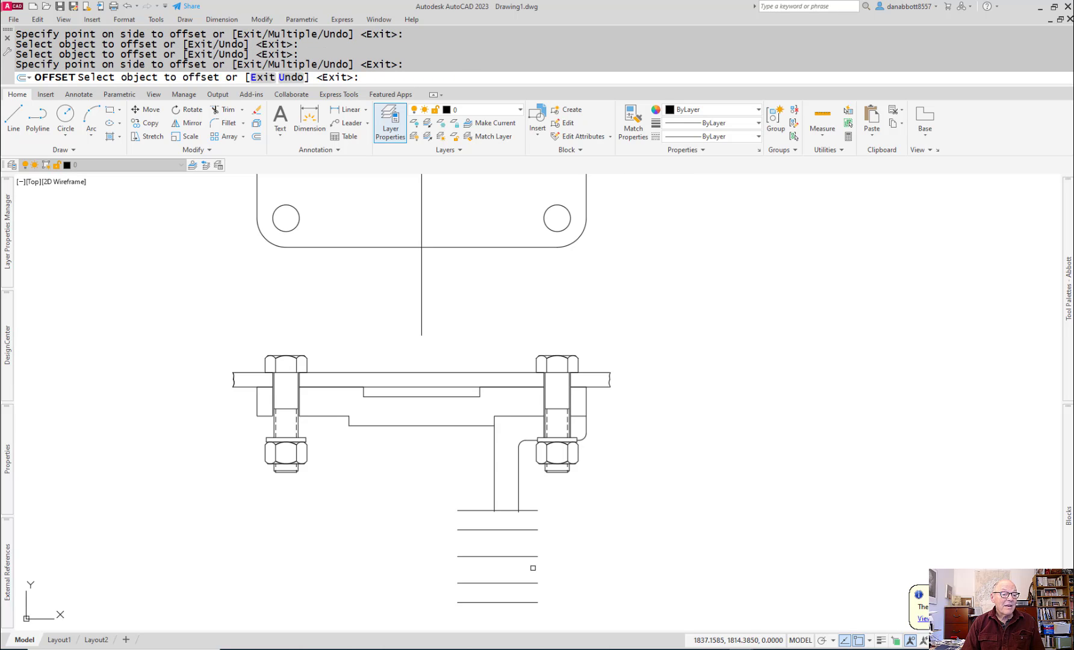
pyautogui.moveTo(533, 568); pyautogui.dragTo(539, 510, button='middle')
pyautogui.scroll(3, 541, 465)
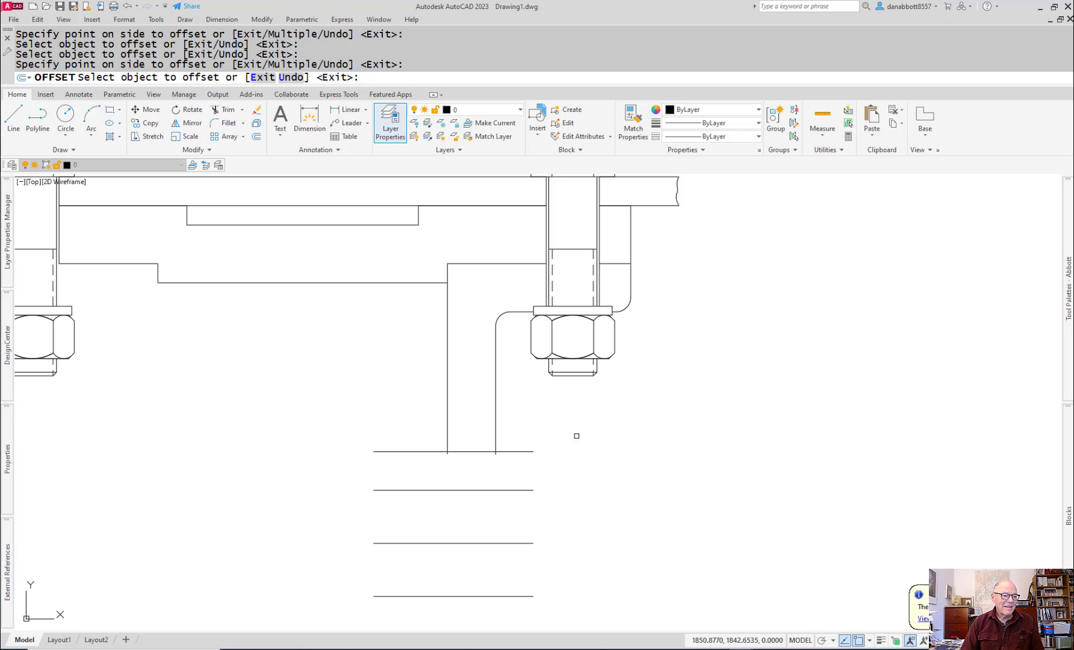
pyautogui.press('Return')
pyautogui.write('23')
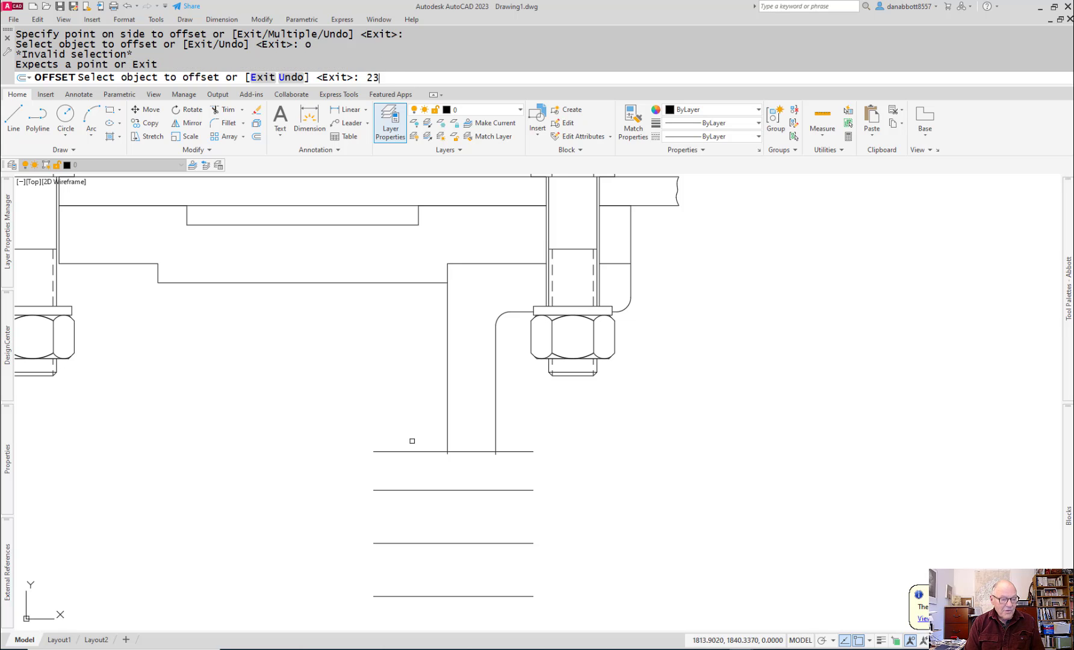
pyautogui.press('Return')
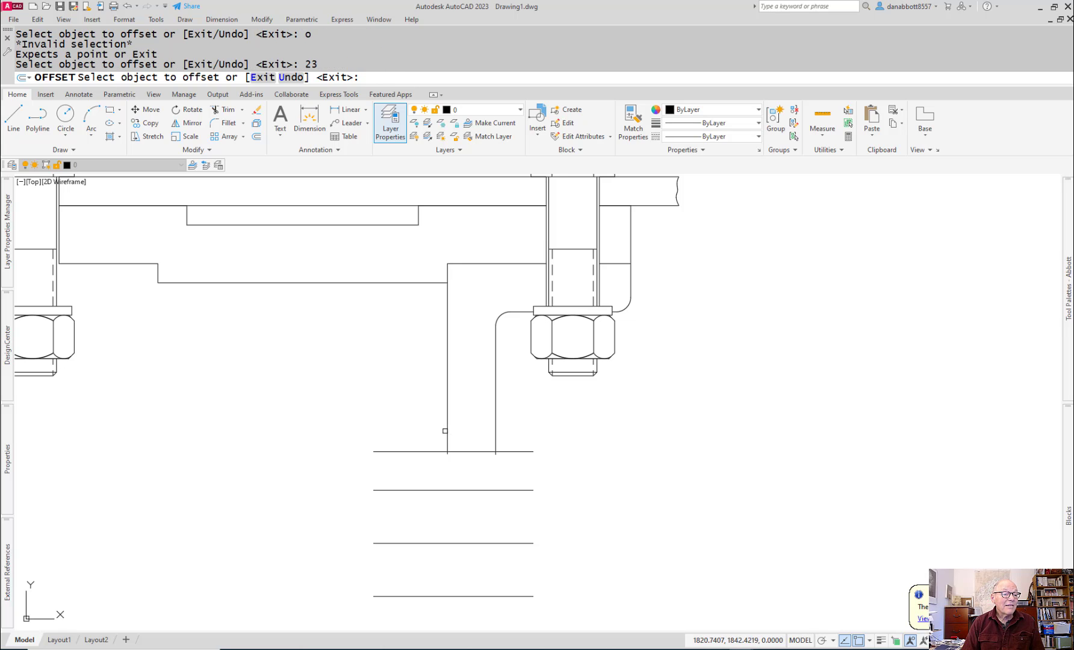
pyautogui.click(445, 431)
pyautogui.click(448, 432)
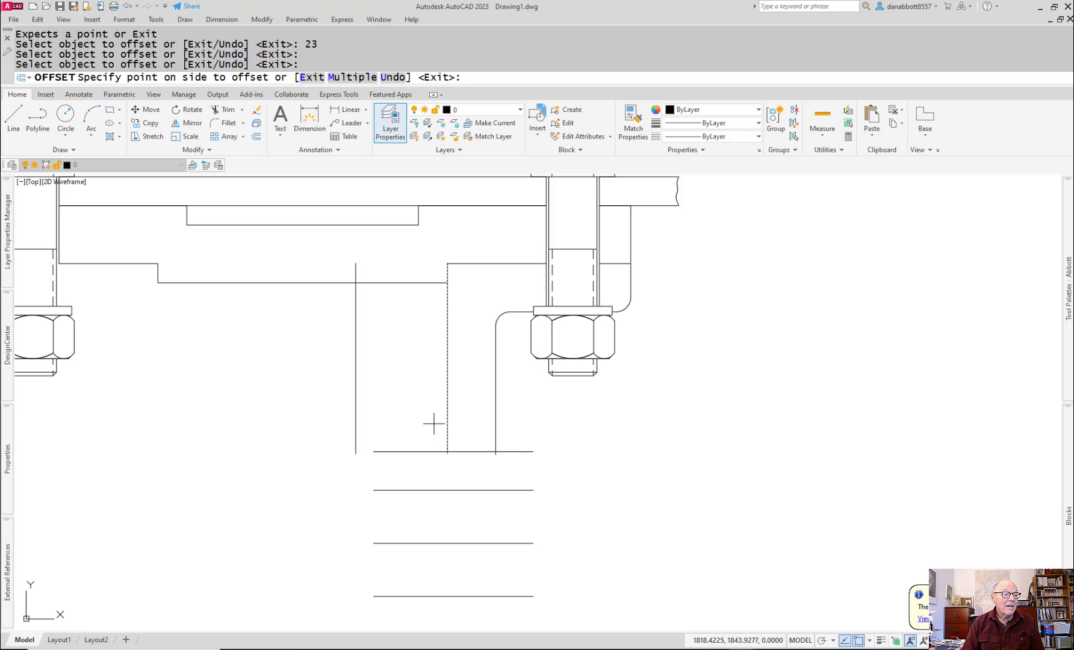
pyautogui.press('Escape')
# Step: Offset the axle support's inner vertical line 2 mm toward the middle of the caster
pyautogui.write('o')
pyautogui.press('Return')
pyautogui.write('2')
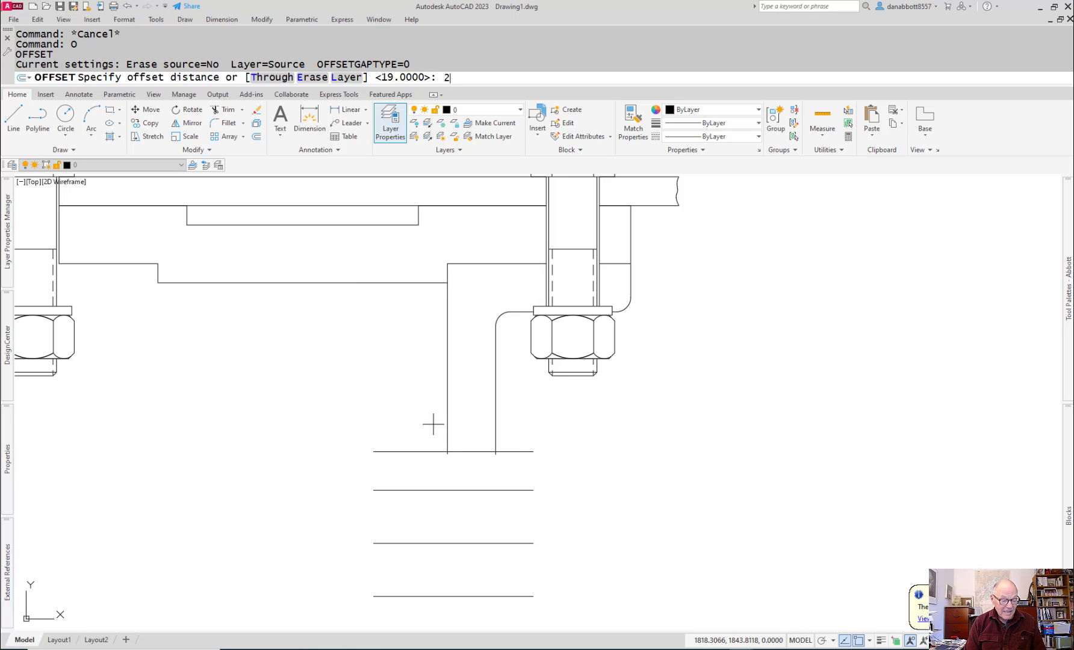
pyautogui.press('Return')
pyautogui.click(447, 443)
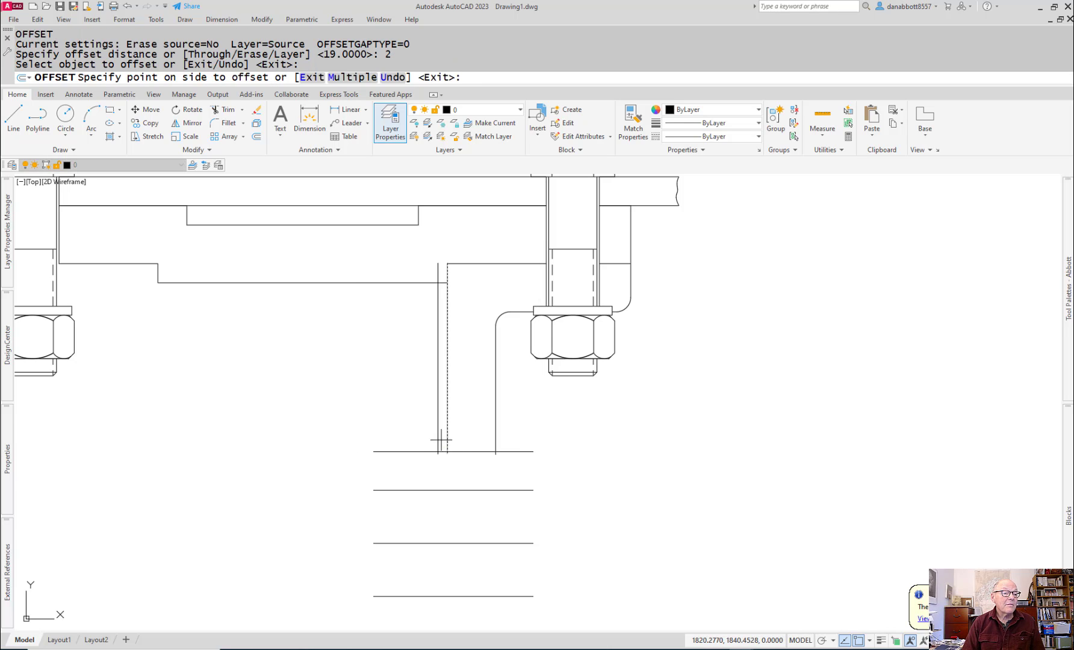
pyautogui.click(430, 434)
pyautogui.press('Escape')
# Step: Stretch the lower end of the 2 mm offset line down to the bottom edge line of the axle hole
pyautogui.click(437, 432)
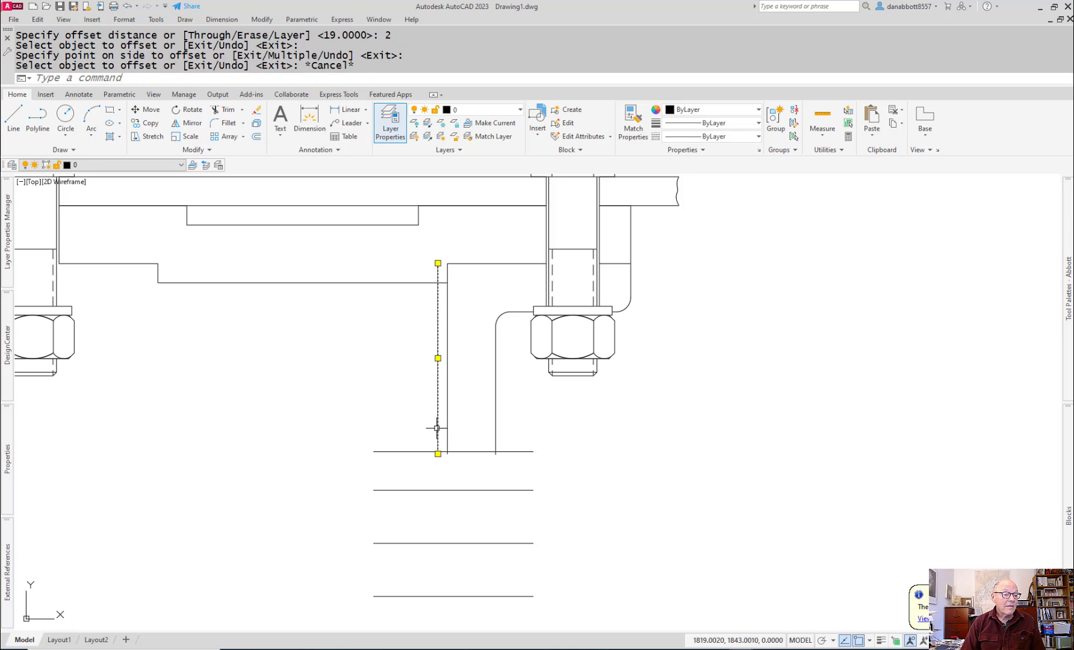
pyautogui.click(438, 452)
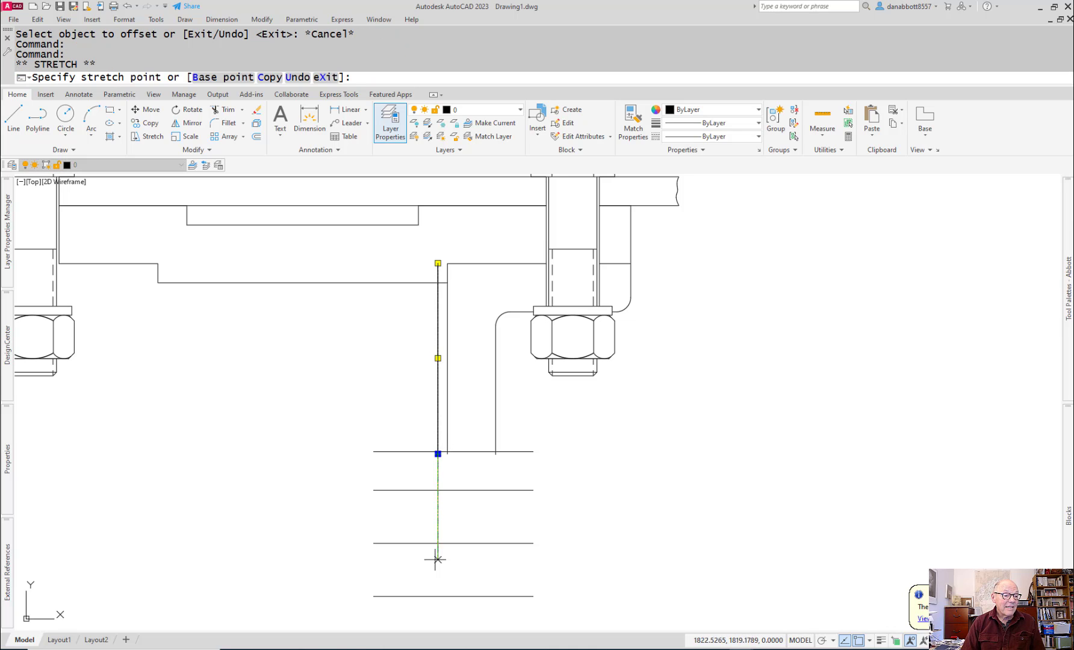
pyautogui.click(438, 596)
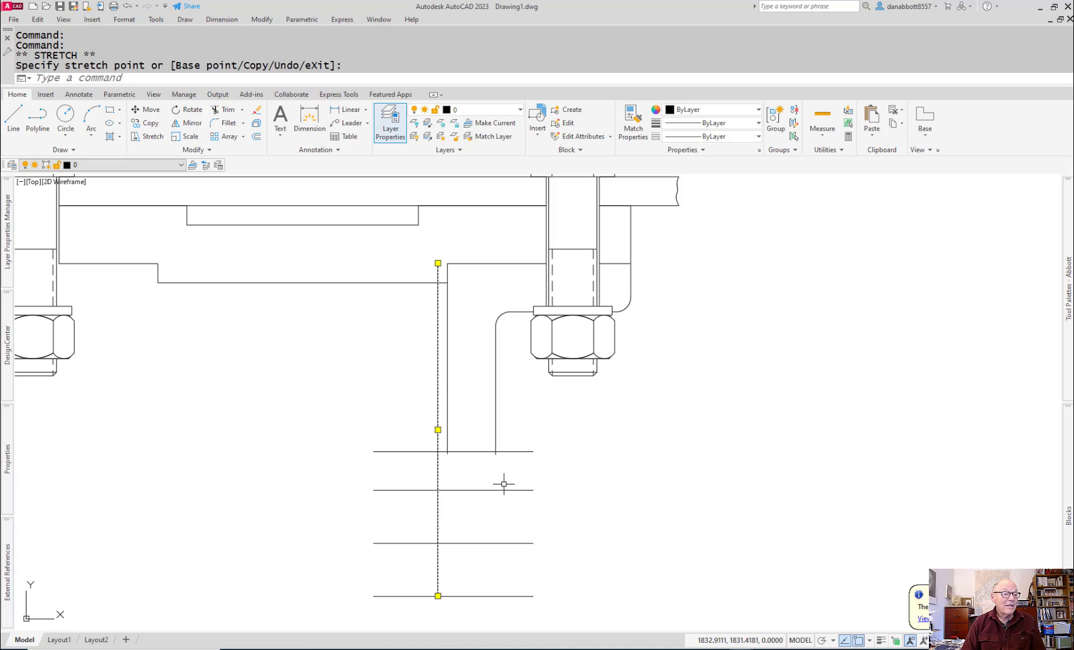
pyautogui.write('r')
pyautogui.press('Escape')
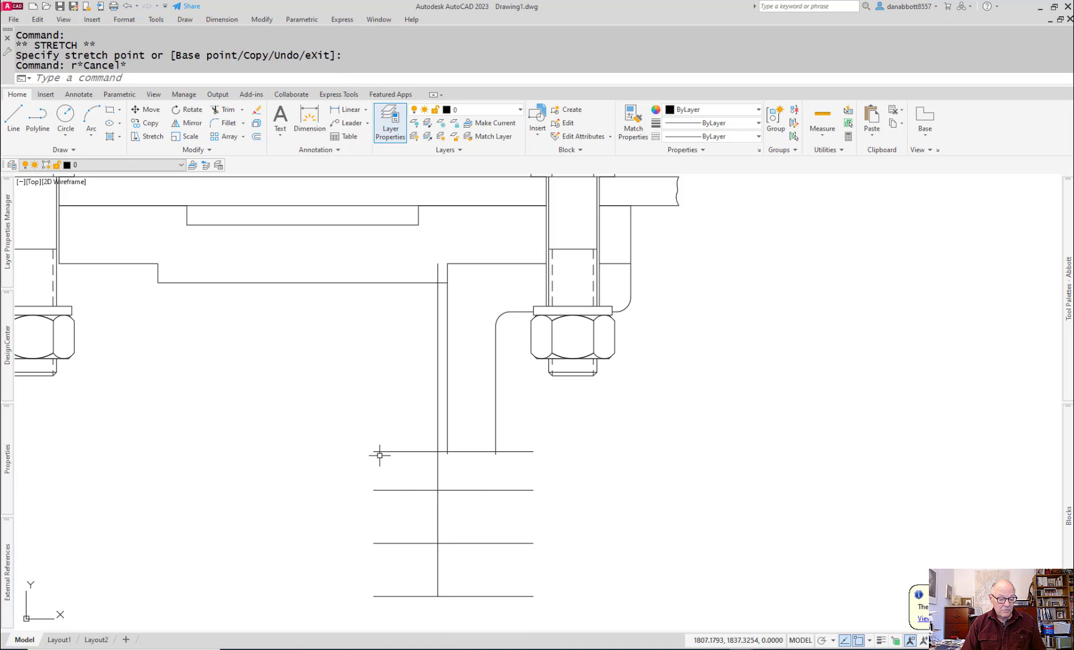
# Step: Trim the left ends of the horizontal lines crossing the new vertical line back to that line
pyautogui.write('tr')
pyautogui.press('Return')
pyautogui.moveTo(402, 429); pyautogui.dragTo(400, 602)
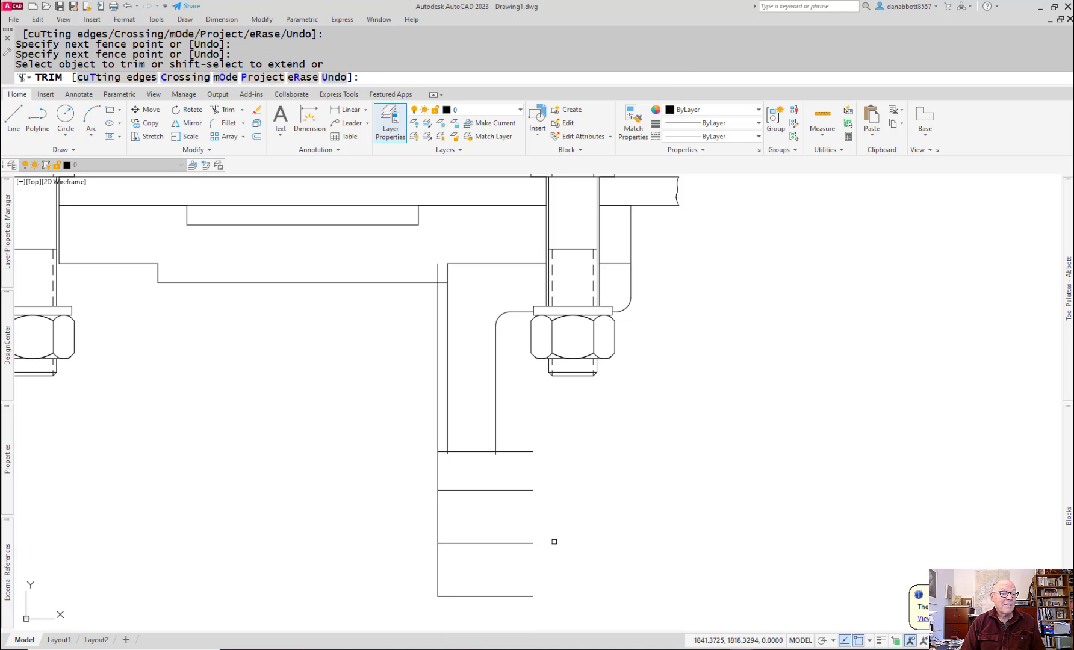
pyautogui.moveTo(581, 512)
pyautogui.mouseDown()
pyautogui.moveTo(445, 511)
pyautogui.moveTo(404, 523)
pyautogui.mouseUp()
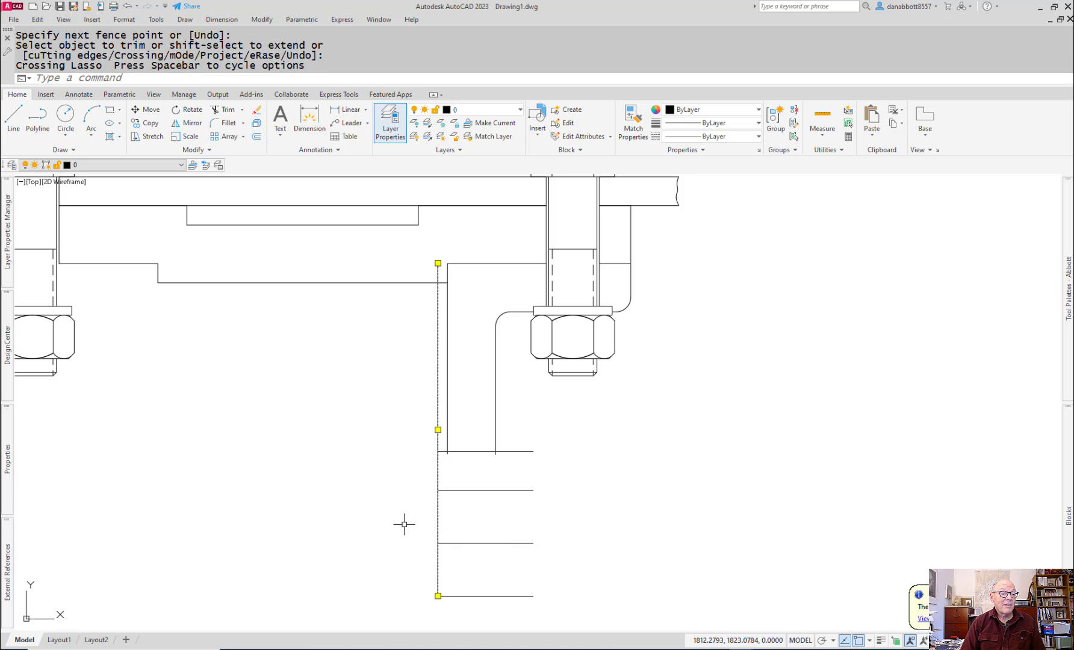
pyautogui.press('Escape')
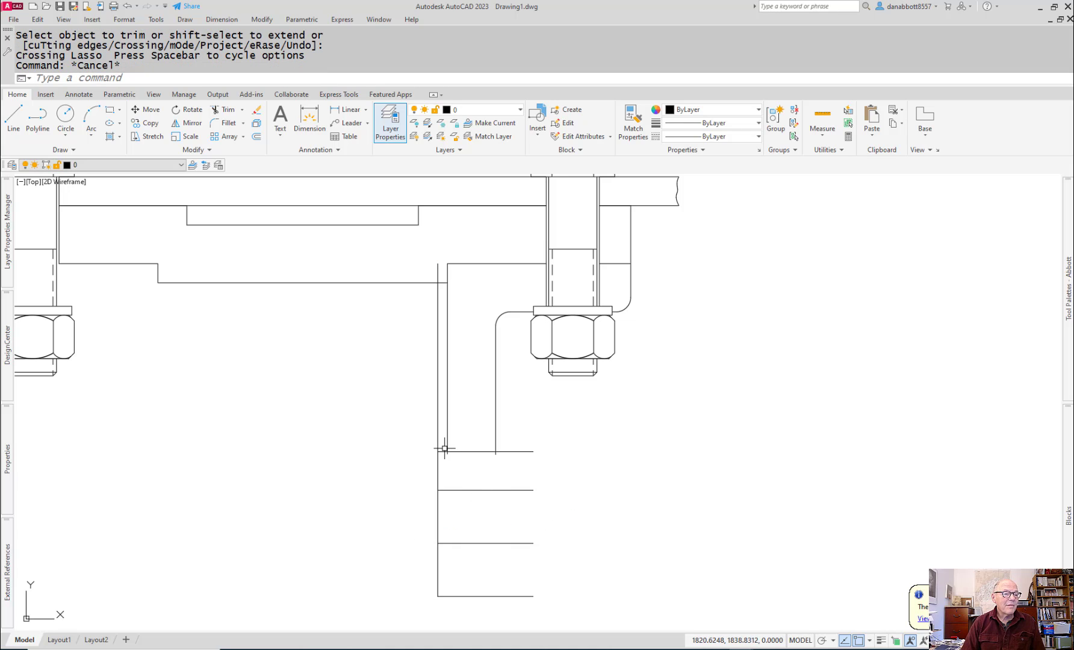
# Step: Trim the 2 mm offset line above the boss and the boss top line between the support's two vertical lines
pyautogui.press('Return')
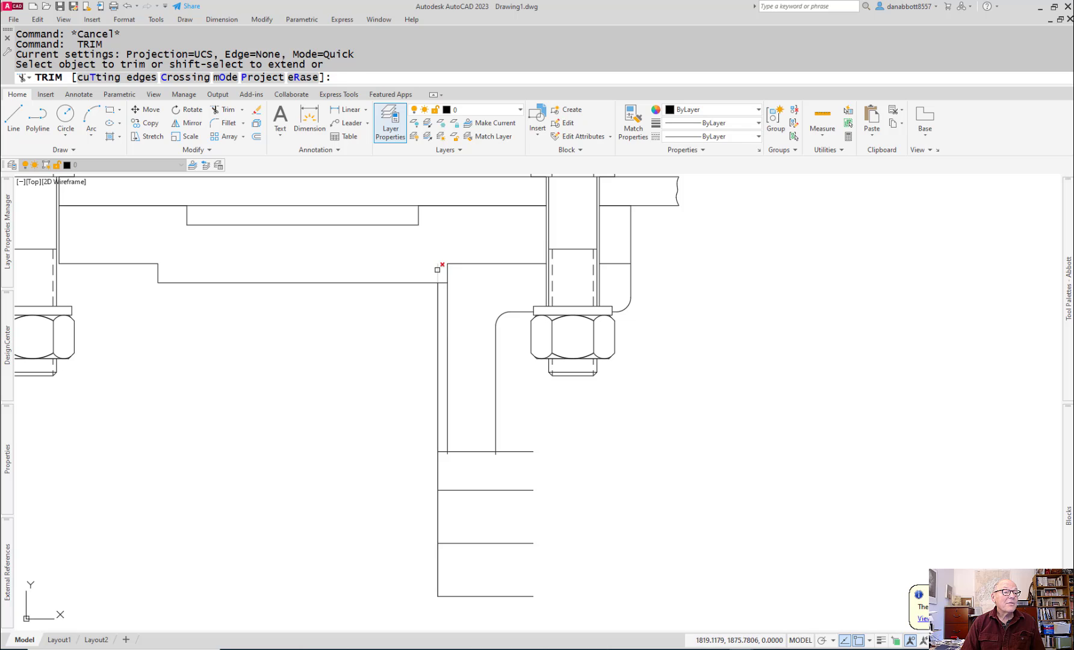
pyautogui.click(439, 270)
pyautogui.click(439, 300)
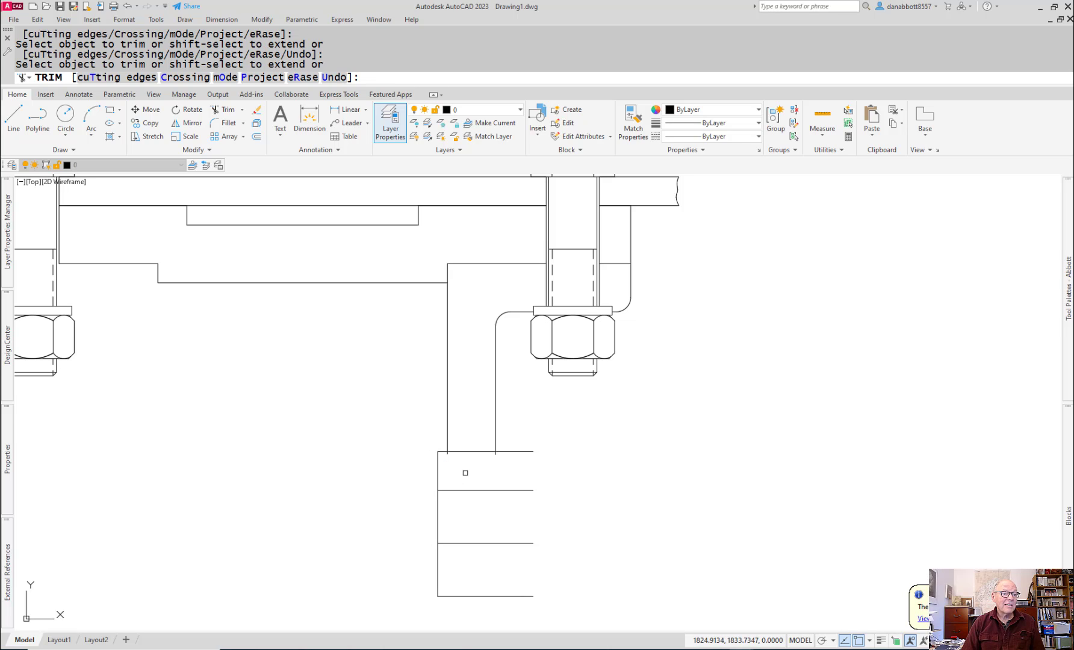
pyautogui.click(465, 452)
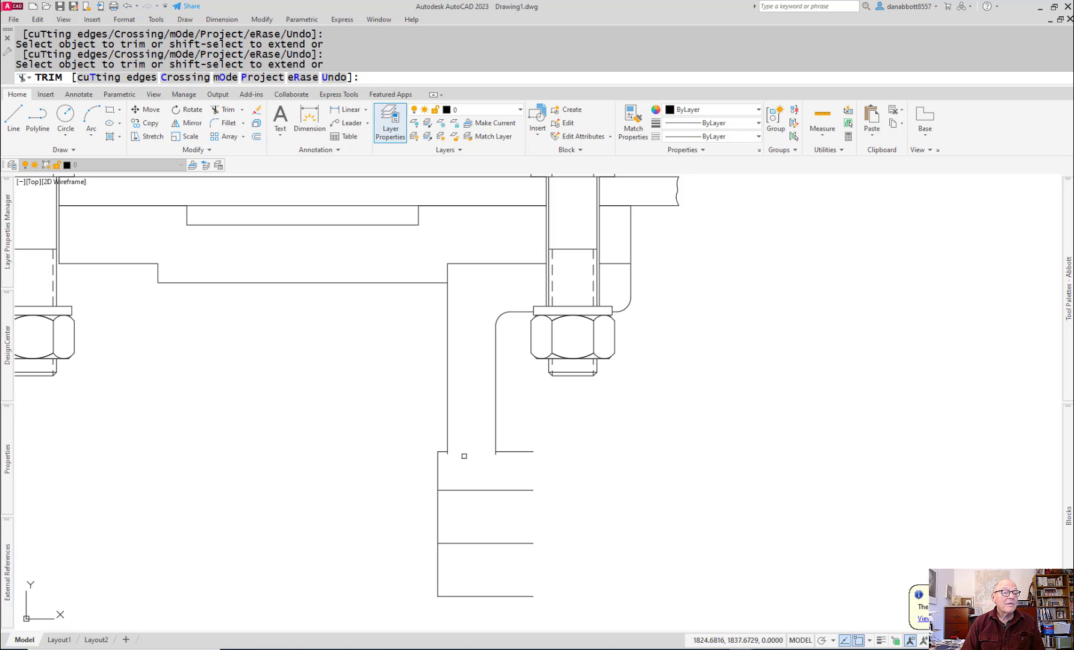
pyautogui.scroll(5, 459, 453)
pyautogui.press('Escape')
# Step: Try to fillet the short boss top line and the support's inner vertical line with a 3 mm radius
pyautogui.write('f')
pyautogui.press('Return')
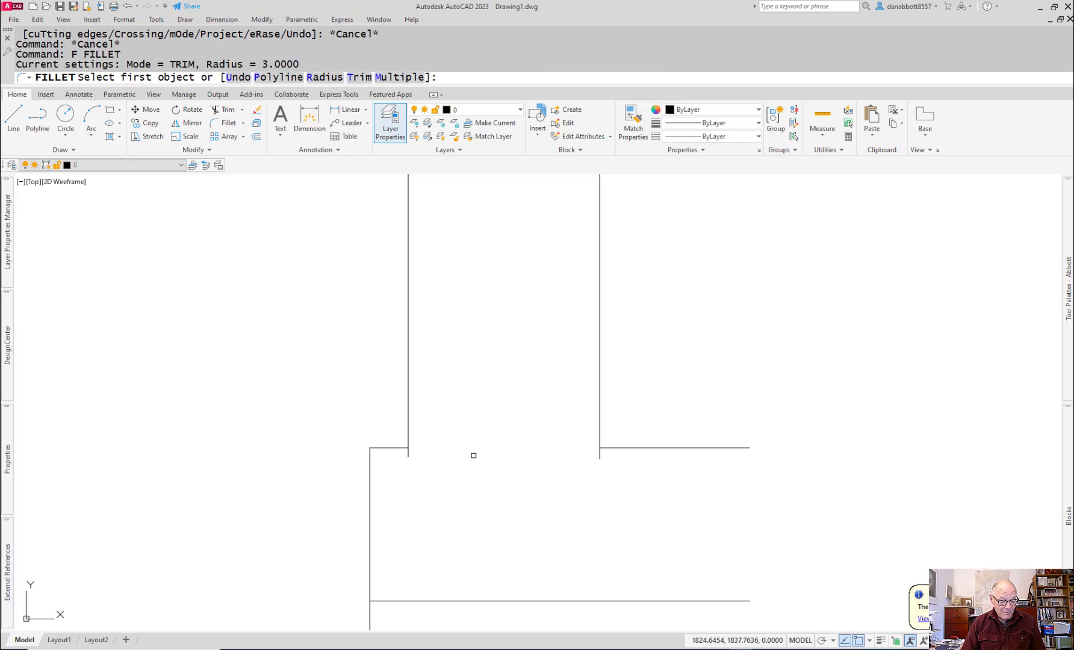
pyautogui.write('r')
pyautogui.press('Return')
pyautogui.write('3')
pyautogui.press('Return')
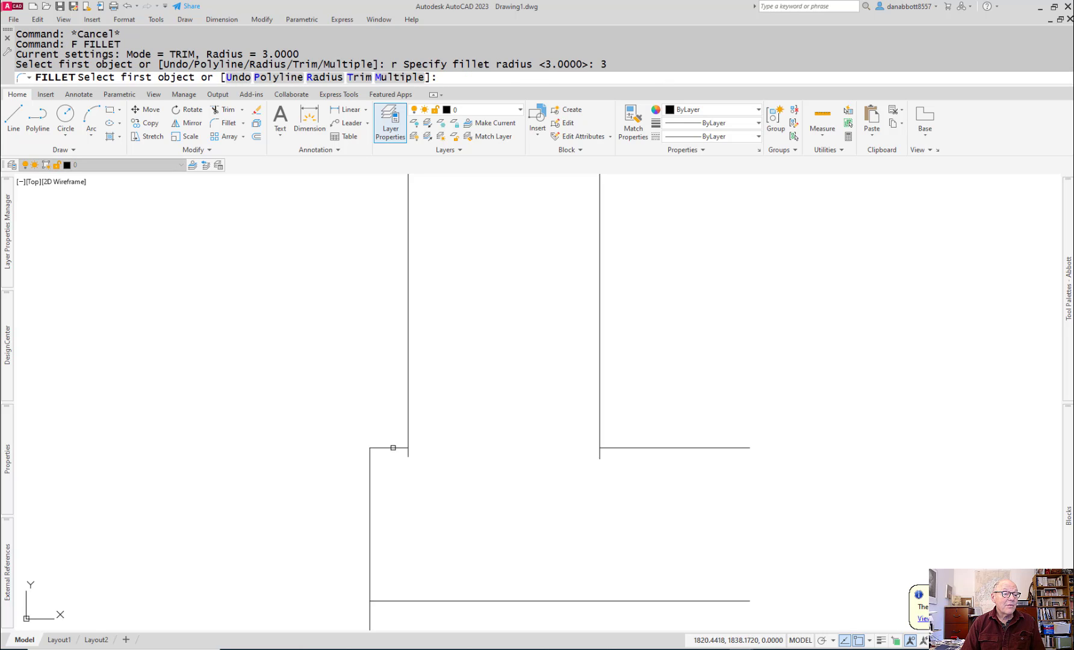
pyautogui.click(393, 448)
pyautogui.doubleClick(408, 415)
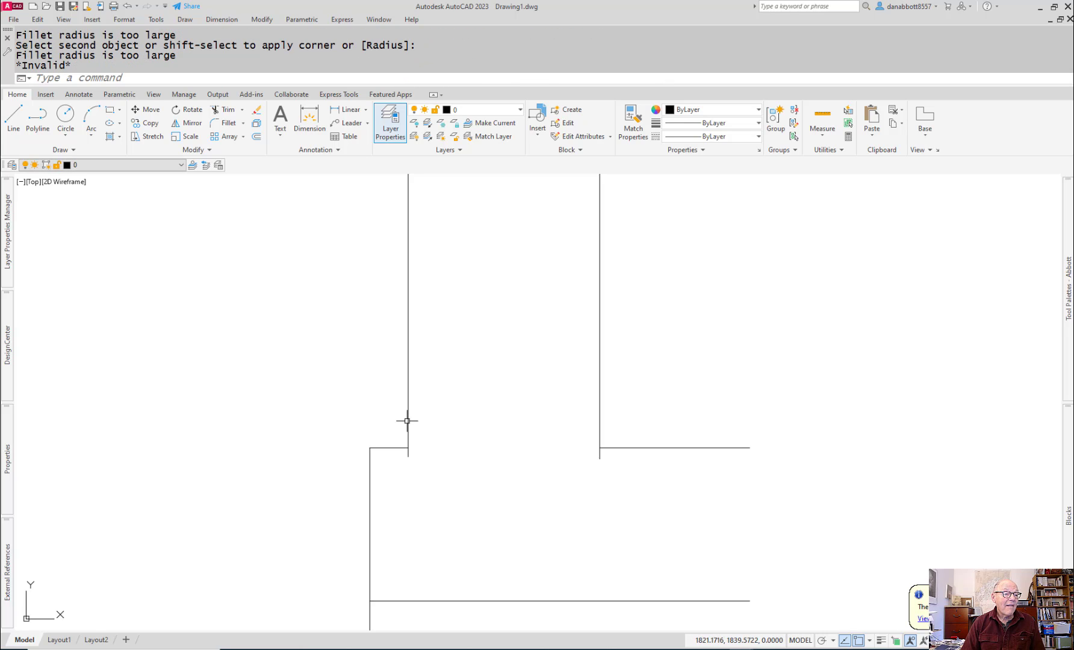
pyautogui.press('Return')
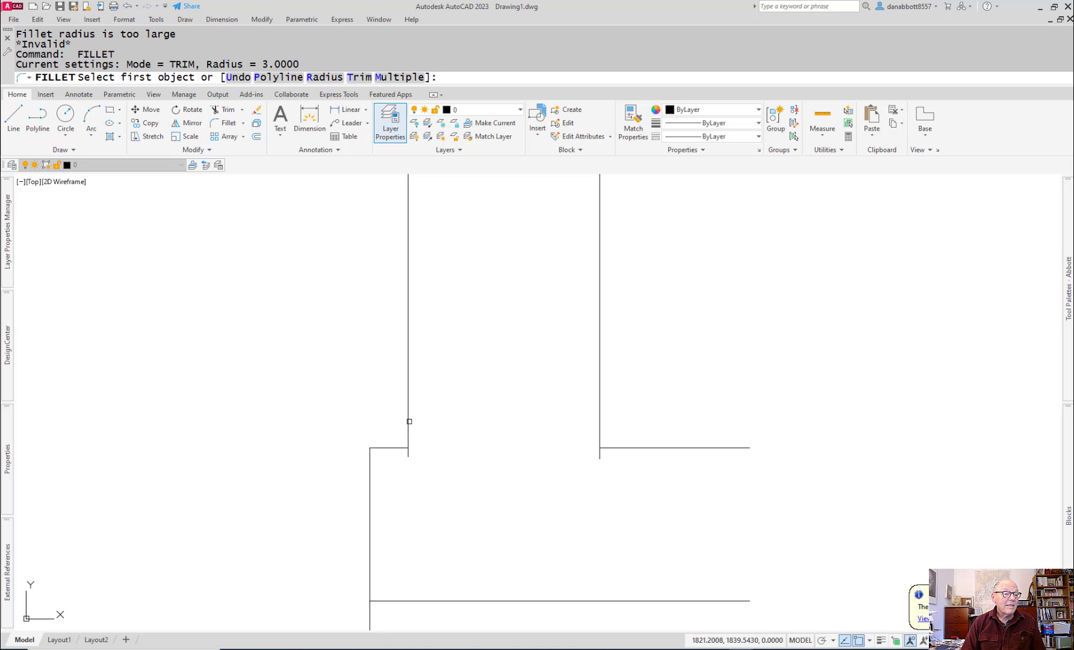
pyautogui.click(410, 424)
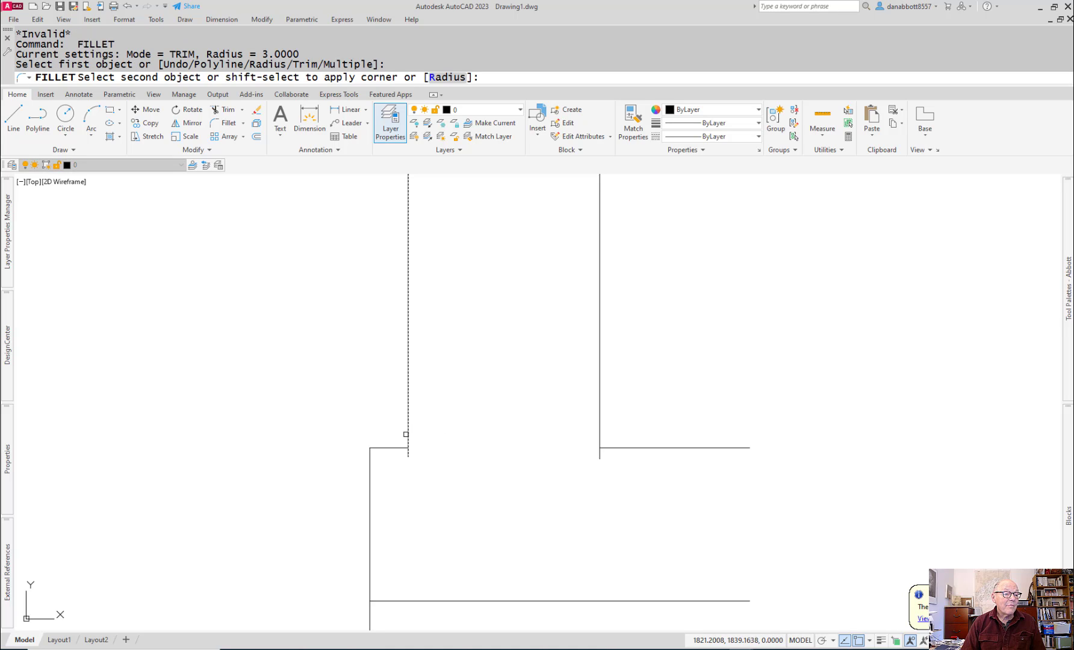
pyautogui.click(396, 448)
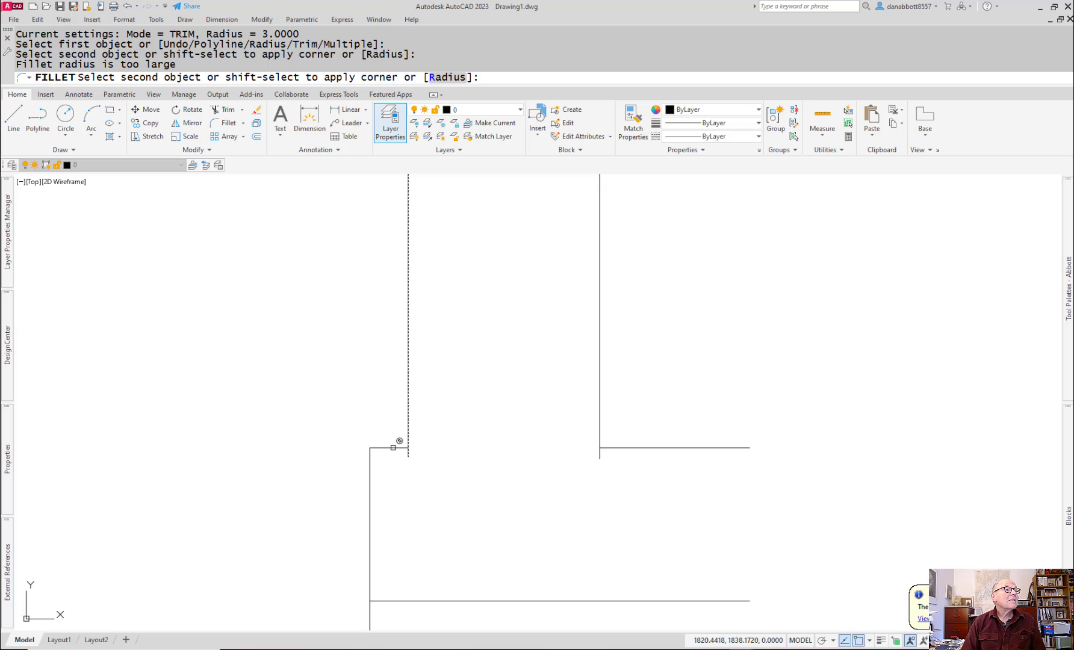
pyautogui.press('Escape')
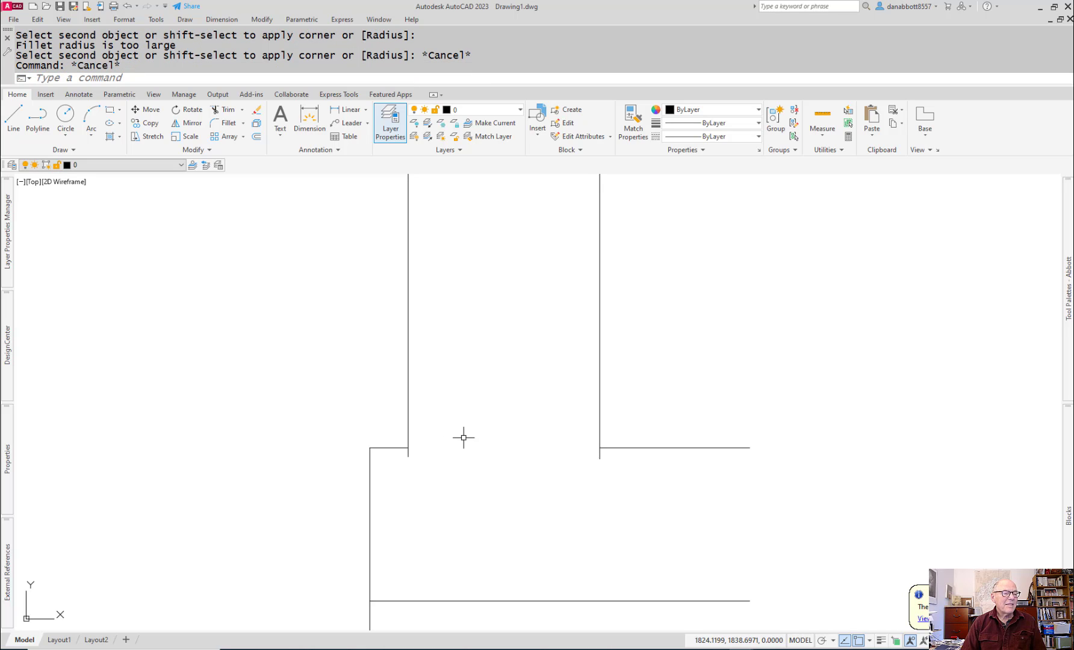
pyautogui.write('d')
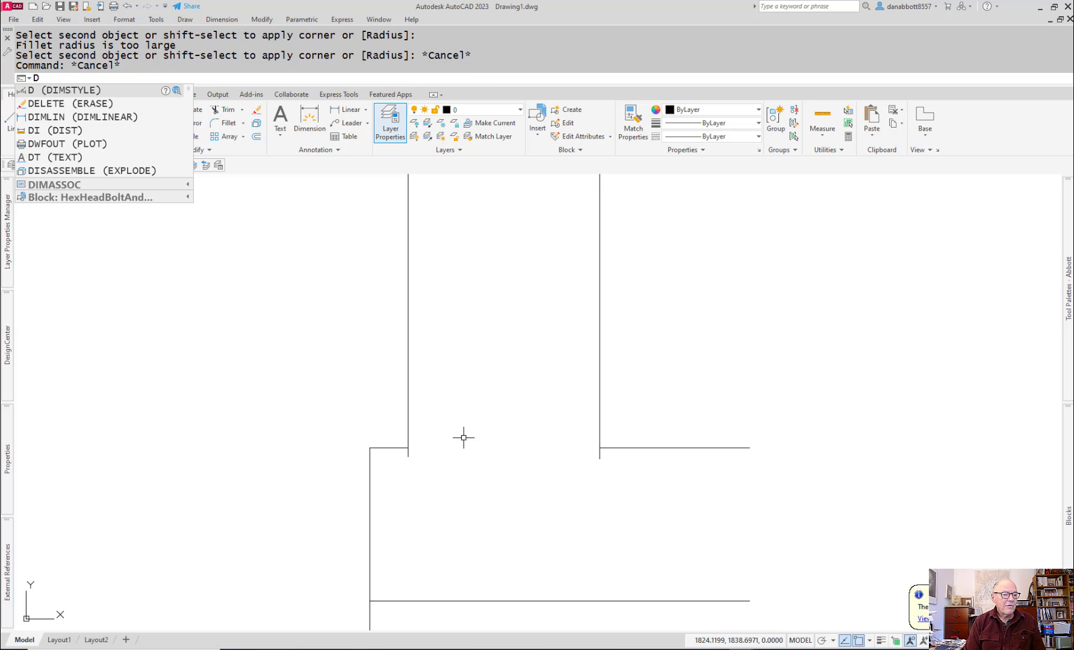
pyautogui.press('Escape')
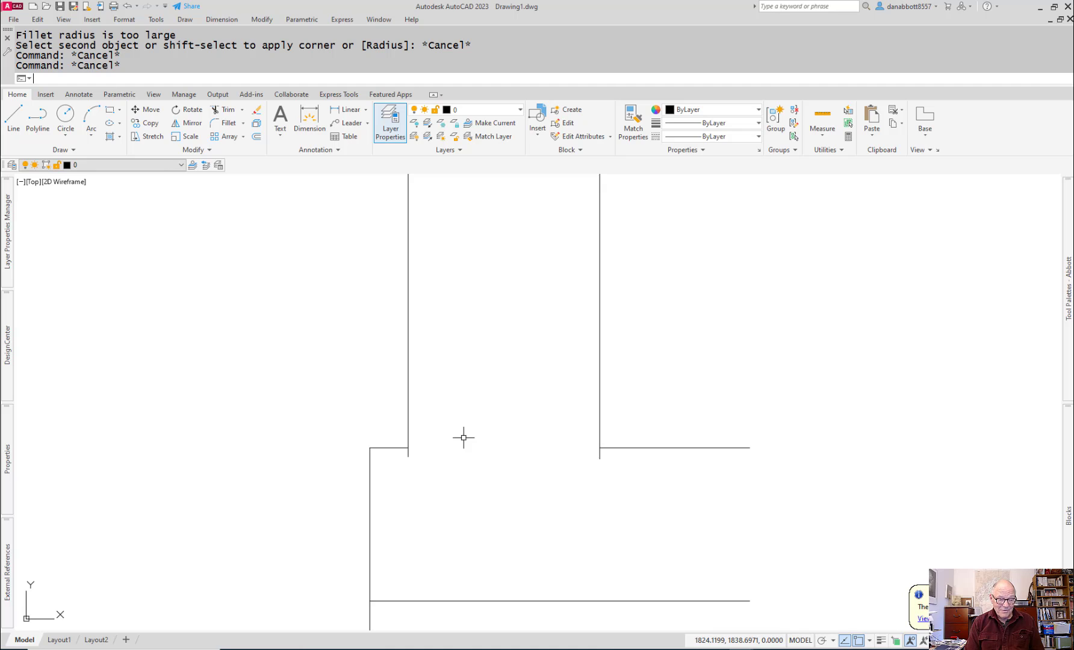
# Step: Stretch the short boss top line about 2.5 mm past the boss face toward the middle of the caster
pyautogui.click(384, 448)
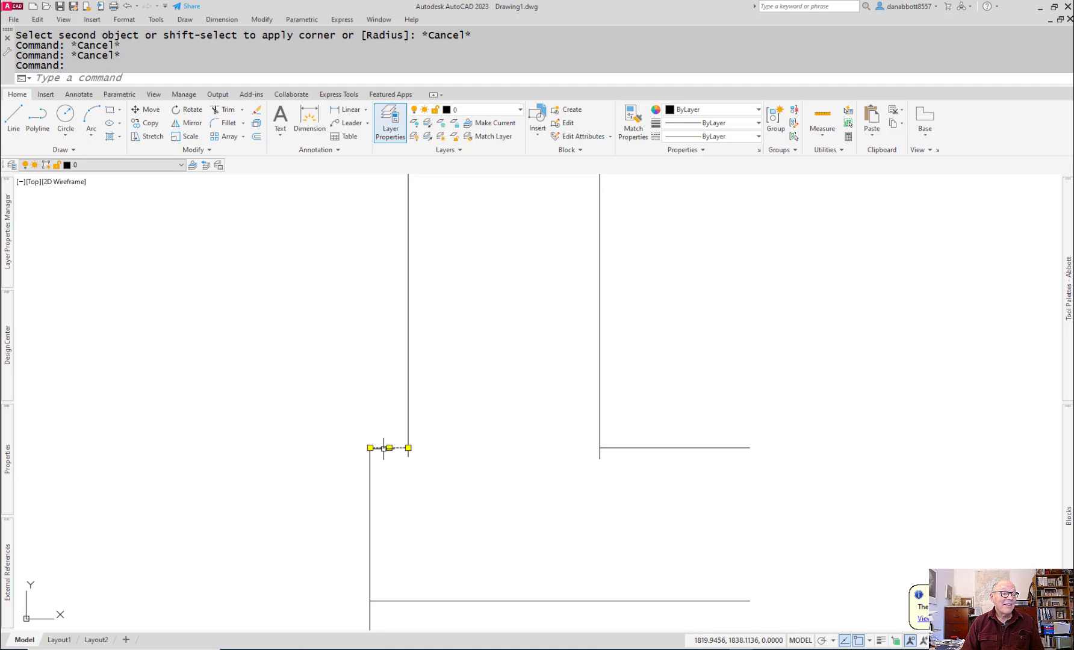
pyautogui.click(370, 448)
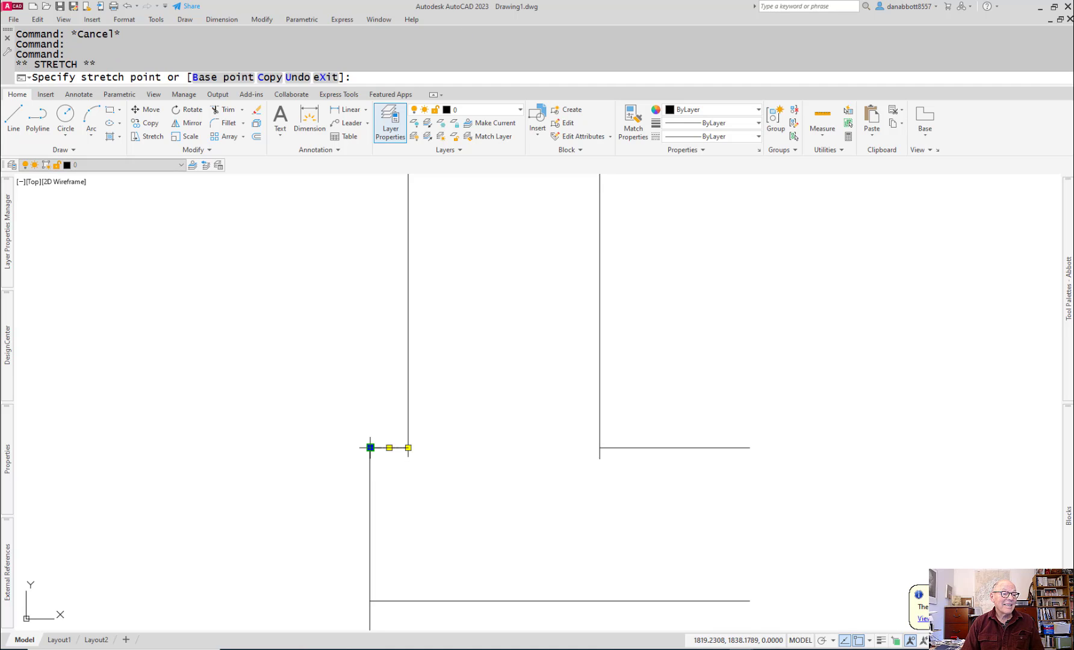
pyautogui.click(321, 448)
pyautogui.press('Escape')
# Step: Fillet the lengthened boss top line and the support's inner vertical line with a 3 mm radius
pyautogui.write('F')
pyautogui.press('Return')
pyautogui.write('r')
pyautogui.press('Return')
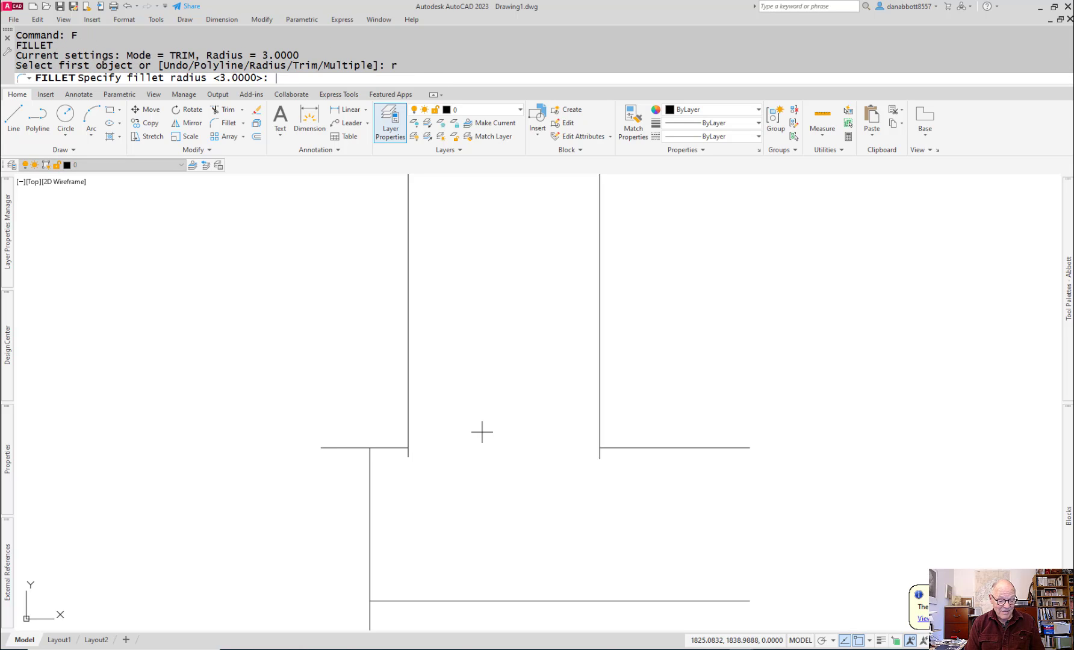
pyautogui.write('3')
pyautogui.press('Return')
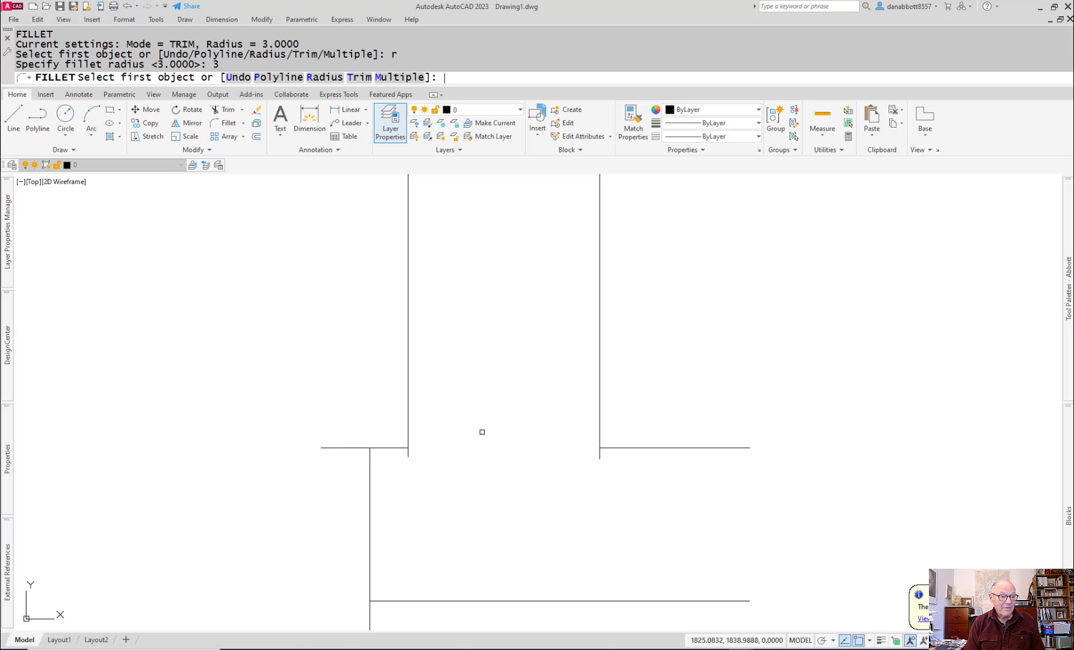
pyautogui.click(397, 447)
pyautogui.click(408, 420)
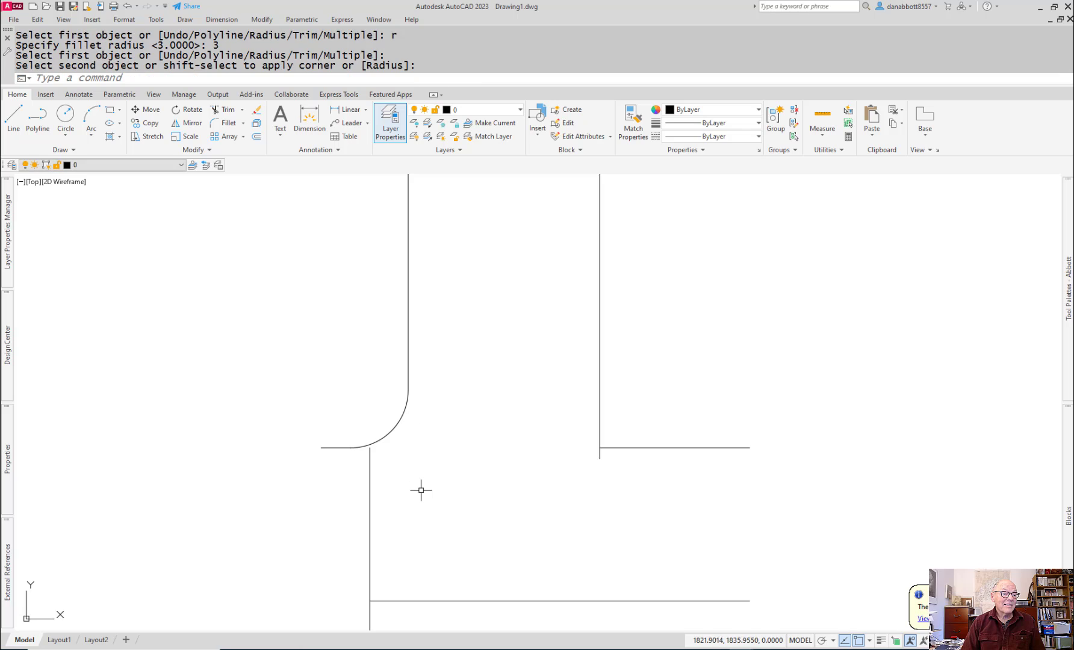
pyautogui.press('Escape')
# Step: Extend the boss's vertical face line up to the fillet arc
pyautogui.scroll(5, 390, 467)
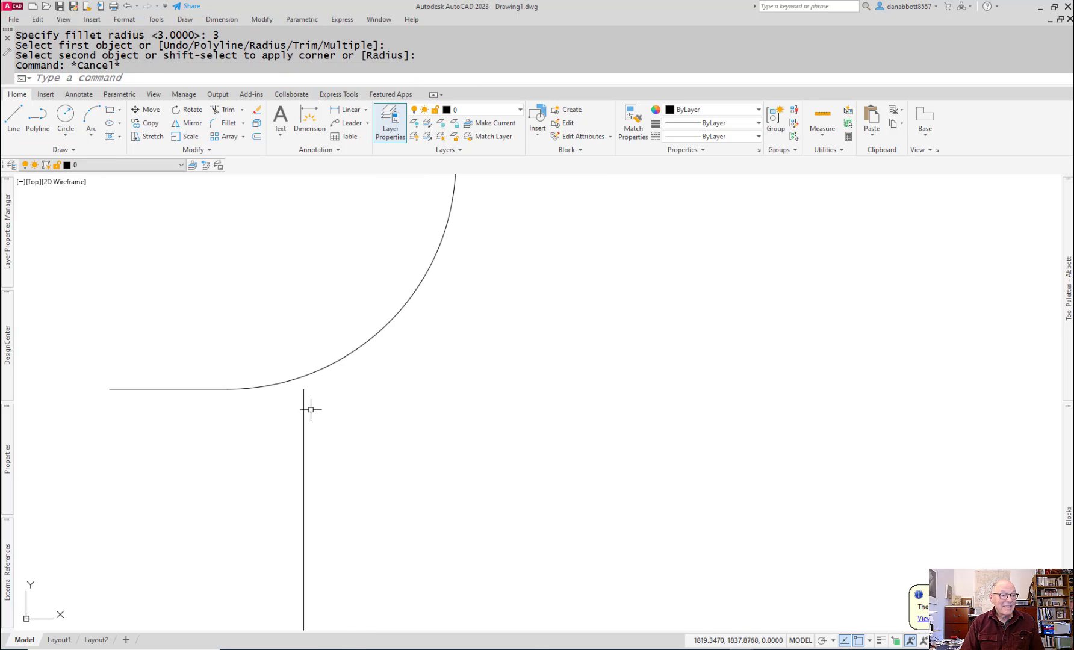
pyautogui.write('ex')
pyautogui.press('Return')
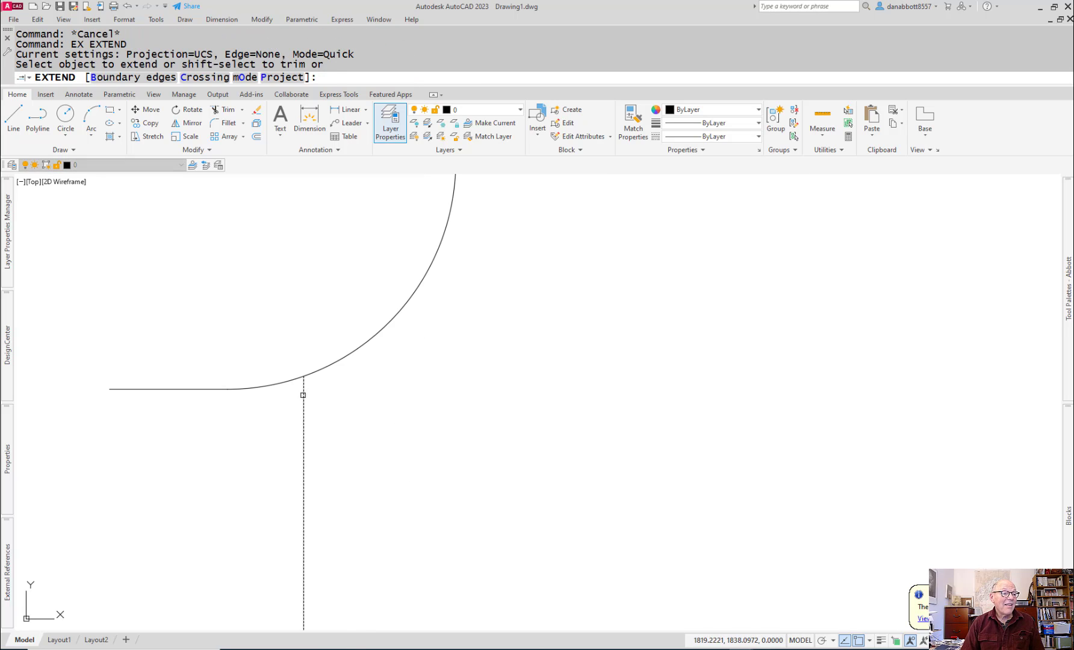
pyautogui.click(305, 388)
pyautogui.press('Escape')
# Step: Trim away the leftover horizontal line and the part of the fillet arc that lie beyond the boss face
pyautogui.write('r')
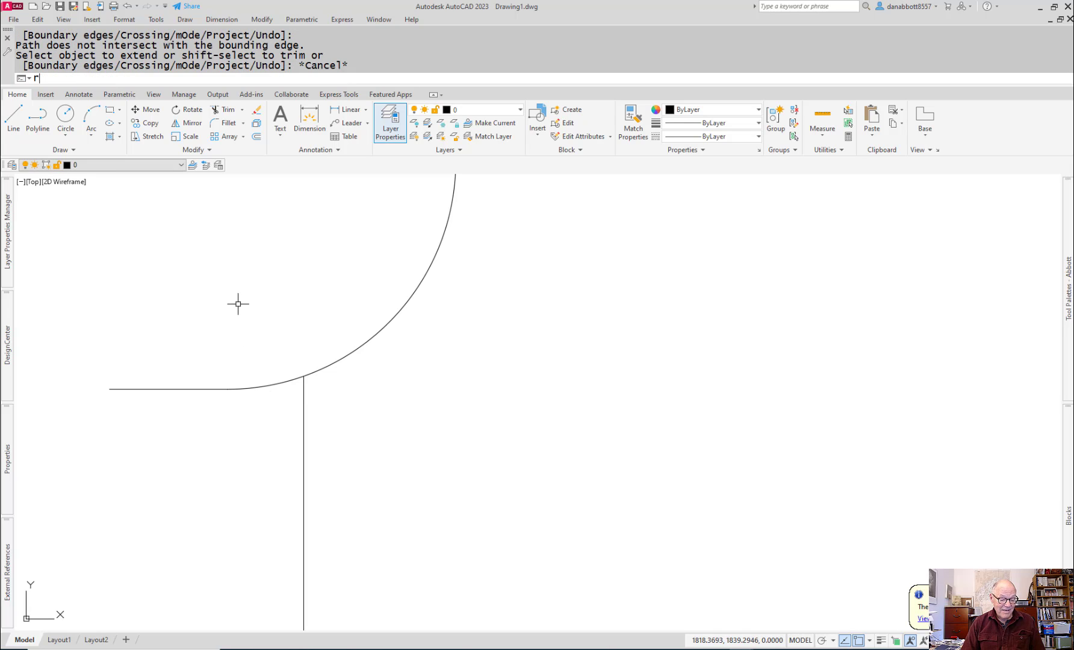
pyautogui.press('Escape')
pyautogui.write('tr')
pyautogui.press('Return')
pyautogui.moveTo(239, 303)
pyautogui.mouseDown()
pyautogui.moveTo(223, 388)
pyautogui.moveTo(233, 406)
pyautogui.mouseUp()
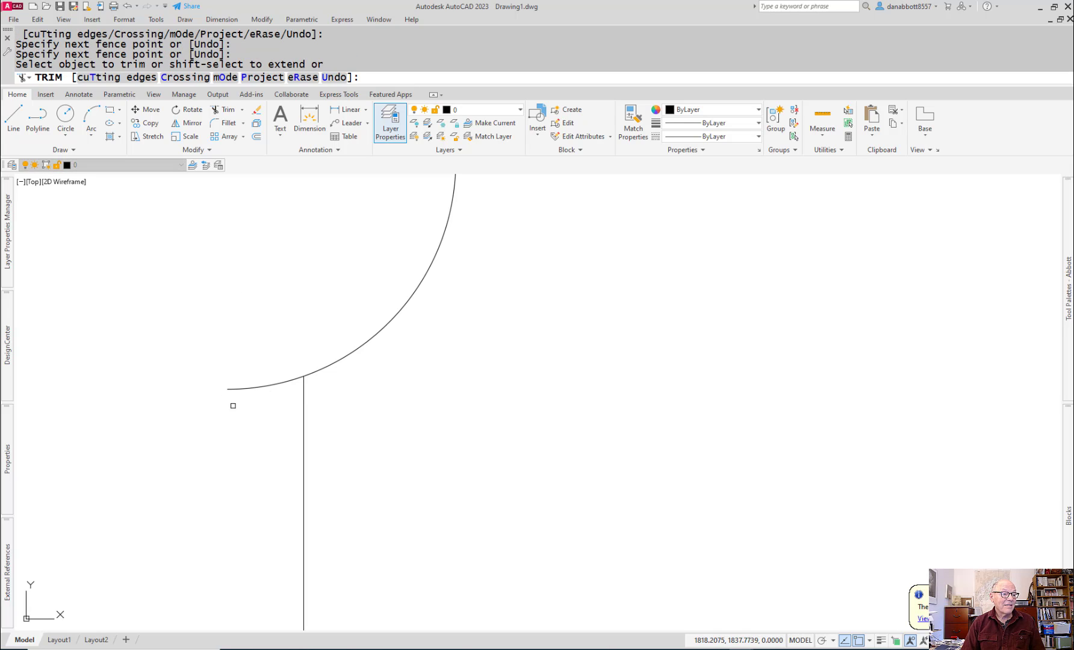
pyautogui.moveTo(262, 365); pyautogui.dragTo(278, 421)
pyautogui.press('Escape')
pyautogui.scroll(-10, 338, 441)
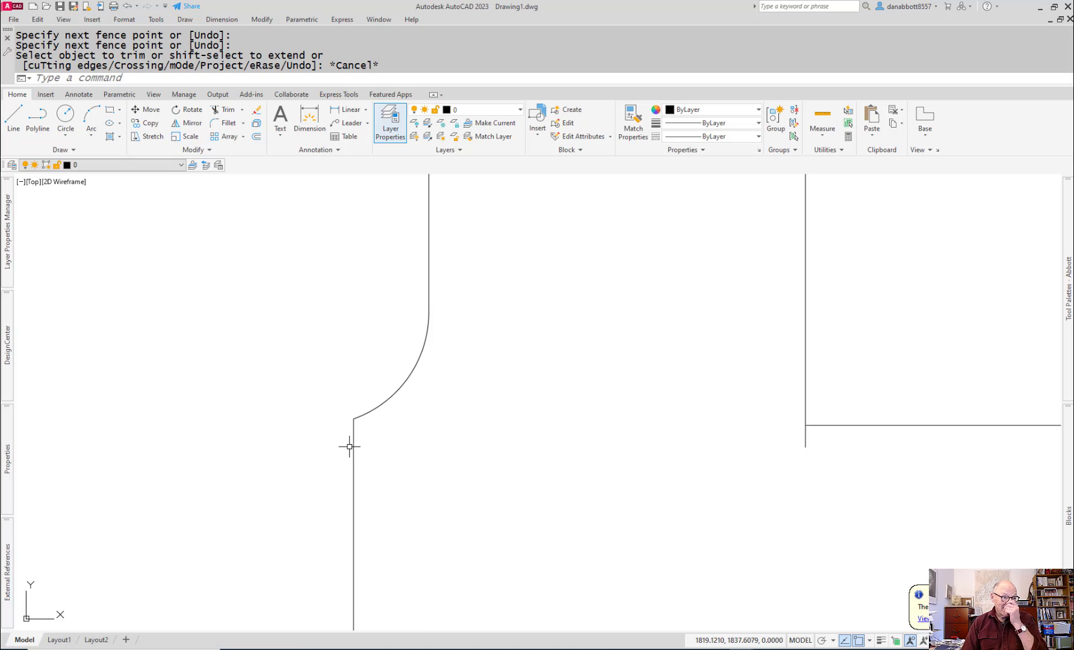
# Step: Fillet the support's outer vertical line and the remaining horizontal boss top line with a 3 mm radius
pyautogui.moveTo(436, 535); pyautogui.dragTo(428, 447, button='middle')
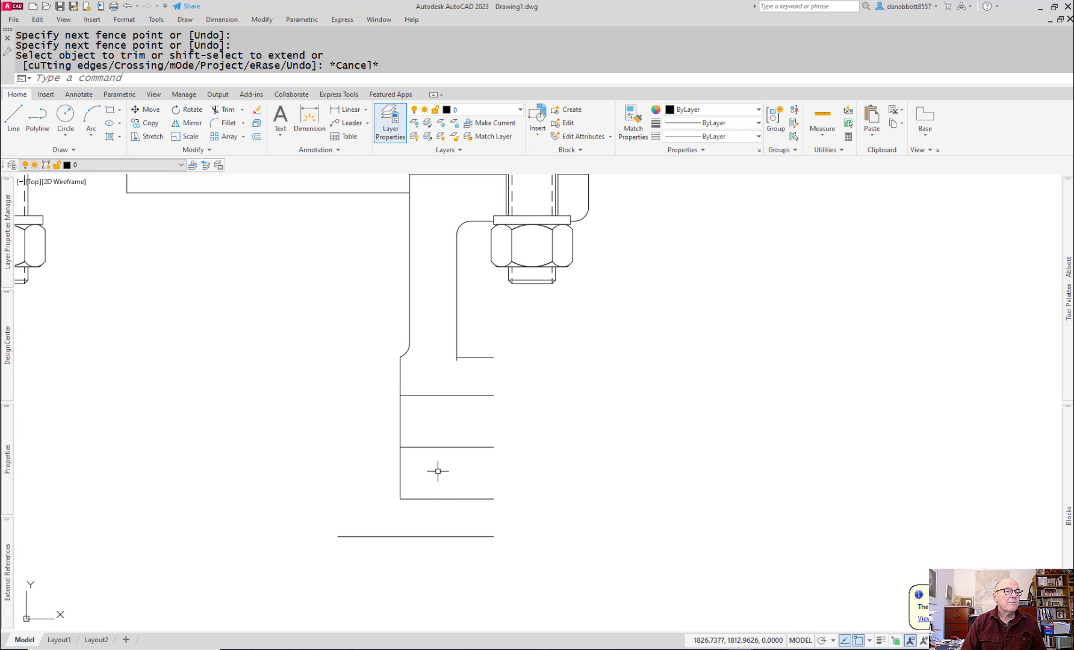
pyautogui.scroll(3, 494, 379)
pyautogui.write('f')
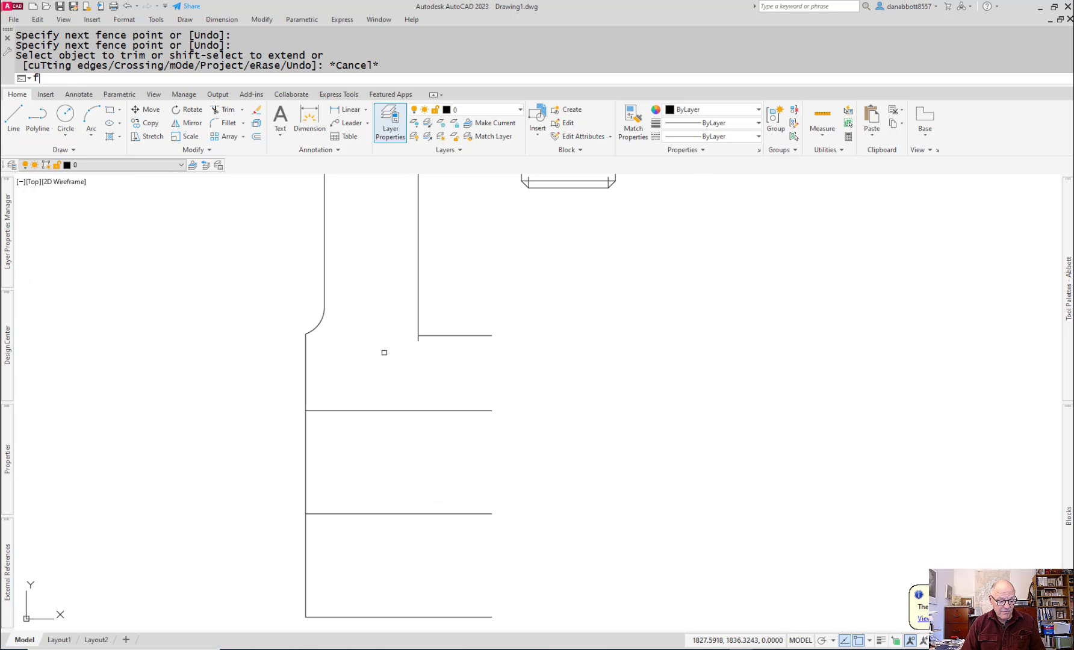
pyautogui.press('Return')
pyautogui.write('r')
pyautogui.press('Return')
pyautogui.write('3')
pyautogui.press('Return')
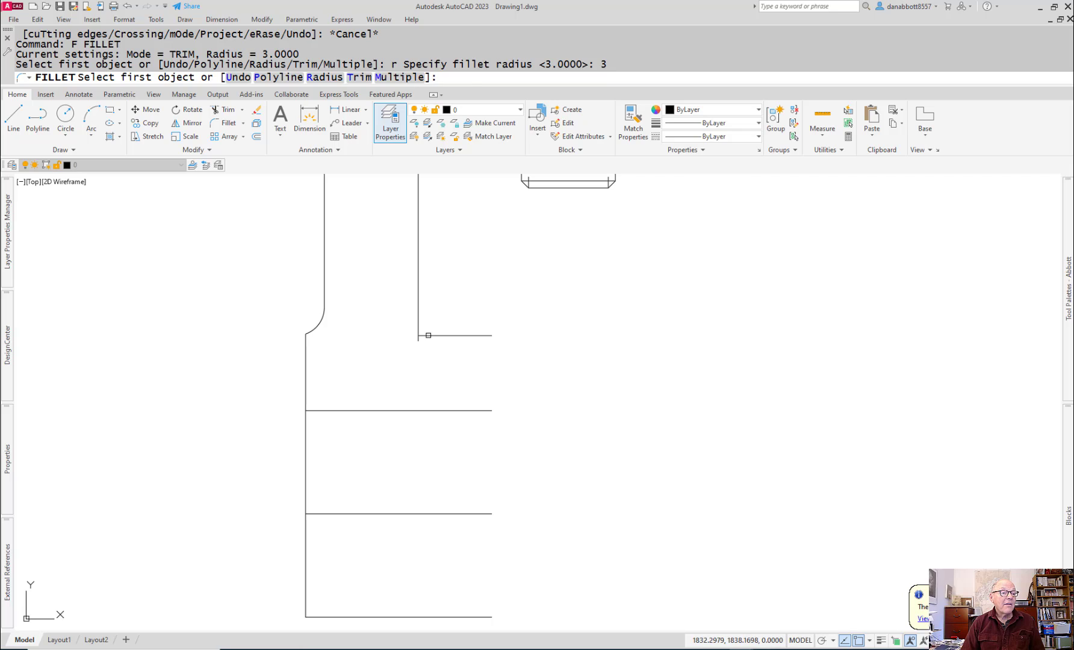
pyautogui.click(425, 335)
pyautogui.click(418, 314)
pyautogui.press('Escape')
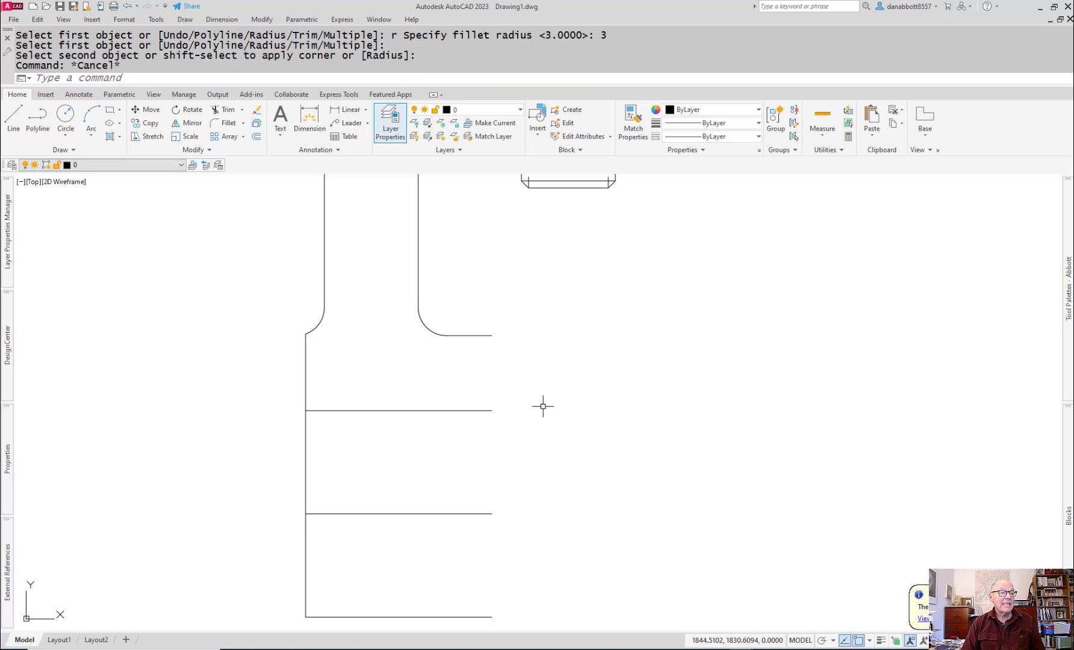
# Step: Check the shape of the axle support's outer side in the caster assembly PDF, and return to the AutoCAD drawing
pyautogui.hotkey('alt', 'Tab')
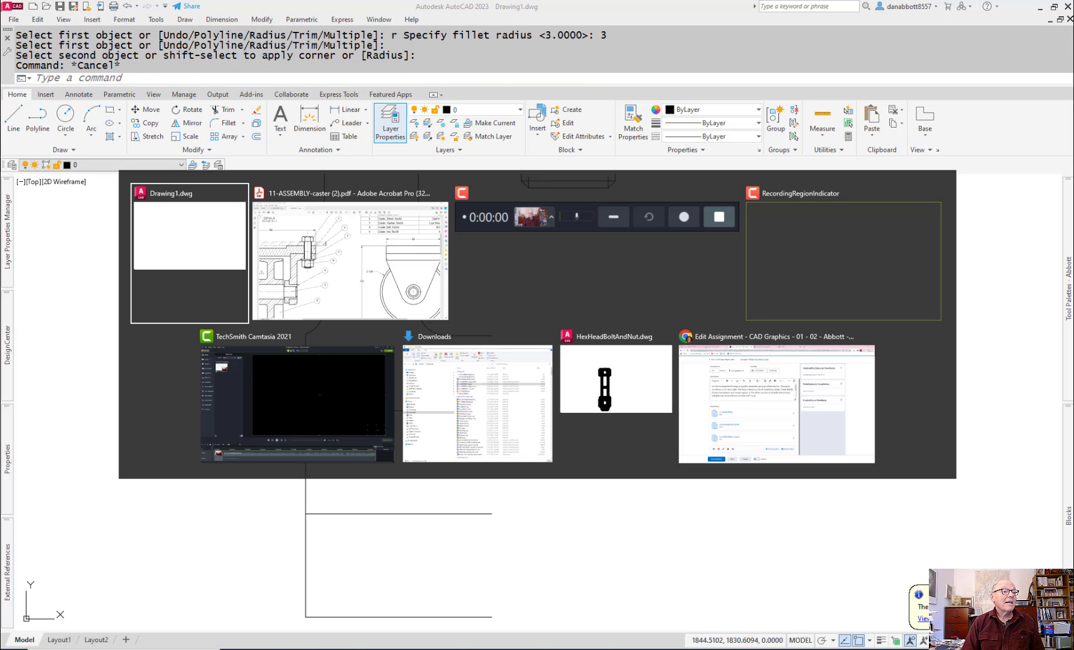
pyautogui.hotkey('alt', 'Tab')
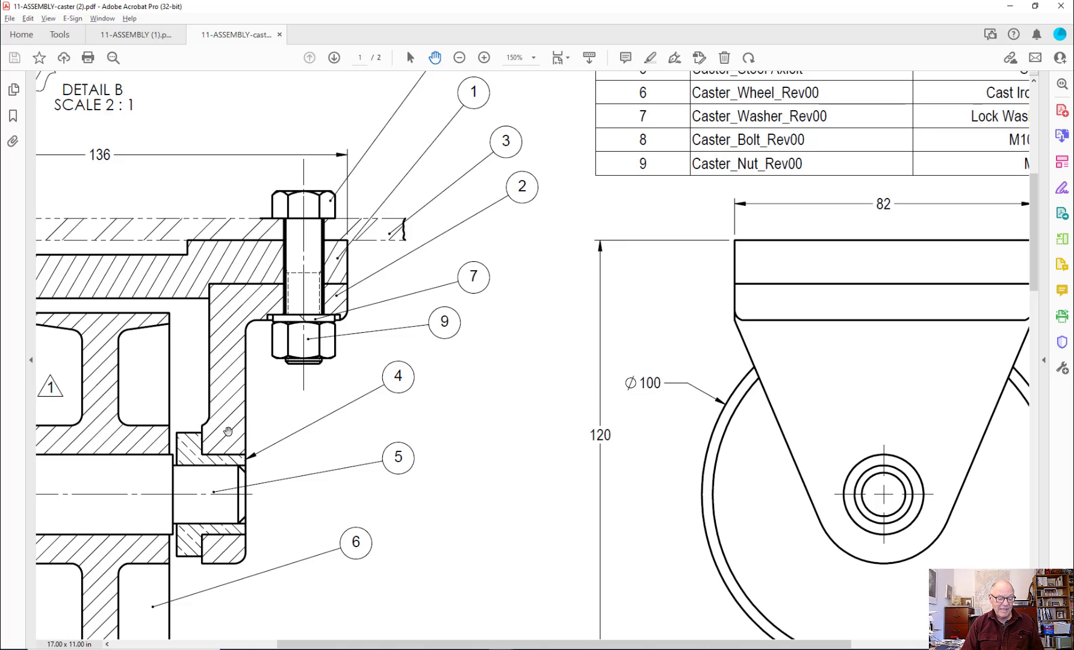
pyautogui.hotkey('alt', 'Tab')
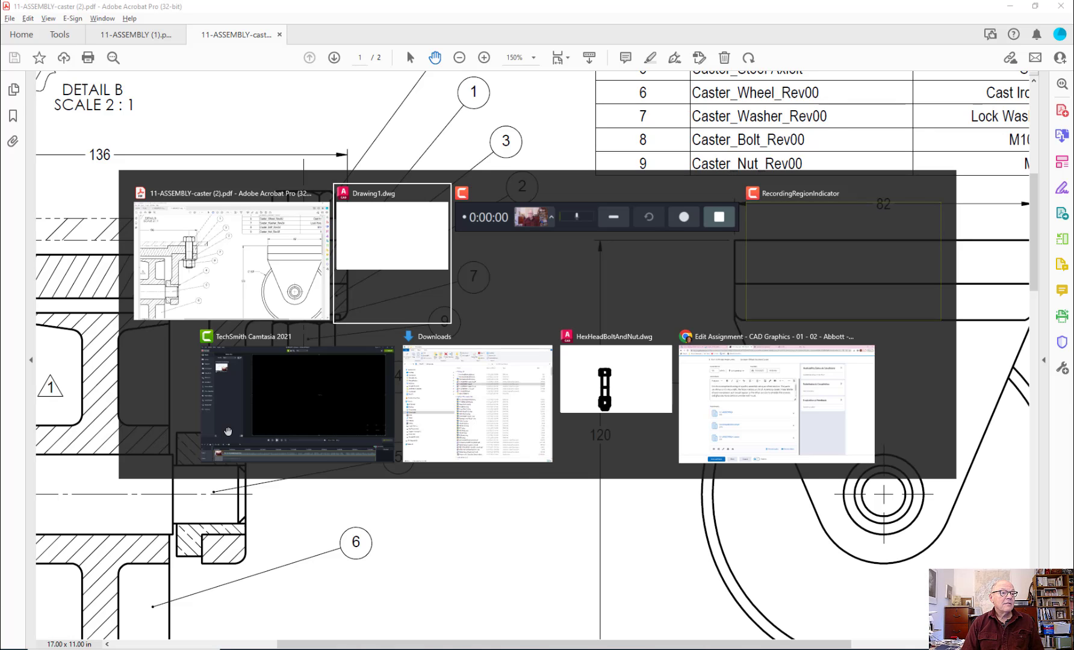
# Step: Undo the last fillet on the support's outer vertical line
pyautogui.write('u')
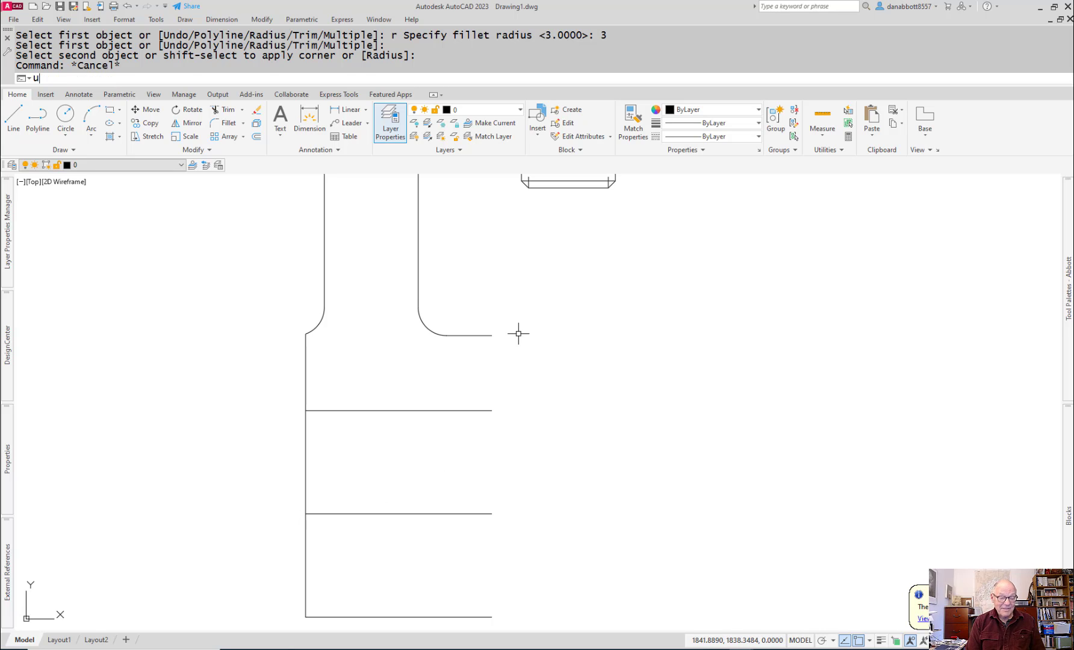
pyautogui.press('Return')
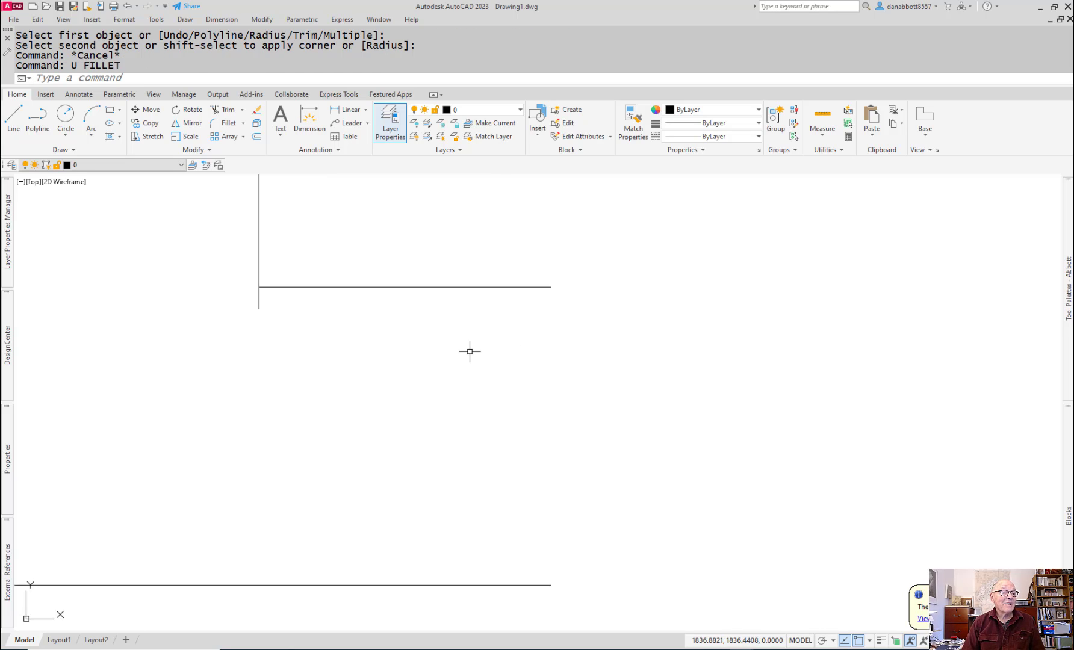
# Step: Delete the short horizontal boss top line on the outer side of the axle support
pyautogui.scroll(-5, 469, 352)
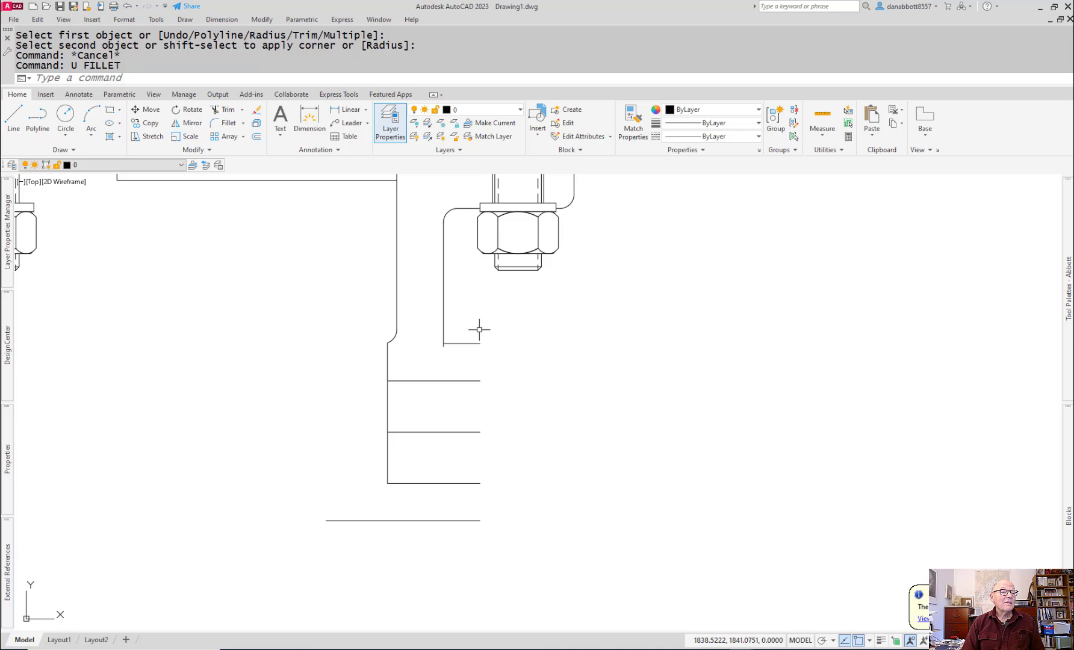
pyautogui.click(479, 328)
pyautogui.click(467, 362)
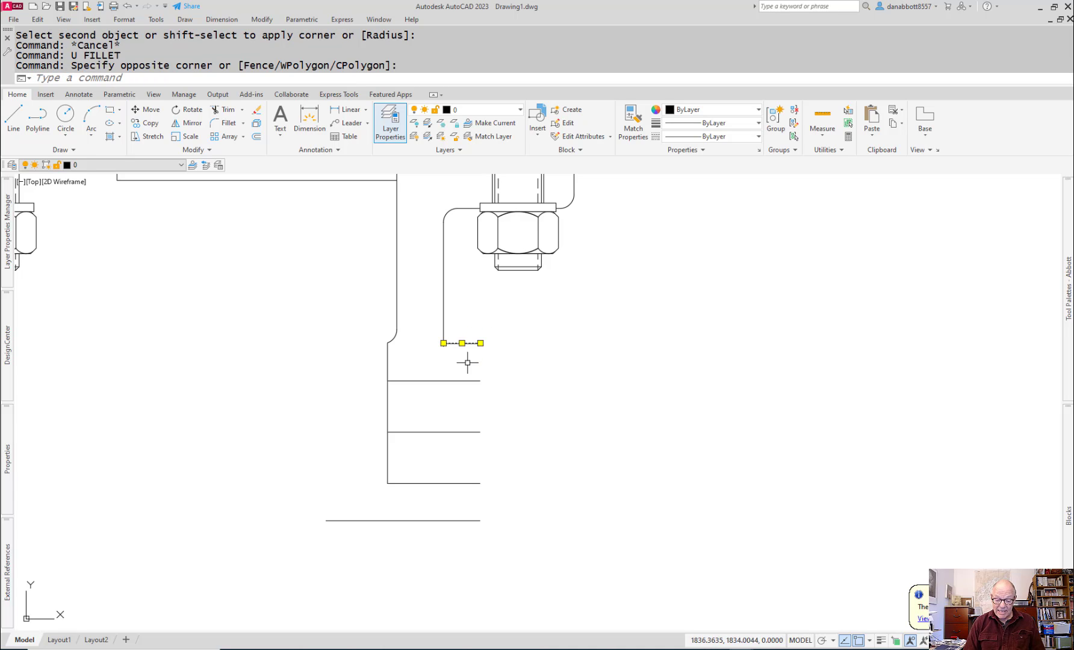
pyautogui.press('Delete')
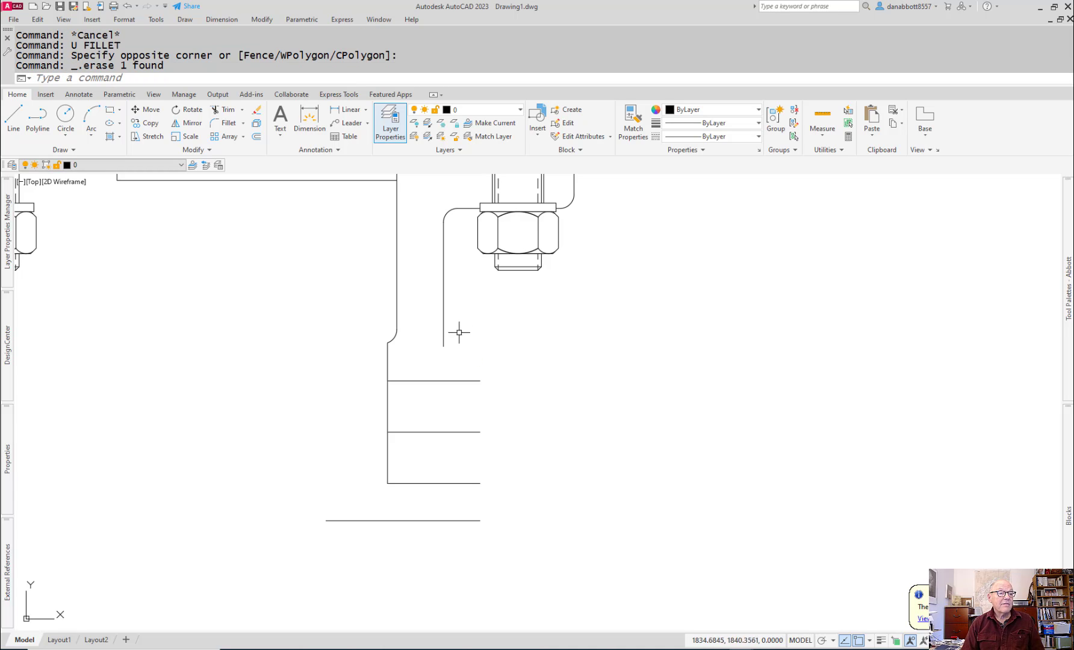
# Step: Stretch the axle support's outer vertical line down to the third horizontal line of the boss
pyautogui.click(443, 344)
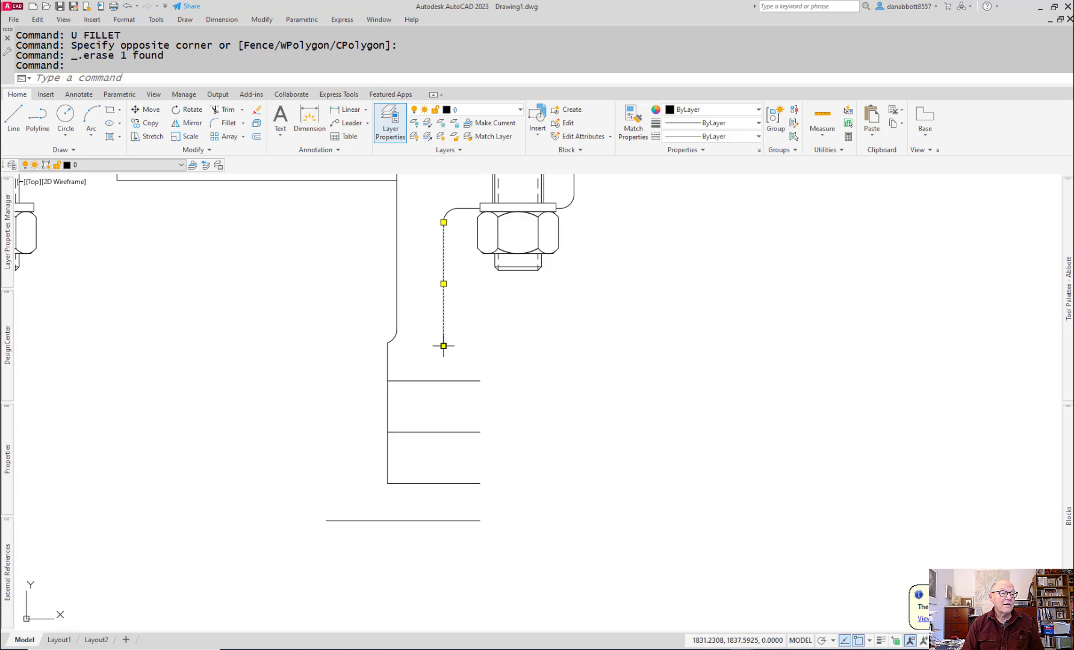
pyautogui.click(444, 345)
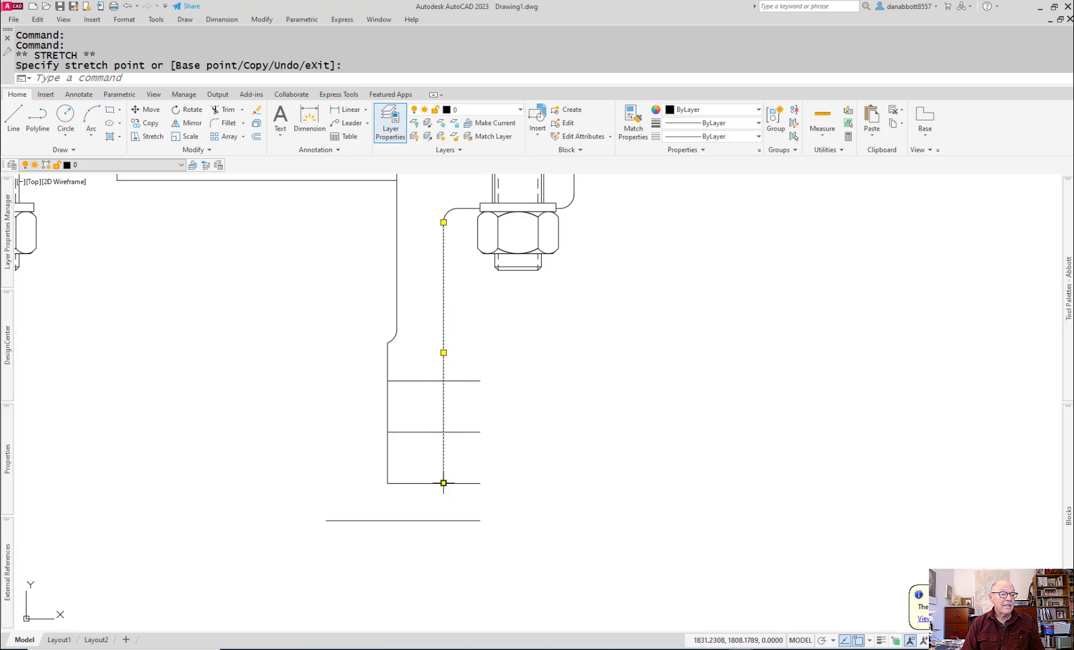
pyautogui.press('Escape')
# Step: Trim the boss lines beyond the outer vertical line and cut the vertical edges between the upper and middle horizontal lines
pyautogui.write('tr')
pyautogui.press('Return')
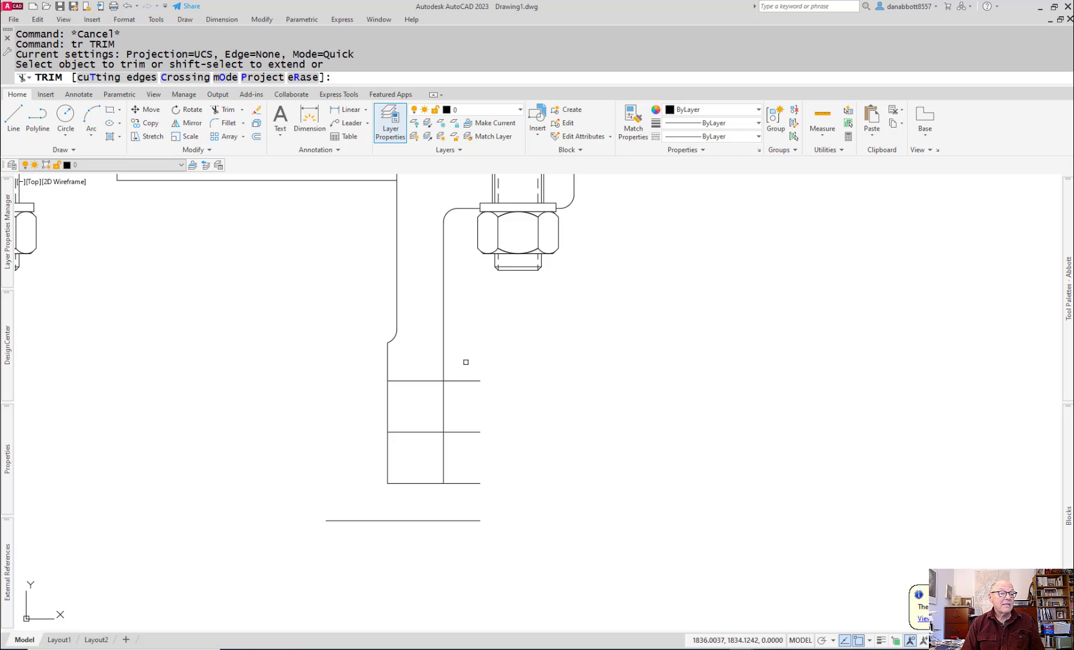
pyautogui.moveTo(461, 366); pyautogui.dragTo(472, 502)
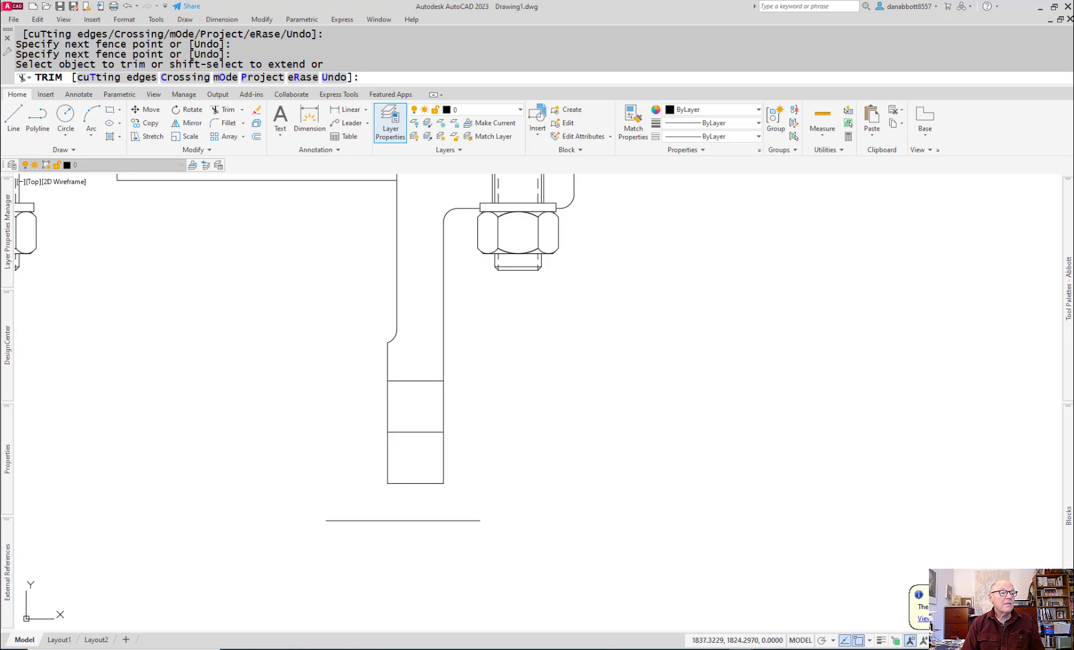
pyautogui.moveTo(460, 400)
pyautogui.mouseDown()
pyautogui.moveTo(390, 391)
pyautogui.moveTo(316, 416)
pyautogui.mouseUp()
pyautogui.press('Escape')
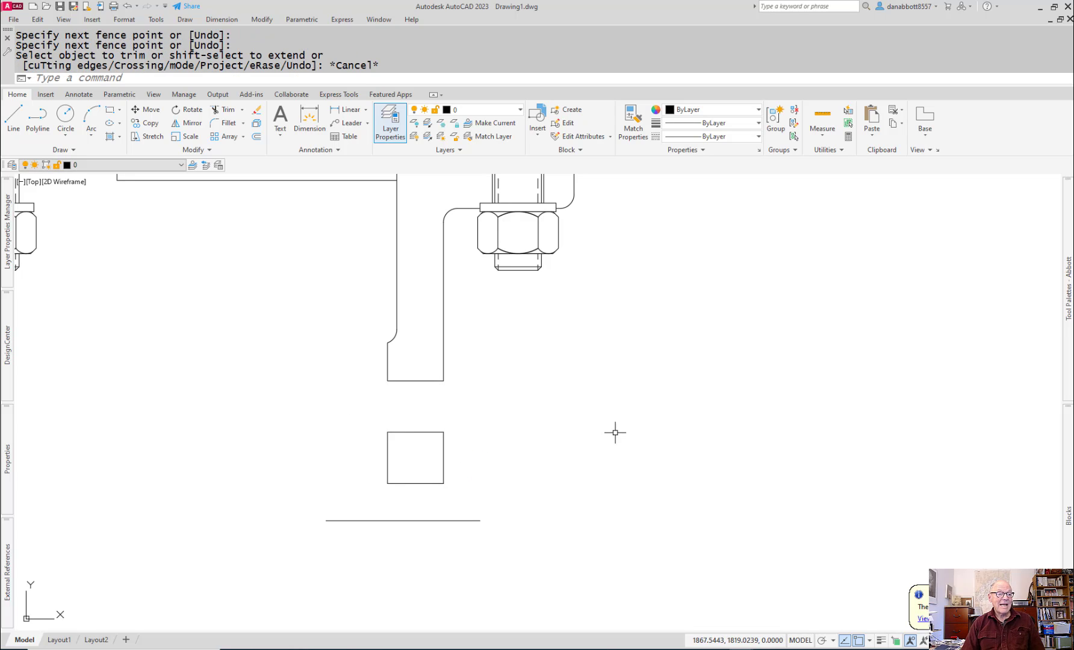
pyautogui.scroll(-3, 642, 432)
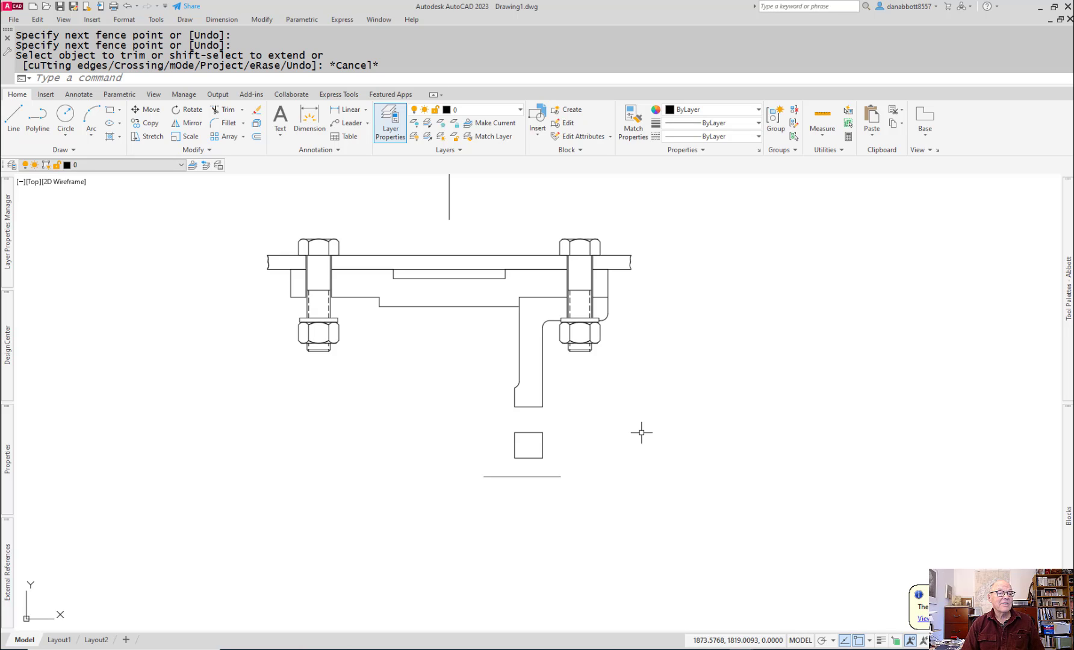
pyautogui.scroll(3, 523, 481)
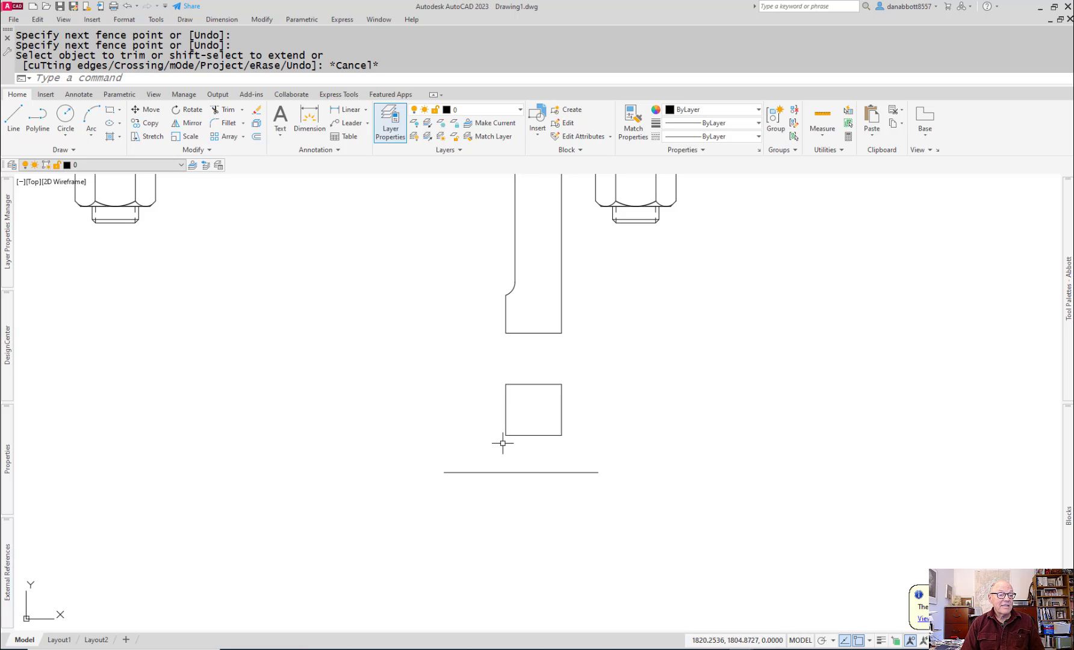
# Step: Try to extend the lower block's inner vertical line to the bottom horizontal line and remove the block's outer edge
pyautogui.click(506, 421)
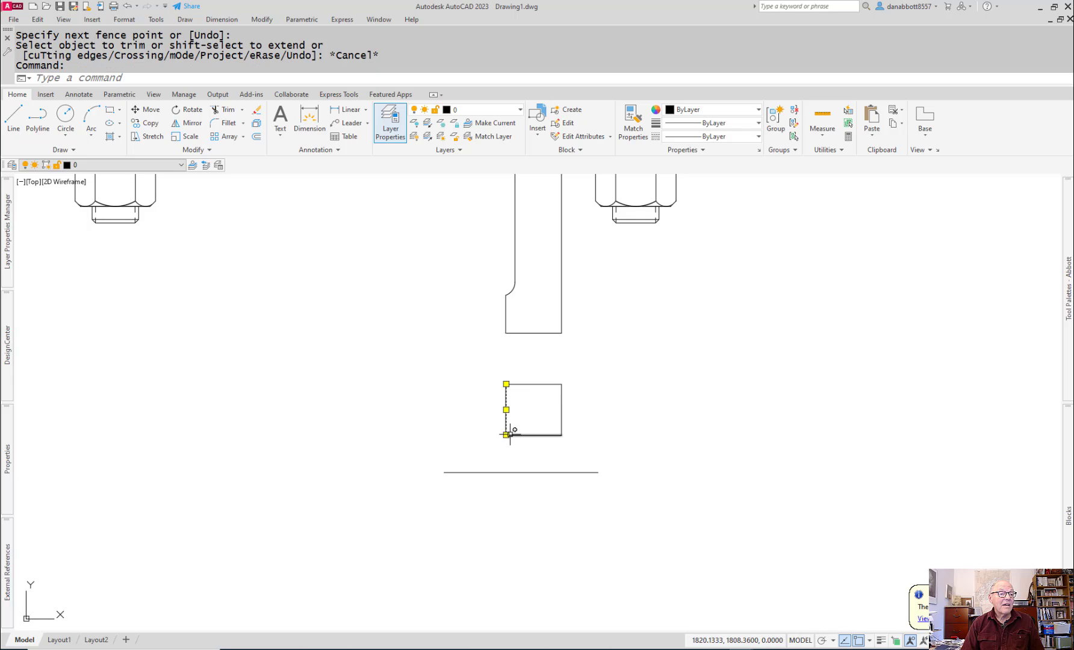
pyautogui.click(506, 435)
pyautogui.click(506, 472)
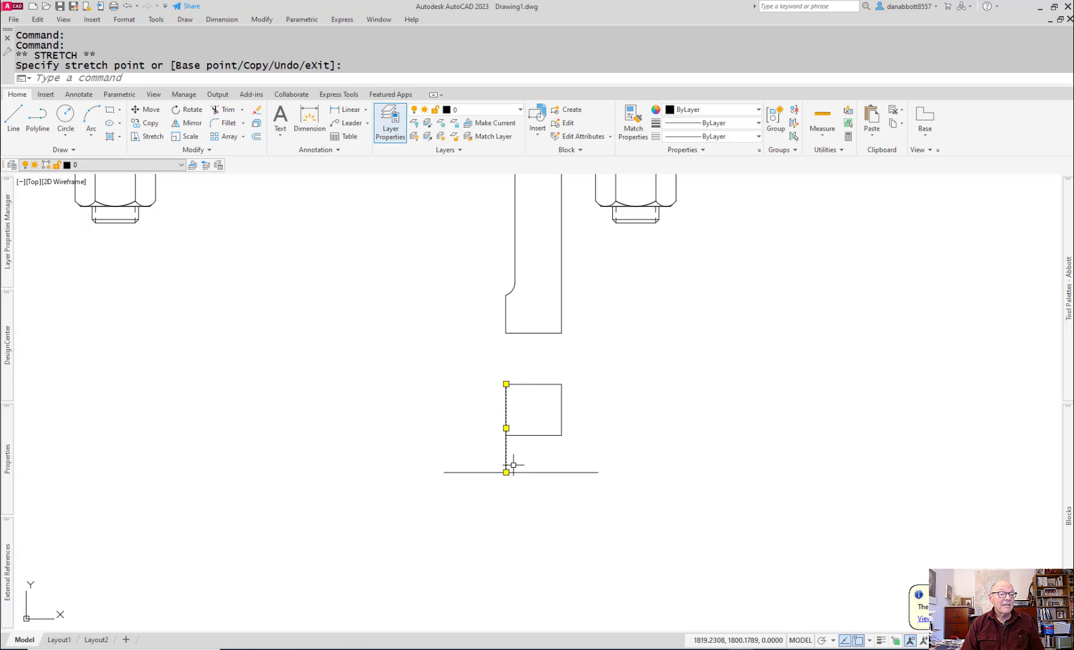
pyautogui.press('Return')
pyautogui.click(563, 416)
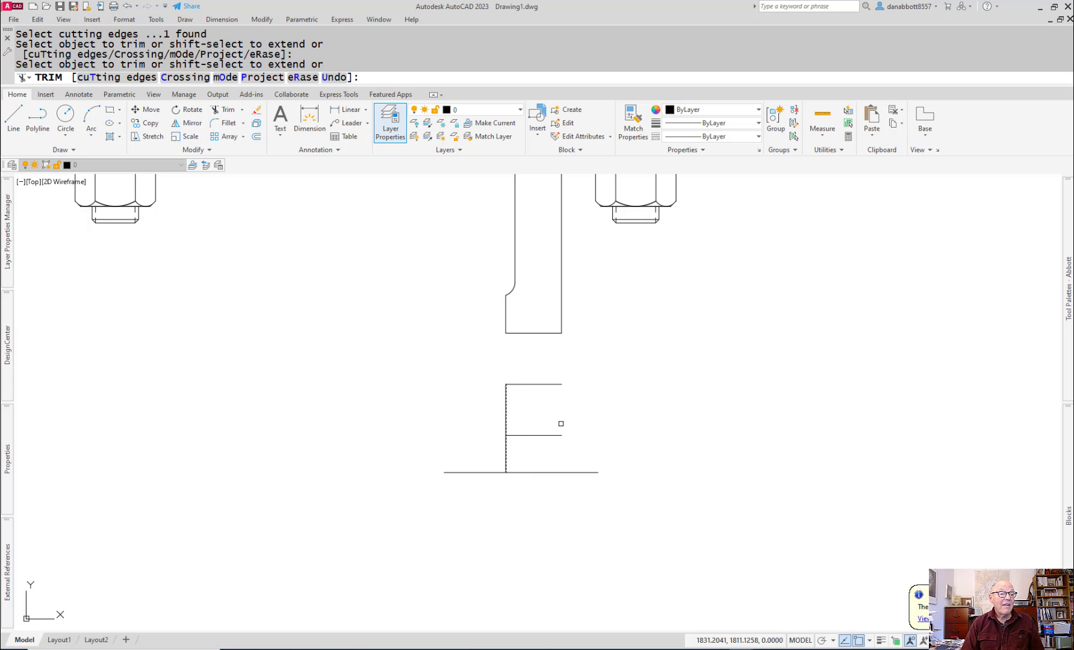
# Step: Undo the trims and the inner line stretch at the axle support's lower end
pyautogui.press('Escape')
pyautogui.write('e')
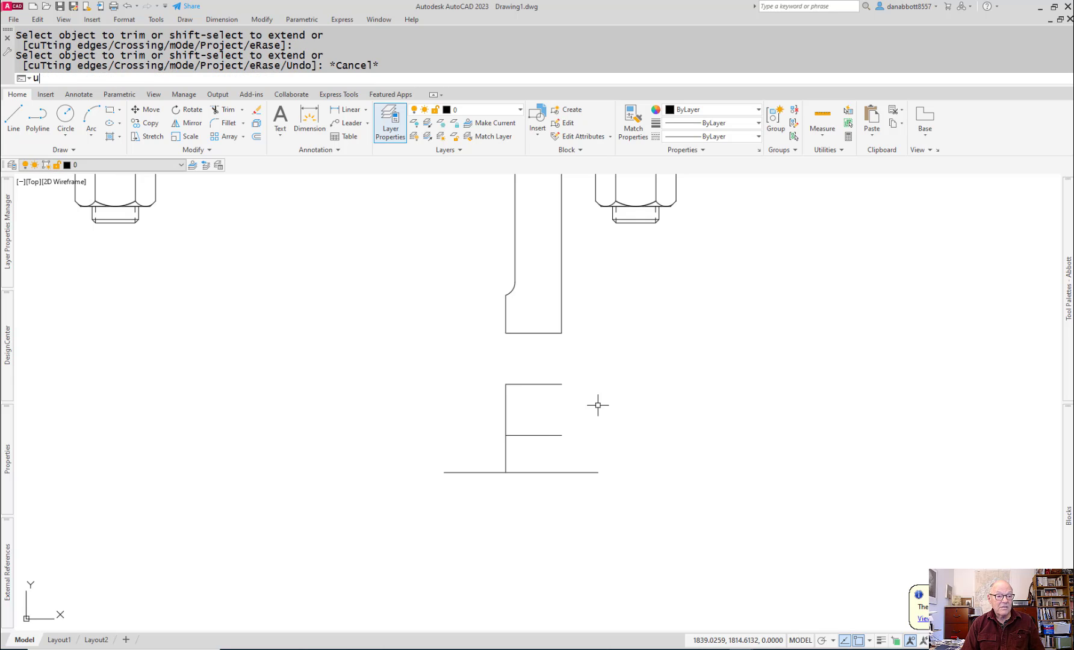
pyautogui.press('Return')
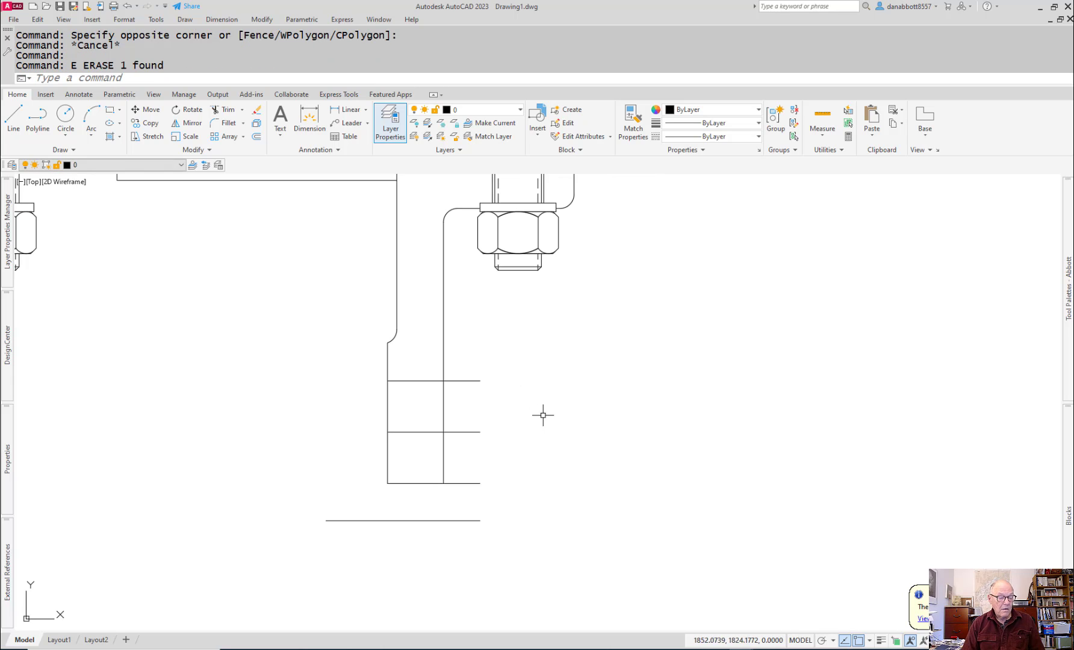
# Step: Stretch the axle support's outer and inner vertical lines down to the bottom horizontal line
pyautogui.click(443, 476)
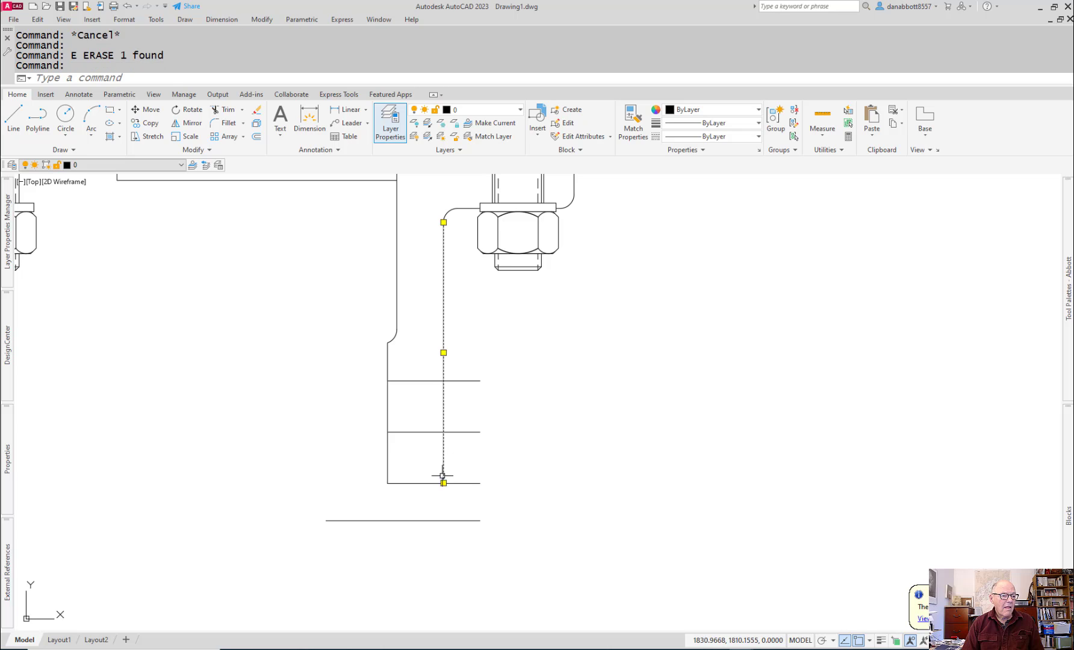
pyautogui.click(444, 483)
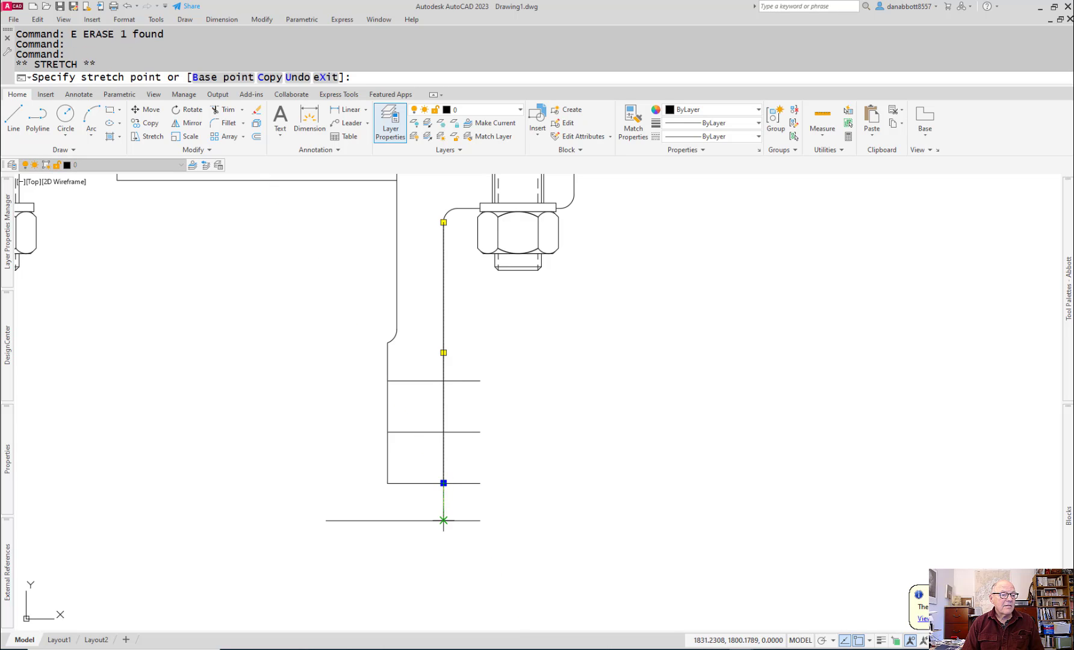
pyautogui.click(442, 519)
pyautogui.press('Escape')
pyautogui.click(390, 467)
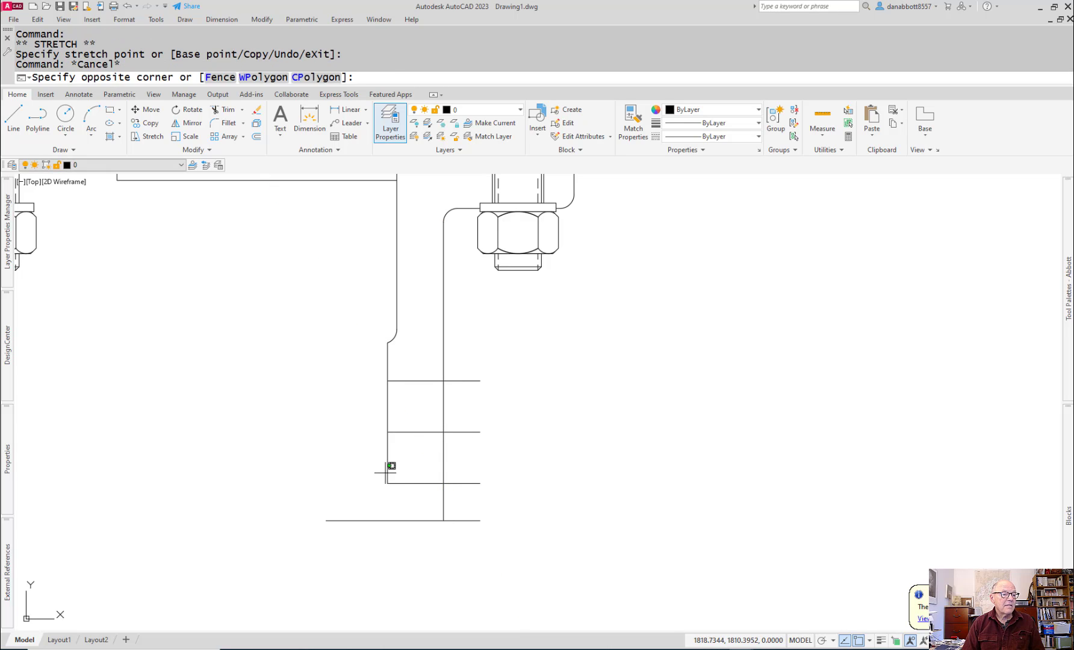
pyautogui.click(397, 466)
pyautogui.click(340, 474)
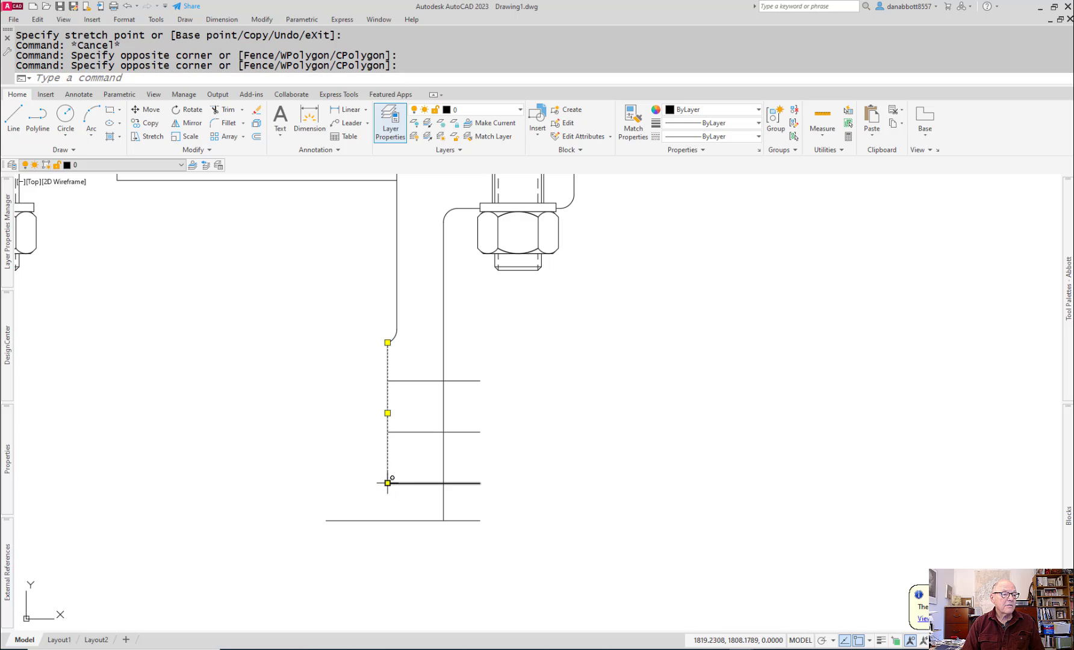
pyautogui.click(387, 483)
pyautogui.click(387, 483)
pyautogui.click(387, 520)
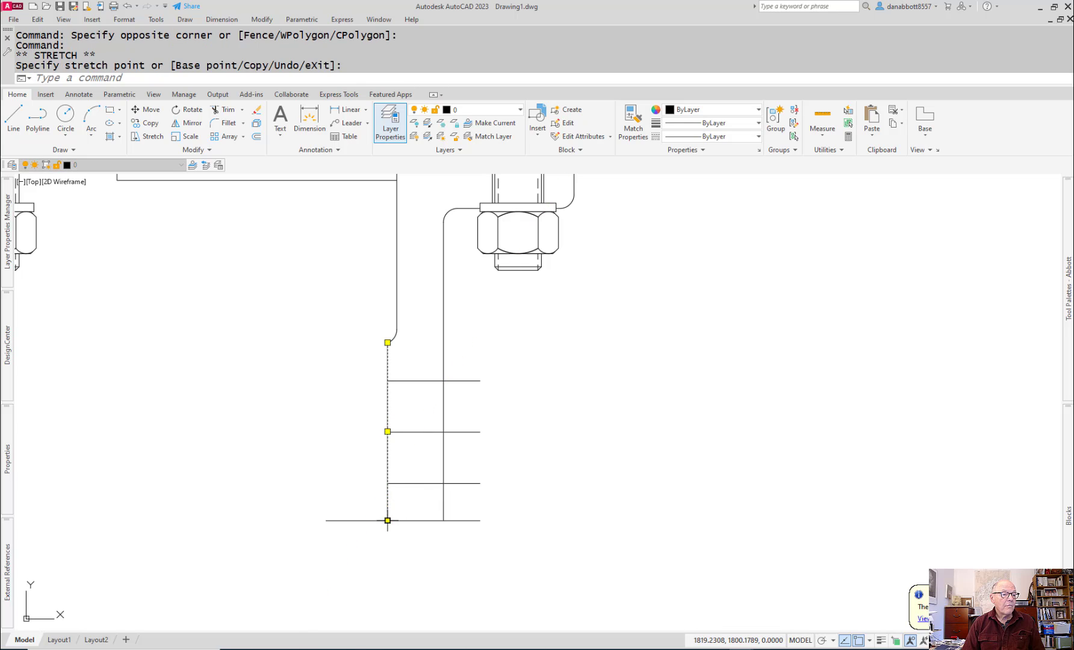
pyautogui.press('Escape')
# Step: Trim the horizontal line ends that overhang the axle support's outer and inner vertical edges
pyautogui.write('tr')
pyautogui.press('Return')
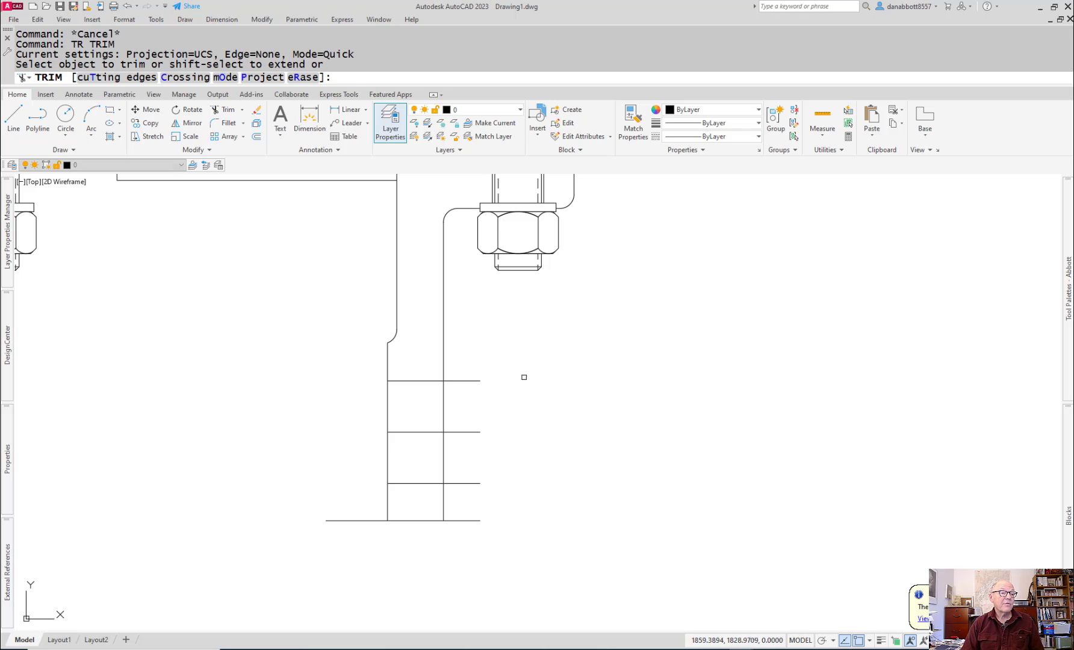
pyautogui.moveTo(457, 360)
pyautogui.mouseDown()
pyautogui.moveTo(441, 538)
pyautogui.moveTo(457, 567)
pyautogui.mouseUp()
pyautogui.hotkey('ctrl', 'z')
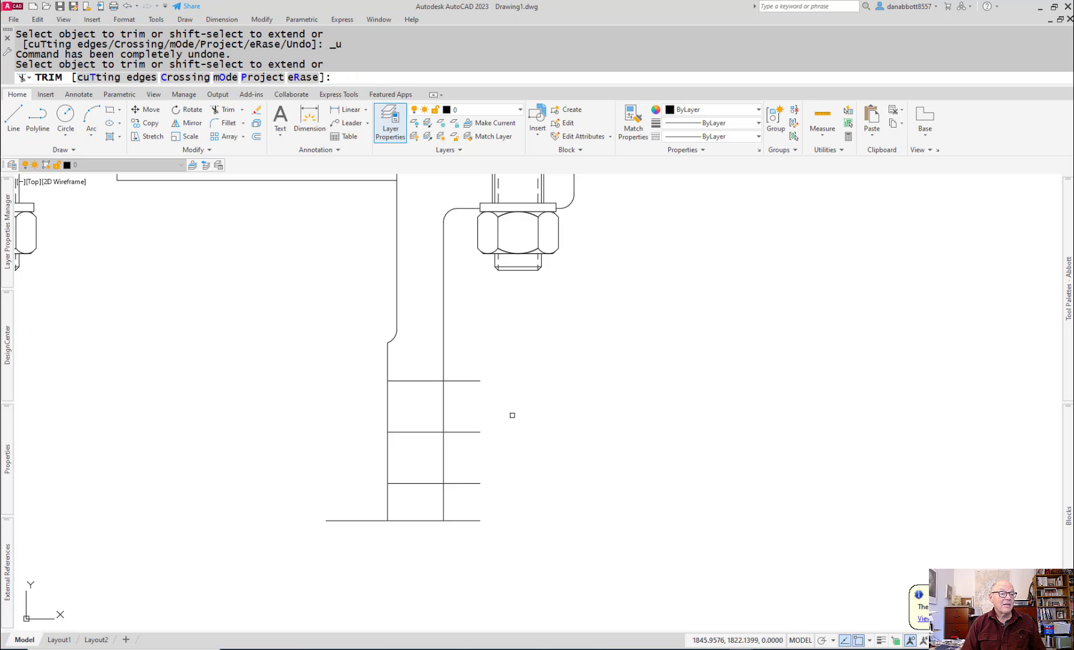
pyautogui.write('t')
pyautogui.press('Return')
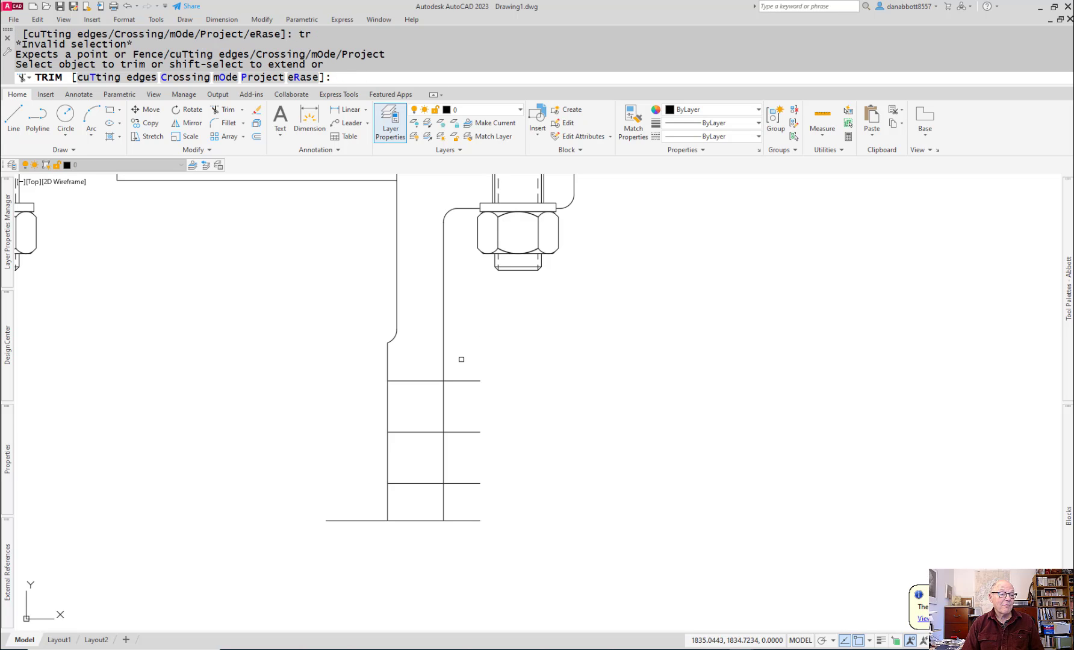
pyautogui.moveTo(461, 359); pyautogui.dragTo(455, 576)
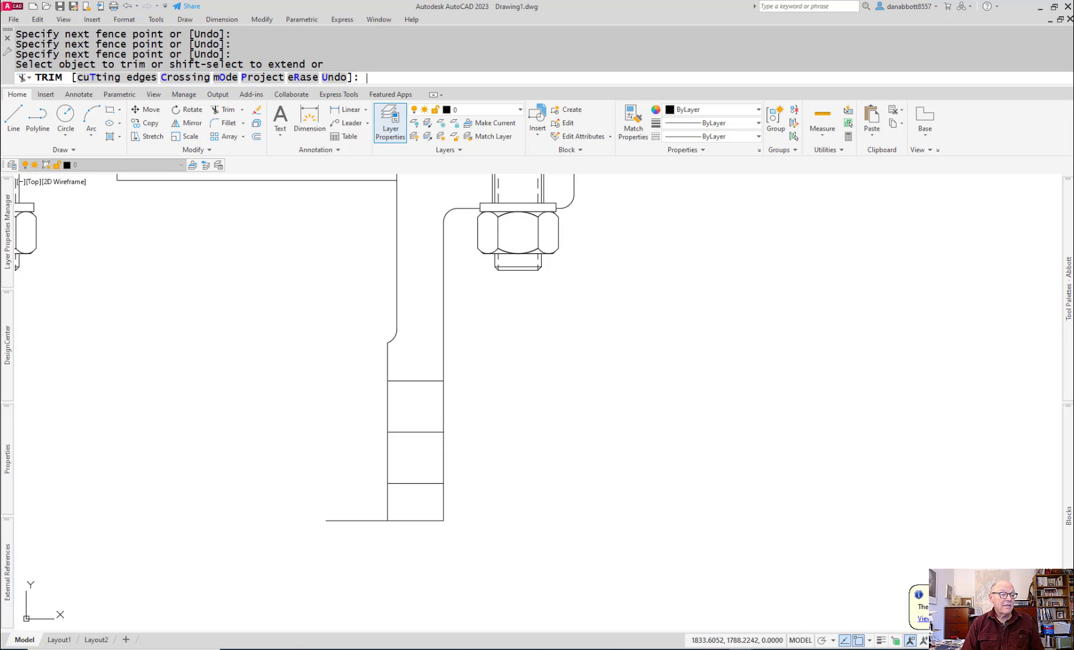
pyautogui.press('Return')
pyautogui.press('Return')
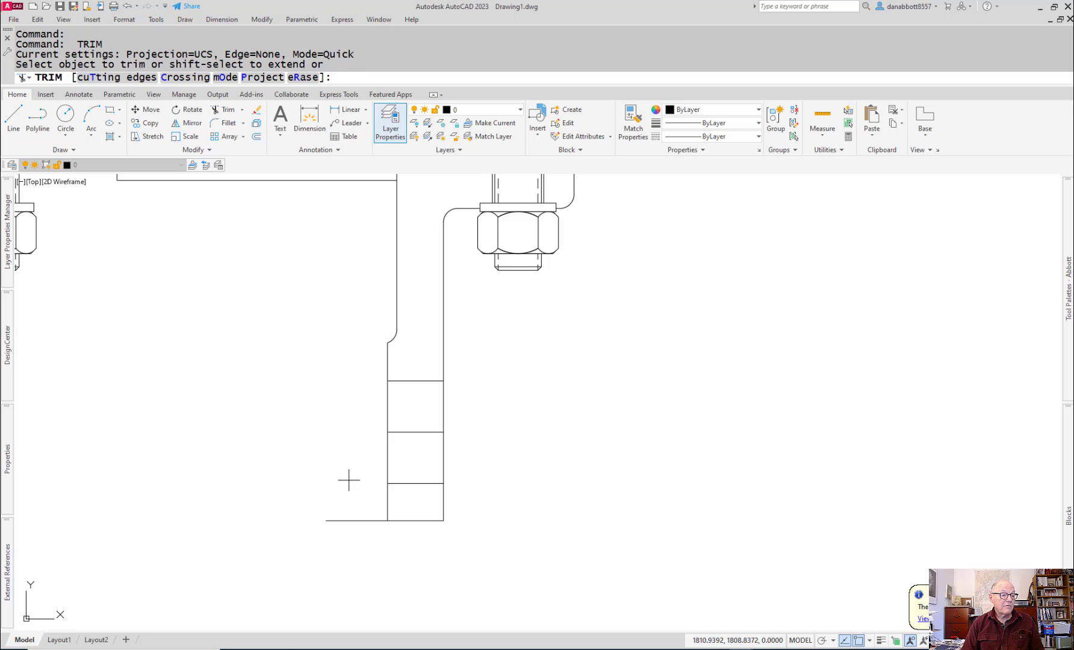
pyautogui.moveTo(348, 480); pyautogui.dragTo(317, 590)
pyautogui.press('Escape')
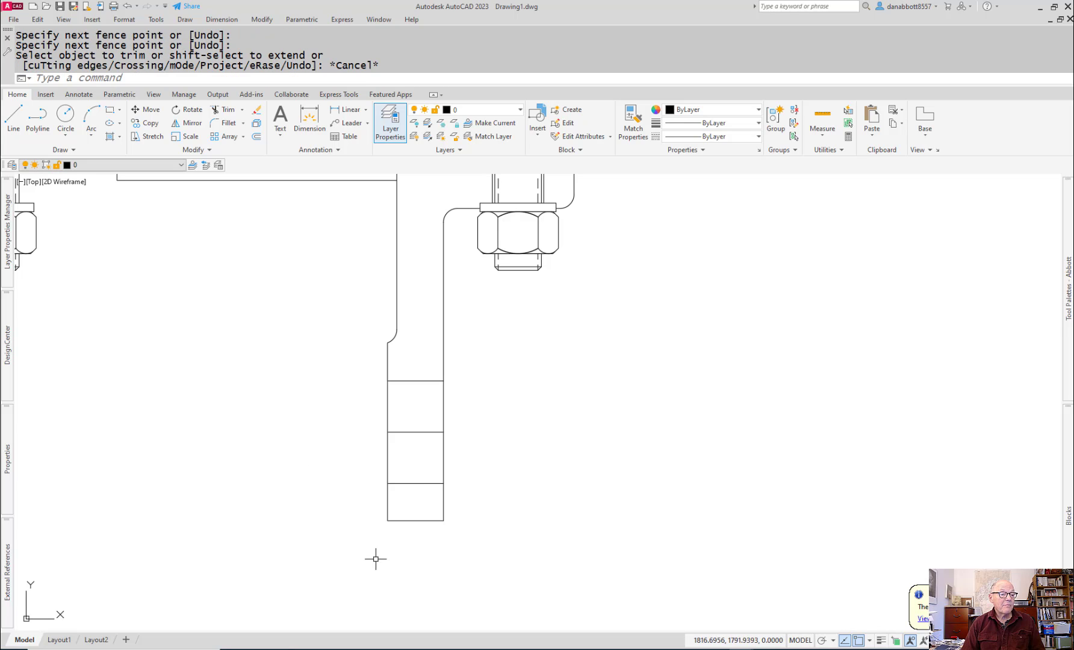
# Step: Erase the boss's middle horizontal line and trim both vertical edges between the two hole lines
pyautogui.click(424, 432)
pyautogui.write('e')
pyautogui.press('Return')
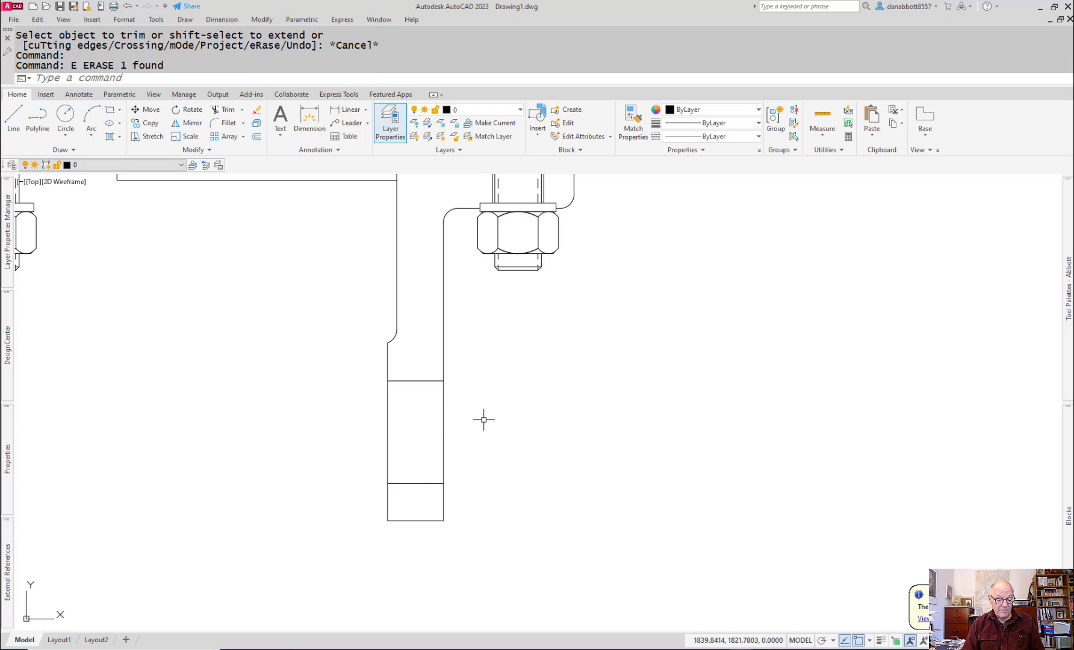
pyautogui.write('tr')
pyautogui.press('Return')
pyautogui.moveTo(483, 420); pyautogui.dragTo(238, 442)
pyautogui.press('Escape')
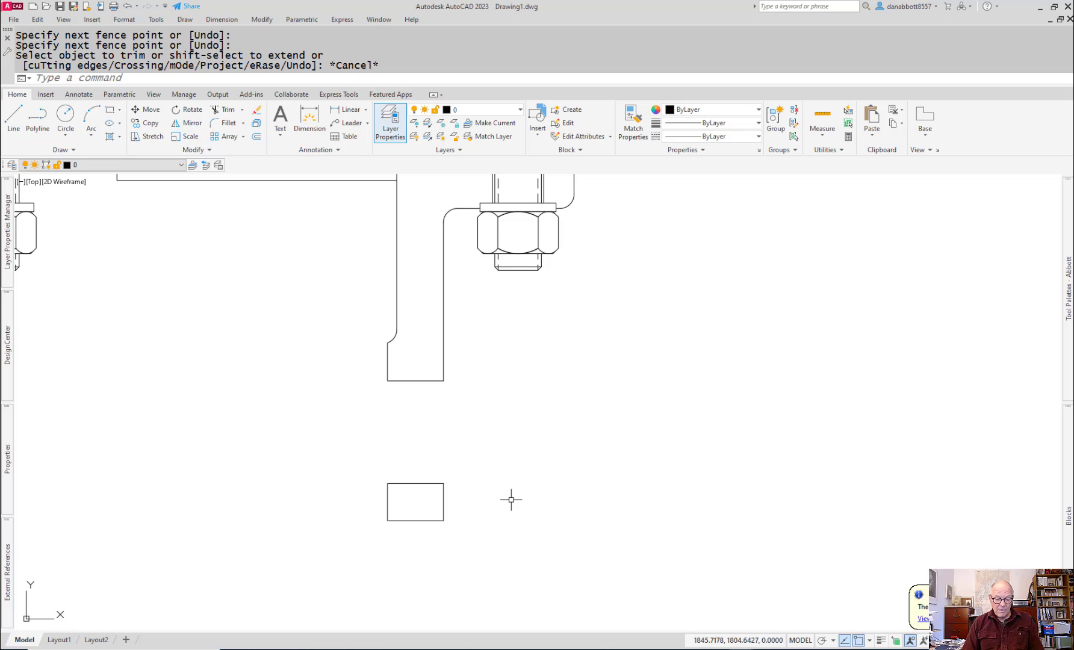
# Step: Fillet the axle support's bottom outer corner with a 3 mm radius
pyautogui.write('f')
pyautogui.press('Return')
pyautogui.write('r')
pyautogui.press('Return')
pyautogui.write('3')
pyautogui.press('Return')
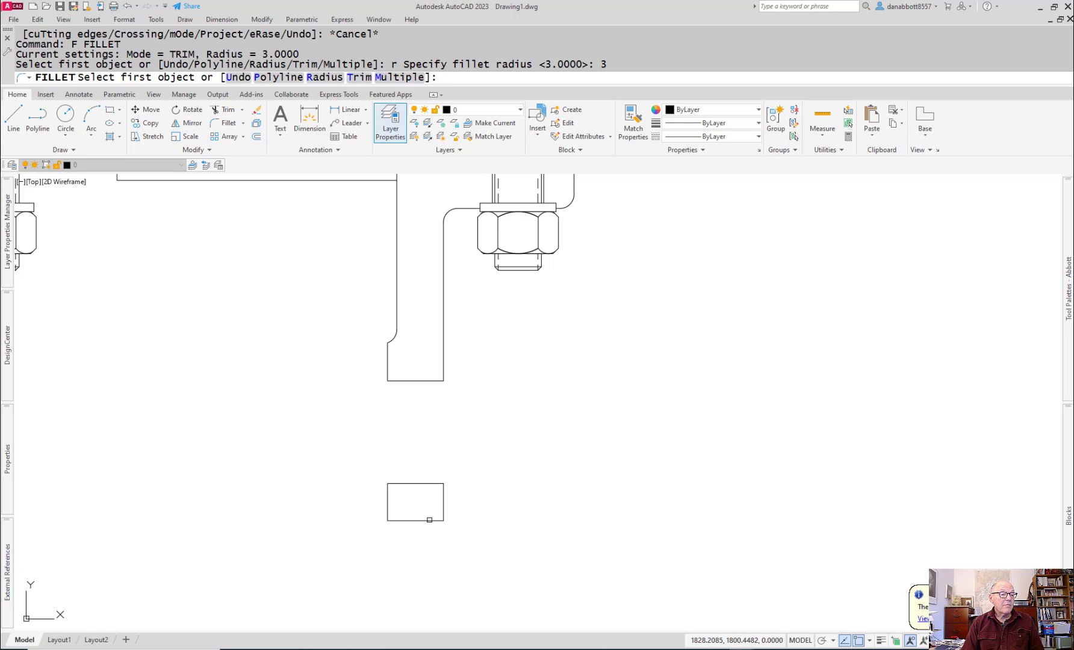
pyautogui.press('Escape')
pyautogui.write('f')
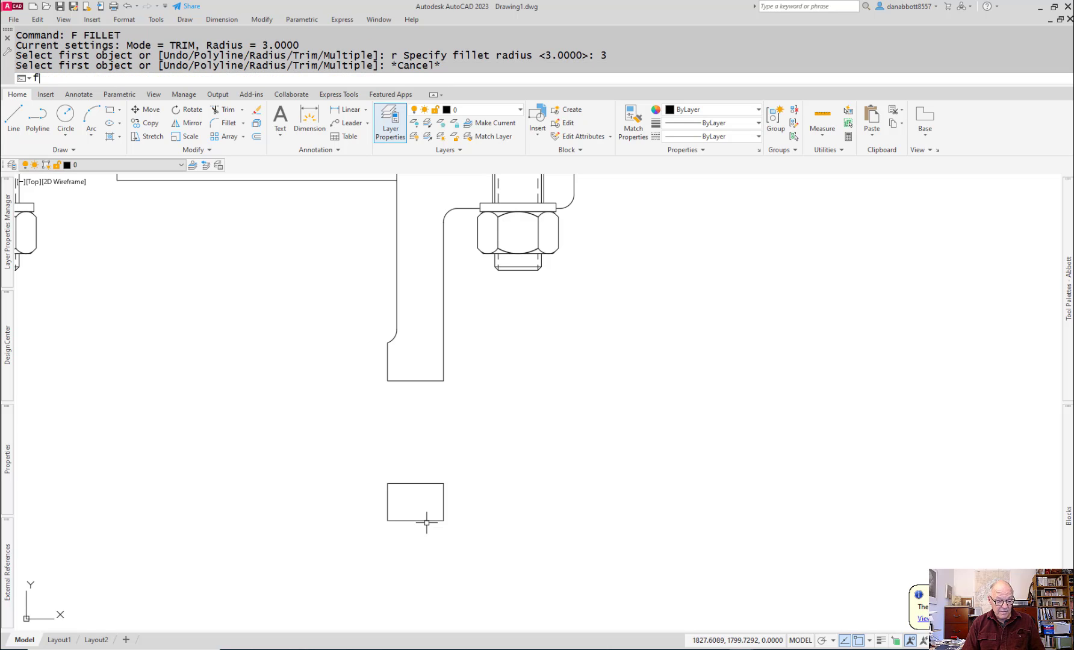
pyautogui.press('Return')
pyautogui.click(427, 523)
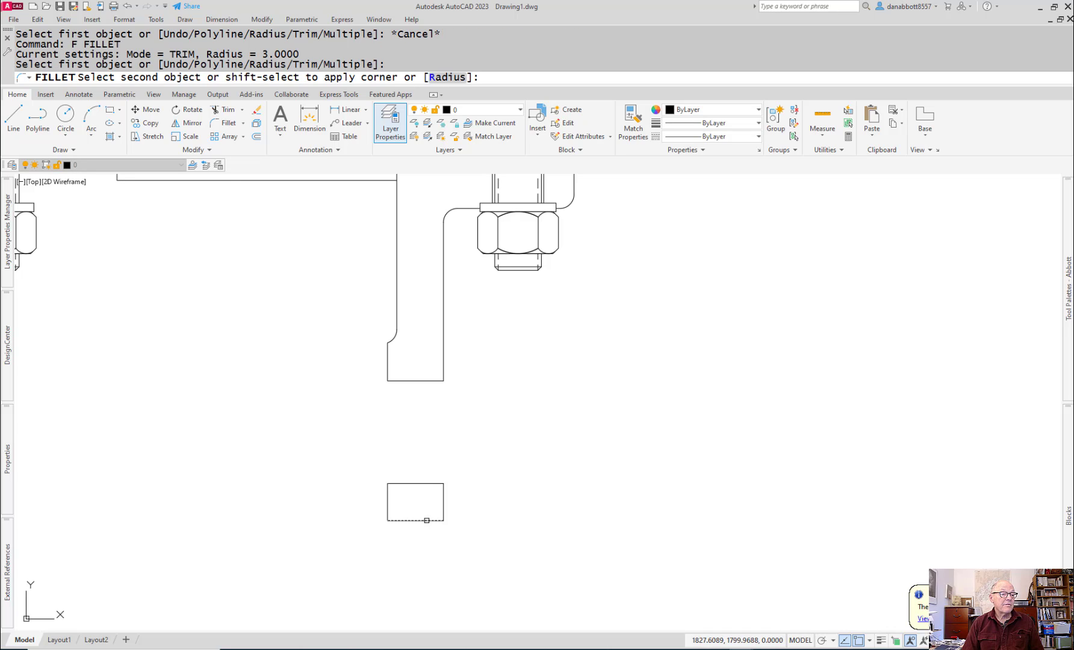
pyautogui.click(442, 504)
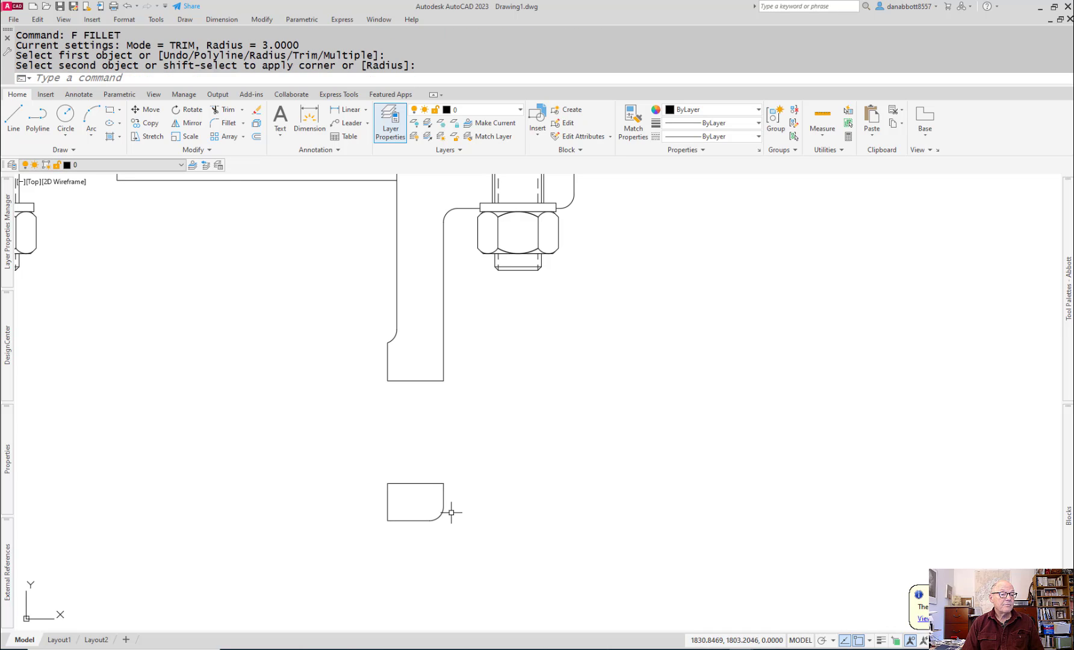
pyautogui.press('Escape')
# Step: Erase the two short horizontal lines on either side of the left bolt below the plate
pyautogui.scroll(-4, 481, 510)
pyautogui.moveTo(507, 465); pyautogui.dragTo(572, 473, button='middle')
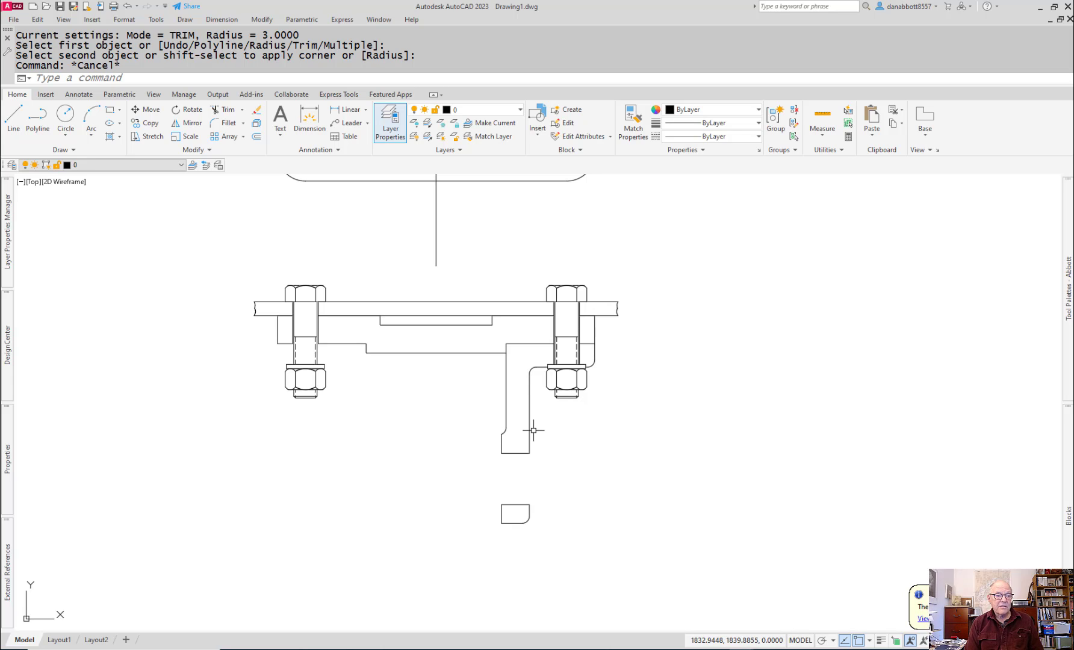
pyautogui.press('Escape')
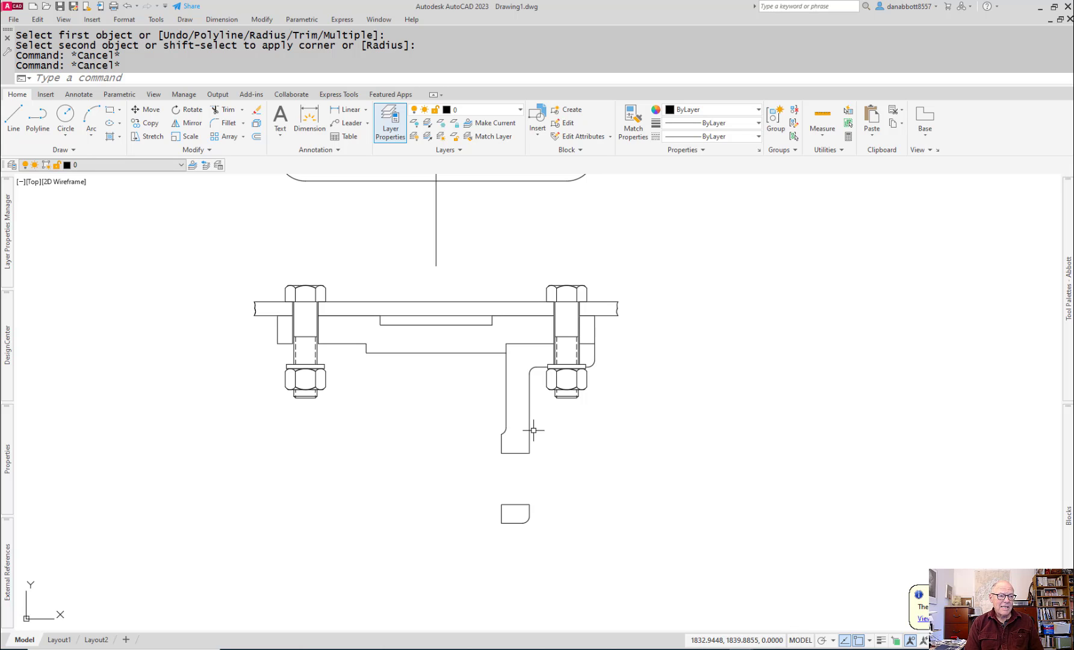
pyautogui.click(349, 345)
pyautogui.write('e')
pyautogui.press('Return')
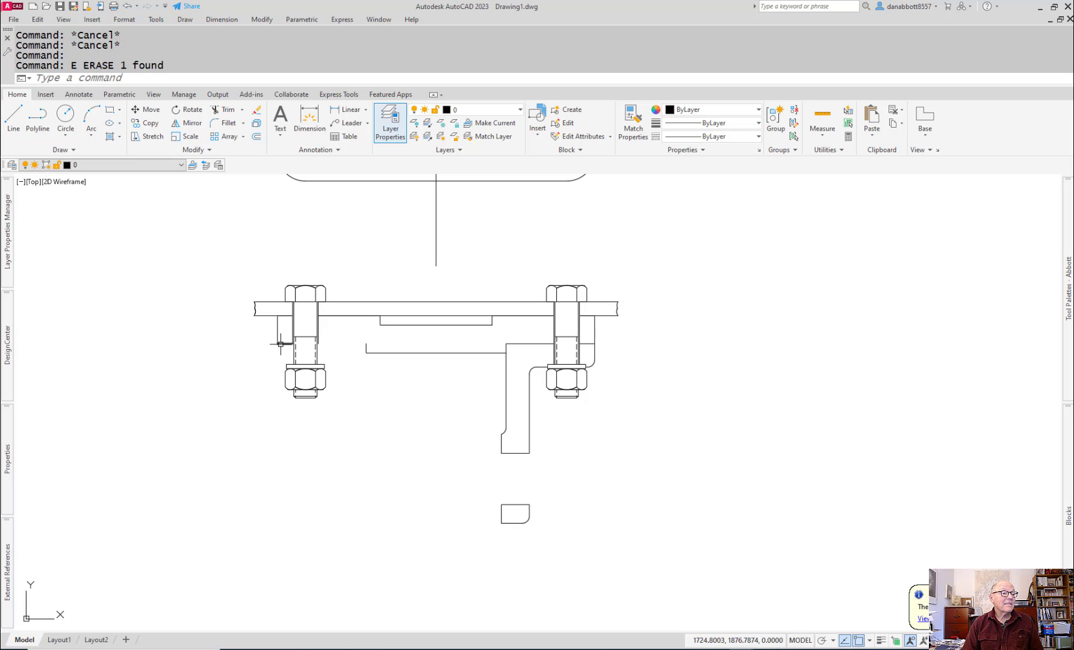
pyautogui.click(282, 344)
pyautogui.write('e')
pyautogui.press('Return')
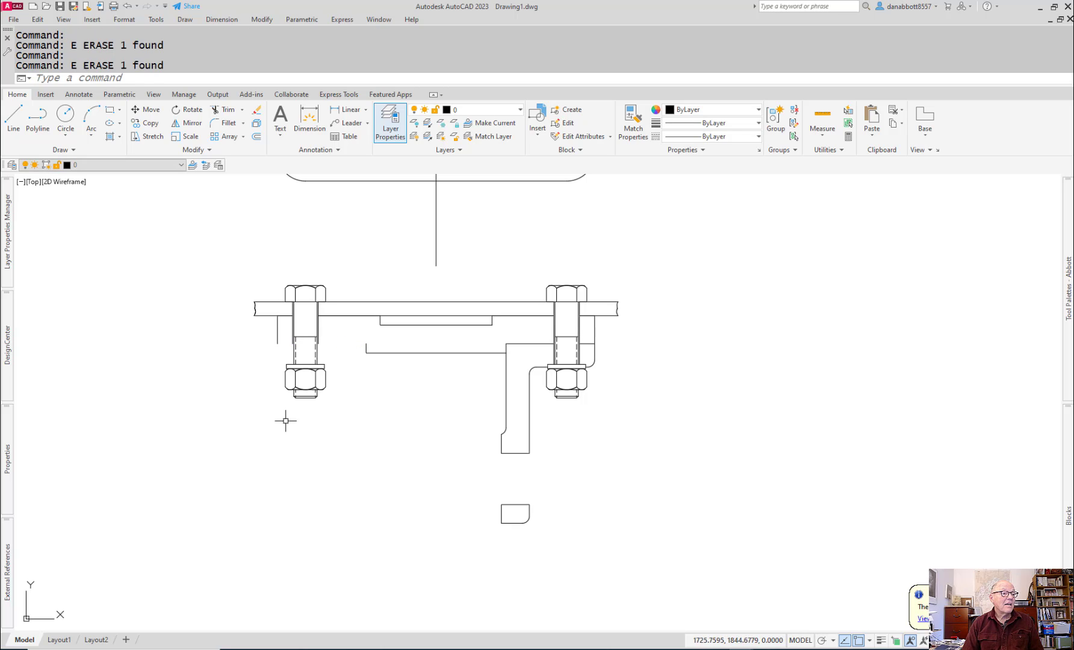
# Step: Mirror the right axle support across the vertical centerline to the left side, keeping the original
pyautogui.write('mi')
pyautogui.press('Return')
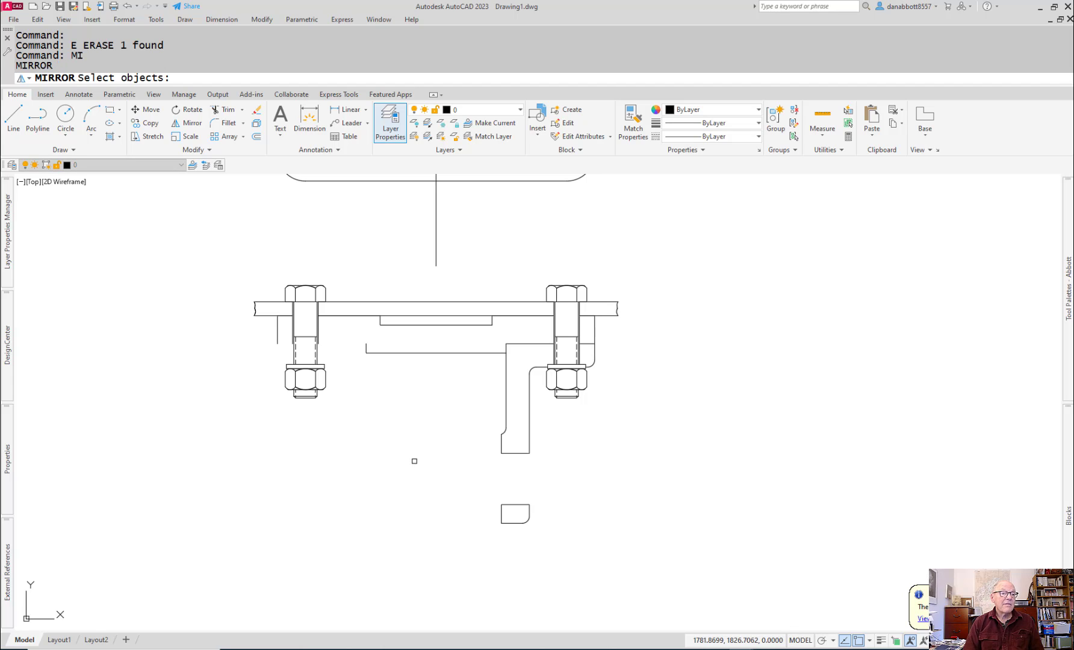
pyautogui.click(499, 338)
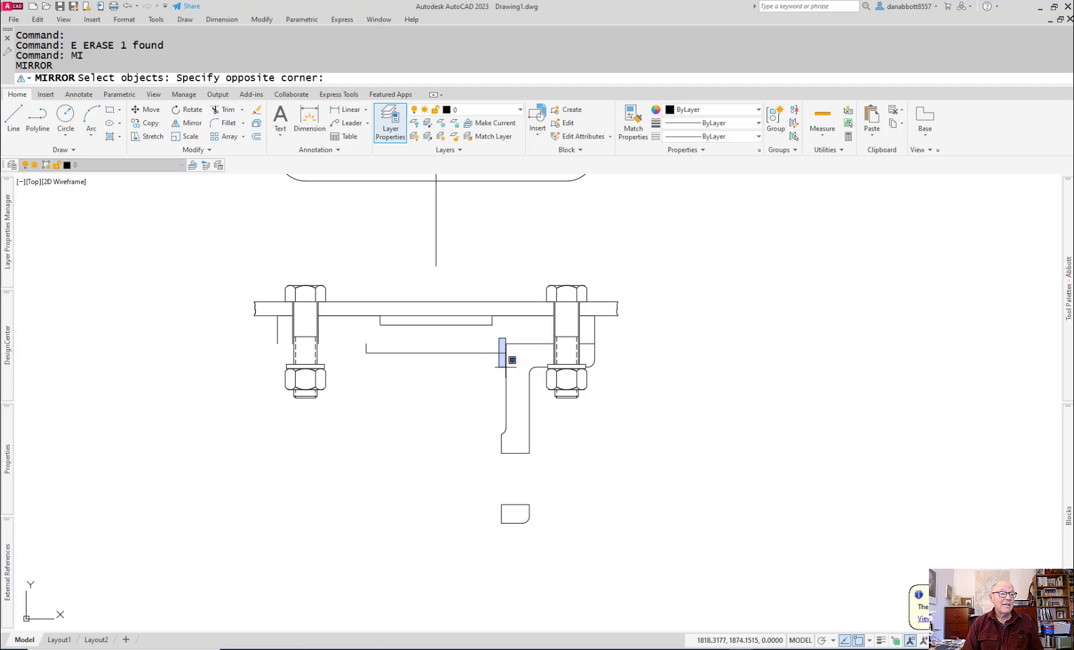
pyautogui.click(639, 575)
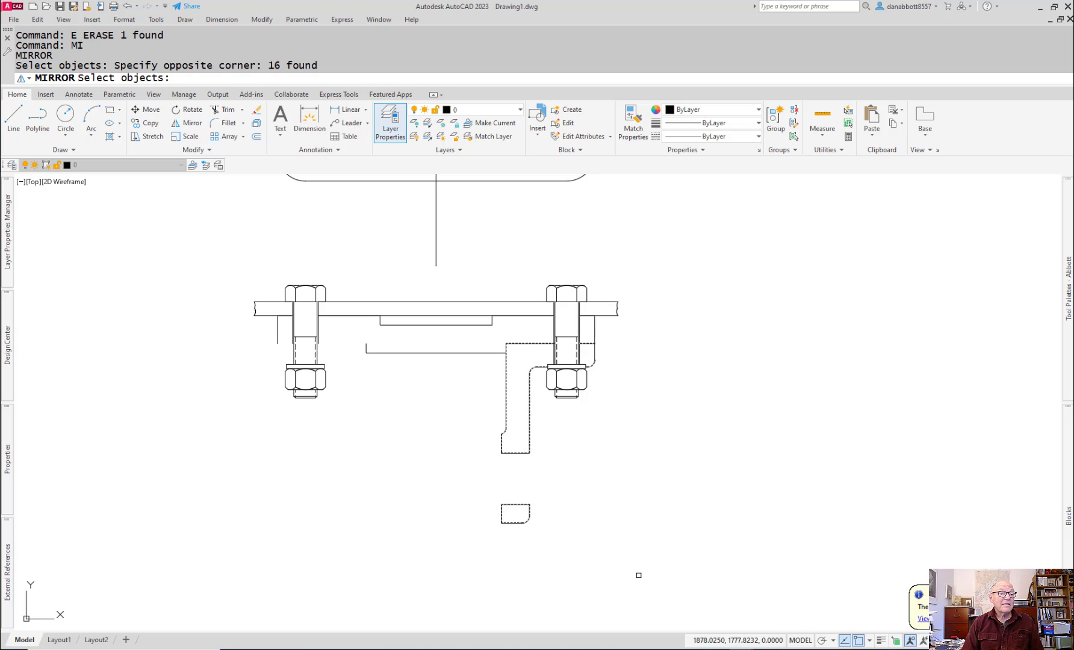
pyautogui.press('Return')
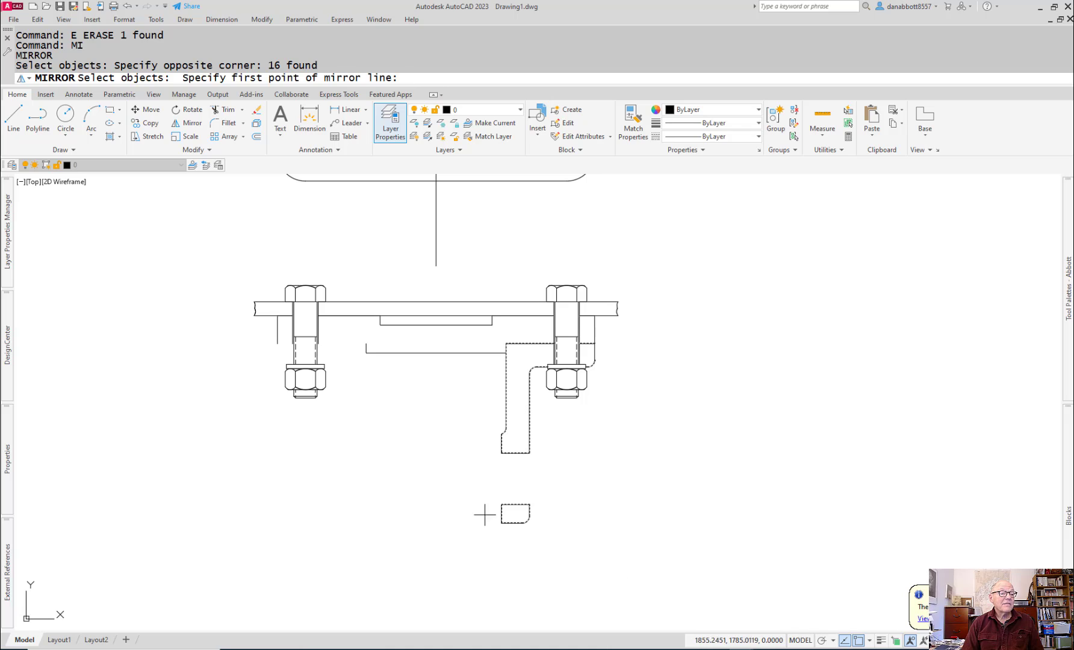
pyautogui.click(437, 265)
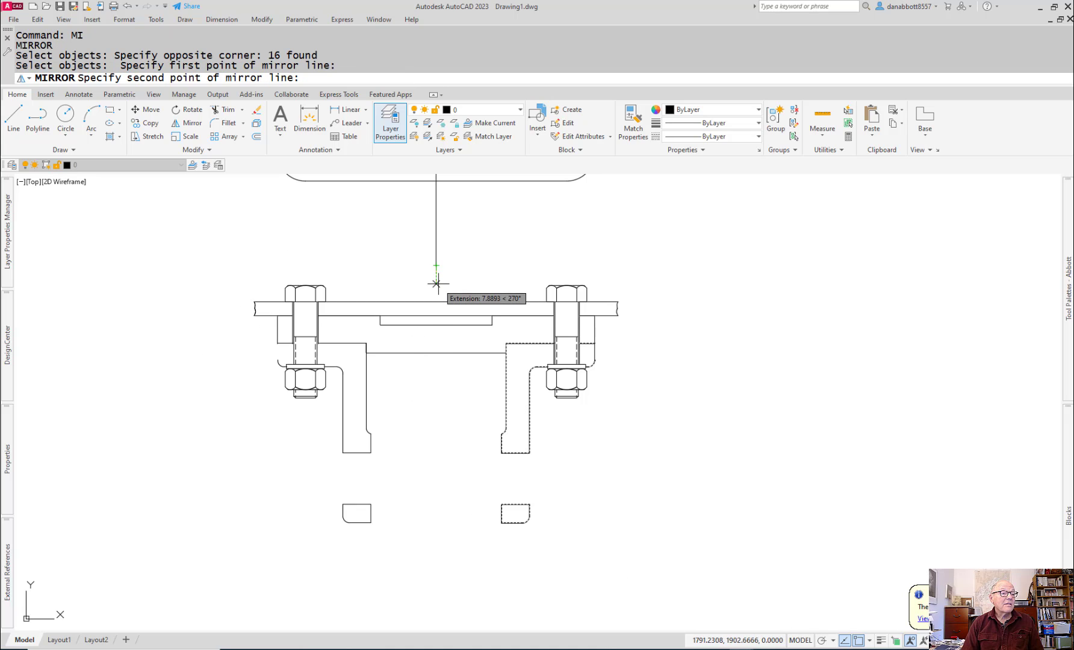
pyautogui.click(437, 283)
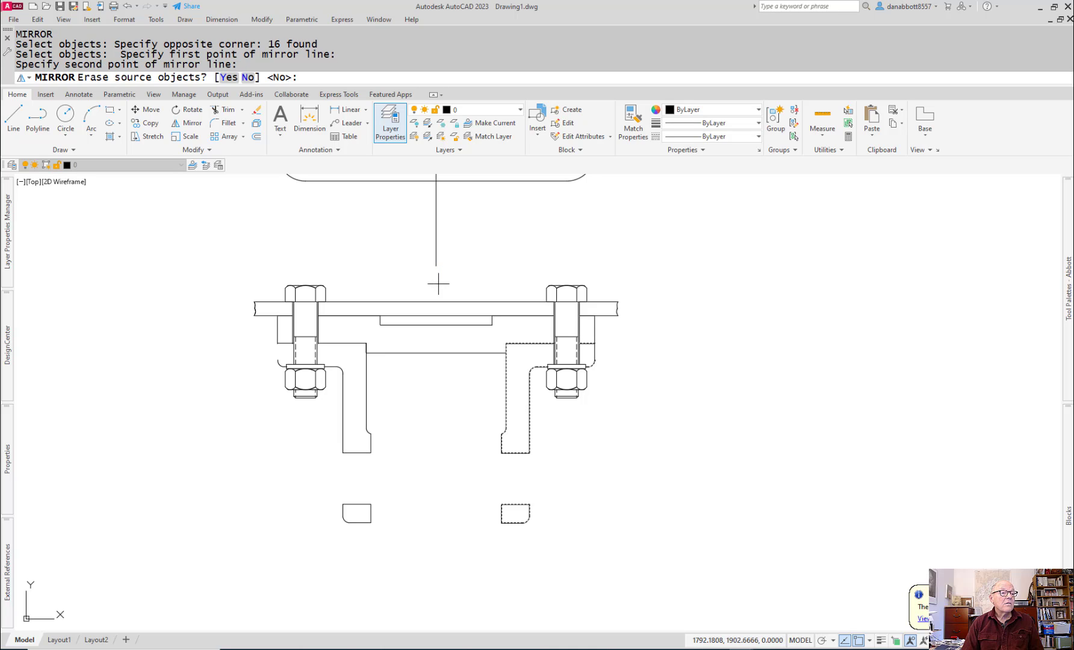
pyautogui.press('Return')
# Step: Stretch the left outer vertical edge below the plate down to the start of the mirrored support's corner fillet
pyautogui.scroll(5, 280, 359)
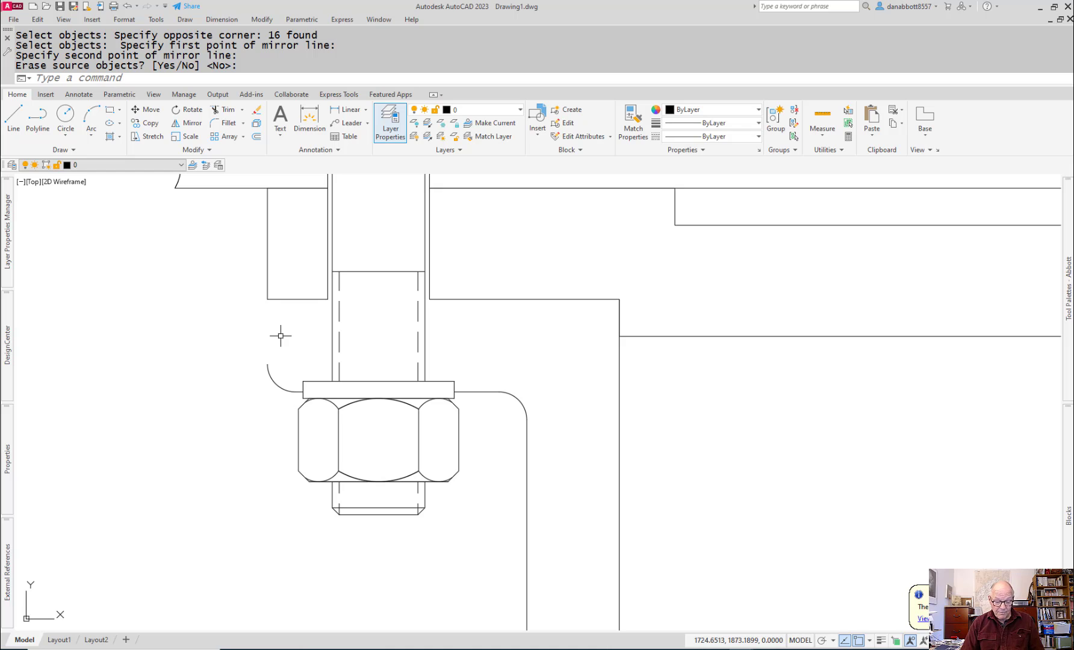
pyautogui.write('l')
pyautogui.press('Return')
pyautogui.press('Escape')
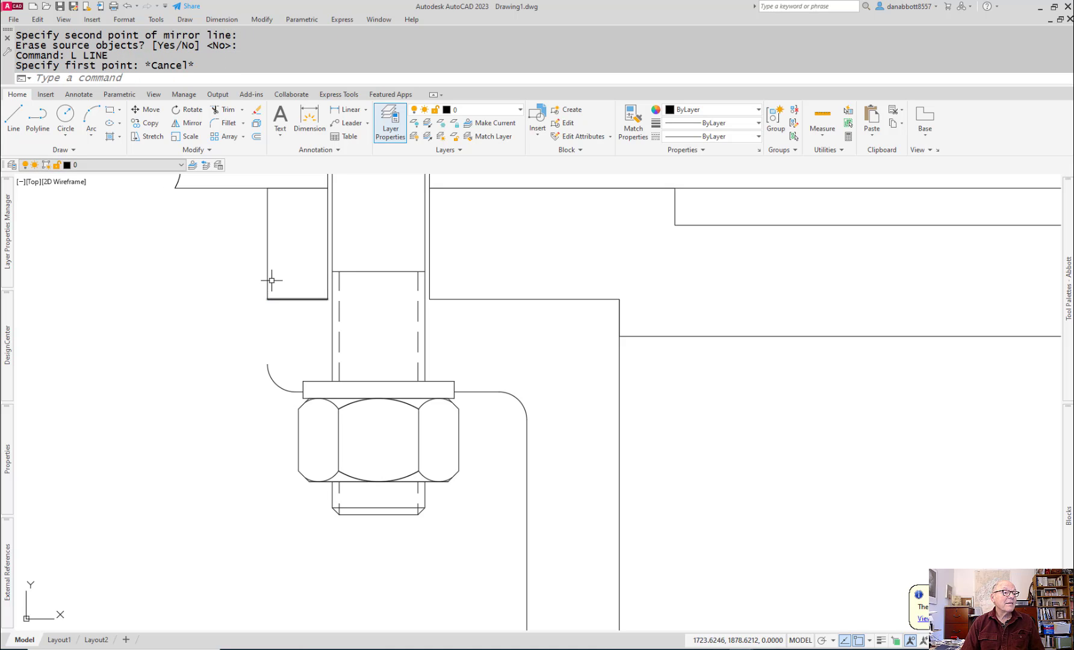
pyautogui.click(268, 297)
pyautogui.click(267, 299)
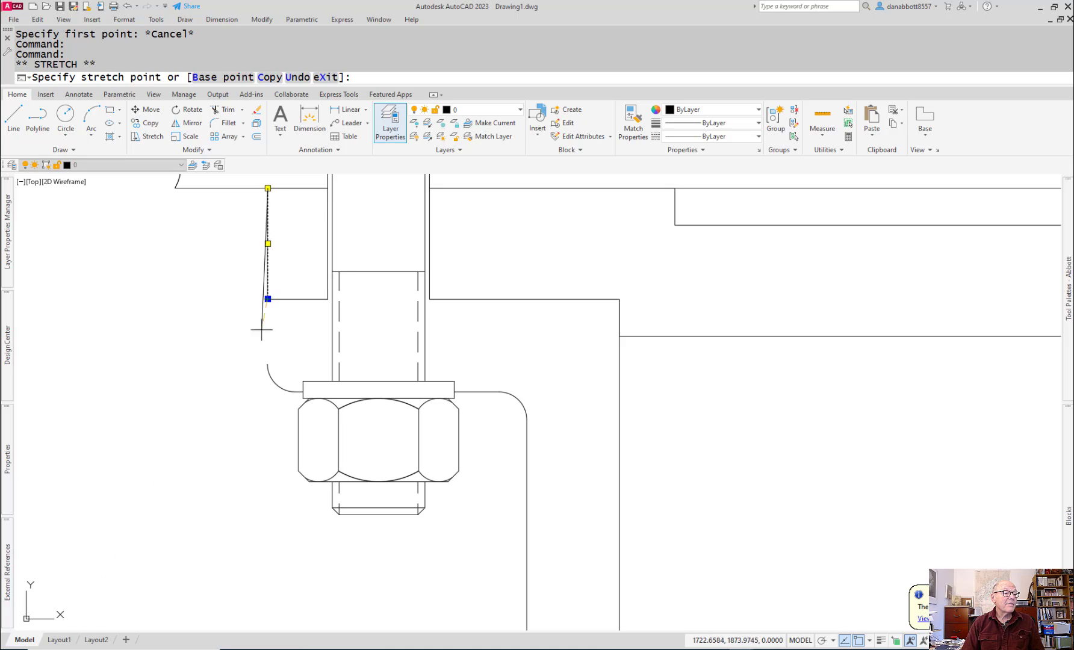
pyautogui.click(268, 365)
pyautogui.press('Escape')
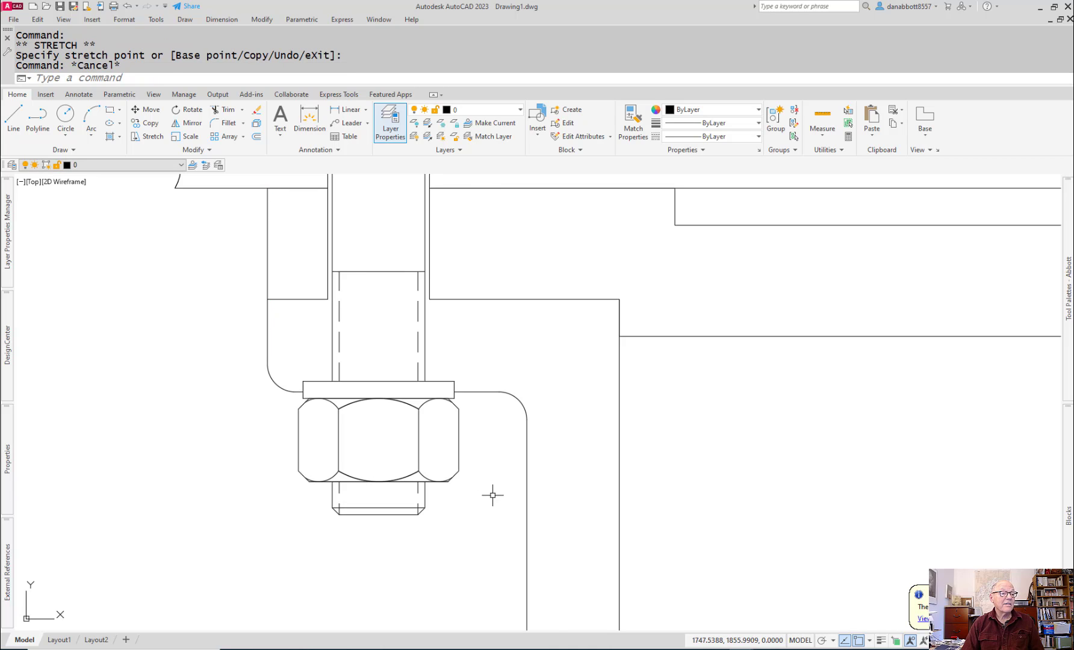
# Step: Extend both vertical hole lines beside the left bolt down to the washer
pyautogui.scroll(3, 506, 503)
pyautogui.scroll(-6, 503, 499)
pyautogui.moveTo(592, 485); pyautogui.dragTo(542, 469, button='middle')
pyautogui.scroll(3, 380, 394)
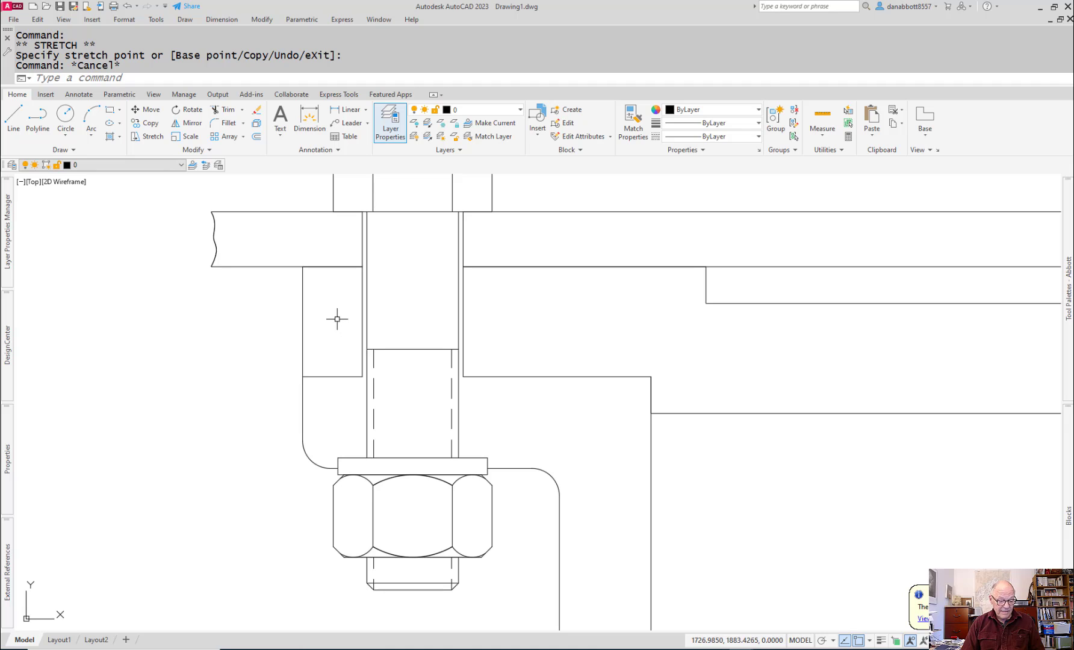
pyautogui.write('ex')
pyautogui.press('Return')
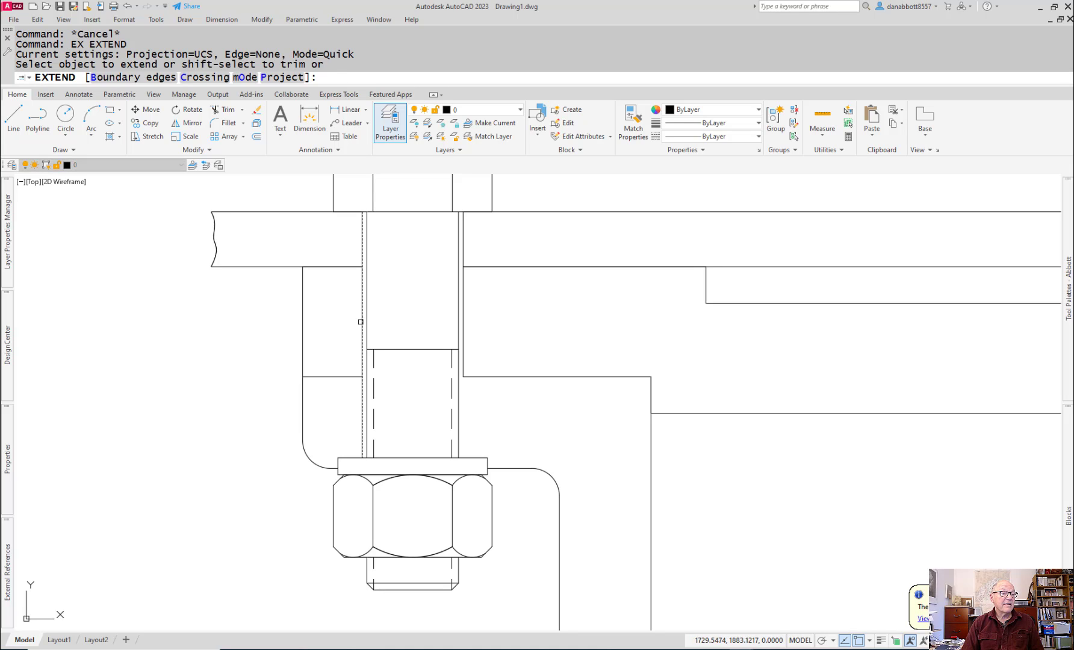
pyautogui.click(360, 322)
pyautogui.click(460, 341)
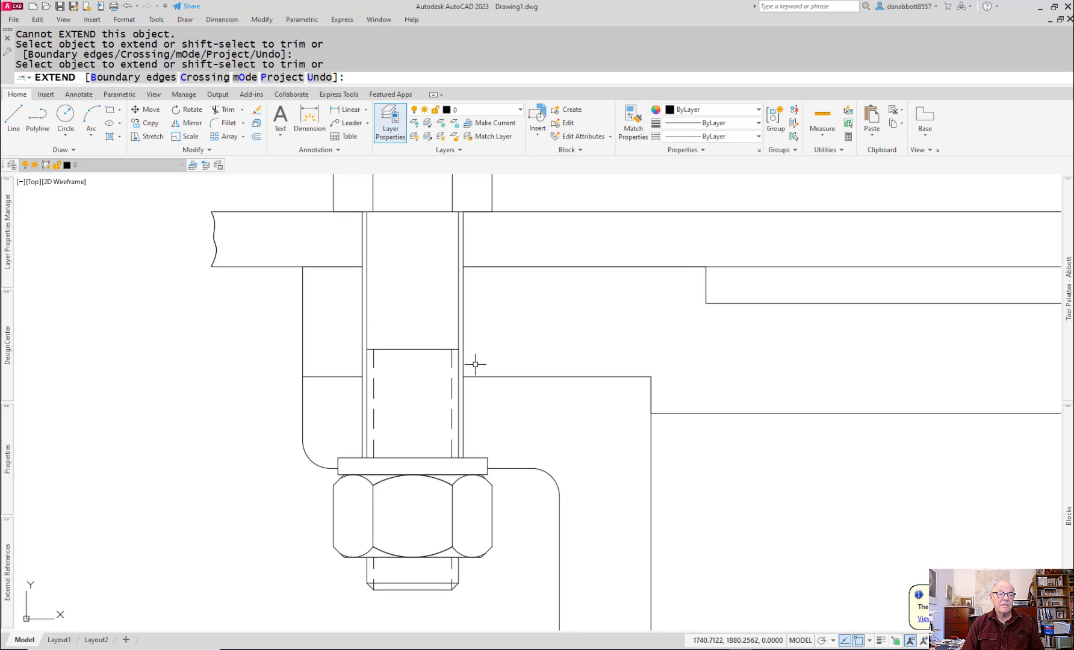
pyautogui.press('Escape')
# Step: Review both axle supports and their bolted connections from the plate down to the lower ends
pyautogui.scroll(-3, 576, 512)
pyautogui.moveTo(576, 513); pyautogui.dragTo(367, 496, button='middle')
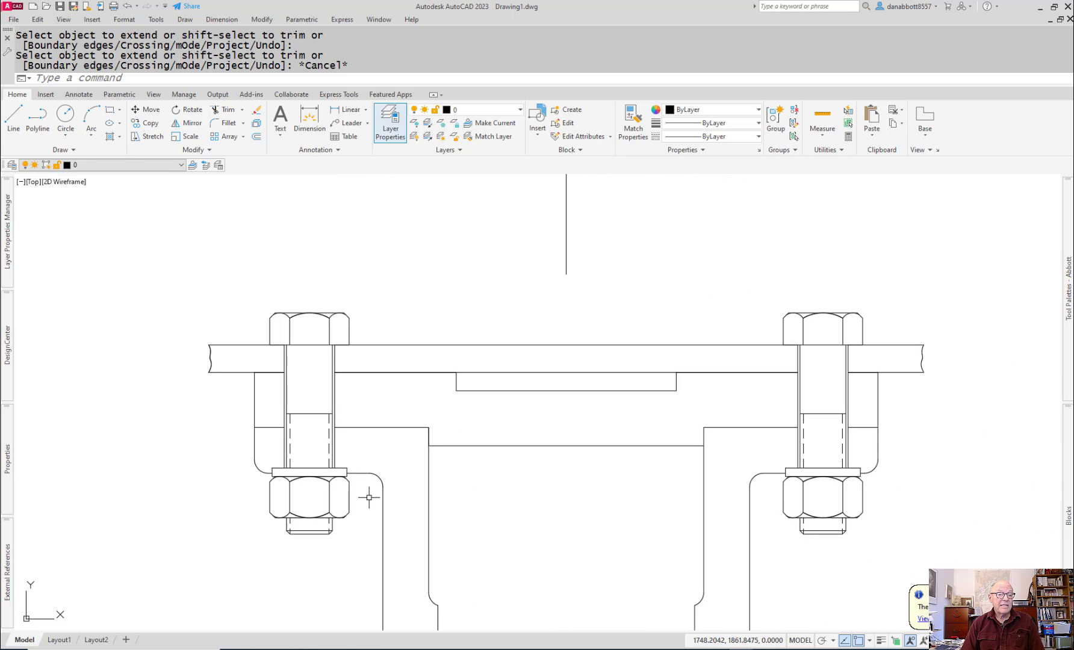
pyautogui.moveTo(846, 576); pyautogui.dragTo(788, 525, button='middle')
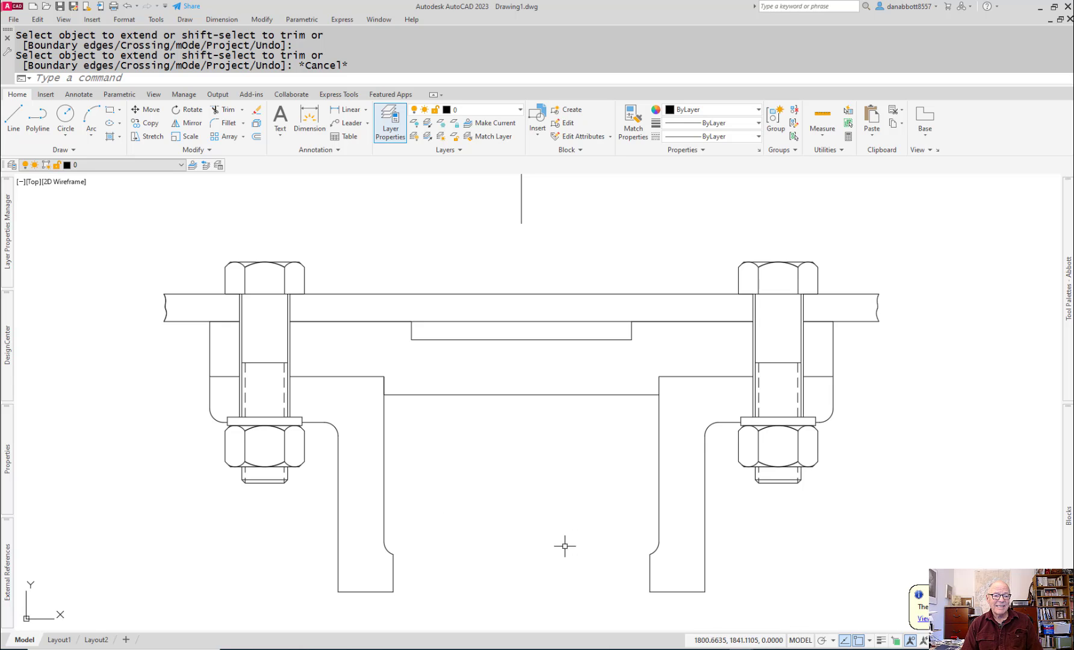
pyautogui.moveTo(566, 547)
pyautogui.mouseDown(button='middle')
pyautogui.moveTo(554, 526)
pyautogui.moveTo(549, 436)
pyautogui.mouseUp(button='middle')
pyautogui.moveTo(525, 515); pyautogui.dragTo(529, 428, button='middle')
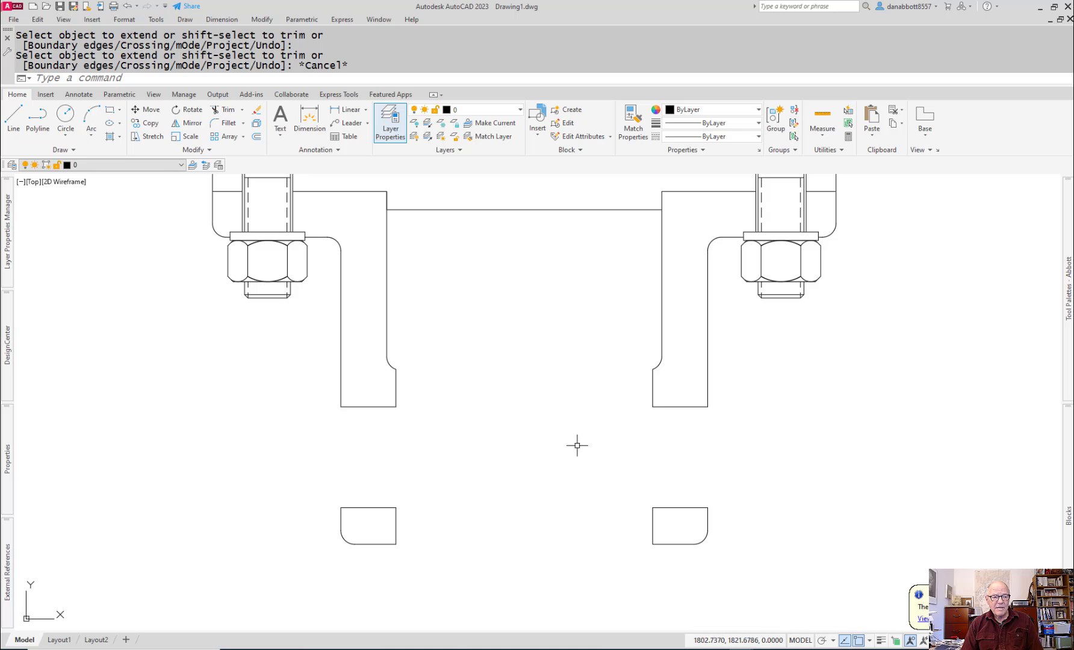
pyautogui.scroll(-3, 789, 463)
pyautogui.moveTo(892, 452); pyautogui.dragTo(641, 449, button='middle')
pyautogui.moveTo(770, 425); pyautogui.dragTo(708, 435, button='middle')
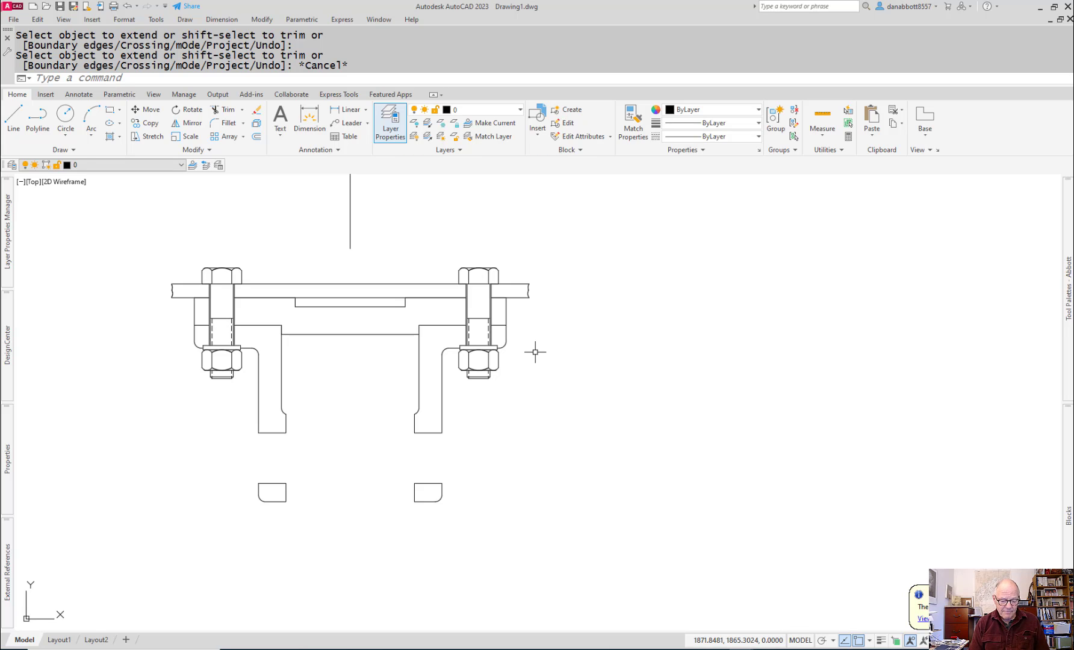
pyautogui.write('l')
pyautogui.press('Return')
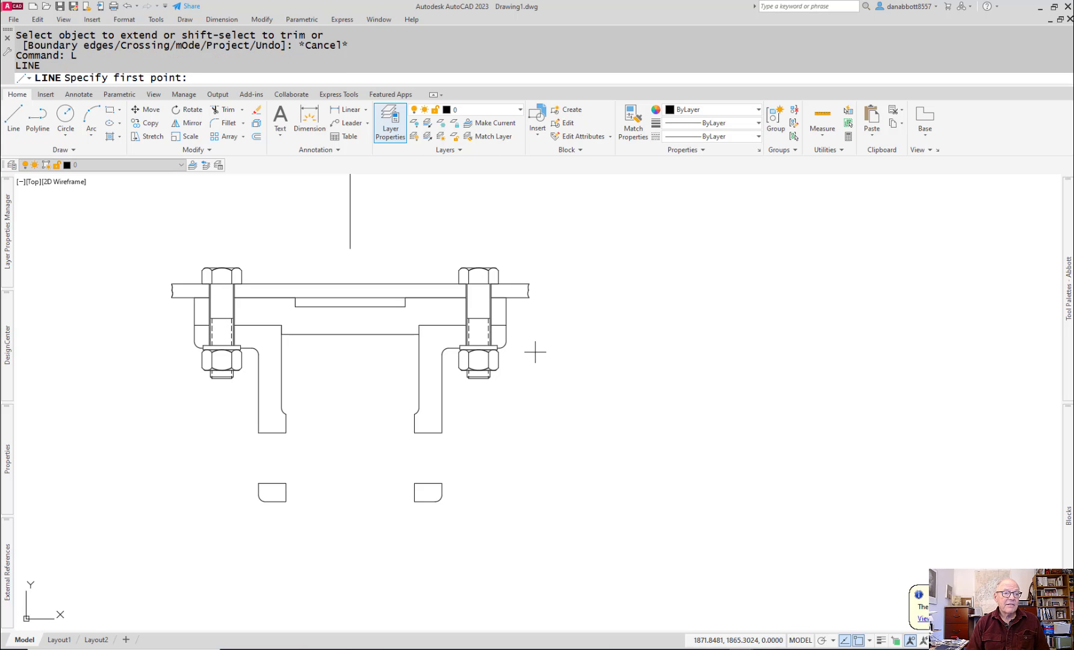
pyautogui.click(623, 443)
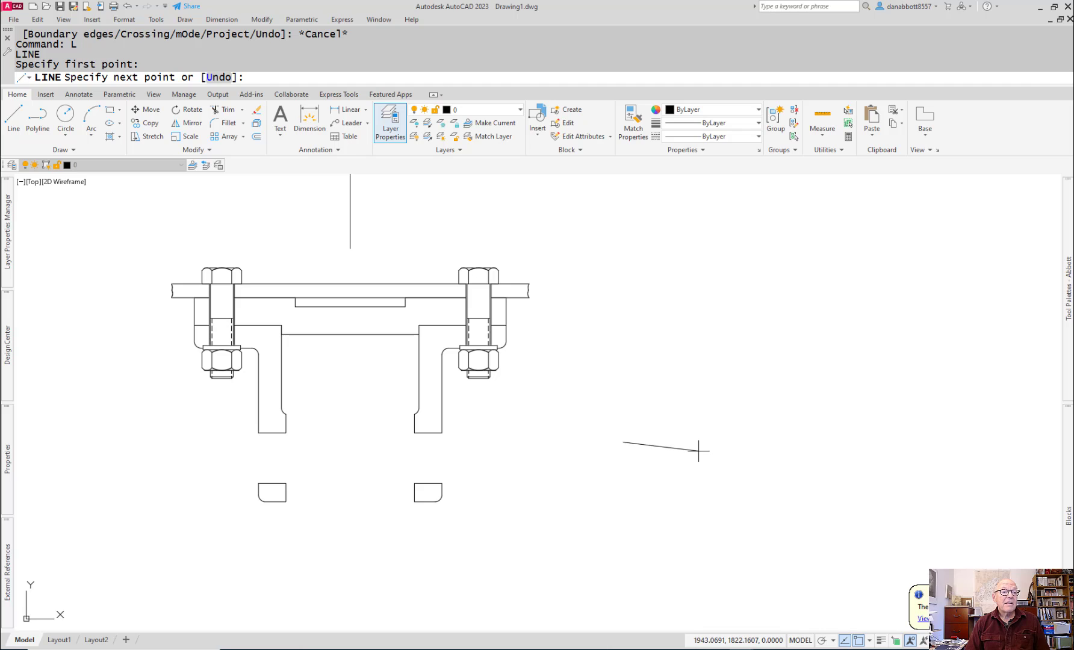
pyautogui.press('Escape')
pyautogui.press('Escape')
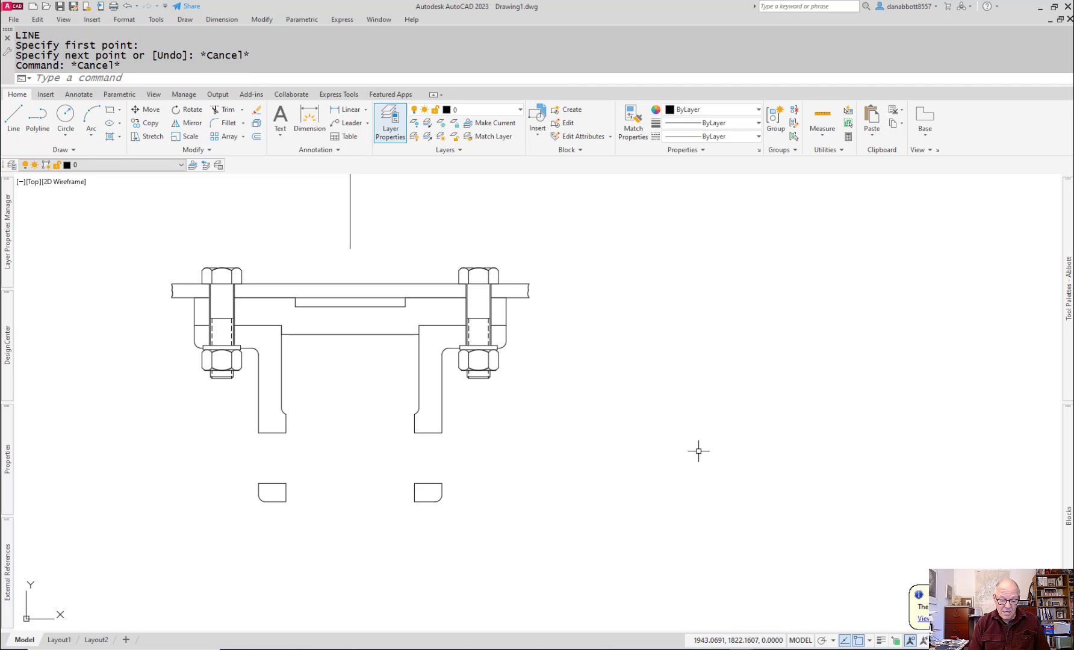
# Step: Check the axle's dimensions in the 11-ASSEMBLY (1) PDF in Acrobat and return to the AutoCAD drawing
pyautogui.hotkey('alt', 'Tab')
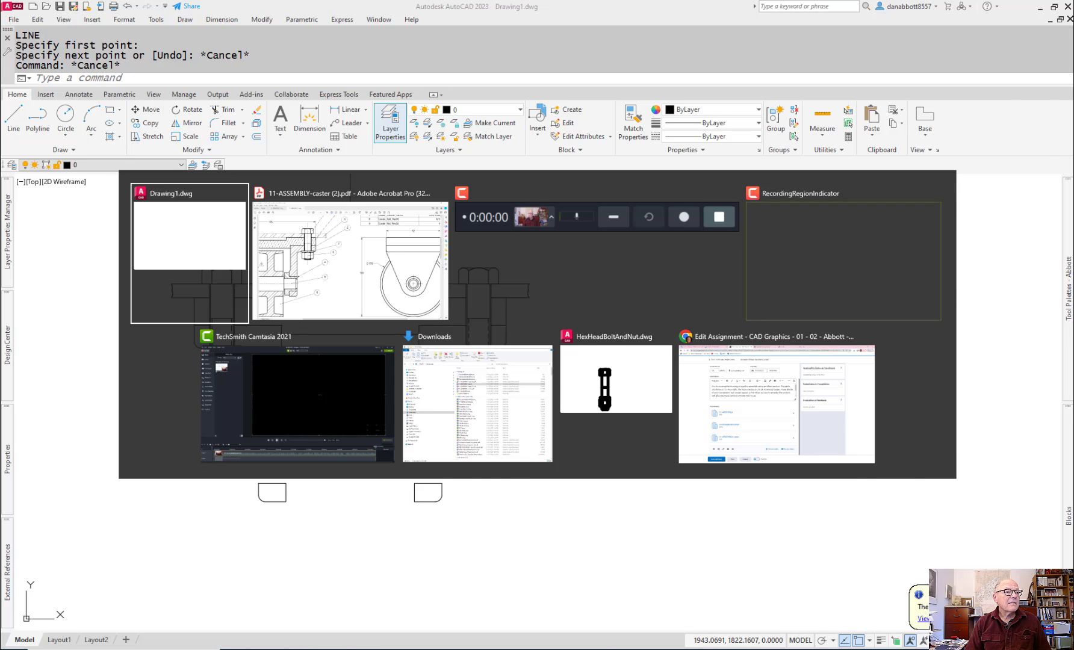
pyautogui.hotkey('alt', 'Tab')
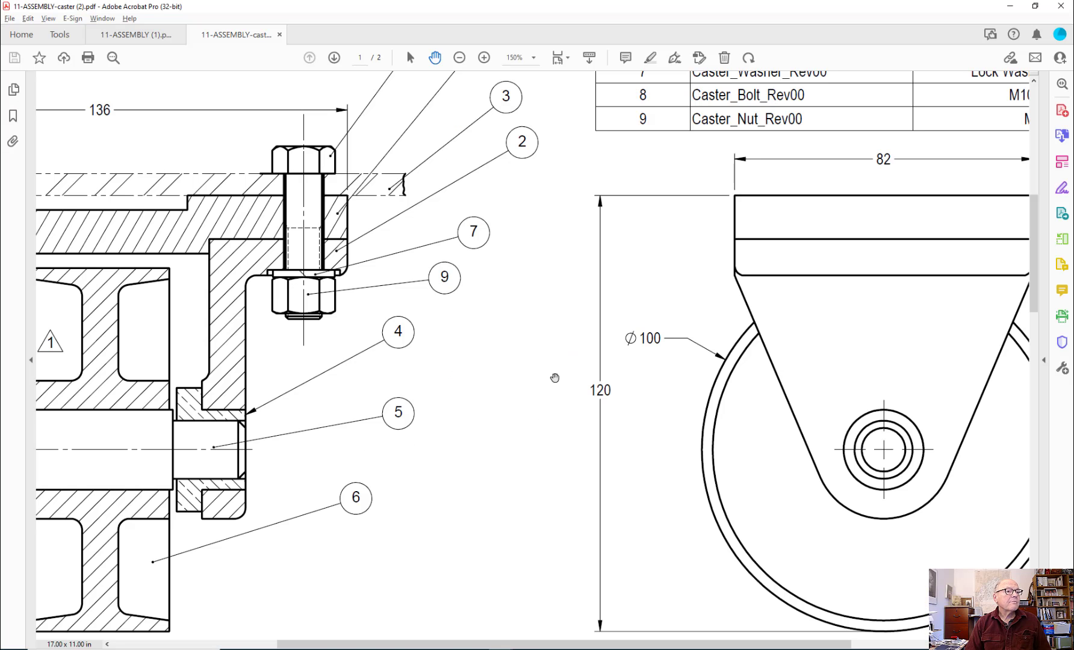
pyautogui.click(139, 38)
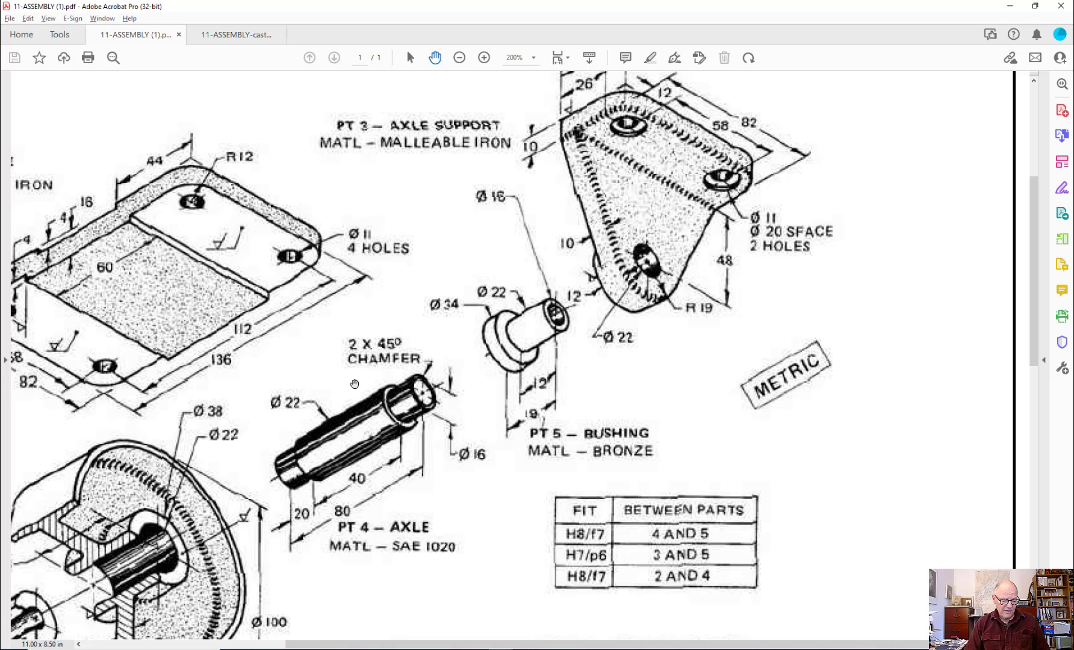
pyautogui.hotkey('alt', 'Tab')
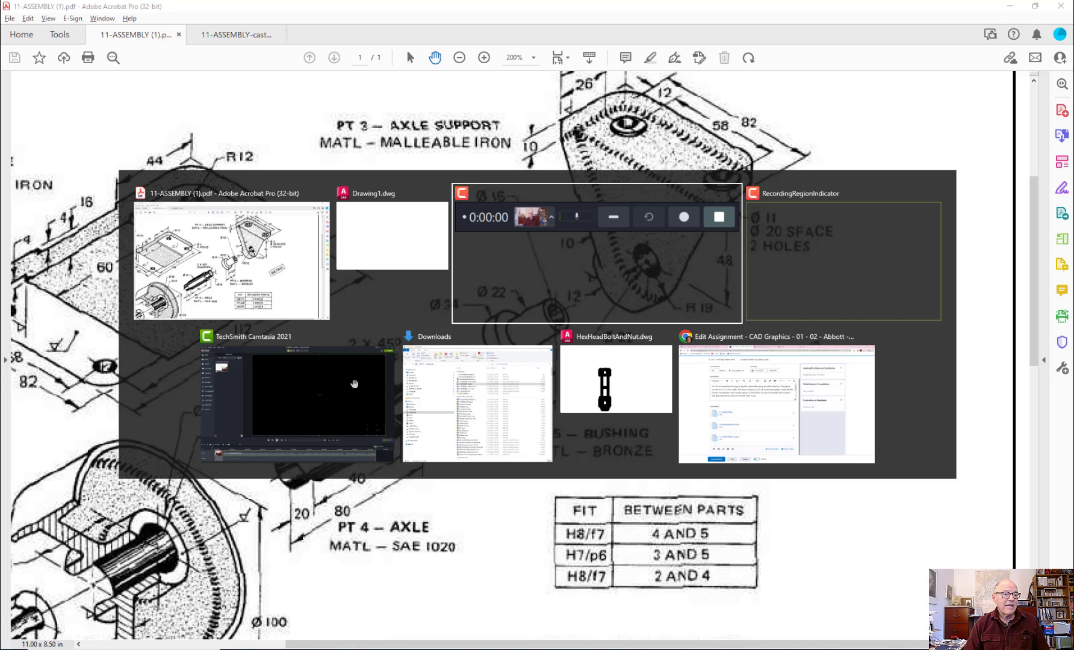
pyautogui.press('Tab')
pyautogui.press('Tab')
pyautogui.press('Tab')
pyautogui.press('Tab')
pyautogui.press('Tab')
pyautogui.press('Tab')
pyautogui.press('Tab')
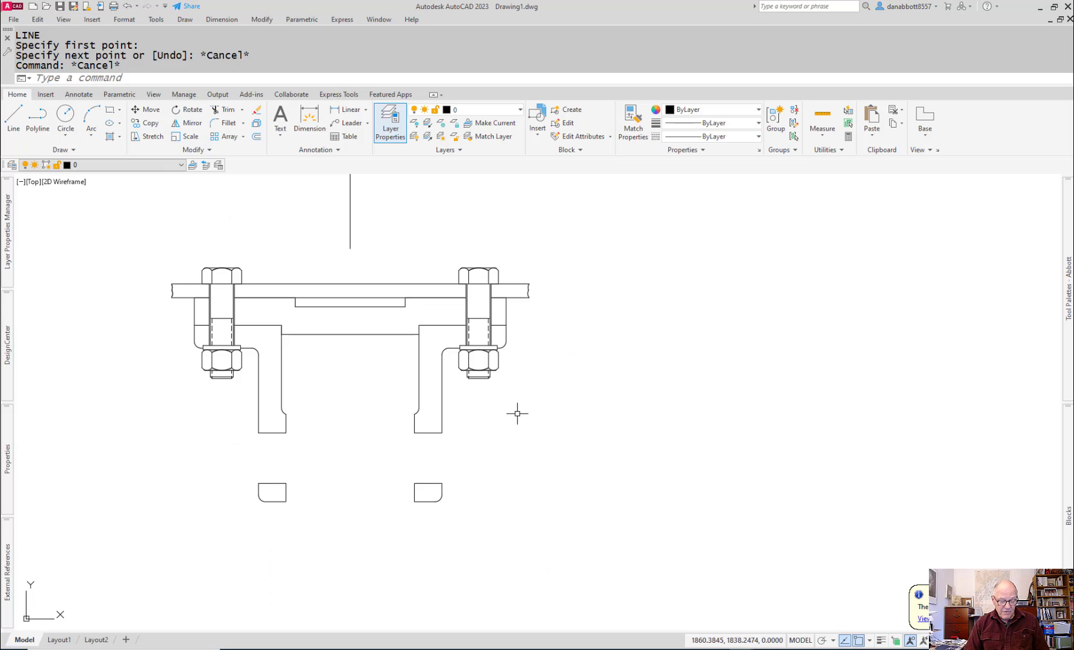
# Step: Draw an 80 mm horizontal axle centerline in the empty area right of the assembly, with polar tracking on
pyautogui.write('l')
pyautogui.press('Return')
pyautogui.click(610, 430)
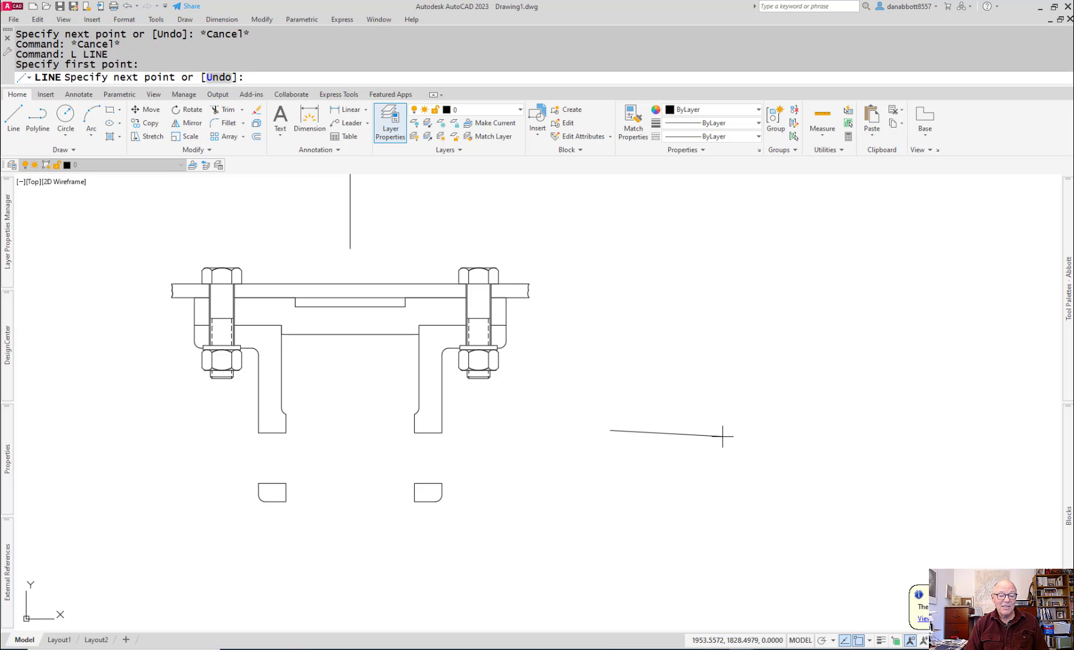
pyautogui.click(822, 640)
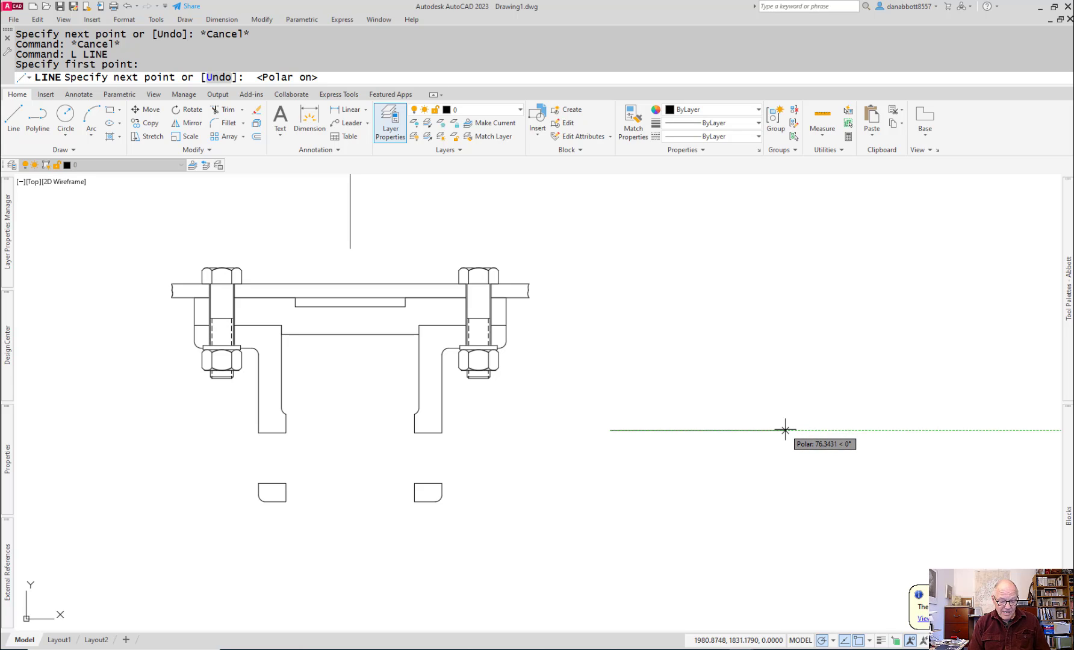
pyautogui.write('80')
pyautogui.press('Return')
pyautogui.press('Return')
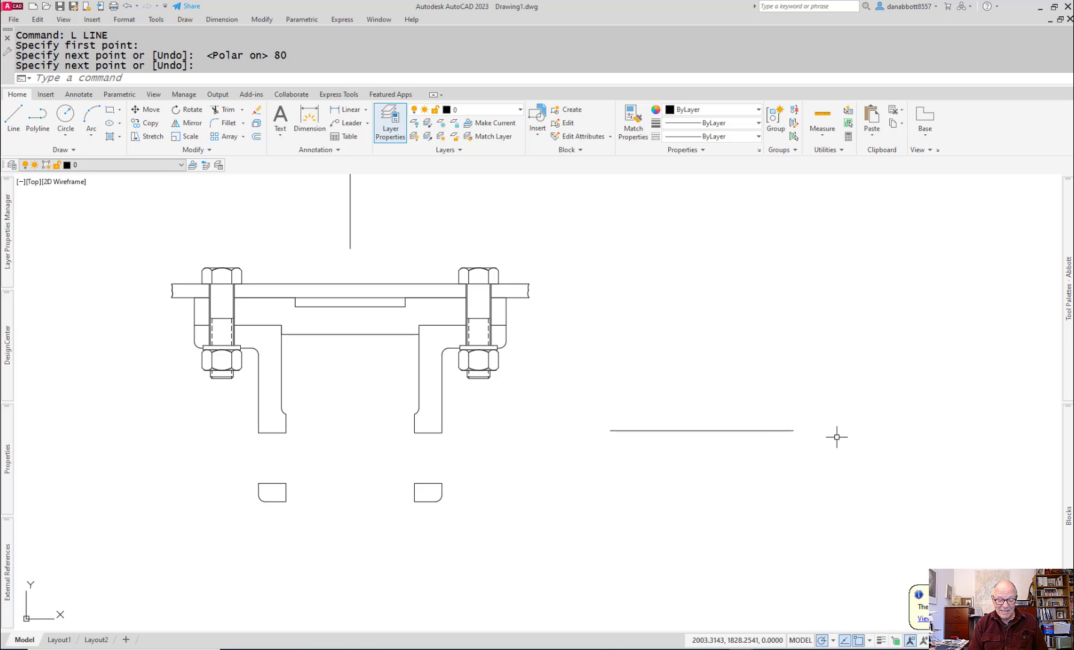
# Step: Offset the axle centerline 11 mm above and below for the large-diameter edges
pyautogui.write('o')
pyautogui.press('Return')
pyautogui.write('11')
pyautogui.press('Return')
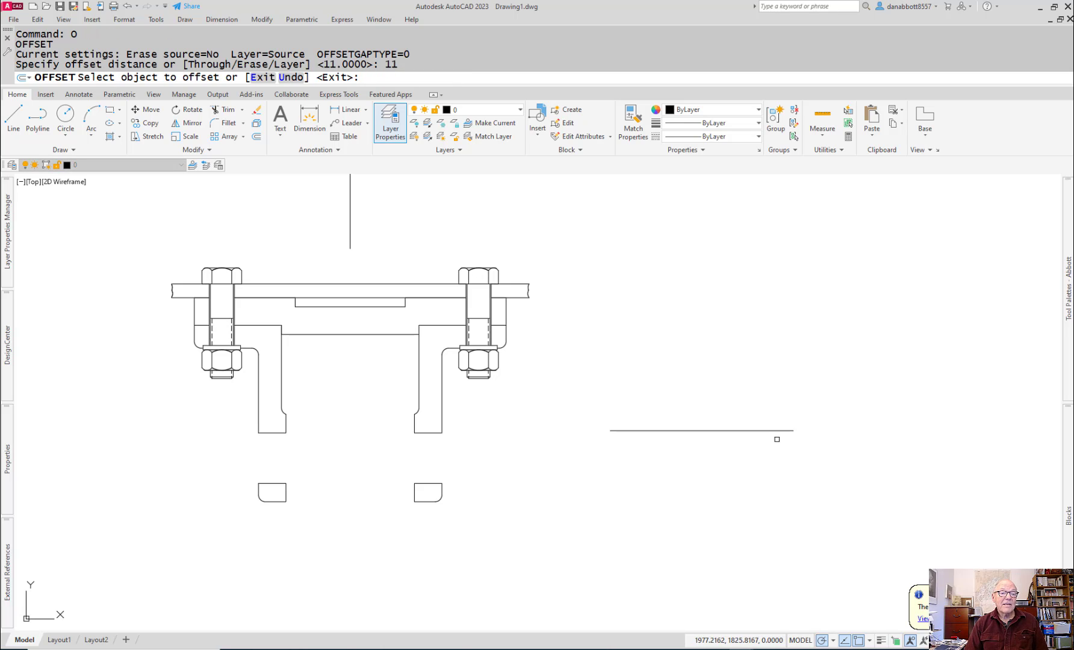
pyautogui.click(777, 430)
pyautogui.click(776, 372)
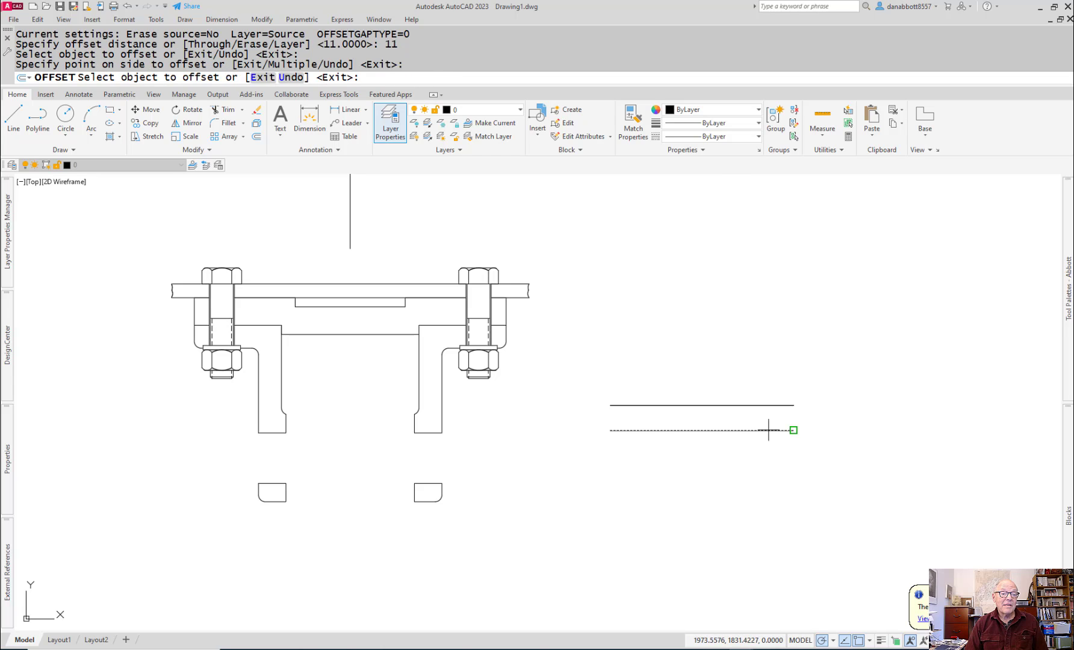
pyautogui.click(769, 430)
pyautogui.click(770, 476)
pyautogui.press('Return')
# Step: Offset the axle centerline 8 mm above and below for the small-diameter edges
pyautogui.press('Return')
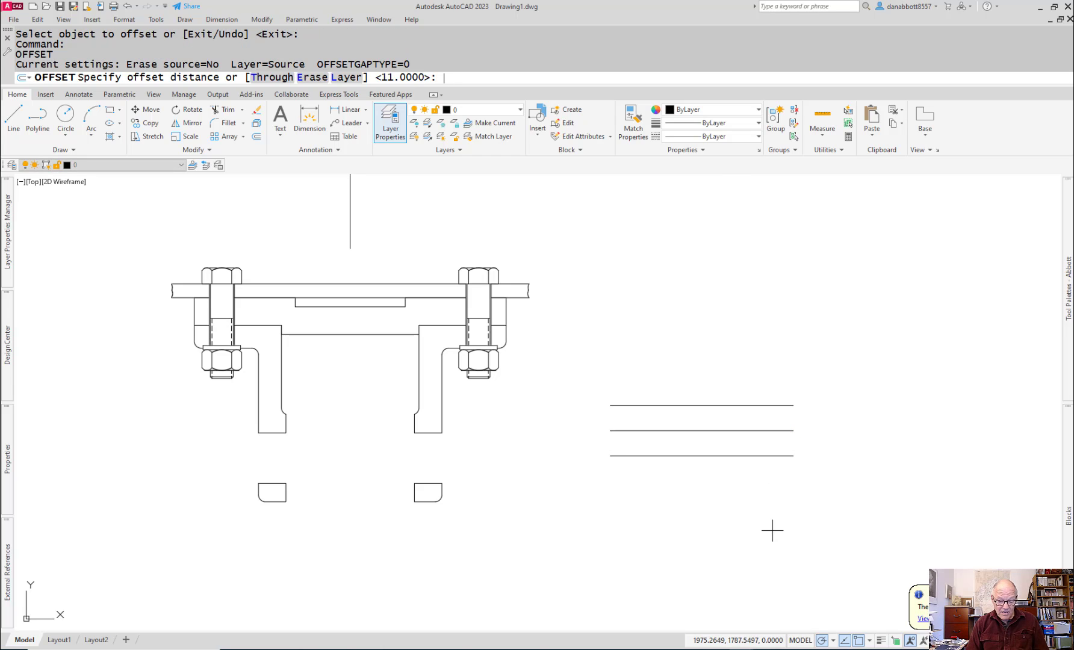
pyautogui.write('8')
pyautogui.press('Return')
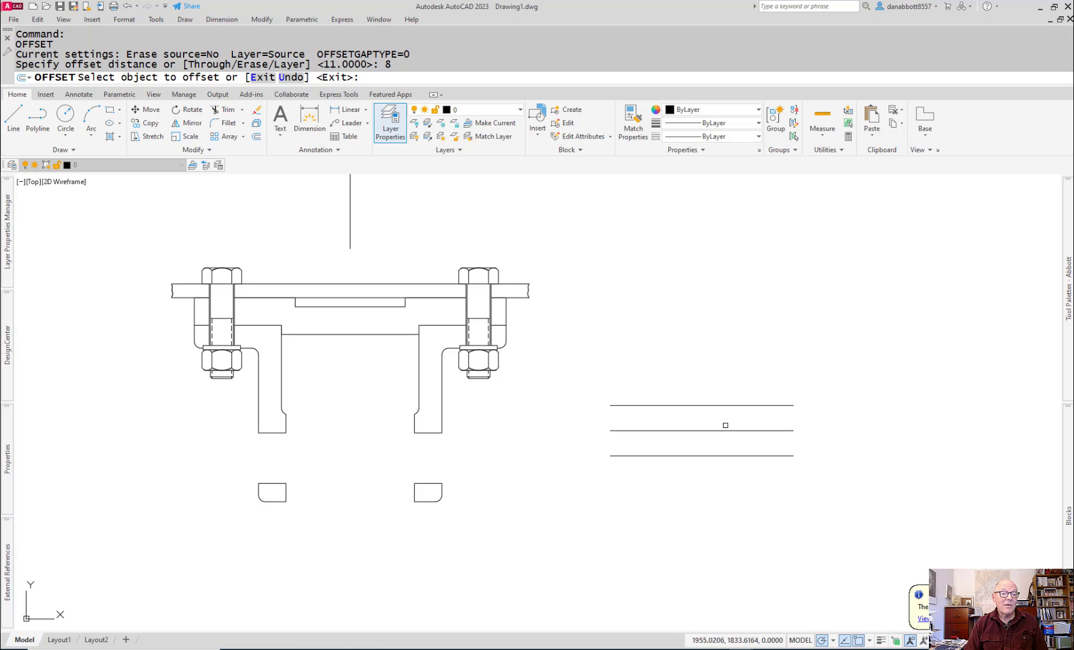
pyautogui.click(723, 431)
pyautogui.click(719, 407)
pyautogui.click(723, 432)
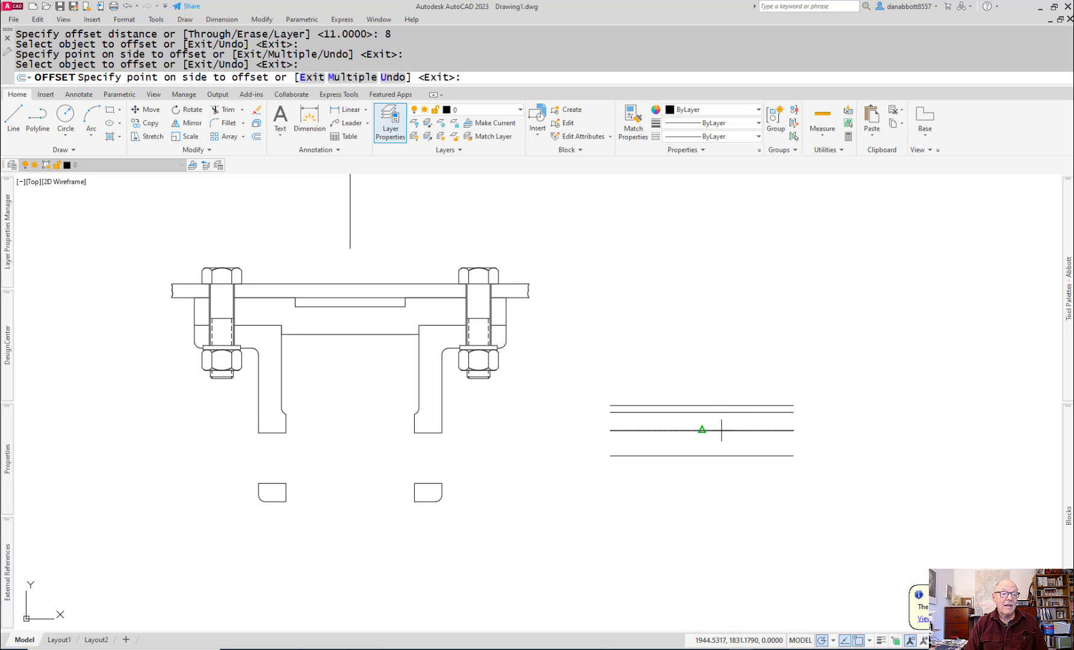
pyautogui.click(722, 444)
pyautogui.press('Escape')
# Step: Close both ends of the axle with vertical lines joining the upper and lower small-diameter edges
pyautogui.scroll(3, 735, 385)
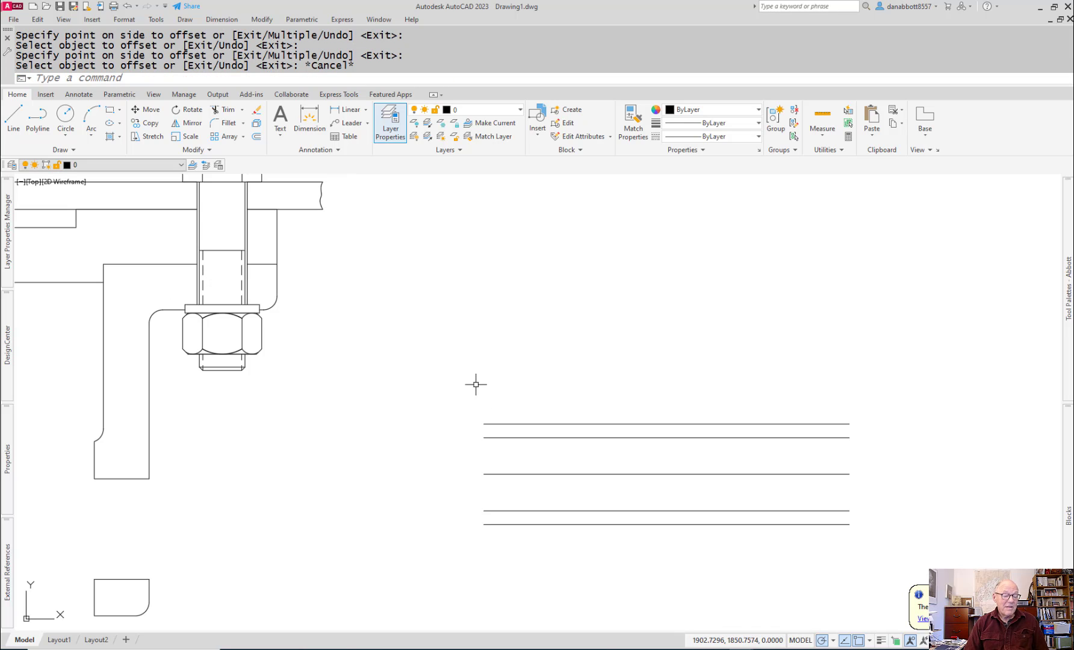
pyautogui.write('l')
pyautogui.press('Return')
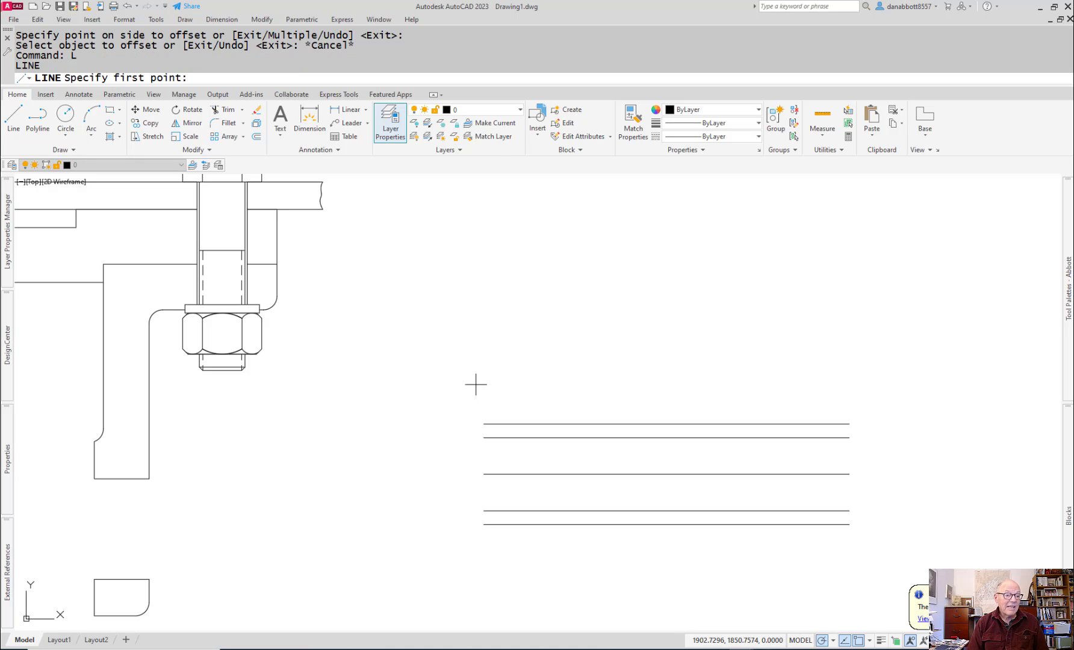
pyautogui.click(484, 437)
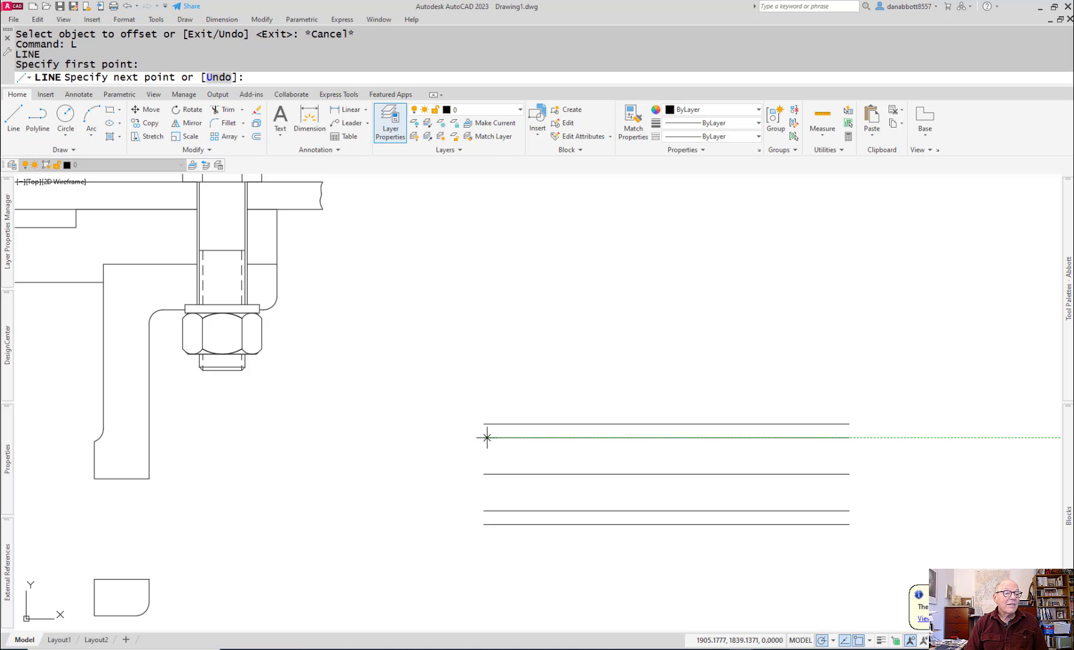
pyautogui.click(484, 511)
pyautogui.press('Return')
pyautogui.press('Return')
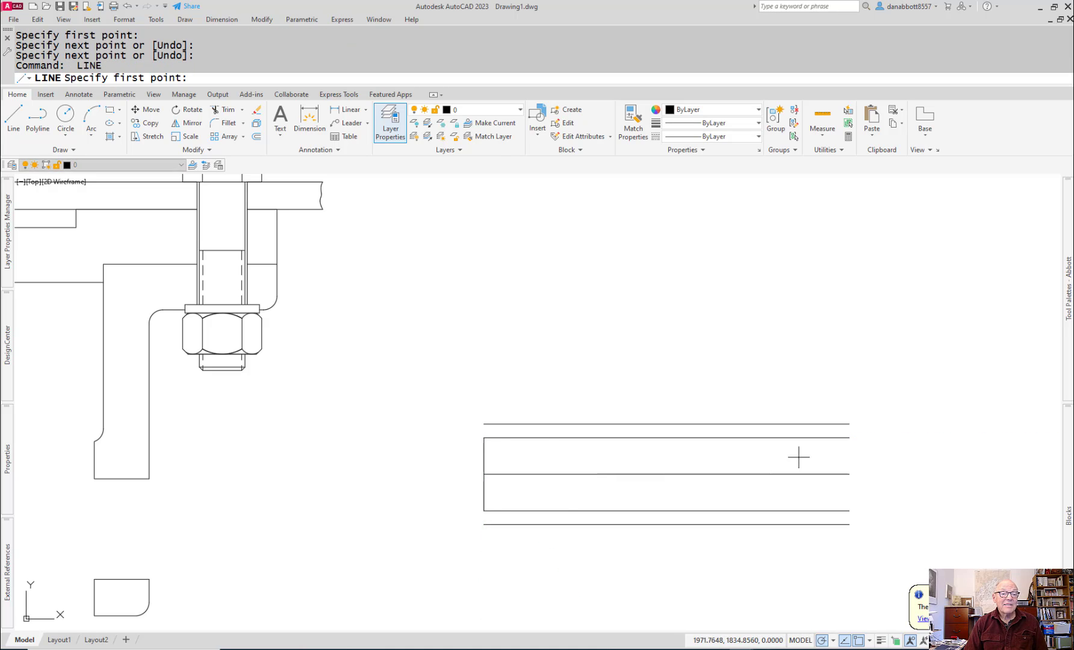
pyautogui.click(849, 437)
pyautogui.click(850, 511)
pyautogui.press('Return')
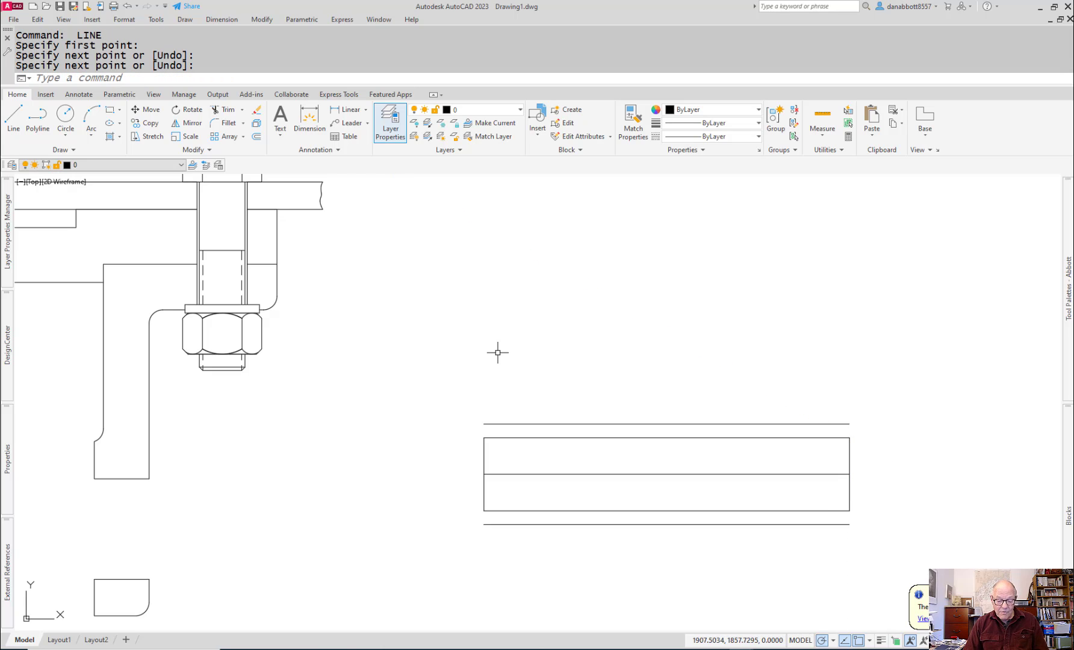
# Step: Draw a vertical shoulder line 20 mm from the axle's left end, between the upper small- and large-diameter edges
pyautogui.write('l')
pyautogui.press('Return')
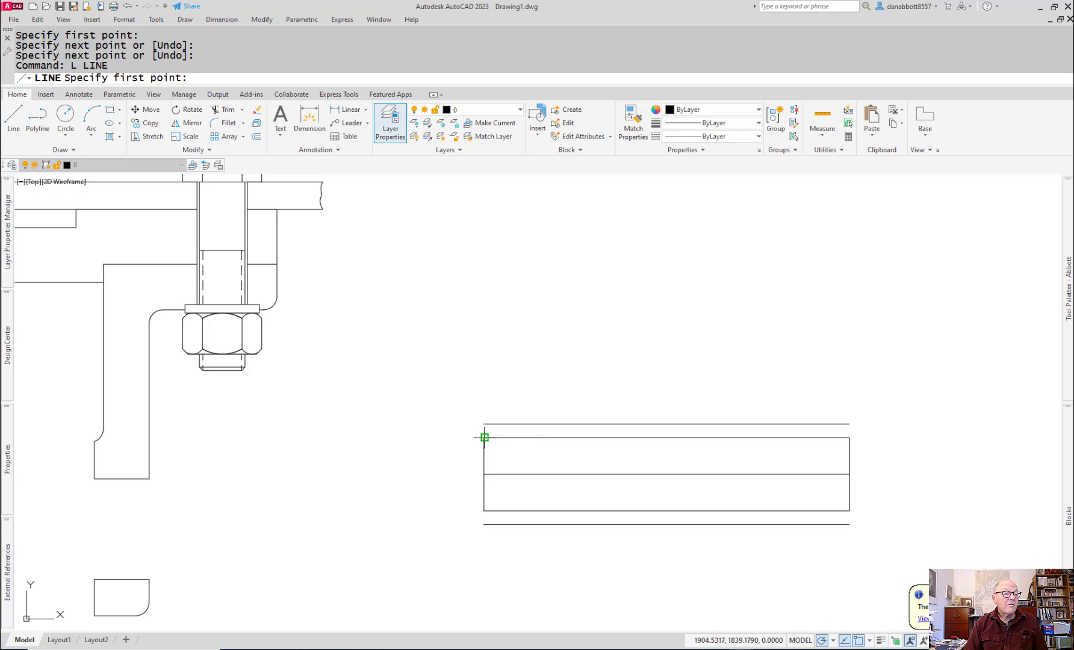
pyautogui.write('2')
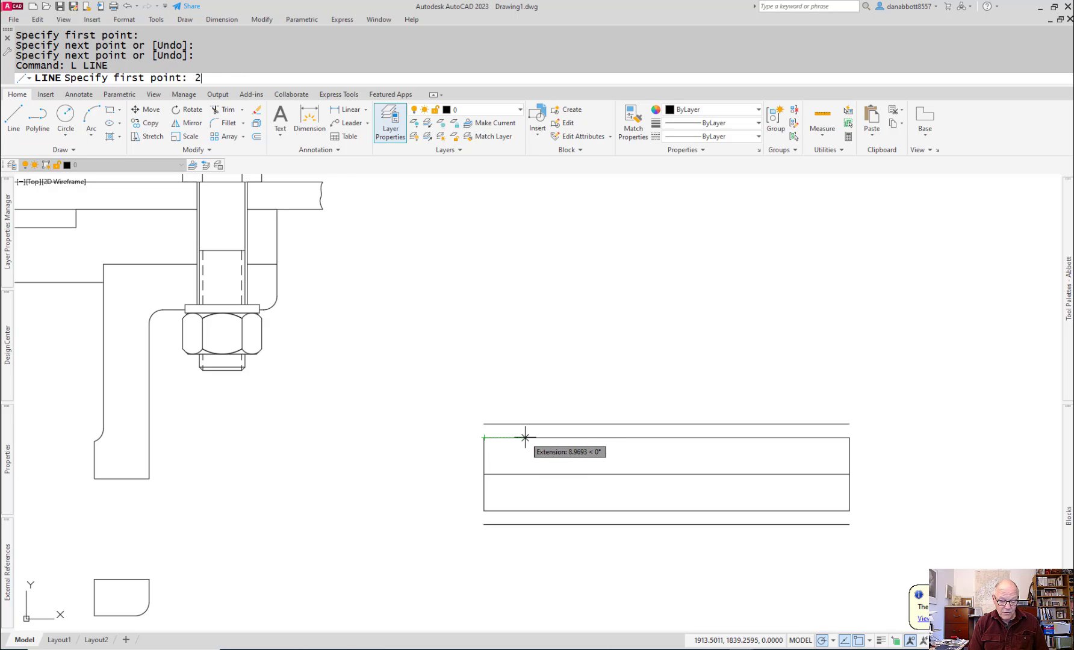
pyautogui.write('0')
pyautogui.press('Return')
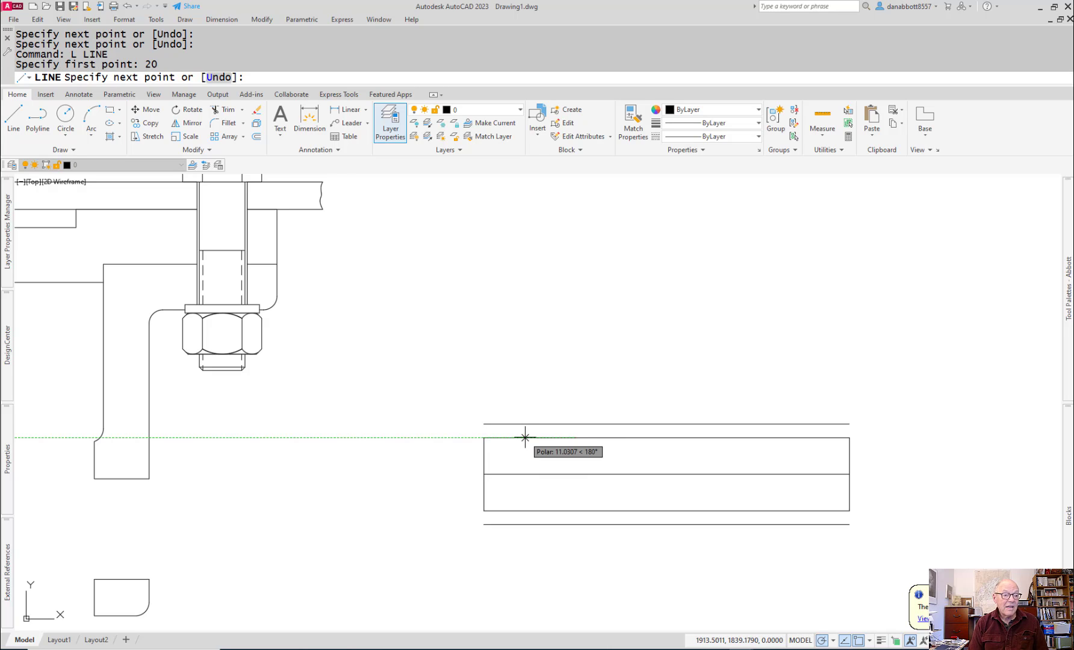
pyautogui.click(575, 438)
pyautogui.press('Escape')
# Step: Trim the upper large-diameter edge back to the left shoulder line
pyautogui.write('tr')
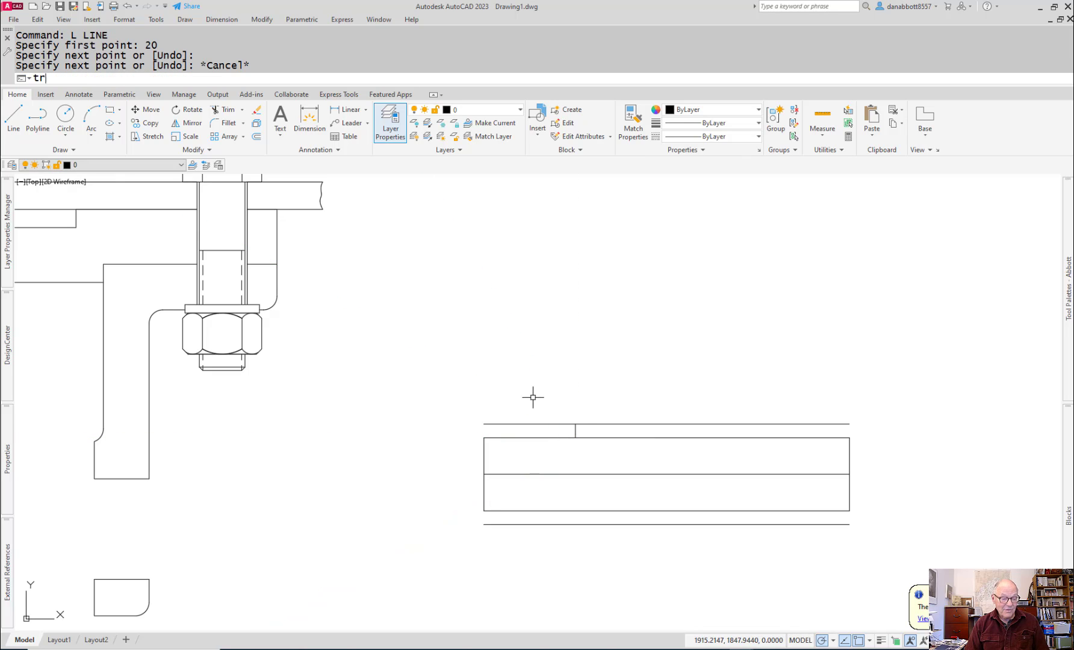
pyautogui.press('Return')
pyautogui.moveTo(542, 413); pyautogui.dragTo(525, 428)
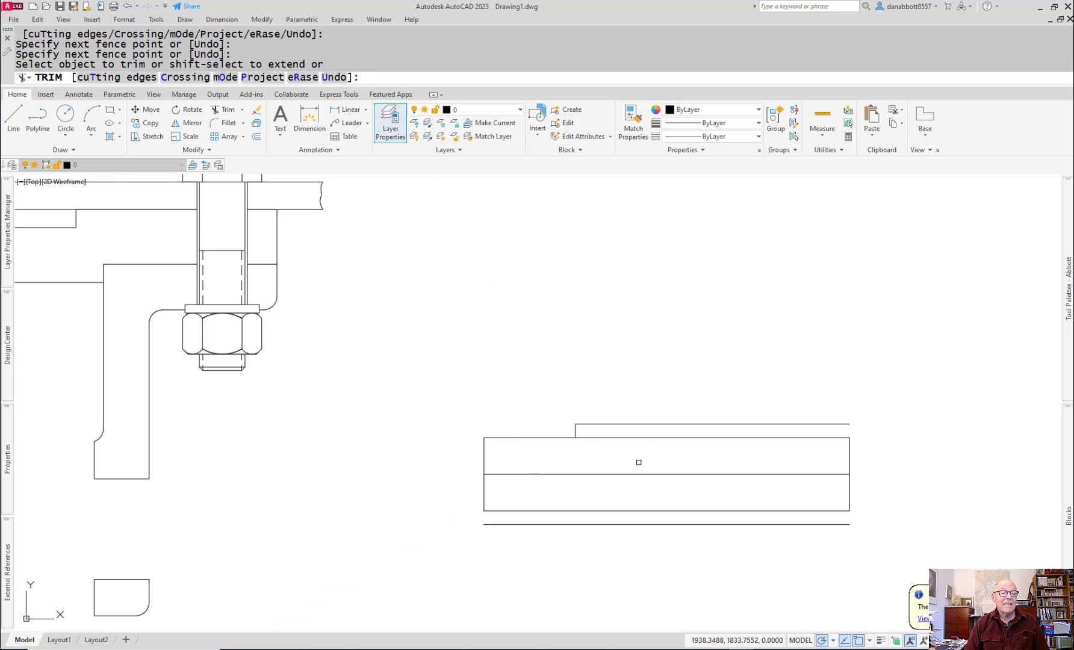
pyautogui.press('Escape')
# Step: Draw a vertical construction line about 25 mm long upward from the midpoint of the upper small-diameter edge
pyautogui.write('L')
pyautogui.press('Return')
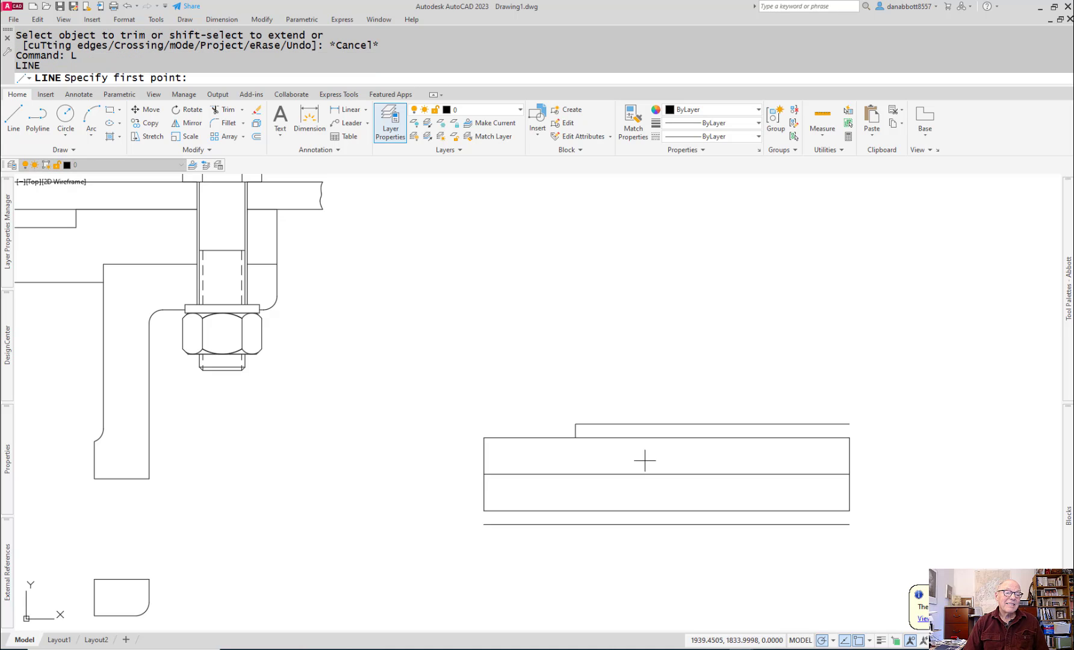
pyautogui.click(667, 438)
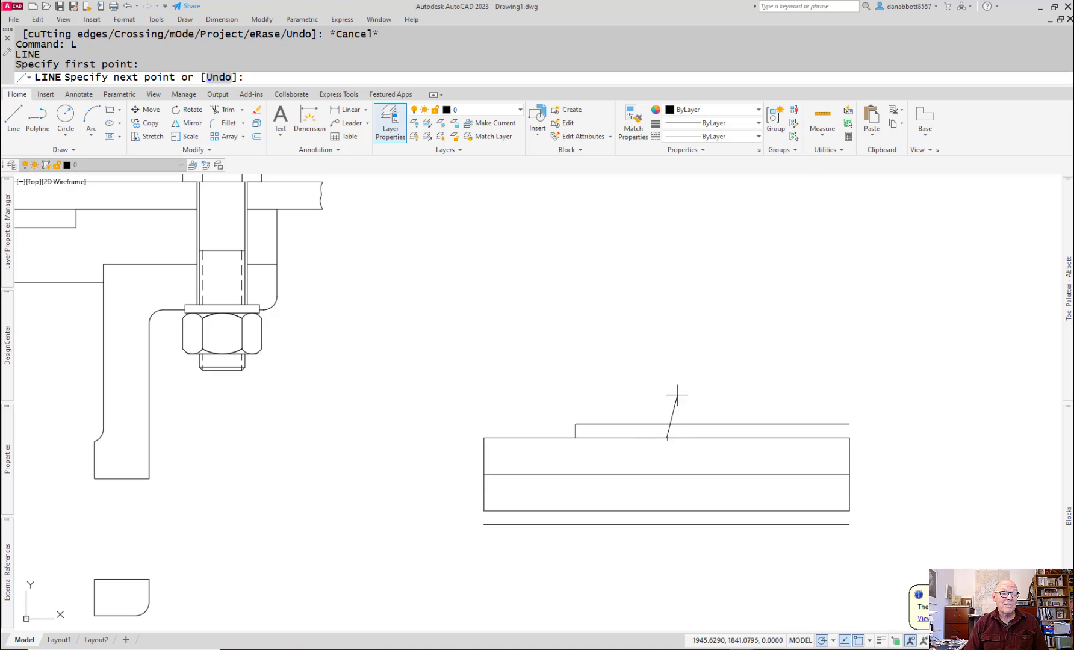
pyautogui.click(668, 323)
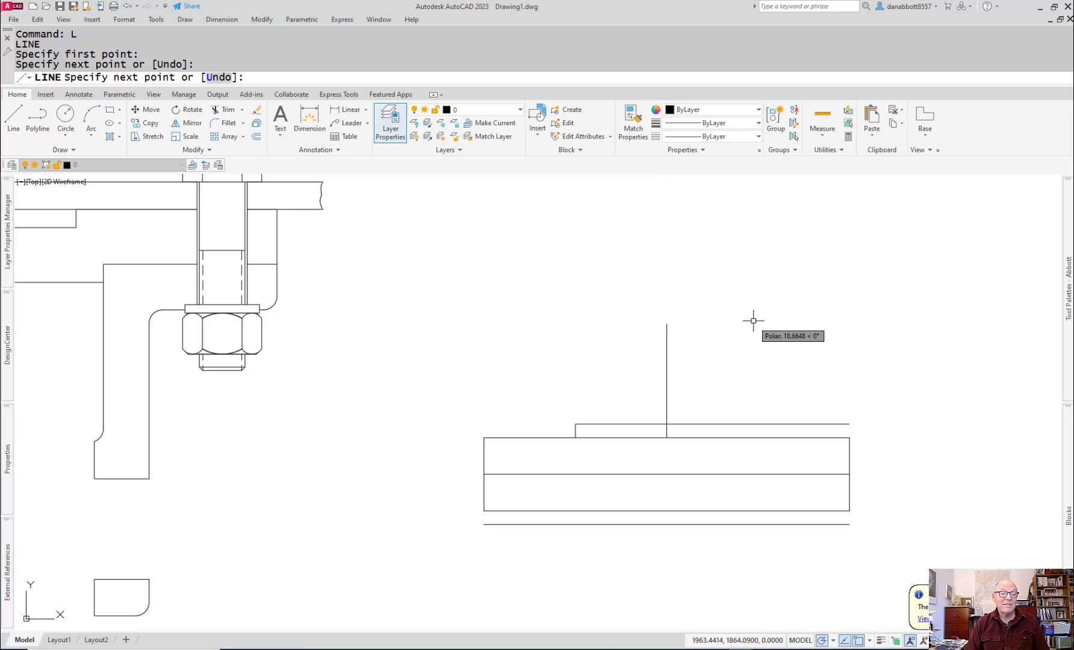
pyautogui.press('Escape')
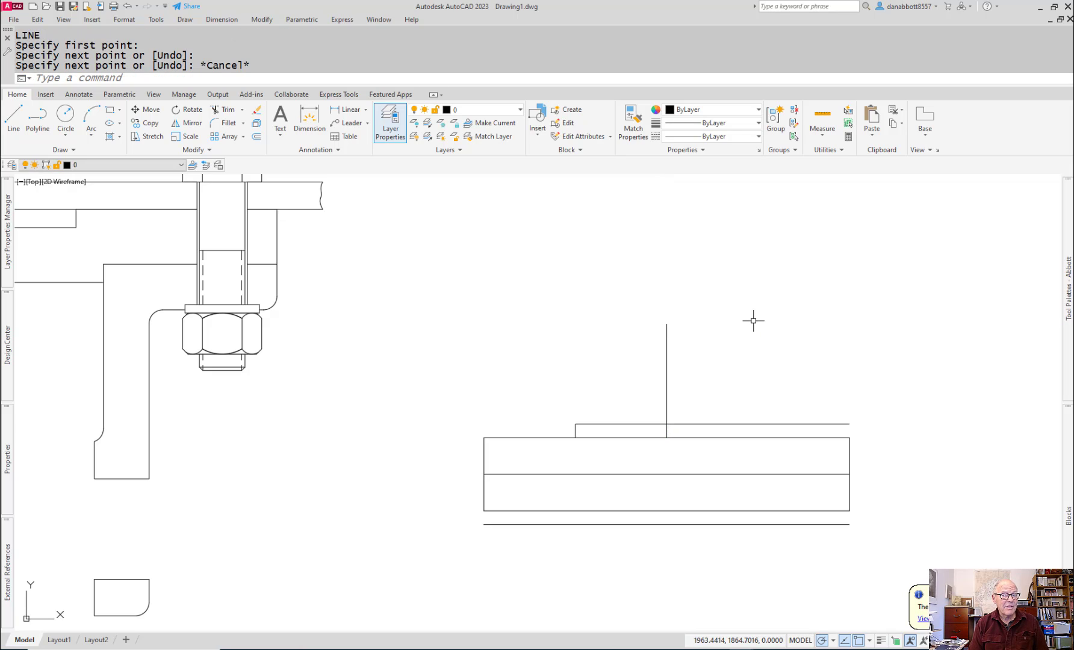
# Step: Mirror the upper left shoulder line about the vertical construction line, keeping the original
pyautogui.write('MI')
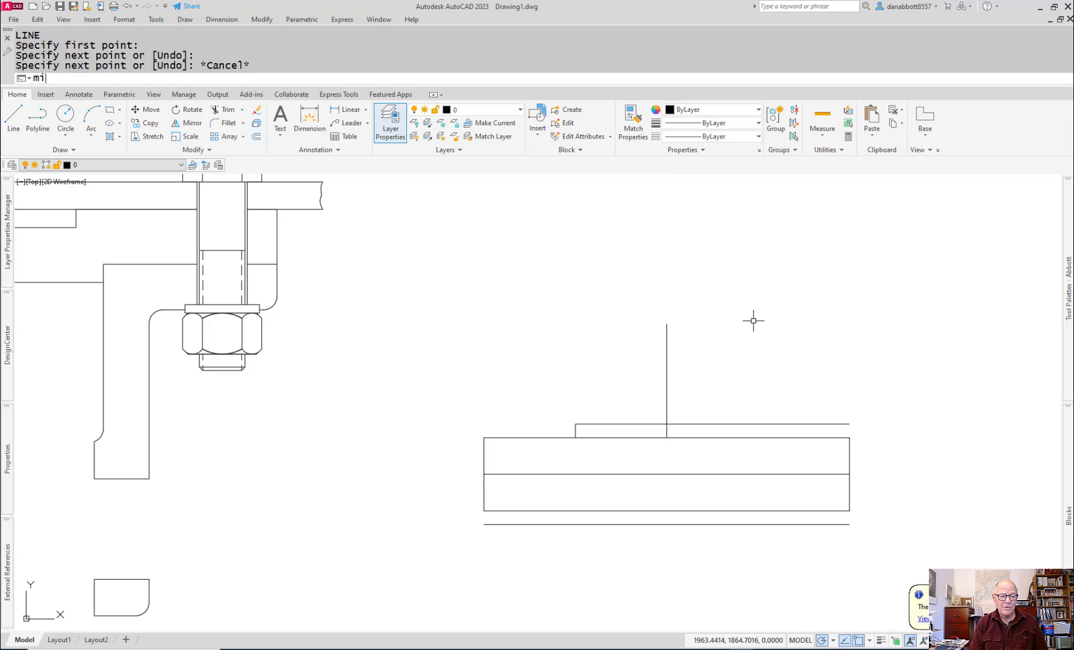
pyautogui.press('Return')
pyautogui.click(575, 435)
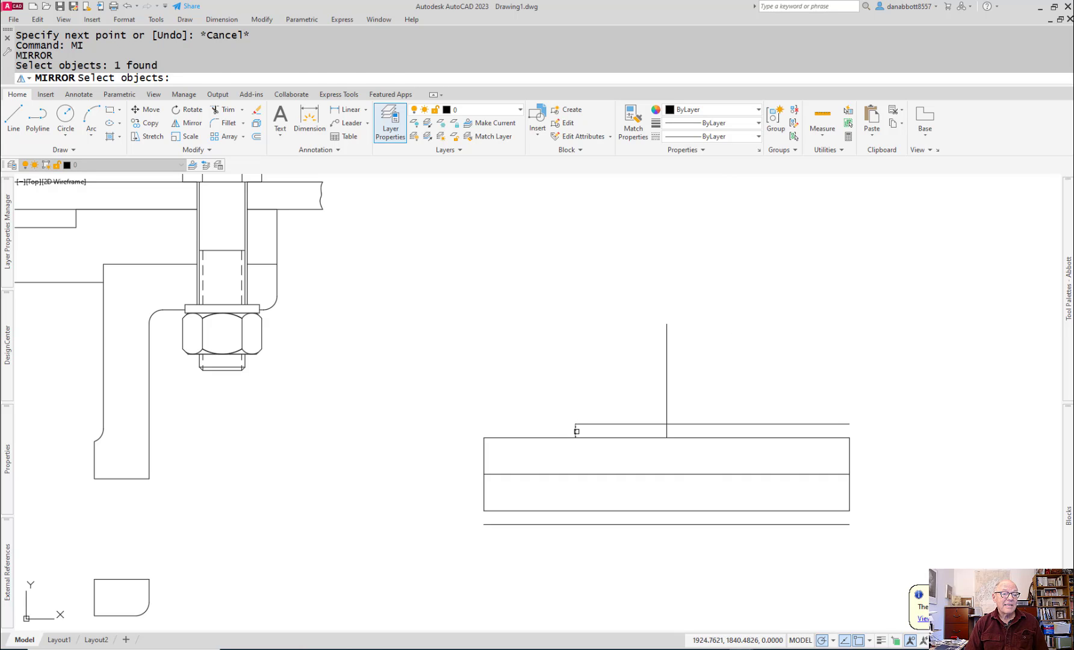
pyautogui.press('Return')
pyautogui.click(667, 424)
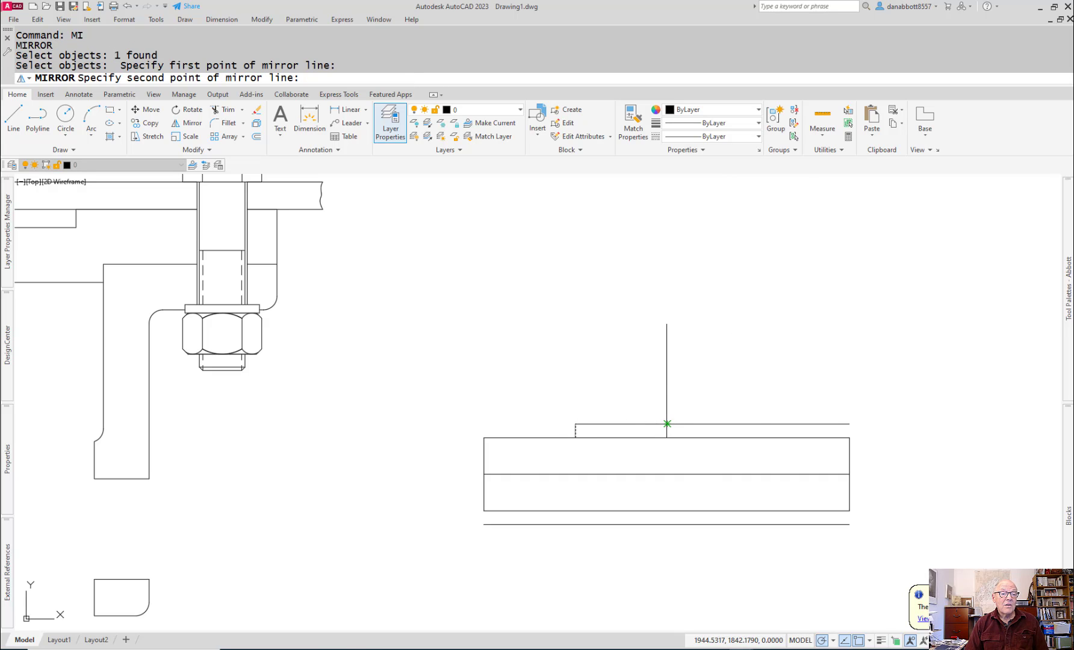
pyautogui.click(668, 329)
pyautogui.press('Return')
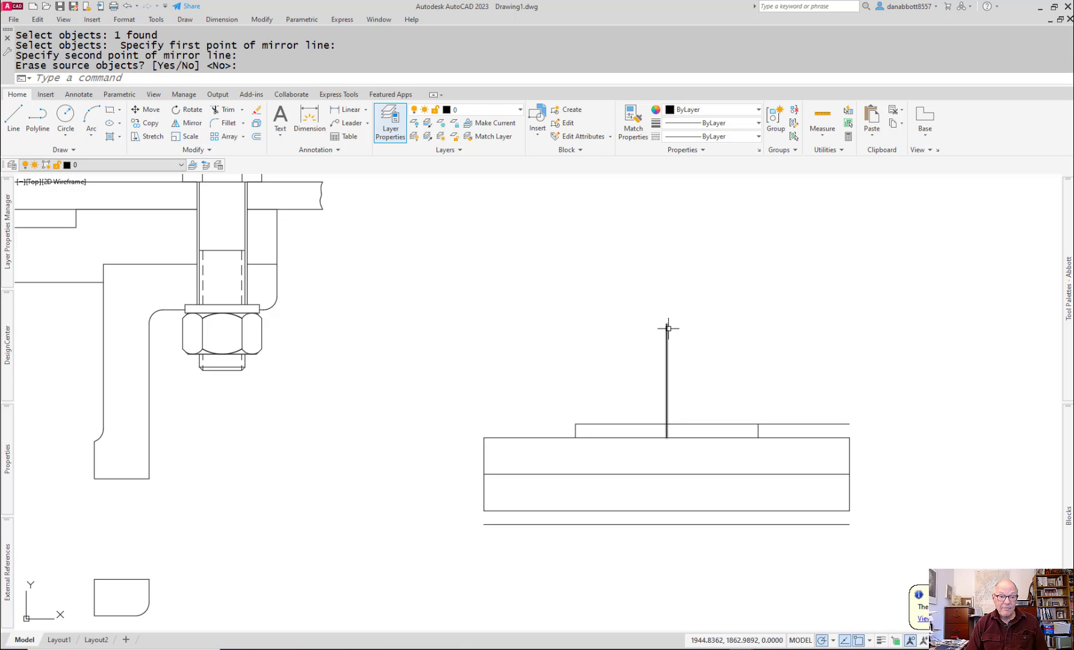
pyautogui.press('Escape')
pyautogui.press('Return')
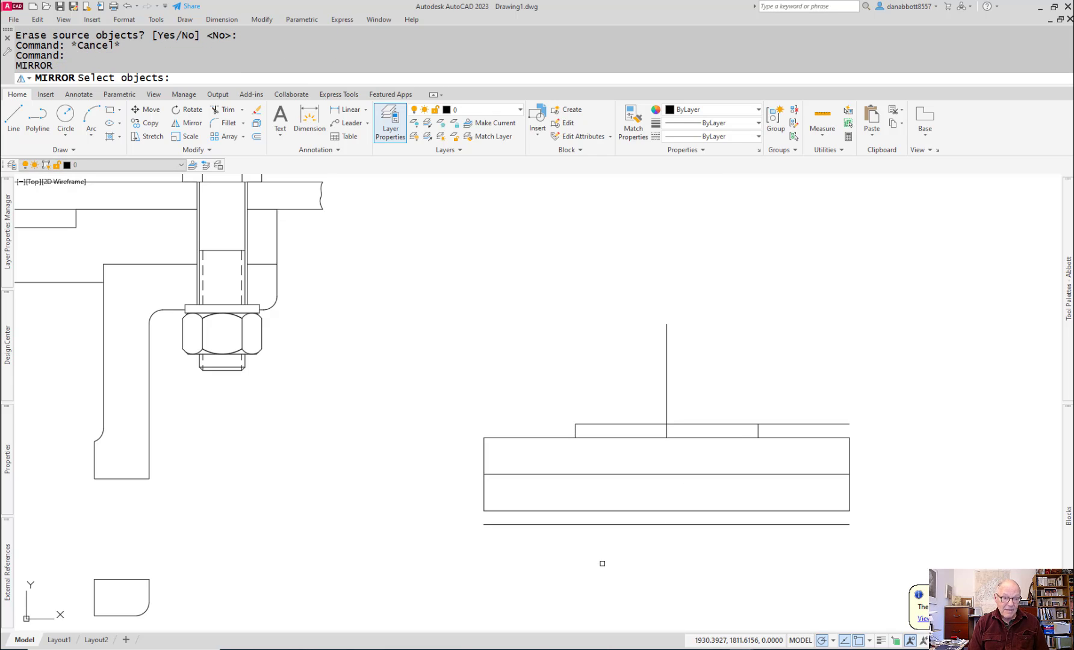
pyautogui.click(564, 412)
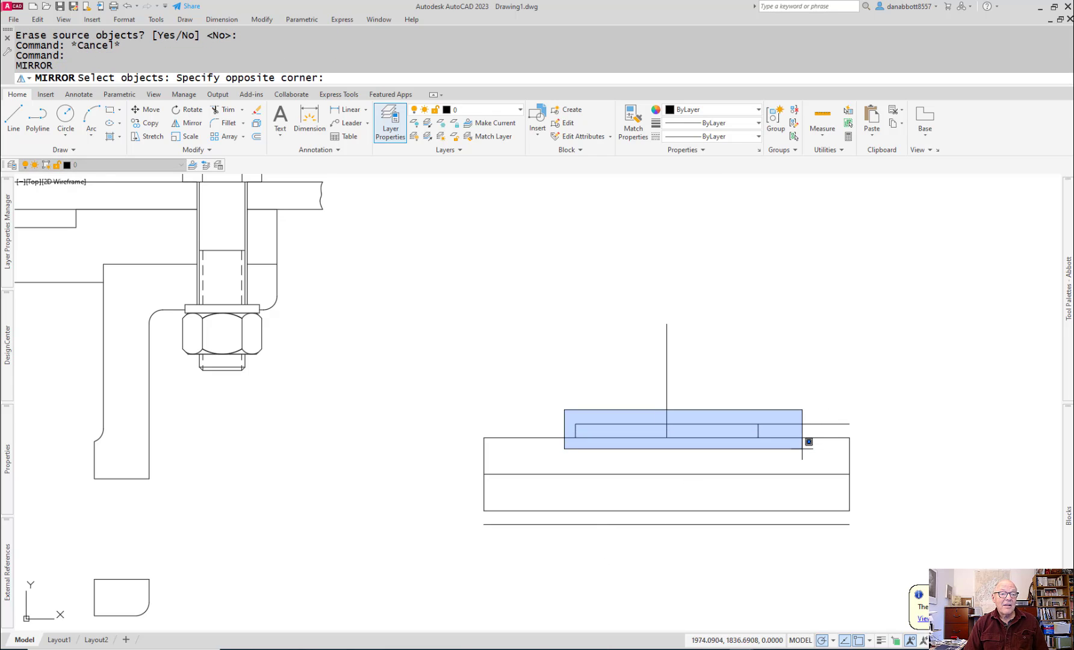
pyautogui.press('Escape')
pyautogui.press('Escape')
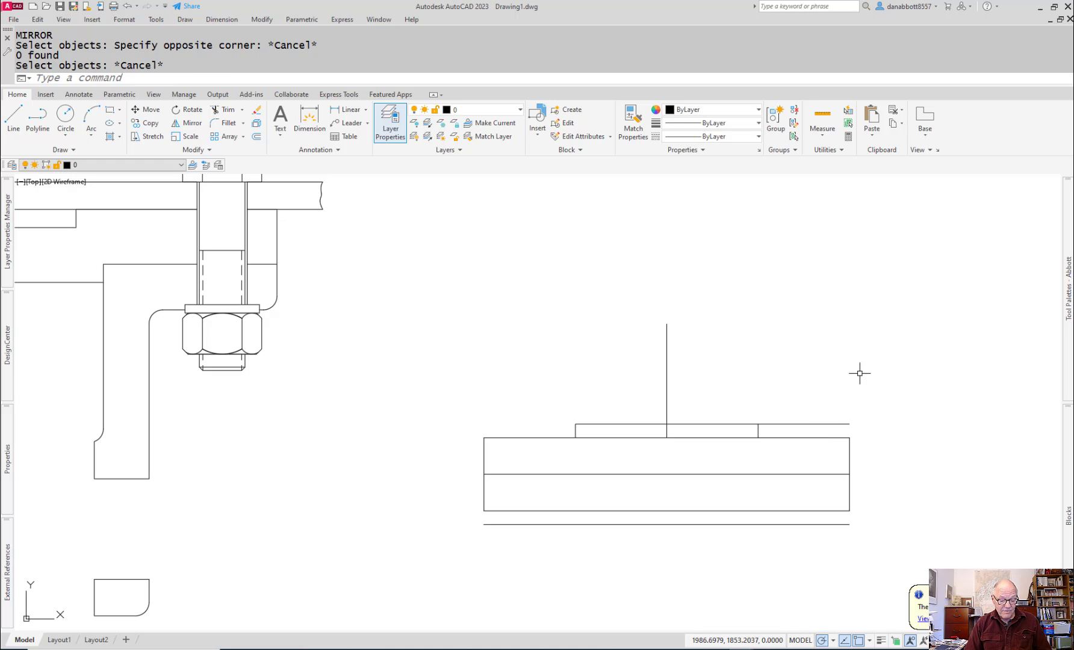
# Step: Trim the upper large-diameter edge beyond the right shoulder and the upper small-diameter edge between the two shoulders
pyautogui.write('tr')
pyautogui.press('Return')
pyautogui.click(846, 398)
pyautogui.press('Return')
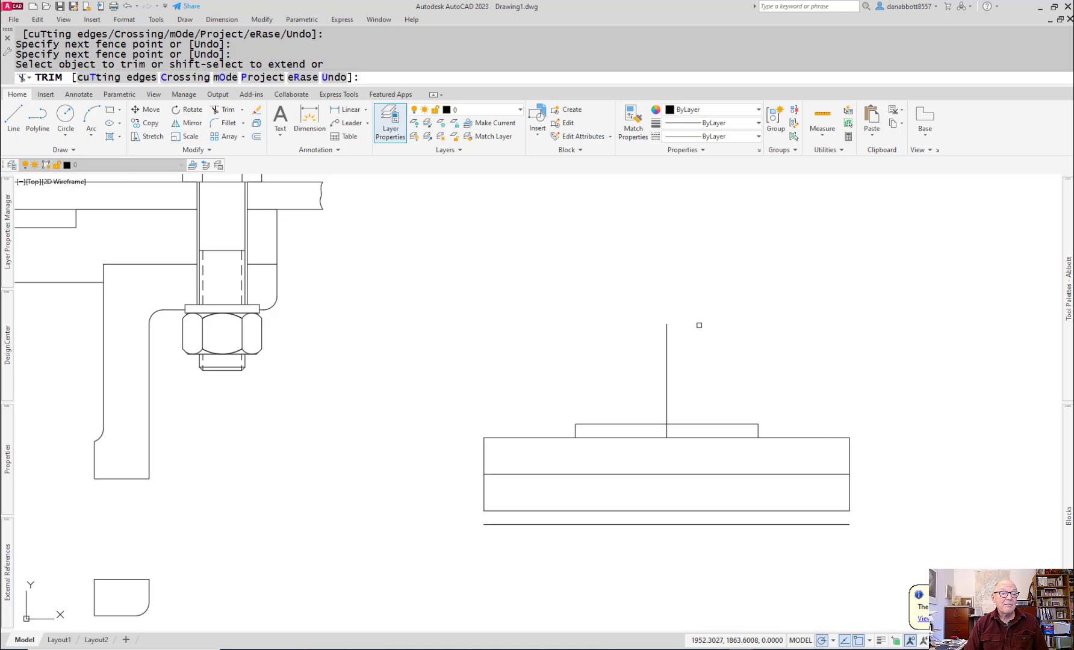
pyautogui.click(740, 453)
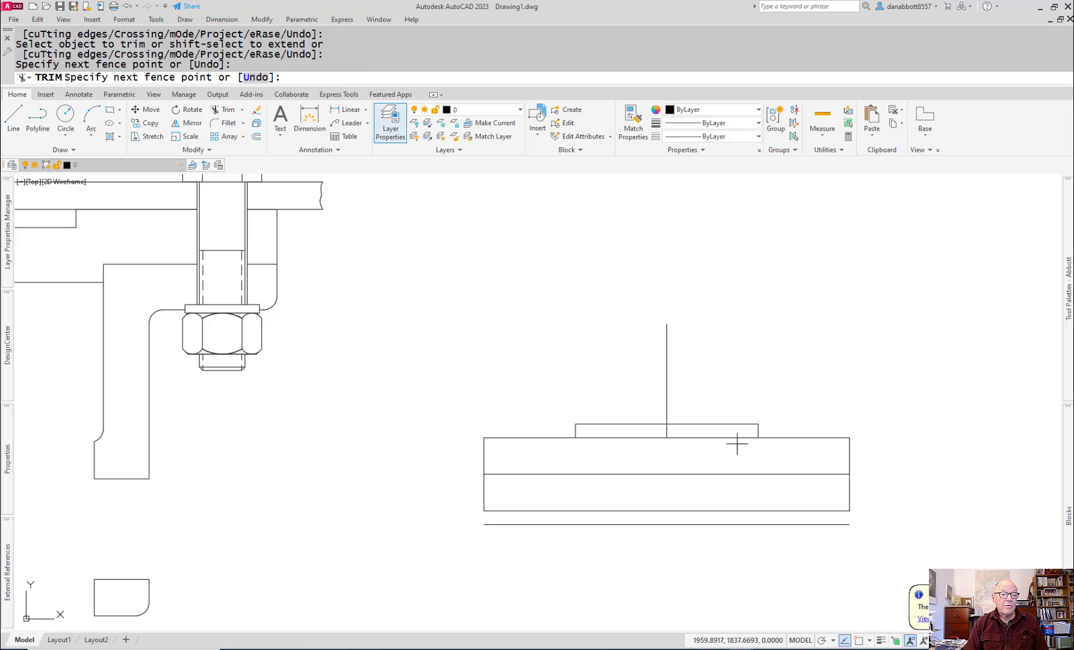
pyautogui.press('Return')
pyautogui.click(640, 458)
pyautogui.press('Return')
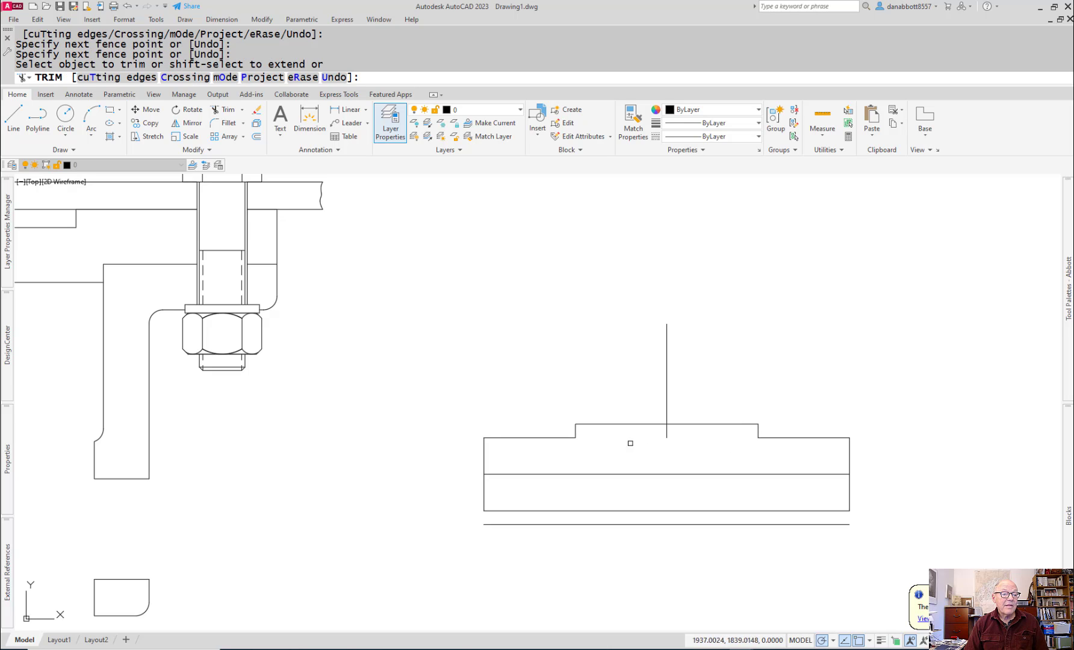
pyautogui.press('Escape')
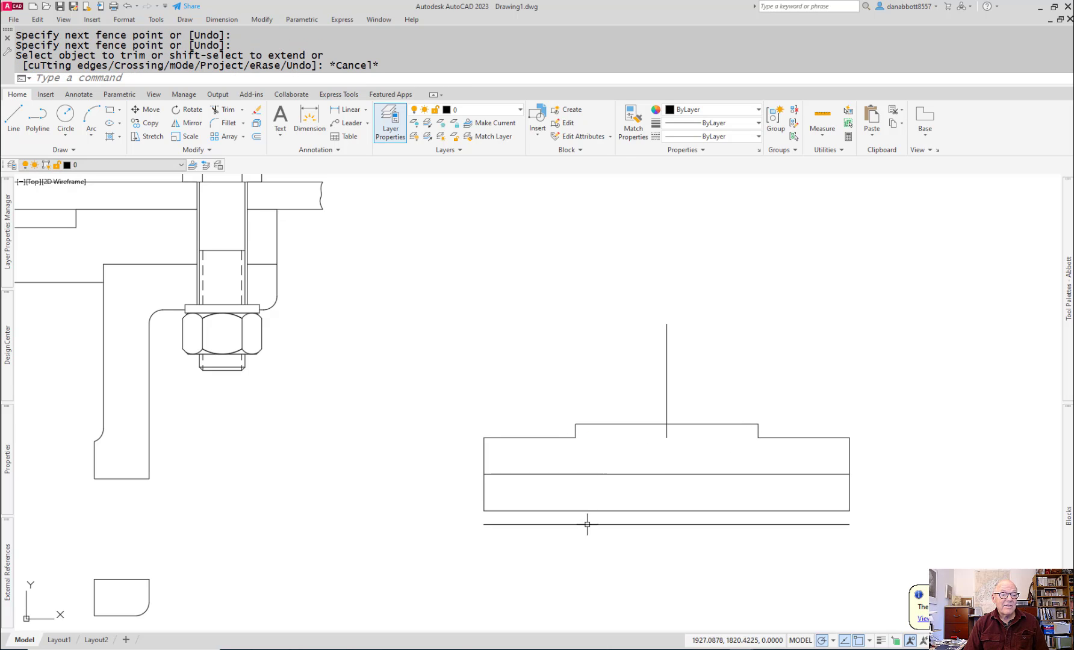
# Step: Erase the axle's horizontal centerline and the lower large-diameter edge
pyautogui.click(591, 474)
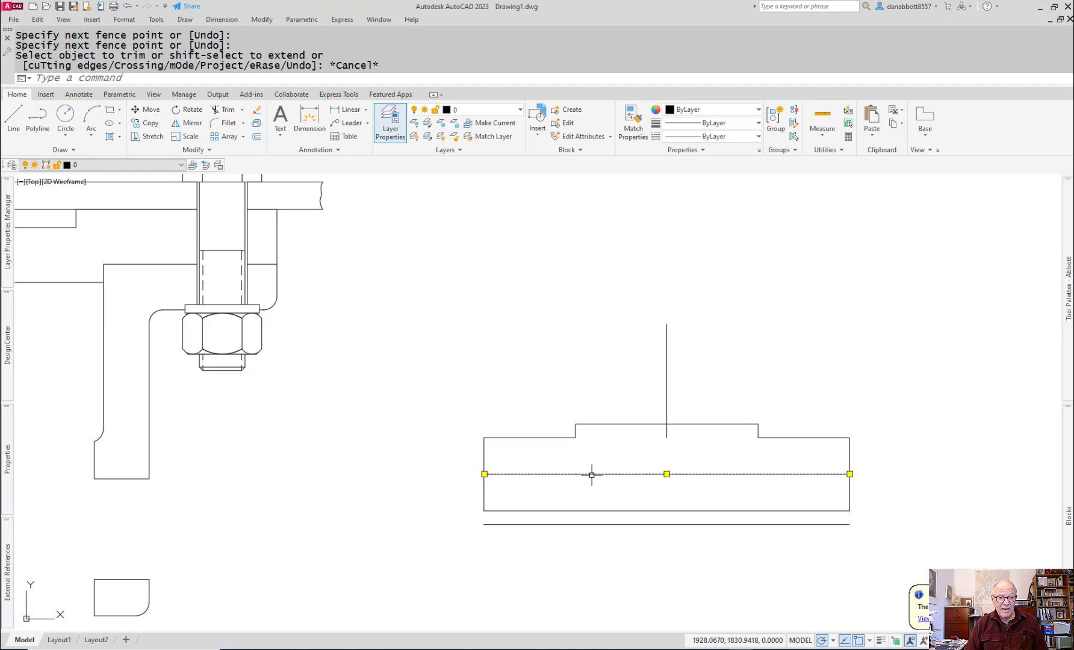
pyautogui.press('Delete')
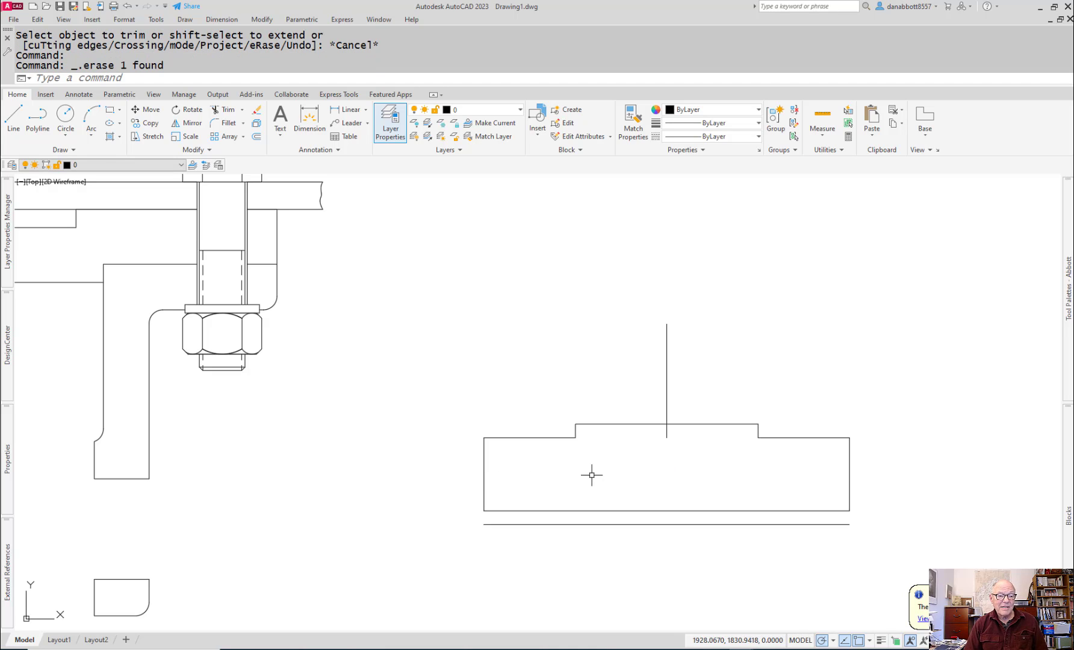
pyautogui.click(629, 524)
pyautogui.press('Delete')
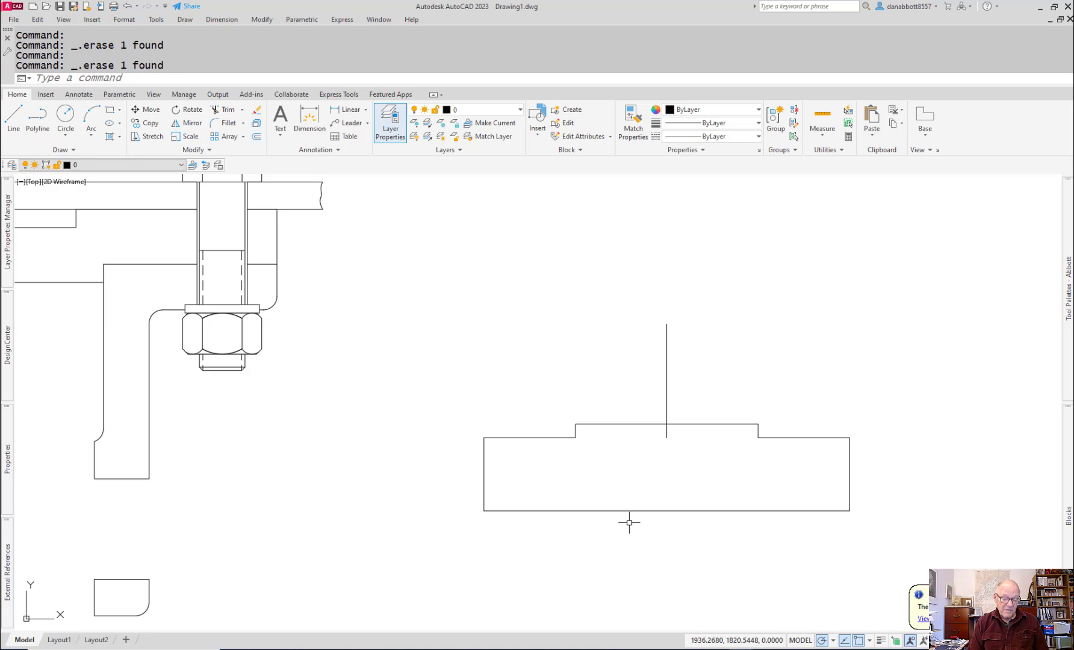
# Step: Mirror the upper large-diameter edge and its two shoulder lines about the axle's horizontal mid-axis, keeping the originals
pyautogui.write('MI')
pyautogui.press('Return')
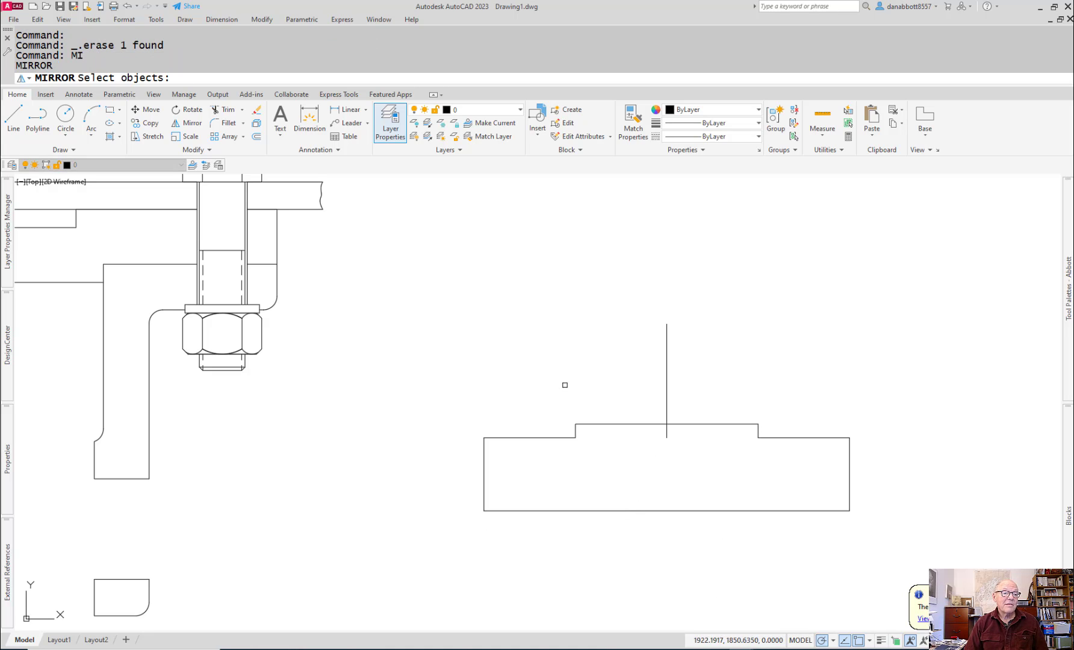
pyautogui.click(565, 385)
pyautogui.click(806, 486)
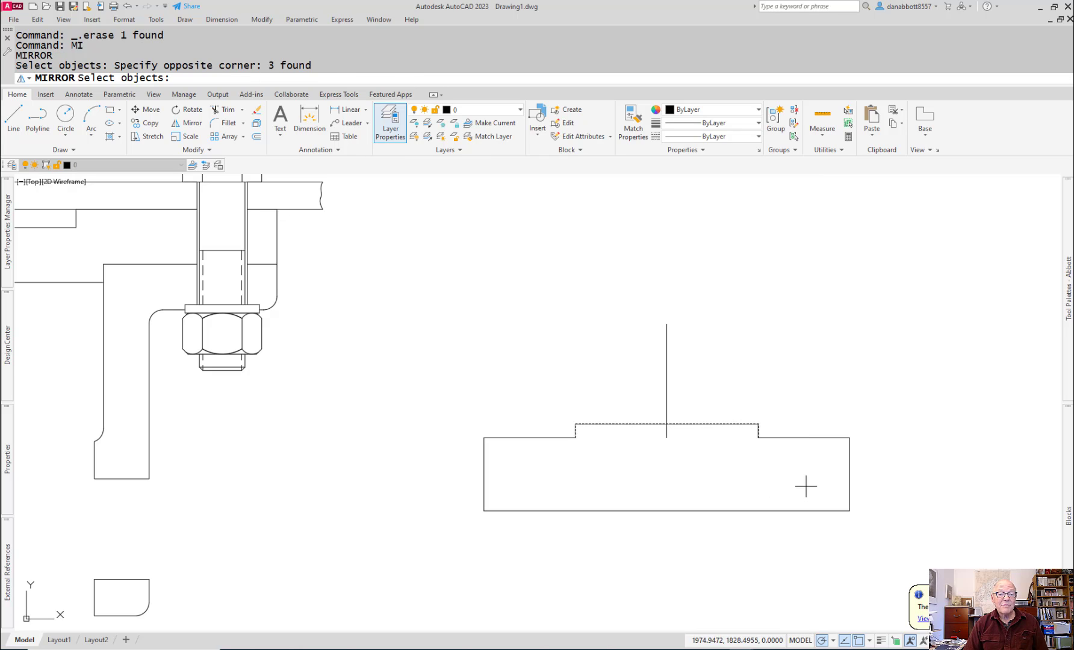
pyautogui.press('Return')
pyautogui.click(850, 474)
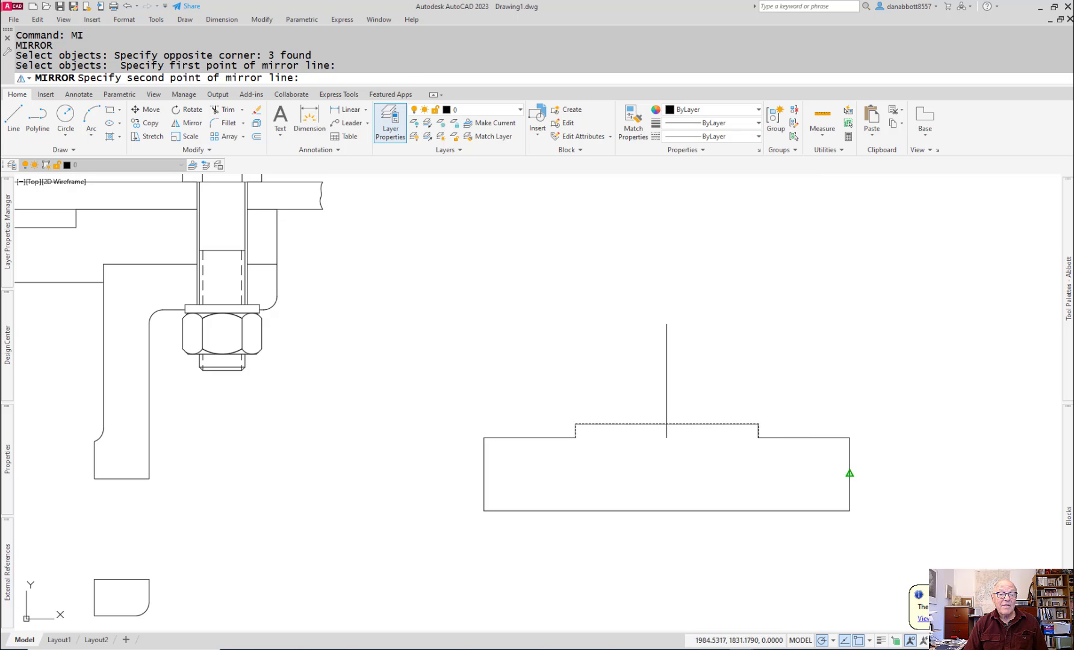
pyautogui.click(811, 474)
pyautogui.press('Return')
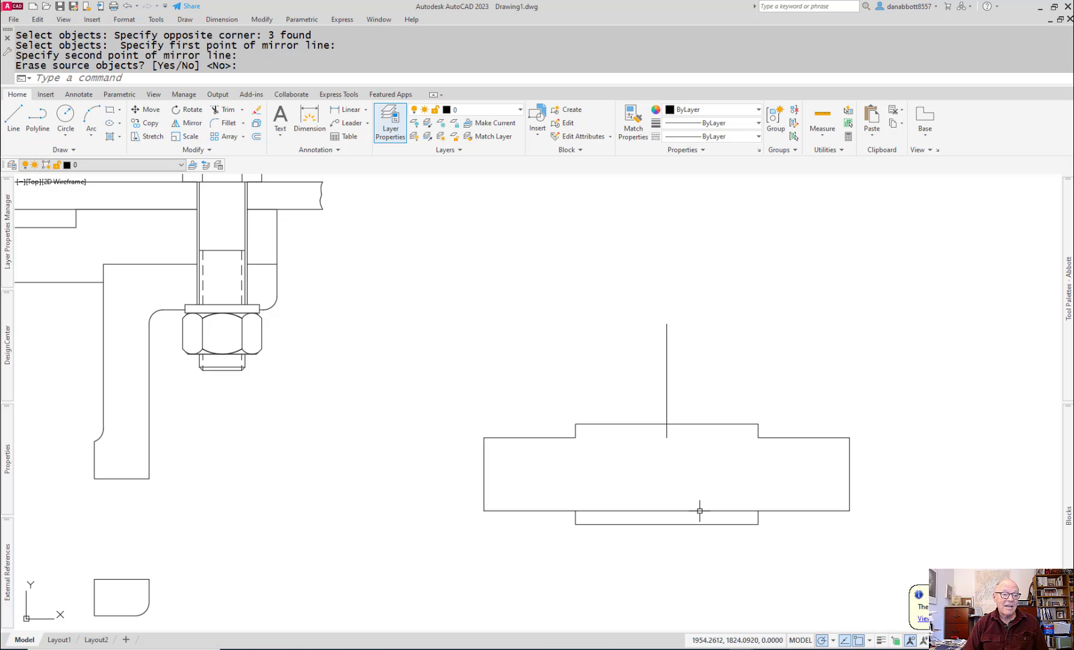
# Step: Trim the lower small-diameter edge between the two lower shoulder lines
pyautogui.write('tr')
pyautogui.press('Return')
pyautogui.moveTo(719, 503); pyautogui.dragTo(713, 517)
pyautogui.press('Escape')
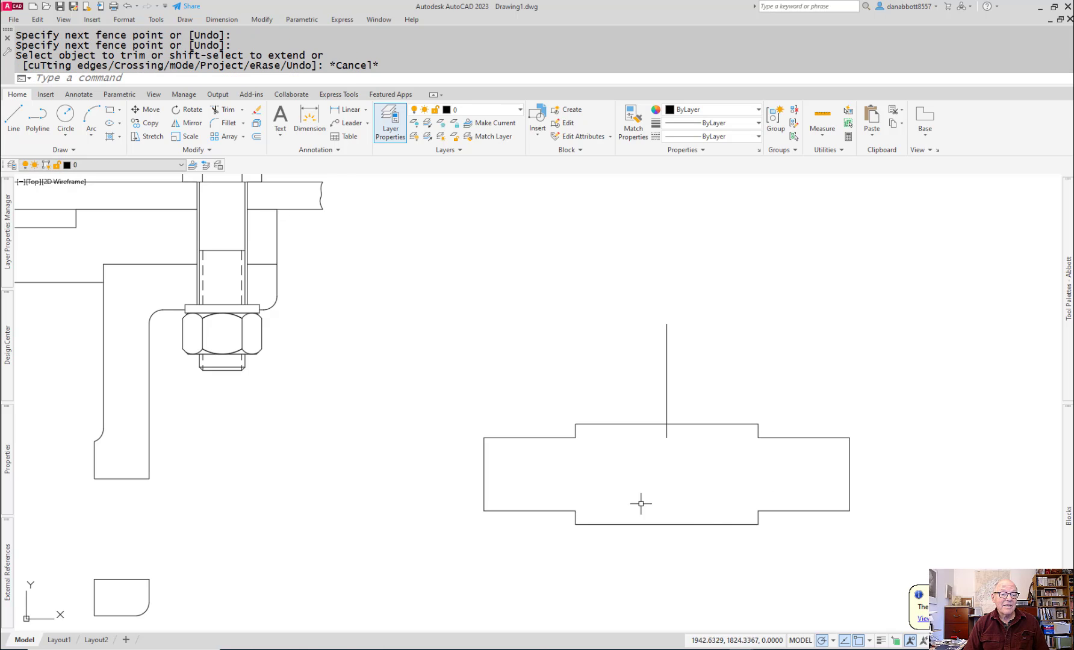
# Step: Erase the two short shoulder lines on the lower side of the axle
pyautogui.click(576, 518)
pyautogui.write('e')
pyautogui.press('Return')
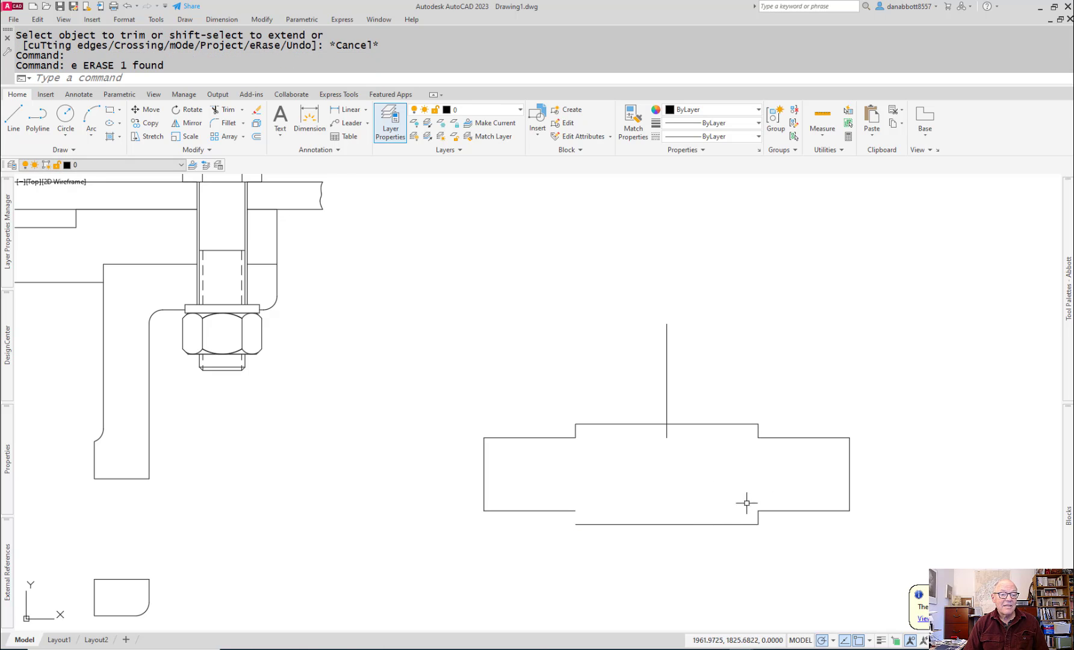
pyautogui.click(758, 518)
pyautogui.write('E')
pyautogui.press('Return')
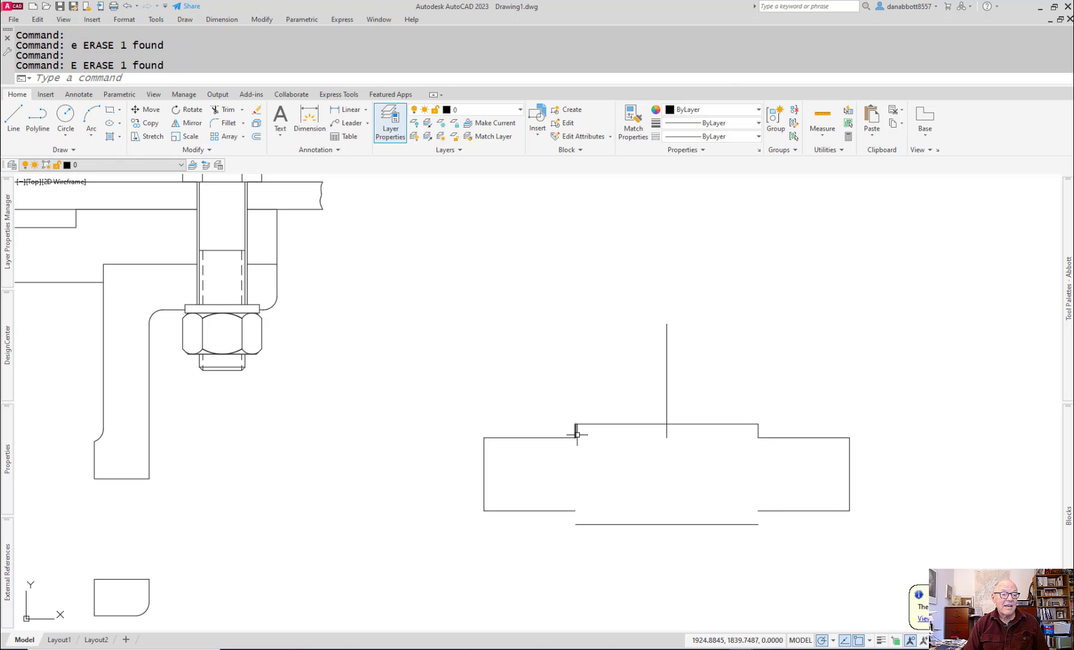
# Step: Extend both axle shoulder lines to sharp corners with the lower large-diameter edge using Fillet, and erase the vertical line above the axle
pyautogui.write('F')
pyautogui.press('Return')
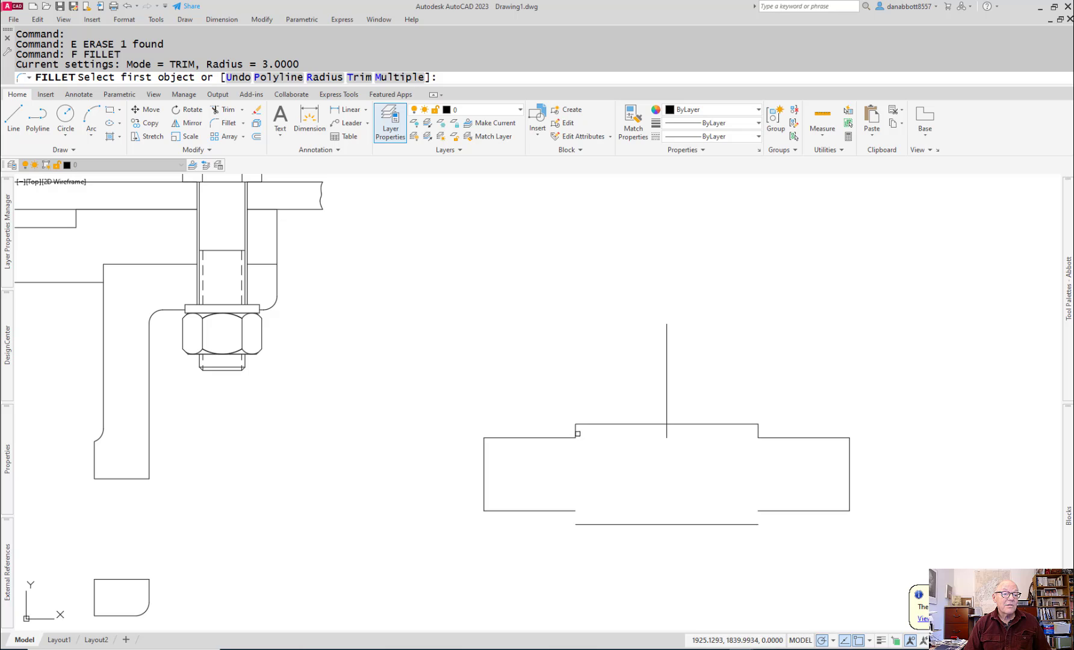
pyautogui.click(575, 431)
pyautogui.click(577, 523)
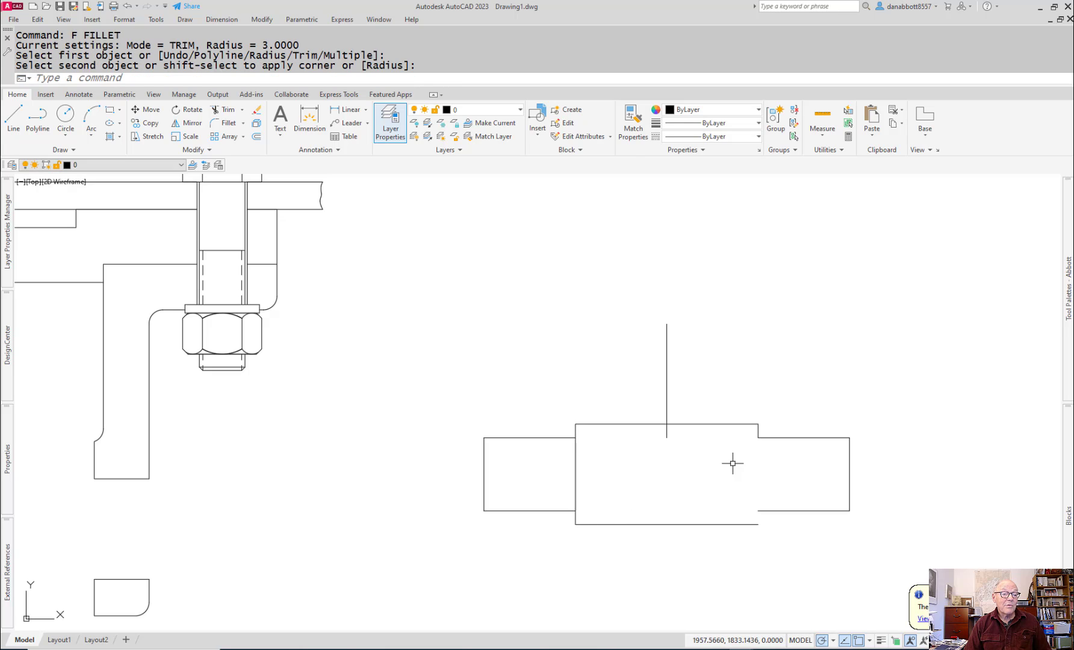
pyautogui.press('Return')
pyautogui.click(756, 431)
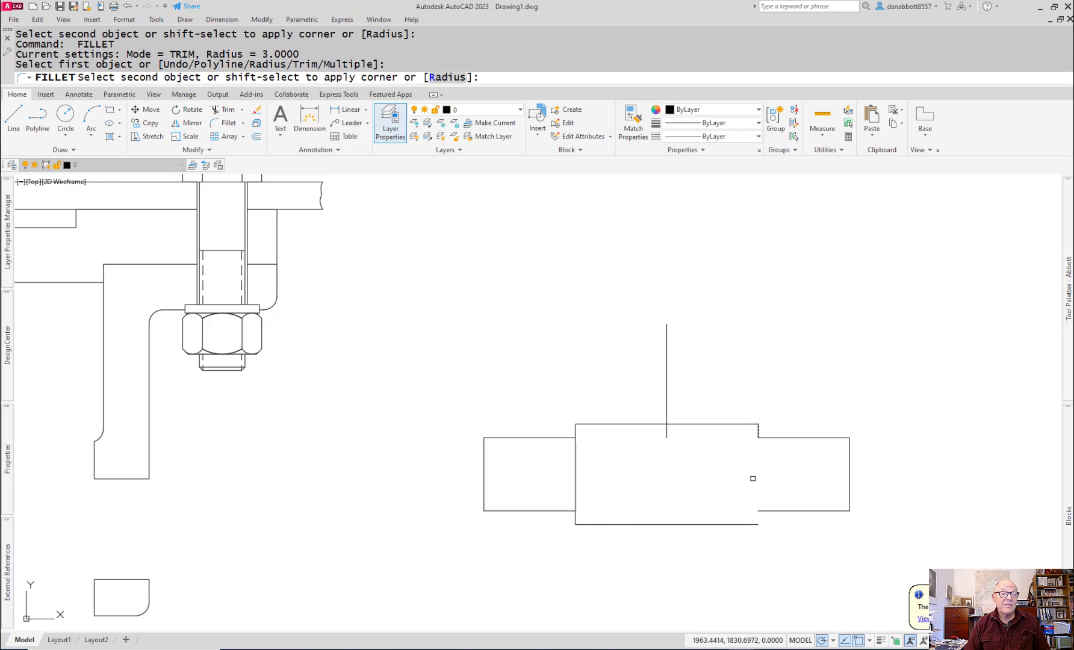
pyautogui.click(755, 525)
pyautogui.press('Escape')
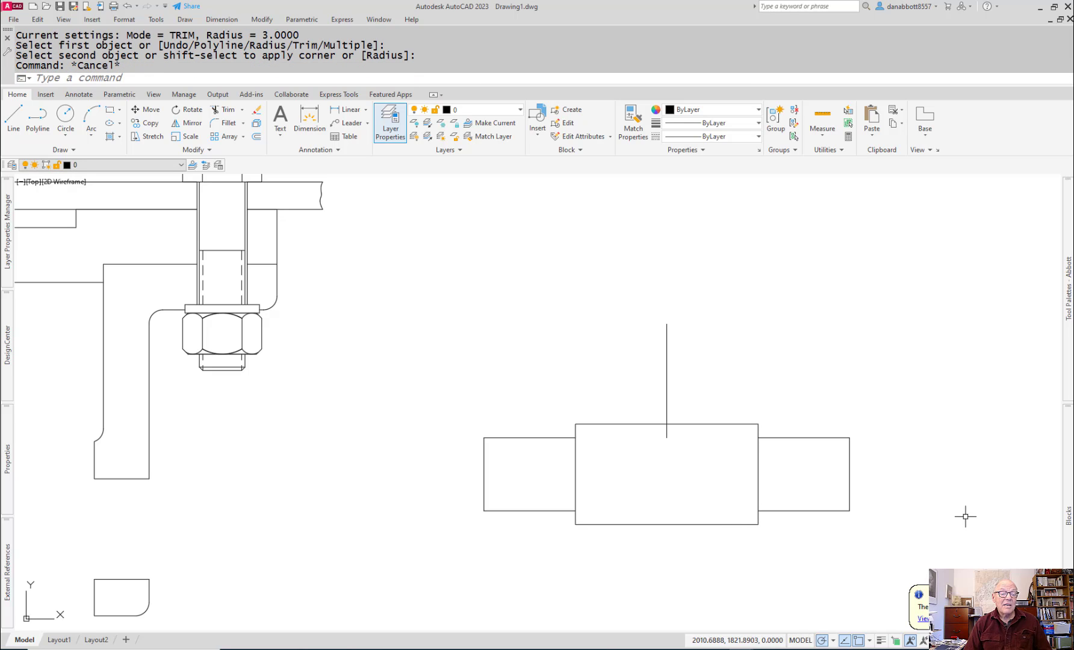
pyautogui.moveTo(728, 331); pyautogui.dragTo(562, 380)
pyautogui.press('Delete')
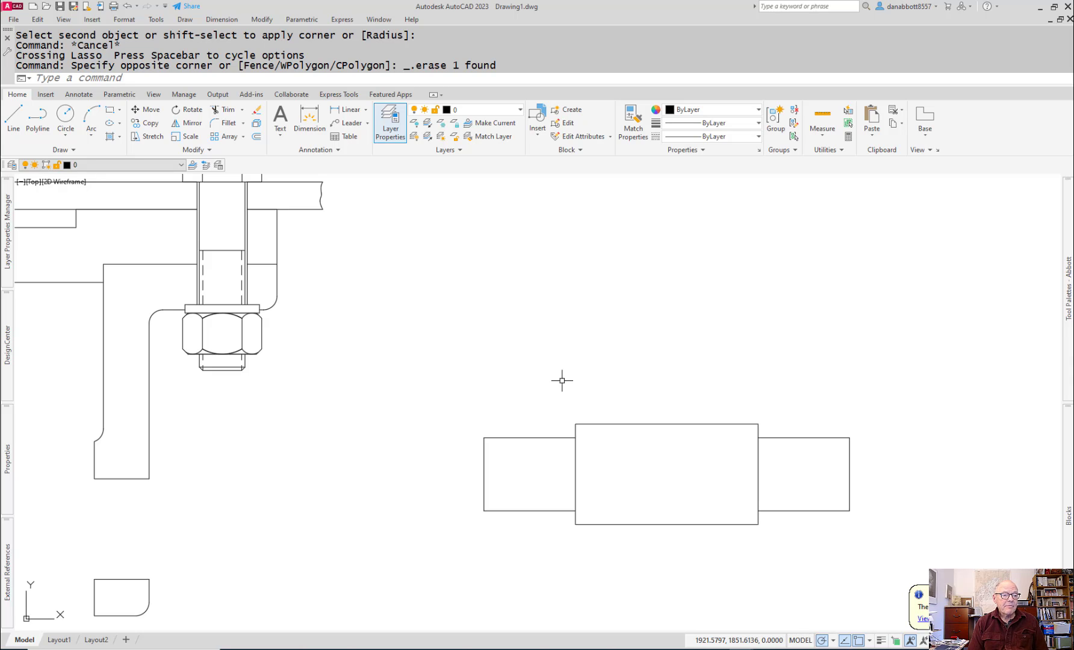
pyautogui.write('TOUCHMODE')
pyautogui.press('Return')
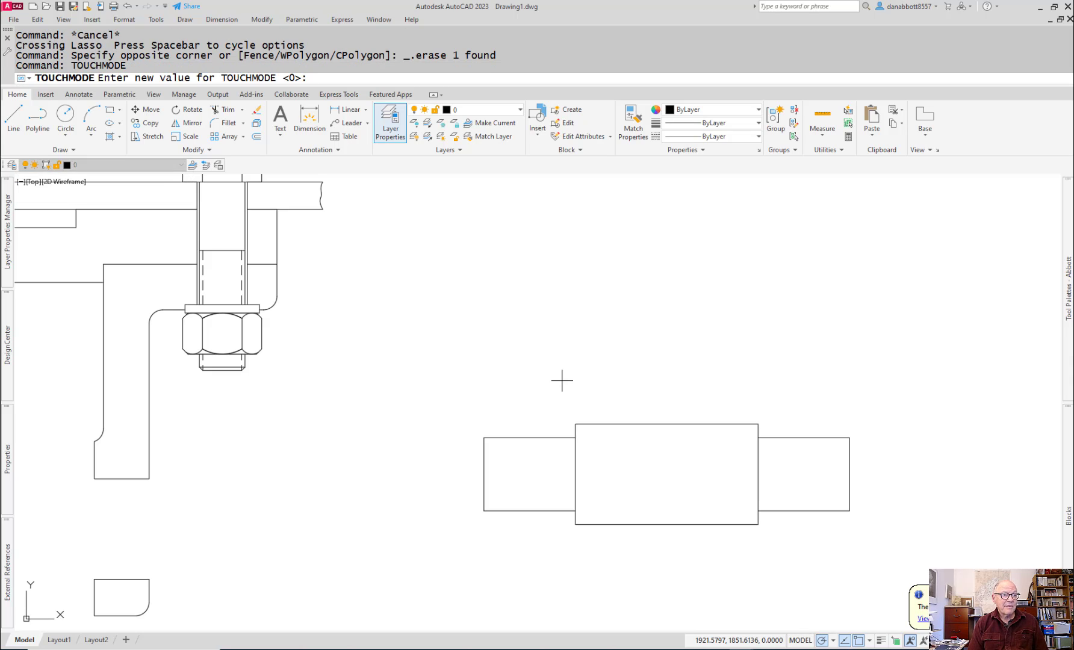
pyautogui.press('Escape')
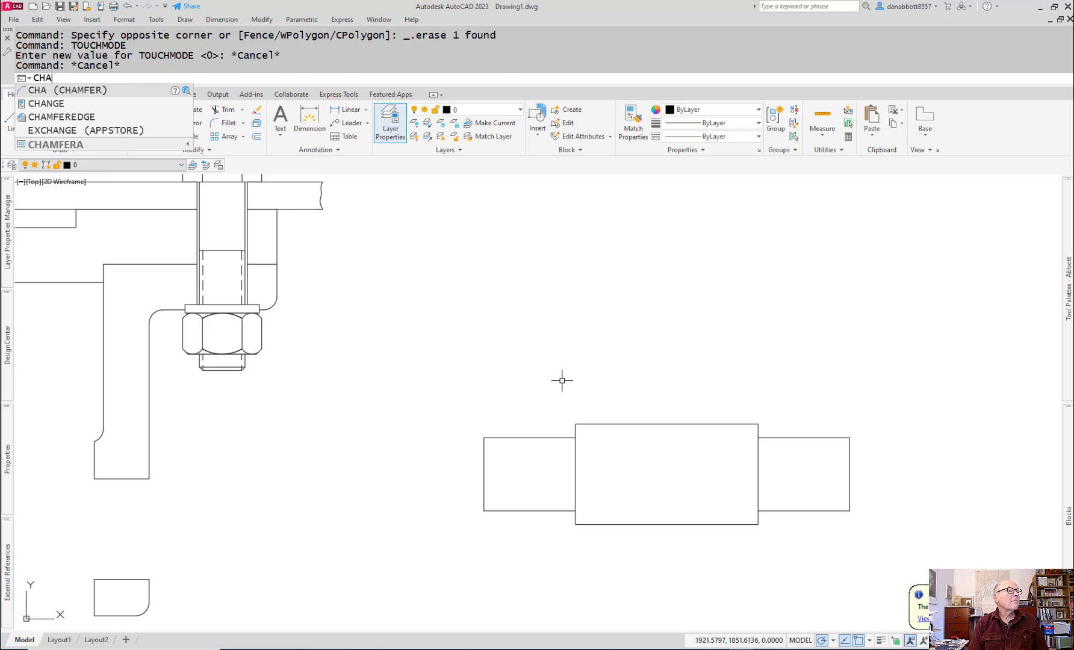
# Step: Set both chamfer distances to 2 and chamfer the upper and lower corners of the axle's left end
pyautogui.press('Return')
pyautogui.write('d')
pyautogui.press('Return')
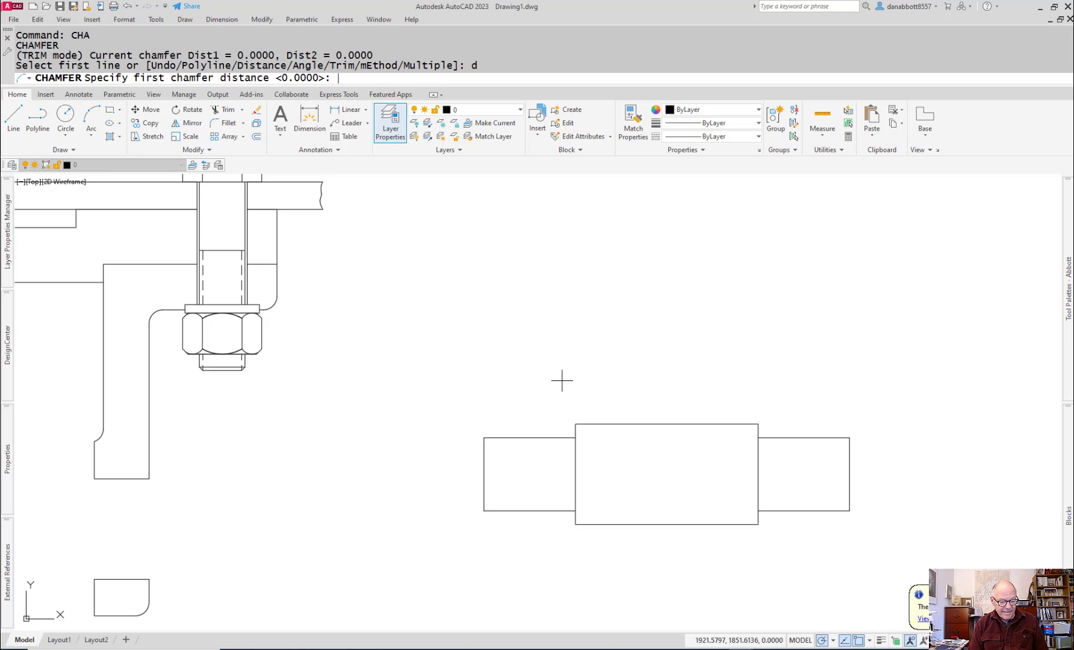
pyautogui.write('2')
pyautogui.press('Return')
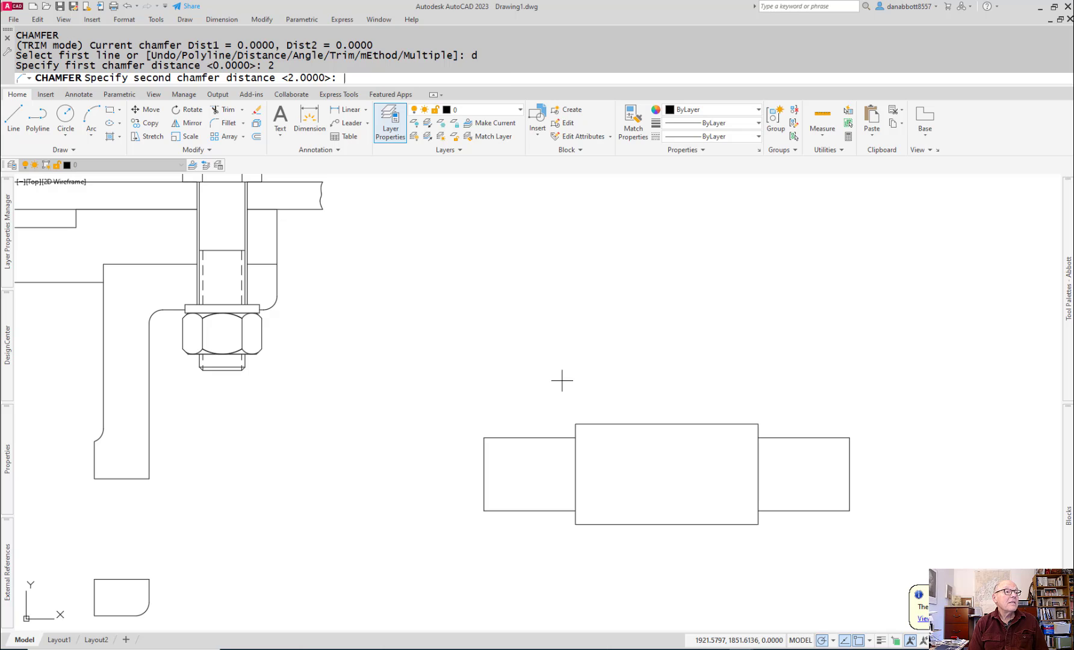
pyautogui.press('Return')
pyautogui.click(518, 435)
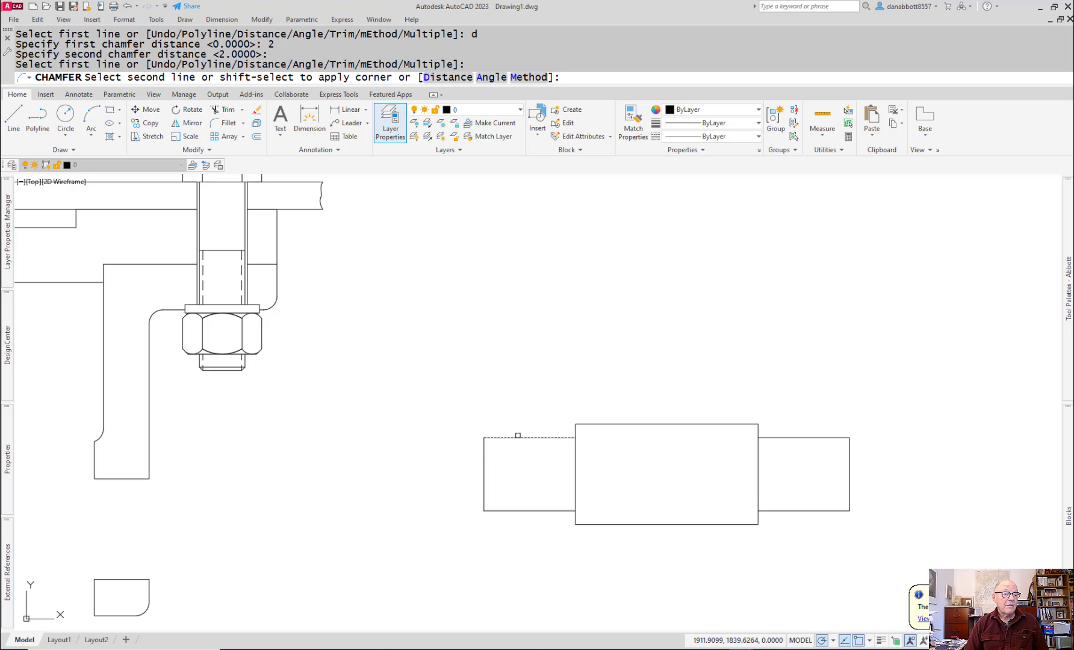
pyautogui.click(484, 444)
pyautogui.press('Return')
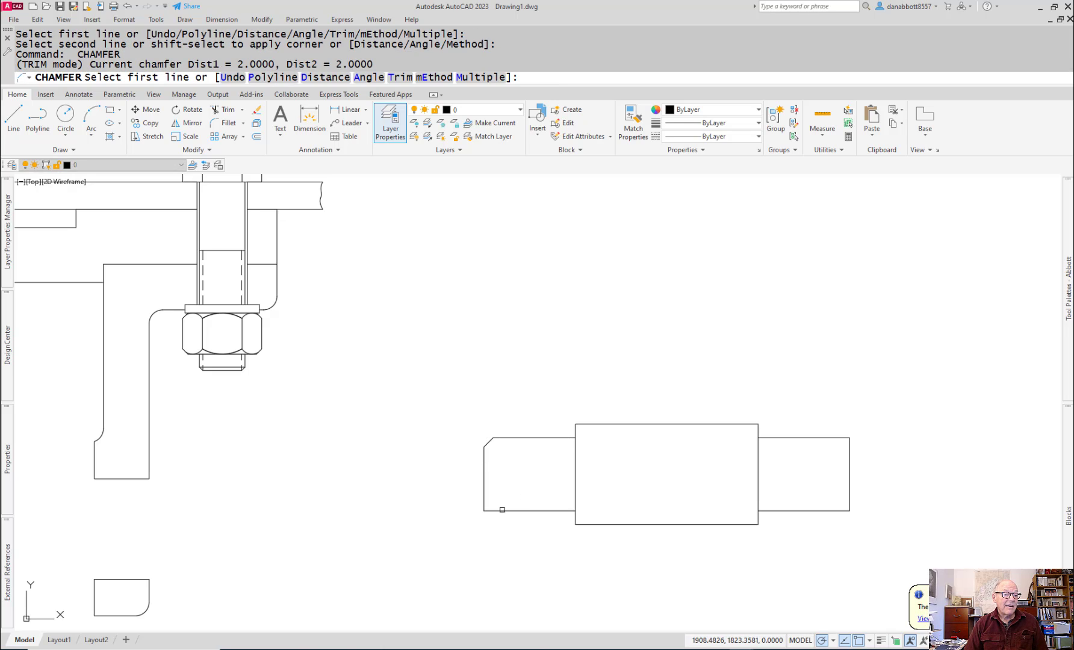
pyautogui.click(502, 510)
pyautogui.click(484, 487)
# Step: Chamfer the upper and lower corners of the axle's right end with the same distances of 2
pyautogui.press('Return')
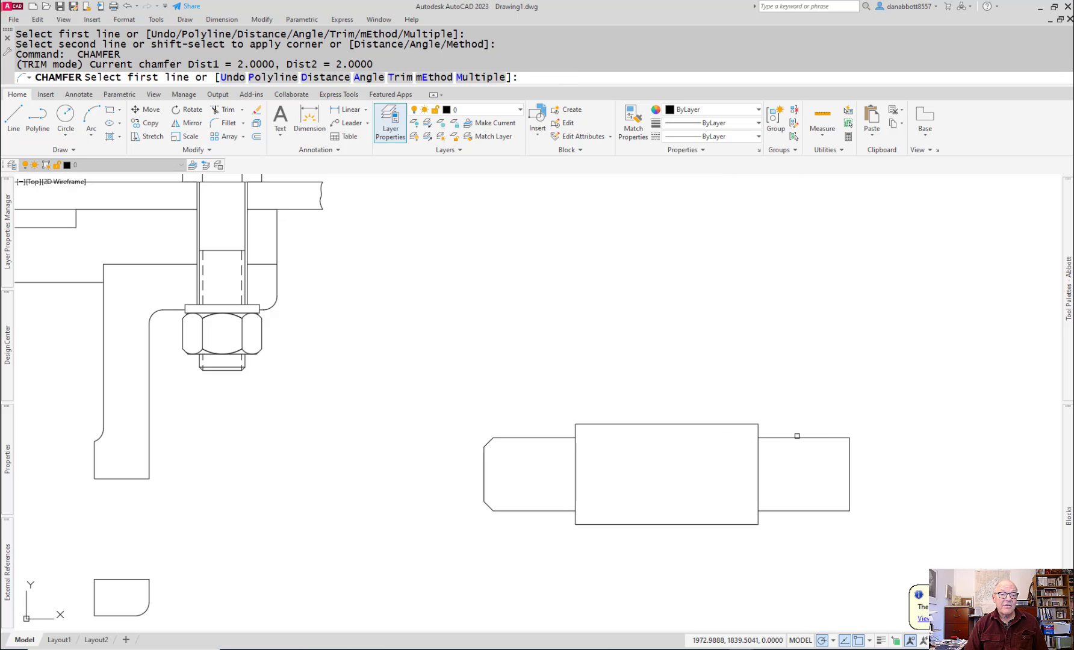
pyautogui.click(797, 437)
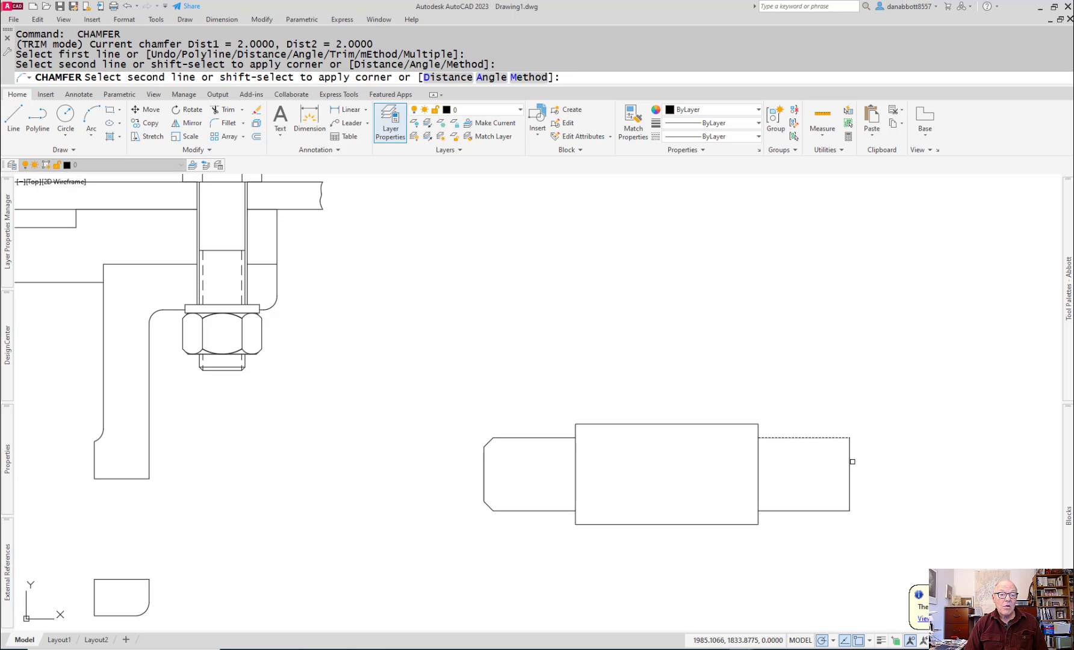
pyautogui.click(853, 461)
pyautogui.press('Return')
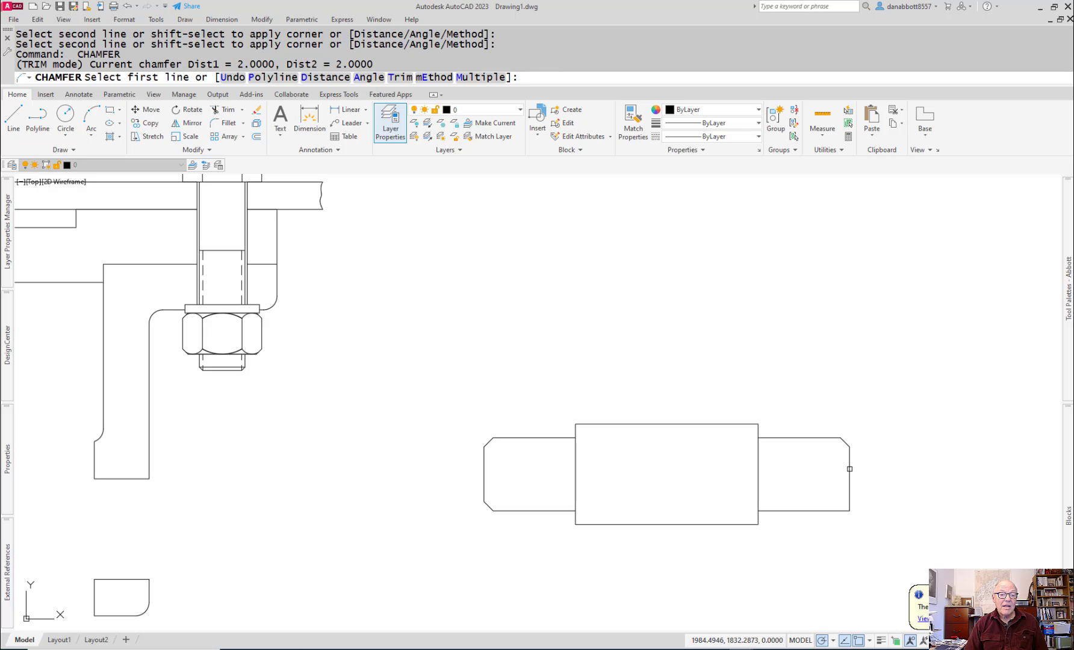
pyautogui.click(851, 469)
pyautogui.click(837, 510)
pyautogui.press('Escape')
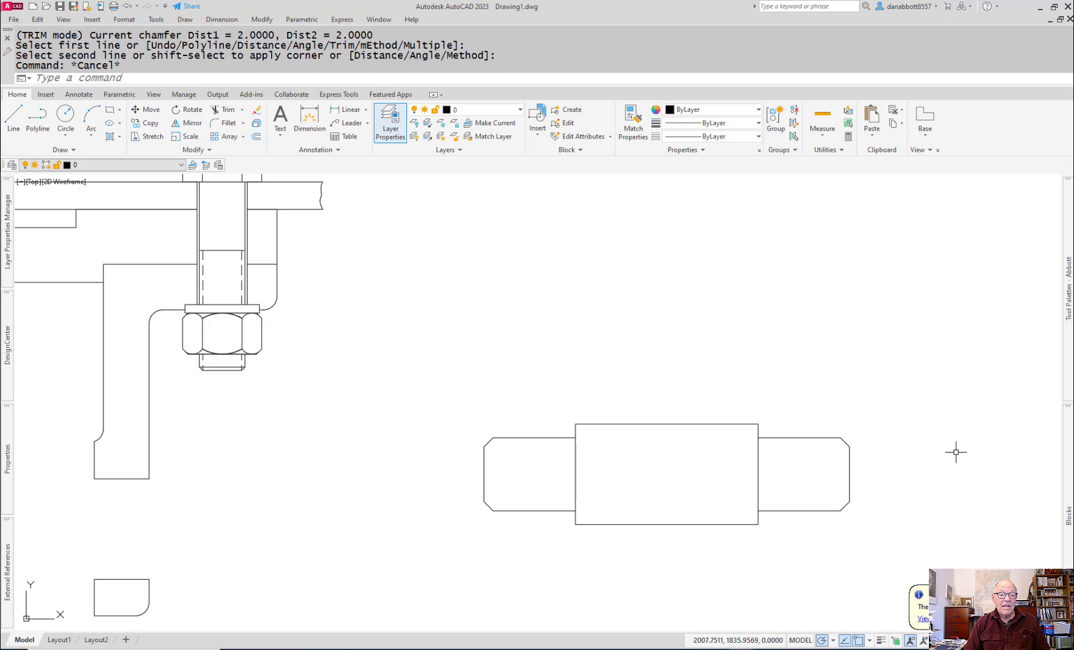
# Step: Draw a vertical line between the inner chamfer corners at each end of the axle
pyautogui.write('l')
pyautogui.press('Return')
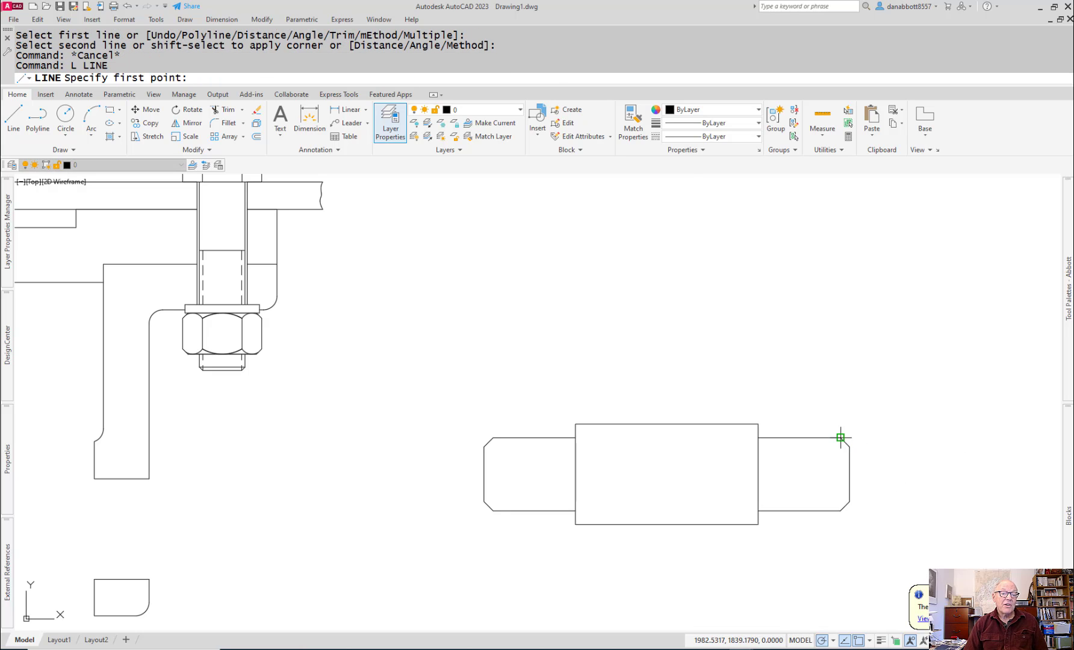
pyautogui.click(840, 436)
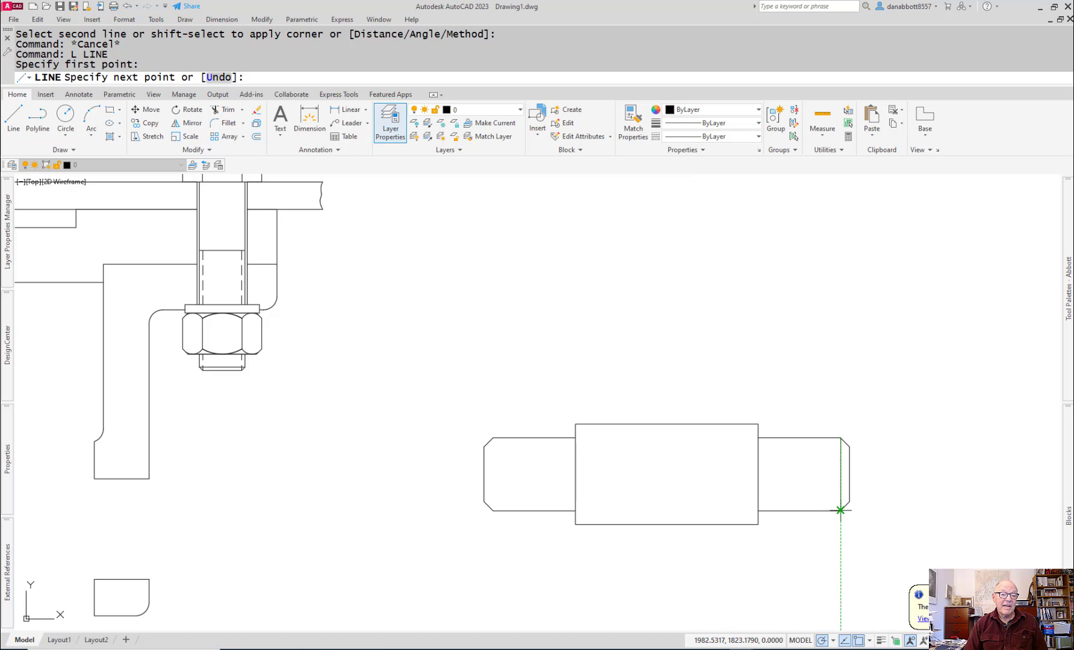
pyautogui.click(840, 510)
pyautogui.press('Return')
pyautogui.press('Return')
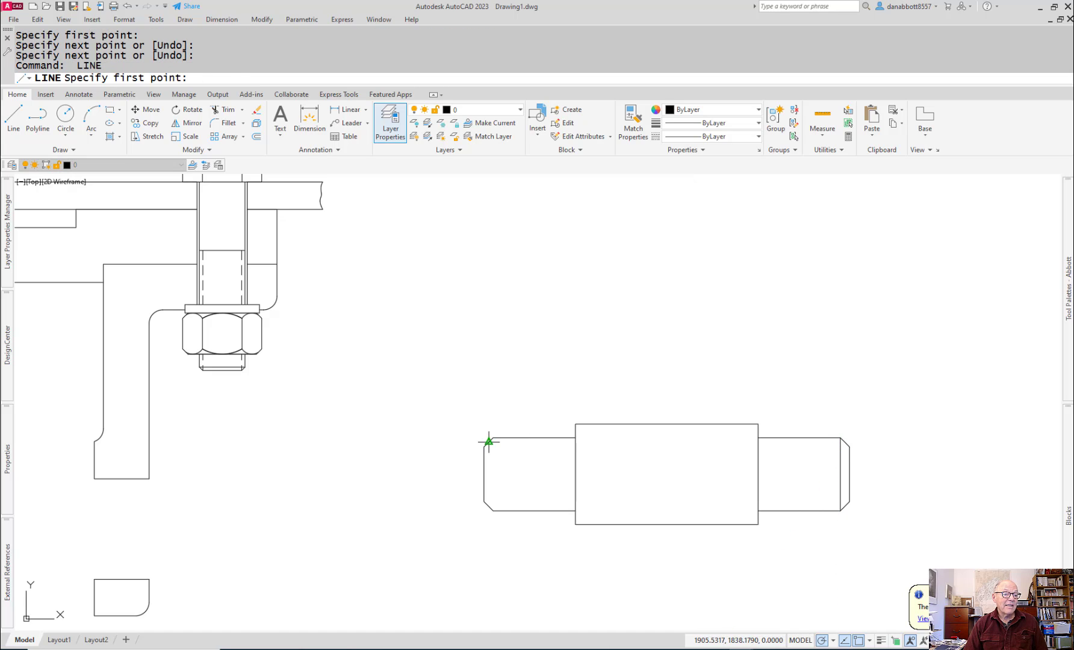
pyautogui.click(493, 437)
pyautogui.click(493, 511)
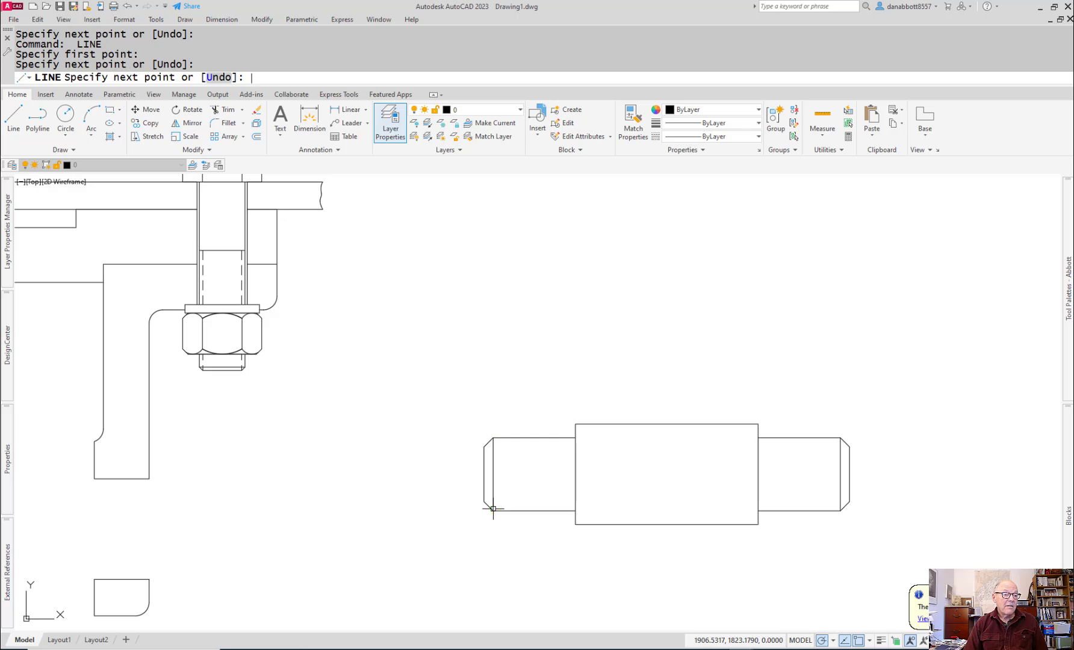
pyautogui.press('Return')
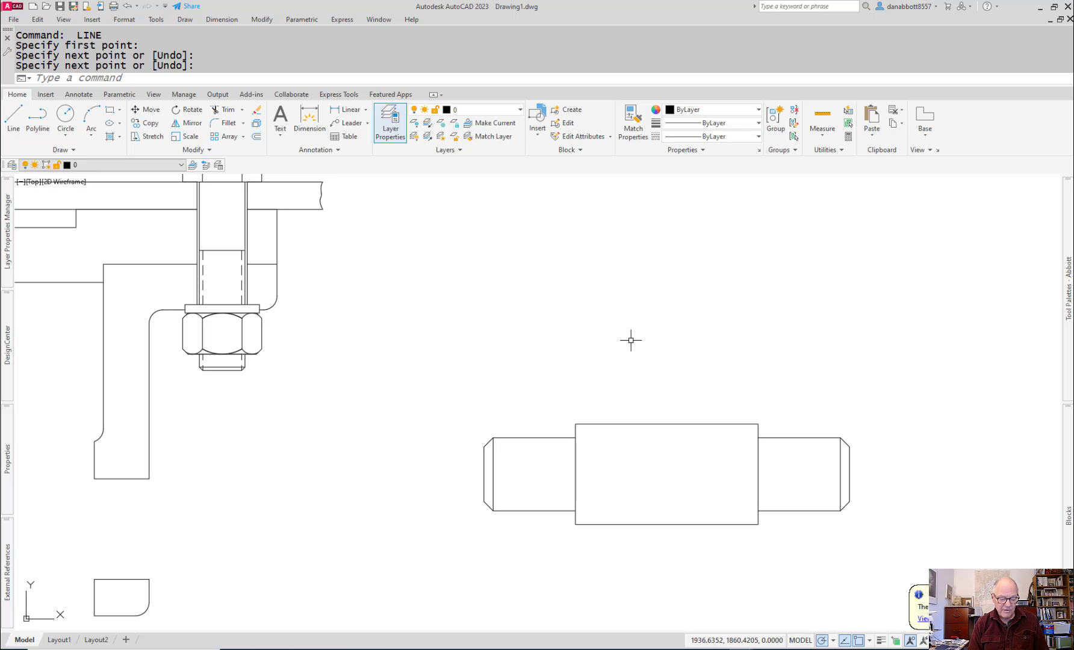
# Step: Start a block definition named Axle with its base point midway between the midpoints of the upper and lower large-diameter edges
pyautogui.write('bo')
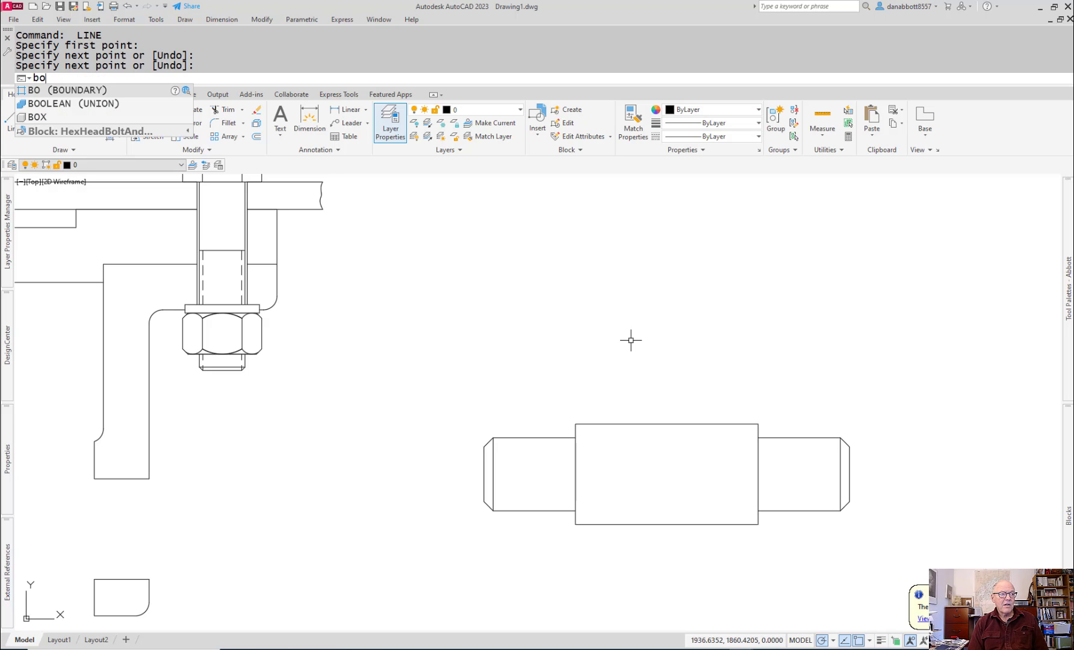
pyautogui.press('BackSpace')
pyautogui.write('l')
pyautogui.press('Return')
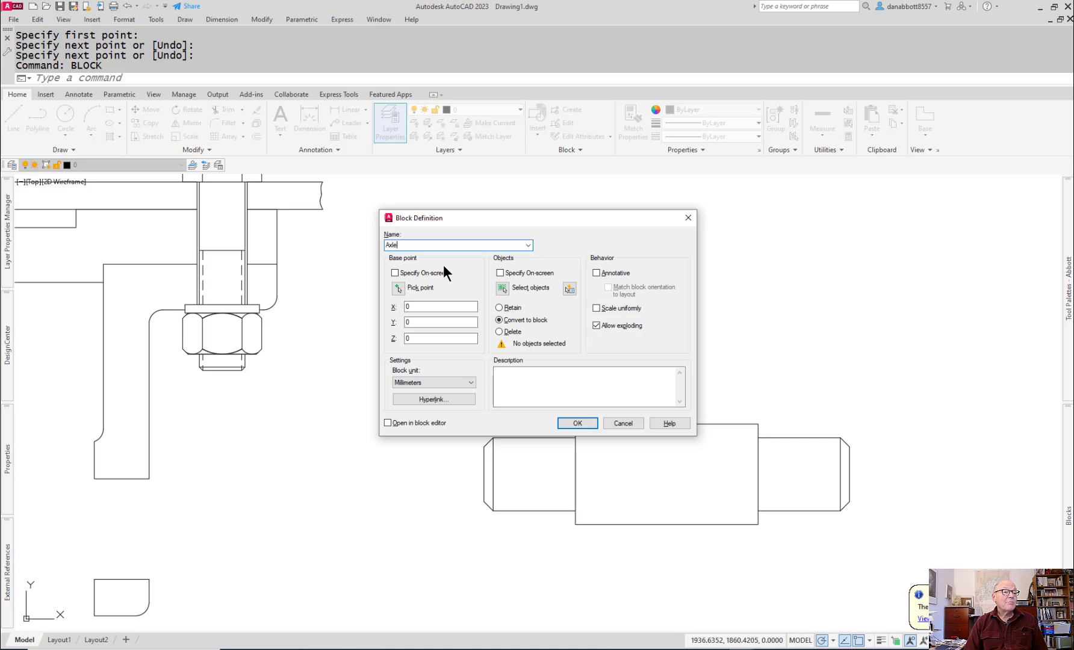
pyautogui.click(398, 290)
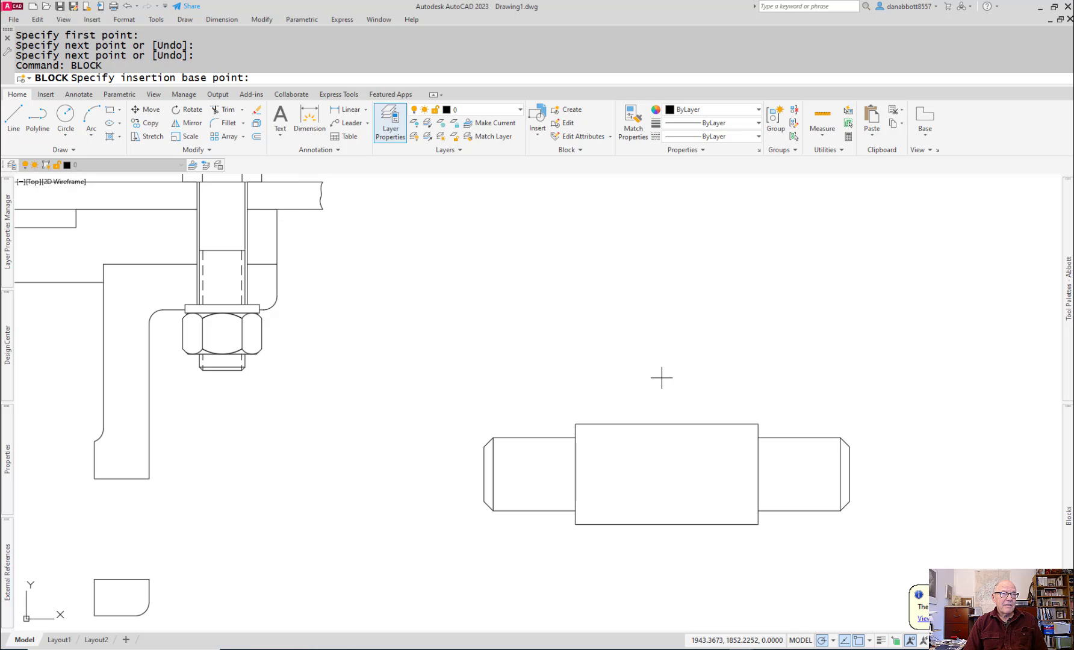
pyautogui.keyDown('shift'); pyautogui.rightClick(675, 481); pyautogui.keyUp('shift')
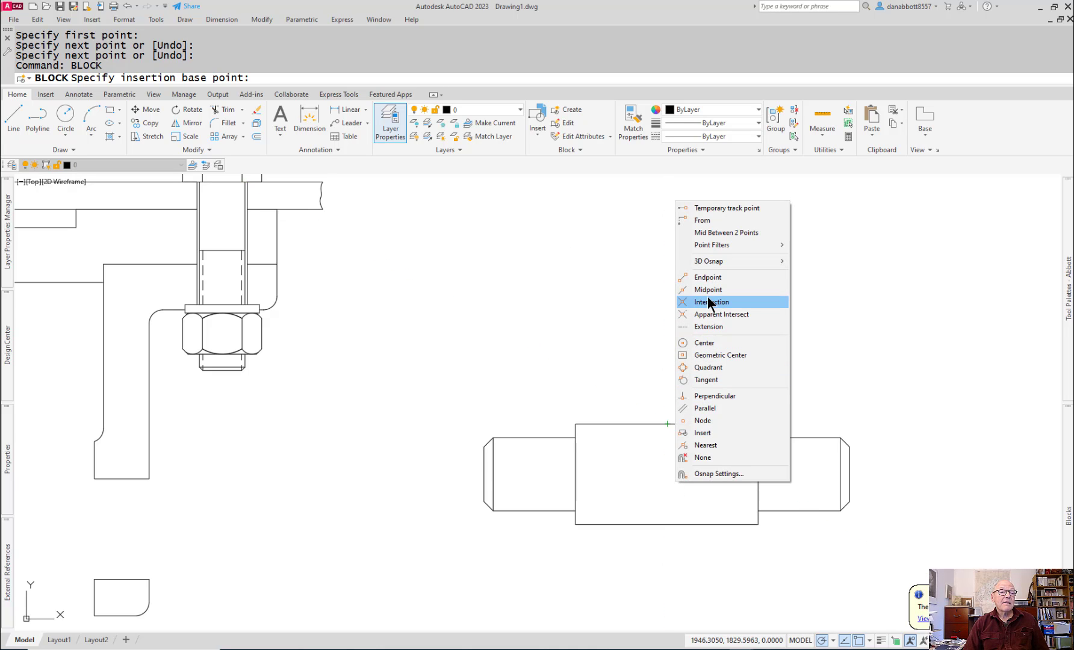
pyautogui.click(716, 232)
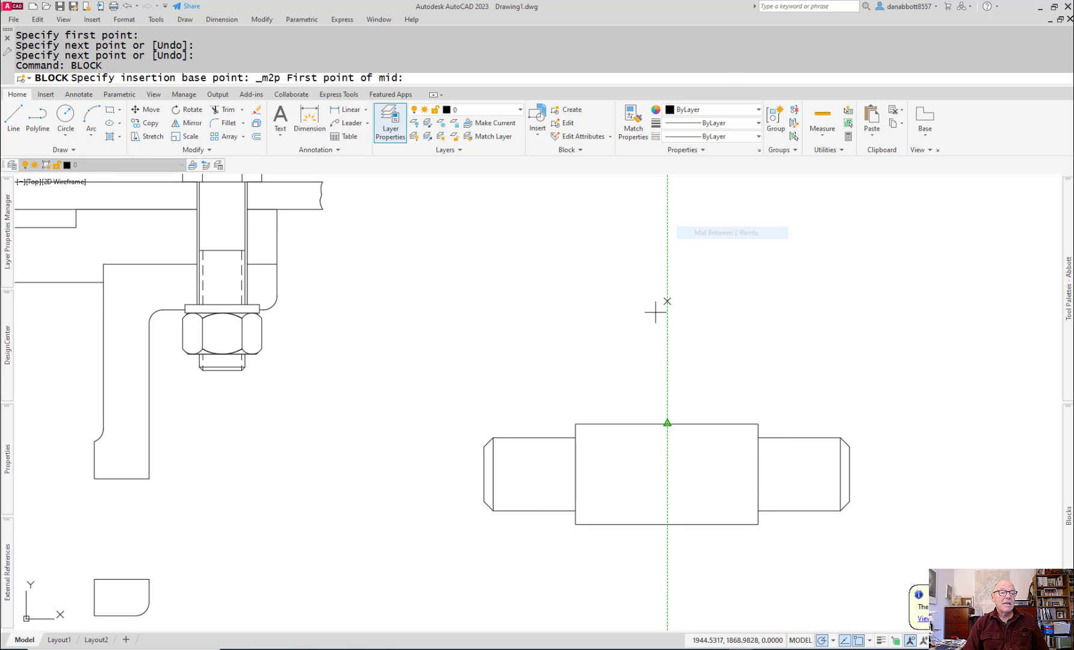
pyautogui.click(667, 424)
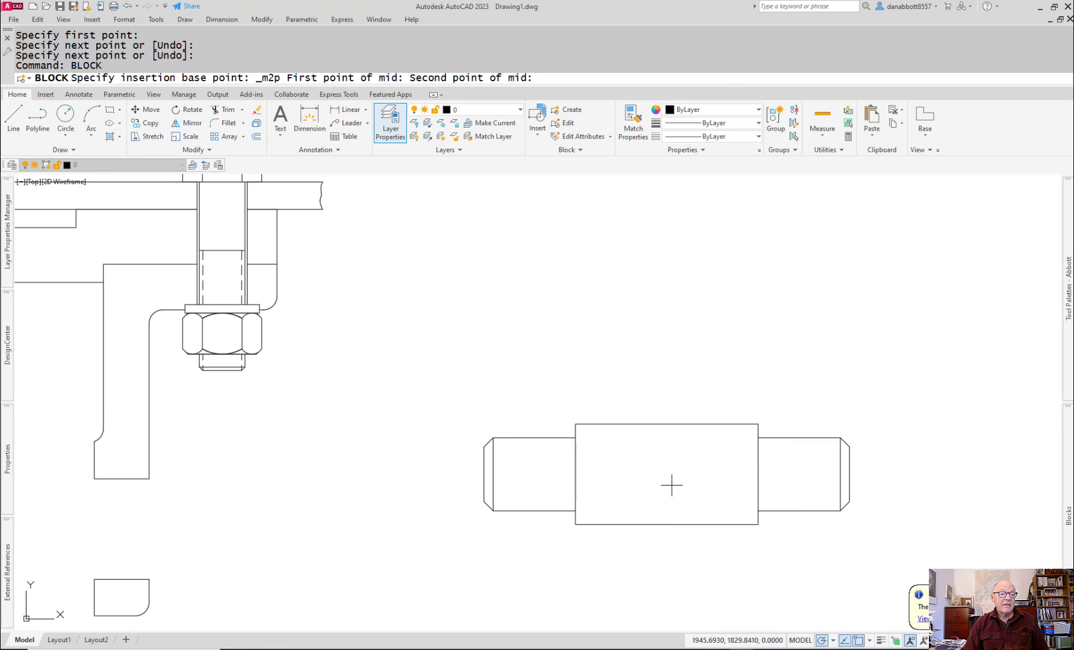
pyautogui.click(667, 524)
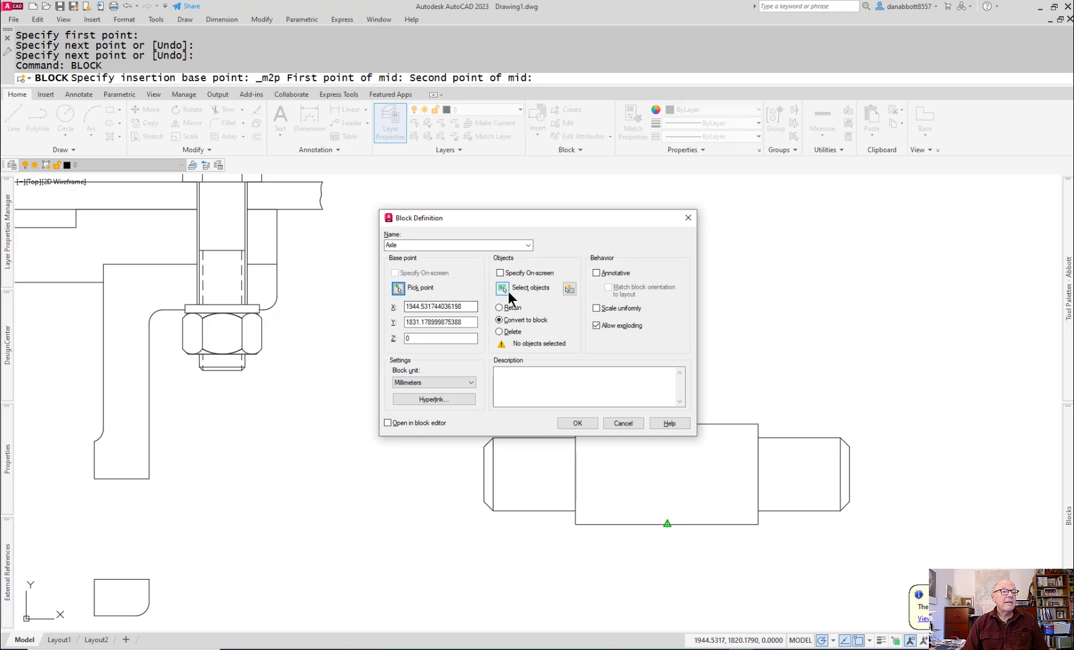
# Step: Select all the axle's objects for the Axle block and create it, converting them to the block
pyautogui.click(501, 288)
pyautogui.click(444, 334)
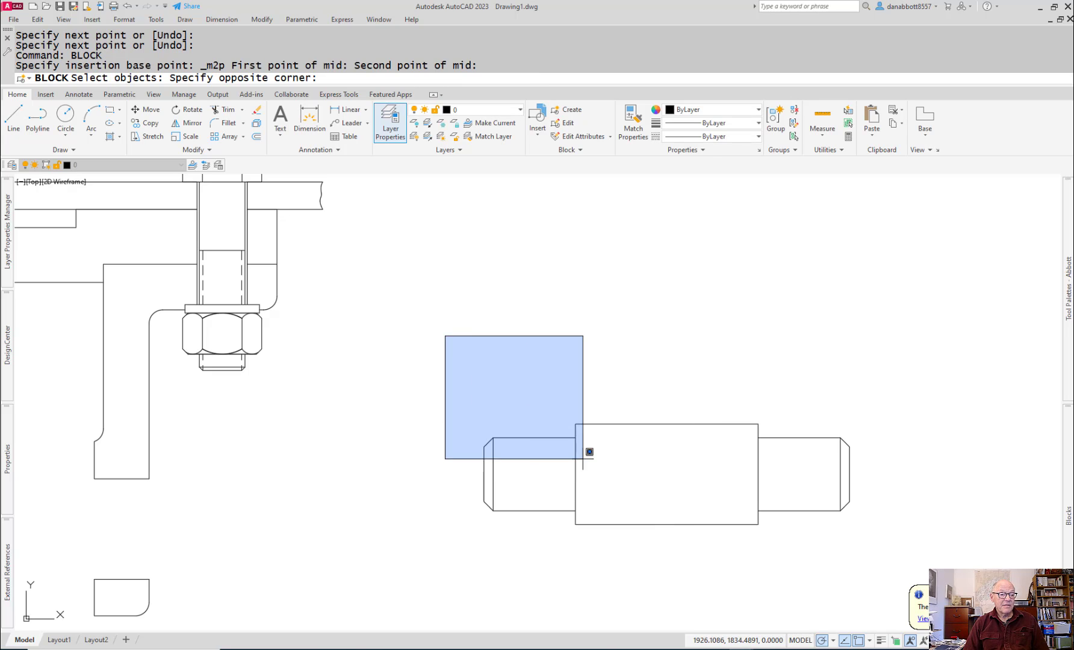
pyautogui.click(949, 558)
pyautogui.press('Return')
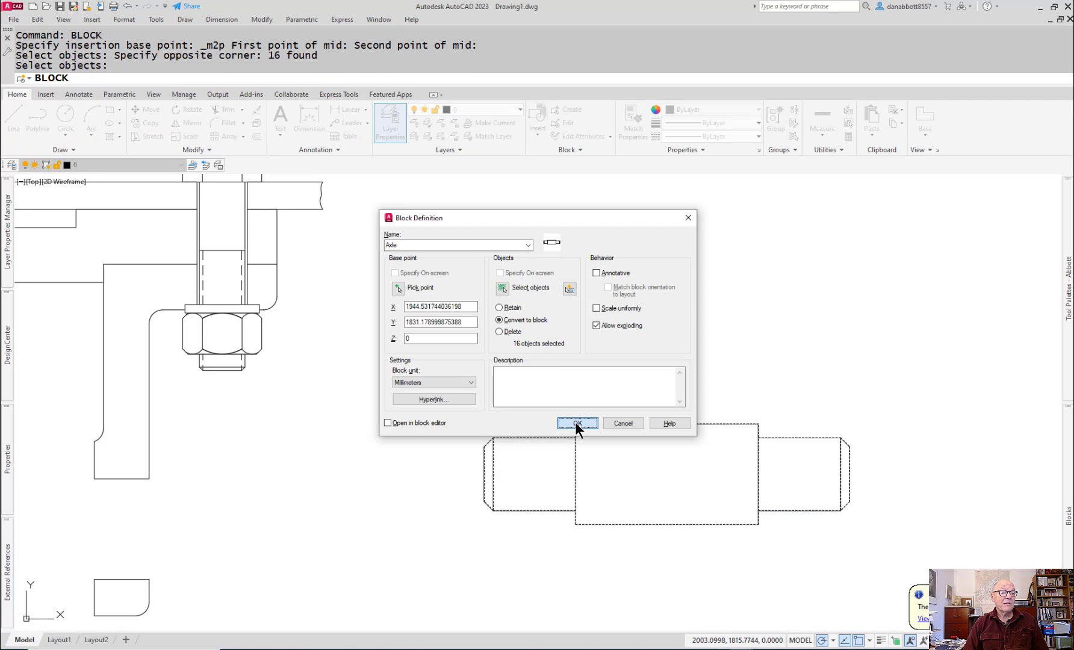
pyautogui.click(575, 422)
pyautogui.click(590, 423)
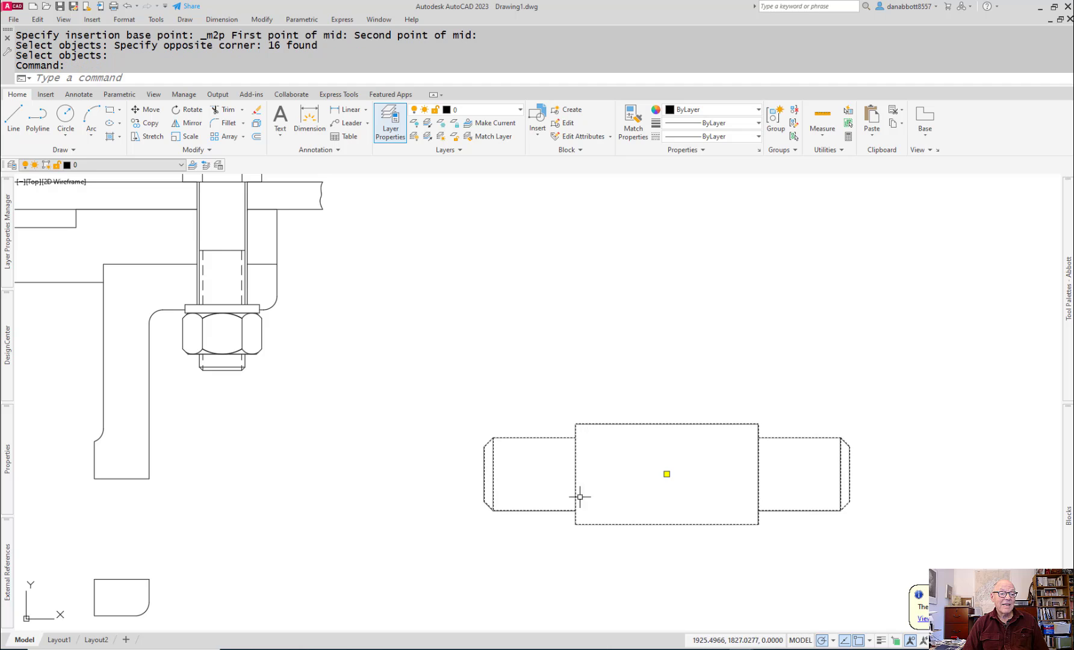
# Step: Move the Axle block by its insertion point onto the centre axis between the supports, about 52 mm below the horizontal edge's midpoint
pyautogui.scroll(3, 578, 504)
pyautogui.scroll(-3, 578, 503)
pyautogui.scroll(-3, 578, 503)
pyautogui.moveTo(578, 503); pyautogui.dragTo(668, 505, button='middle')
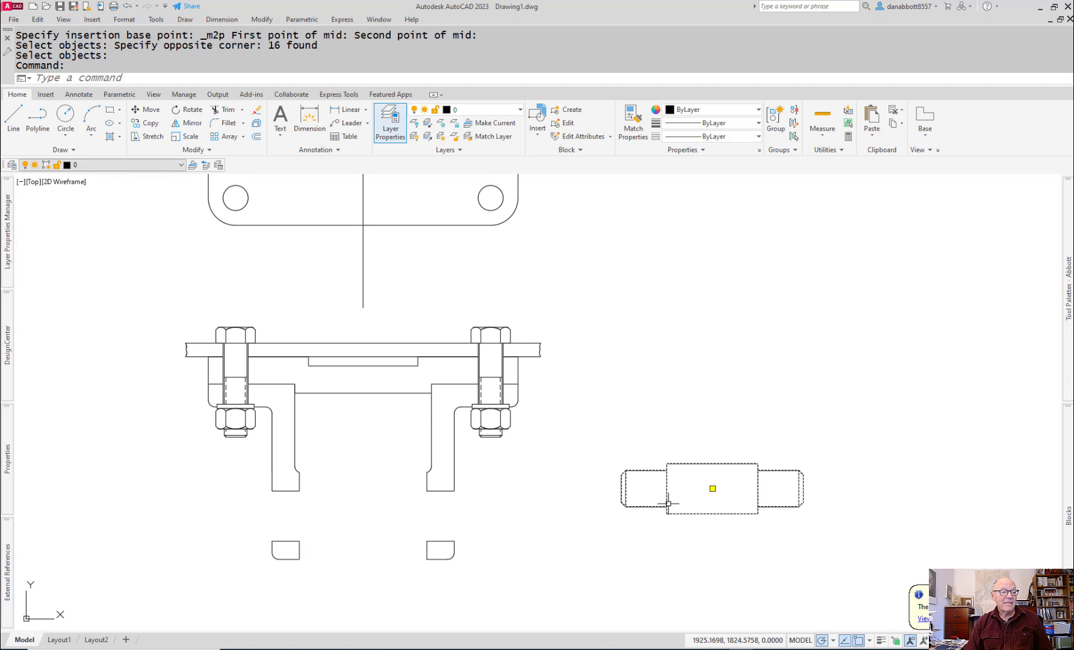
pyautogui.press('Escape')
pyautogui.write('m')
pyautogui.press('Return')
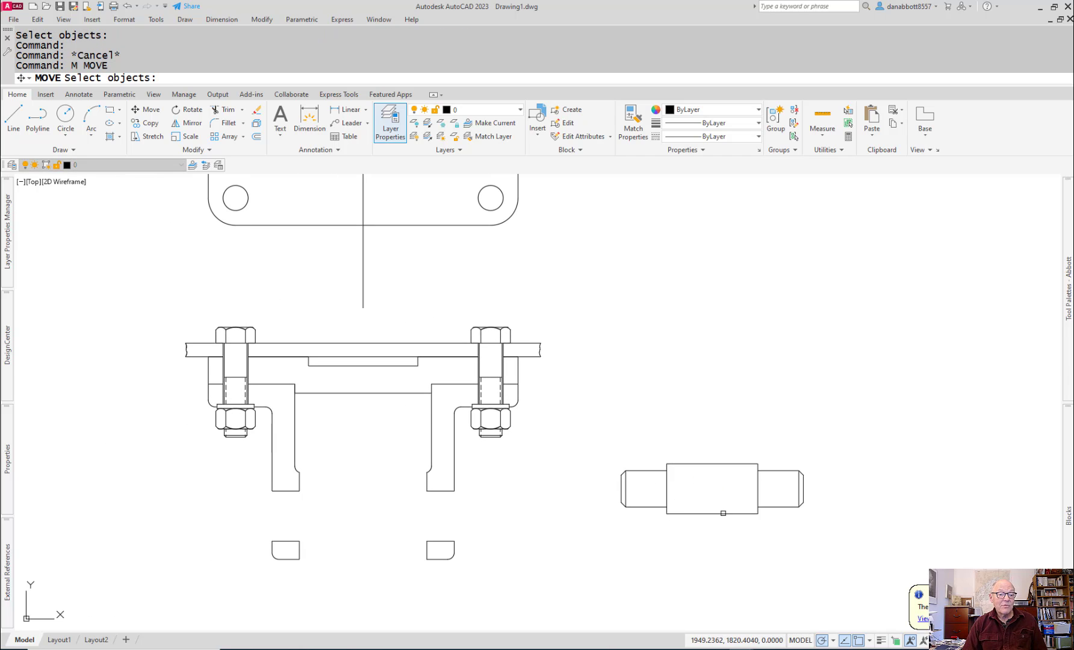
pyautogui.click(722, 514)
pyautogui.press('Return')
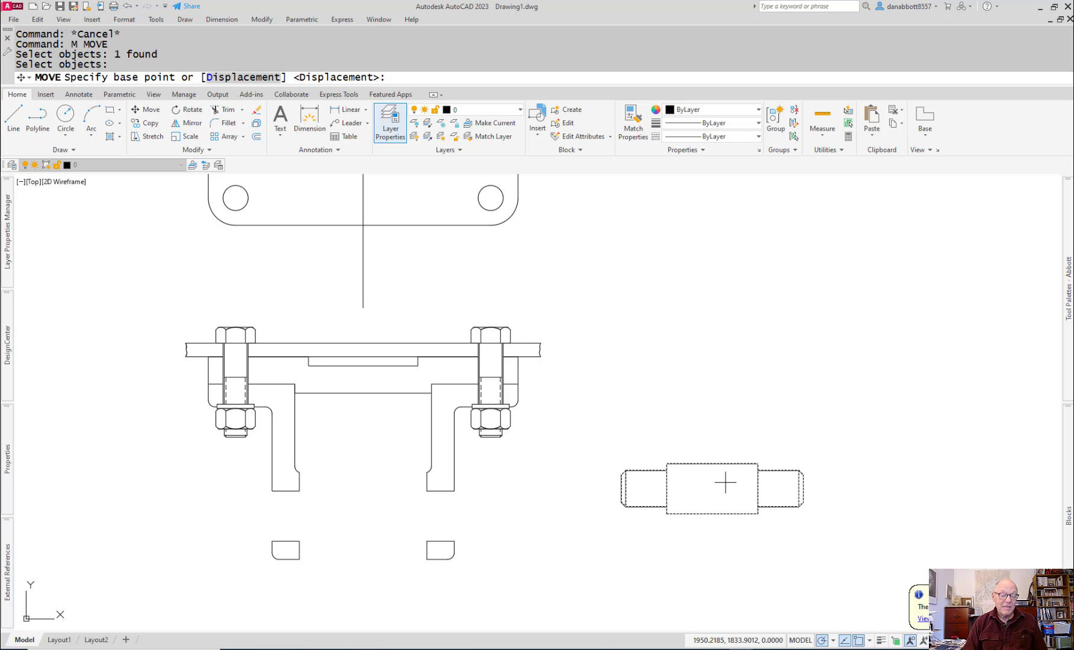
pyautogui.write('ins')
pyautogui.press('Return')
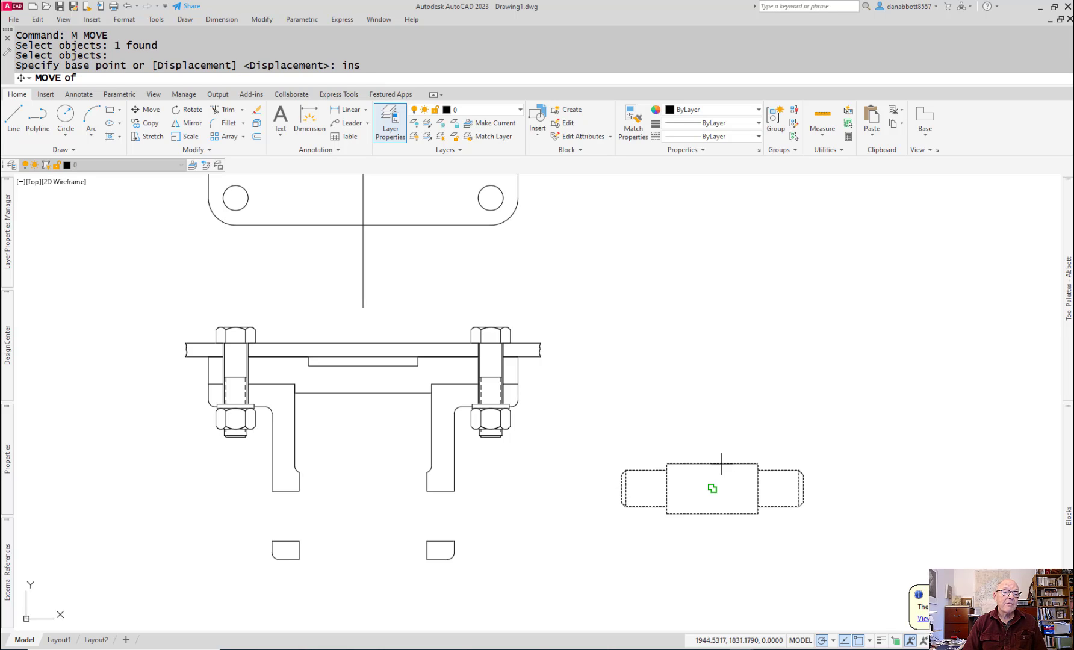
pyautogui.click(712, 488)
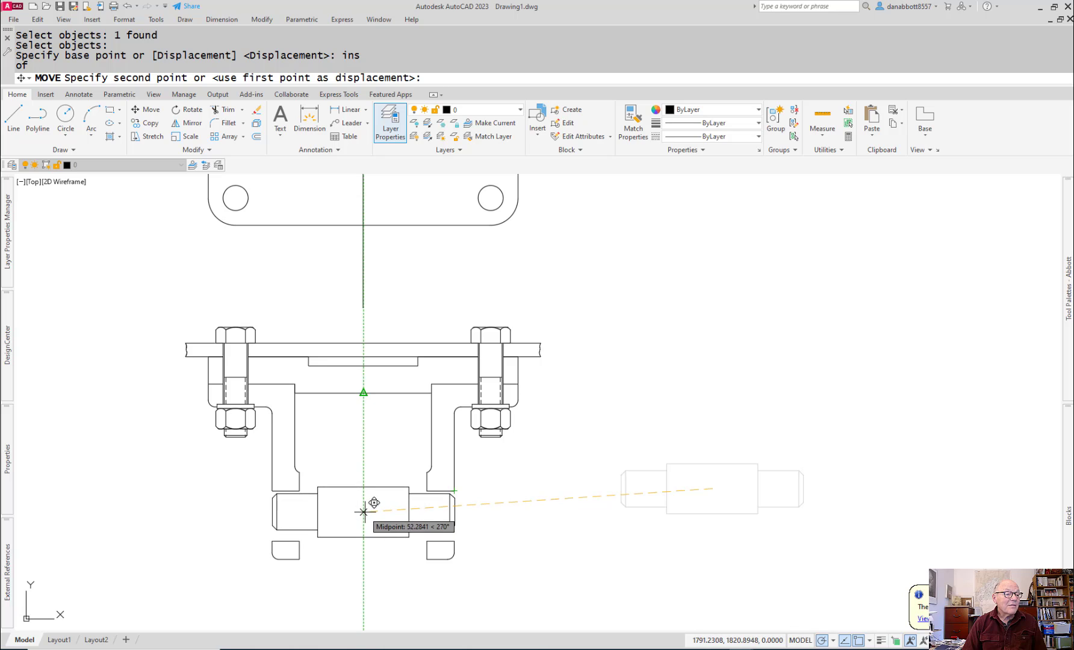
pyautogui.click(363, 512)
pyautogui.press('Escape')
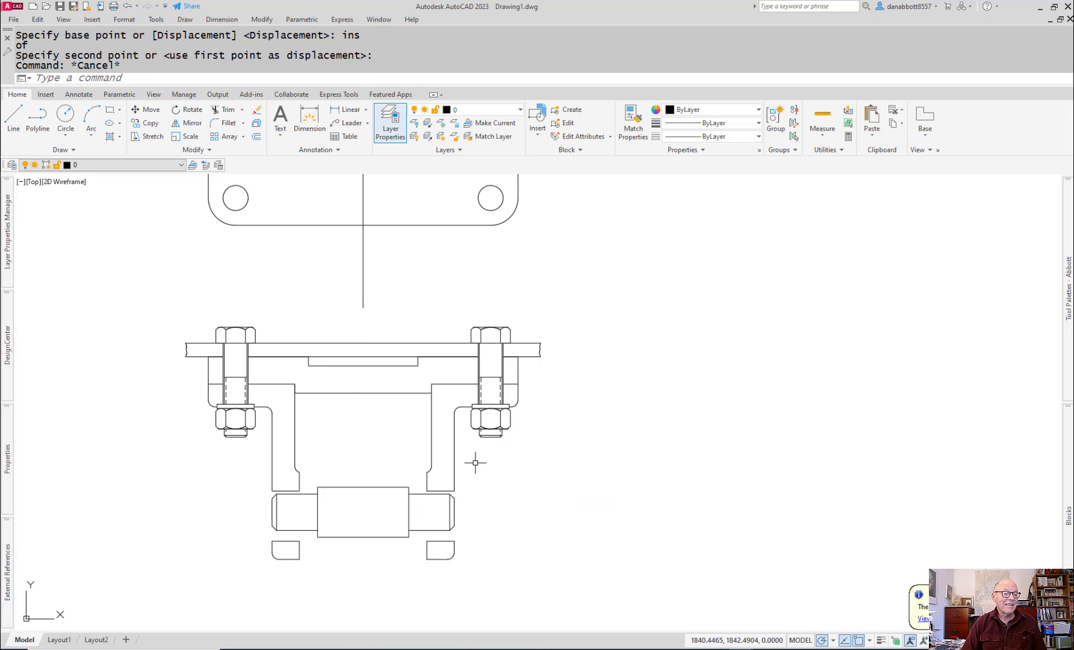
# Step: Draw a horizontal construction line about 102 mm long leftward across the axle, starting midway between the right support hole's outer corners
pyautogui.scroll(3, 476, 462)
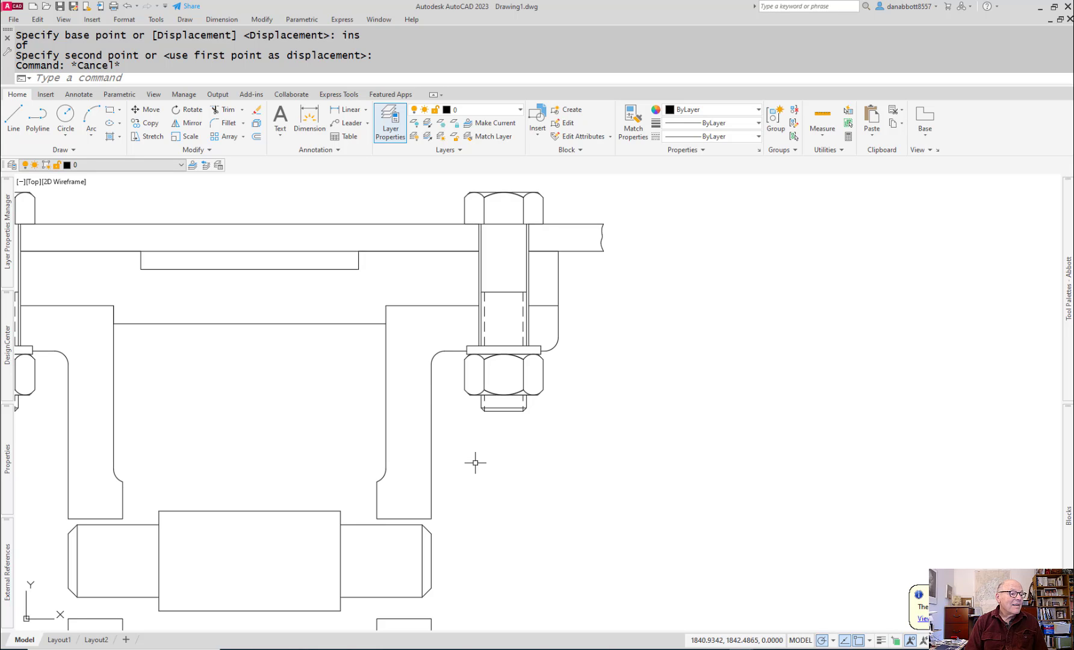
pyautogui.scroll(-3, 475, 463)
pyautogui.moveTo(475, 463); pyautogui.dragTo(629, 465, button='middle')
pyautogui.scroll(-3, 636, 466)
pyautogui.scroll(3, 636, 466)
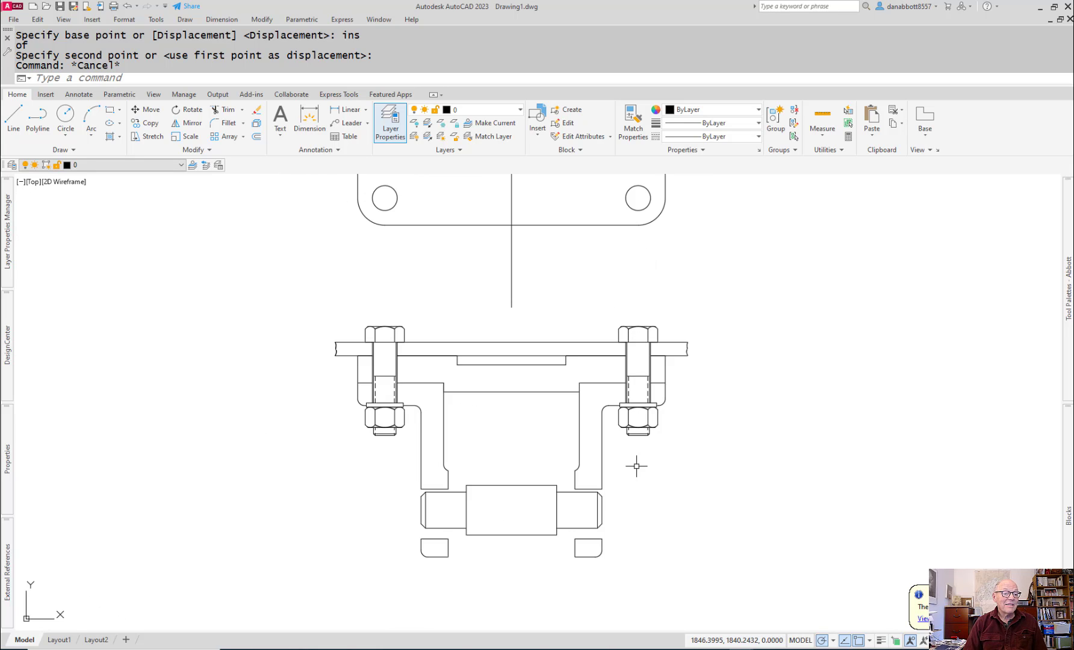
pyautogui.write('L')
pyautogui.press('Return')
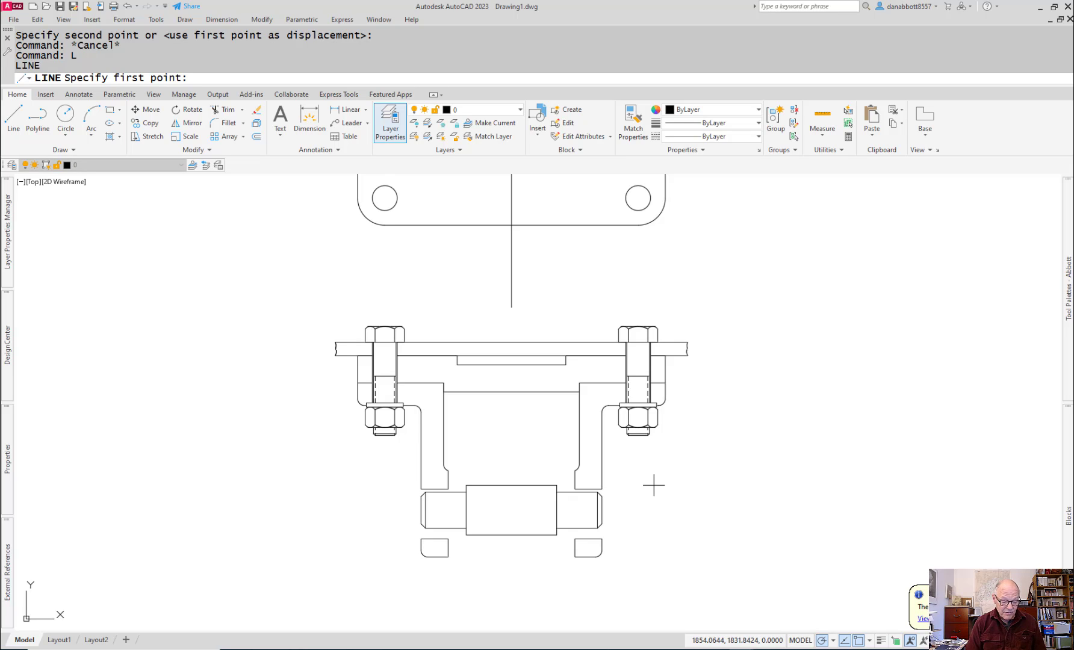
pyautogui.keyDown('shift'); pyautogui.rightClick(654, 486); pyautogui.keyUp('shift')
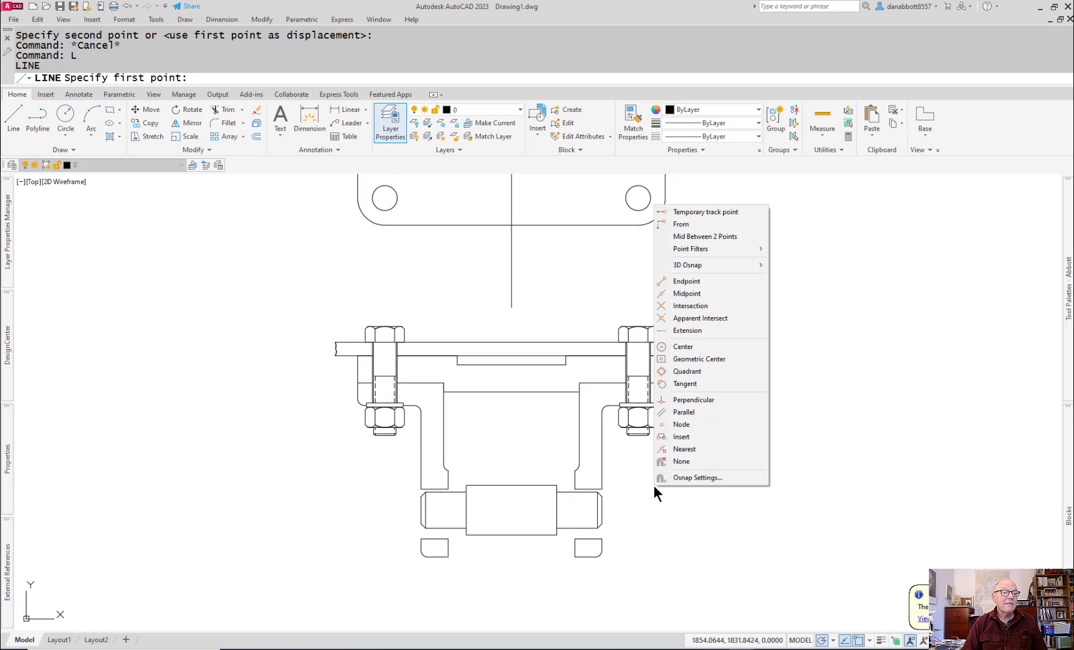
pyautogui.click(702, 236)
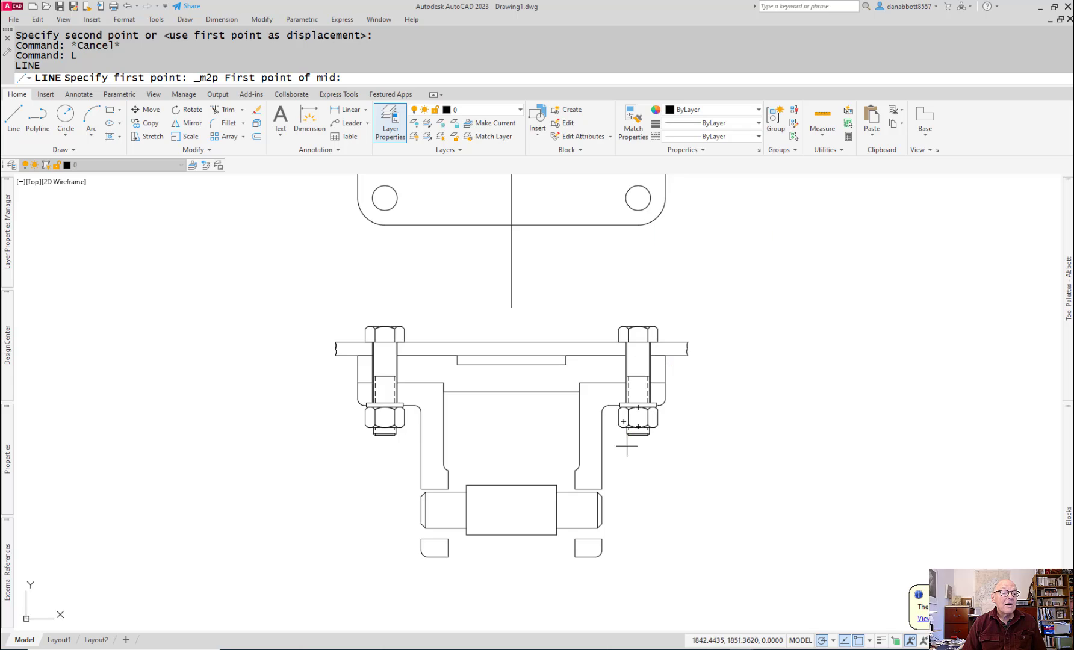
pyautogui.click(602, 489)
pyautogui.click(602, 538)
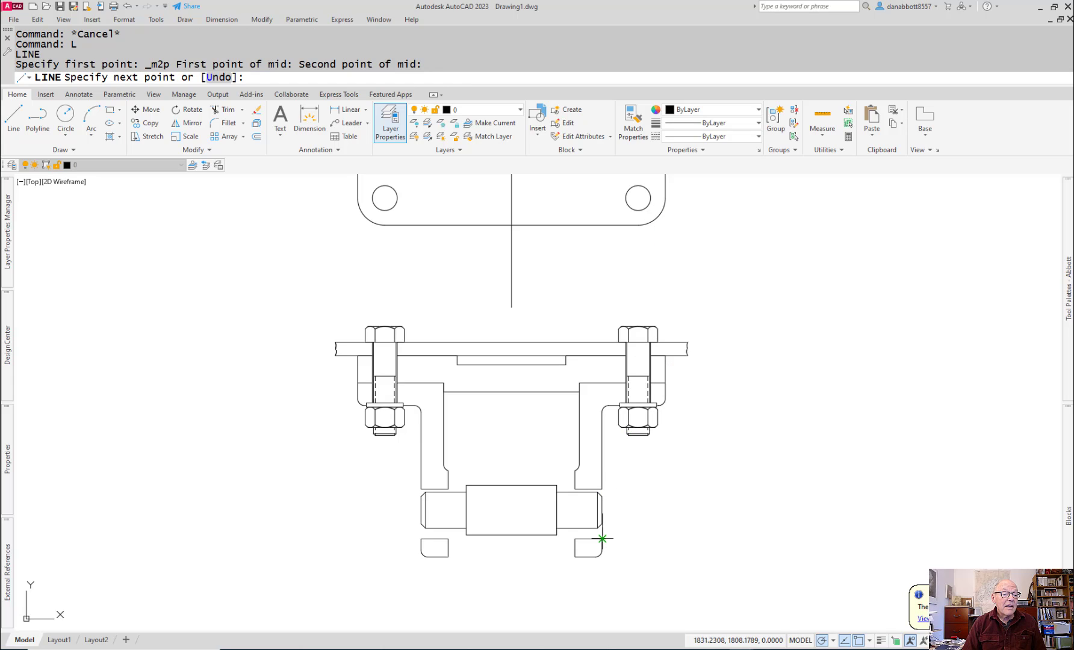
pyautogui.click(372, 514)
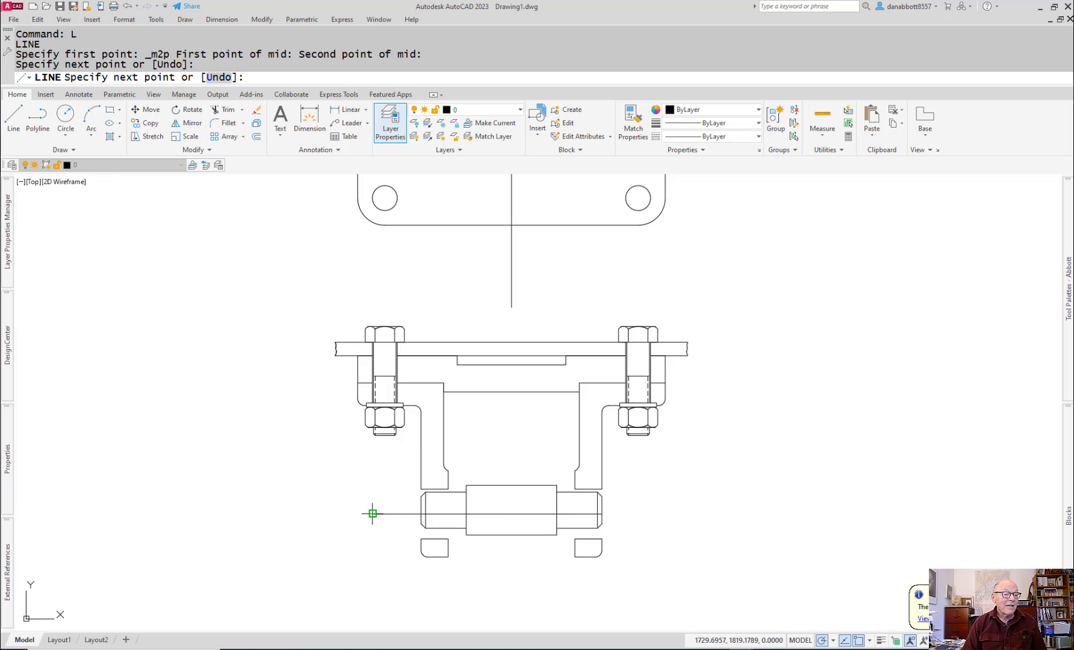
pyautogui.press('Escape')
# Step: Try to move the Axle block from its right end's midpoint onto the construction line's right endpoint, and undo the move
pyautogui.scroll(6, 491, 510)
pyautogui.moveTo(708, 520); pyautogui.dragTo(519, 523, button='middle')
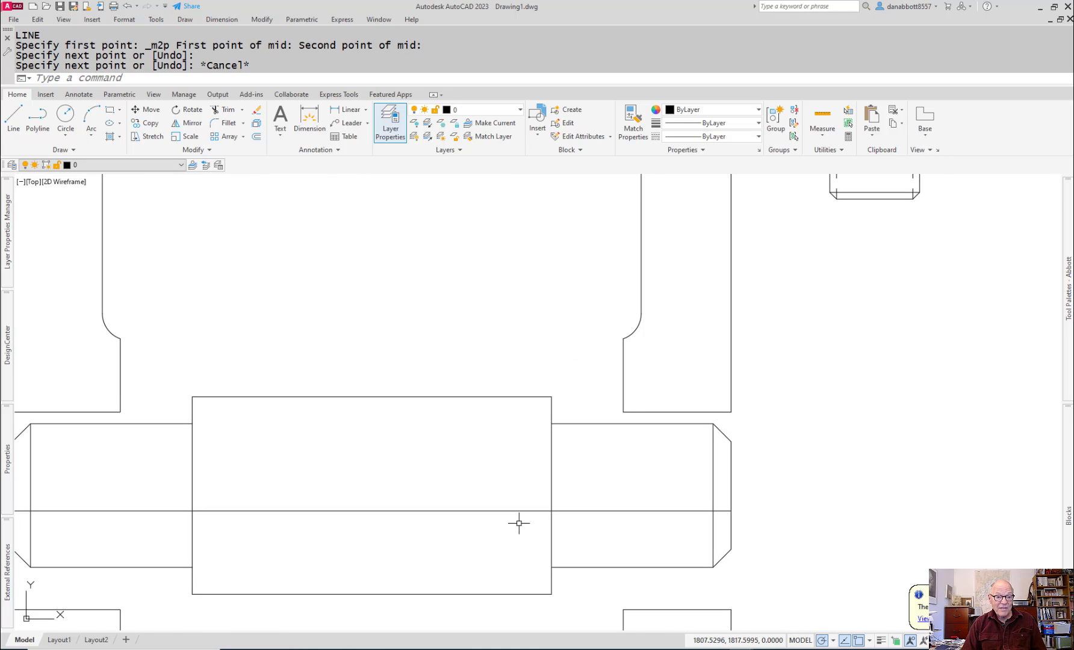
pyautogui.write('m')
pyautogui.press('Return')
pyautogui.click(721, 432)
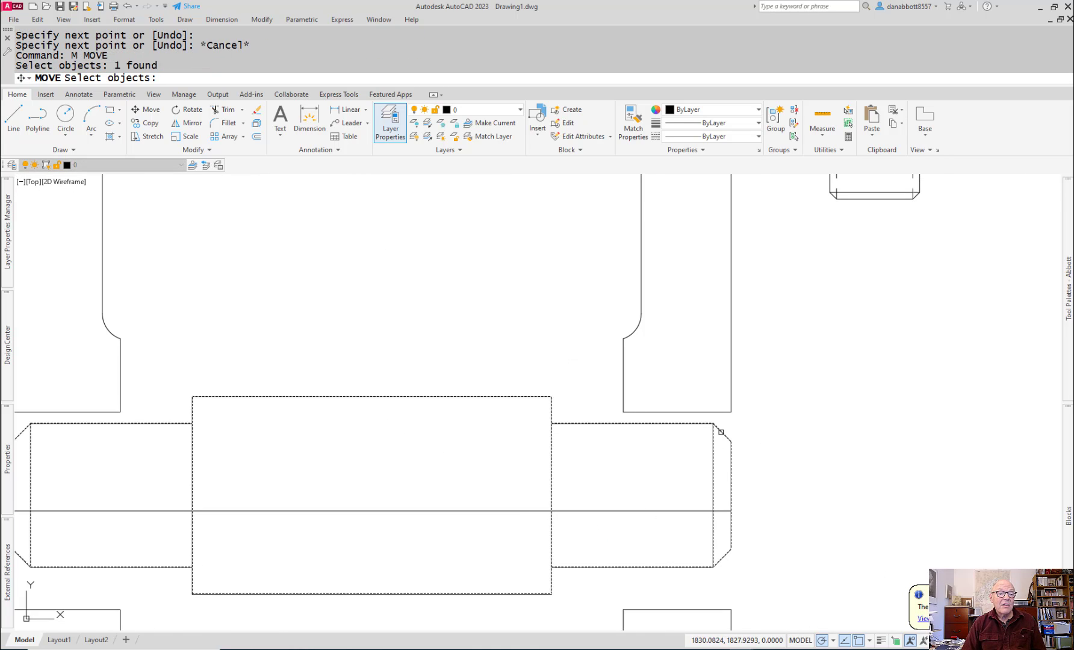
pyautogui.press('Return')
pyautogui.click(731, 495)
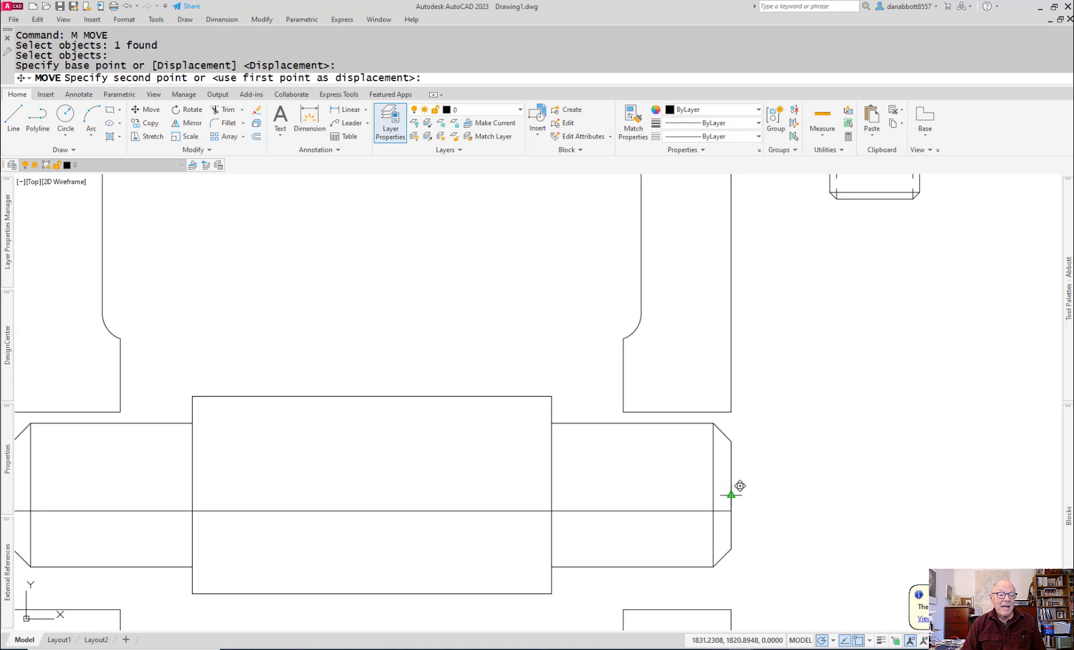
pyautogui.click(727, 509)
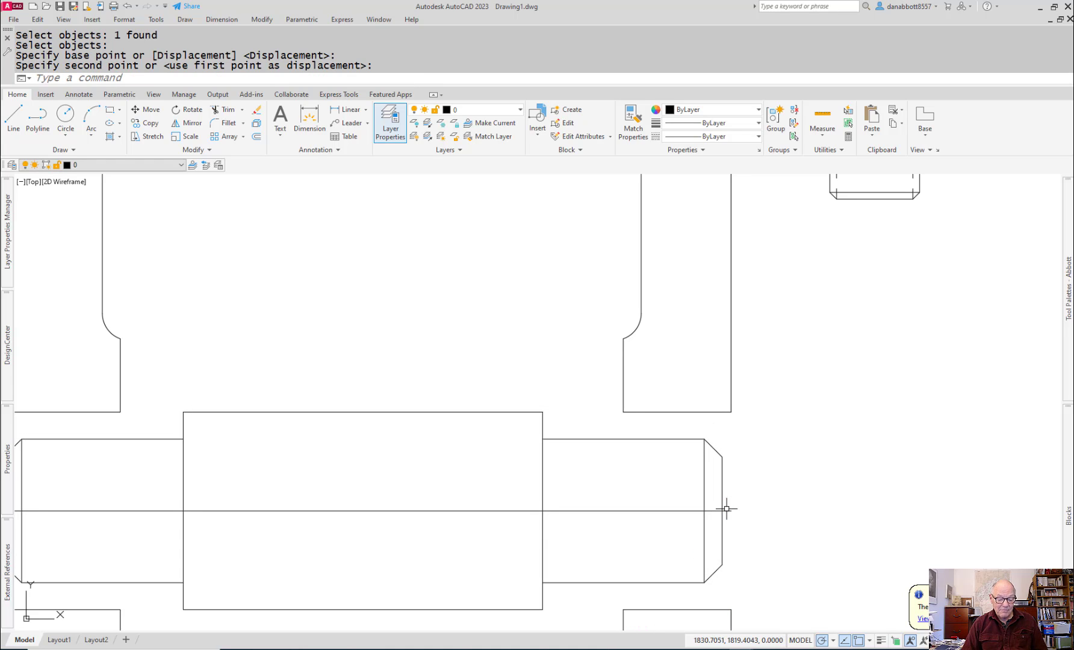
pyautogui.write('u')
pyautogui.press('Return')
# Step: Move the Axle block from the midpoint of its right end to the right endpoint of the construction line
pyautogui.write('m')
pyautogui.press('Return')
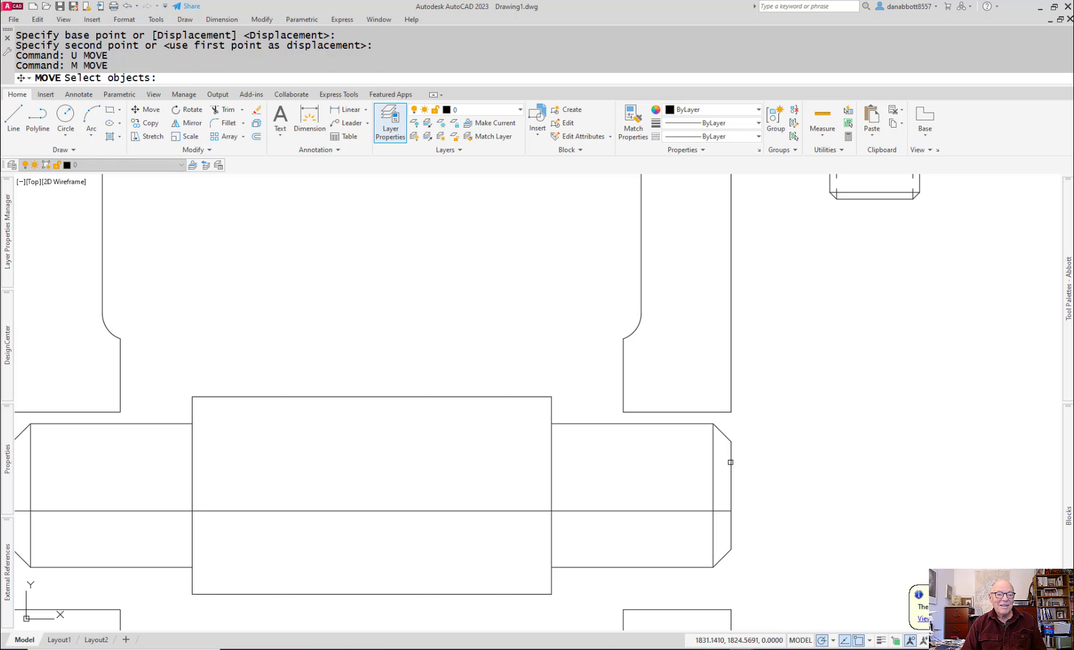
pyautogui.click(730, 463)
pyautogui.press('Return')
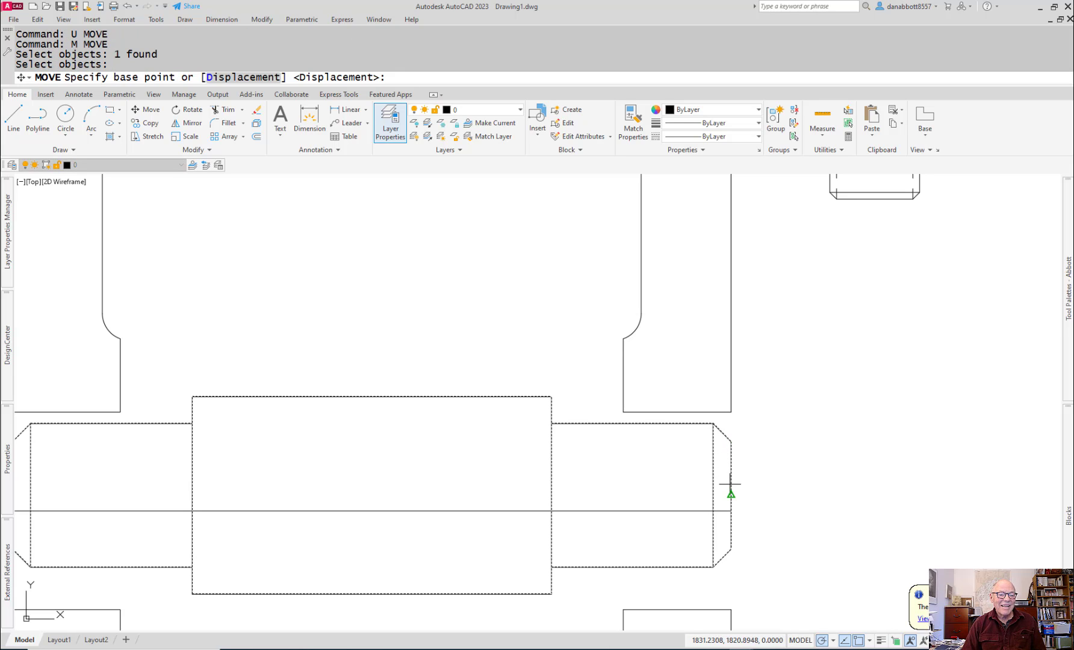
pyautogui.click(731, 495)
pyautogui.press('Escape')
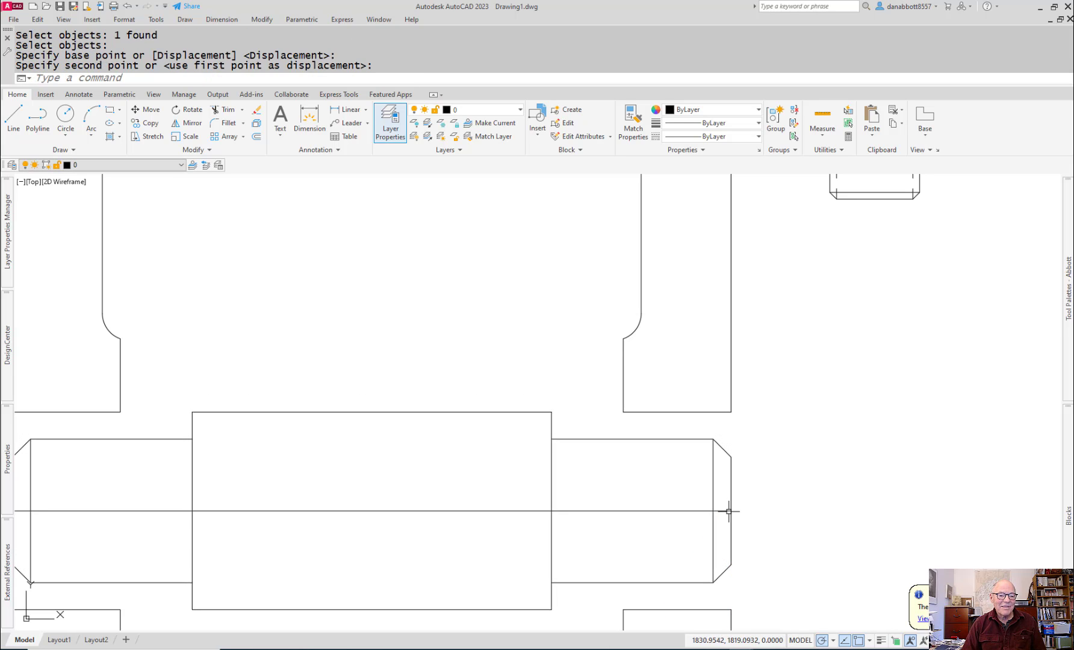
# Step: Erase the horizontal construction line running through the axle
pyautogui.click(668, 501)
pyautogui.click(616, 533)
pyautogui.write('e')
pyautogui.press('Return')
pyautogui.scroll(-2, 650, 545)
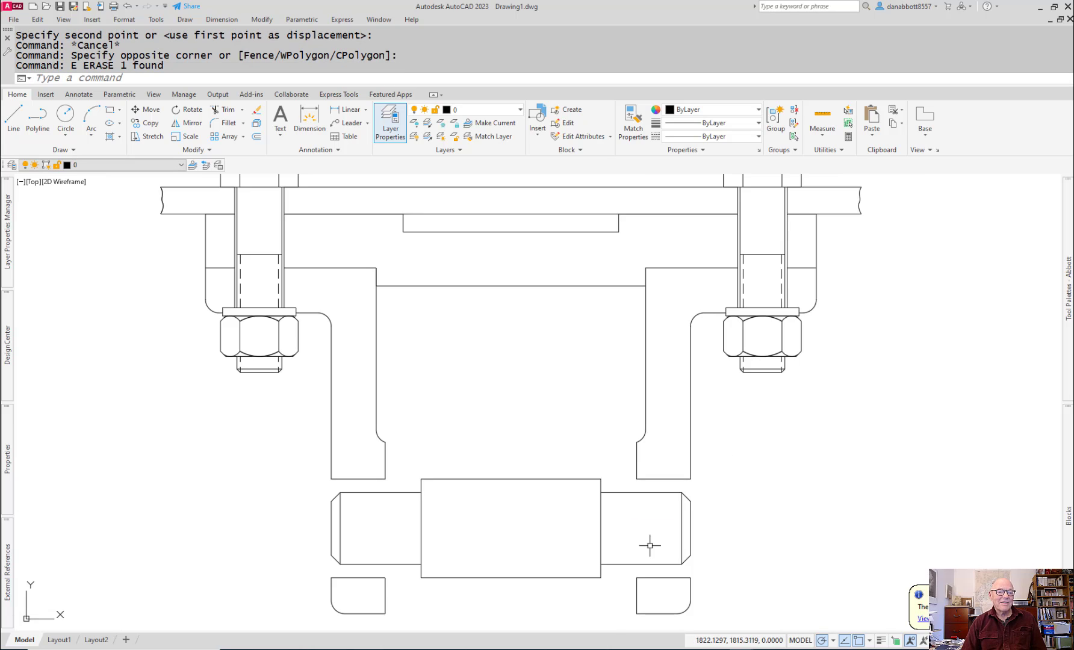
pyautogui.moveTo(652, 542); pyautogui.dragTo(701, 521, button='middle')
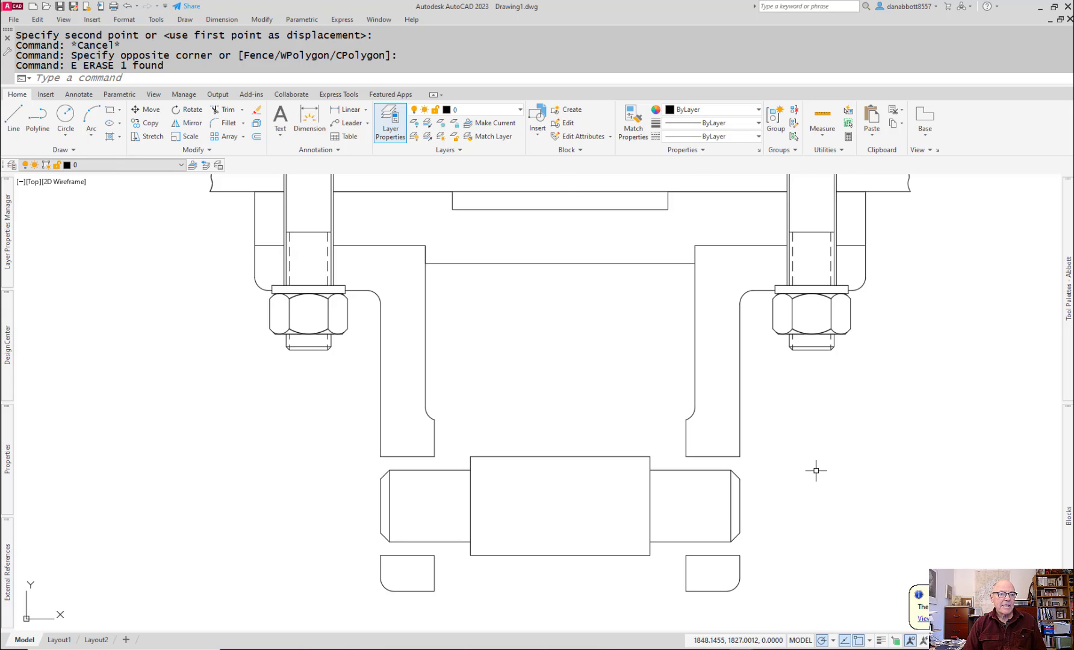
# Step: Dismiss the backup notification and switch to the 11-ASSEMBLY (1).pdf reference drawing in Adobe Acrobat Pro
pyautogui.scroll(-3, 816, 470)
pyautogui.scroll(3, 806, 463)
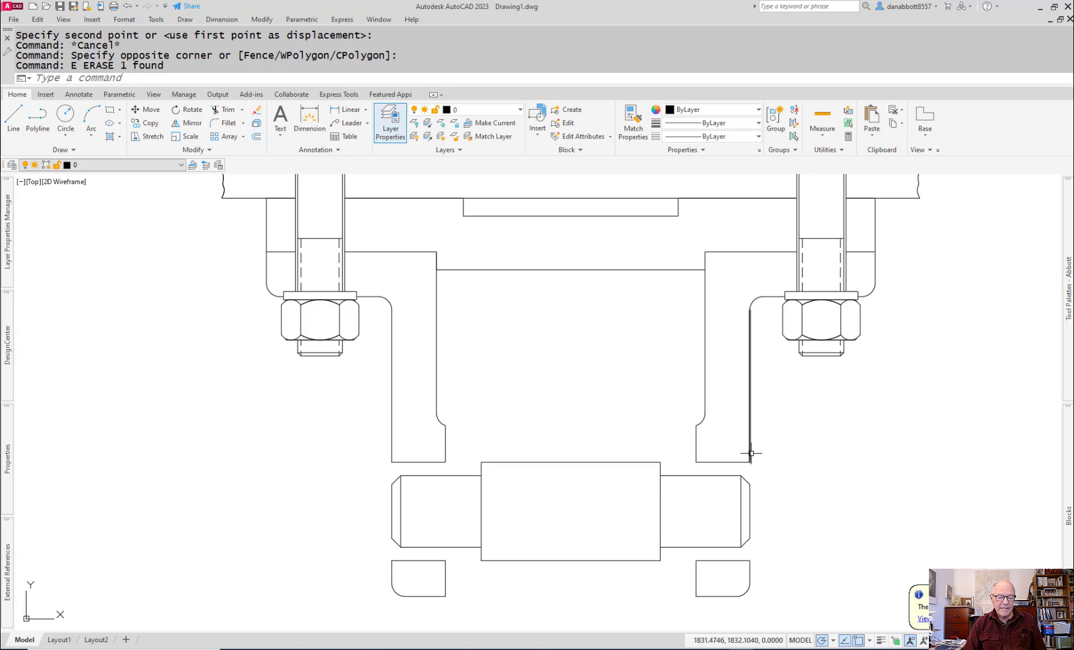
pyautogui.hotkey('alt', 'Tab')
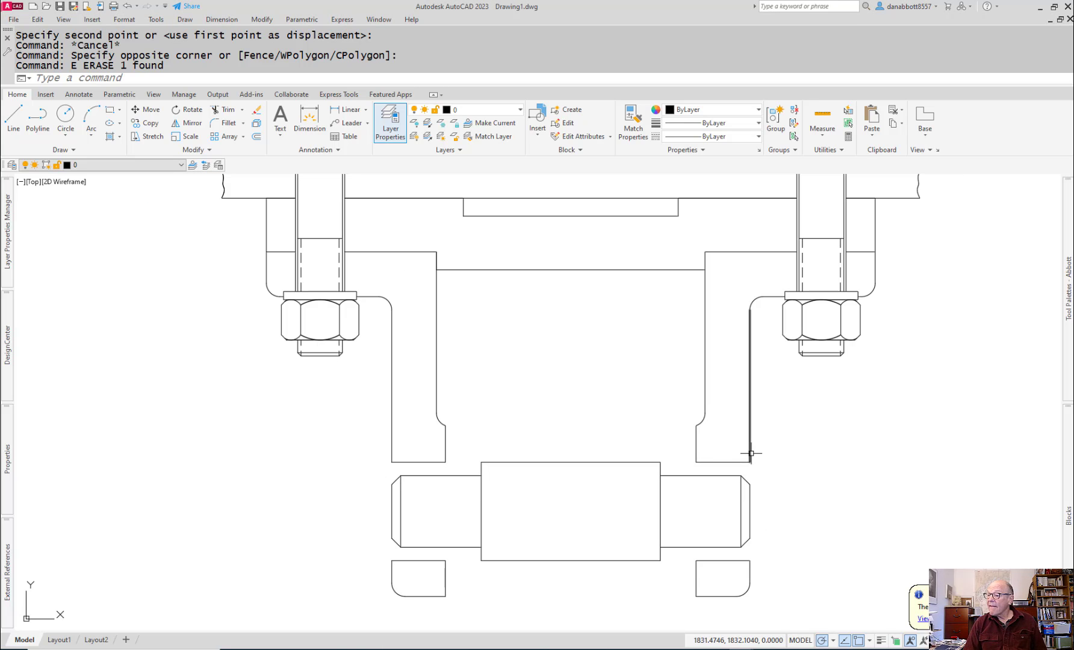
pyautogui.moveTo(751, 454)
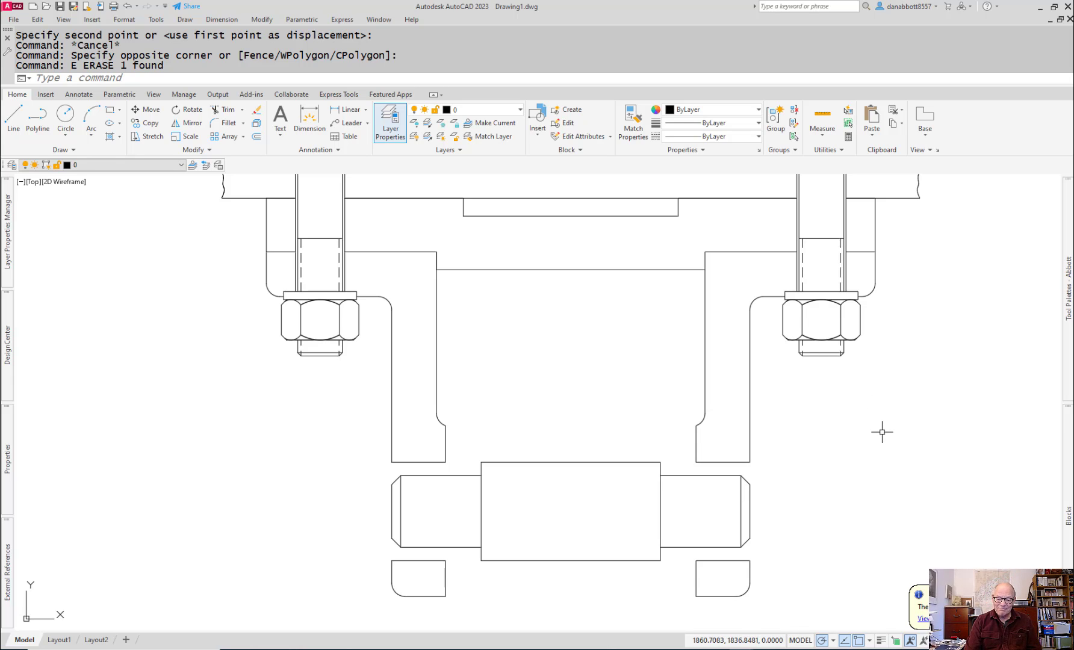
pyautogui.press('Return')
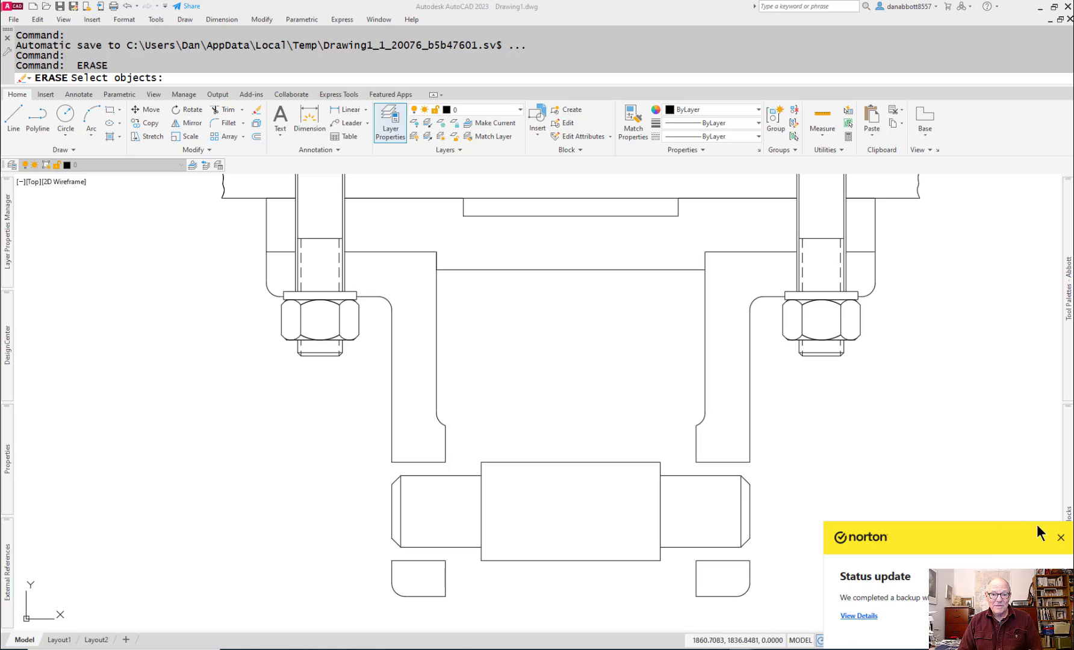
pyautogui.click(1062, 539)
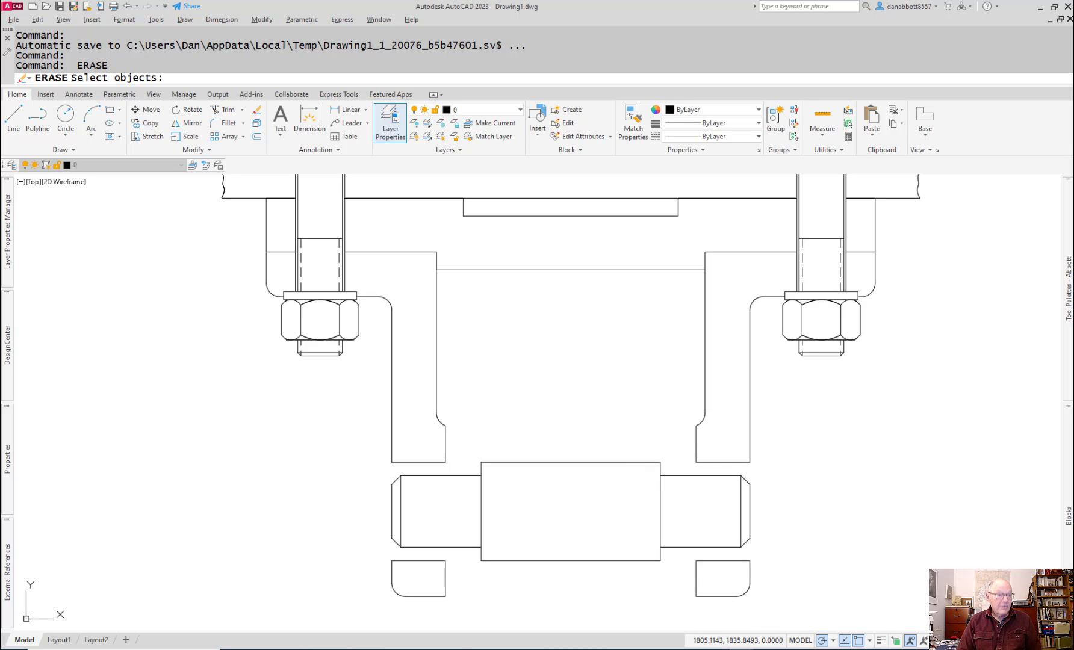
pyautogui.hotkey('alt', 'Tab')
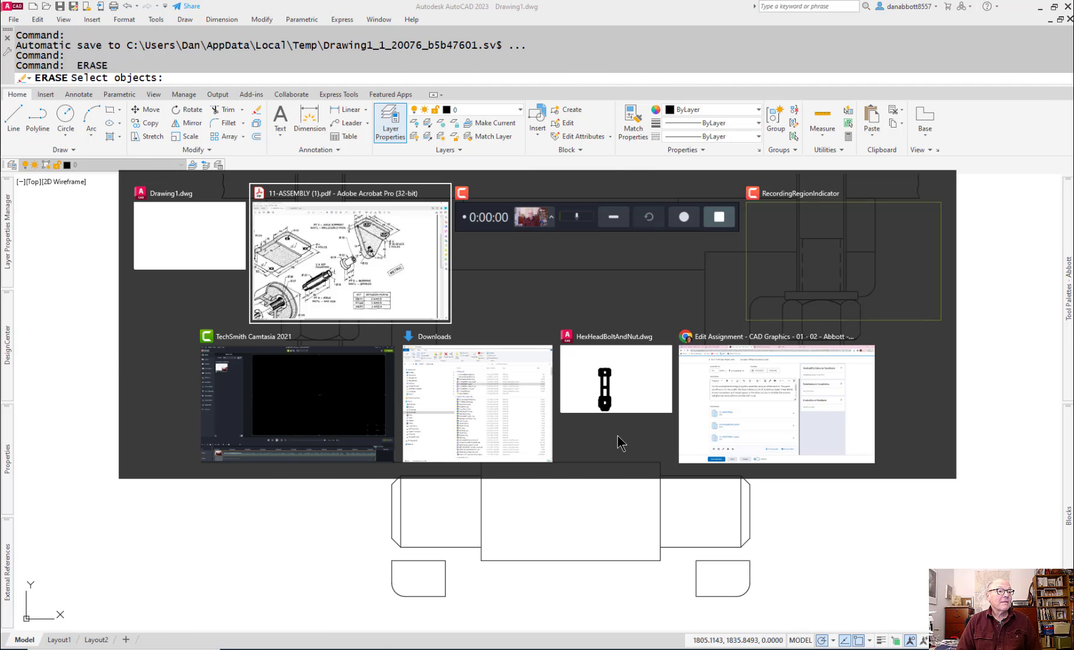
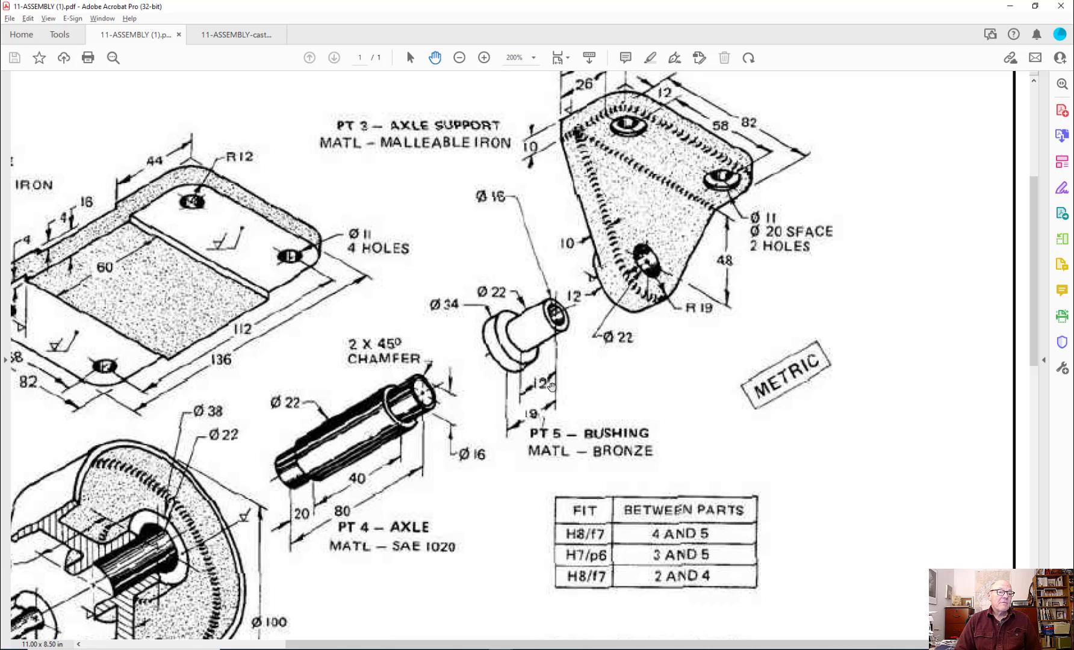
# Step: Switch to AutoCAD and extend the outer vertical edge of the right axle support down to the axle's upper chamfer
pyautogui.hotkey('alt', 'Tab')
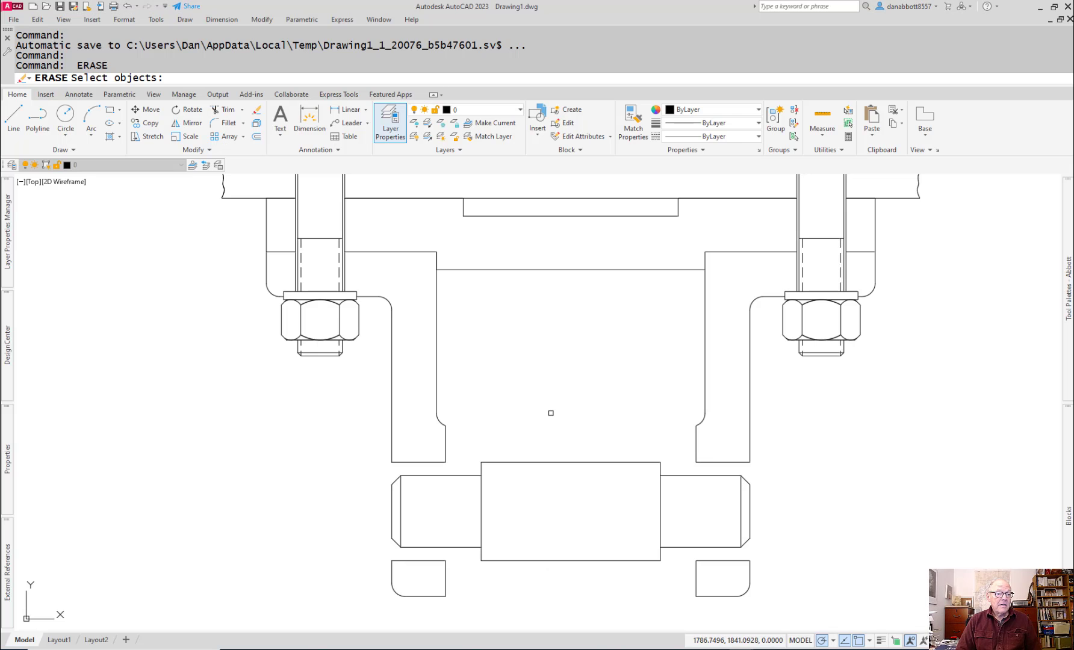
pyautogui.scroll(3, 644, 451)
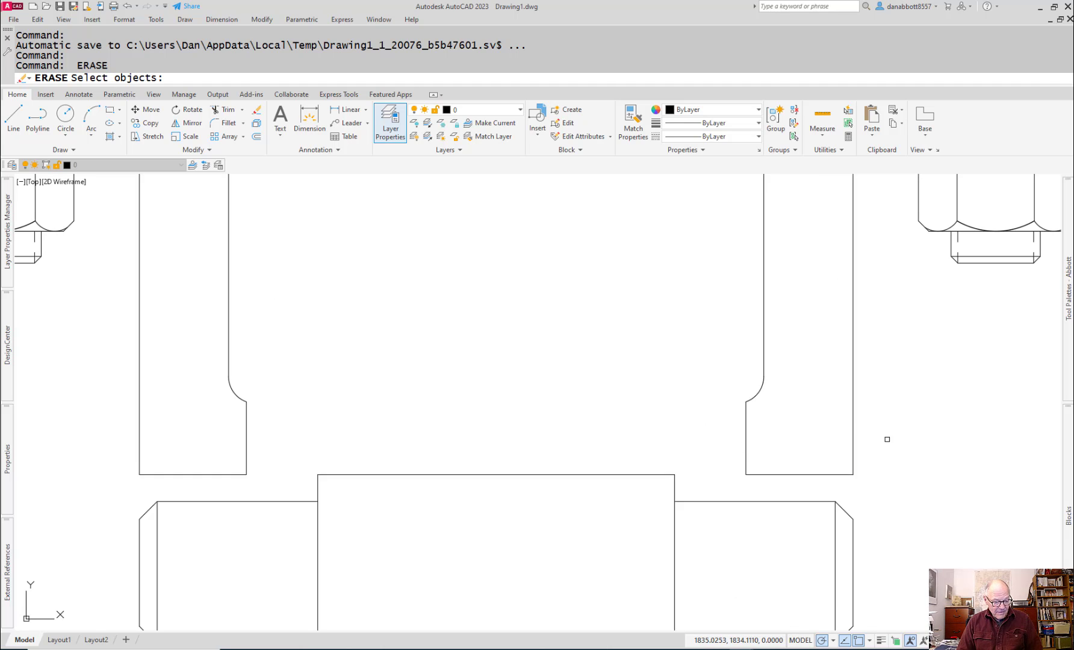
pyautogui.write('x')
pyautogui.press('Return')
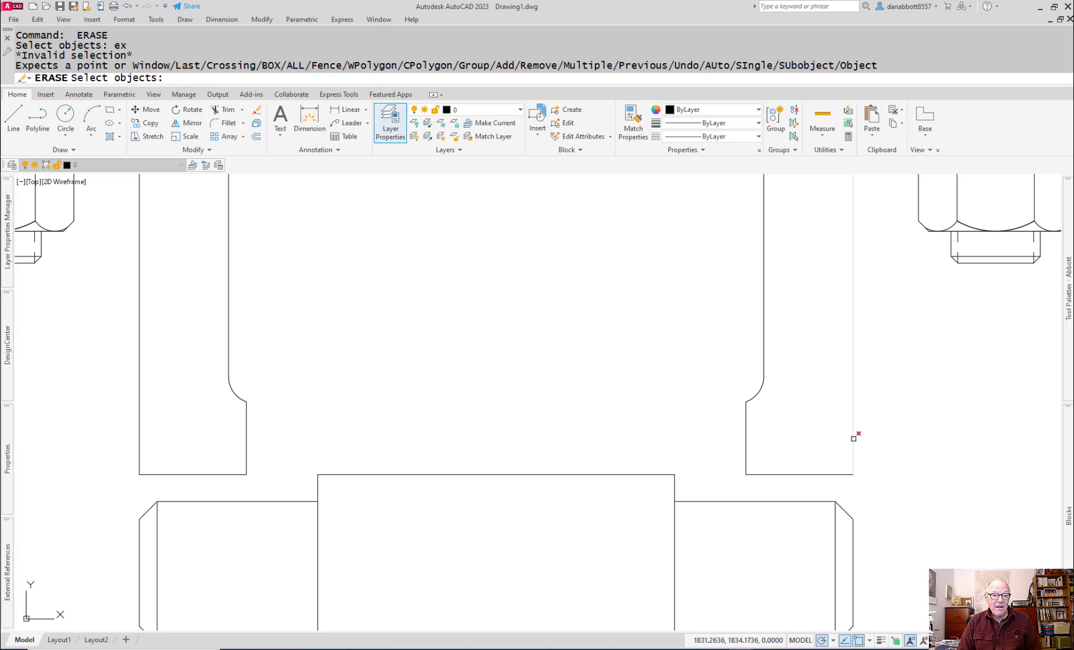
pyautogui.press('Escape')
pyautogui.write('ex')
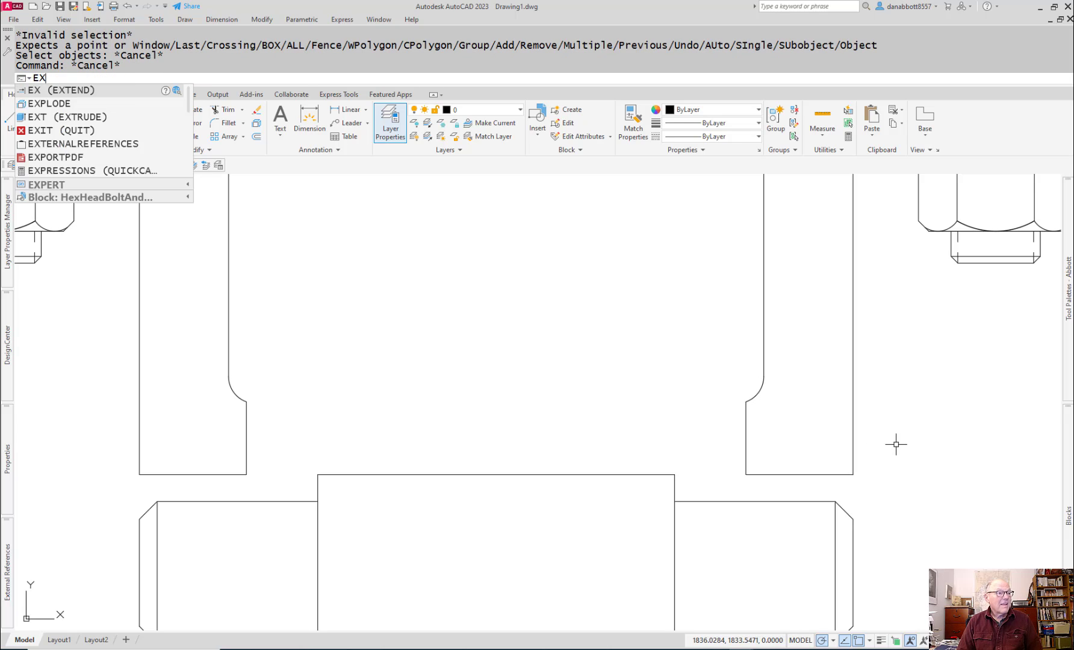
pyautogui.press('Return')
pyautogui.click(851, 441)
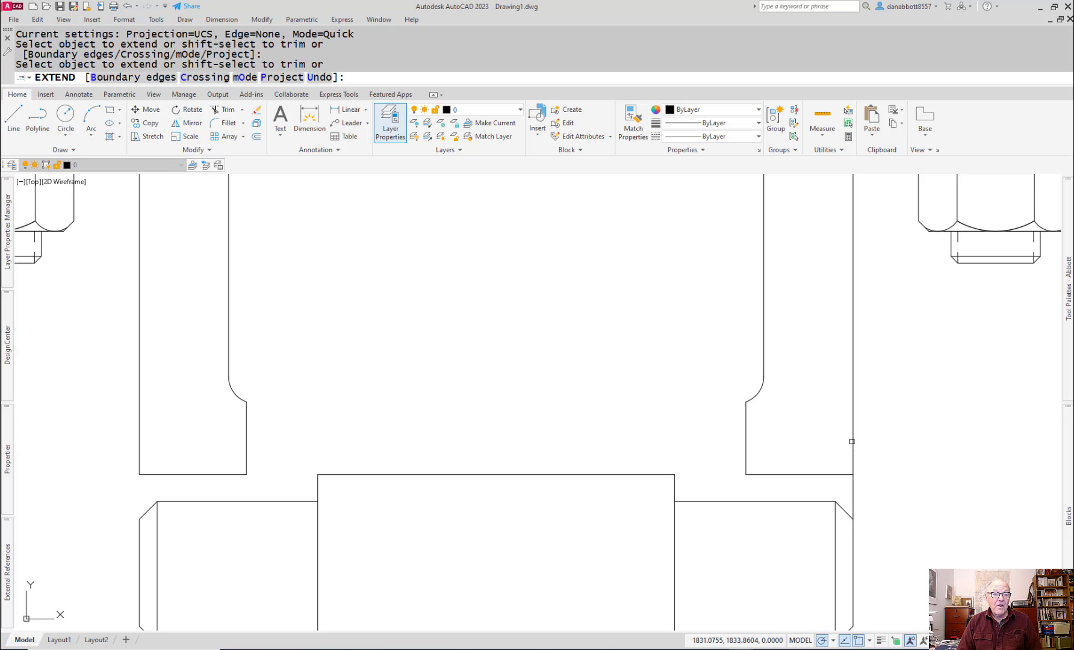
pyautogui.scroll(3, 914, 544)
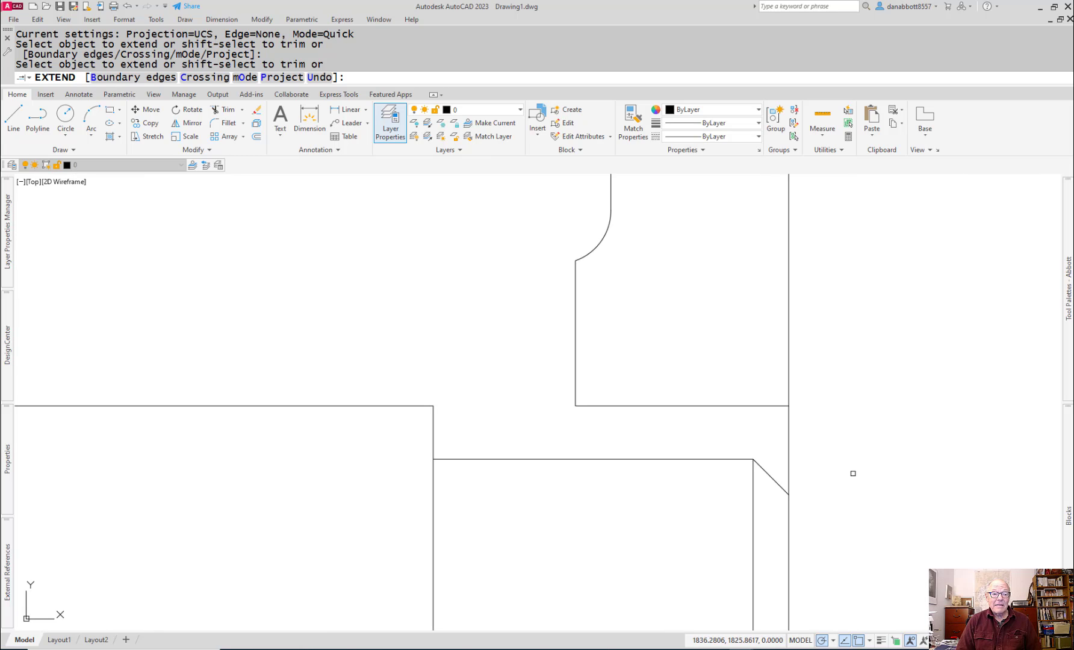
pyautogui.press('Escape')
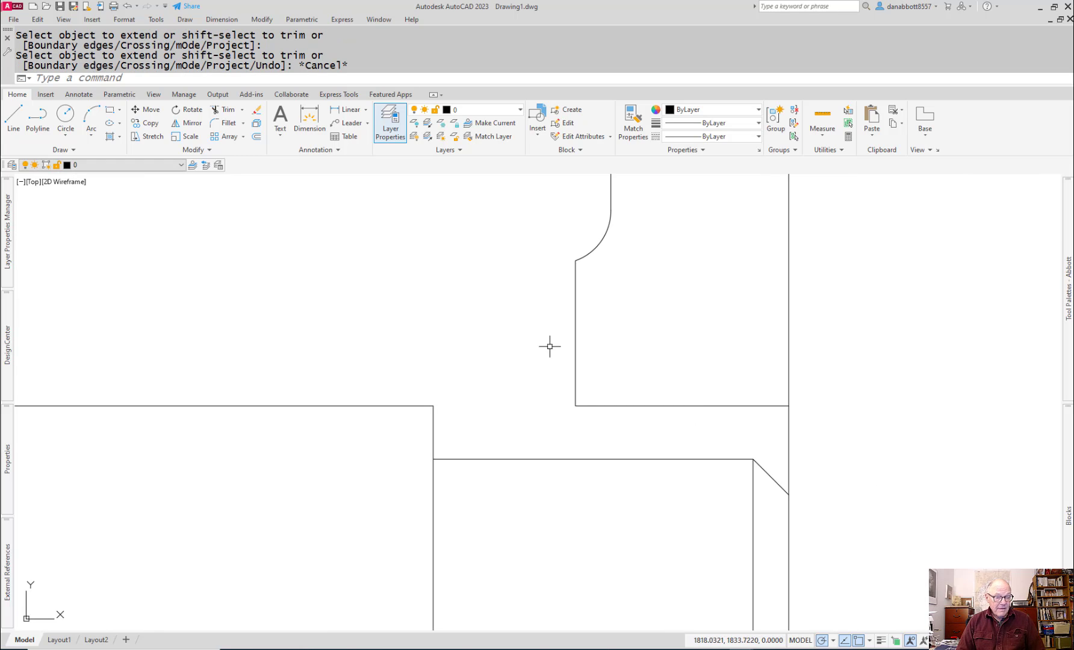
# Step: Draw a horizontal construction line about 28 mm long from the midpoint of the axle's right end inward along its centre
pyautogui.scroll(-3, 554, 425)
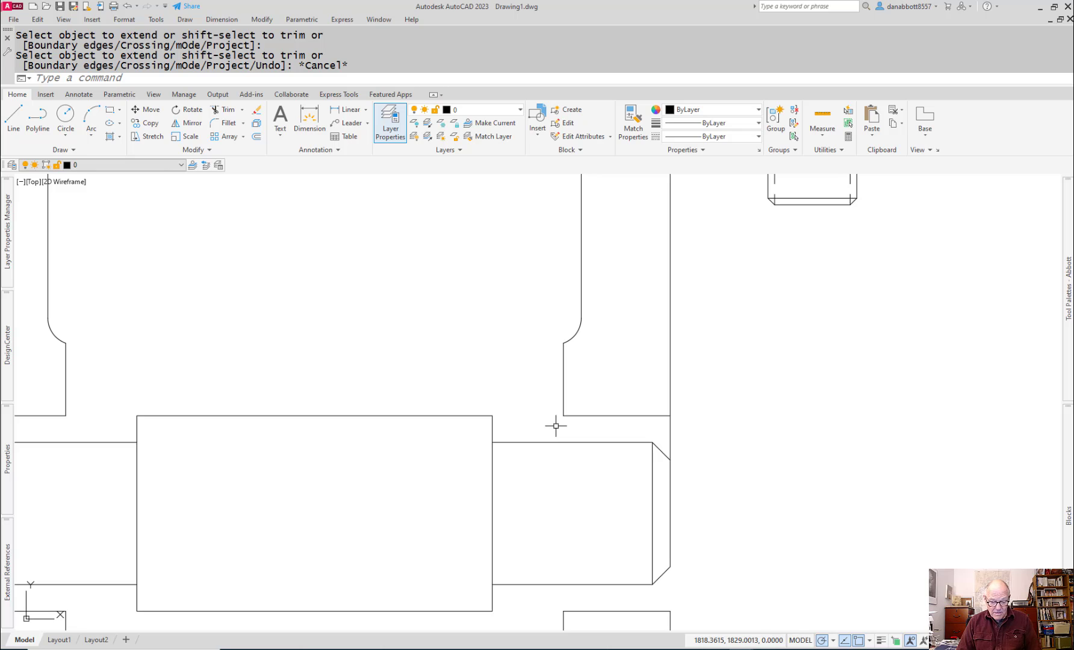
pyautogui.write('l')
pyautogui.press('Return')
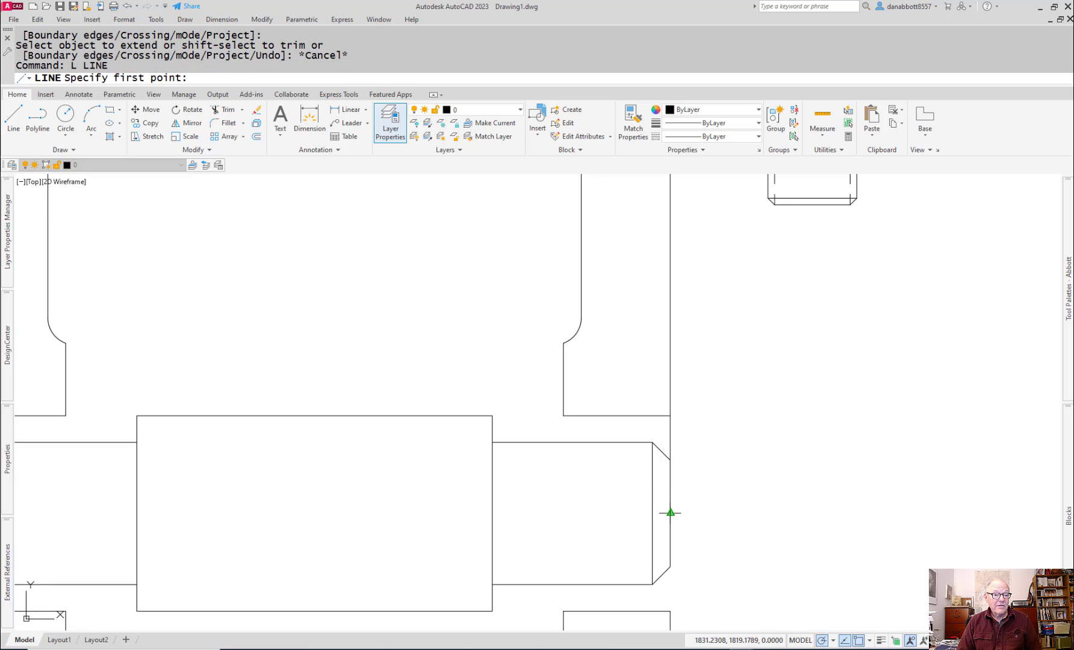
pyautogui.click(670, 513)
pyautogui.click(417, 513)
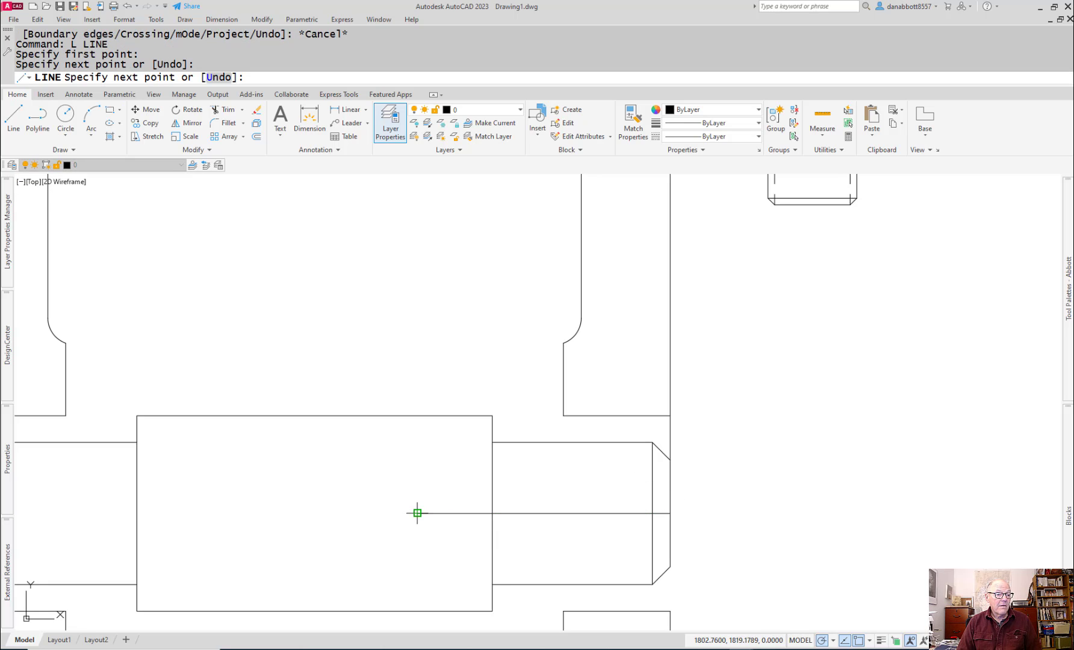
pyautogui.press('Escape')
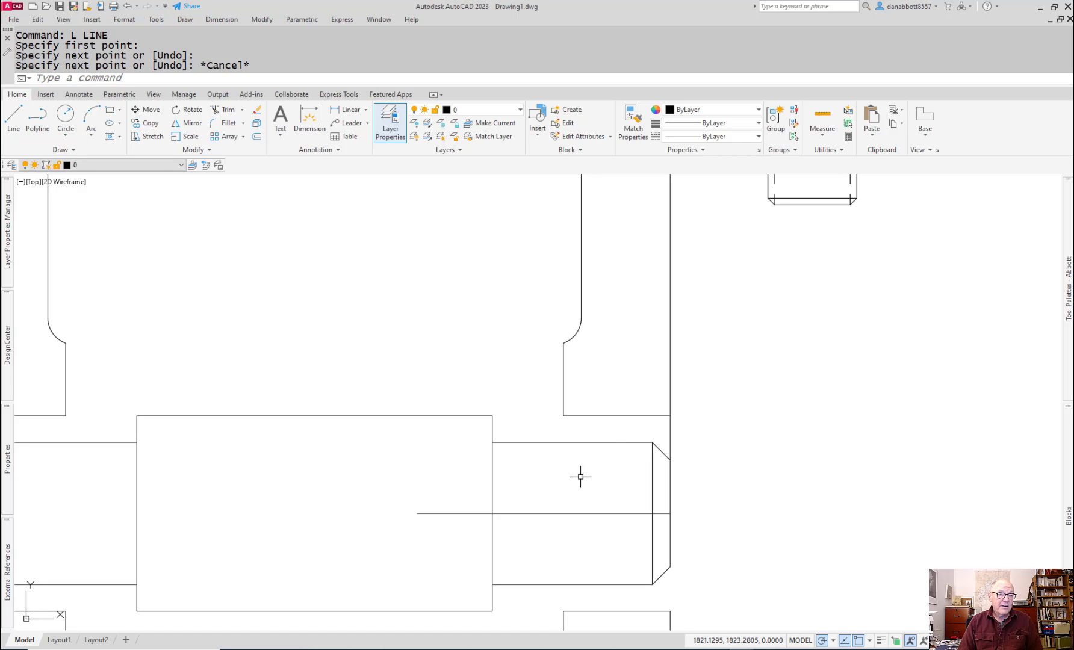
# Step: Offset the axle's horizontal construction line 17 mm upward for the bushing flange
pyautogui.moveTo(533, 511)
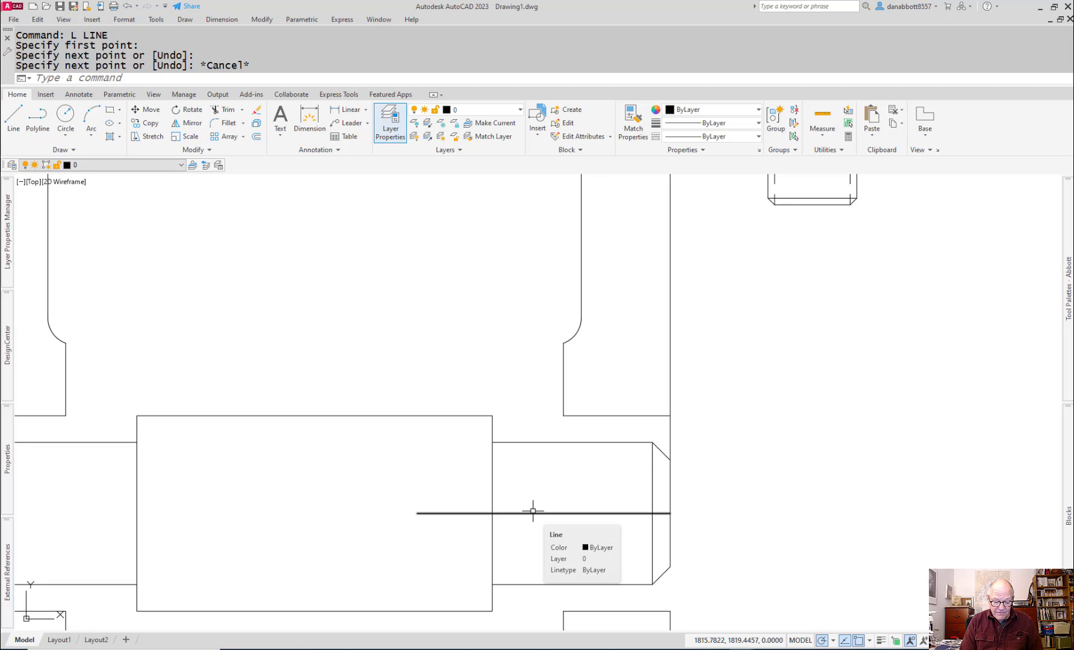
pyautogui.write('o')
pyautogui.press('Return')
pyautogui.write('17')
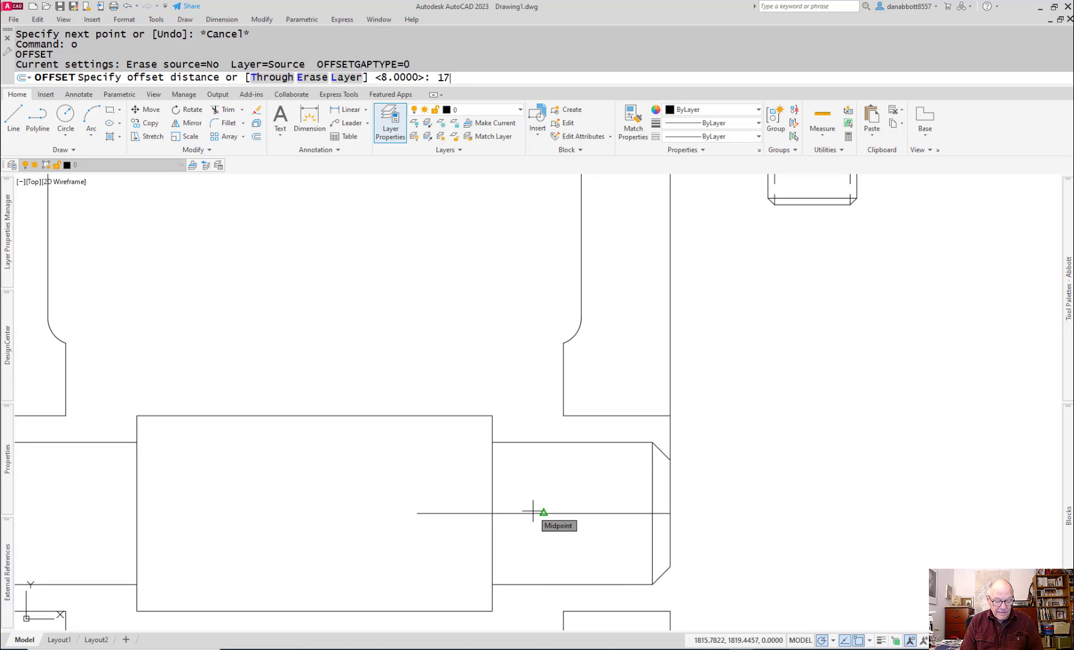
pyautogui.press('Return')
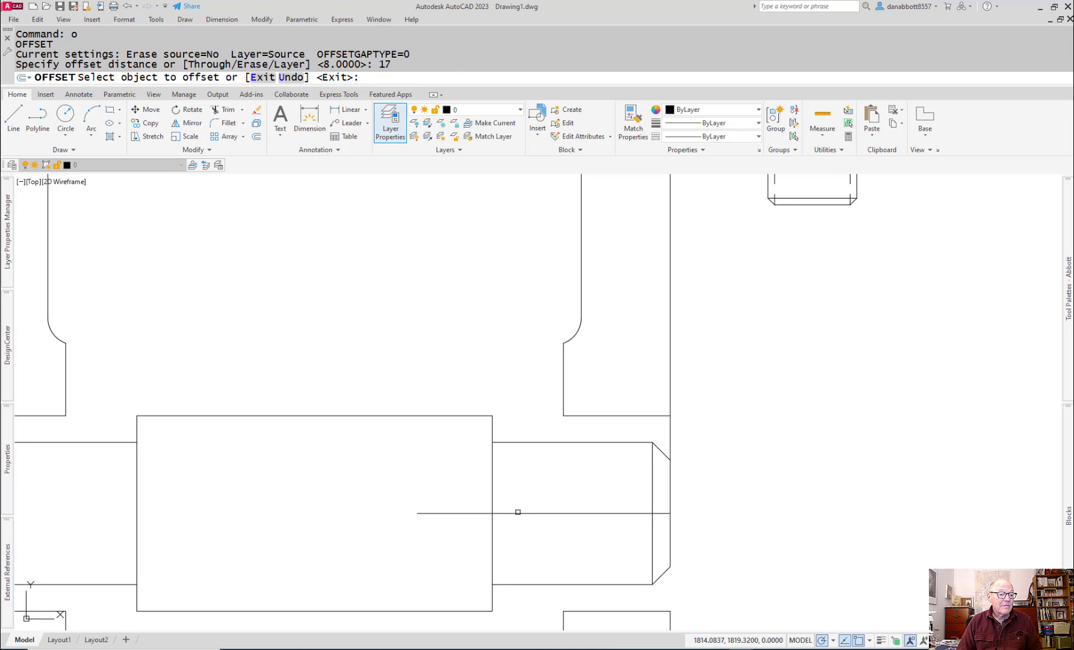
pyautogui.click(518, 512)
pyautogui.click(523, 461)
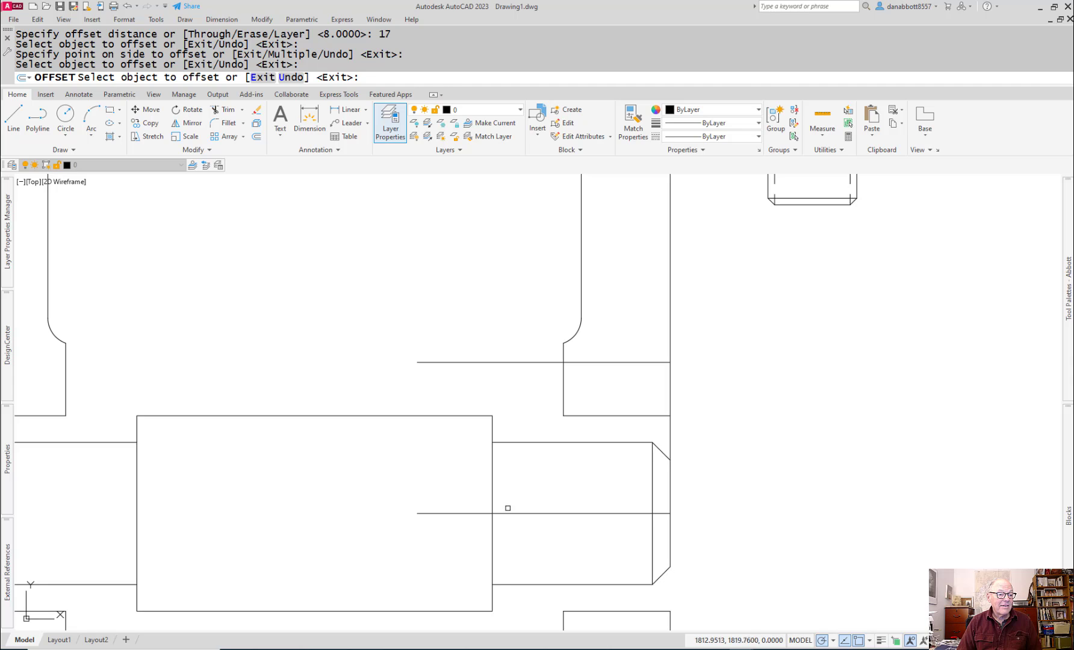
# Step: Offset the axle's horizontal construction line 17 mm downward for the opposite side of the bushing flange
pyautogui.click(508, 513)
pyautogui.scroll(-5, 534, 564)
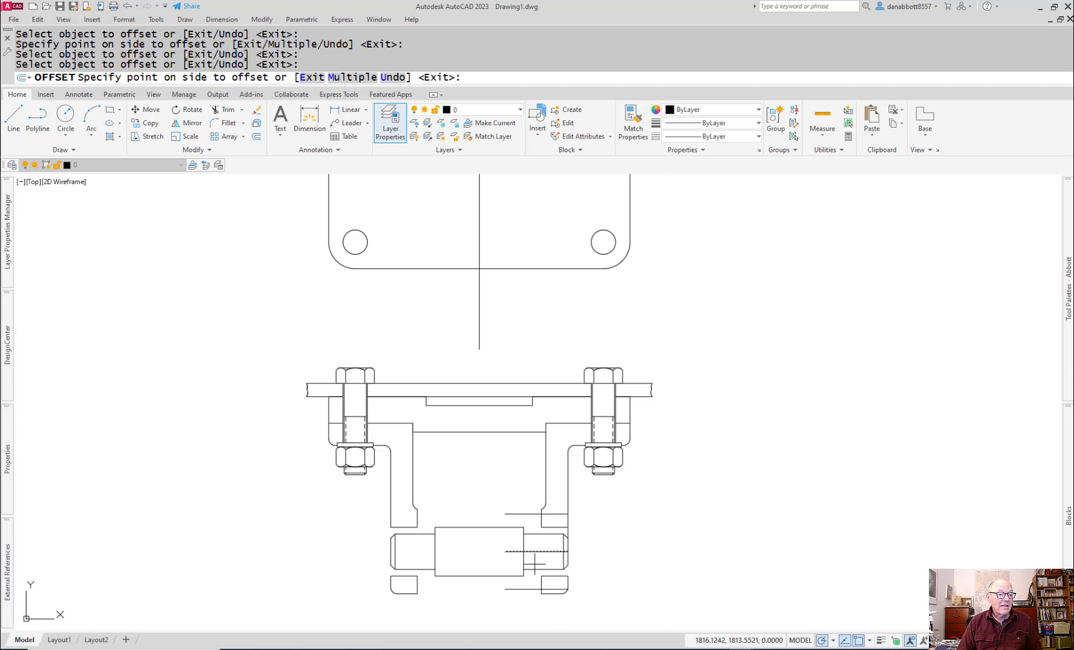
pyautogui.press('Escape')
pyautogui.press('Return')
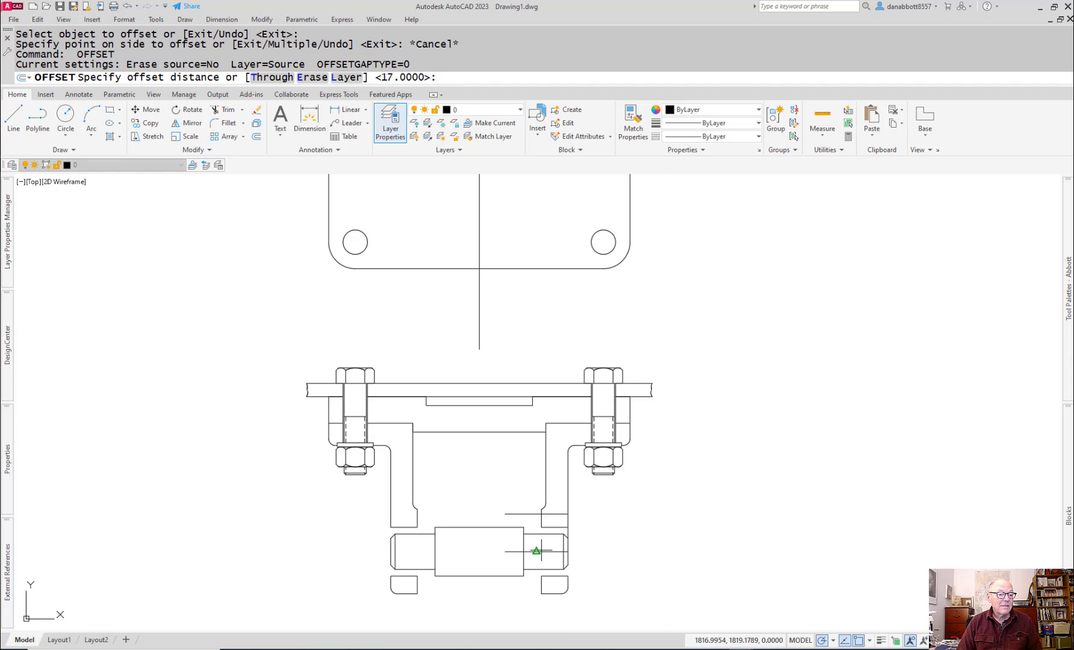
pyautogui.press('Return')
pyautogui.click(541, 552)
pyautogui.click(528, 589)
pyautogui.press('Escape')
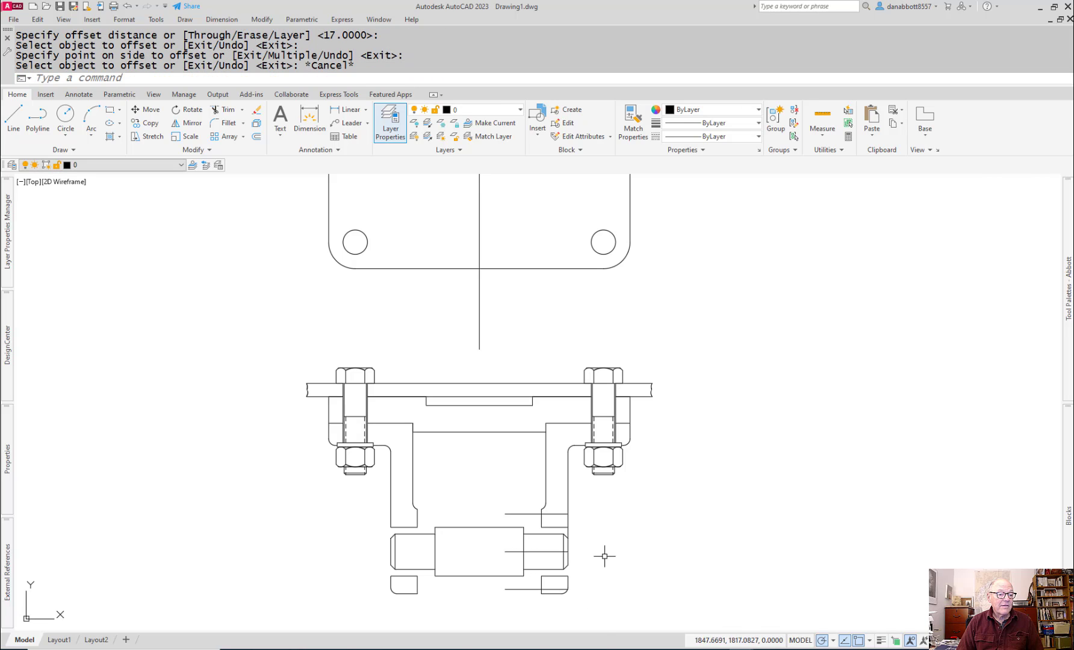
# Step: Trim the portions of both offset lines that lie inside the right axle support
pyautogui.scroll(3, 528, 499)
pyautogui.write('t')
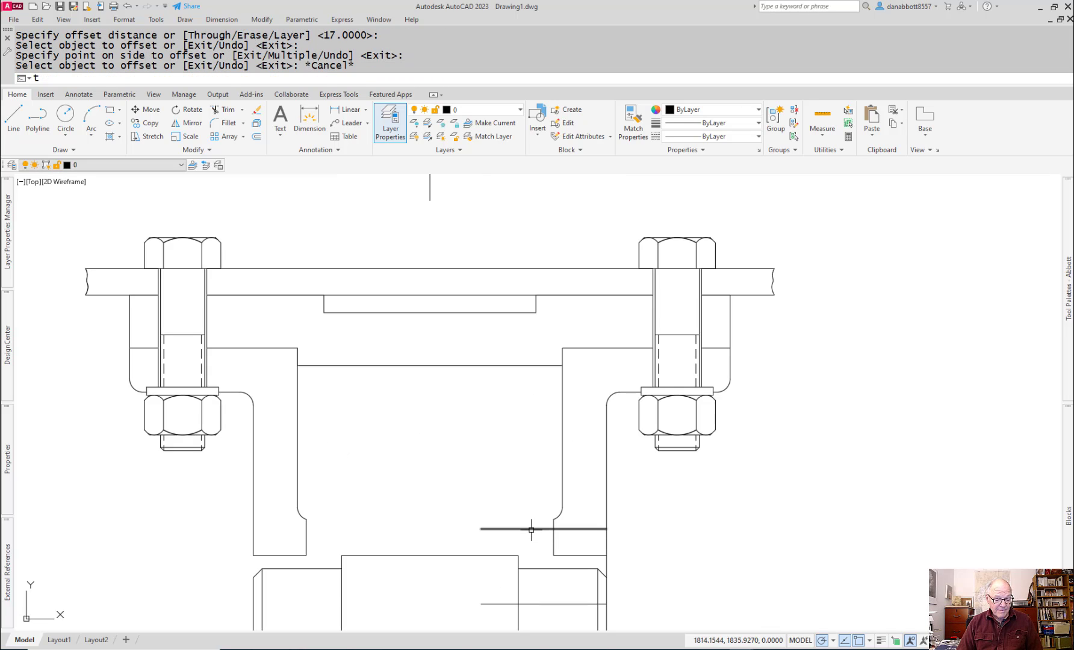
pyautogui.press('Return')
pyautogui.click(569, 529)
pyautogui.scroll(-3, 571, 549)
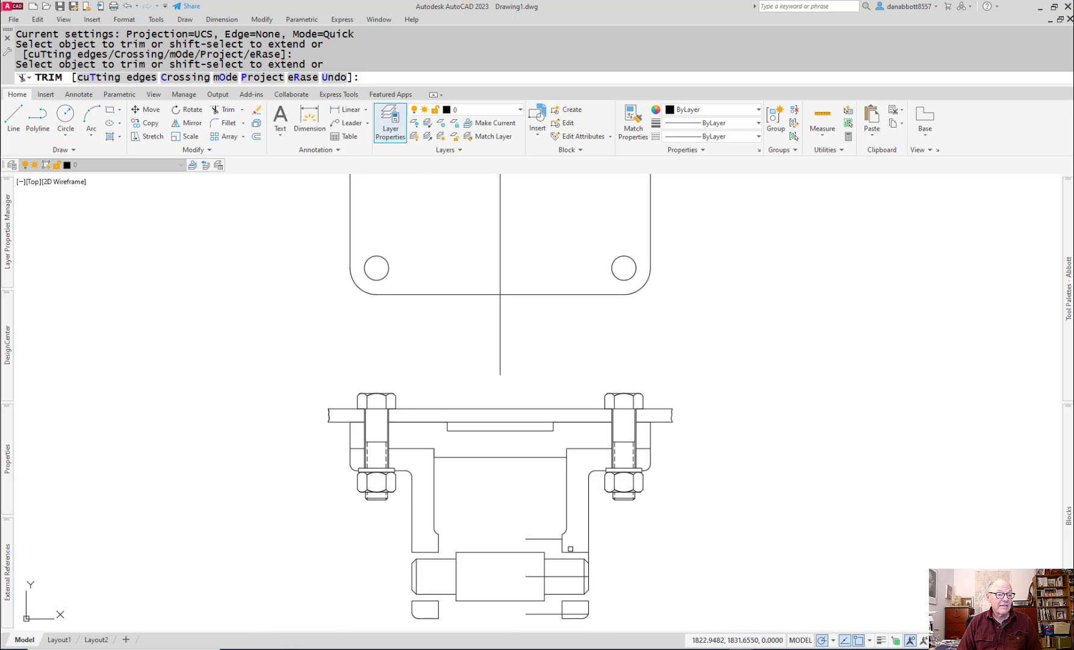
pyautogui.click(576, 614)
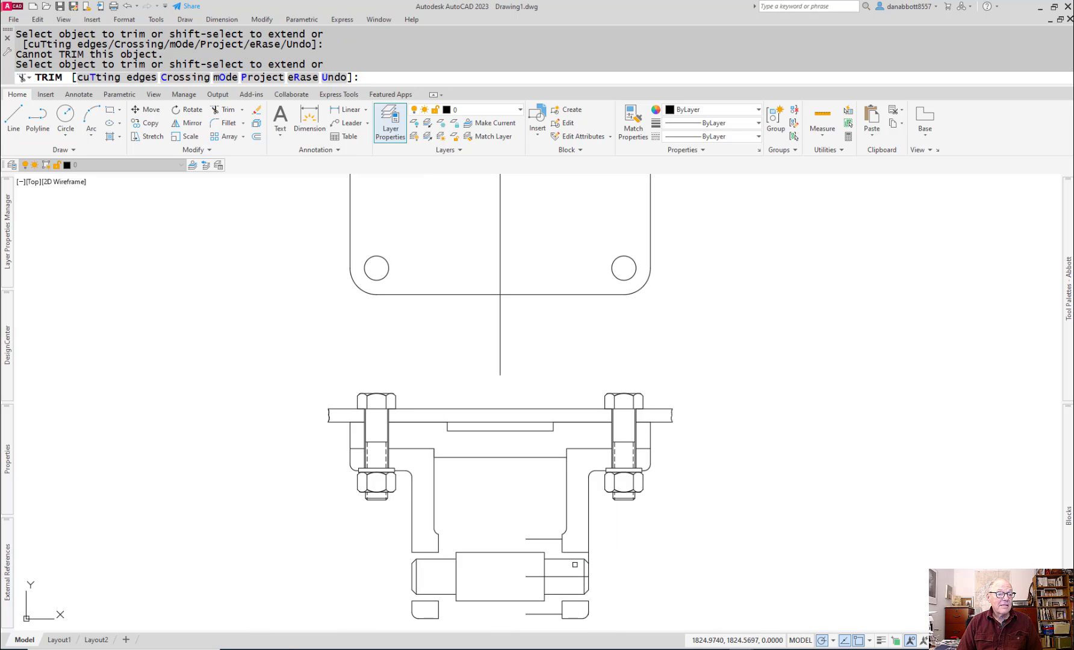
pyautogui.scroll(3, 581, 566)
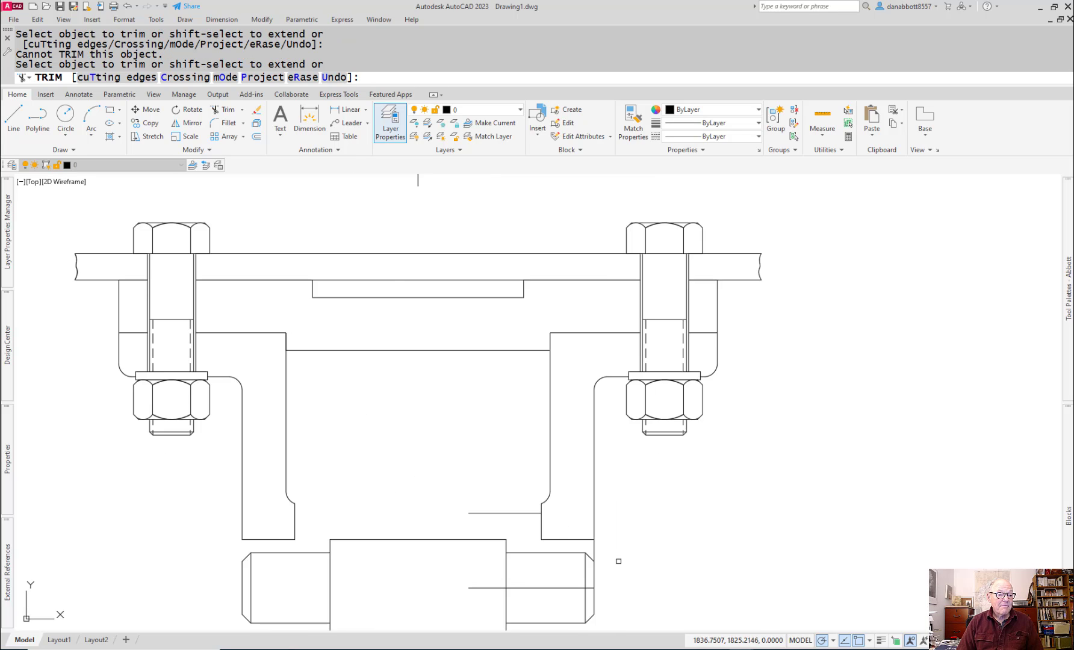
pyautogui.scroll(-3, 618, 561)
pyautogui.press('Escape')
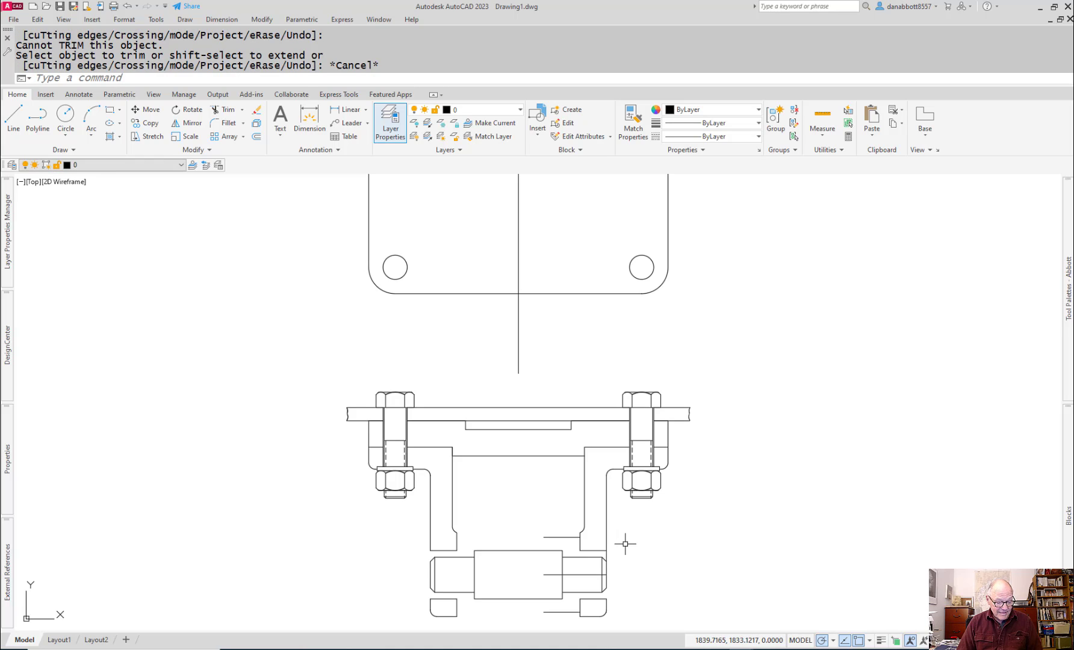
# Step: Extend the right support's outer vertical edge down to the construction line through the axle's centre
pyautogui.write('ex')
pyautogui.press('Return')
pyautogui.click(605, 550)
pyautogui.click(607, 554)
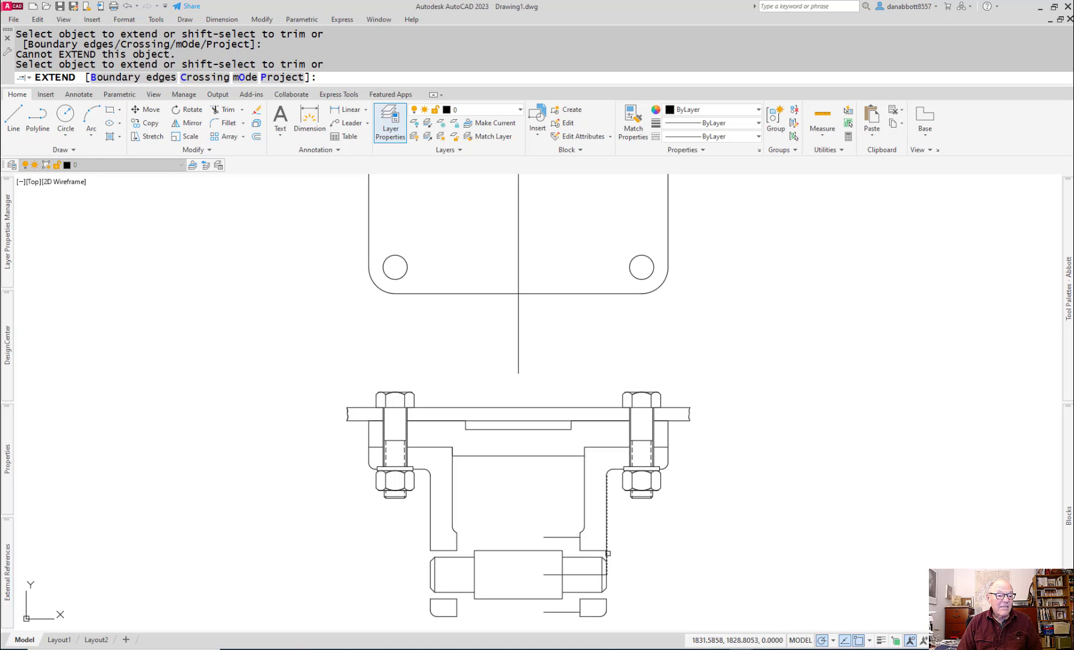
pyautogui.click(608, 554)
pyautogui.click(607, 553)
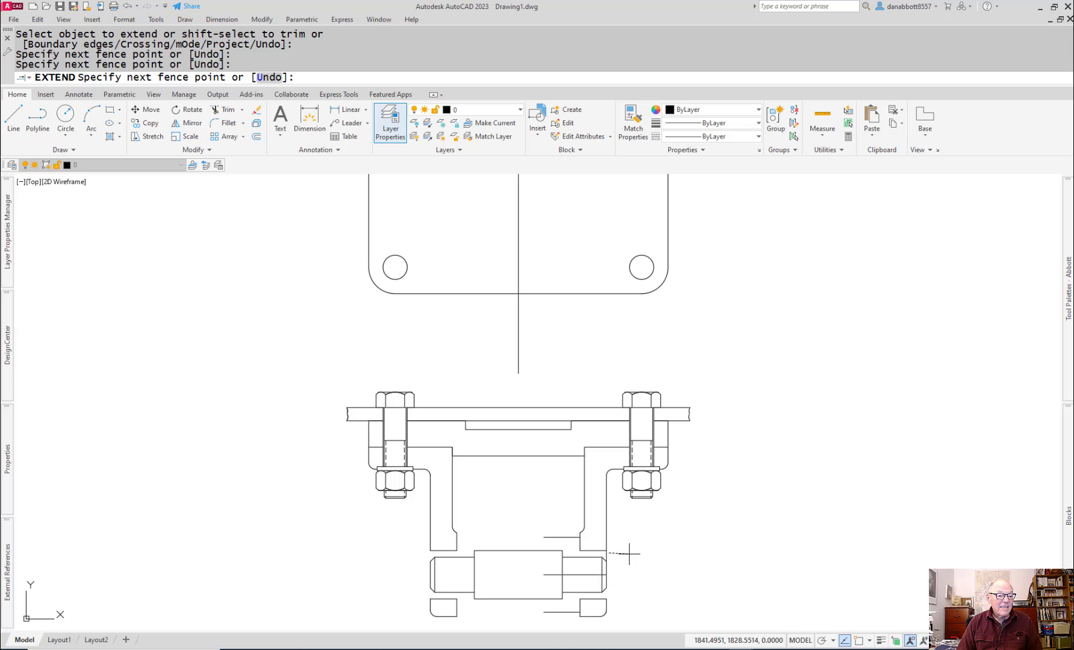
pyautogui.press('Escape')
# Step: Erase the axle's centre construction line and extend the right support's outer edge down to the axle's lower chamfer
pyautogui.click(581, 575)
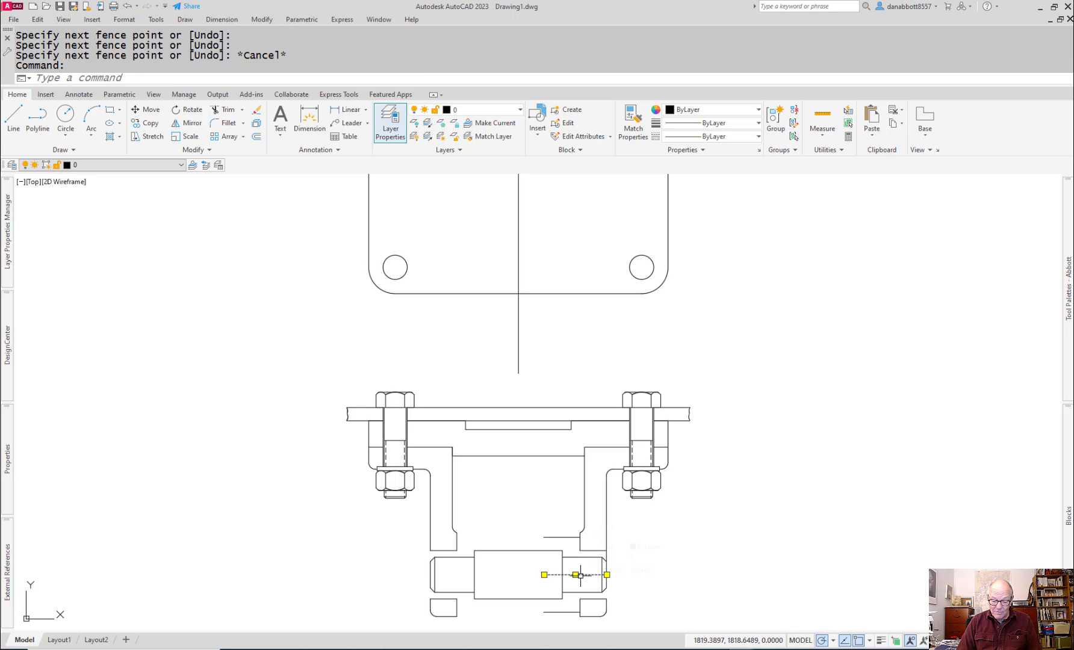
pyautogui.press('Delete')
pyautogui.write('ex')
pyautogui.press('Return')
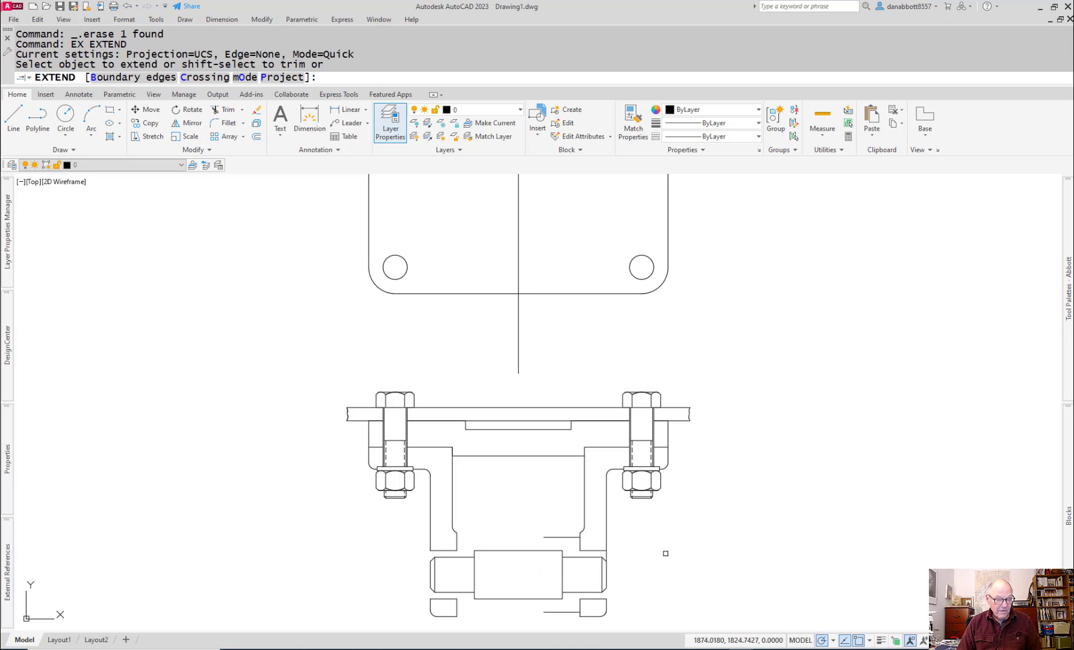
pyautogui.click(608, 554)
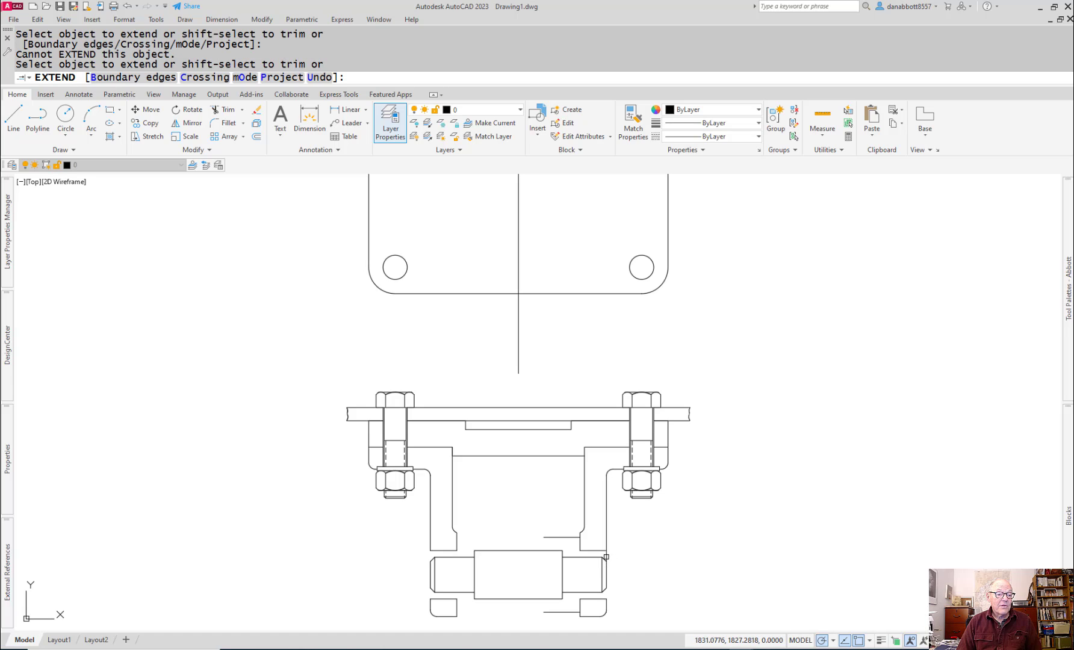
pyautogui.click(607, 555)
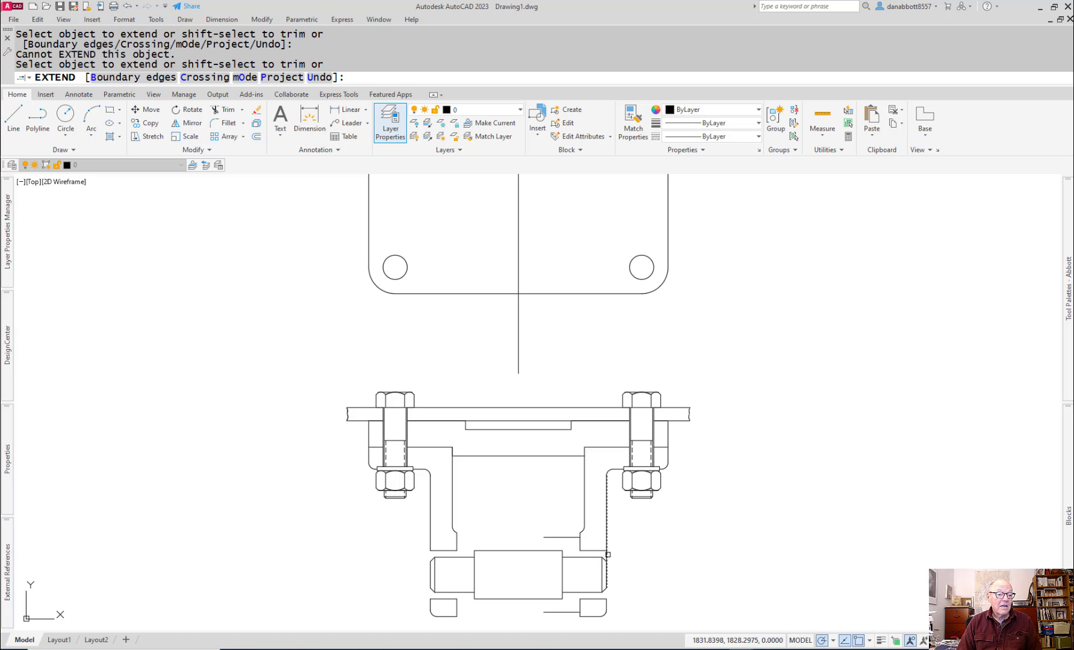
pyautogui.press('Escape')
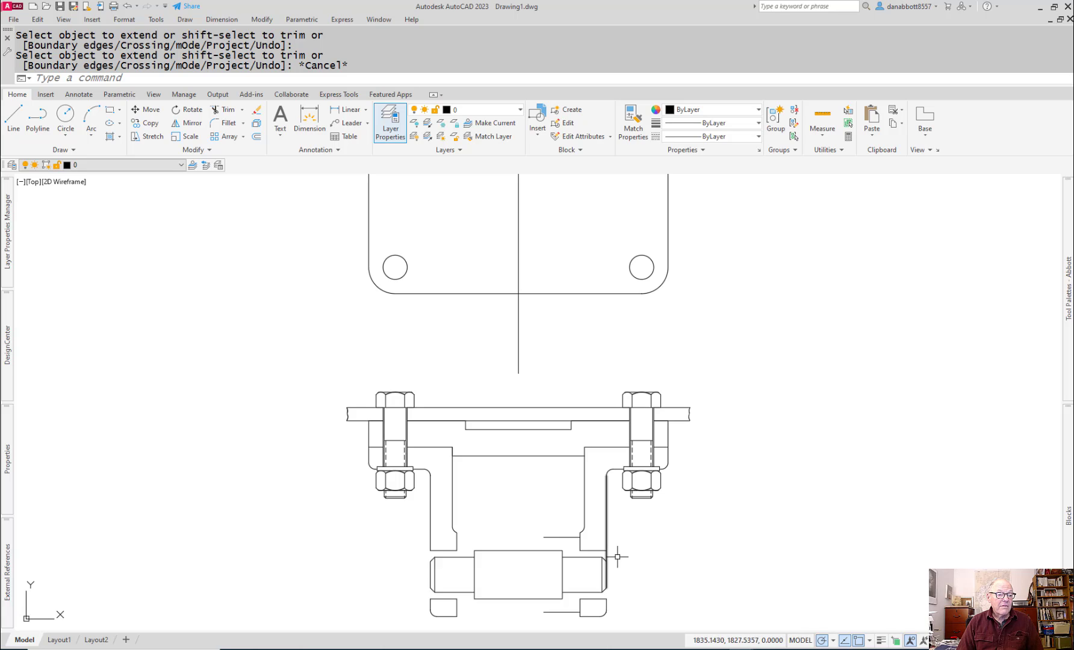
pyautogui.click(606, 558)
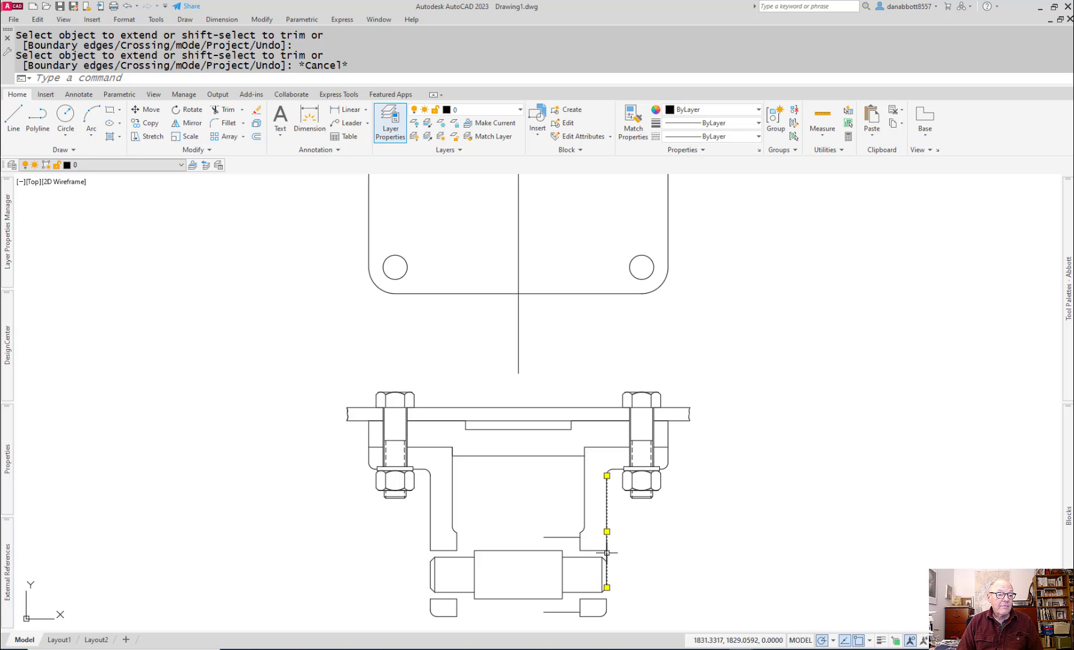
pyautogui.click(606, 588)
pyautogui.press('Escape')
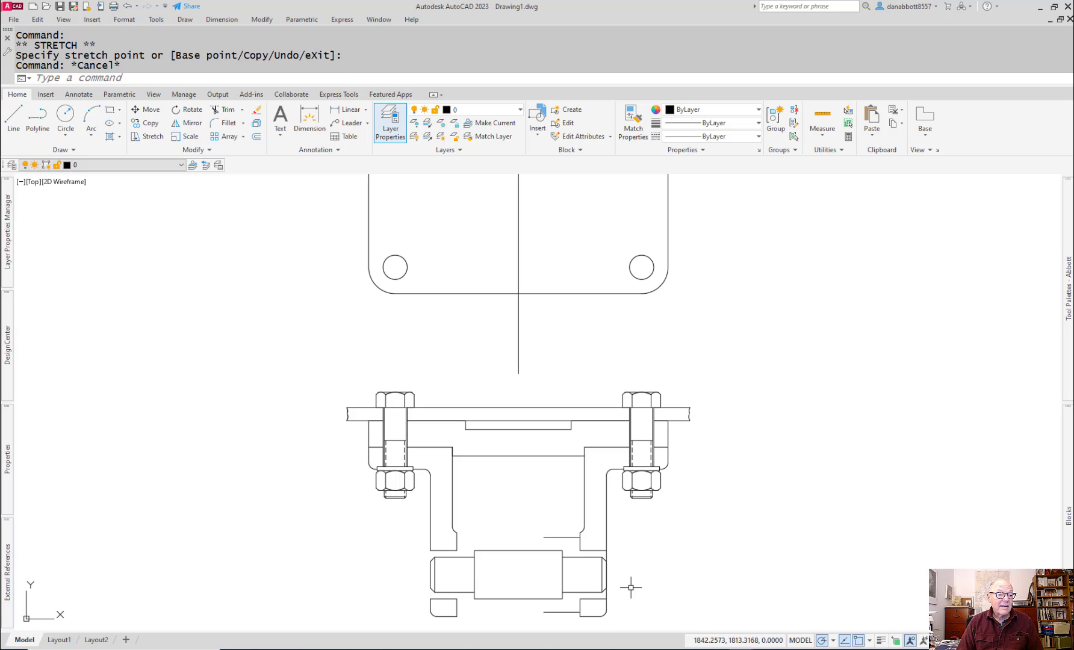
# Step: Check the PT 5 bushing dimensions in the 11-ASSEMBLY (1).pdf reference drawing and return to AutoCAD
pyautogui.scroll(4, 581, 581)
pyautogui.scroll(-1, 648, 537)
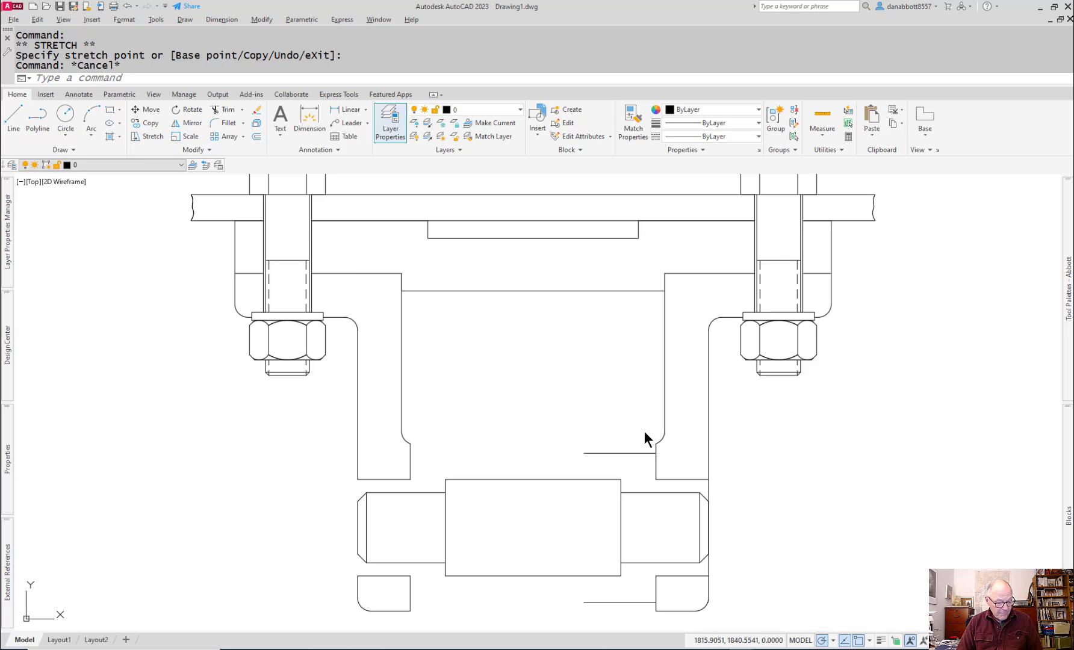
pyautogui.hotkey('alt', 'Tab')
pyautogui.hotkey('alt', 'Tab')
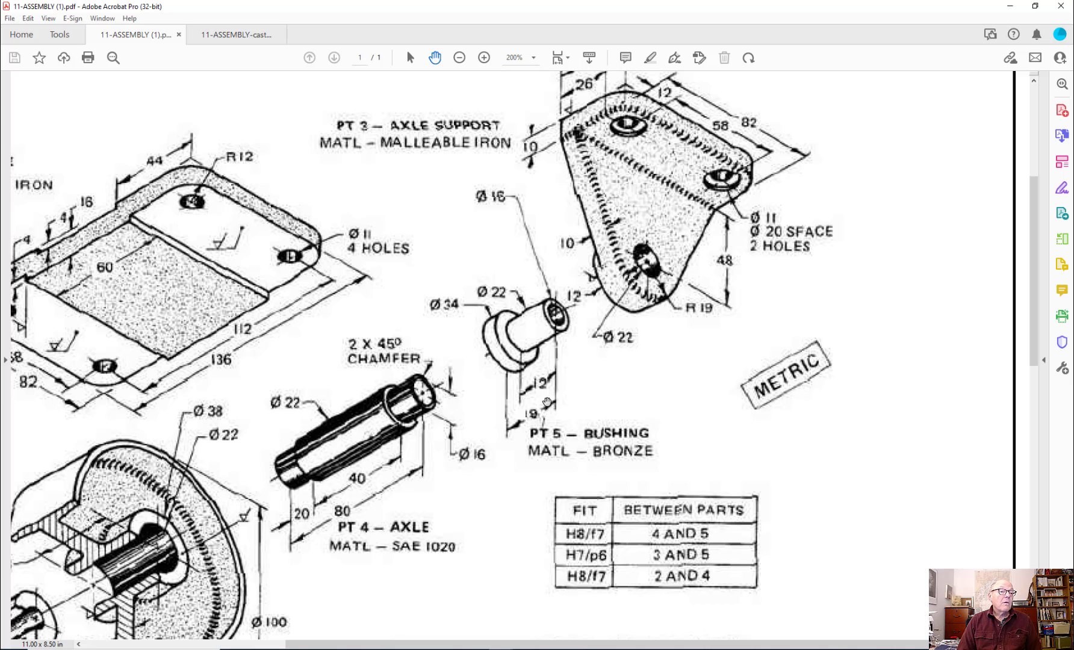
pyautogui.hotkey('alt', 'Tab')
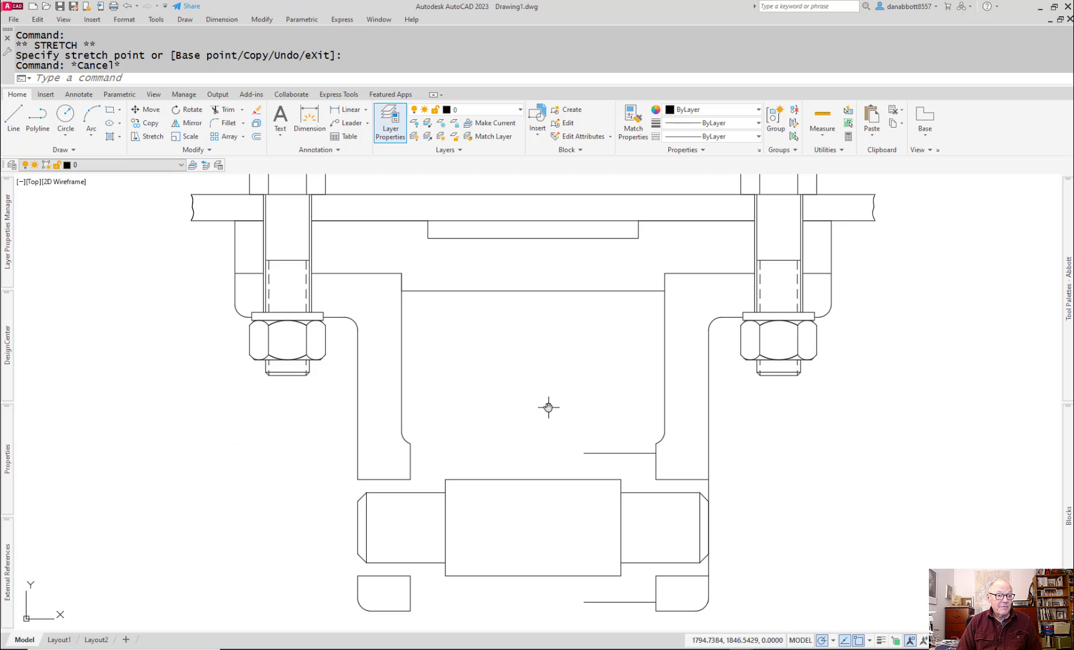
# Step: Offset the right support's inner vertical edges, above and below the axle, 7 mm toward the centre
pyautogui.write('o')
pyautogui.press('Return')
pyautogui.write('7')
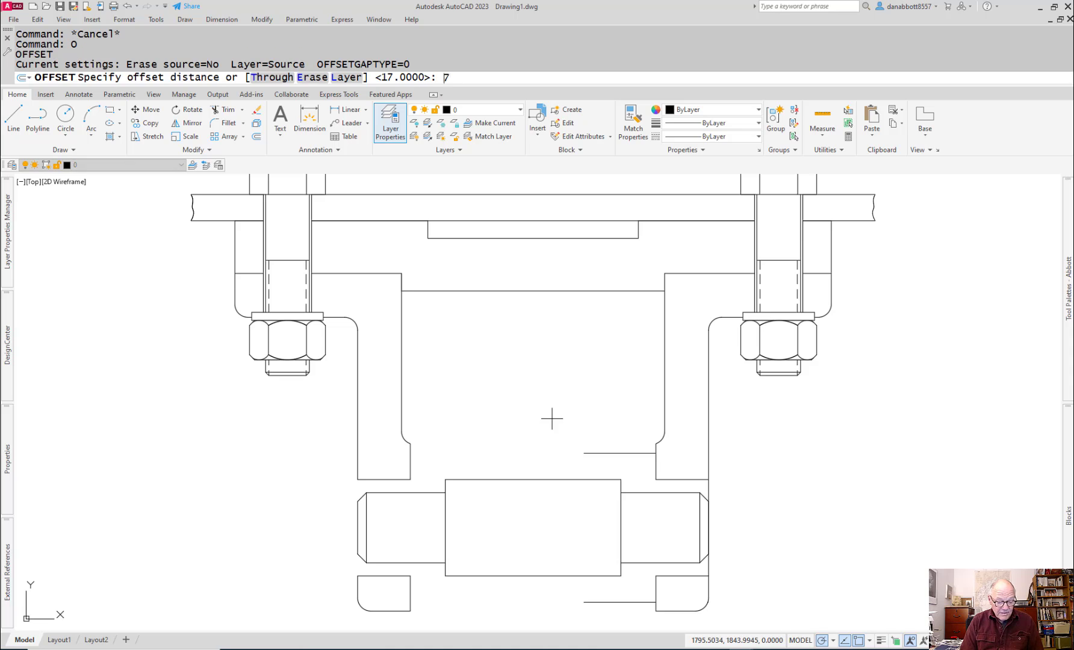
pyautogui.press('Return')
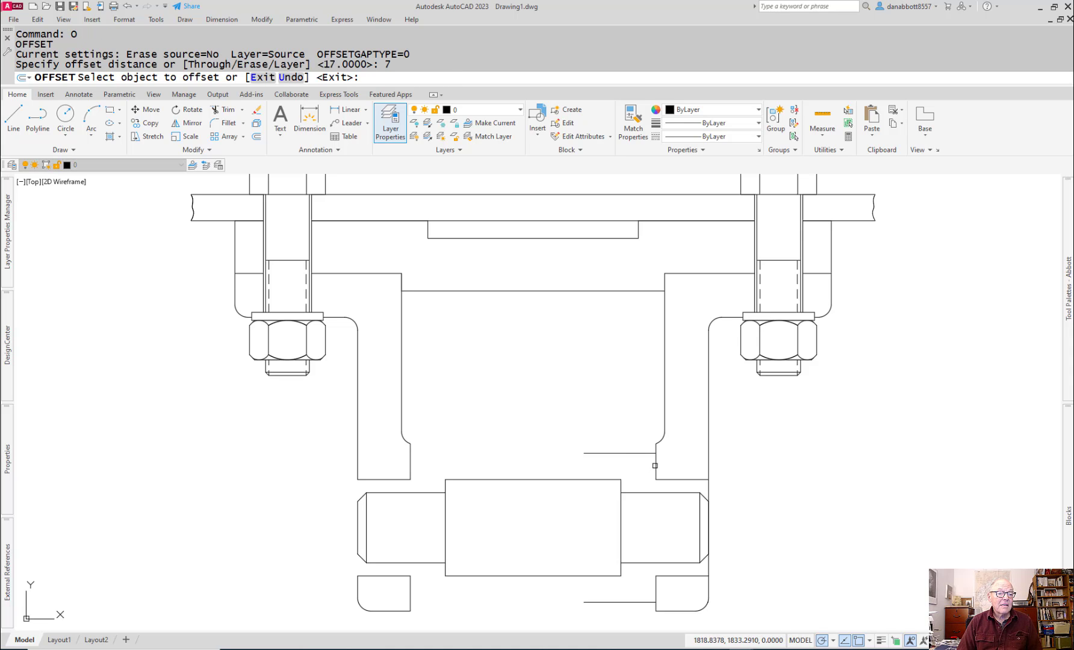
pyautogui.click(661, 465)
pyautogui.click(655, 467)
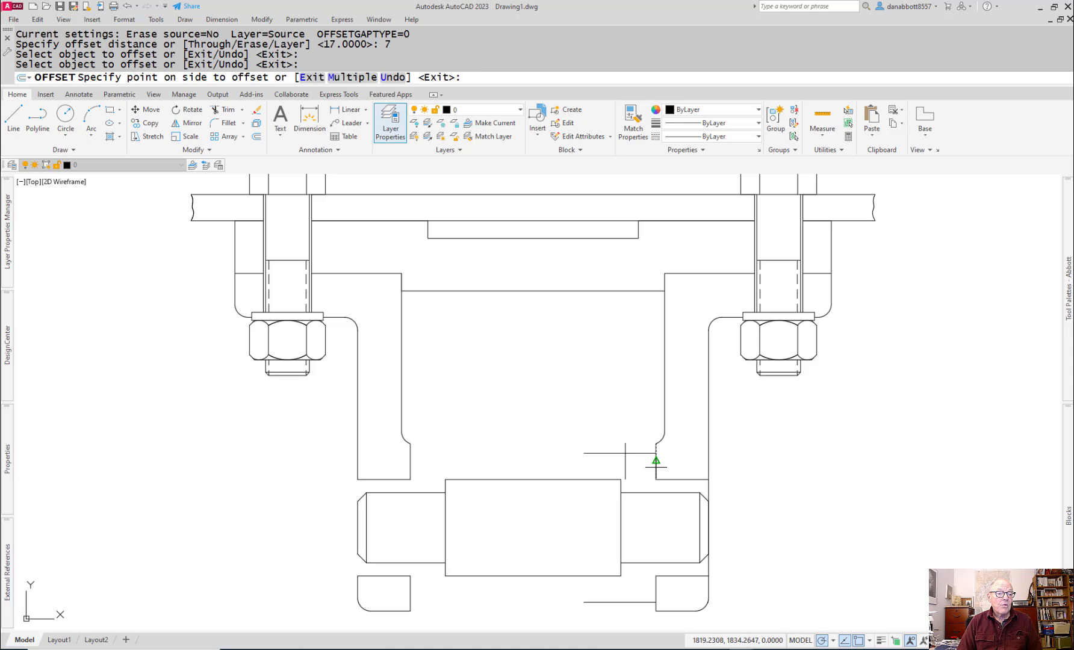
pyautogui.click(633, 466)
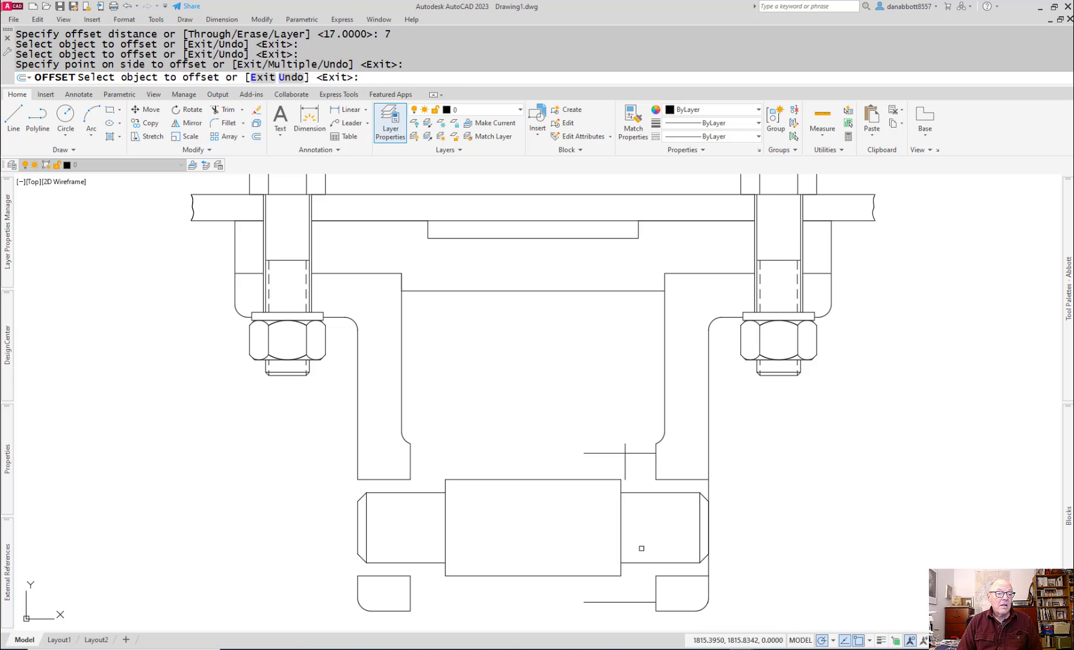
pyautogui.click(656, 588)
pyautogui.click(627, 587)
pyautogui.press('Escape')
# Step: Fillet the bushing's upper and lower horizontal lines with the offset vertical lines to form two sharp corners
pyautogui.write('f')
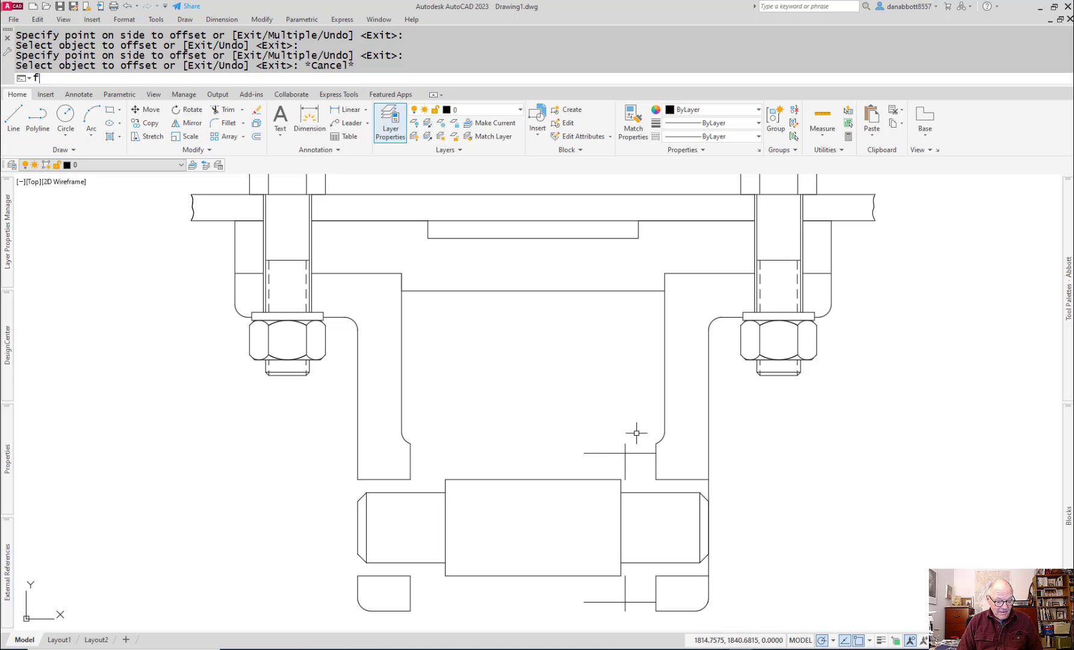
pyautogui.press('Return')
pyautogui.click(634, 454)
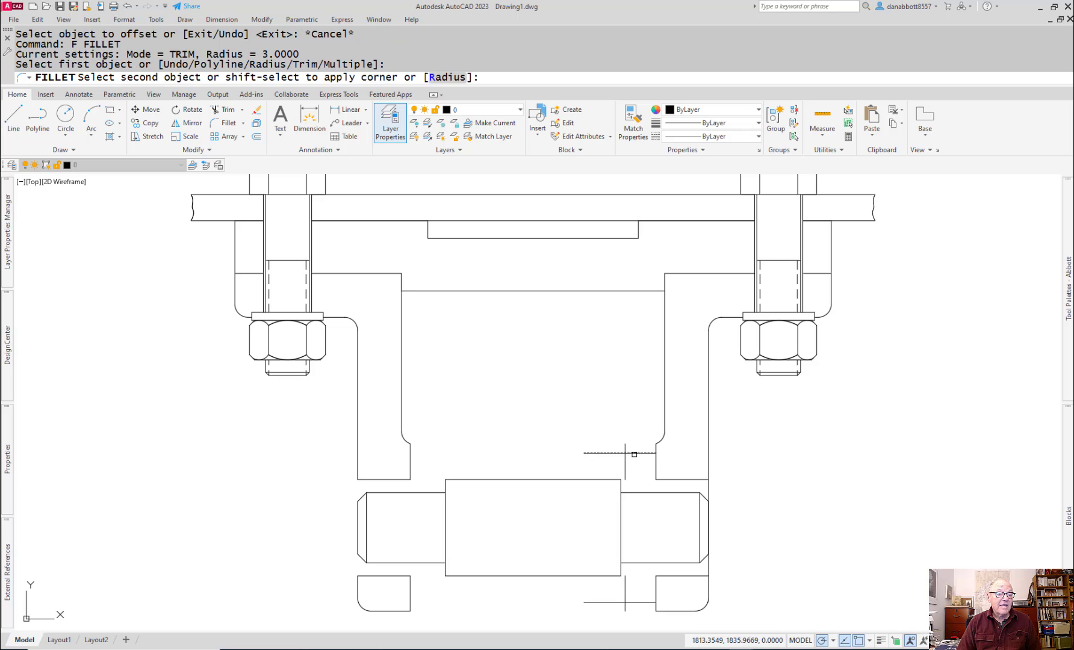
pyautogui.click(625, 463)
pyautogui.press('Return')
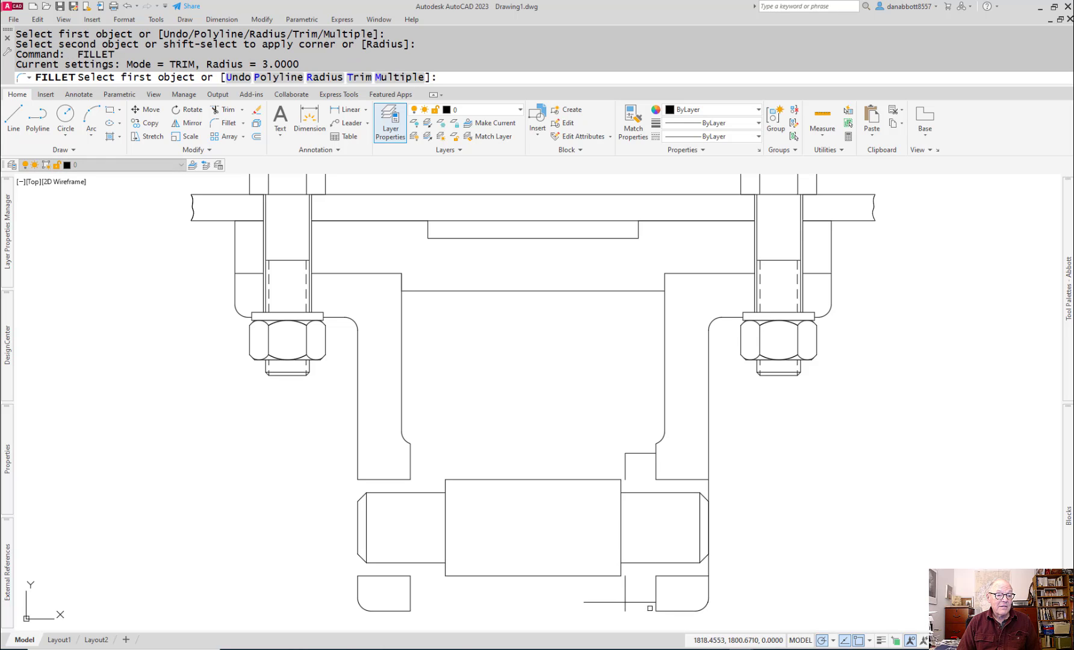
pyautogui.click(643, 600)
pyautogui.click(626, 594)
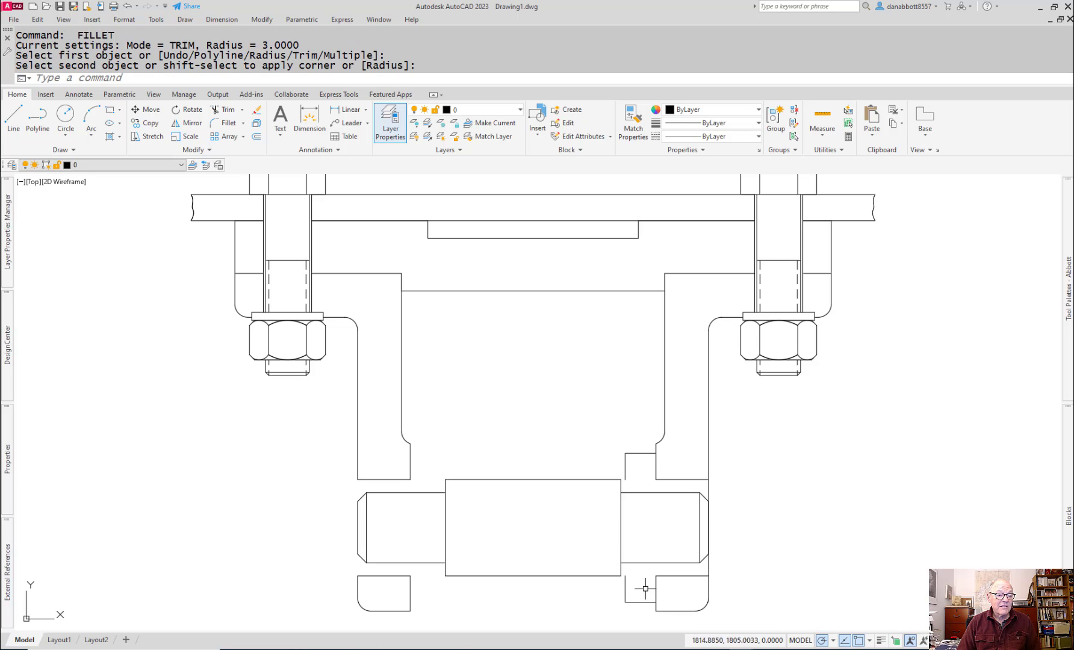
pyautogui.press('Escape')
# Step: Extend both inner vertical lines of the right bushing to the axle's upper and lower edges
pyautogui.write('ex')
pyautogui.press('Return')
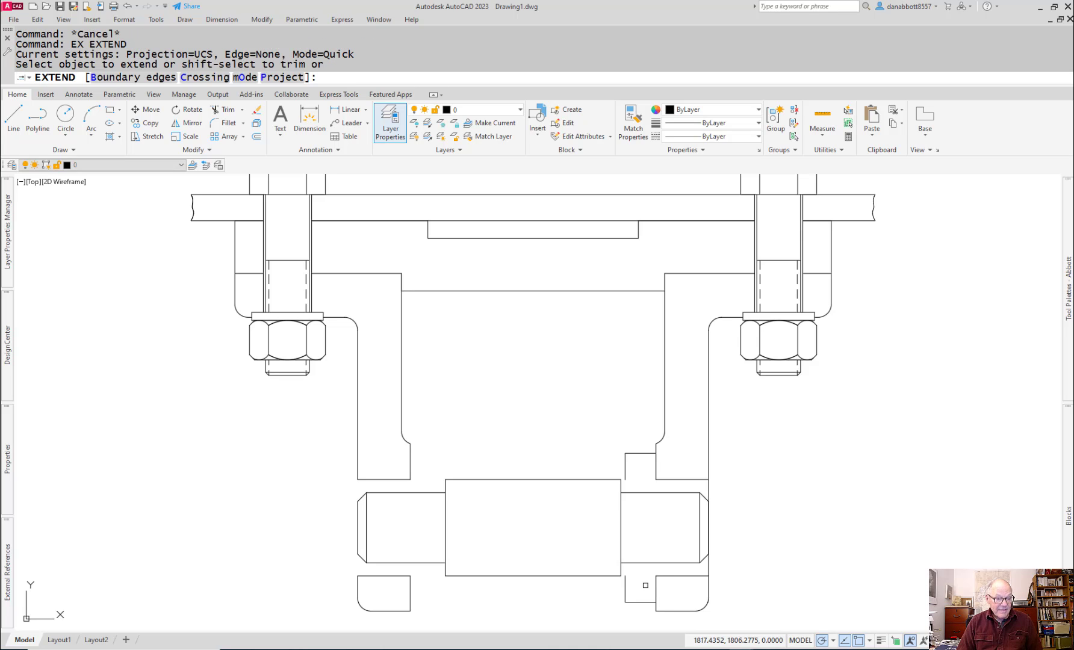
pyautogui.click(627, 585)
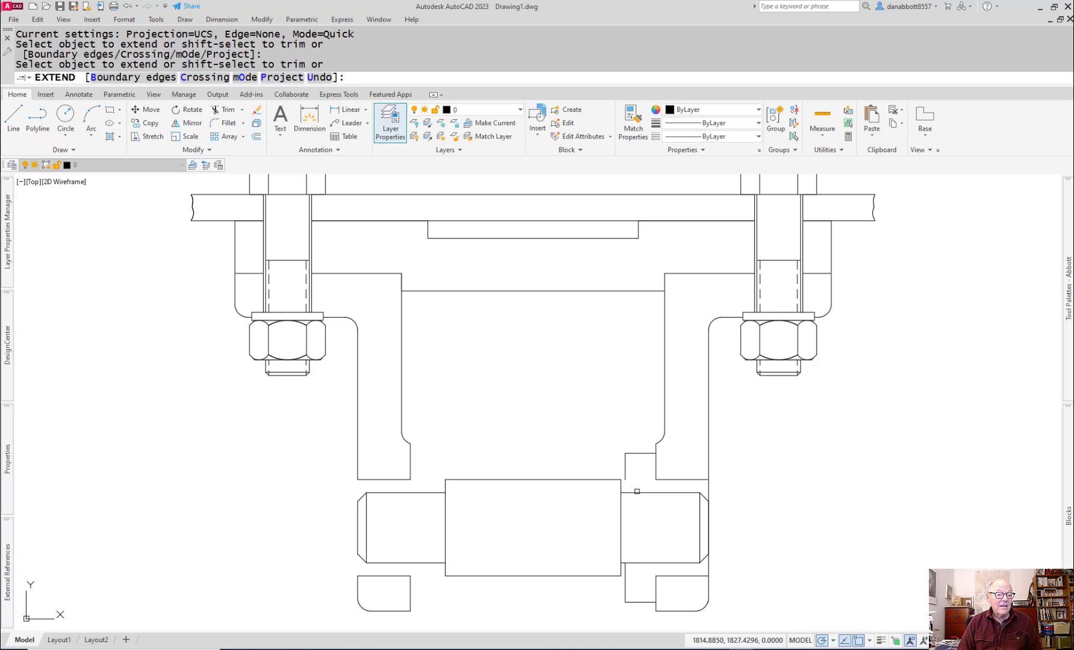
pyautogui.click(637, 492)
pyautogui.click(624, 472)
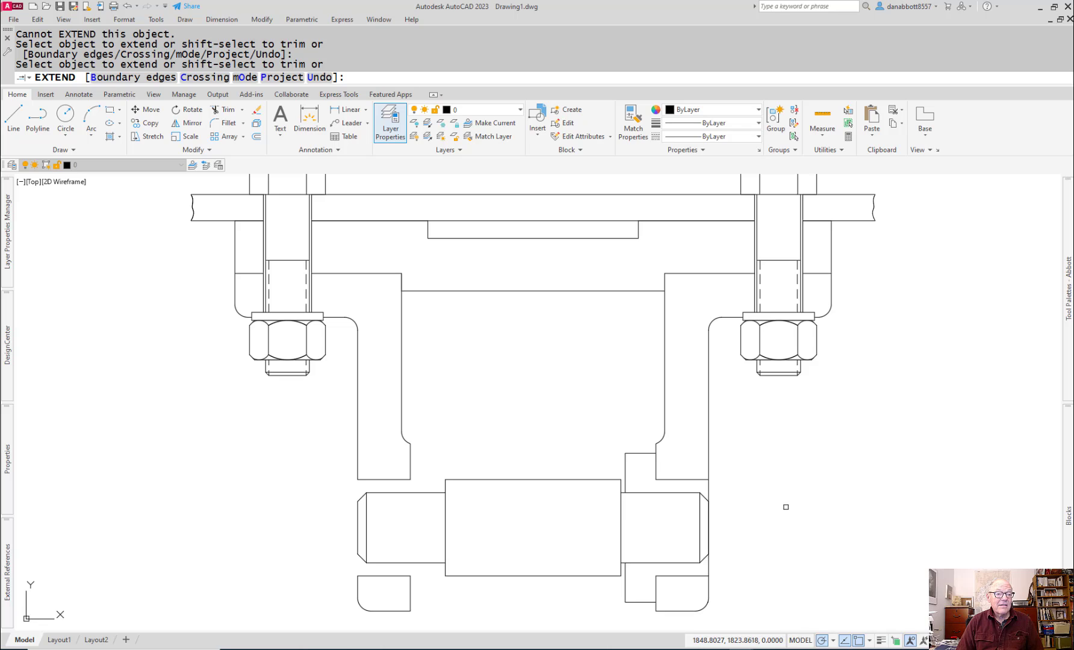
pyautogui.press('Escape')
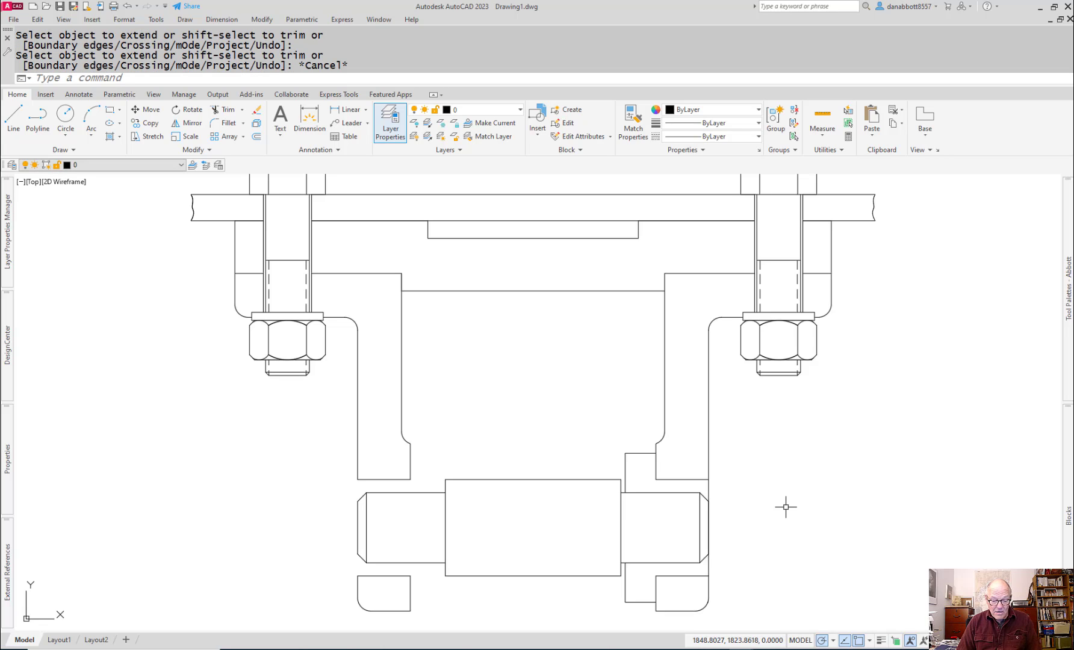
pyautogui.press('Escape')
pyautogui.write('ex')
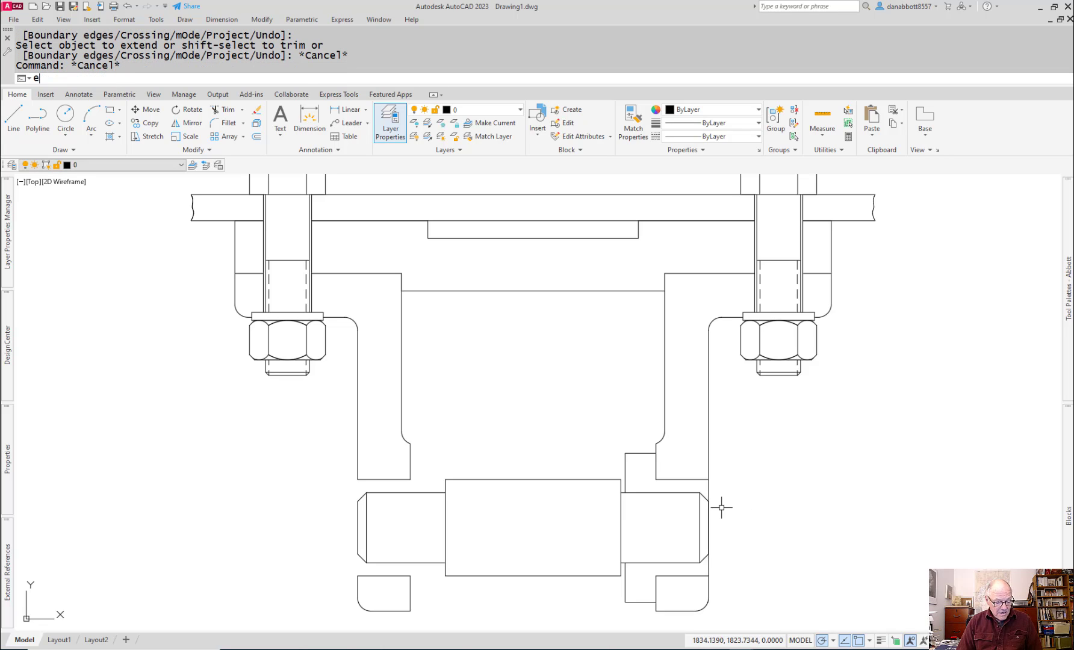
pyautogui.press('Return')
pyautogui.click(659, 494)
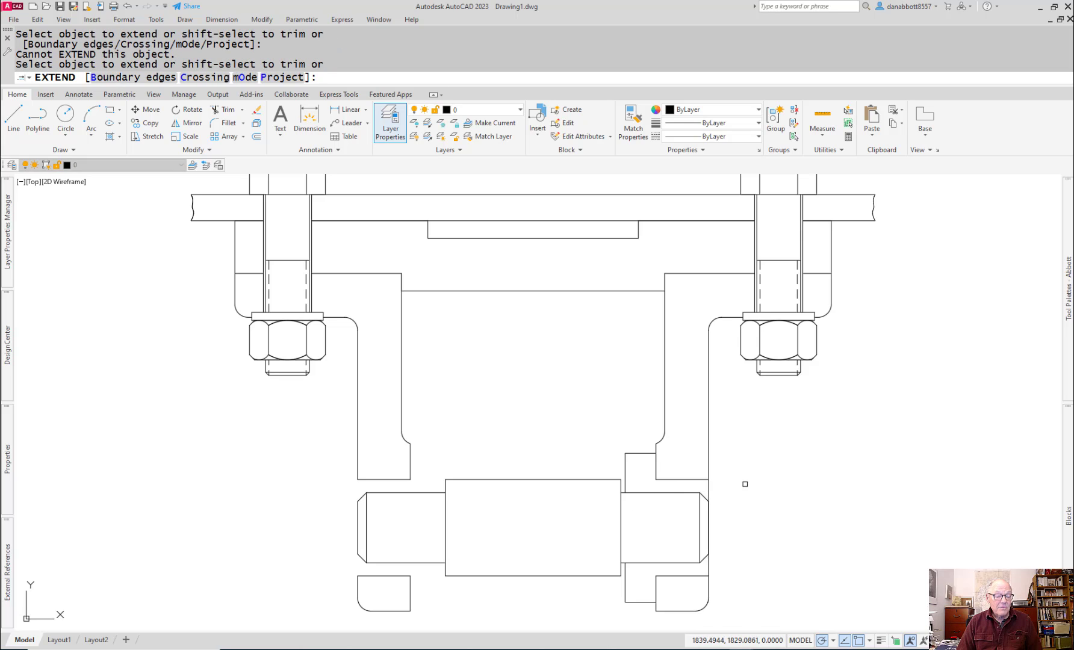
pyautogui.press('Escape')
pyautogui.write('lk')
pyautogui.press('Return')
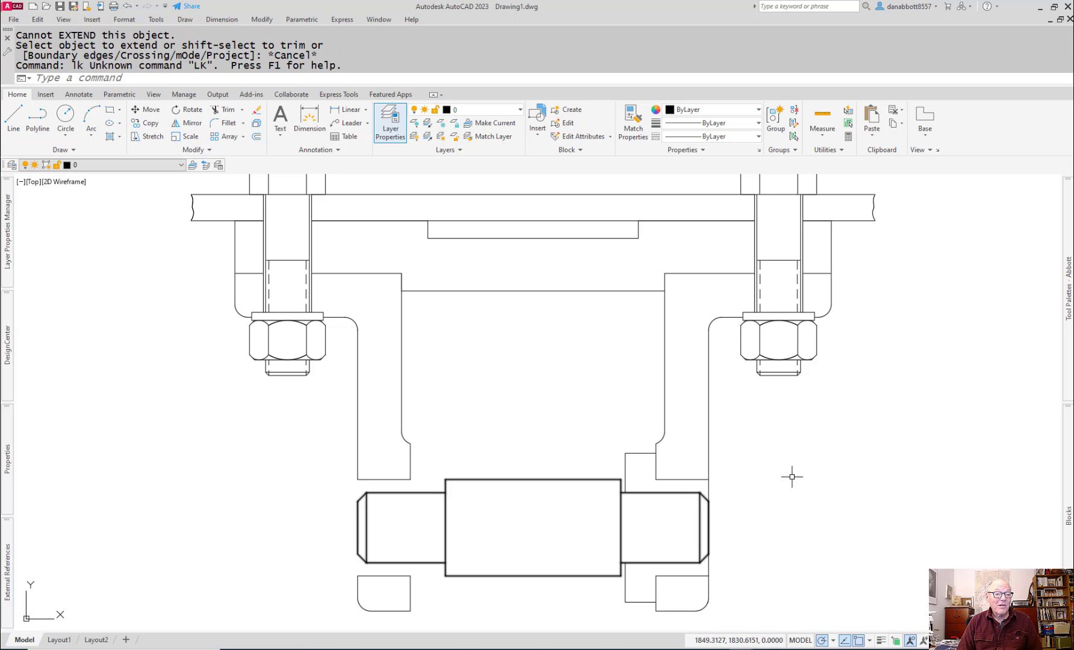
pyautogui.press('Escape')
# Step: Draw two short horizontal lines from the axle's upper and lower right chamfer corners to the right support's outer edge
pyautogui.write('l')
pyautogui.press('Return')
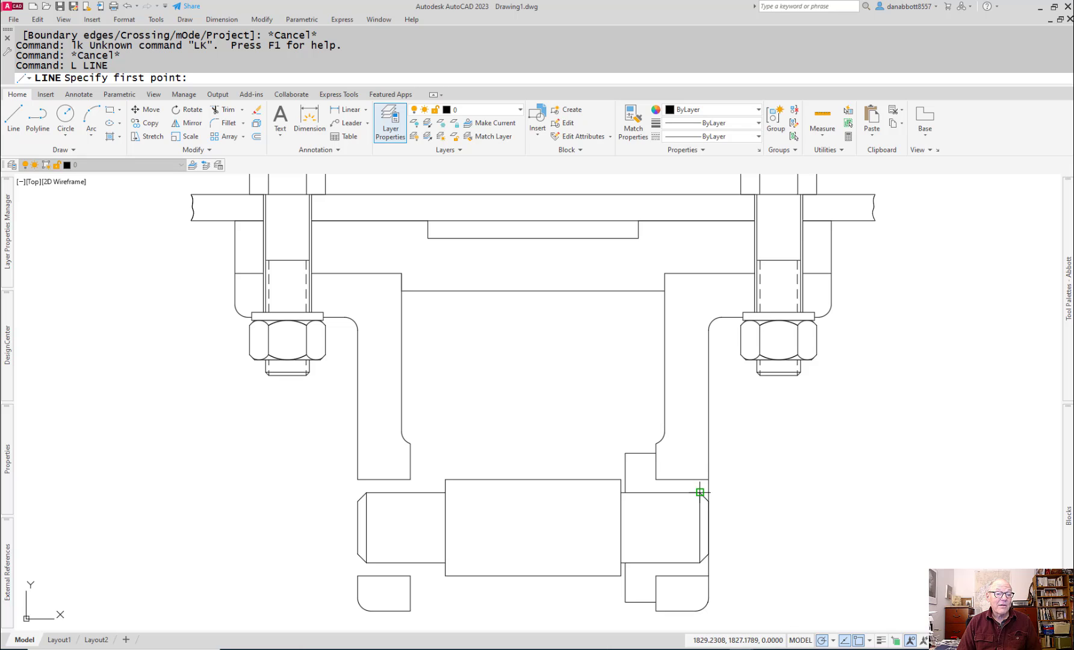
pyautogui.click(700, 492)
pyautogui.click(708, 492)
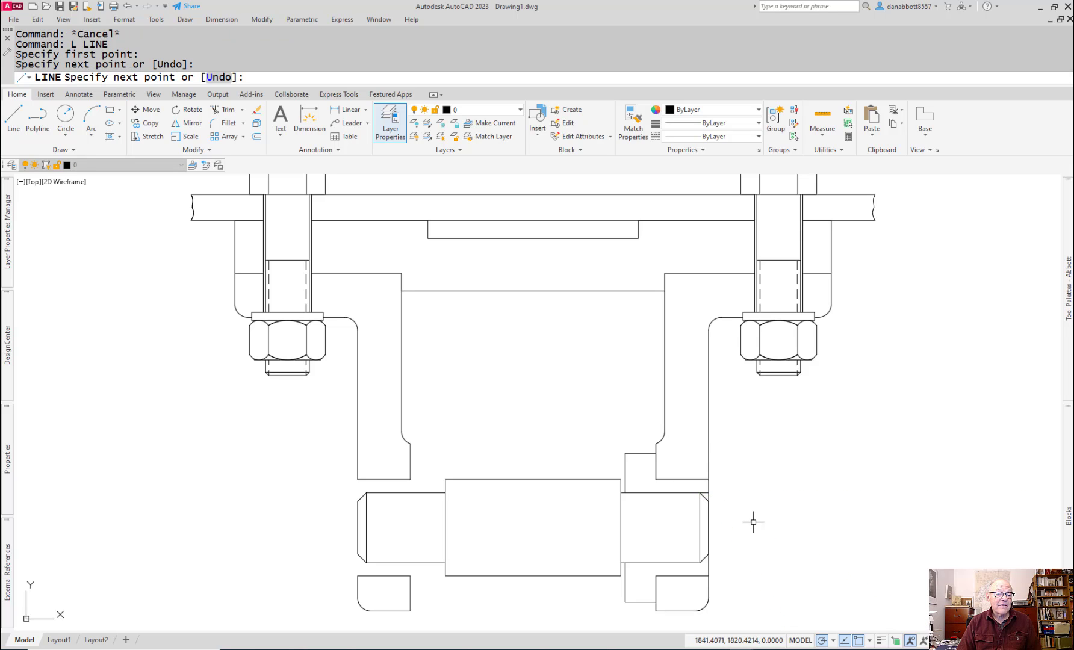
pyautogui.press('Return')
pyautogui.press('Return')
pyautogui.click(708, 563)
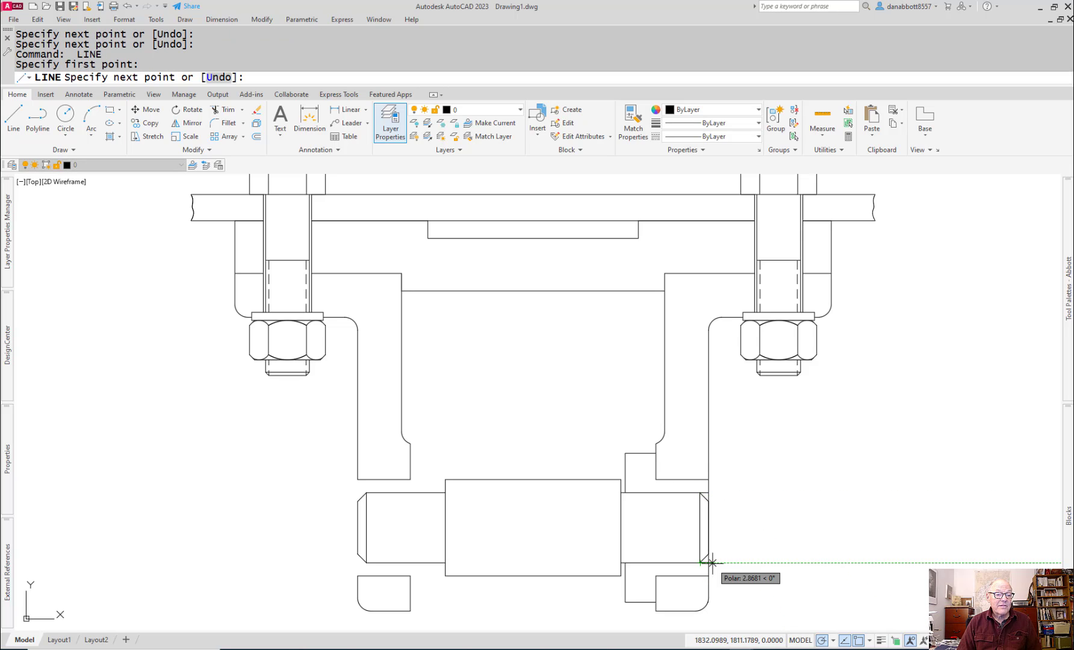
pyautogui.press('Escape')
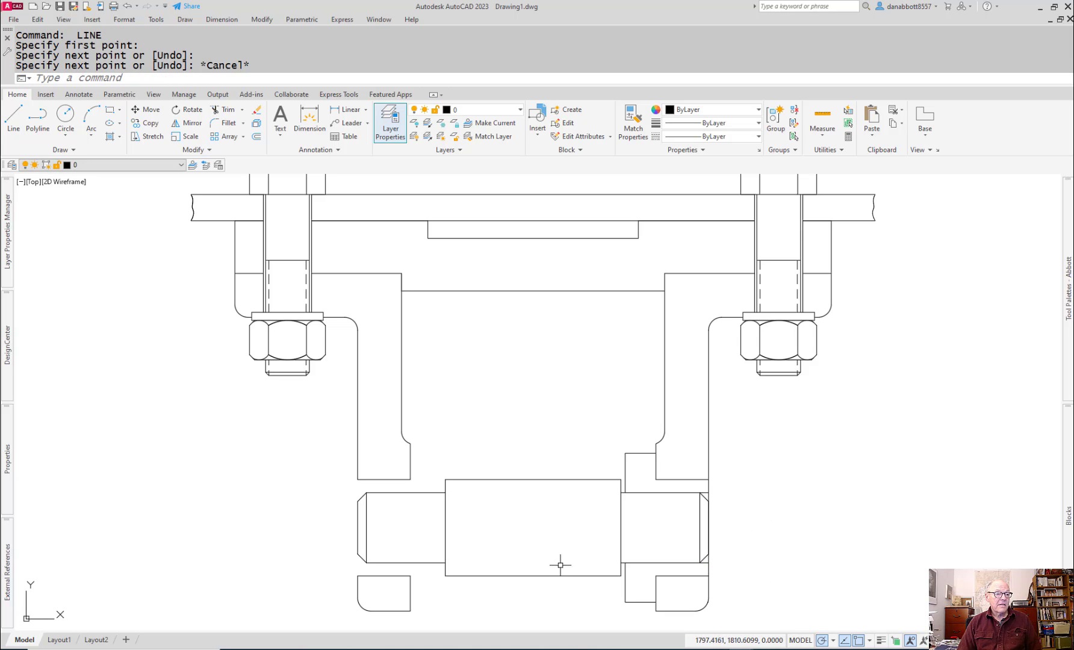
# Step: Mirror the right bushing lines about the vertical centreline through the axle's midpoint, keeping the source objects
pyautogui.write('MI')
pyautogui.press('Return')
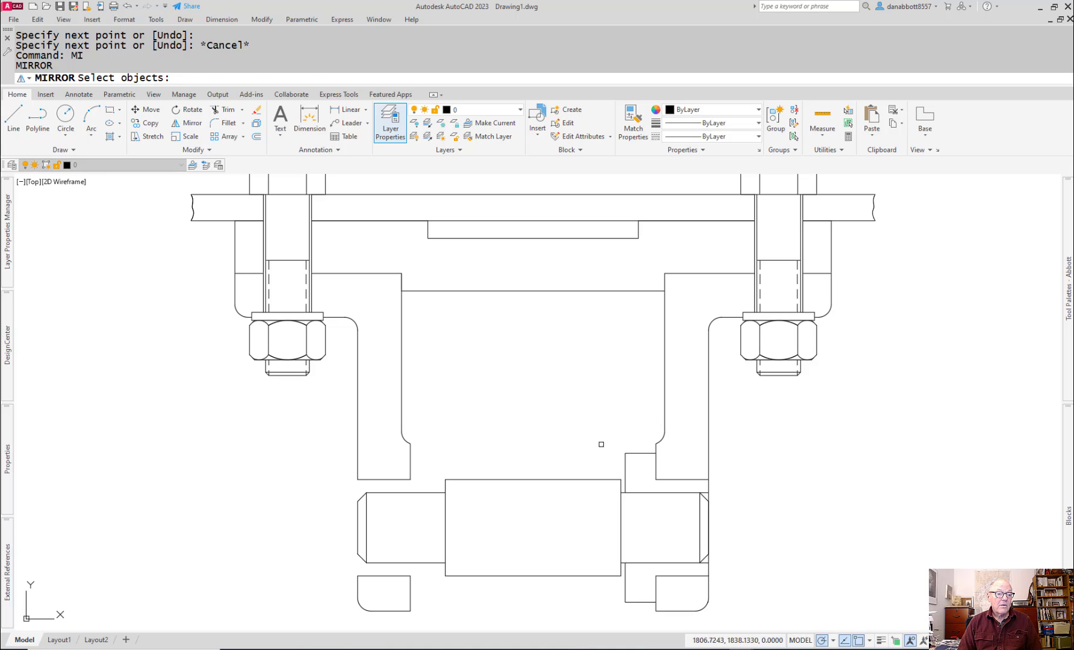
pyautogui.click(599, 448)
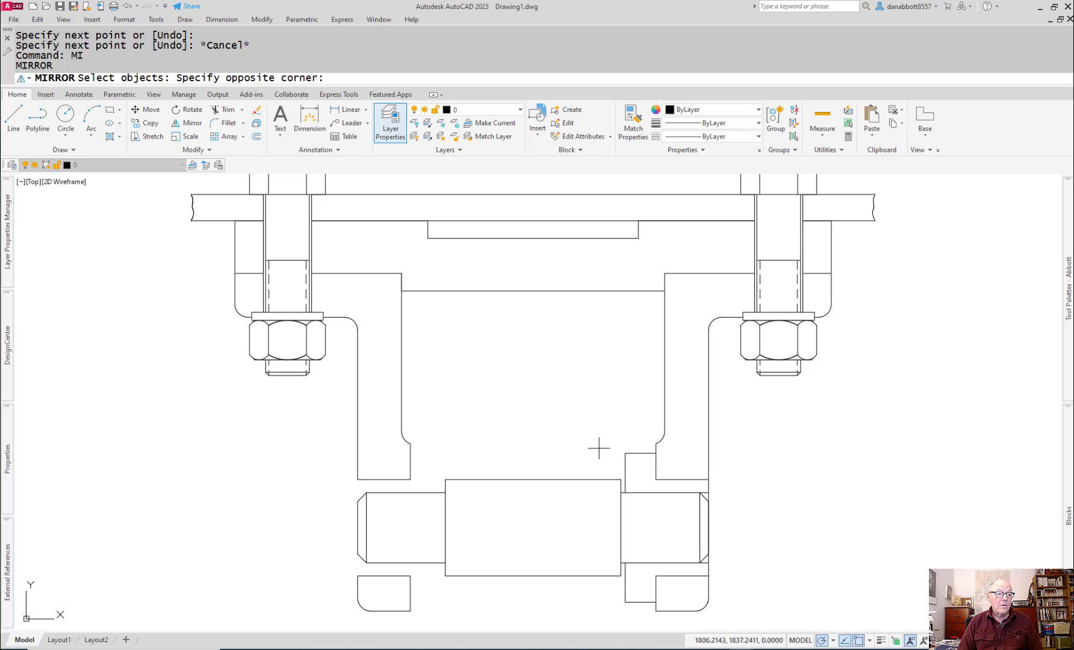
pyautogui.click(726, 606)
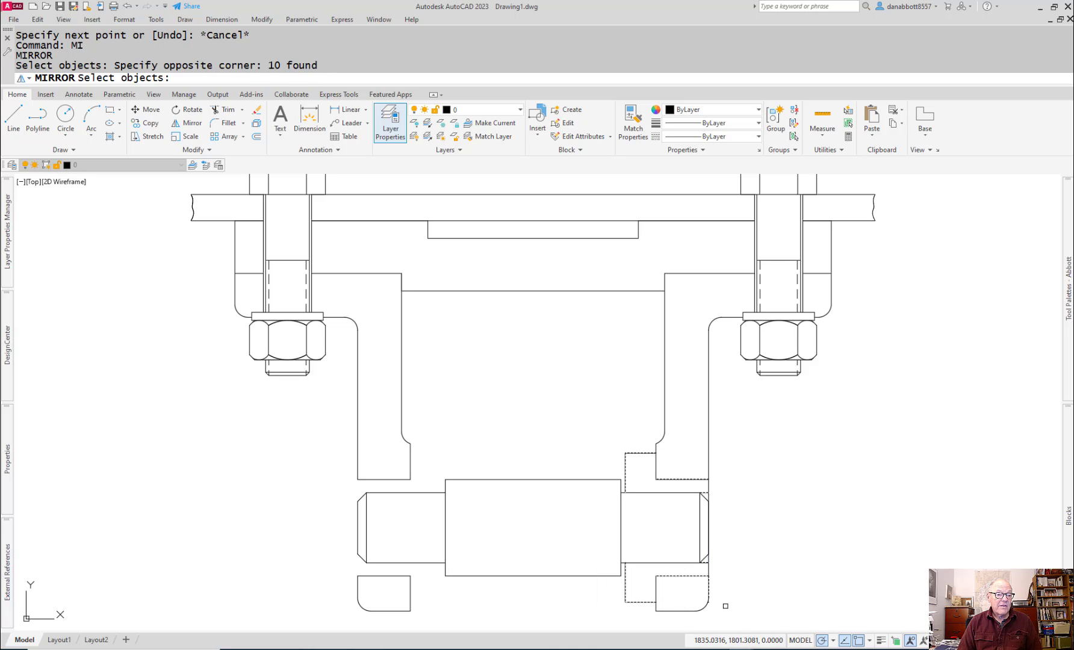
pyautogui.press('Return')
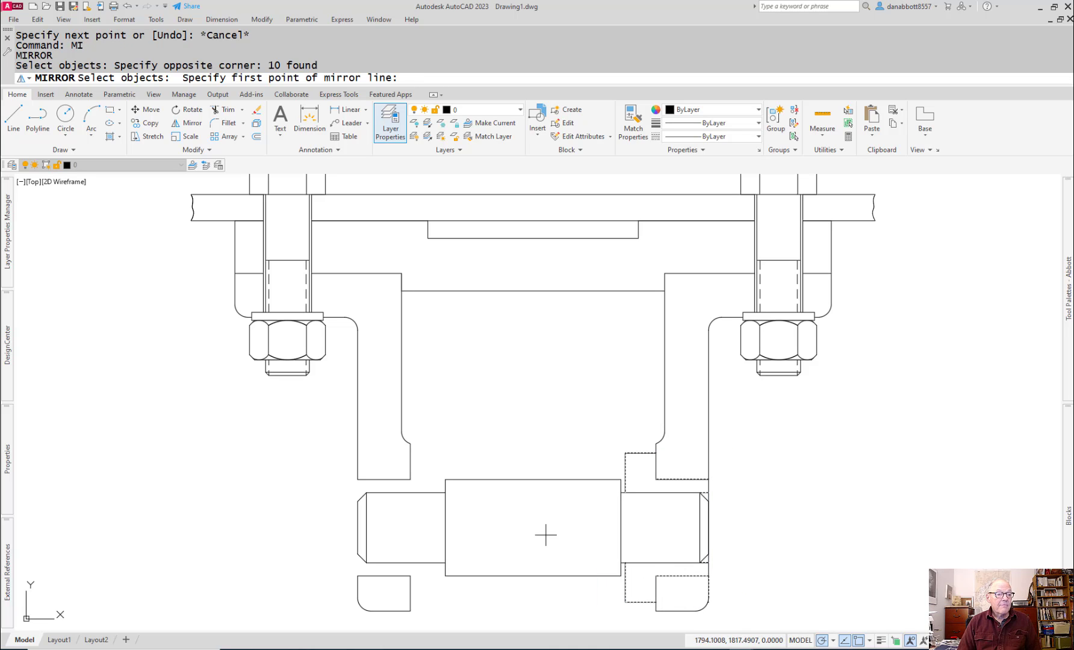
pyautogui.click(533, 479)
pyautogui.click(533, 516)
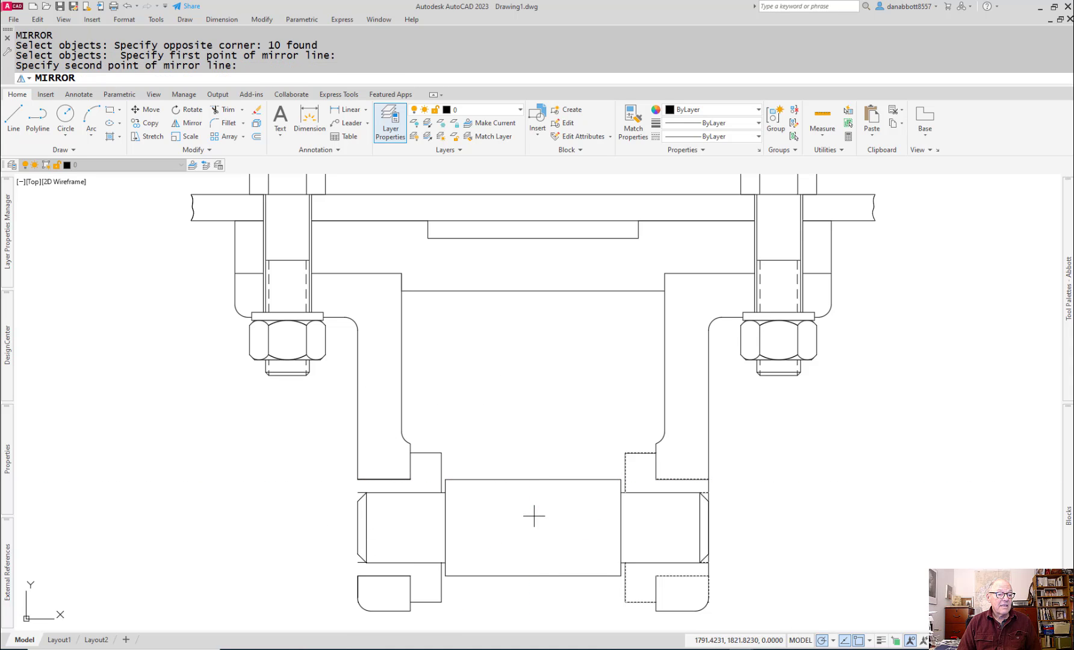
pyautogui.press('Return')
pyautogui.press('Escape')
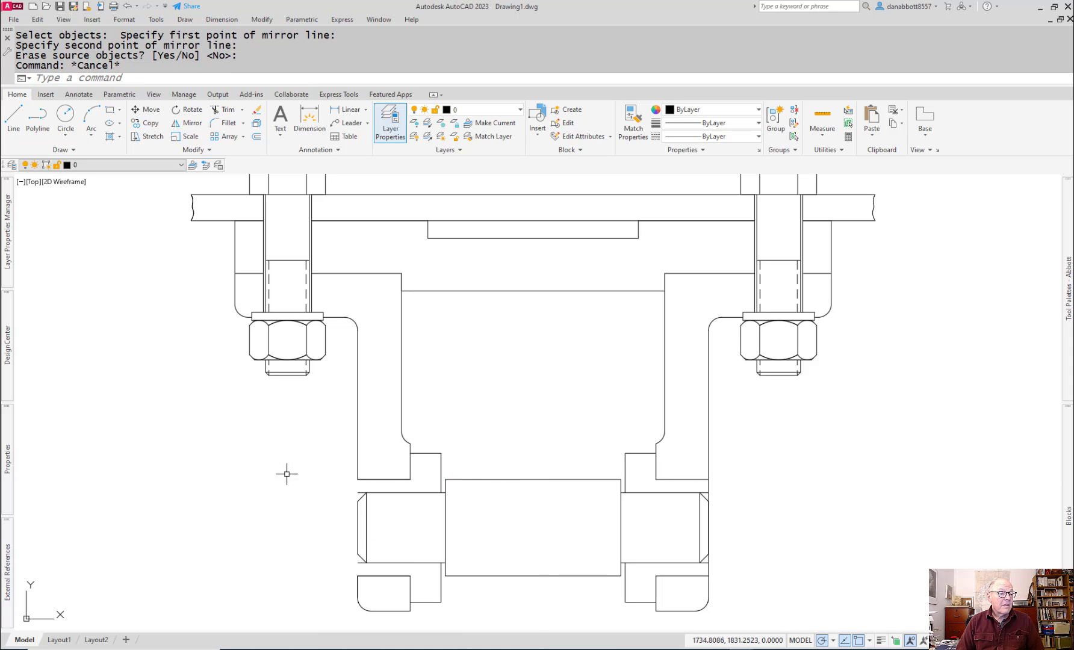
# Step: Stretch the lower end of the left support's outer vertical edge down to the top of its section below the axle
pyautogui.scroll(4, 319, 472)
pyautogui.moveTo(326, 477); pyautogui.dragTo(391, 303, button='middle')
pyautogui.scroll(-2, 391, 303)
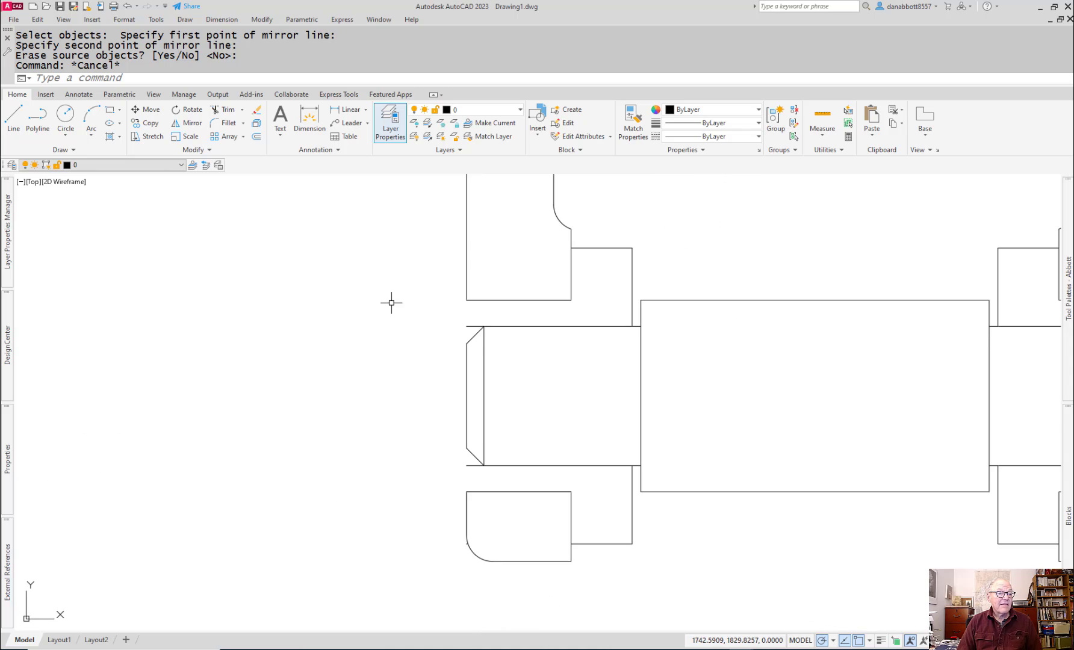
pyautogui.click(464, 280)
pyautogui.click(466, 299)
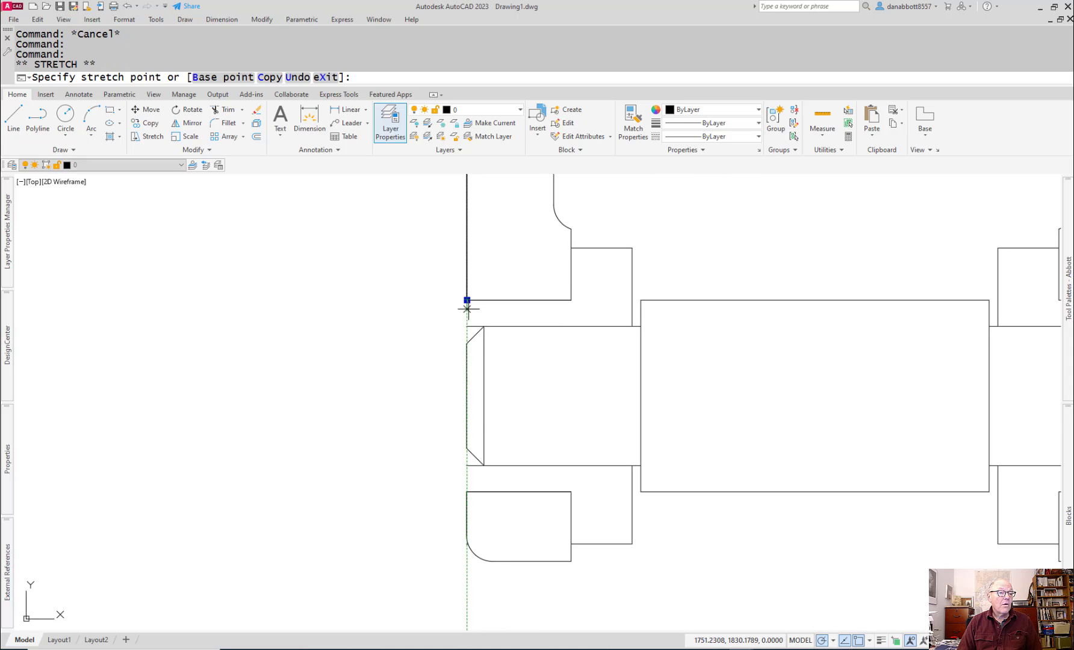
pyautogui.click(476, 494)
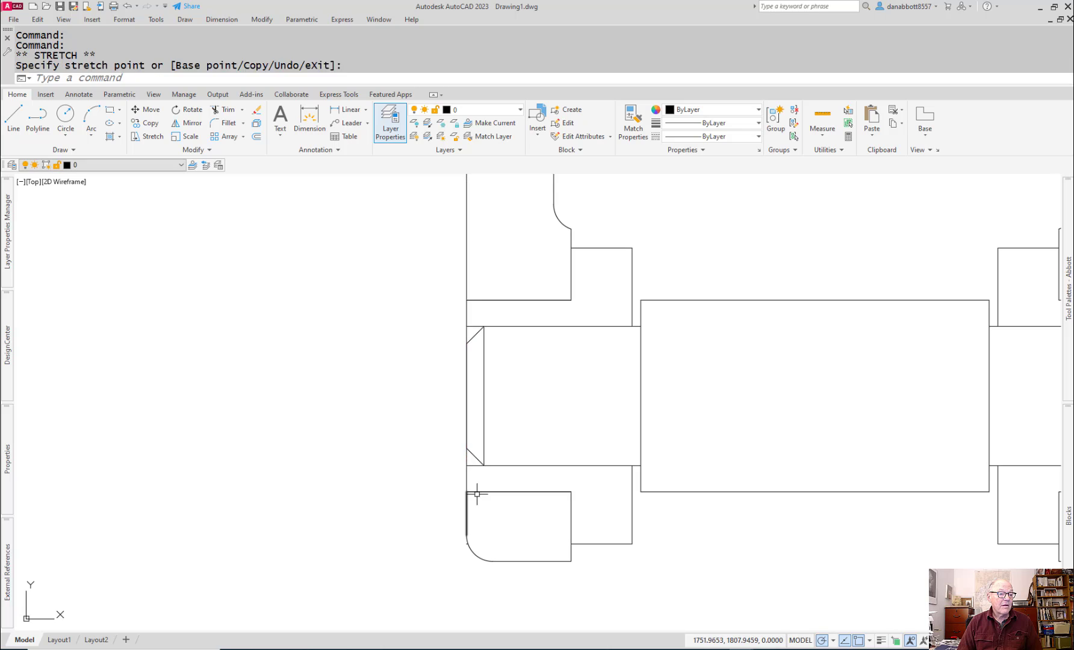
pyautogui.press('Escape')
# Step: Stretch the lower end of the top view's vertical centreline straight down to below the axle supports
pyautogui.scroll(-3, 592, 505)
pyautogui.moveTo(591, 505); pyautogui.dragTo(533, 538, button='middle')
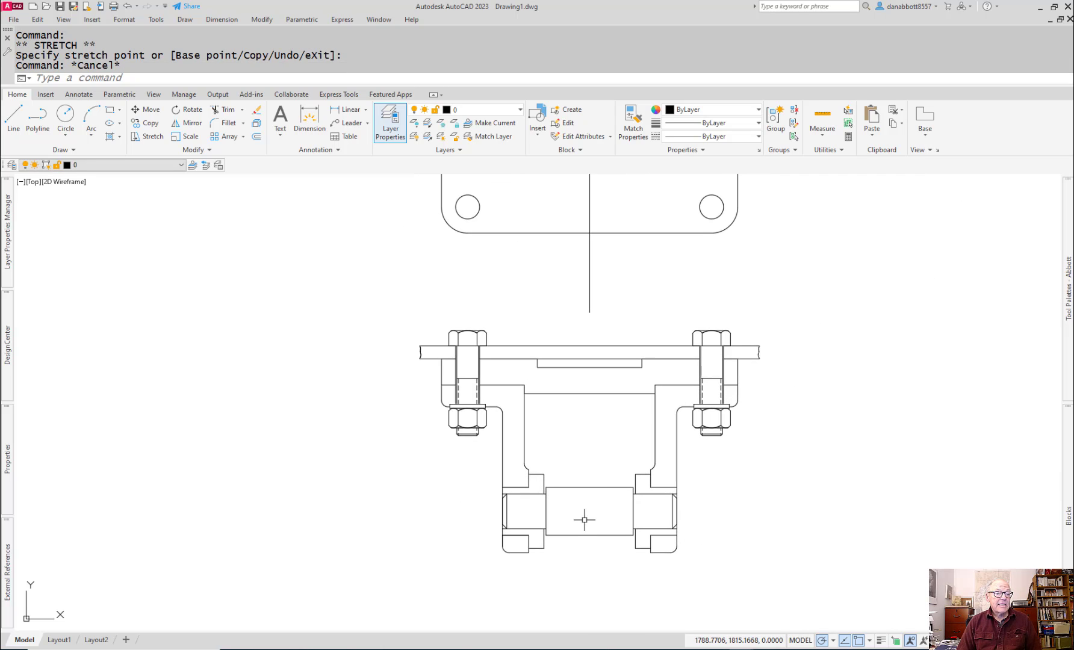
pyautogui.moveTo(604, 483); pyautogui.dragTo(583, 467, button='middle')
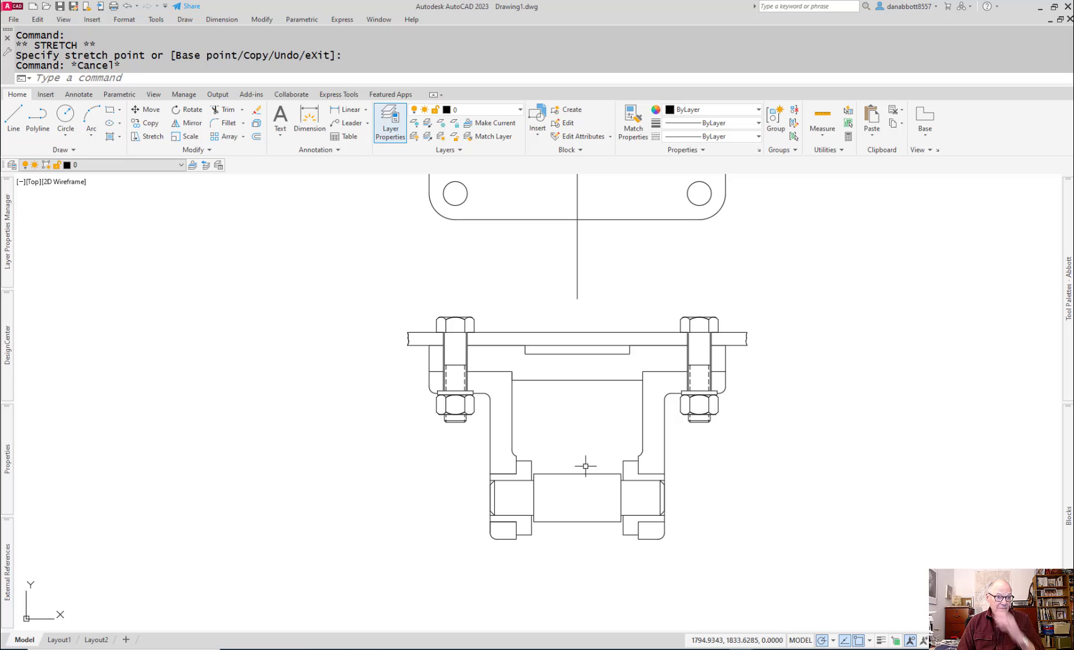
pyautogui.click(578, 288)
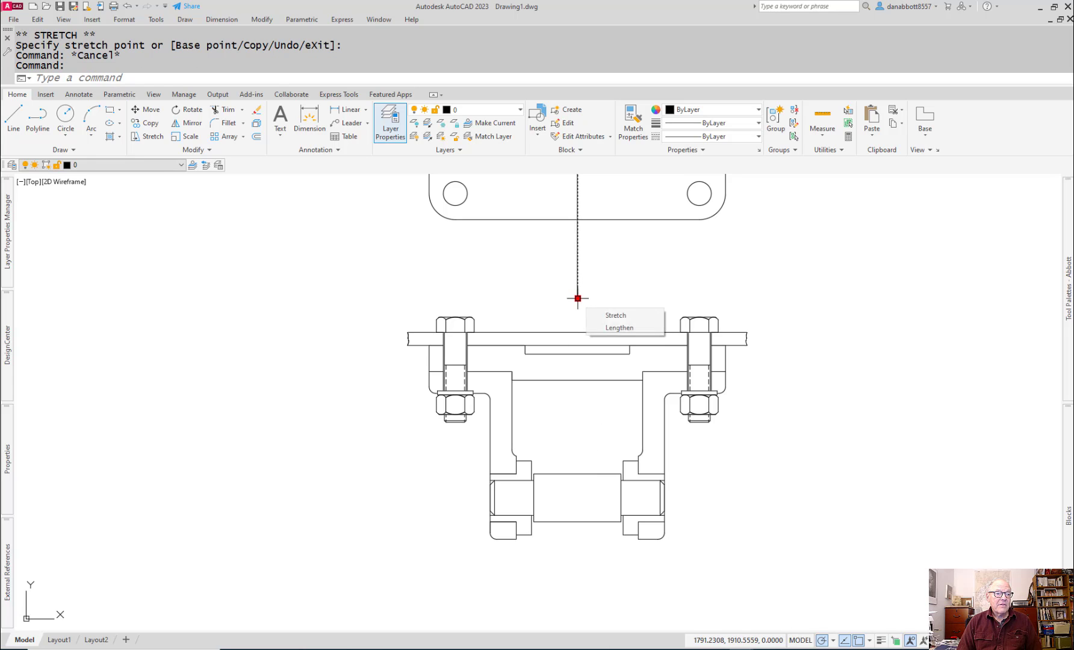
pyautogui.click(577, 296)
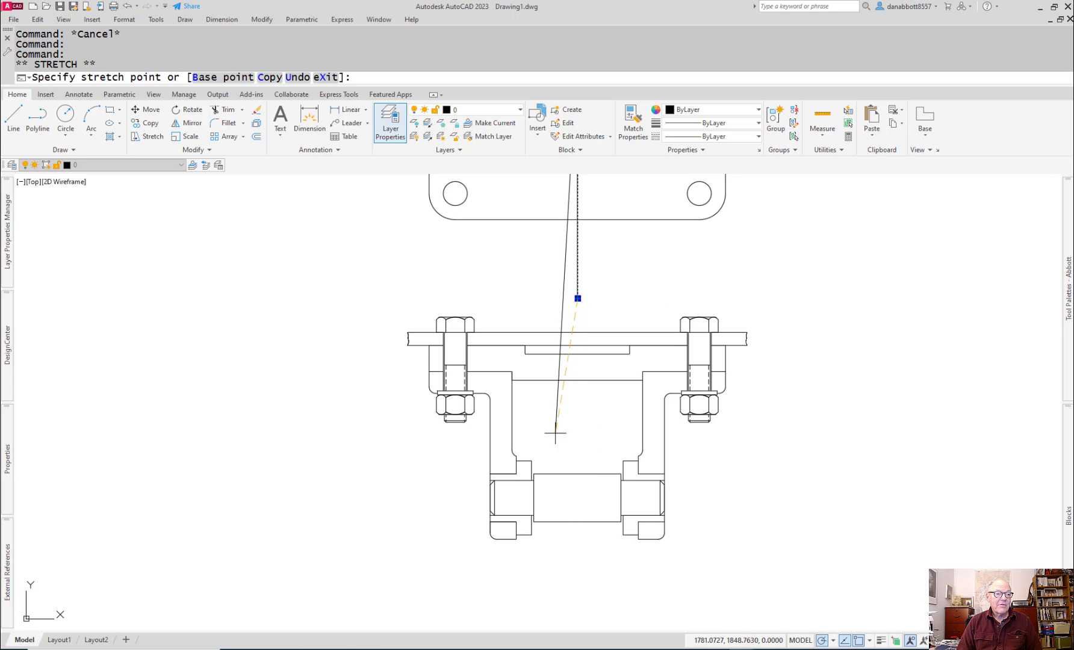
pyautogui.click(577, 583)
pyautogui.press('Escape')
pyautogui.moveTo(599, 515); pyautogui.dragTo(627, 529, button='middle')
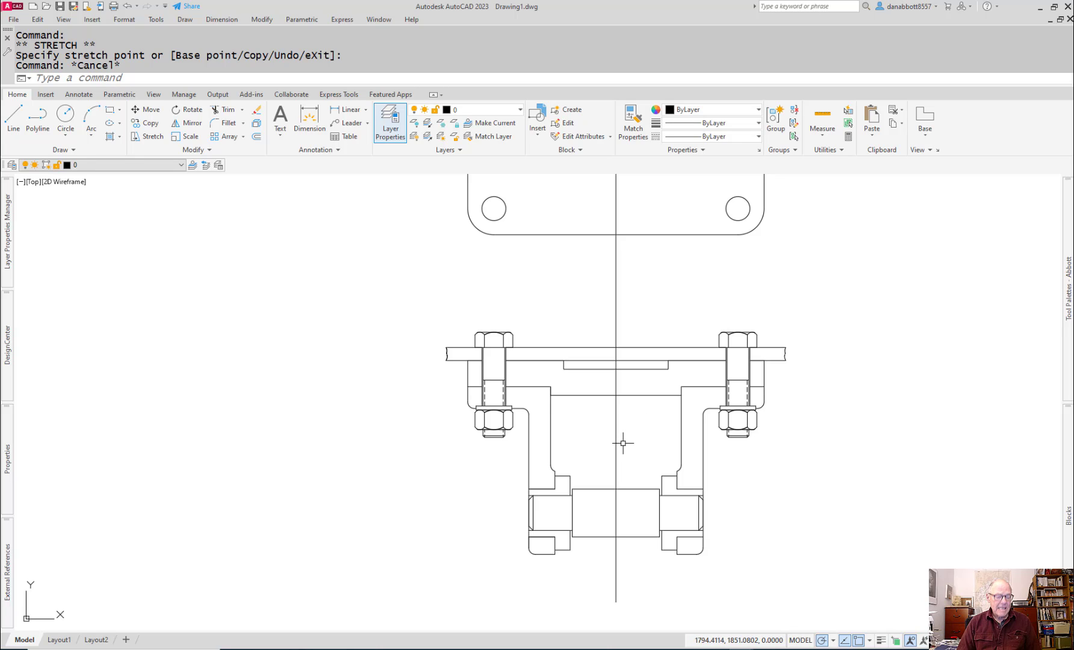
# Step: Draw a horizontal centreline about 102 mm long from the axle's left end through its middle to beyond the right support
pyautogui.write('l')
pyautogui.press('Return')
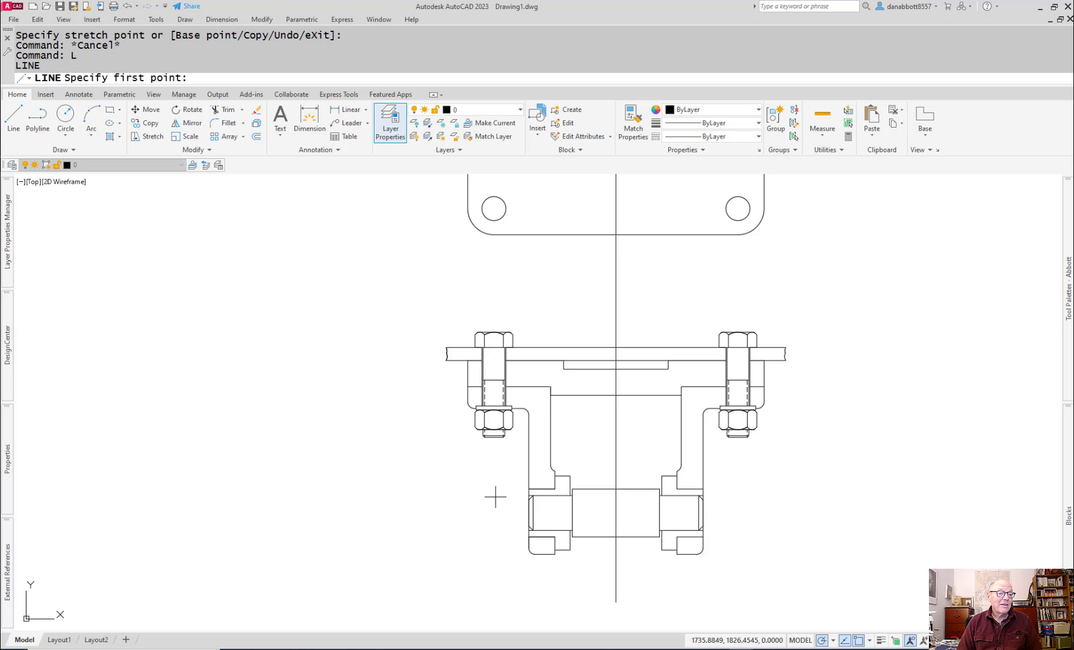
pyautogui.click(529, 512)
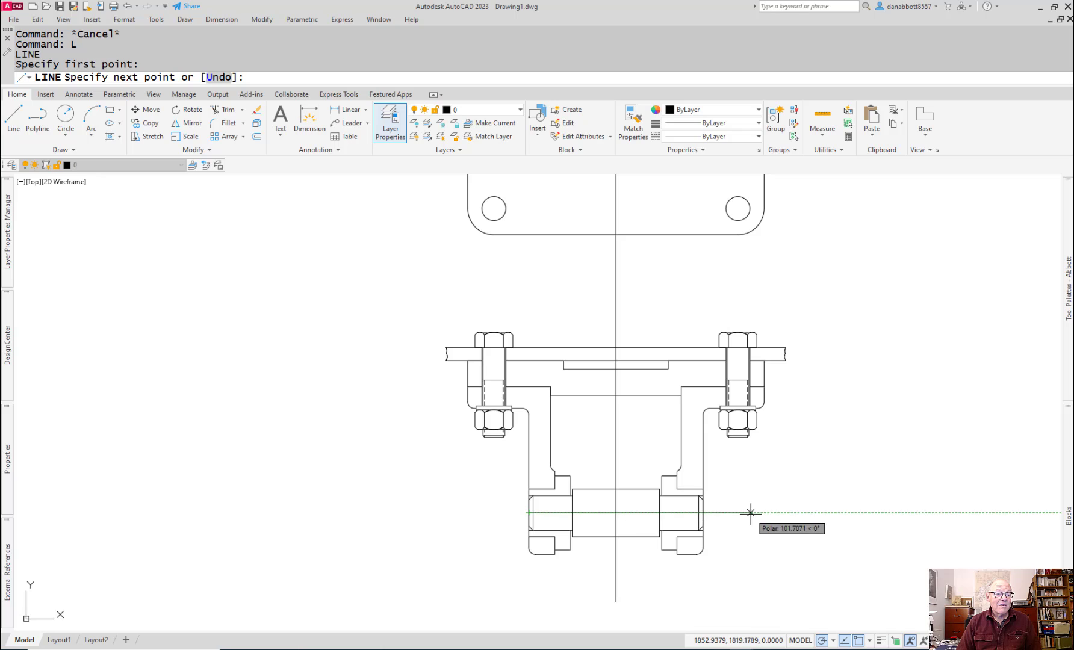
pyautogui.press('Escape')
pyautogui.moveTo(790, 534); pyautogui.dragTo(820, 525, button='middle')
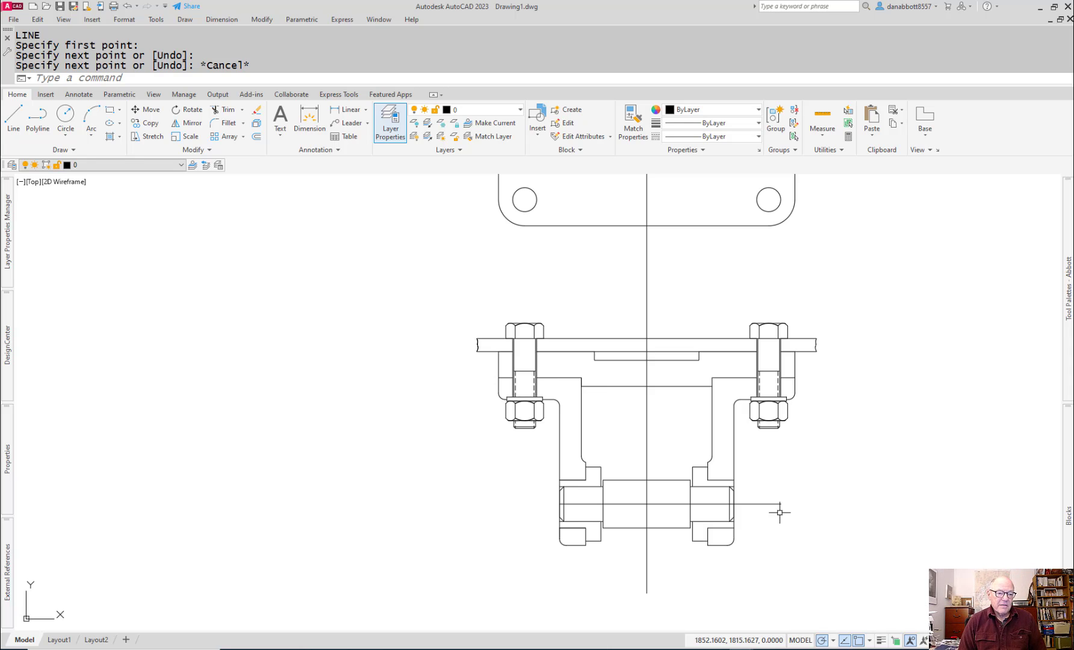
# Step: Switch to the assembly PDF, restore its window to a smaller size and bring the Part 2 wheel illustration into view
pyautogui.hotkey('alt', 'Tab')
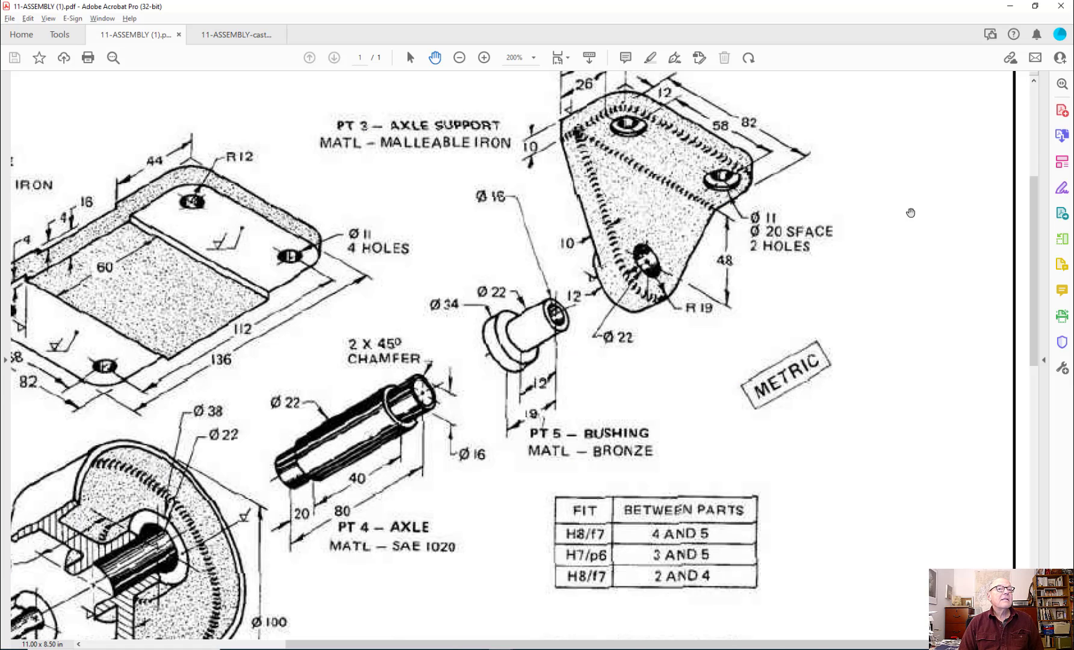
pyautogui.click(1035, 6)
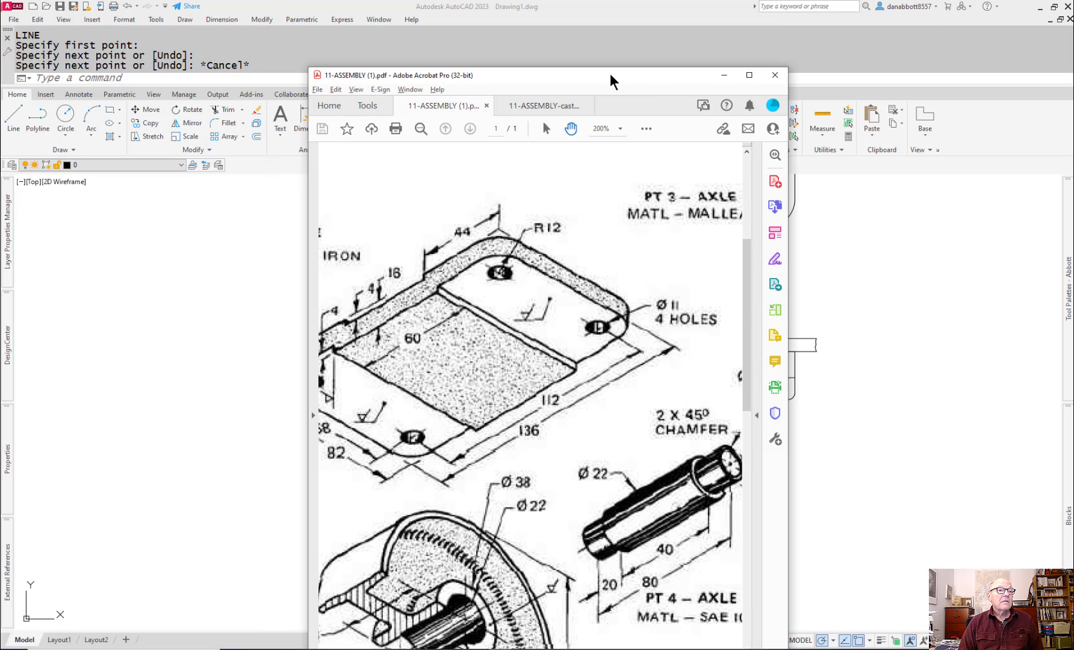
pyautogui.moveTo(587, 72)
pyautogui.mouseDown()
pyautogui.moveTo(754, 15)
pyautogui.moveTo(839, 16)
pyautogui.mouseUp()
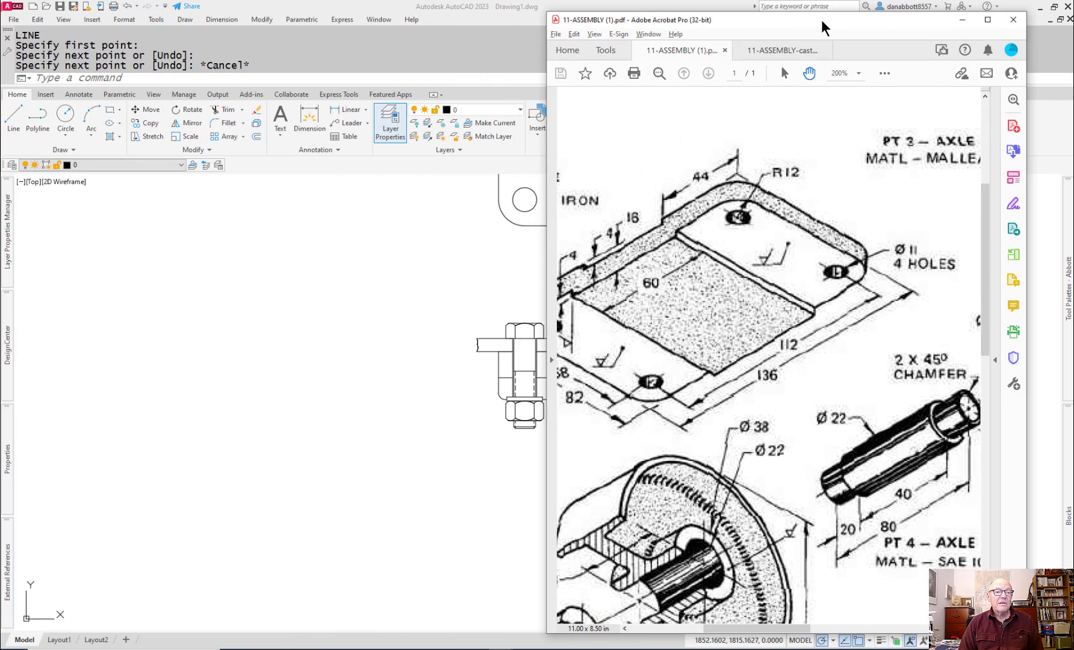
pyautogui.scroll(-2, 750, 258)
pyautogui.scroll(-3, 750, 259)
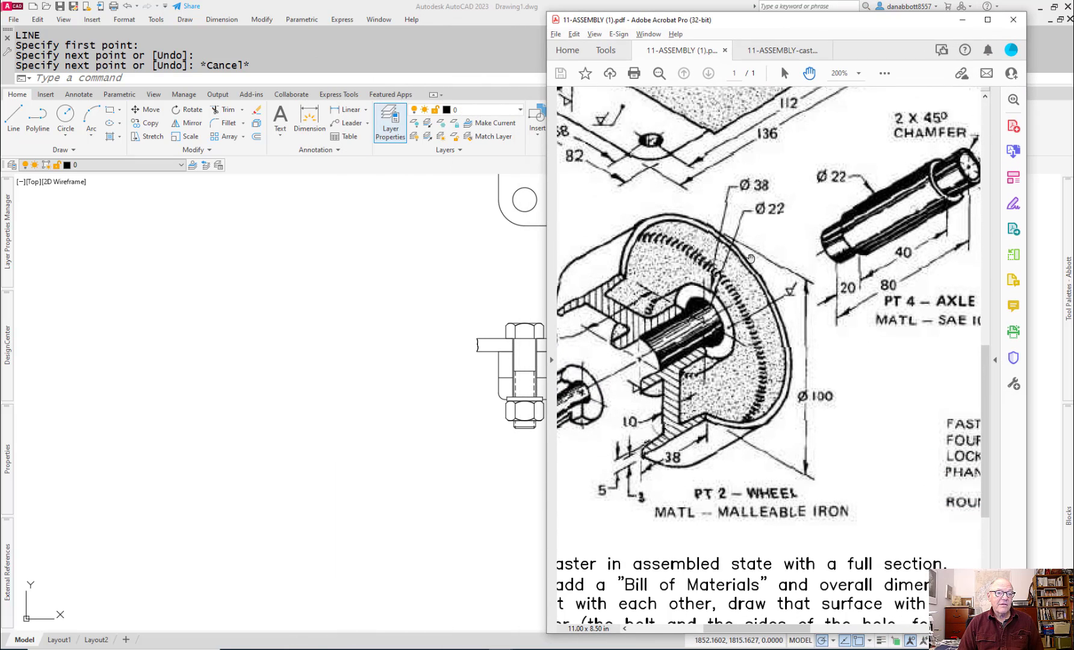
pyautogui.moveTo(756, 630); pyautogui.dragTo(730, 634)
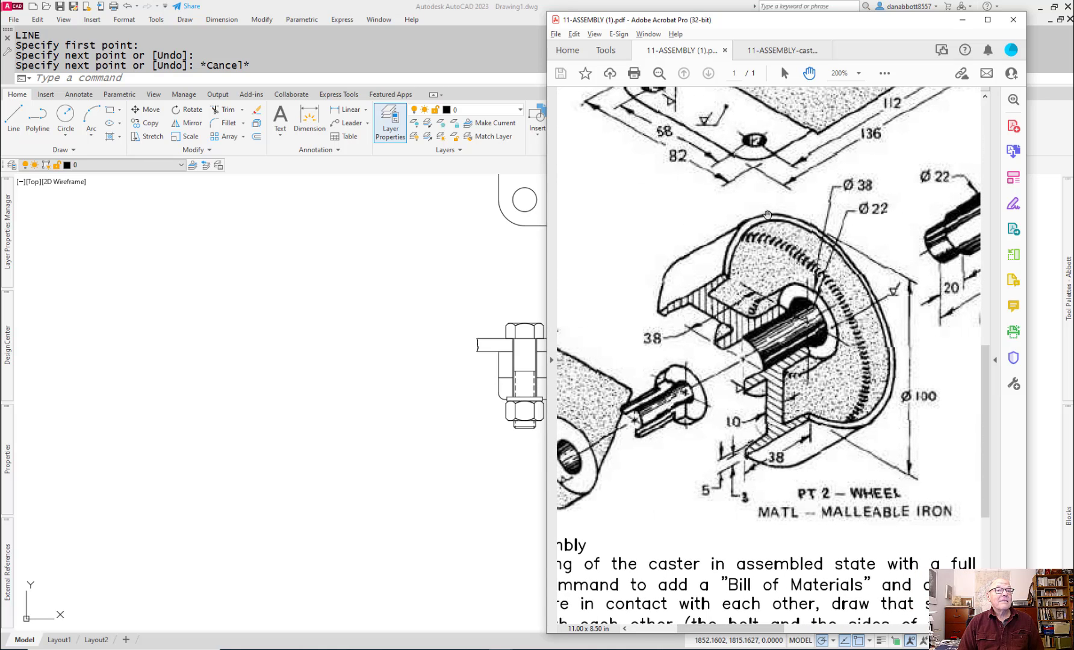
# Step: Arrange the windows side by side, with AutoCAD narrowed so the wheel illustration stays visible next to the drawing
pyautogui.moveTo(801, 18); pyautogui.dragTo(846, 16)
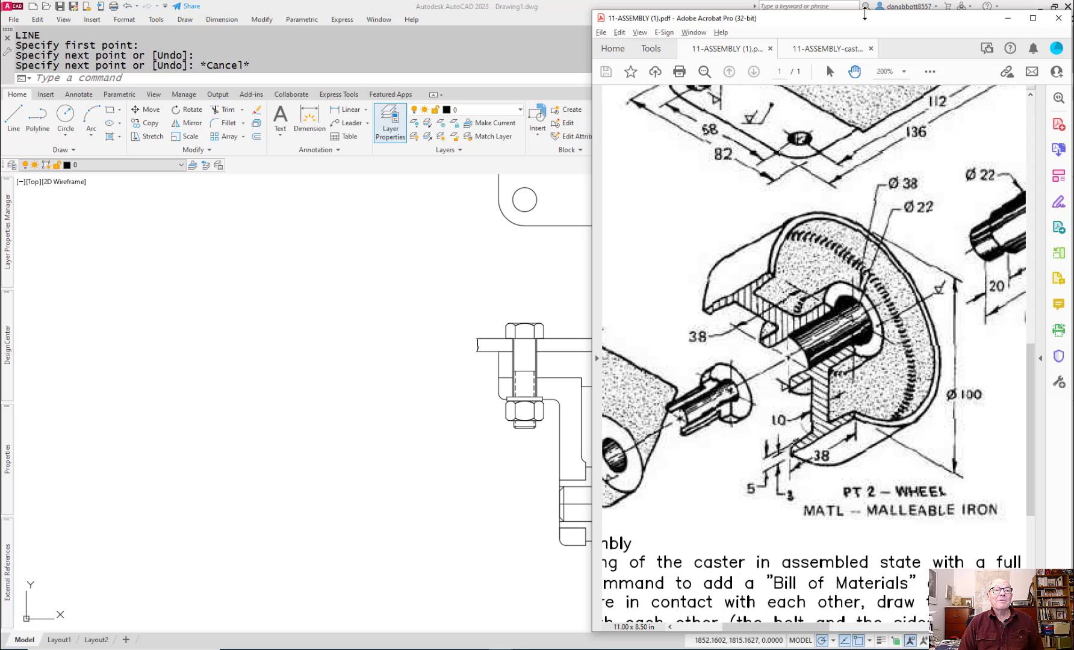
pyautogui.click(1056, 8)
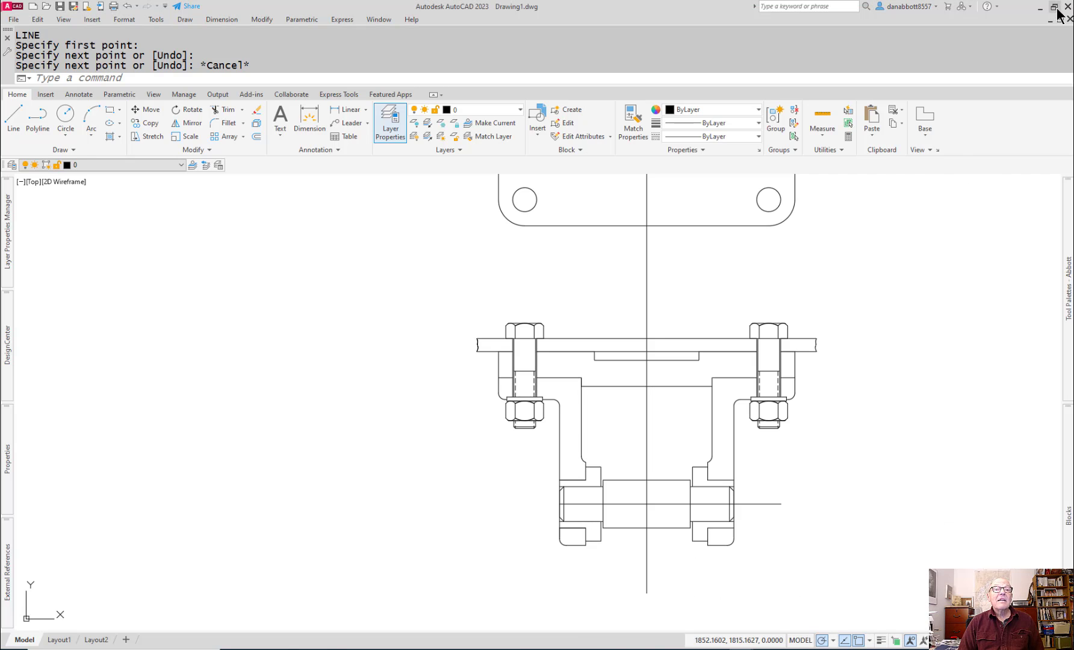
pyautogui.click(1054, 7)
pyautogui.moveTo(883, 212)
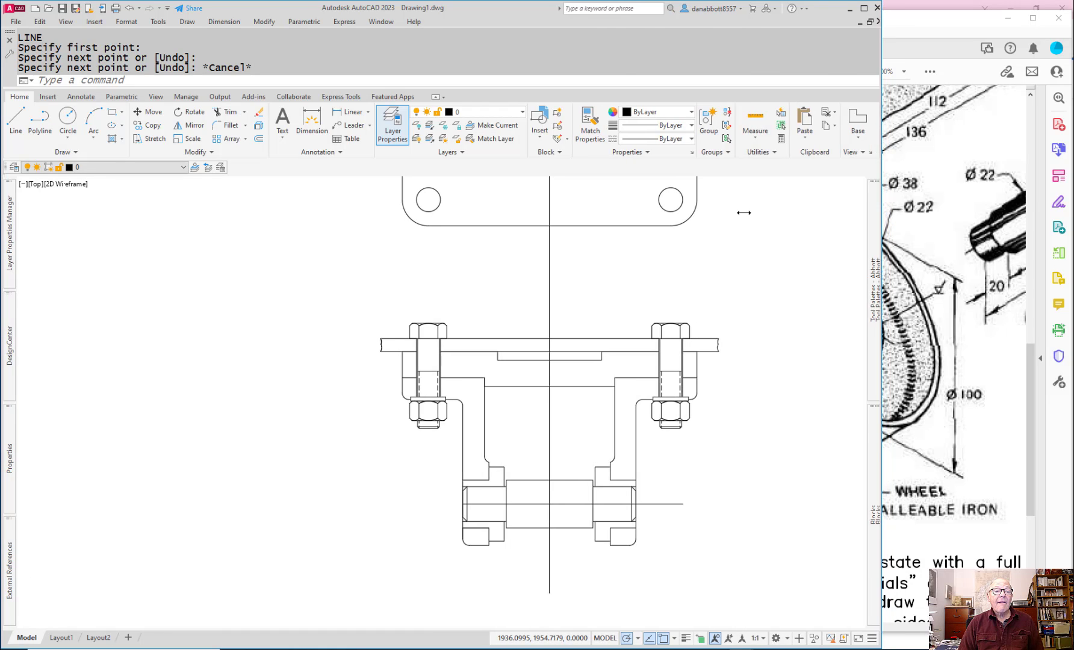
pyautogui.moveTo(884, 211)
pyautogui.mouseDown()
pyautogui.moveTo(569, 206)
pyautogui.moveTo(629, 215)
pyautogui.moveTo(646, 266)
pyautogui.mouseUp()
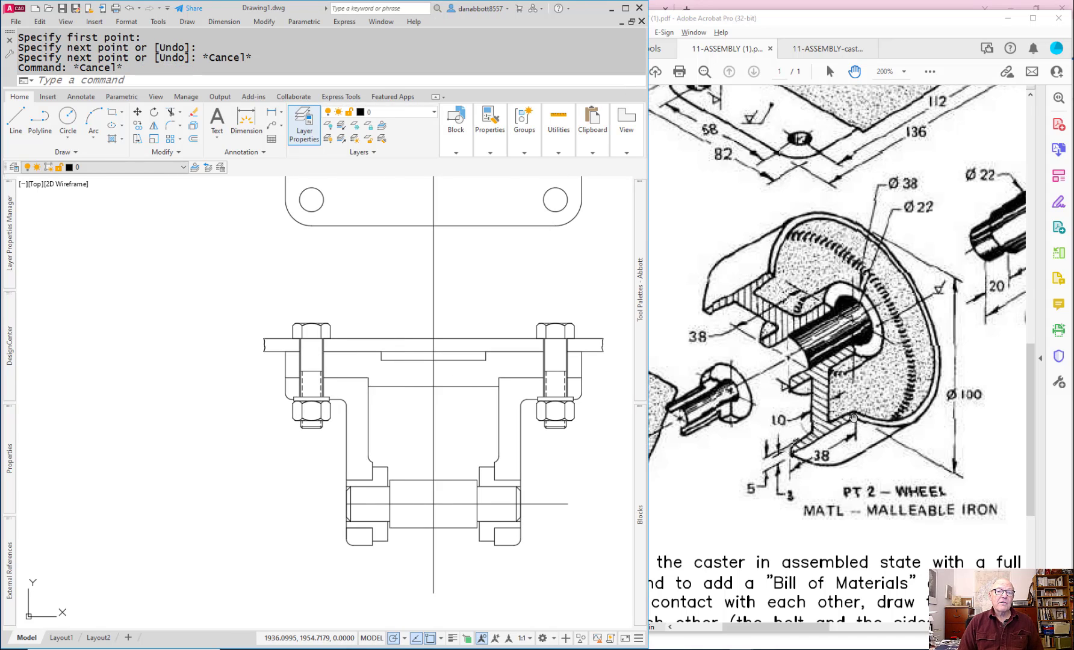
# Step: Offset the axle's horizontal centreline 50 mm both upward and downward for the wheel's outer diameter
pyautogui.write('o')
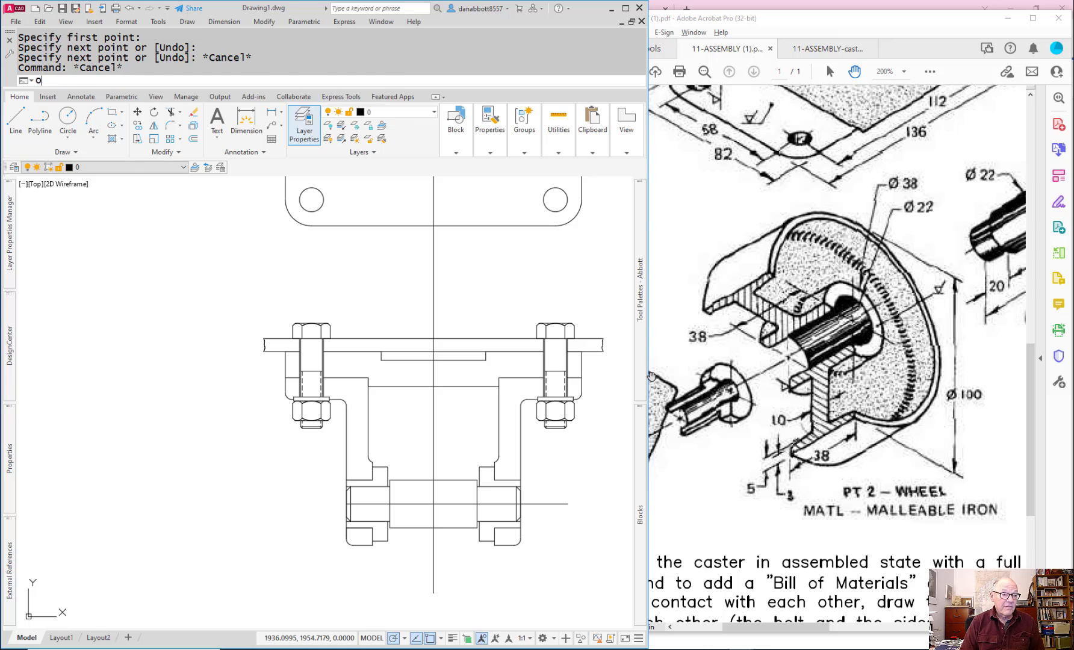
pyautogui.press('Return')
pyautogui.write('50')
pyautogui.press('Return')
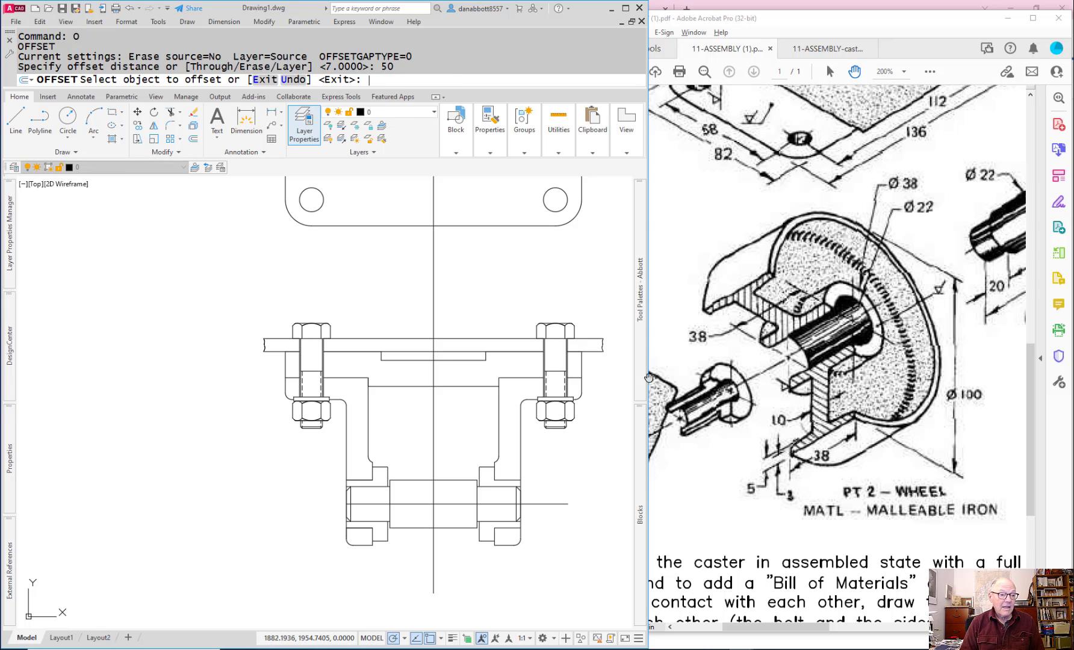
pyautogui.click(445, 504)
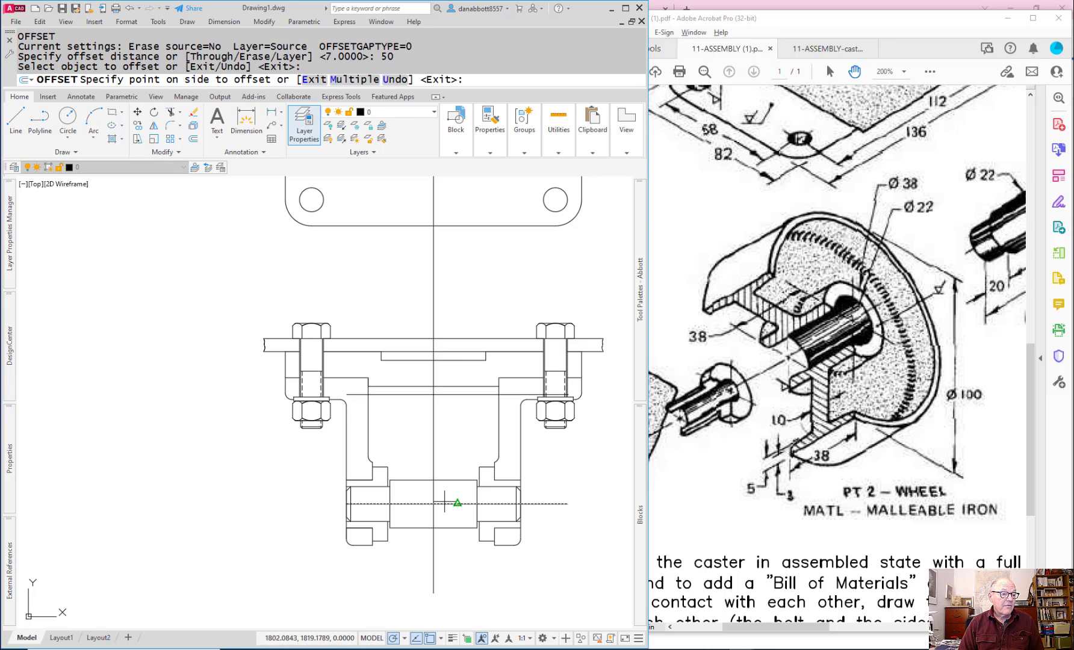
pyautogui.click(456, 457)
pyautogui.click(452, 503)
pyautogui.click(448, 521)
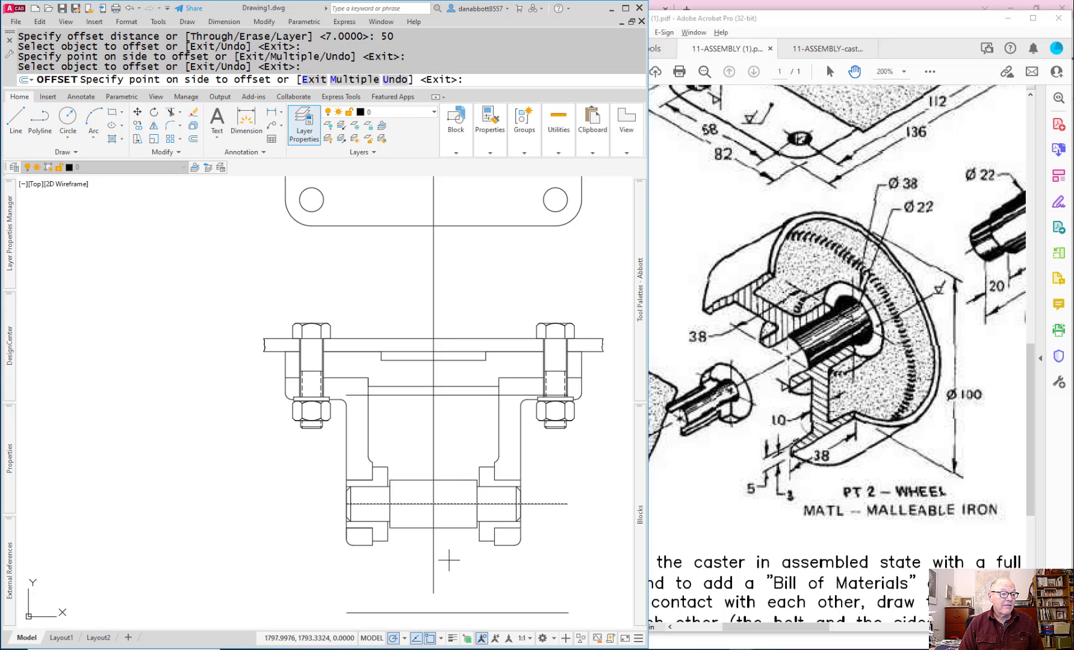
pyautogui.press('Escape')
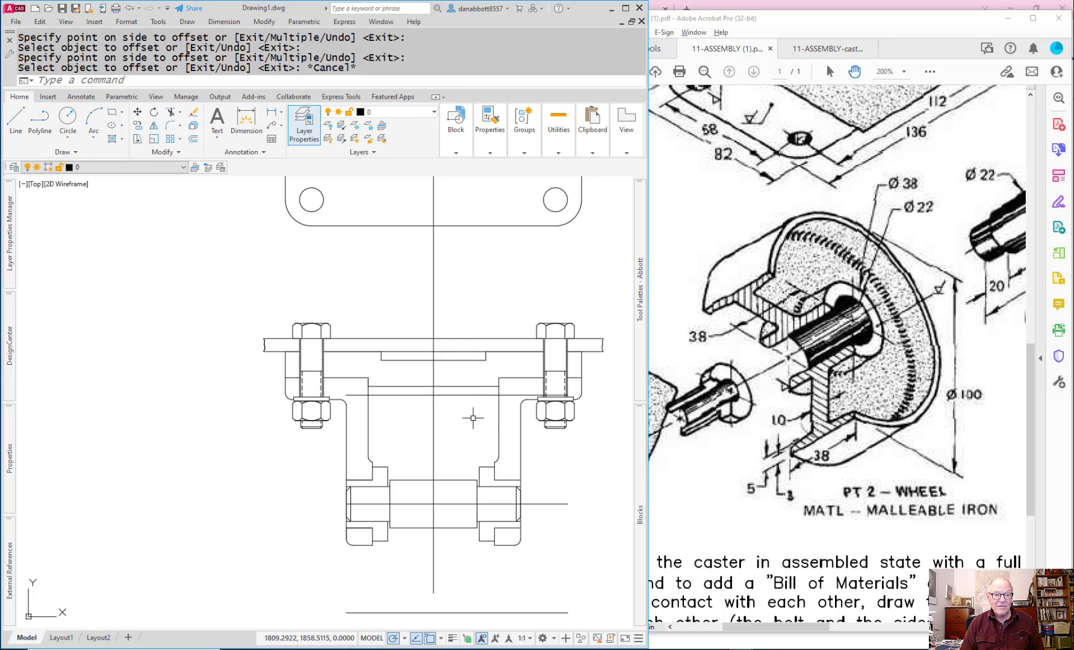
# Step: Offset the vertical centreline 19 mm to both sides for the wheel's width
pyautogui.write('o')
pyautogui.press('Return')
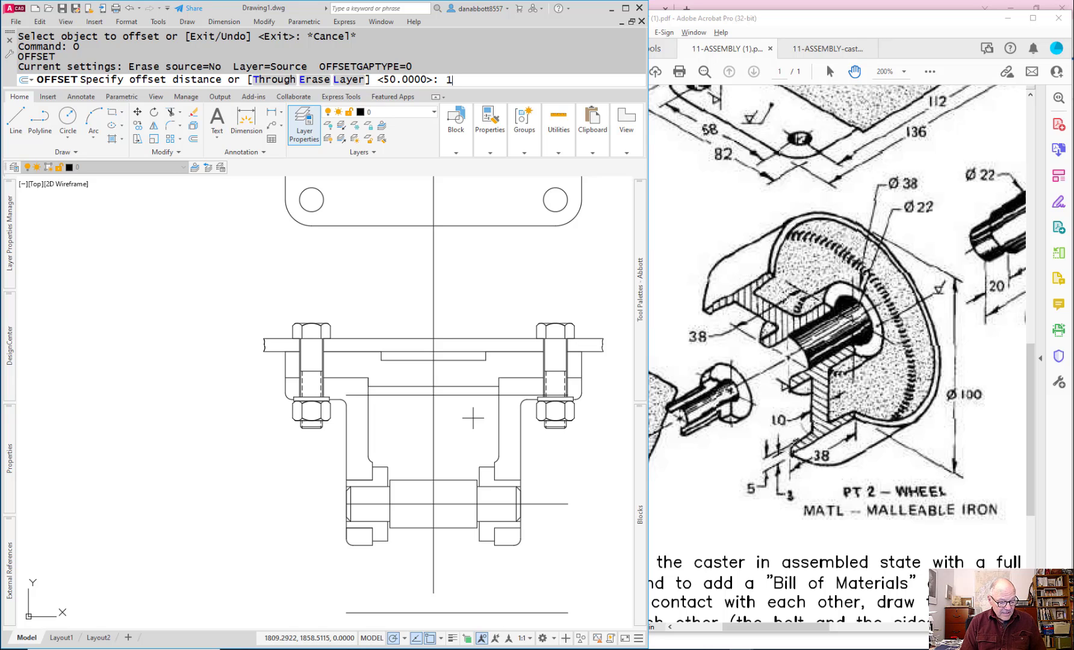
pyautogui.write('19')
pyautogui.press('Return')
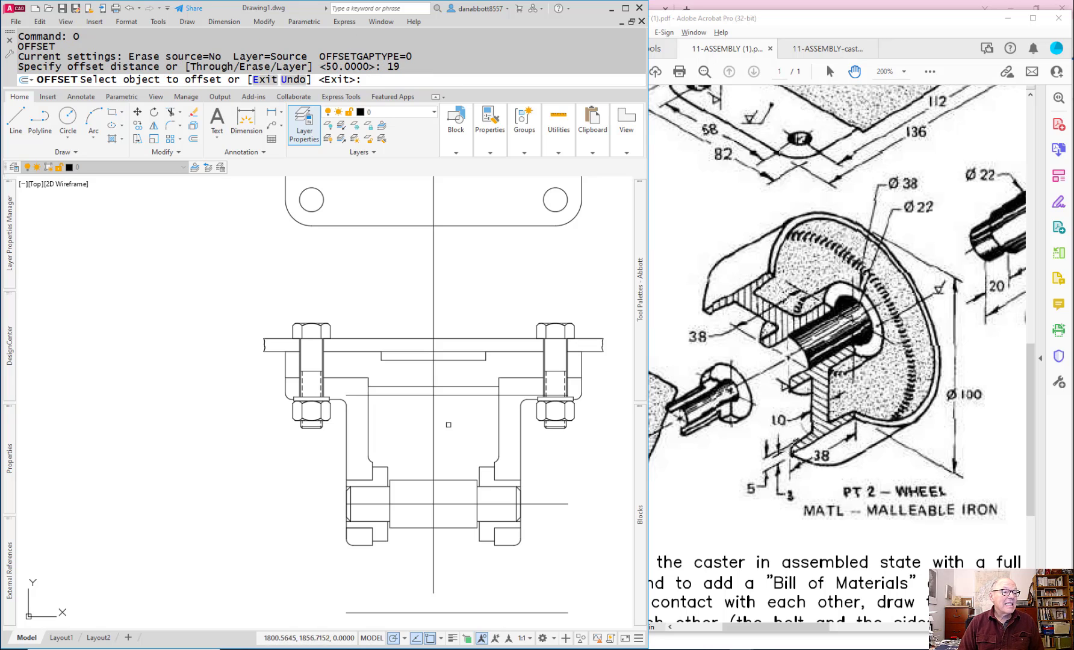
pyautogui.click(434, 435)
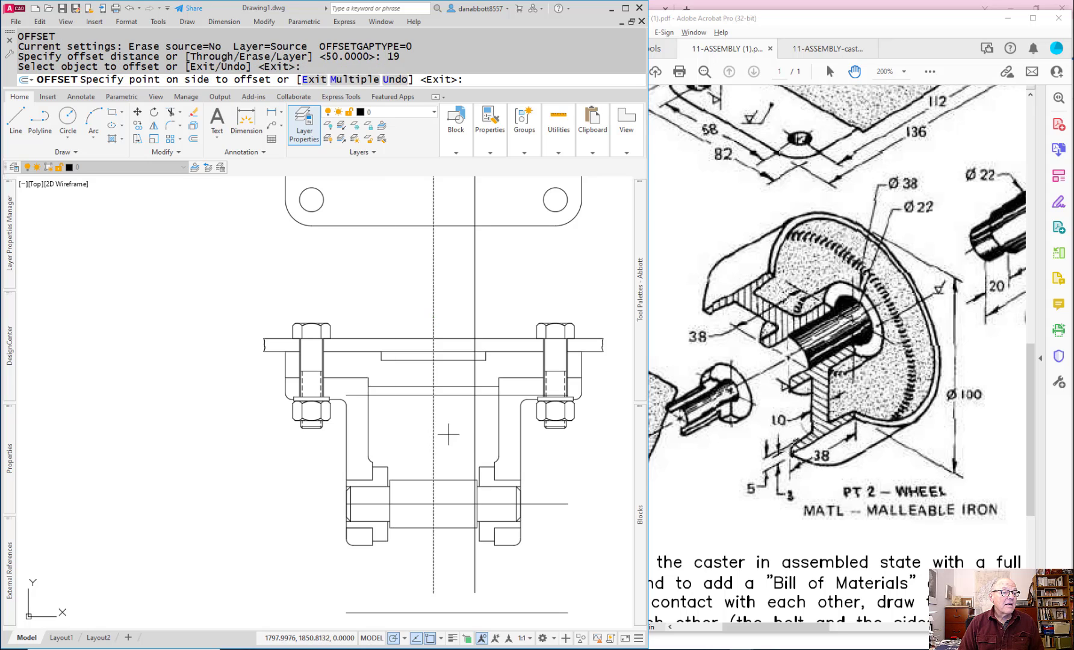
pyautogui.click(450, 435)
pyautogui.click(434, 432)
pyautogui.click(416, 437)
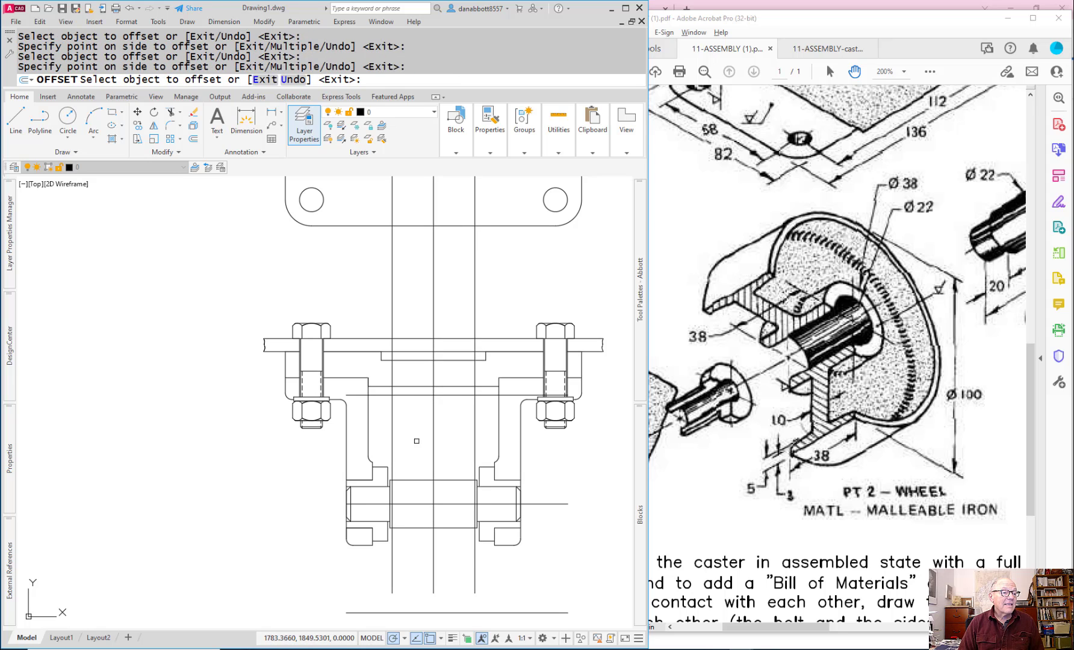
pyautogui.press('Escape')
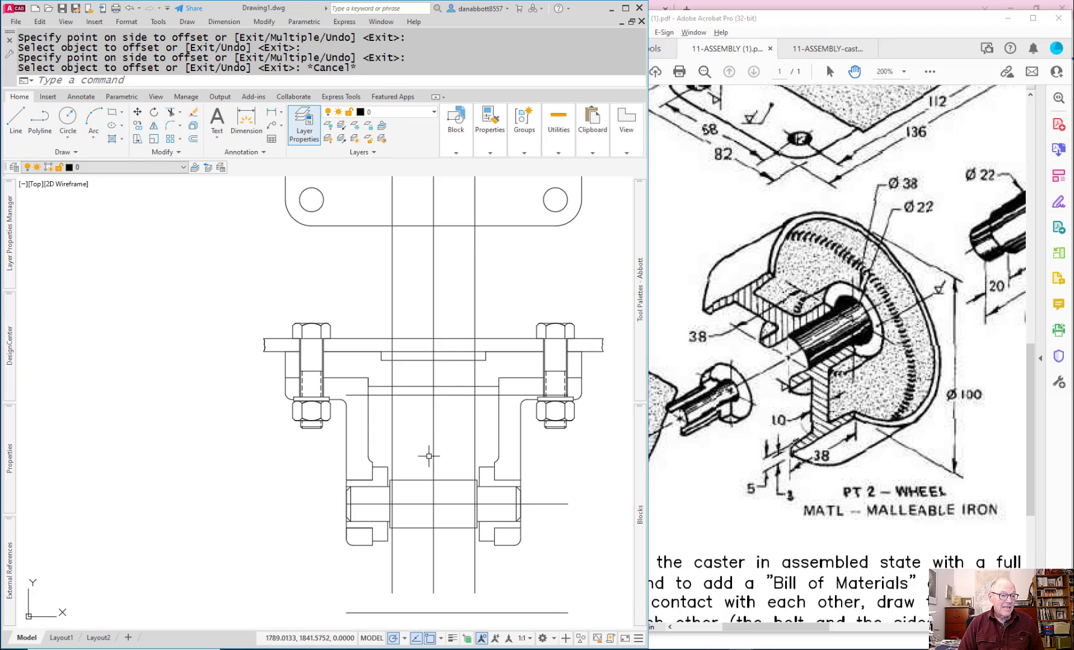
# Step: Join the wheel's left line and upper line into a sharp corner with Fillet
pyautogui.write('F')
pyautogui.press('Return')
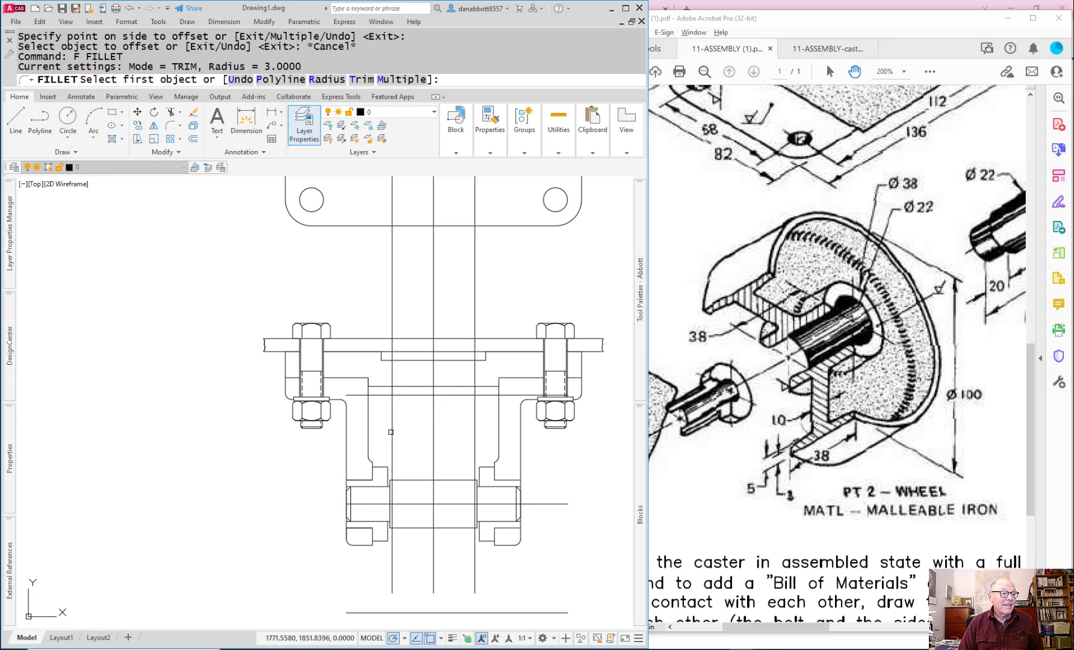
pyautogui.click(391, 433)
pyautogui.click(411, 396)
pyautogui.press('Return')
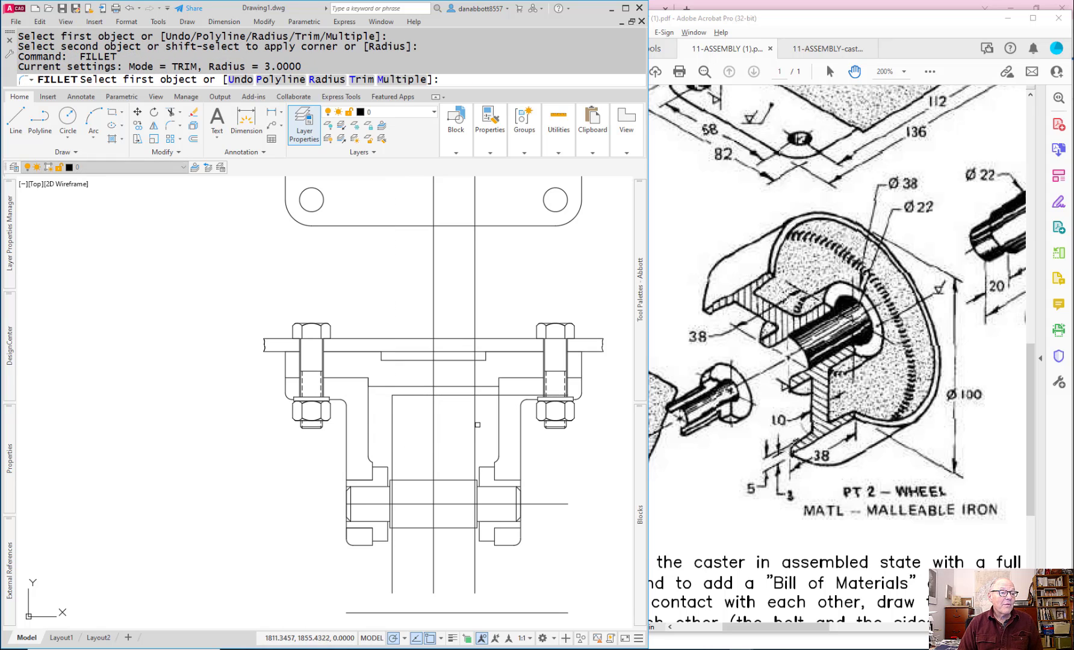
pyautogui.click(474, 421)
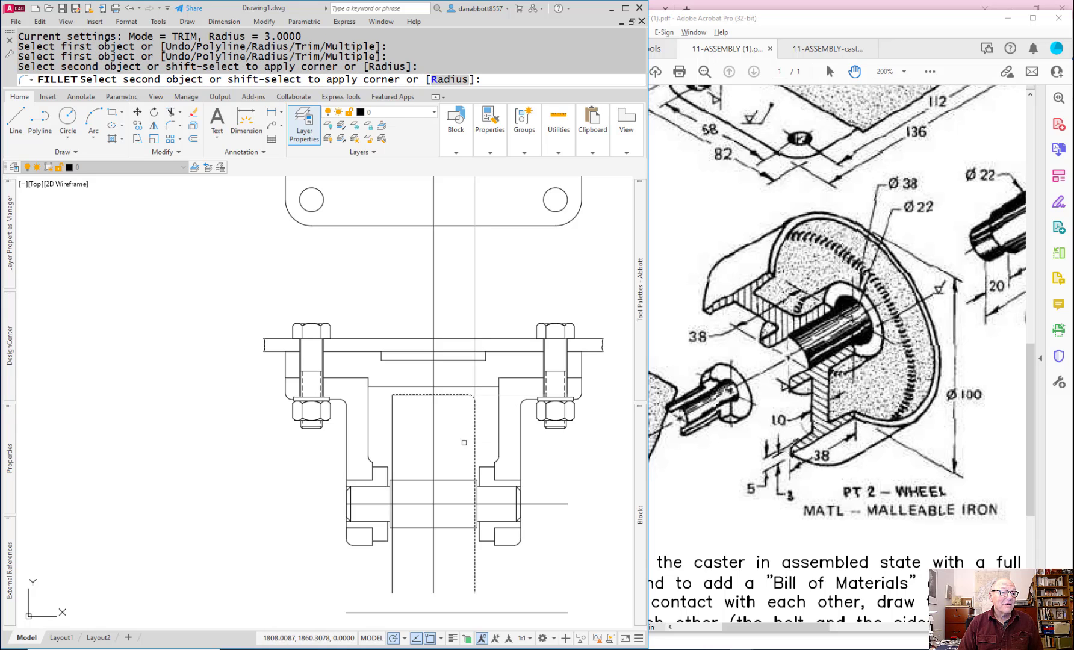
pyautogui.press('Escape')
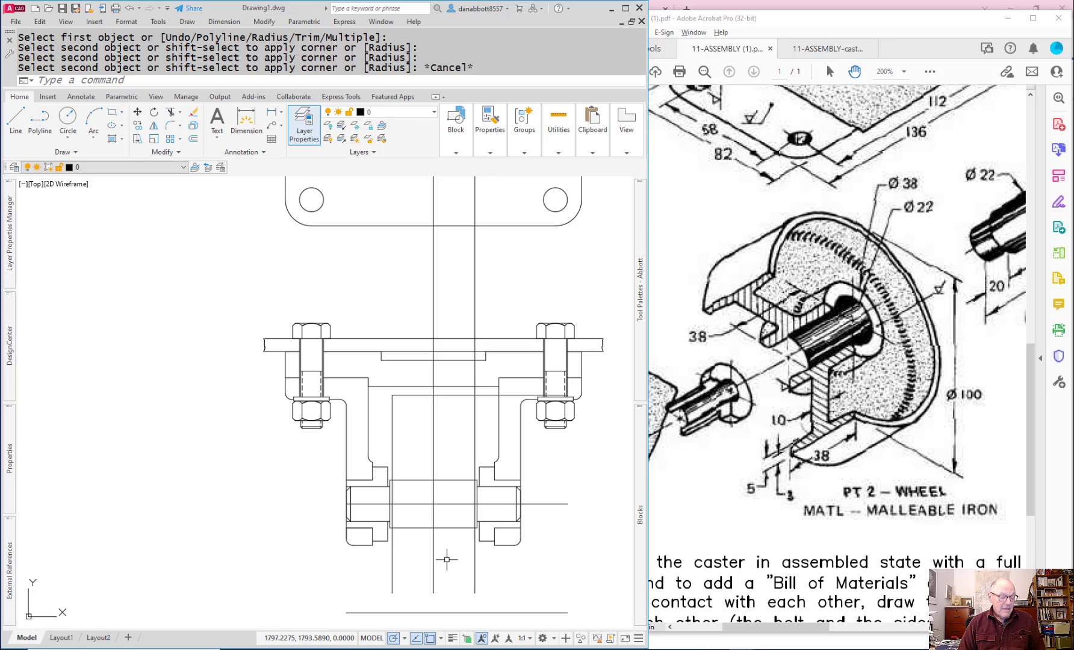
# Step: Join the wheel's lower line to its right and left lines with Fillet, making two sharp corners
pyautogui.press('Return')
pyautogui.click(438, 613)
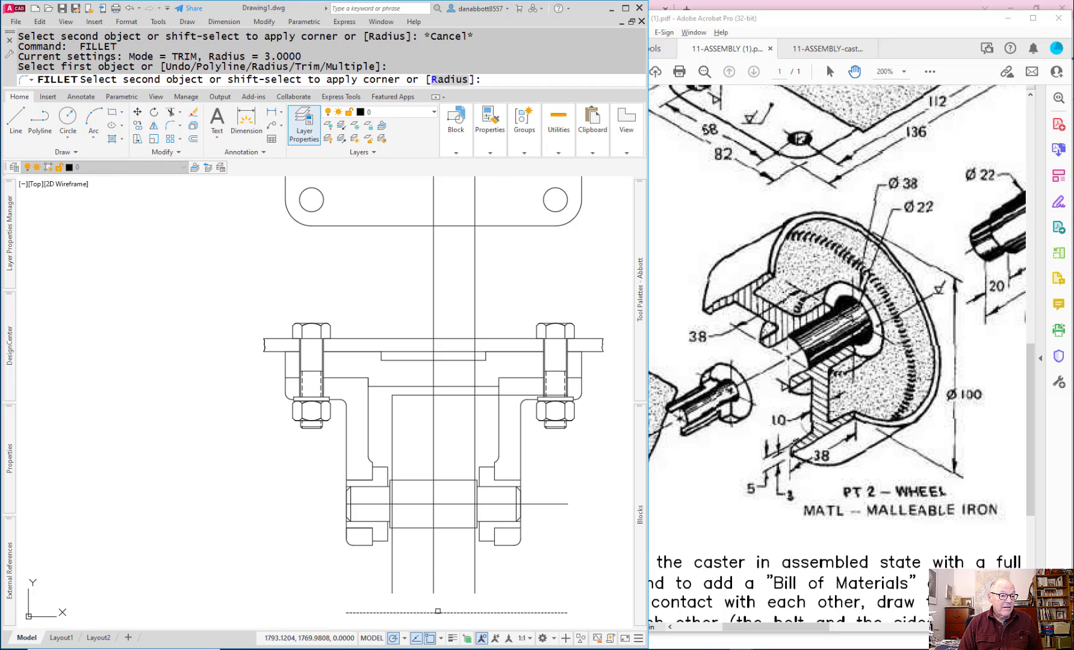
pyautogui.click(472, 582)
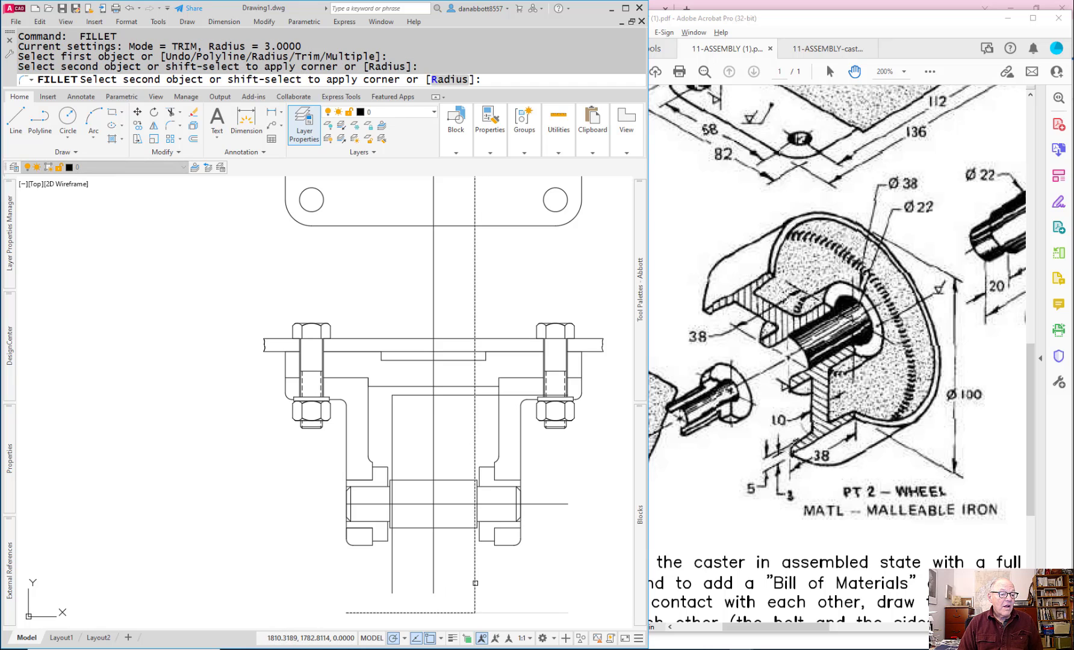
pyautogui.click(475, 582)
pyautogui.press('Return')
pyautogui.click(398, 613)
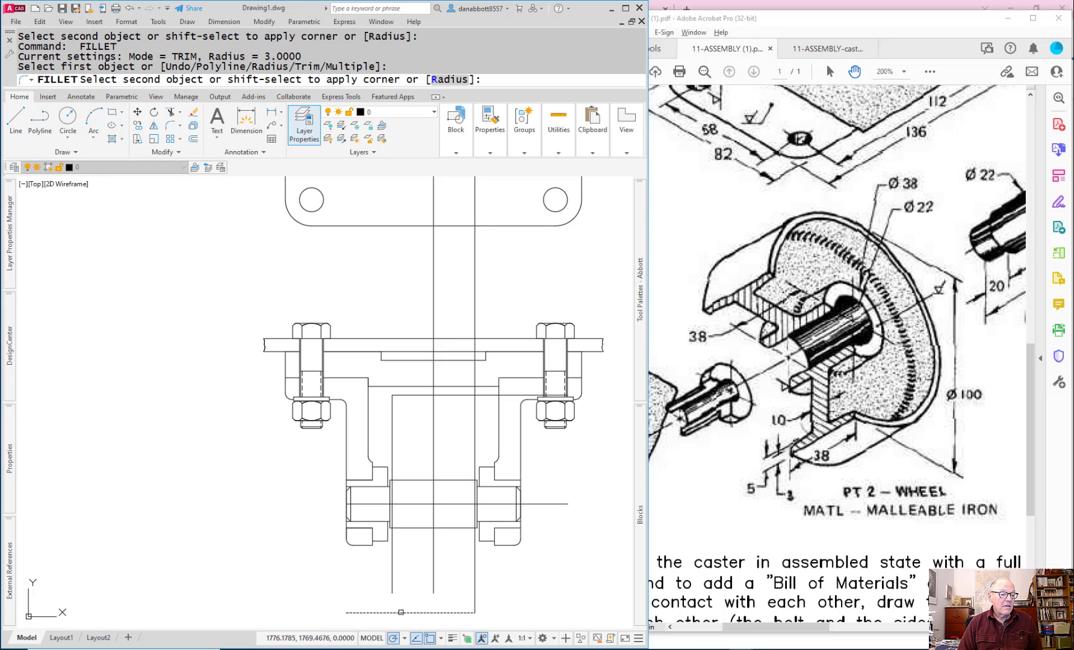
pyautogui.click(393, 588)
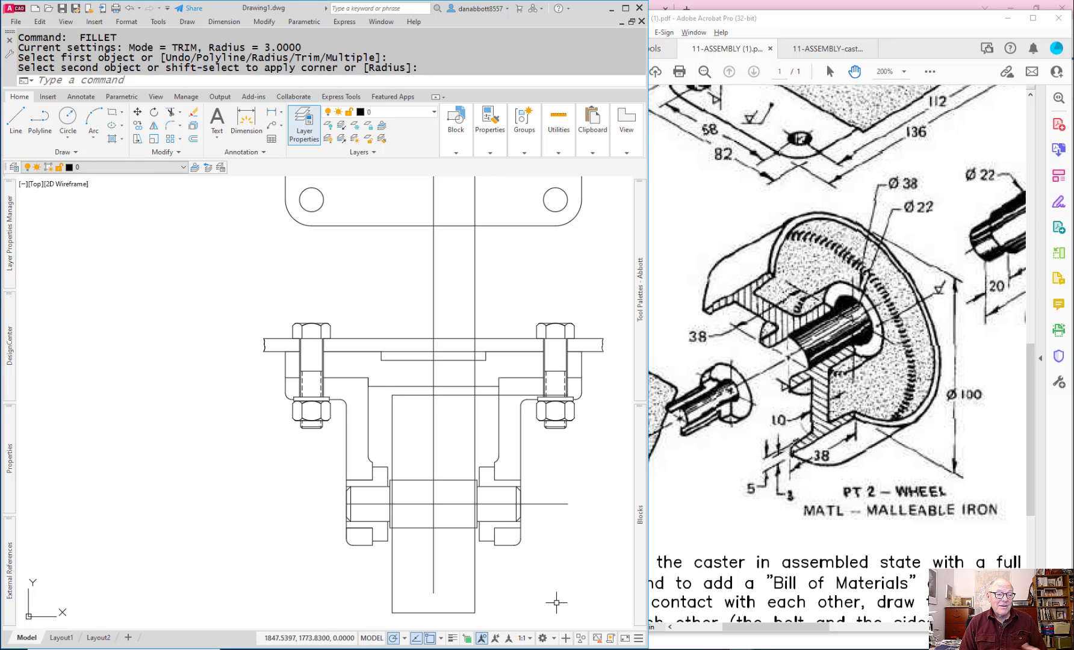
# Step: Trim the wheel's left and right vertical lines where they pass through the hub rectangle around the axle
pyautogui.scroll(6, 410, 525)
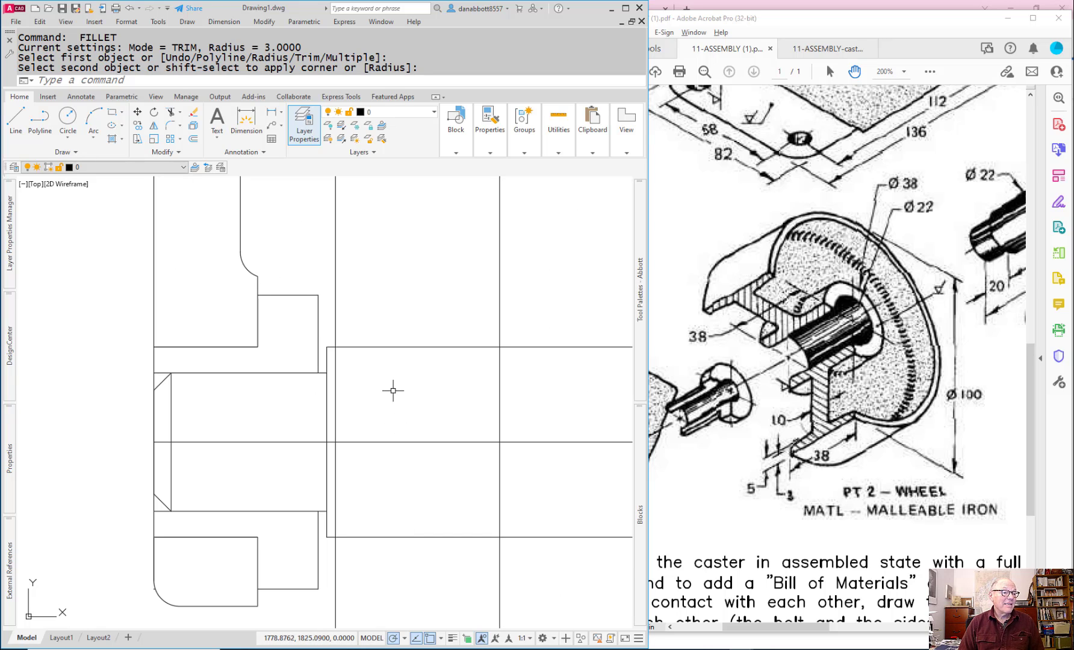
pyautogui.scroll(-3, 402, 445)
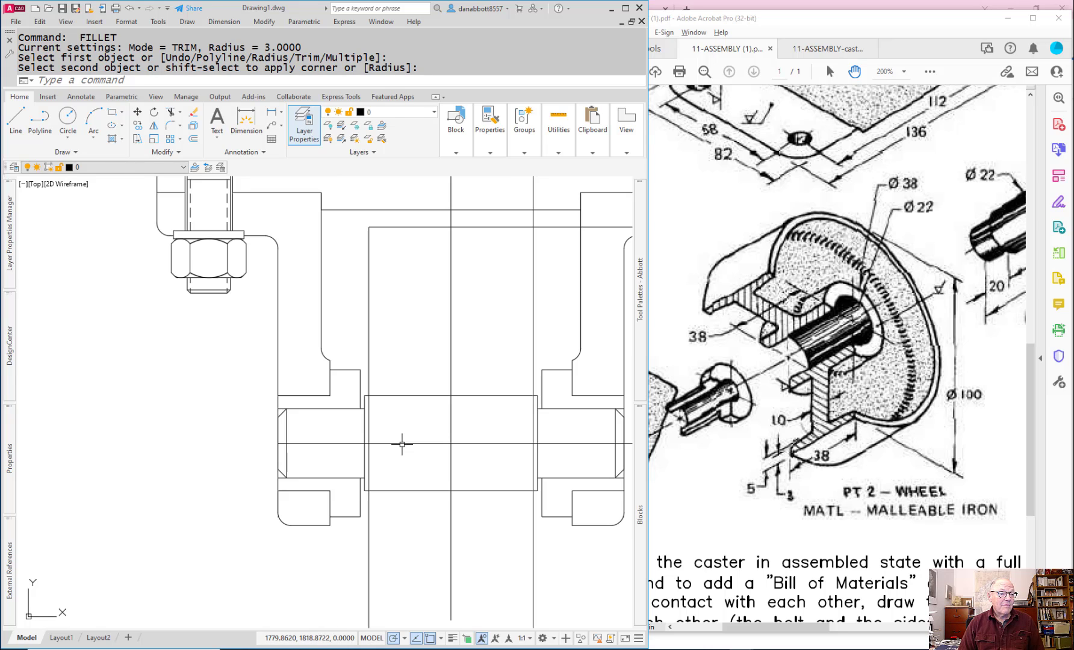
pyautogui.write('tr')
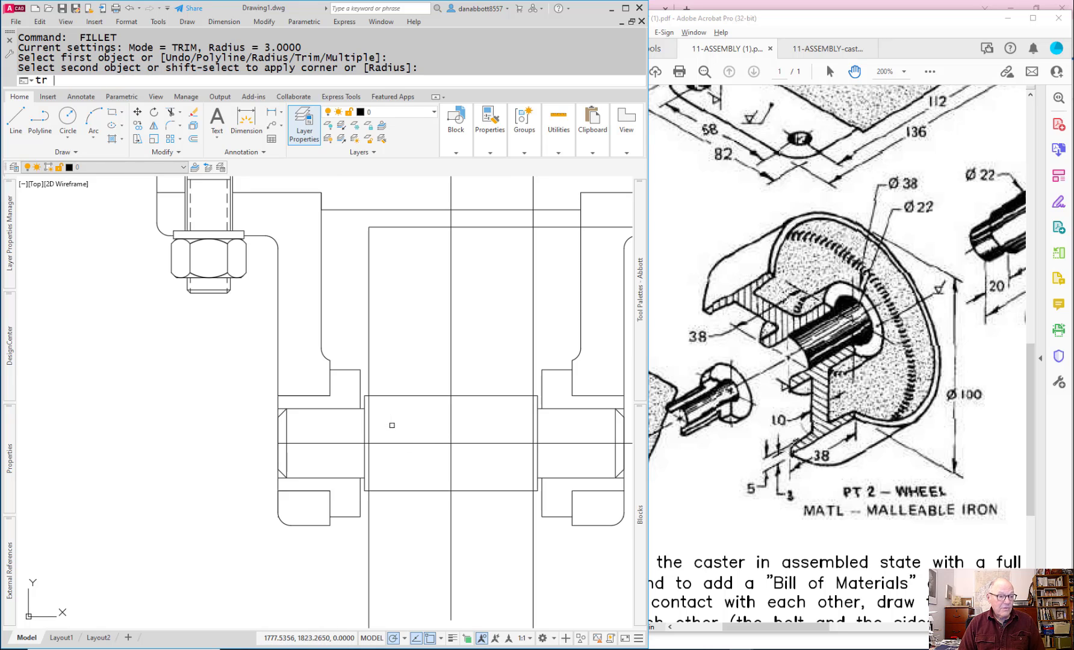
pyautogui.press('Return')
pyautogui.press('Return')
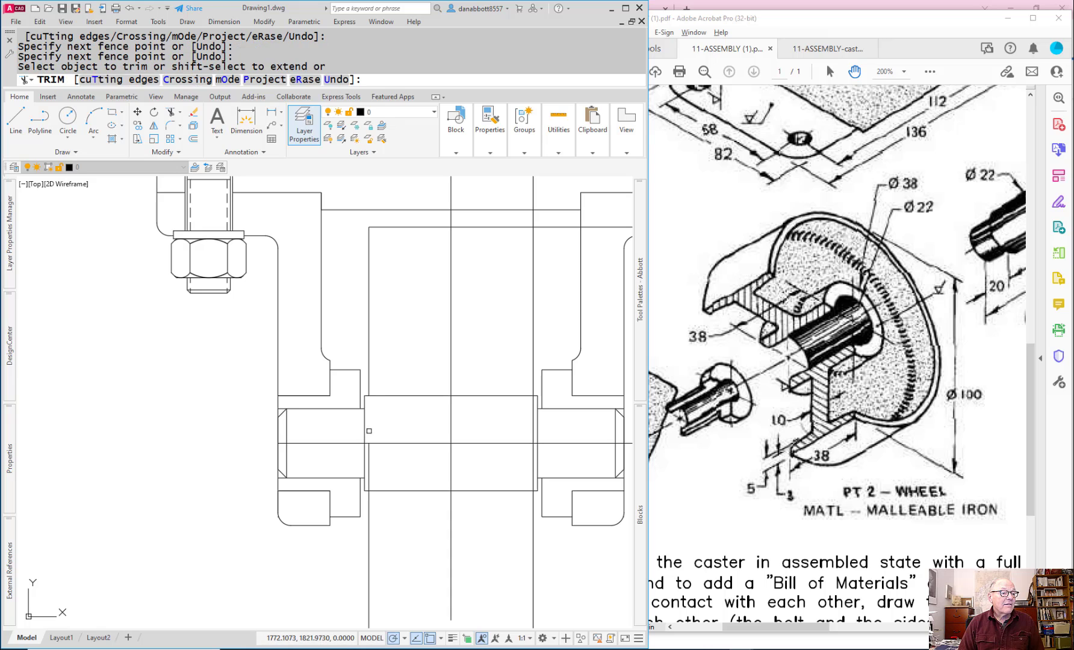
pyautogui.click(371, 431)
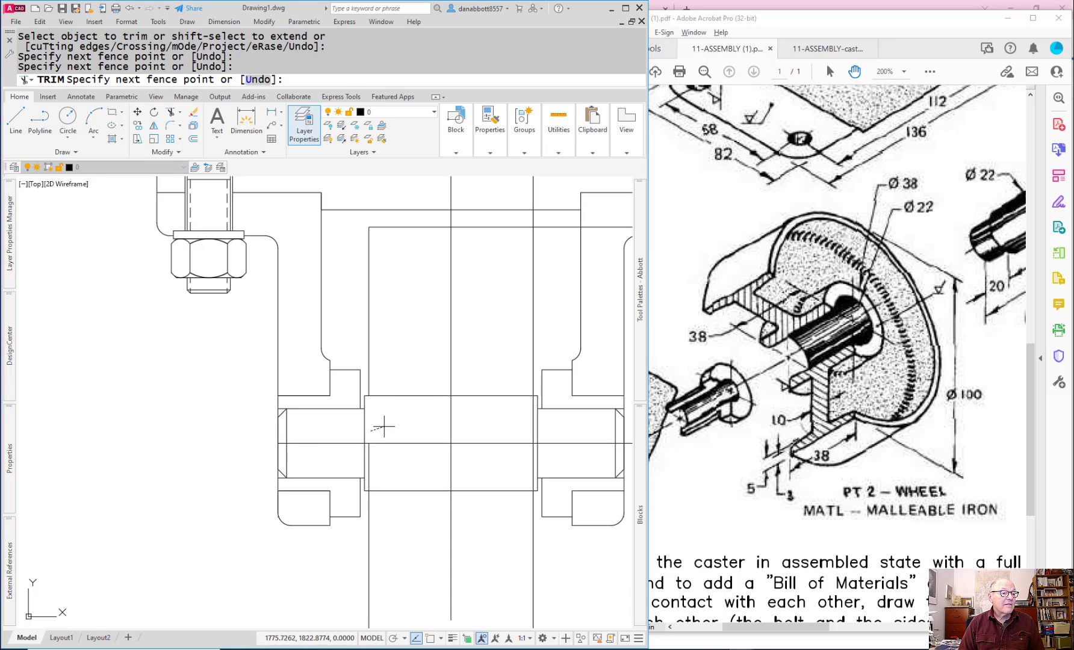
pyautogui.click(383, 427)
pyautogui.click(368, 460)
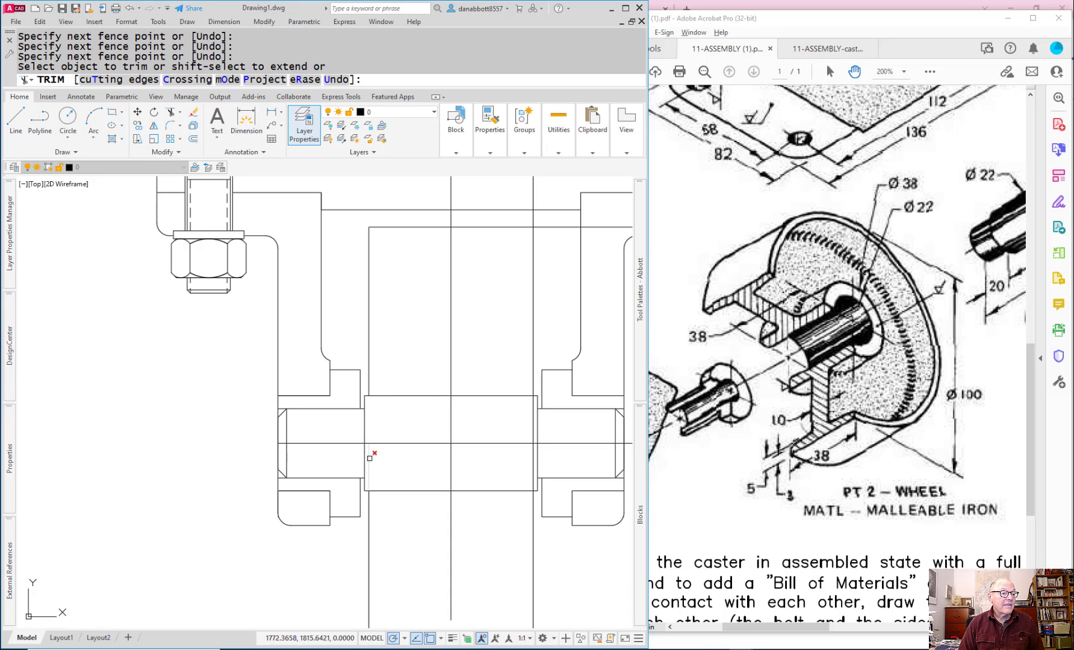
pyautogui.click(370, 458)
pyautogui.click(537, 421)
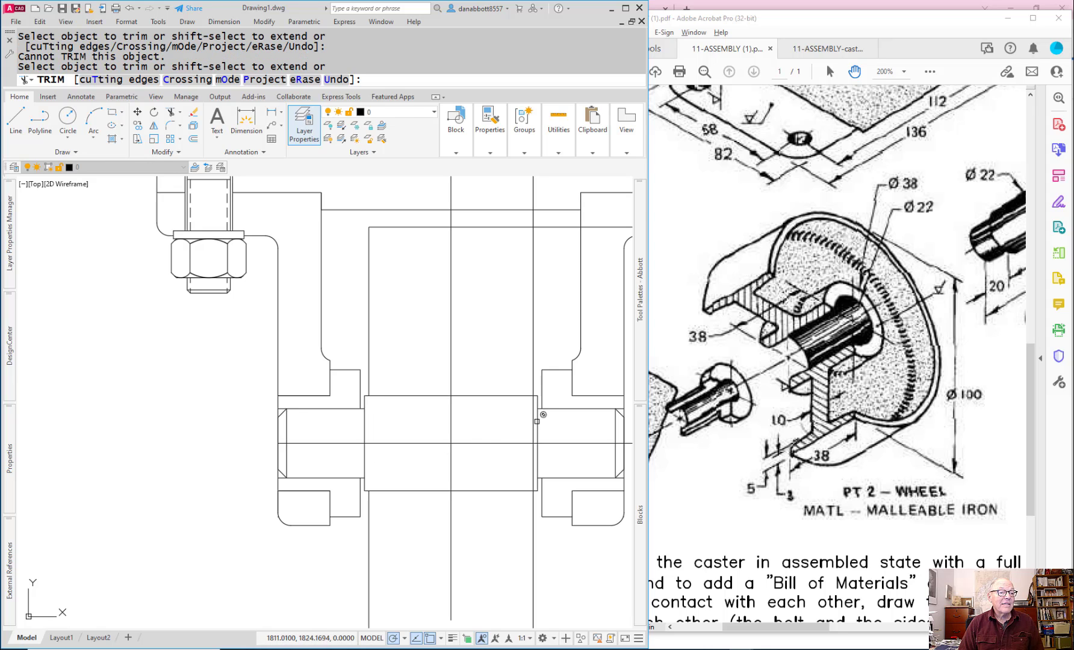
pyautogui.click(533, 449)
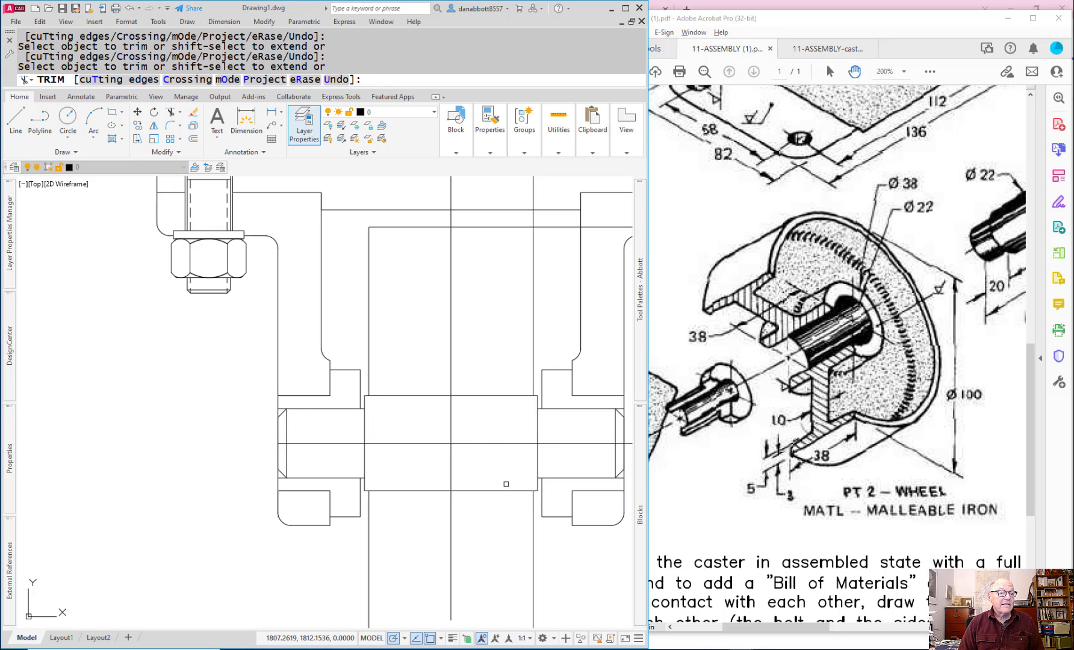
pyautogui.press('Escape')
# Step: Offset the wheel's vertical centreline 5 mm to both sides for the web thickness
pyautogui.moveTo(456, 563); pyautogui.dragTo(396, 575, button='middle')
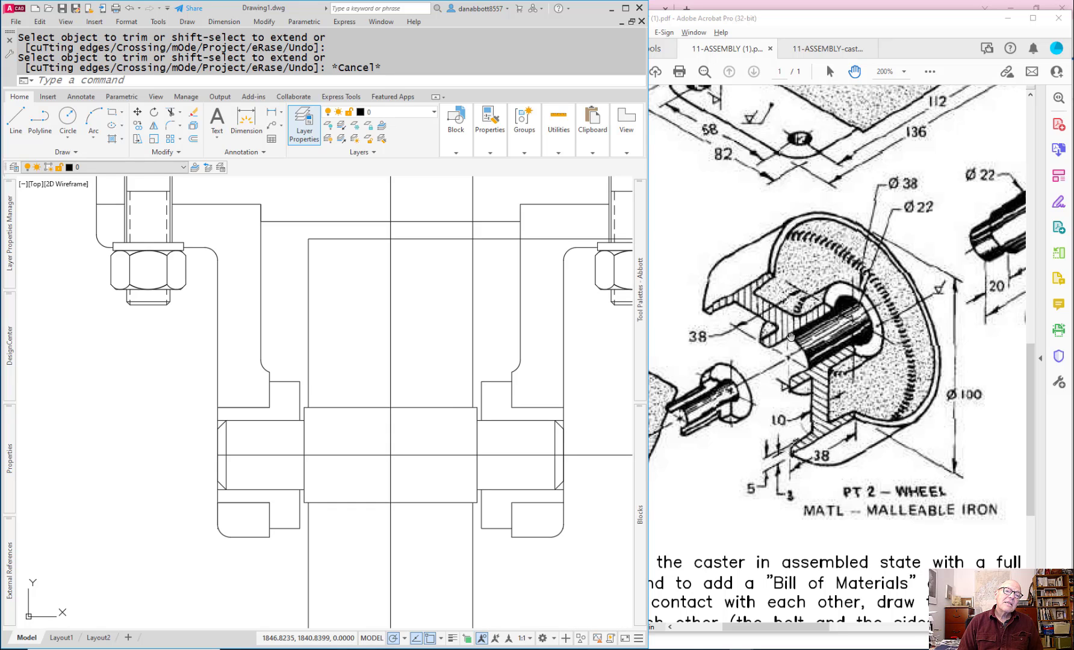
pyautogui.click(454, 307)
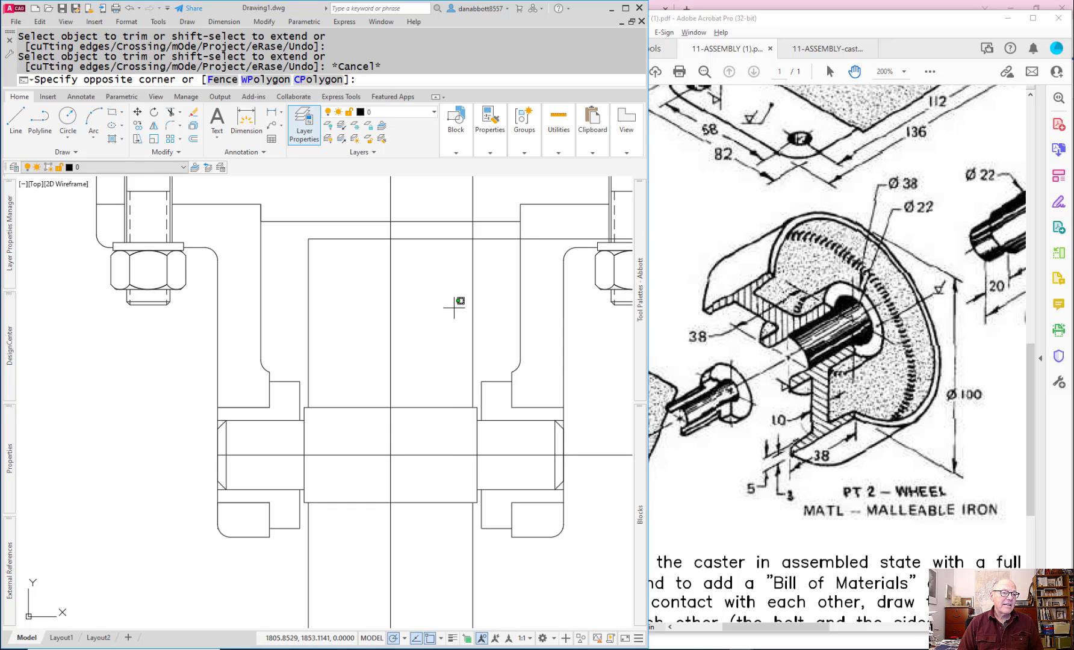
pyautogui.press('Escape')
pyautogui.write('O')
pyautogui.press('Return')
pyautogui.write('5')
pyautogui.press('Return')
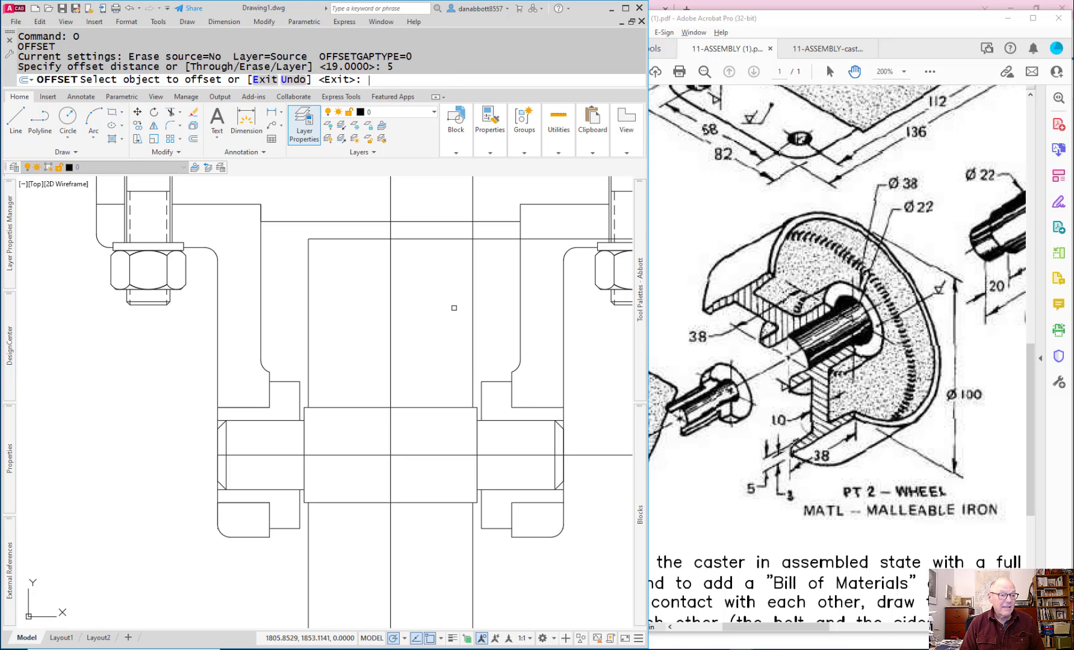
pyautogui.click(391, 335)
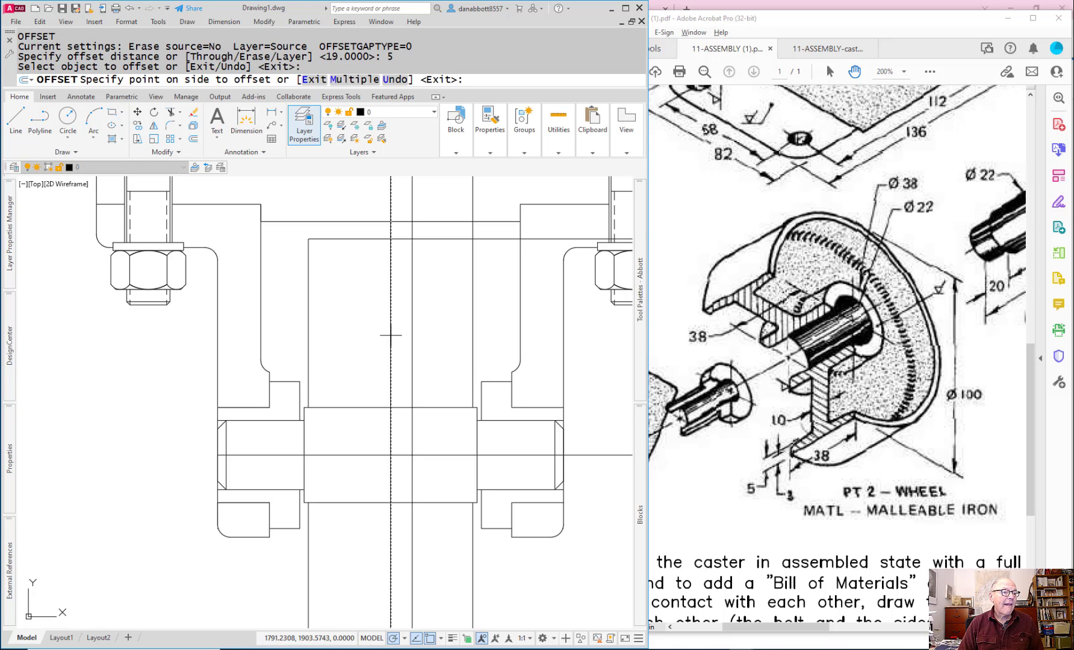
pyautogui.click(434, 341)
pyautogui.click(389, 347)
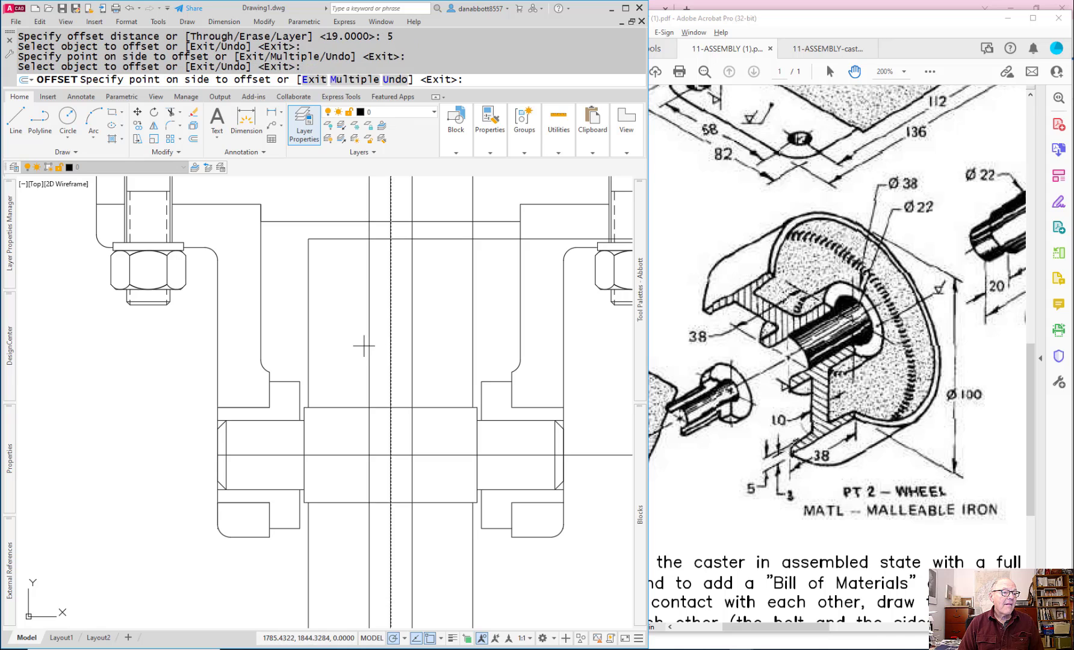
pyautogui.click(360, 342)
pyautogui.press('Escape')
# Step: Trim the vertical centreline and both web lines above the wheel, using the wheel's upper line as the cutting edge
pyautogui.moveTo(421, 325); pyautogui.dragTo(423, 369, button='middle')
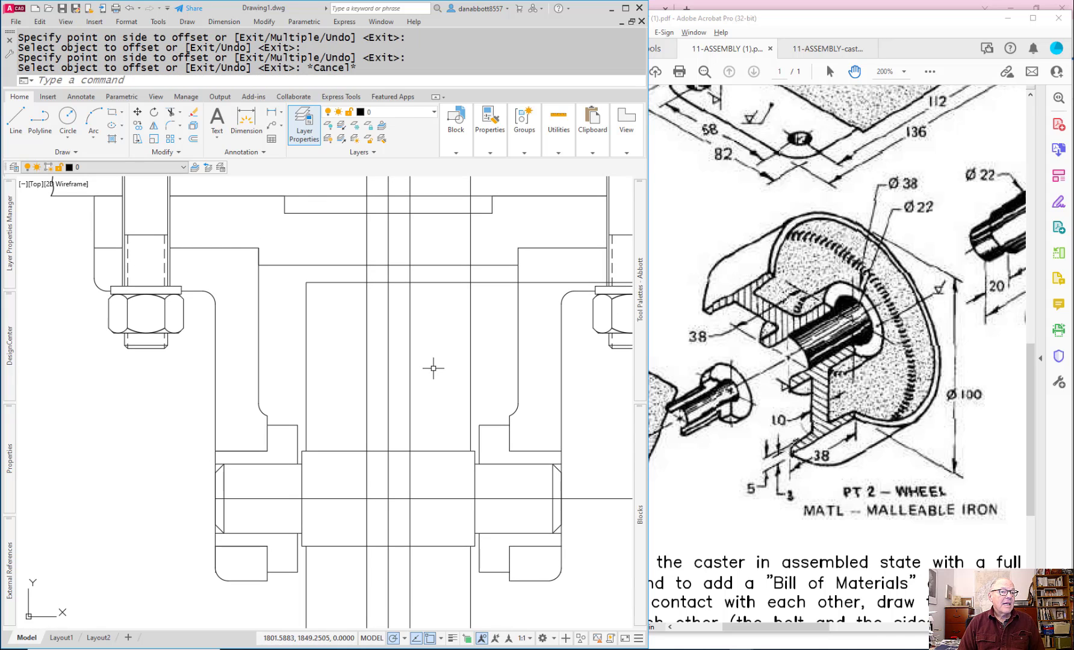
pyautogui.write('t')
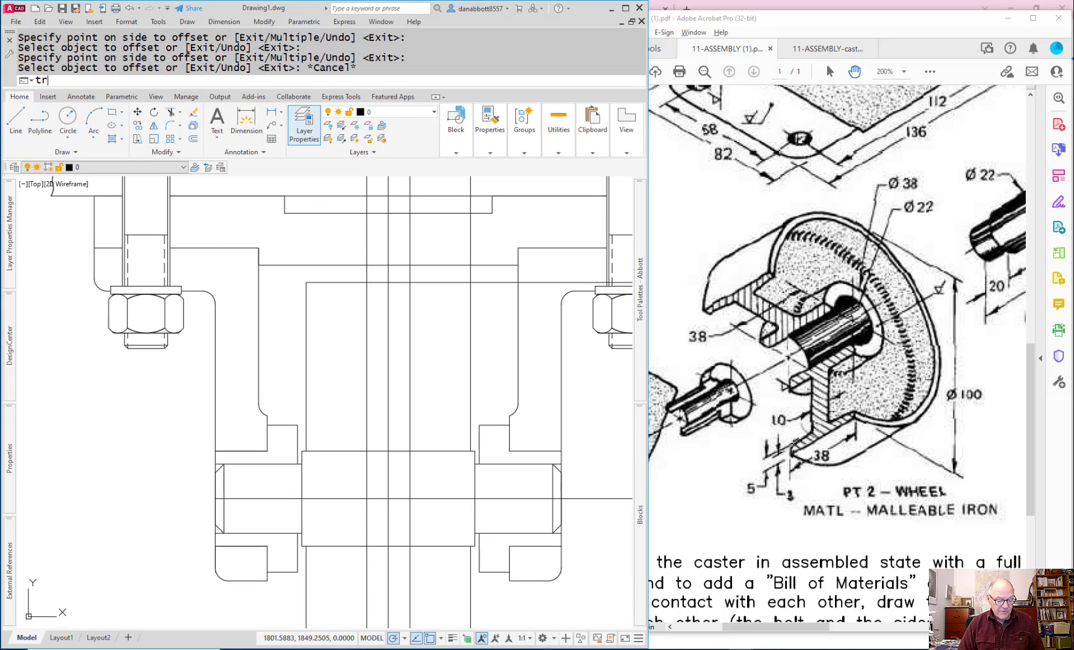
pyautogui.write('r')
pyautogui.press('Return')
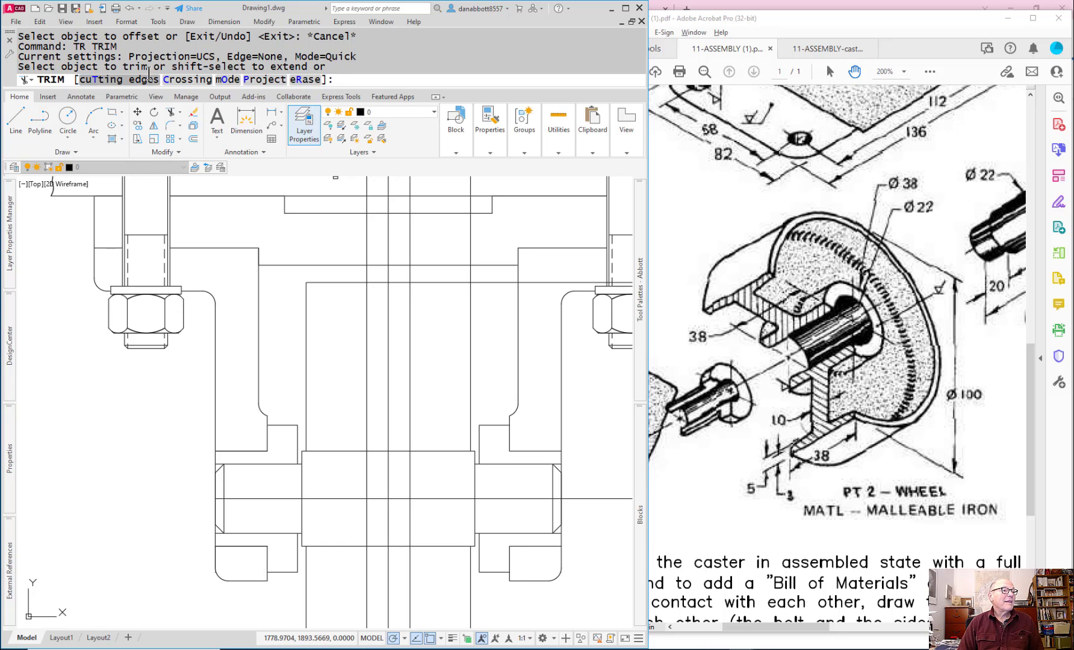
pyautogui.click(117, 80)
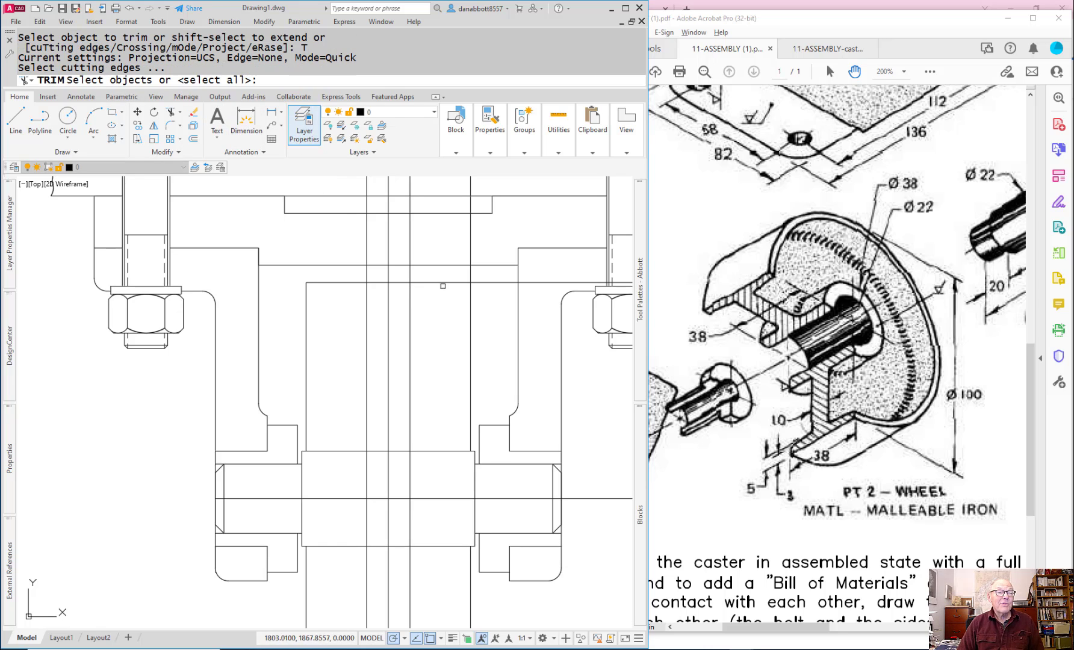
pyautogui.click(424, 281)
pyautogui.press('Return')
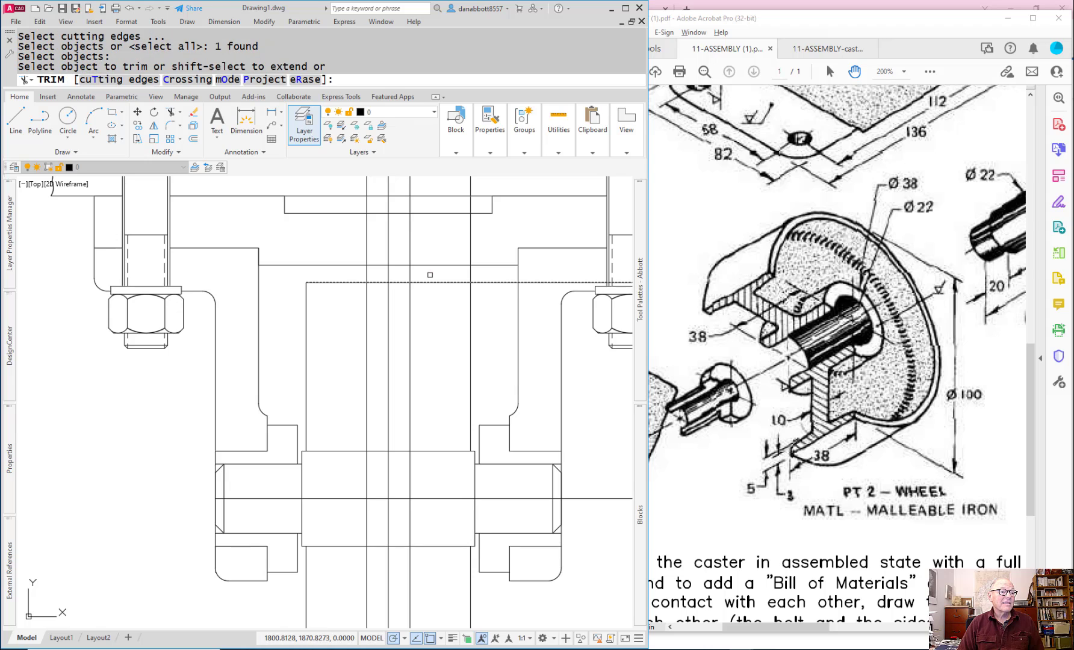
pyautogui.click(429, 271)
pyautogui.click(327, 278)
pyautogui.press('Return')
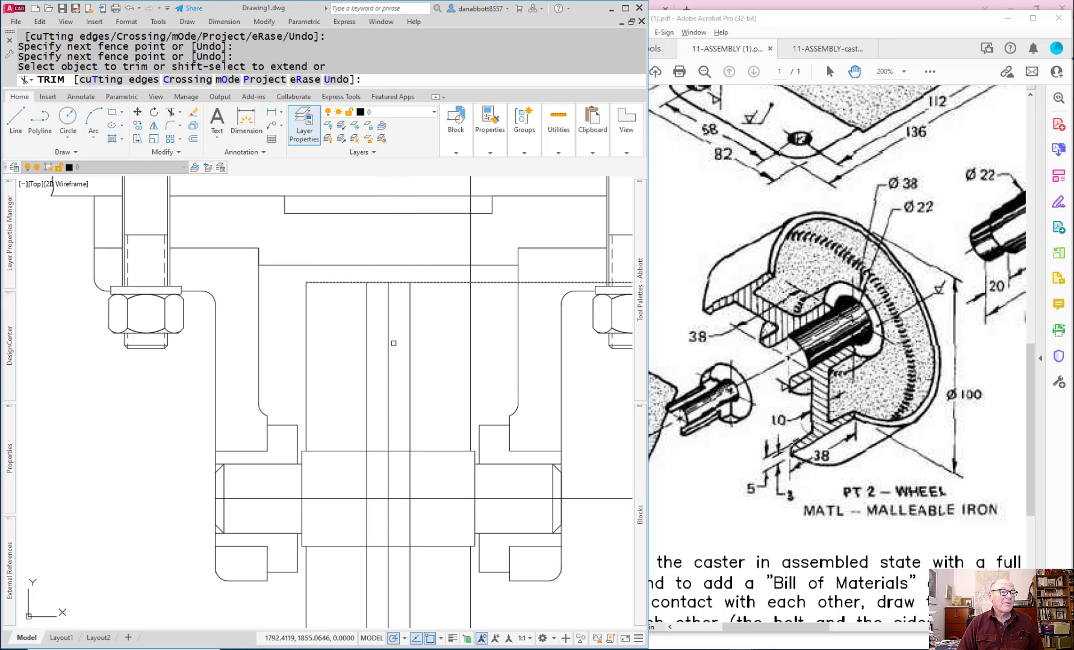
pyautogui.scroll(-4, 409, 455)
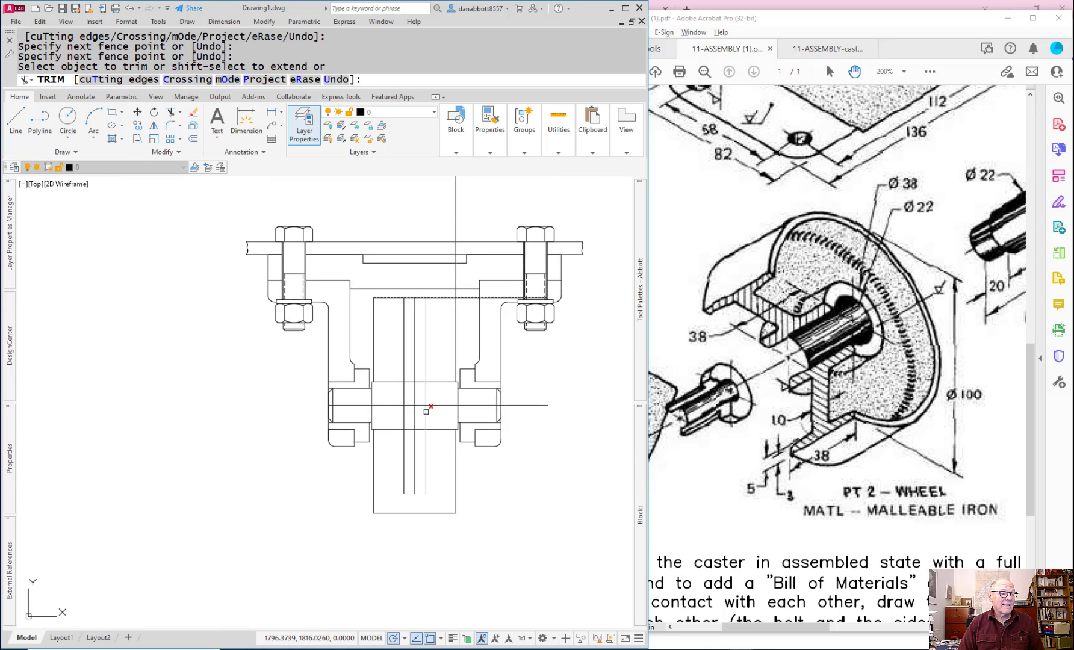
pyautogui.click(413, 419)
pyautogui.press('Escape')
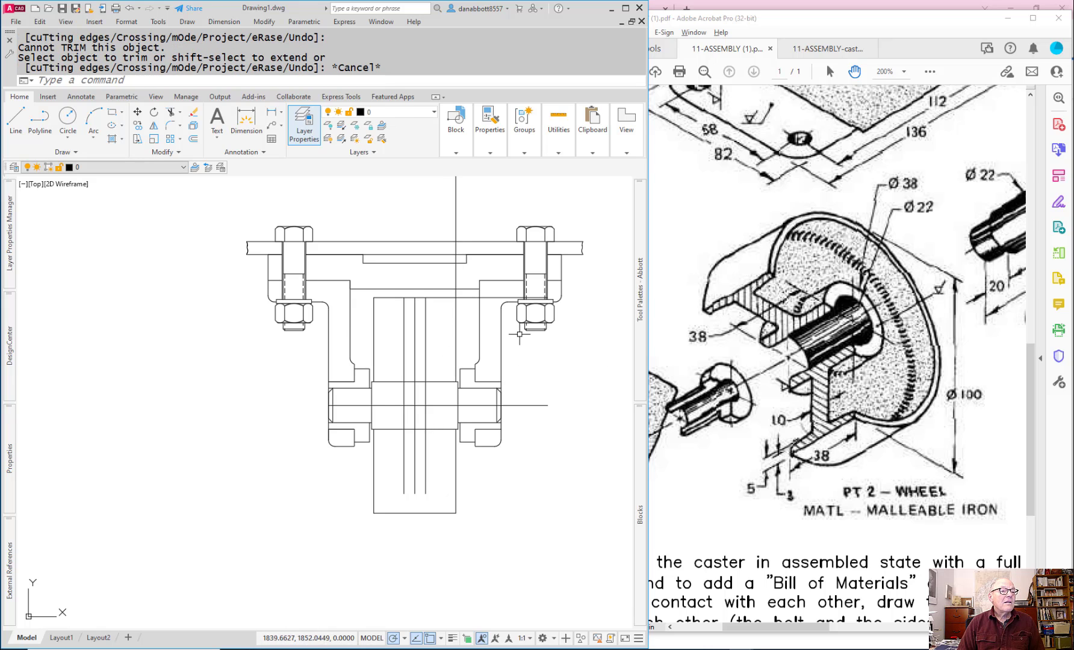
# Step: Join the wheel's right line and upper line into a sharp corner with Fillet
pyautogui.press('Escape')
pyautogui.write('F')
pyautogui.press('Return')
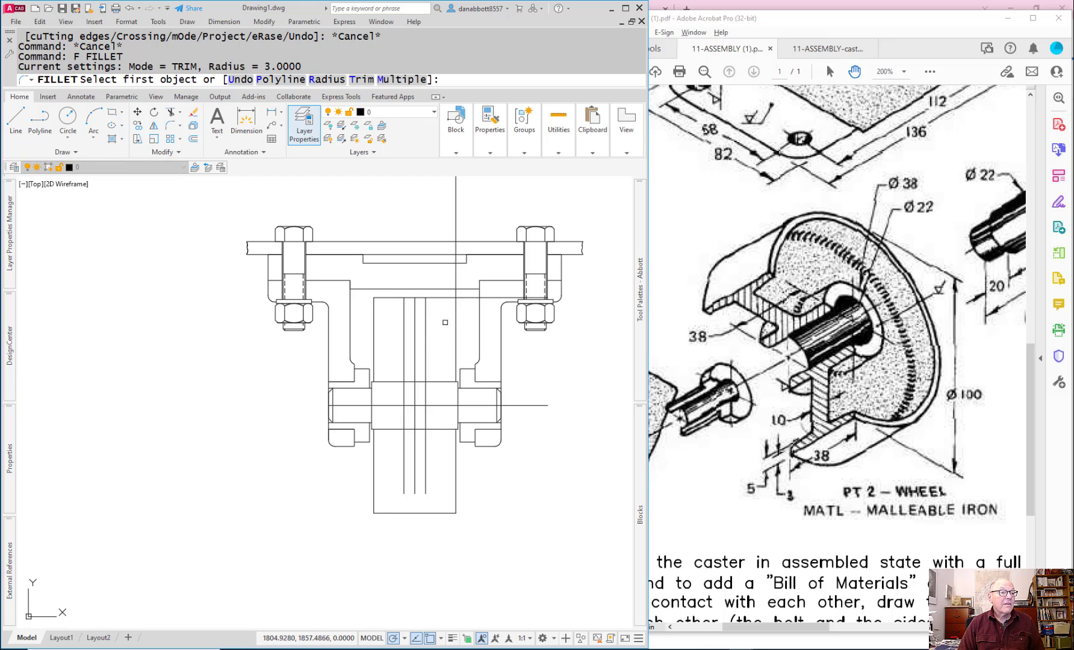
pyautogui.click(457, 320)
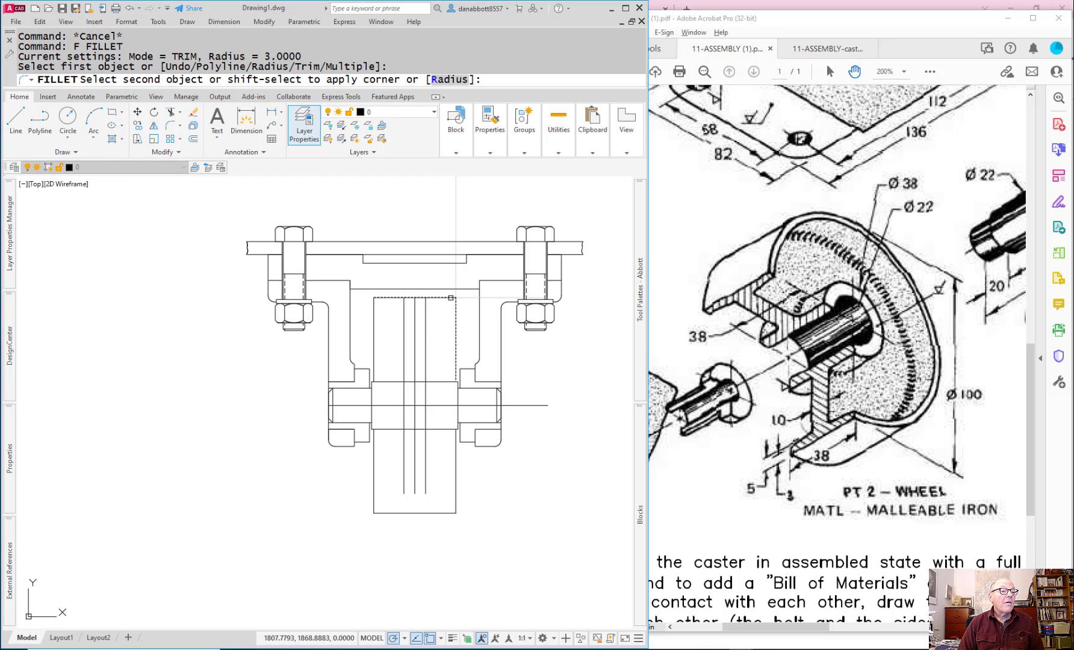
pyautogui.press('Escape')
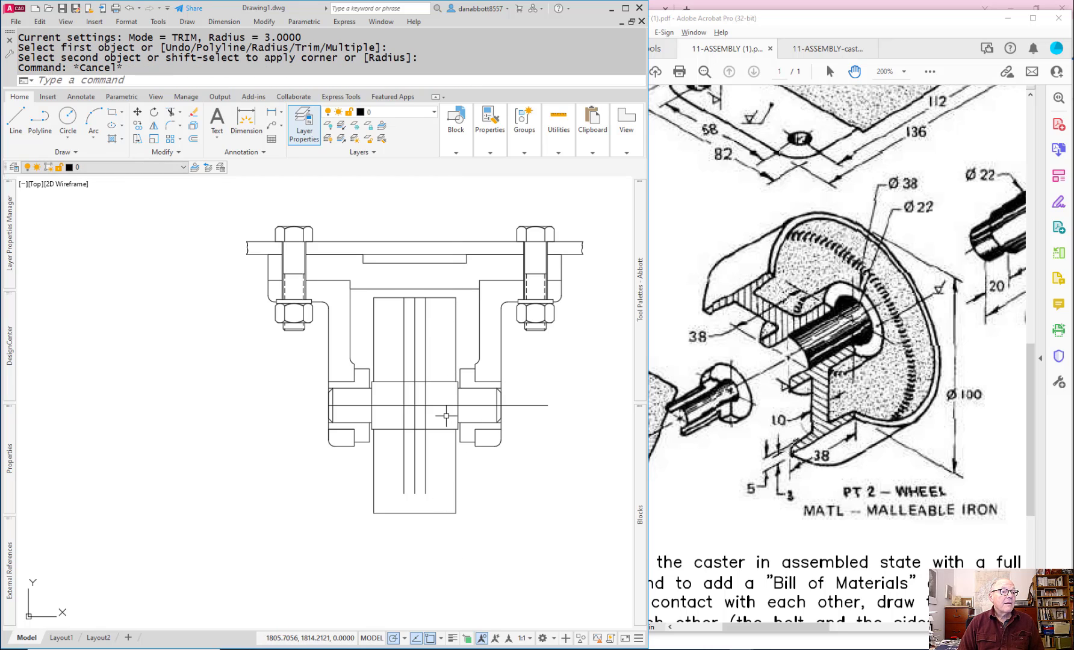
# Step: Try to draw the rim's sloped underside line starting 3 mm below the wheel's upper-left corner, and undo it
pyautogui.scroll(-3, 436, 325)
pyautogui.scroll(6, 430, 311)
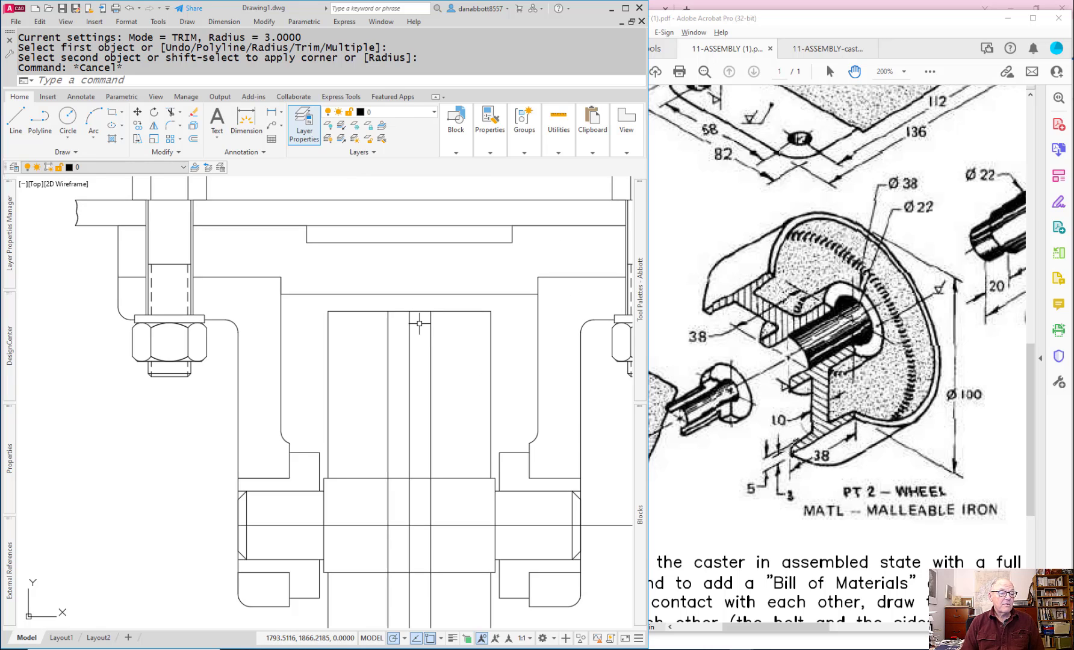
pyautogui.write('L')
pyautogui.press('Return')
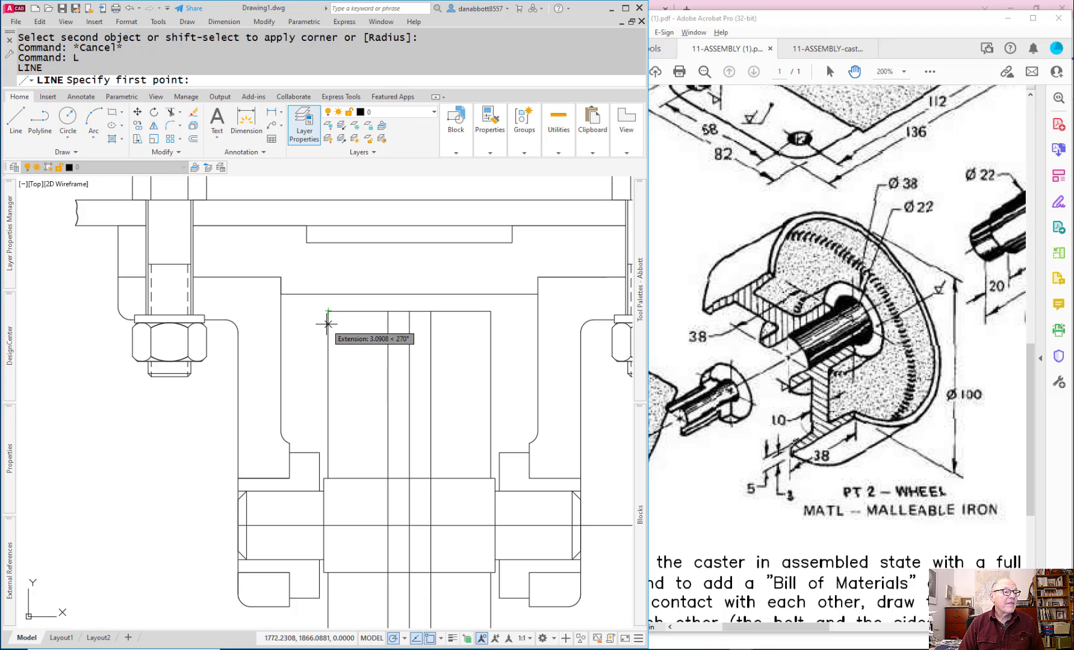
pyautogui.write('3')
pyautogui.press('Return')
pyautogui.press('Escape')
pyautogui.write('u')
# Step: Draw the rim's sloped line from 3 mm below the wheel's upper-left corner to 5 mm below the top of the left web line
pyautogui.press('Return')
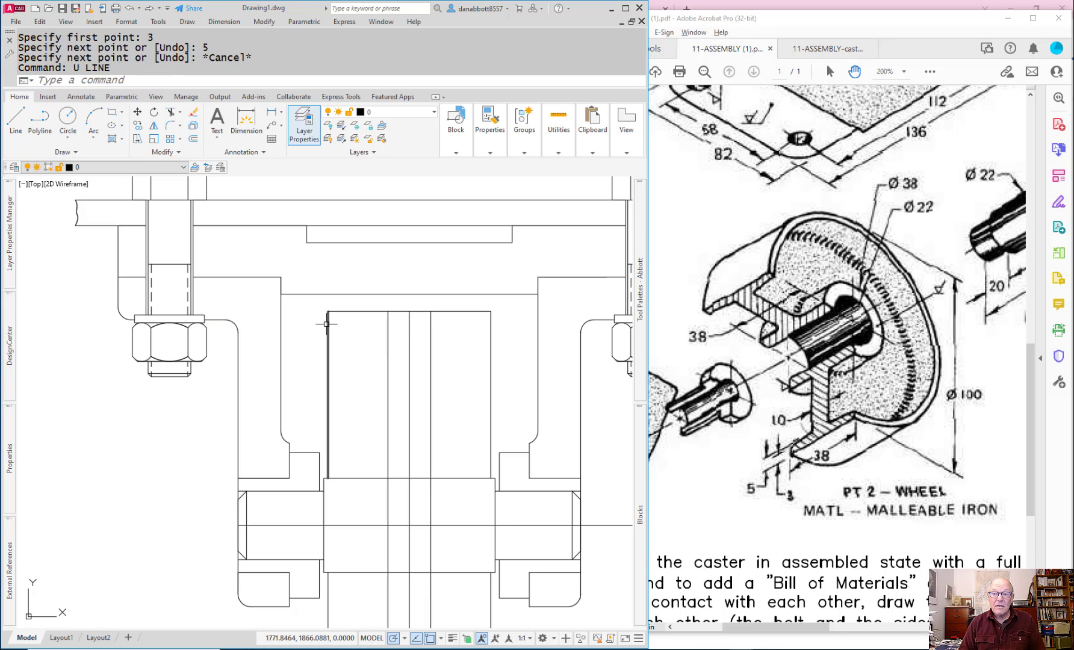
pyautogui.write('l')
pyautogui.press('Return')
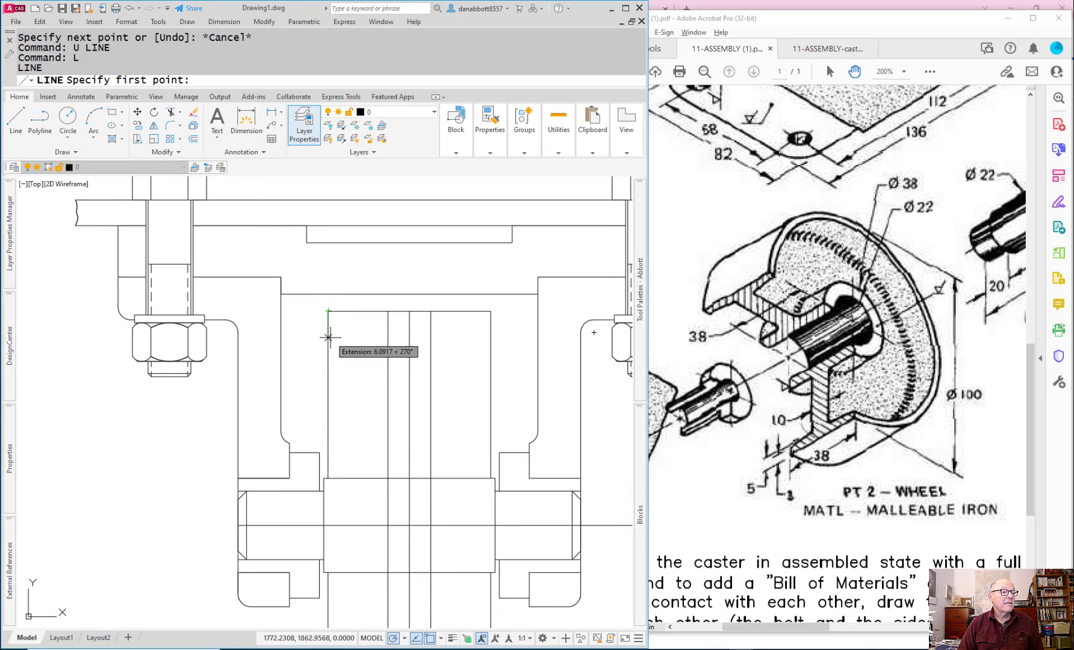
pyautogui.write('3')
pyautogui.press('Return')
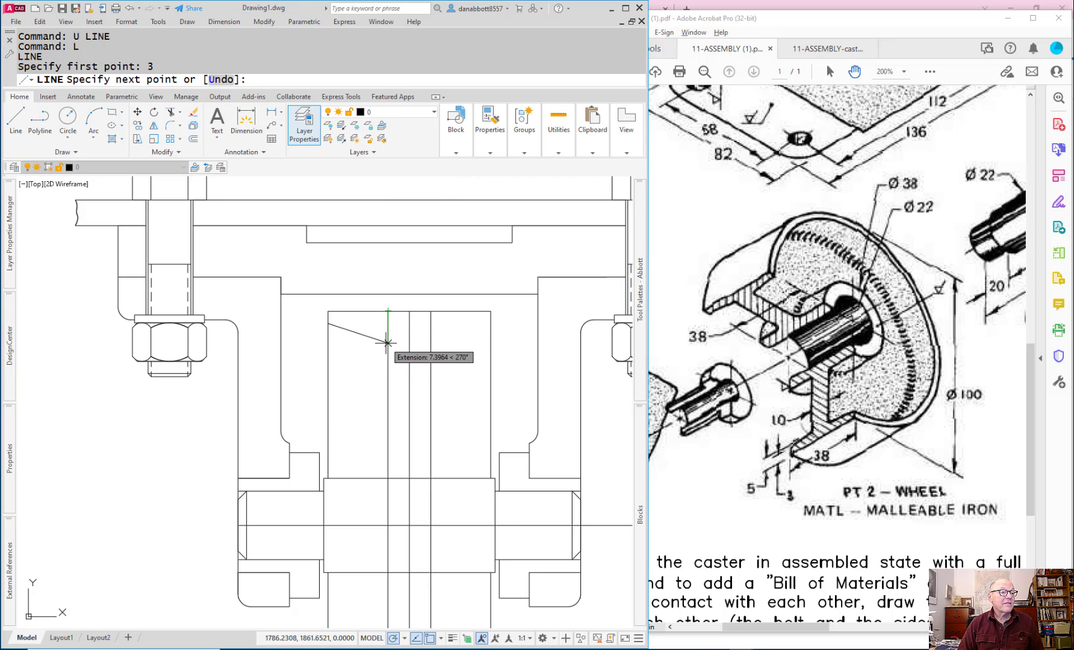
pyautogui.write('5')
pyautogui.press('Return')
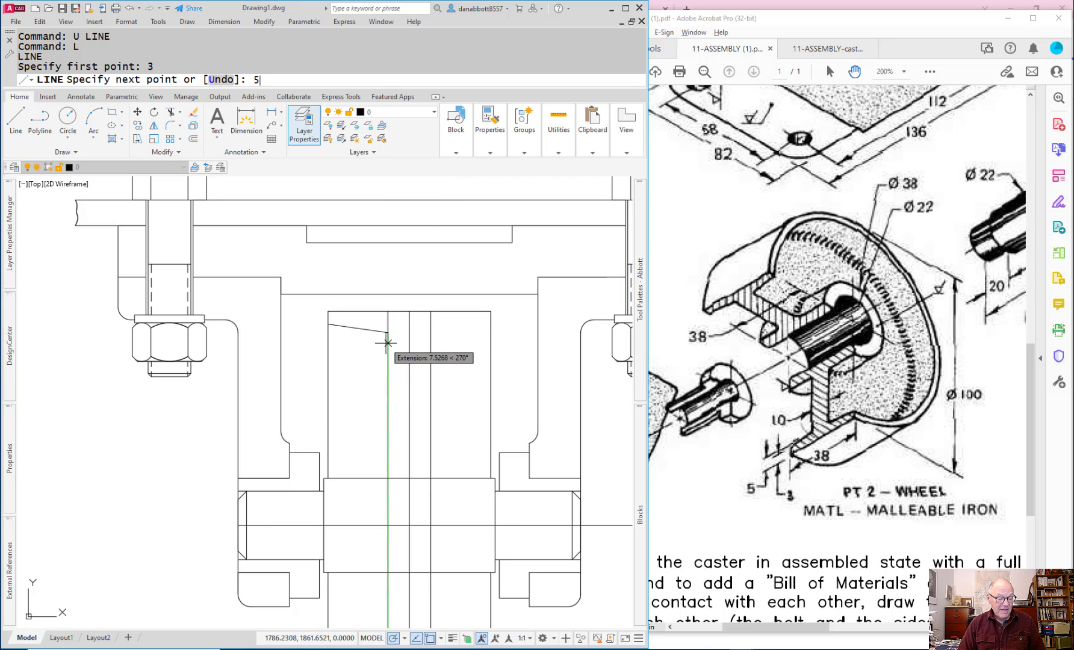
pyautogui.press('Escape')
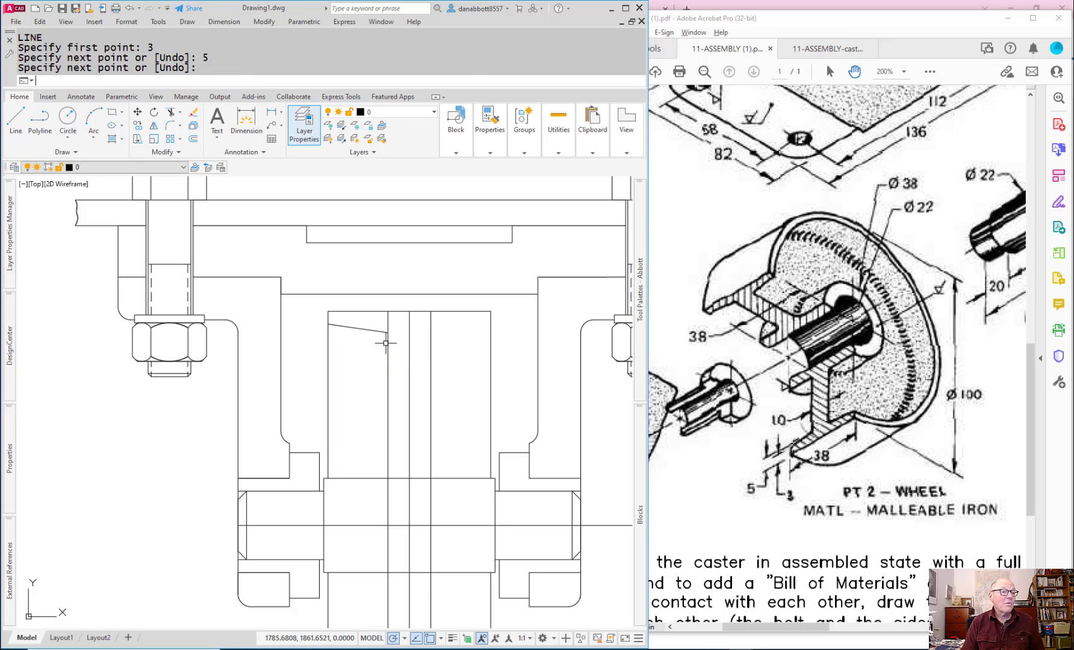
# Step: Join the left web line and the sloped rim line into a sharp corner with Fillet
pyautogui.write('f')
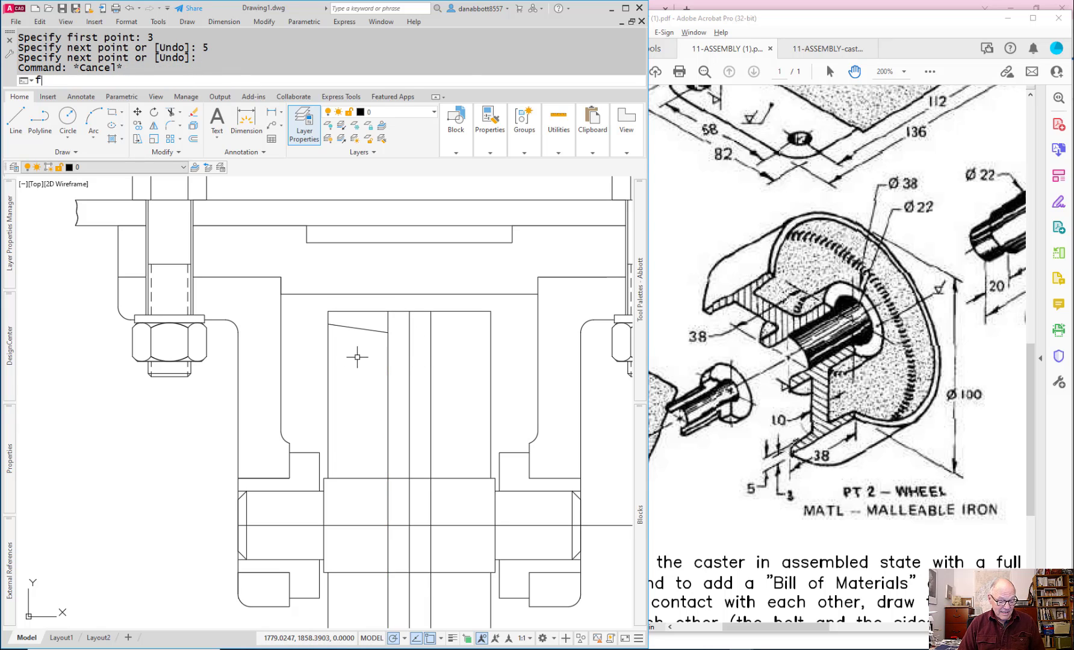
pyautogui.press('Return')
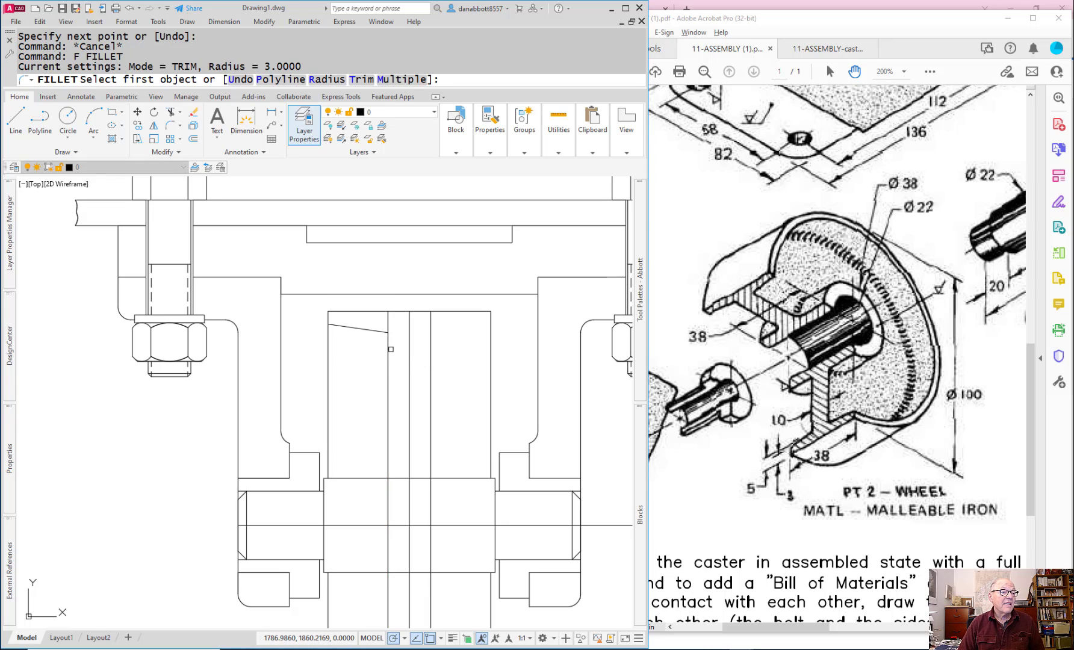
pyautogui.click(388, 350)
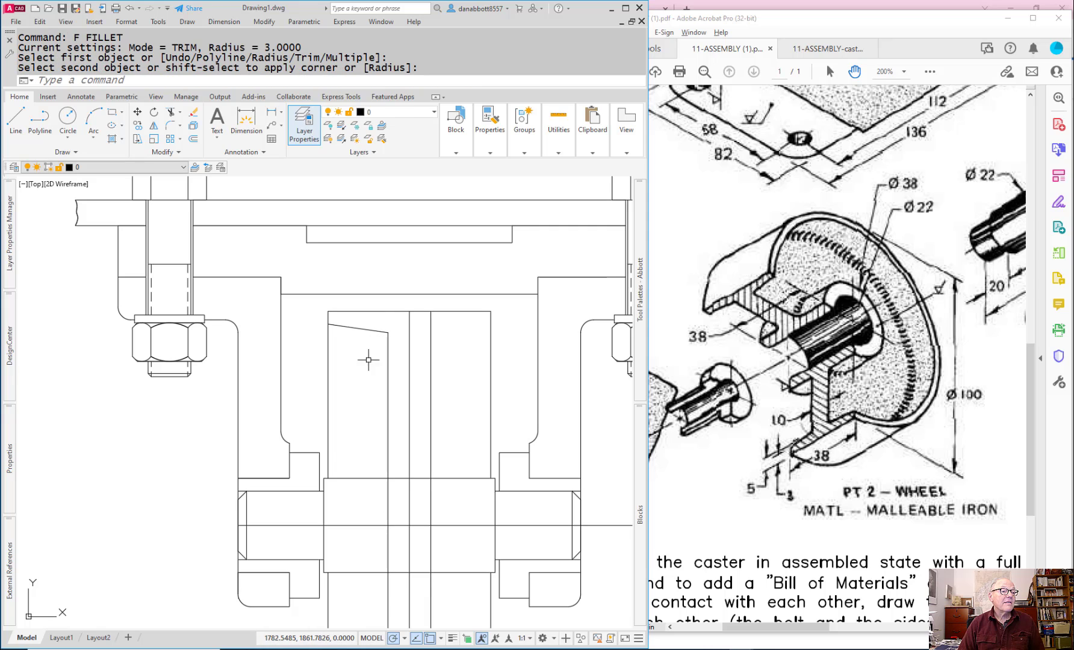
pyautogui.press('Escape')
pyautogui.scroll(-2, 450, 403)
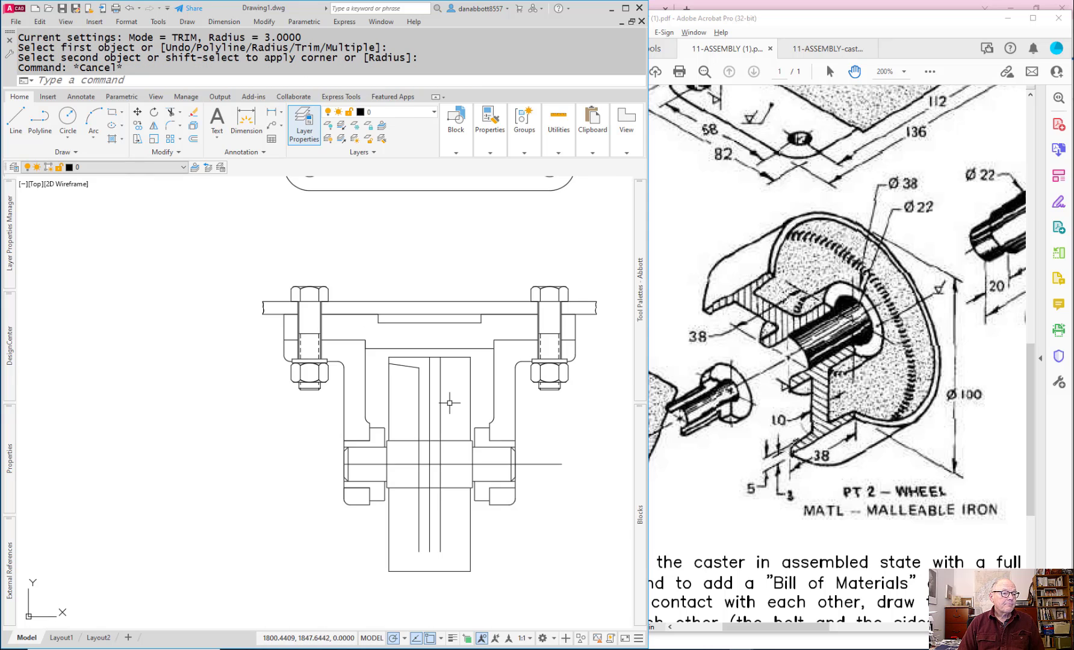
pyautogui.scroll(2, 447, 399)
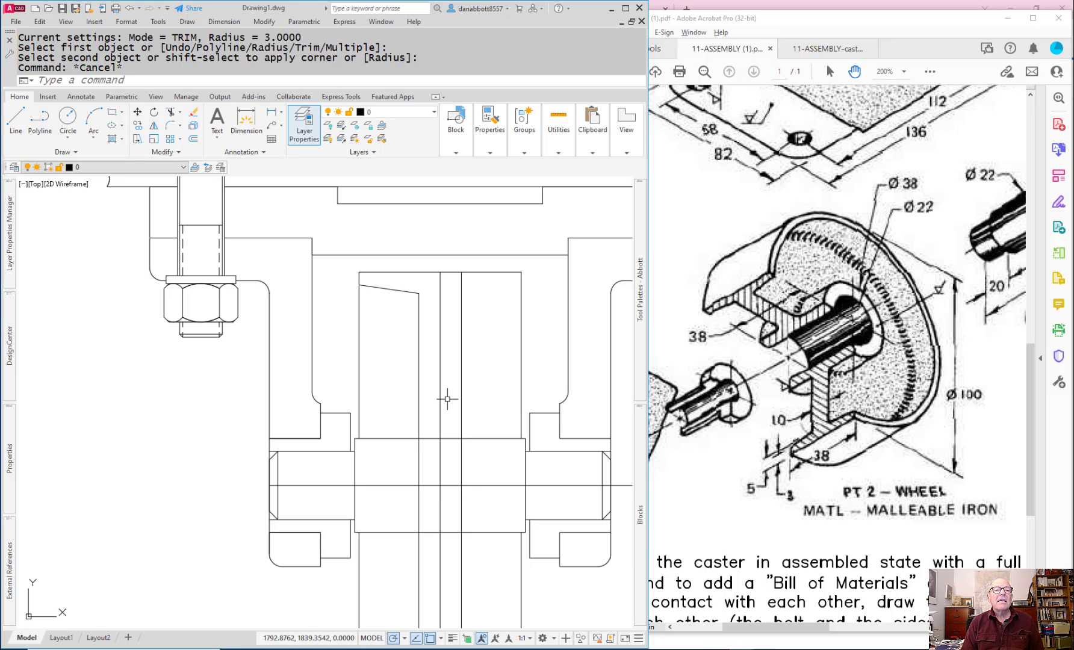
pyautogui.write('o')
pyautogui.press('Return')
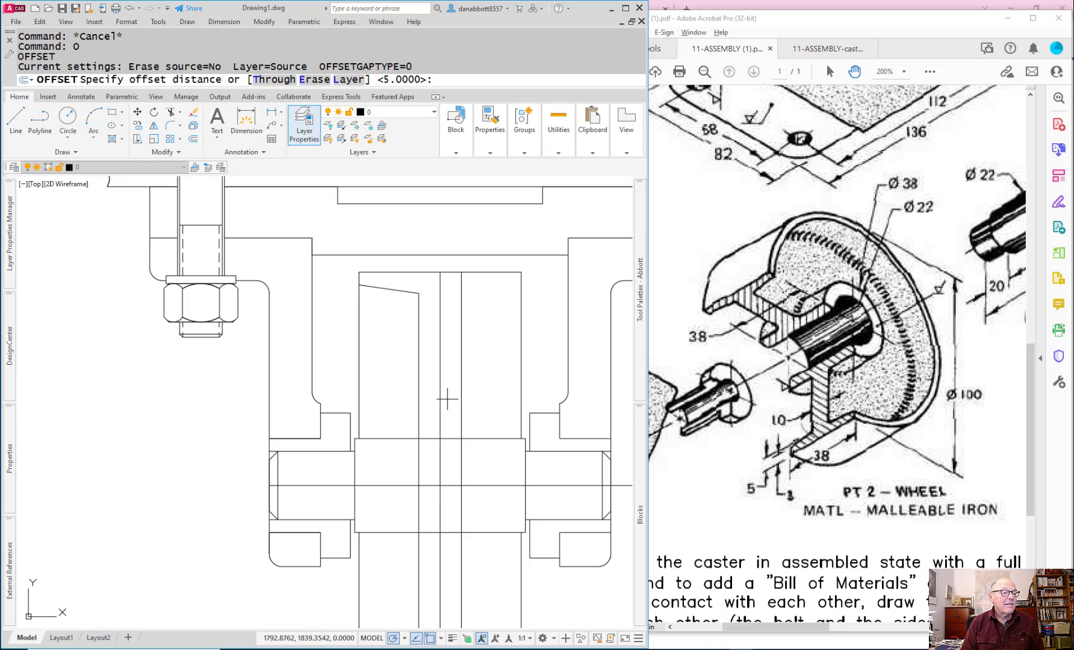
pyautogui.press('Escape')
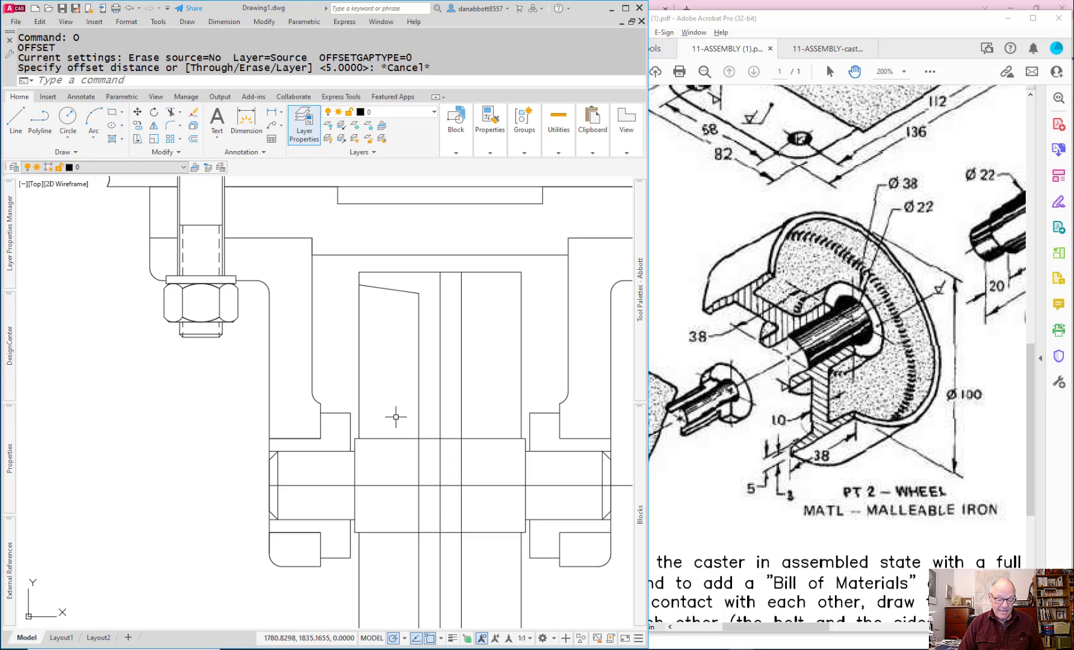
pyautogui.write('1')
pyautogui.press('Return')
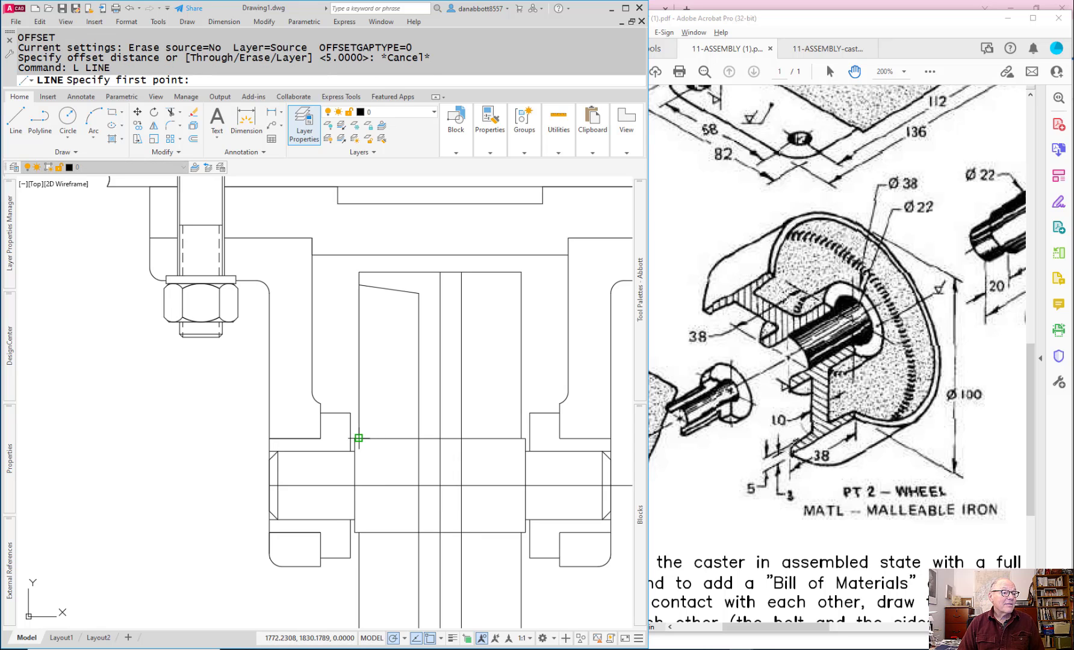
pyautogui.write('19')
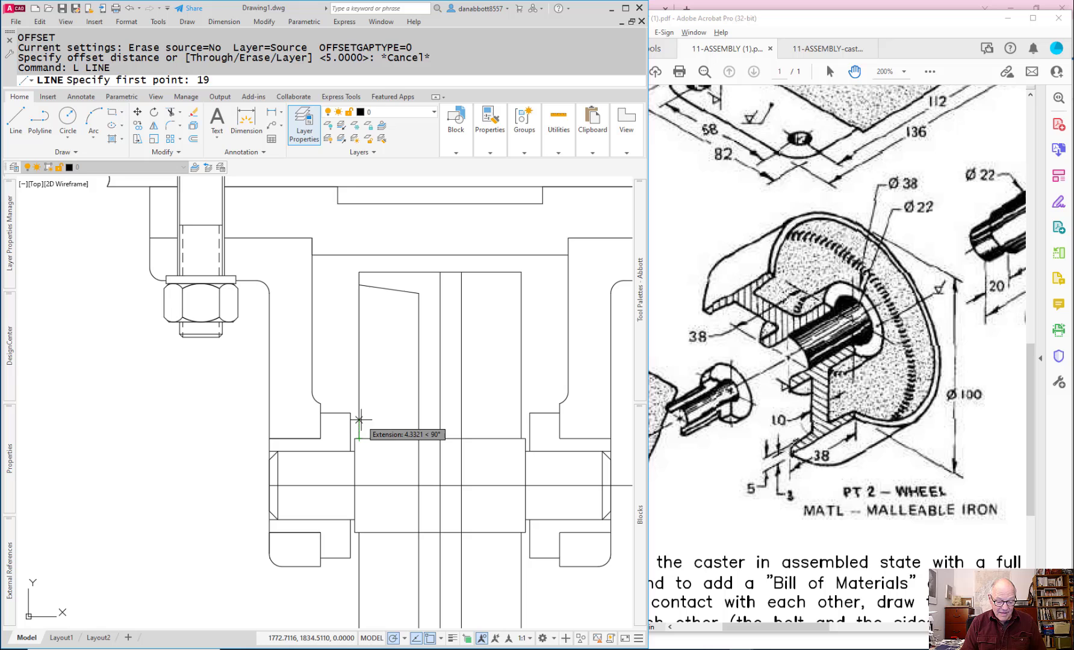
pyautogui.press('Return')
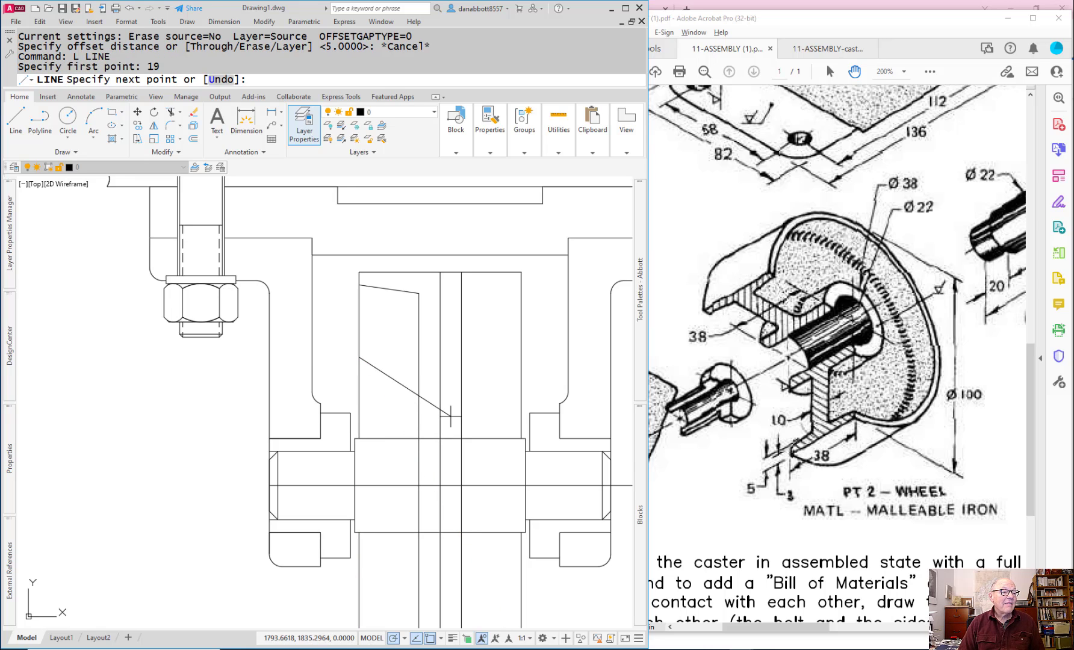
pyautogui.press('Escape')
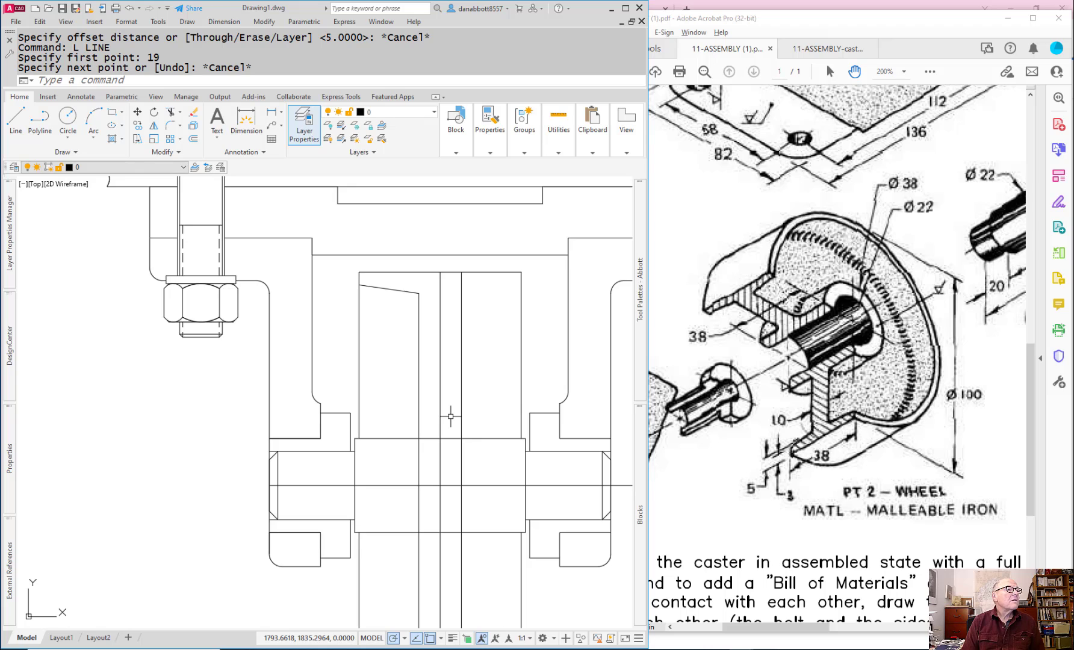
pyautogui.write('l')
pyautogui.press('Return')
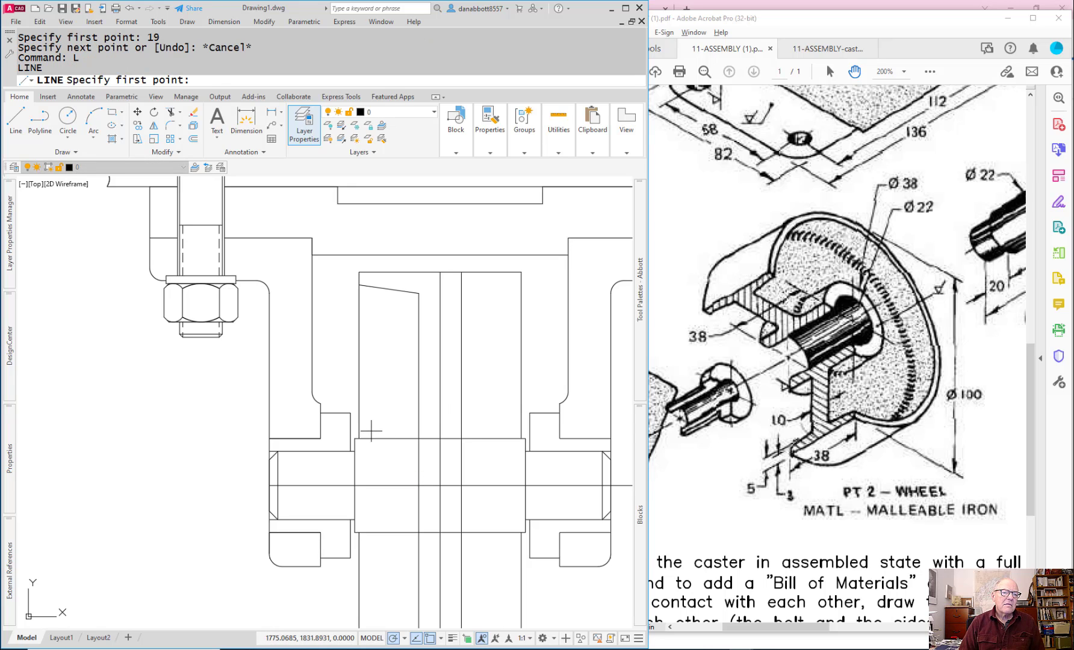
pyautogui.press('Escape')
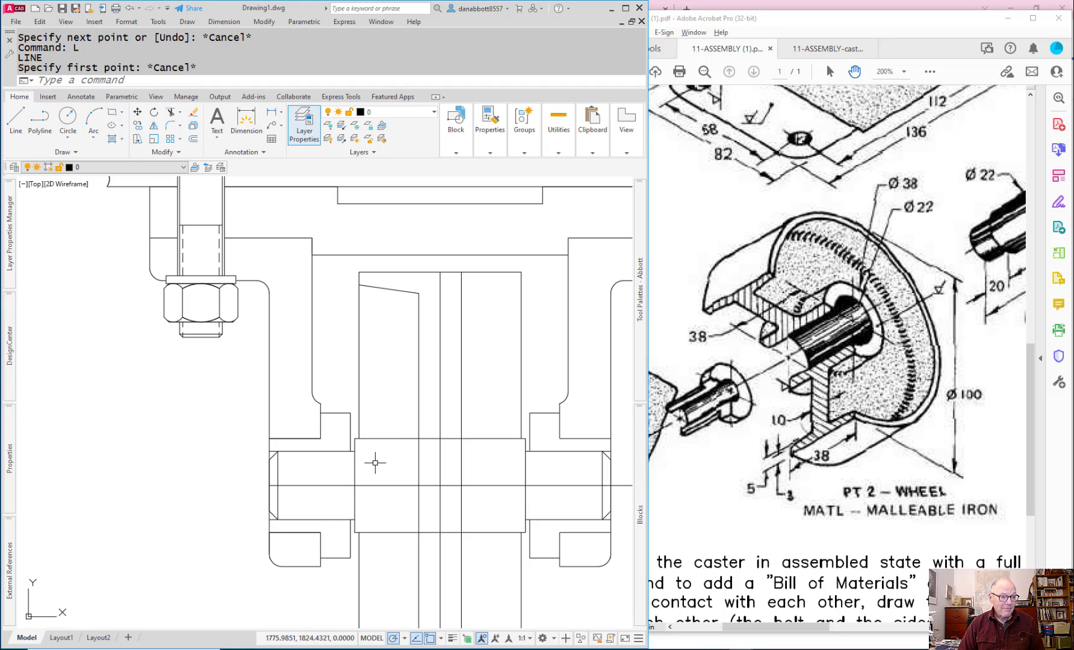
pyautogui.press('Escape')
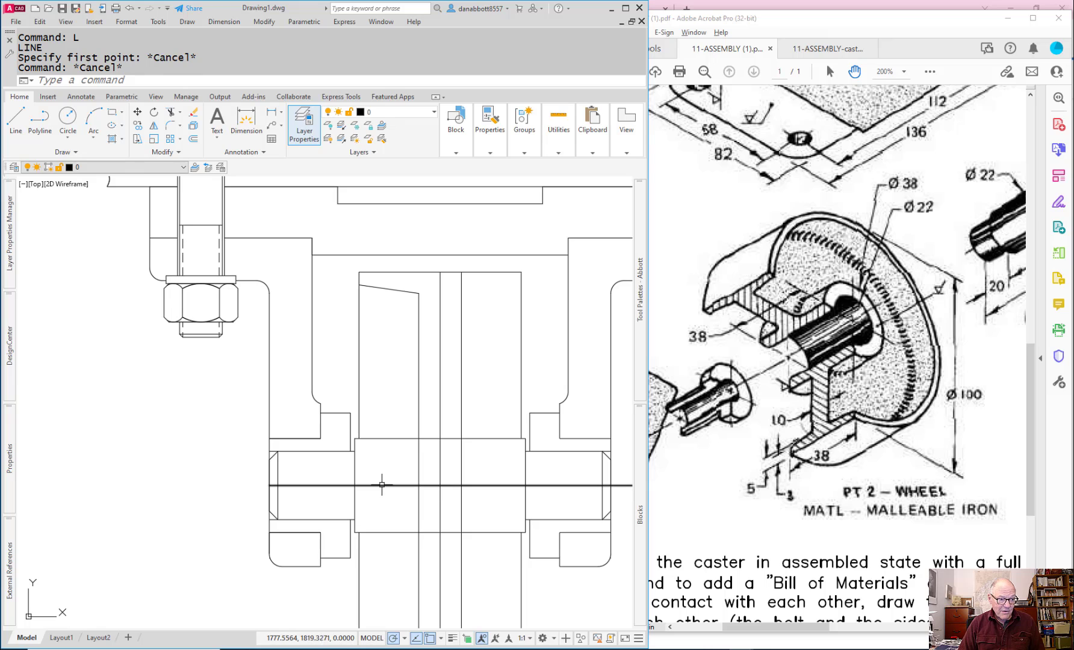
pyautogui.press('Escape')
# Step: Offset the axle centerline 19 mm to both sides, above and below
pyautogui.write('o')
pyautogui.press('Return')
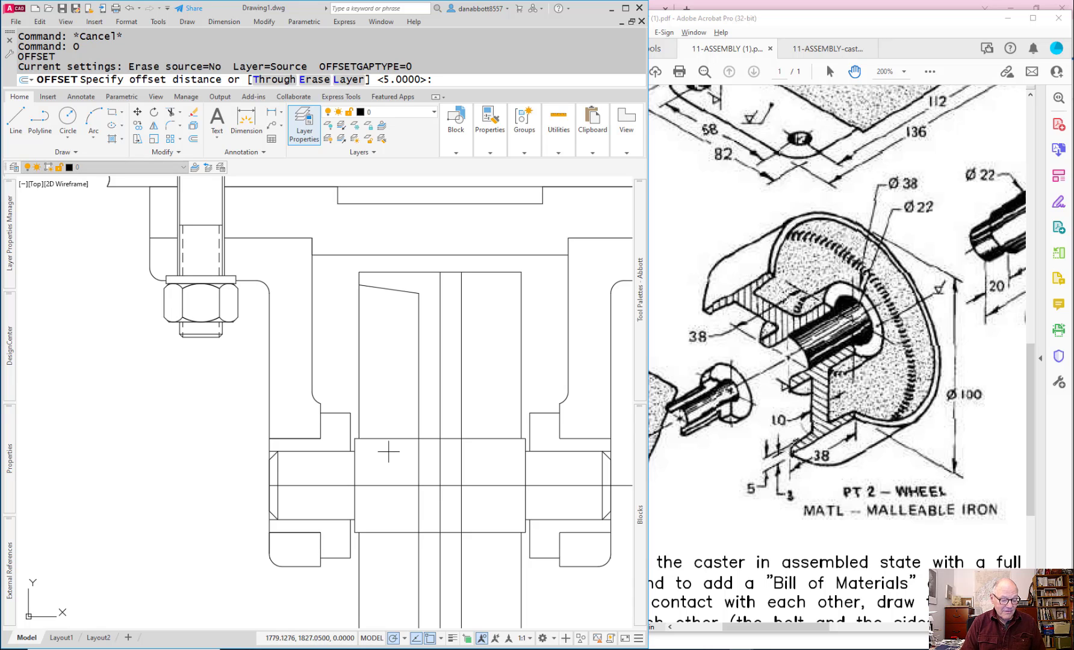
pyautogui.write('19')
pyautogui.press('Return')
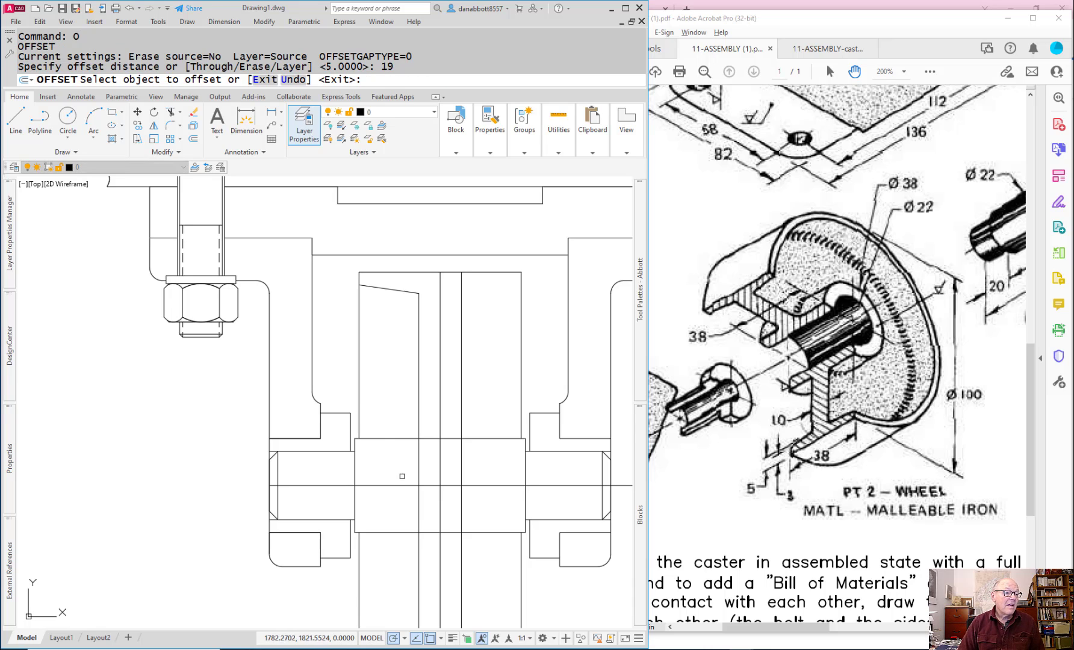
pyautogui.click(390, 484)
pyautogui.click(396, 436)
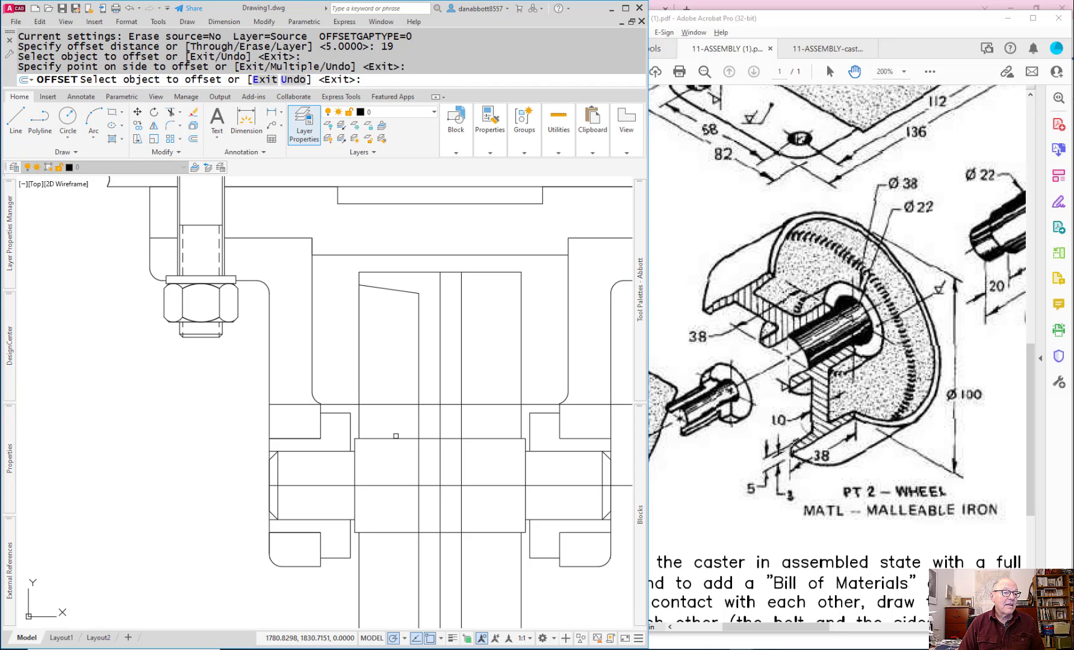
pyautogui.click(391, 486)
pyautogui.click(388, 501)
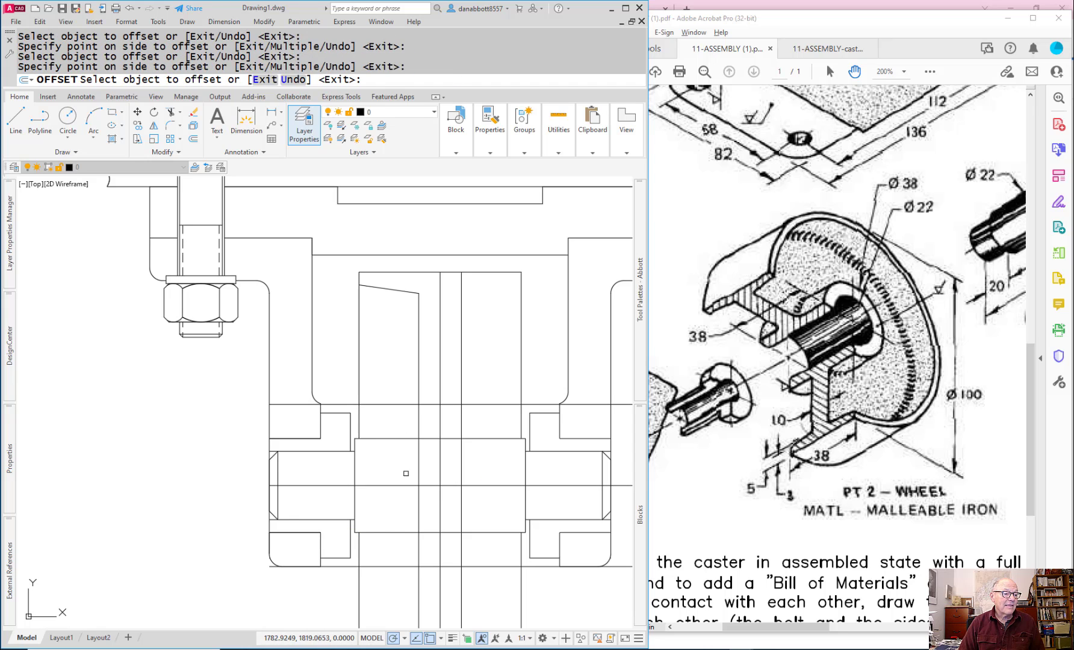
pyautogui.press('Escape')
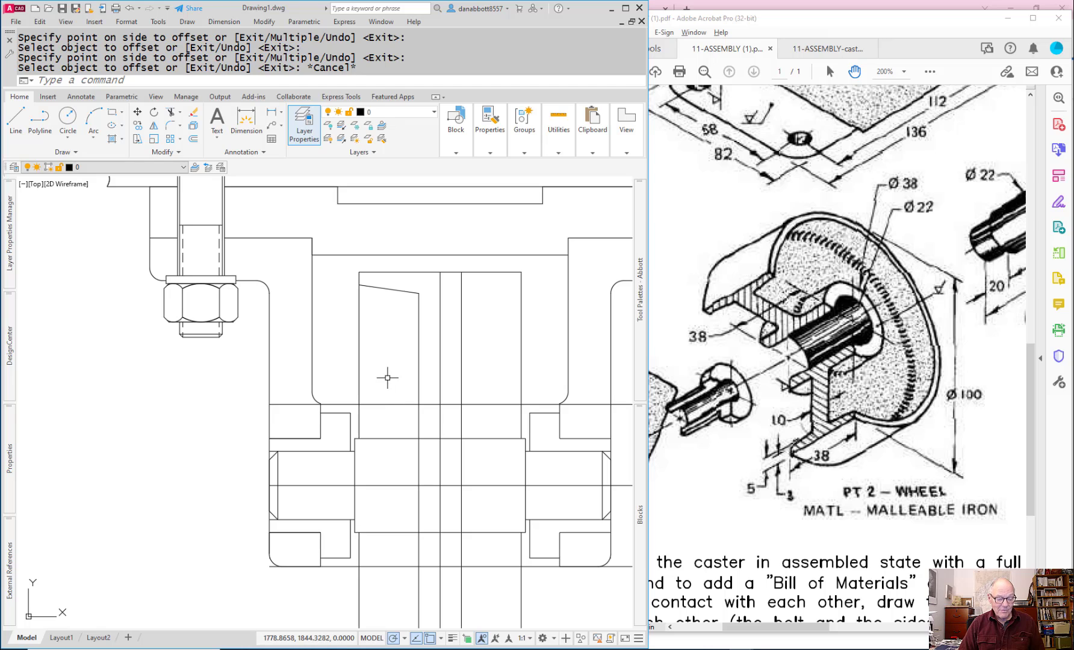
# Step: Join the upper 19 mm offset line and the wheel's left edge into a sharp corner with Fillet
pyautogui.write('f')
pyautogui.press('Return')
pyautogui.click(381, 404)
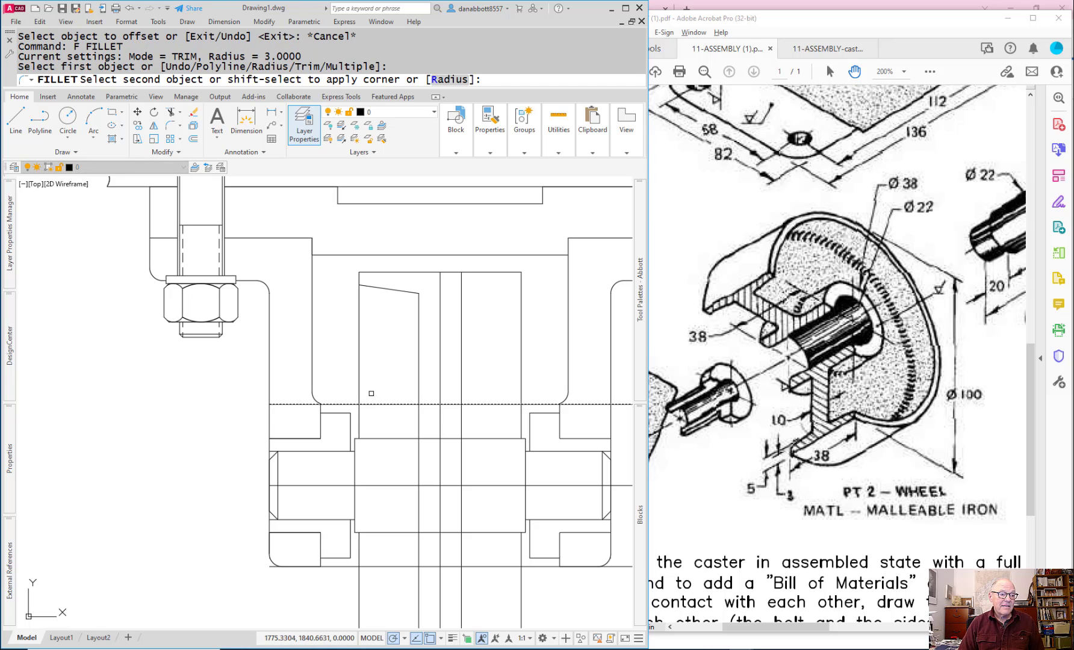
pyautogui.click(360, 385)
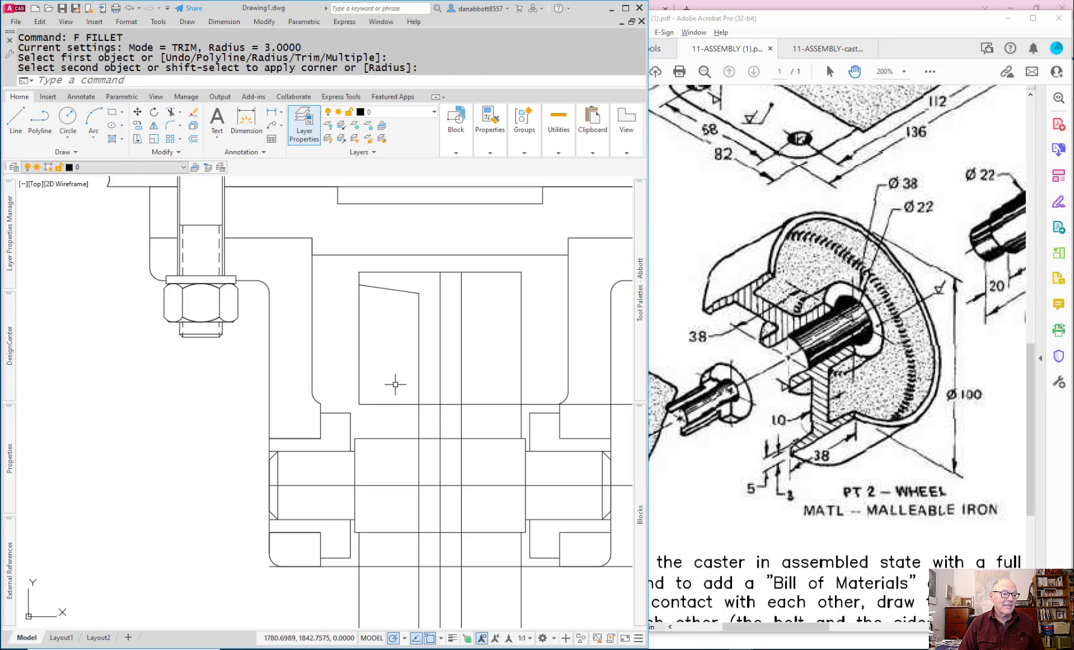
# Step: Undo the last Fillet corner and the 19 mm centerline offsets
pyautogui.write('u')
pyautogui.press('Return')
pyautogui.write('u')
pyautogui.press('Return')
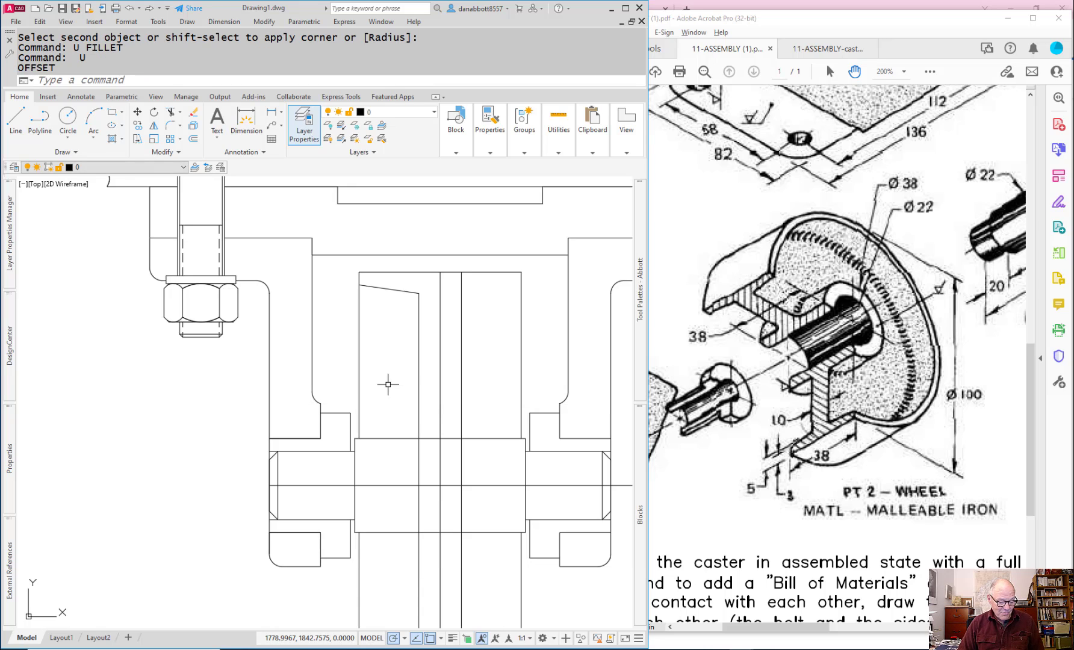
# Step: Join the sloped rim line and the short upper part of the wheel's left edge into a sharp corner with Fillet
pyautogui.write('f')
pyautogui.press('Return')
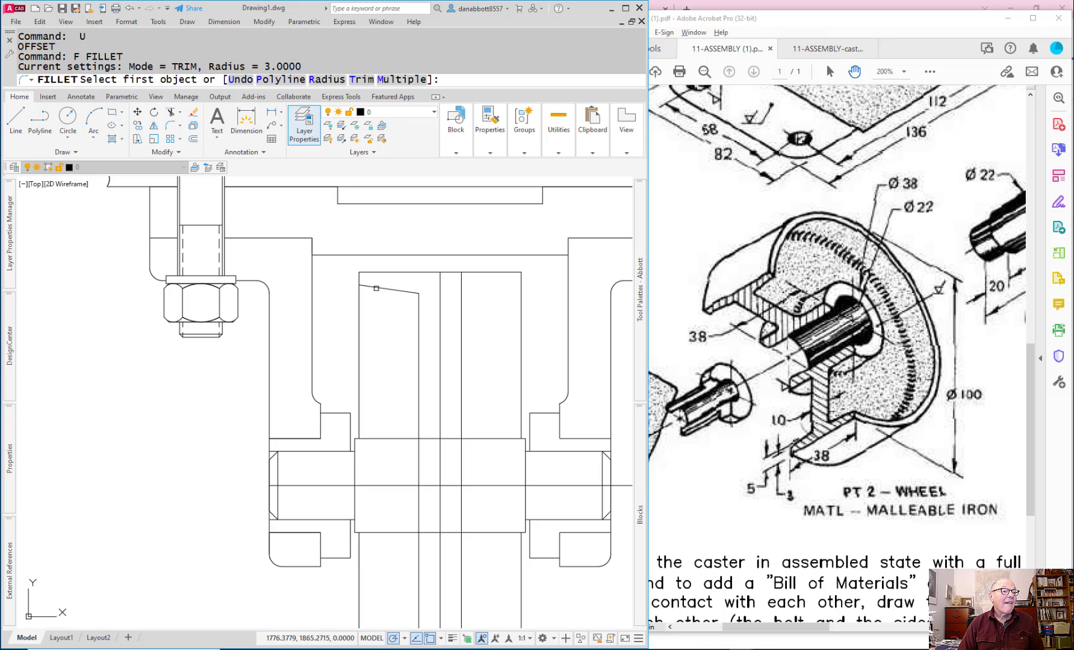
pyautogui.click(376, 289)
pyautogui.click(360, 277)
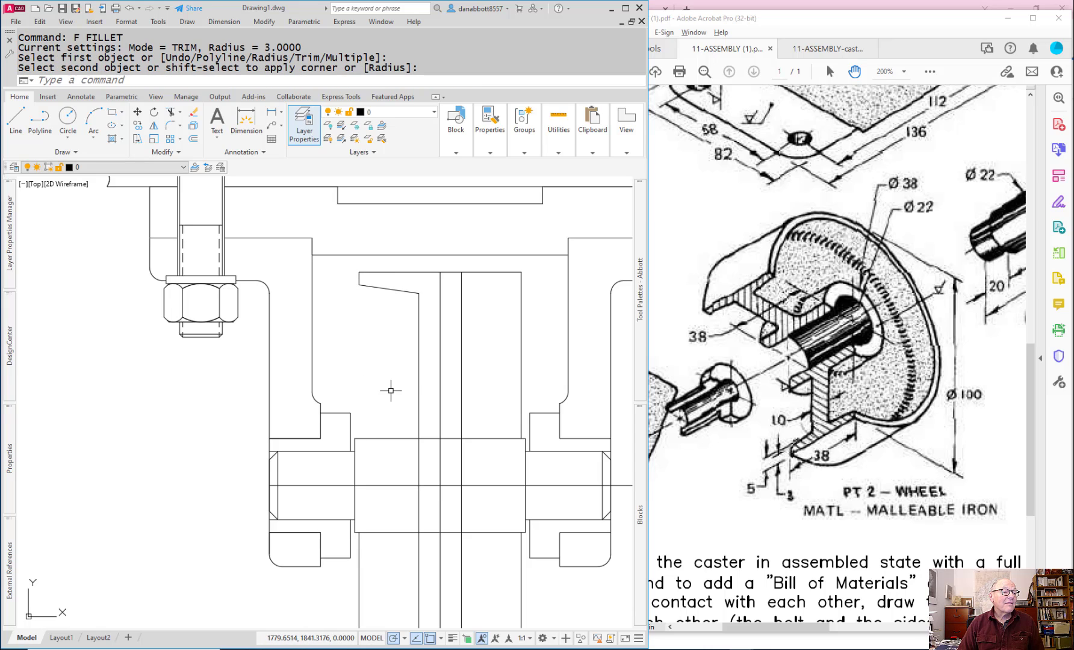
# Step: Draw a vertical line from the sloped rim line's left end down to just above the axle's upper edge
pyautogui.write('l')
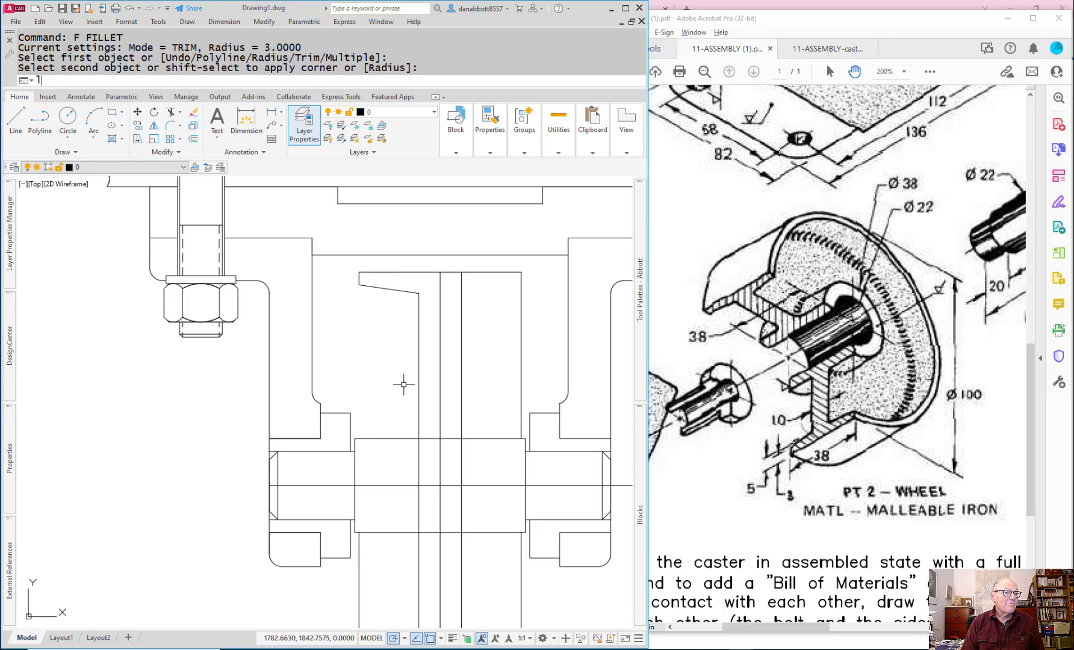
pyautogui.press('Return')
pyautogui.press('Escape')
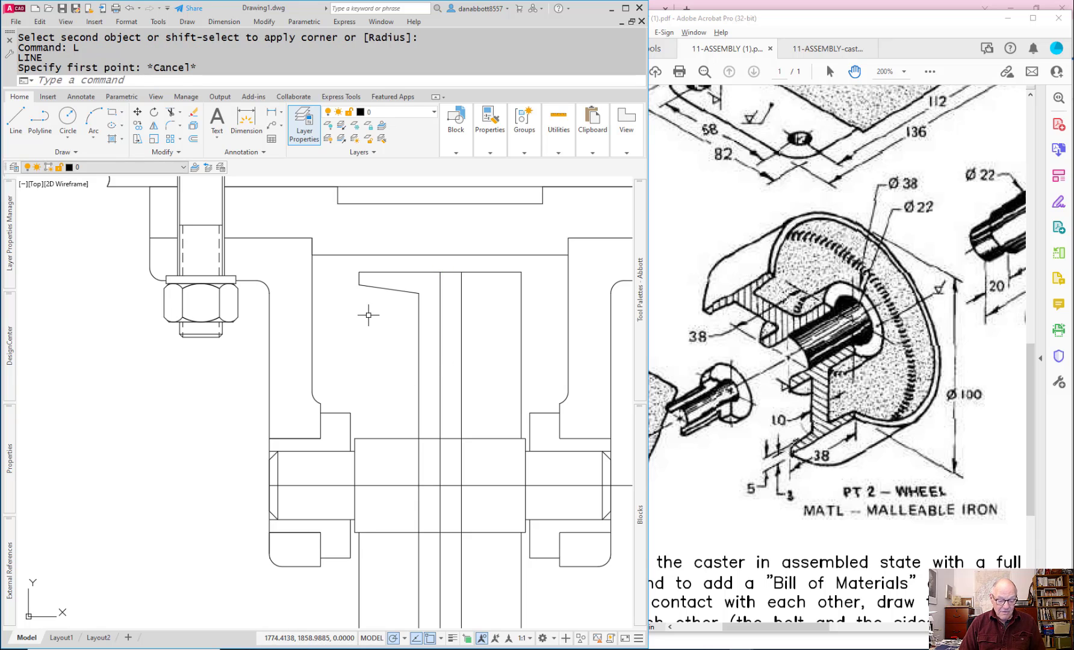
pyautogui.write('l')
pyautogui.press('Return')
pyautogui.click(359, 285)
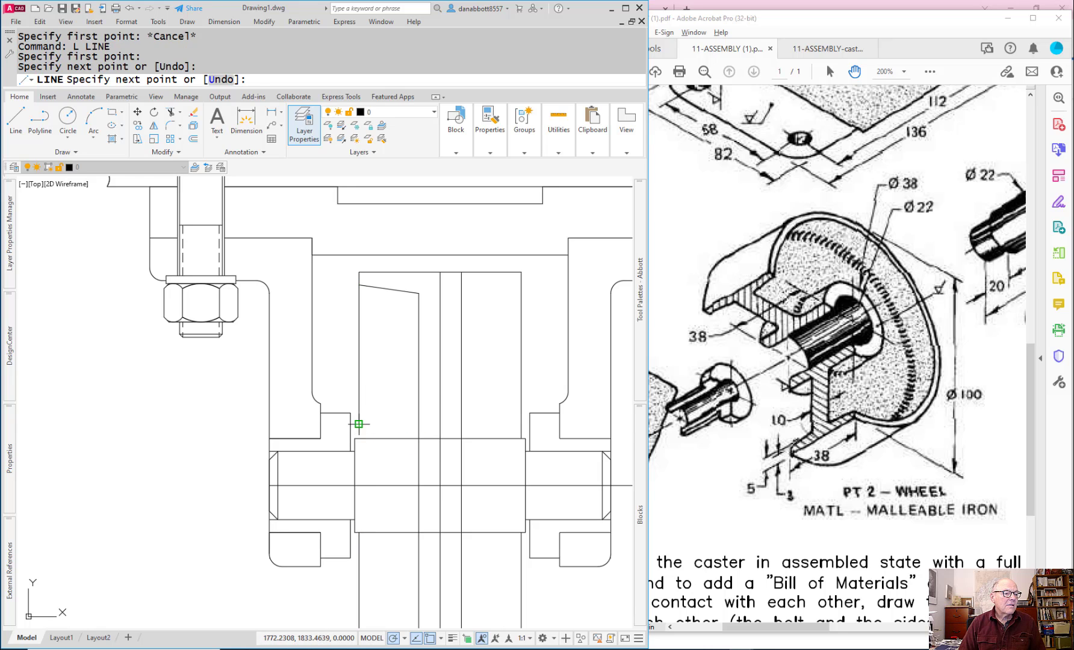
pyautogui.press('Escape')
# Step: Offset the axle centerline 19 mm upward for the wheel hub's upper edge
pyautogui.write('o')
pyautogui.press('Return')
pyautogui.write('19')
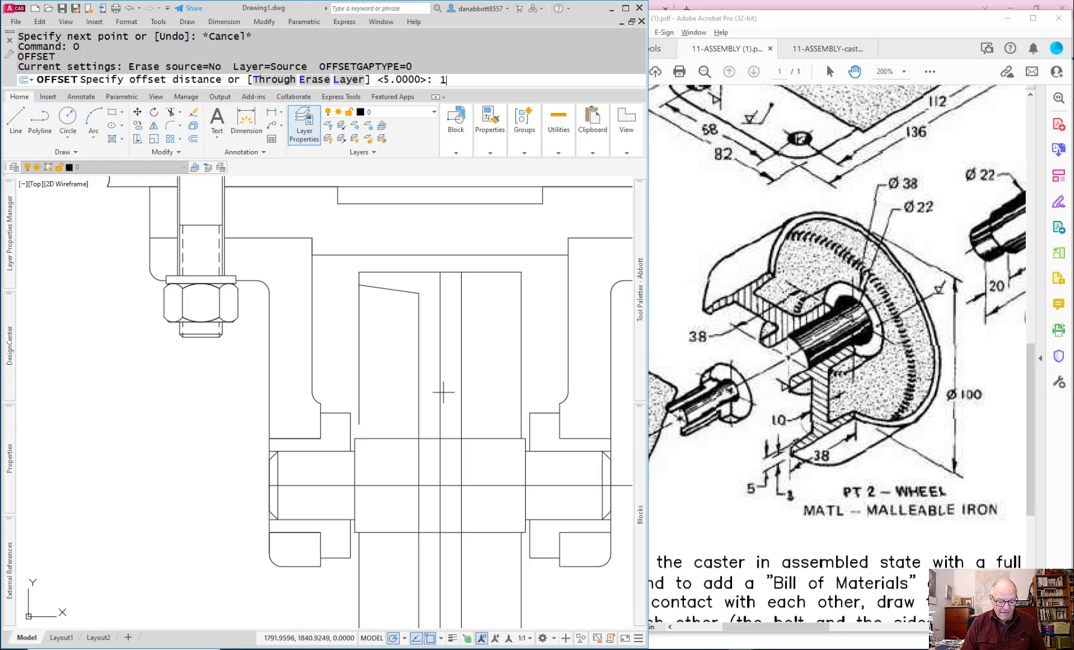
pyautogui.press('Return')
pyautogui.click(388, 484)
pyautogui.click(388, 484)
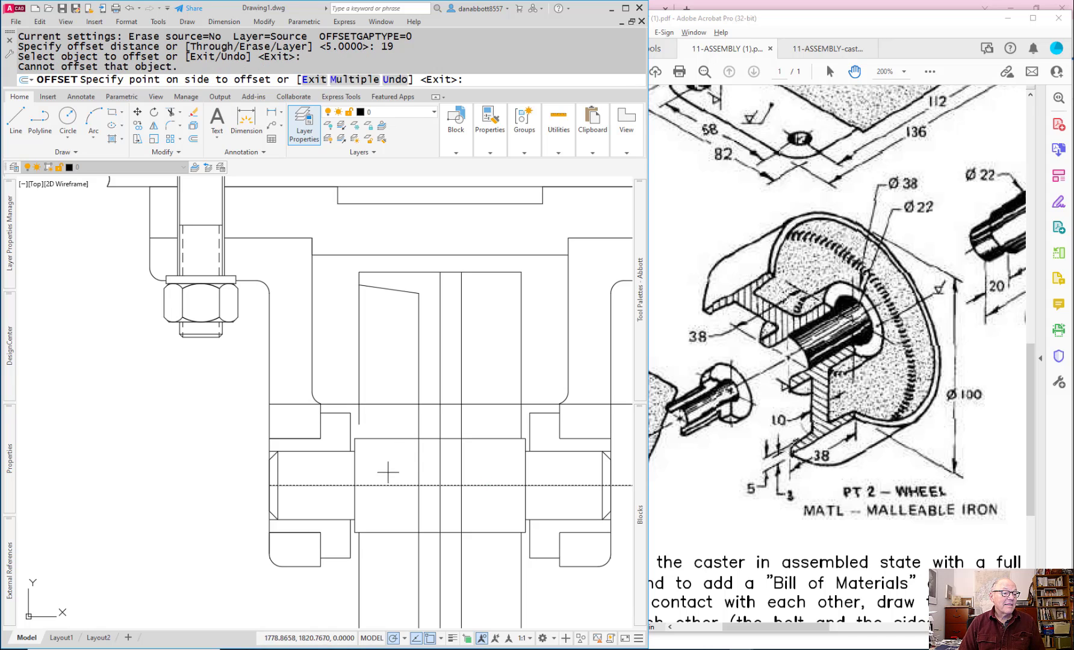
pyautogui.click(401, 457)
pyautogui.press('Escape')
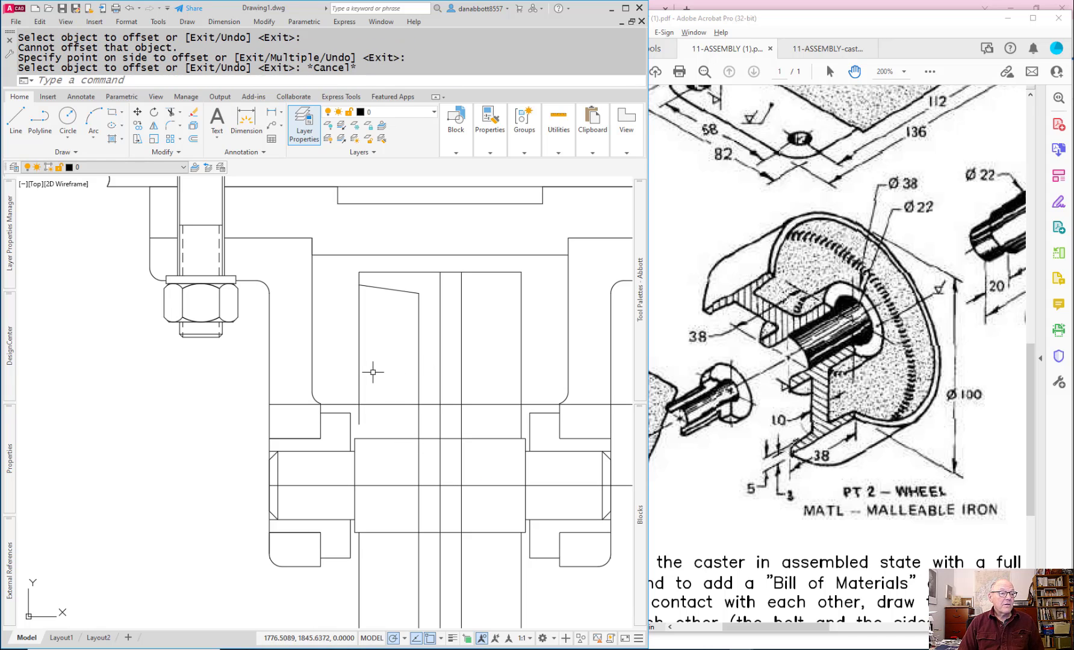
# Step: Join the 19 mm offset line and the new vertical line at the wheel's left side into a sharp corner with Fillet
pyautogui.write('f')
pyautogui.press('Return')
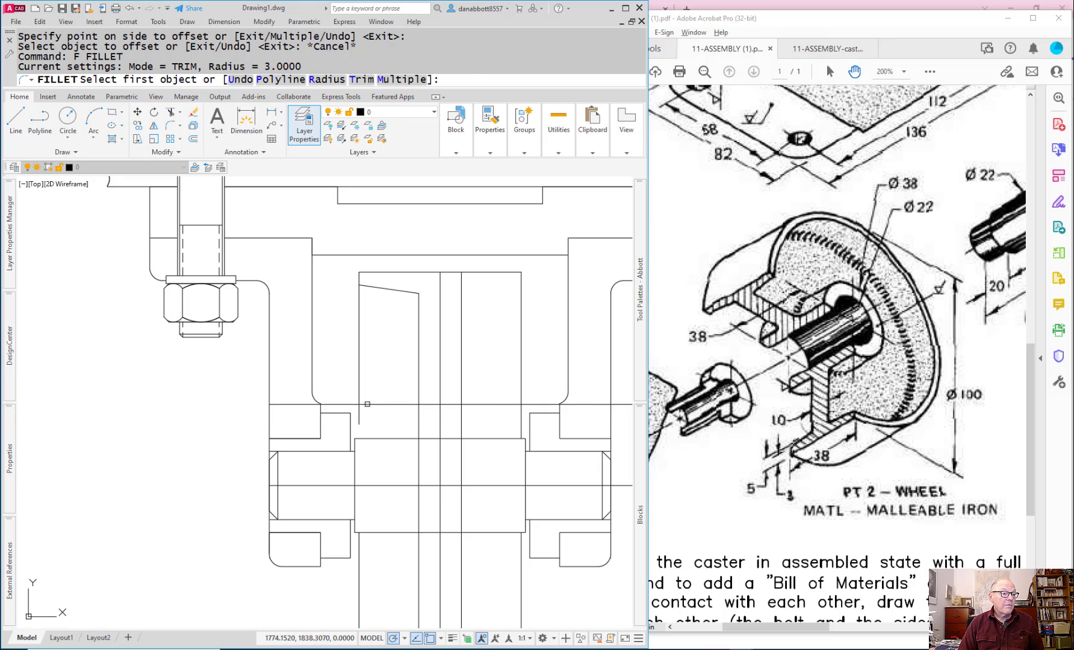
pyautogui.click(364, 403)
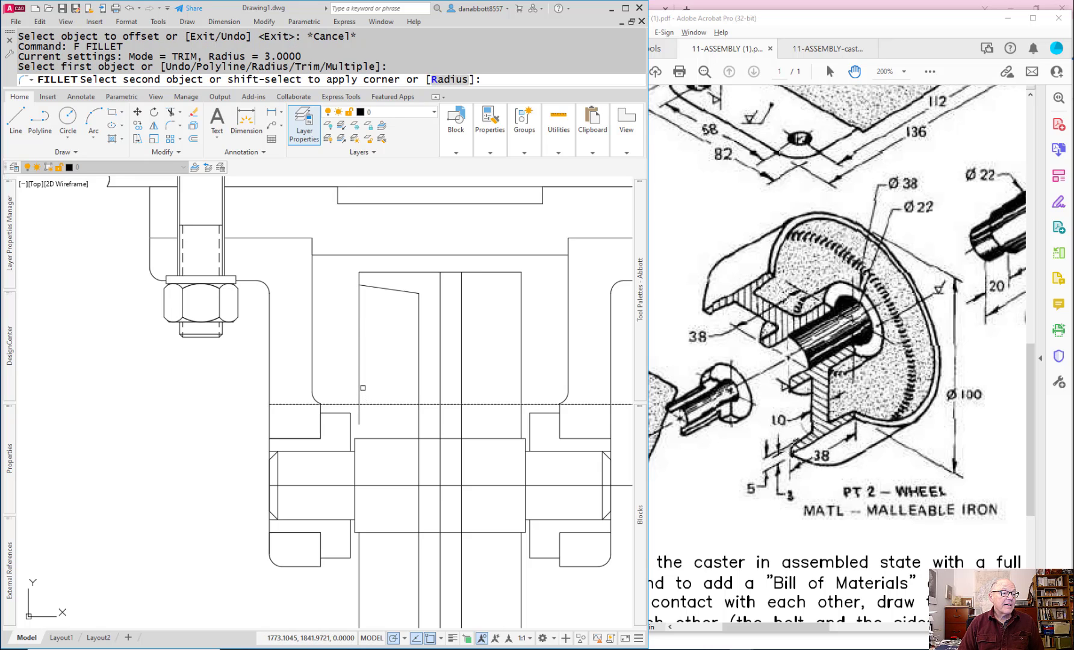
pyautogui.click(361, 388)
pyautogui.press('Escape')
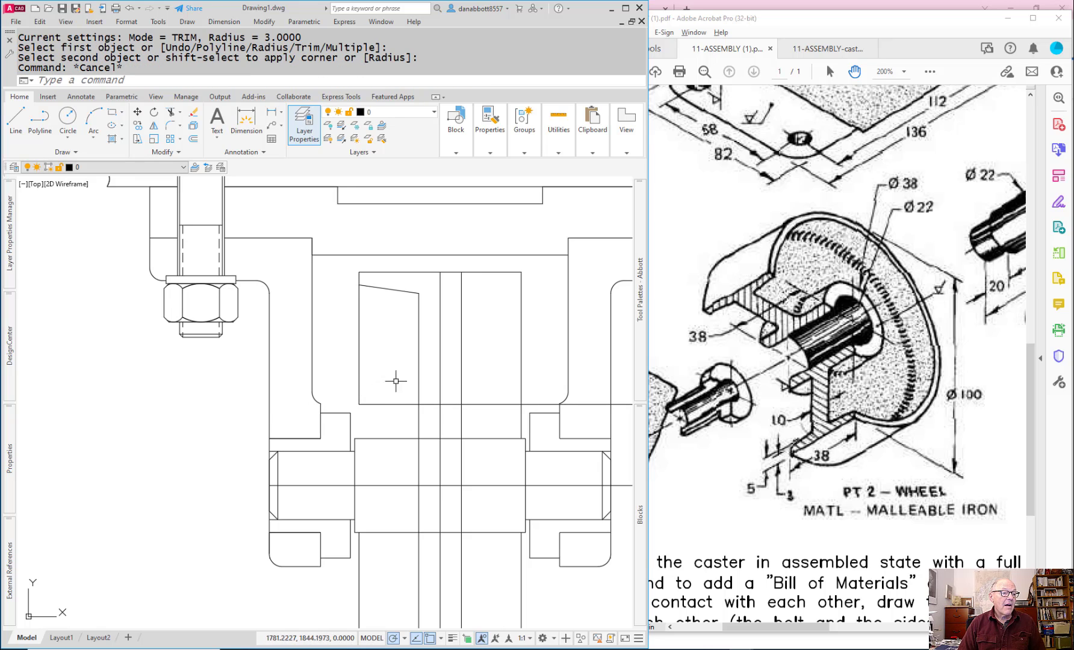
# Step: Stretch the lower end of the wheel's left vertical line down to the axle's upper edge
pyautogui.click(359, 388)
pyautogui.click(359, 404)
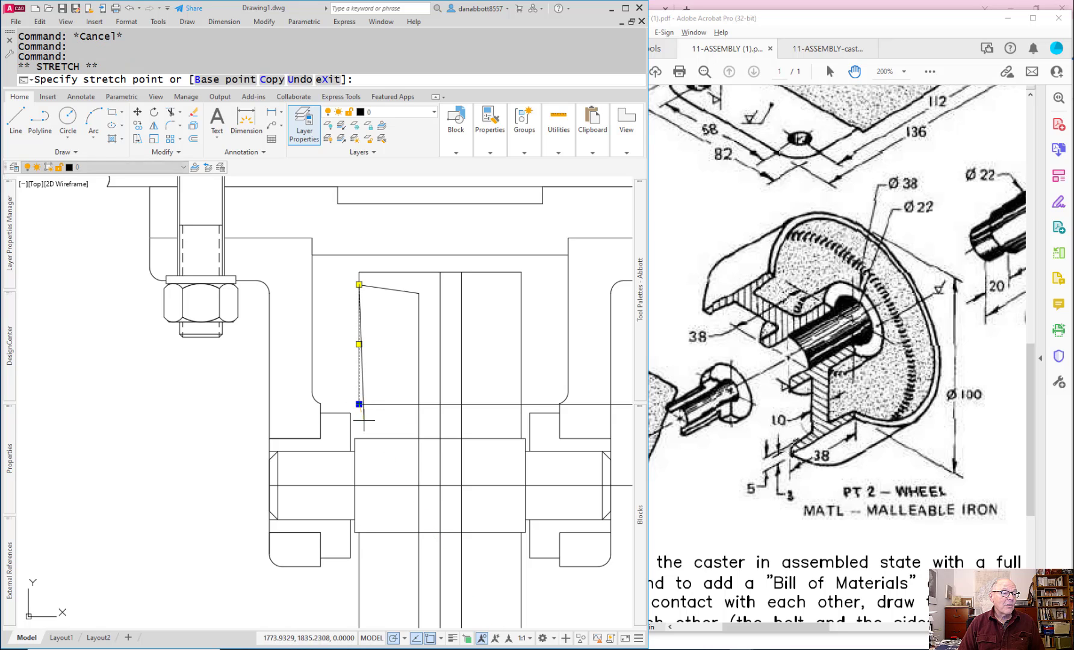
pyautogui.click(359, 439)
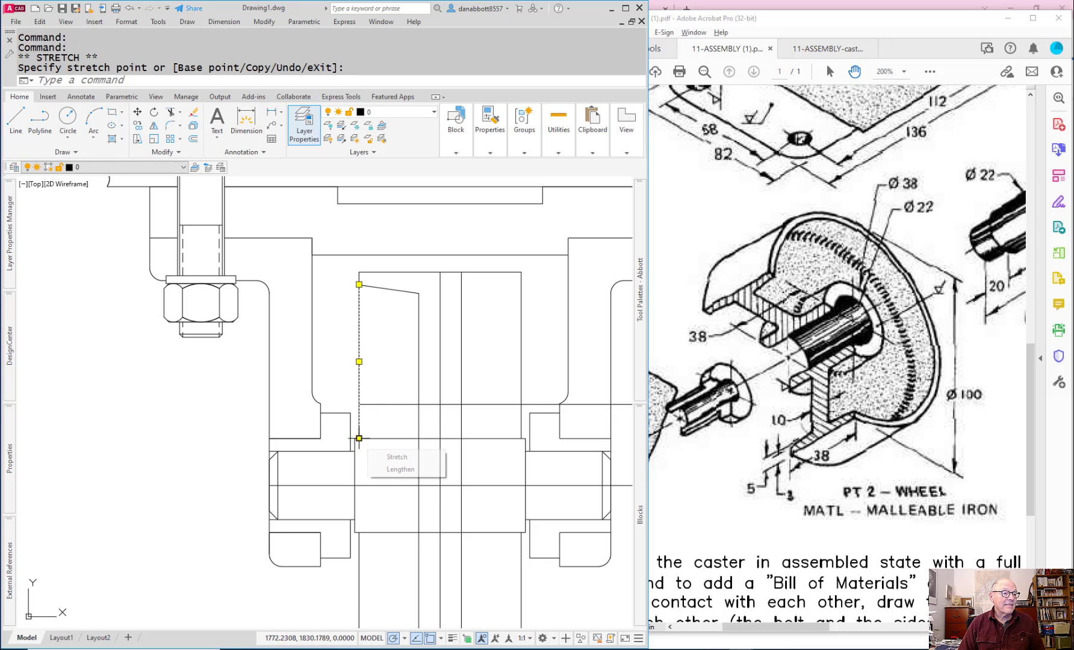
# Step: Try to trim the left web line with the wheel's left vertical line as cutting edge, and undo it
pyautogui.write('tr')
pyautogui.press('Return')
pyautogui.click(420, 415)
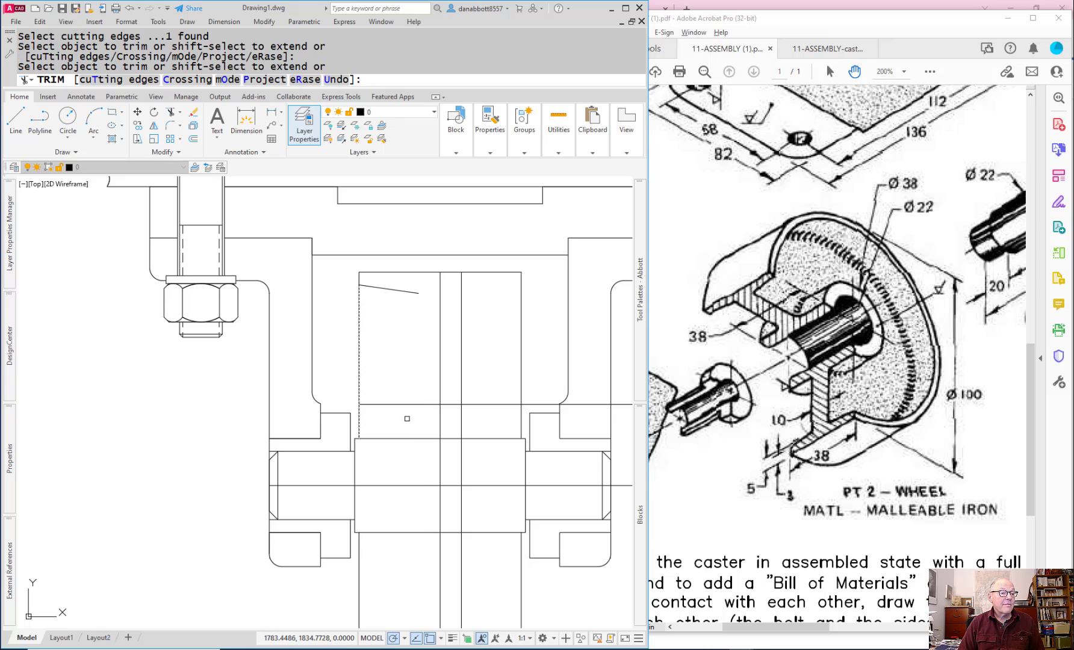
pyautogui.write('u')
pyautogui.press('Return')
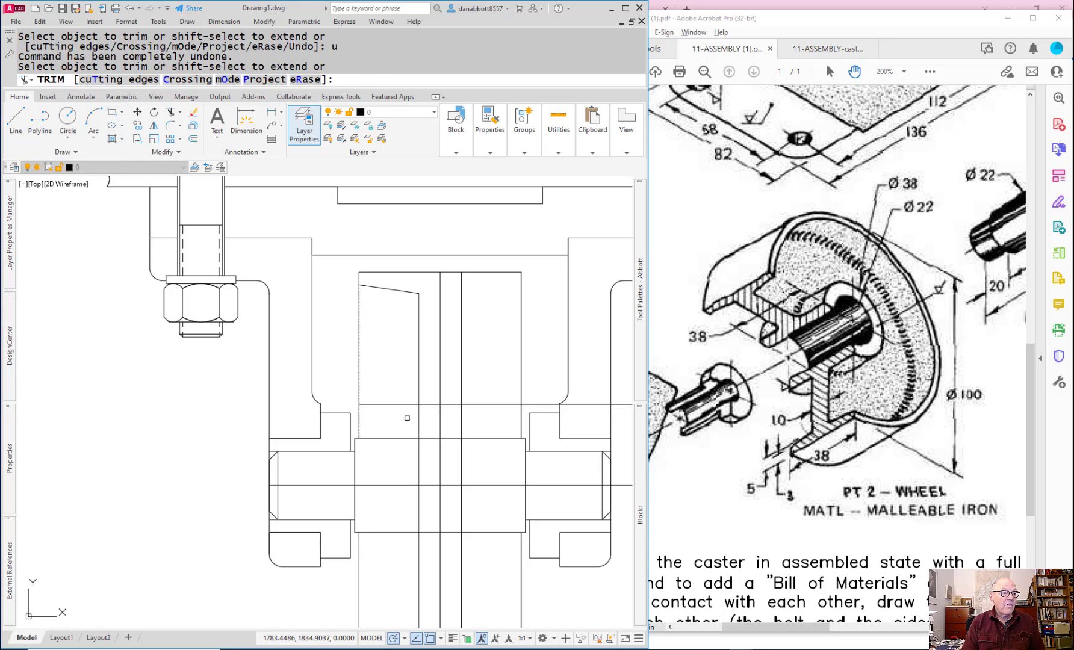
pyautogui.press('Return')
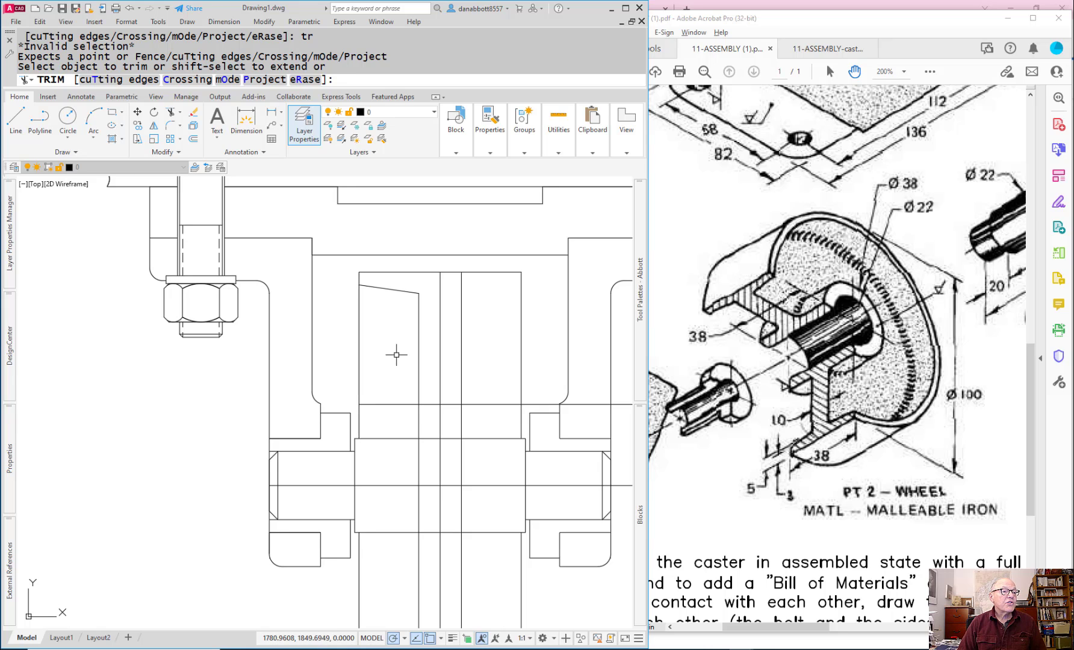
pyautogui.press('Escape')
# Step: Join the sloped rim line and the left web line into a sharp corner with Fillet
pyautogui.write('f')
pyautogui.press('Return')
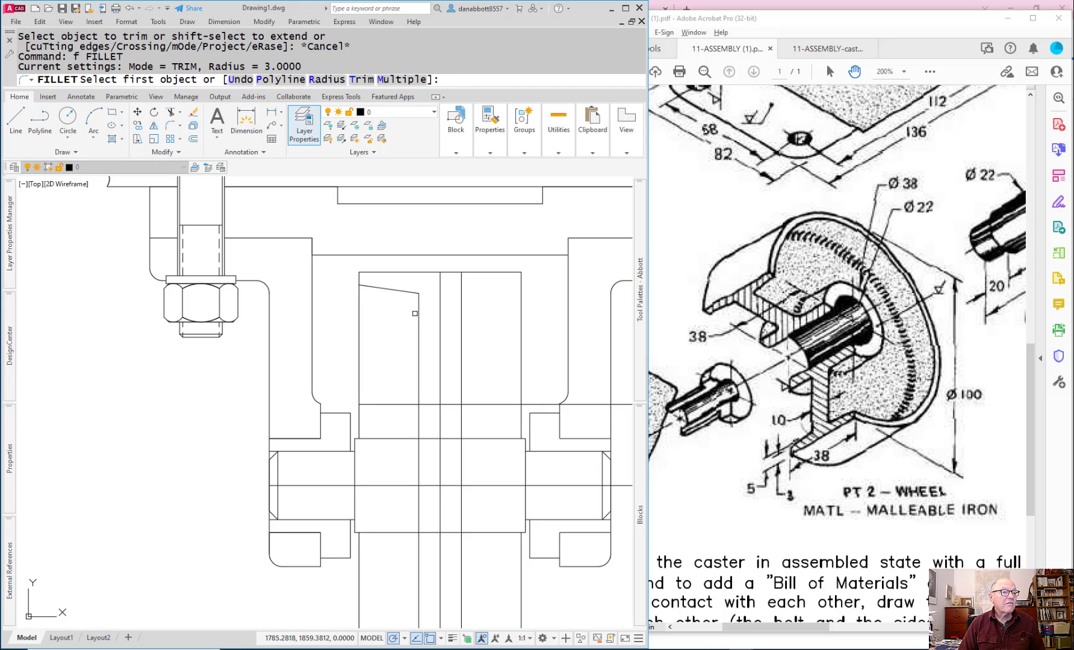
pyautogui.click(417, 313)
pyautogui.click(407, 291)
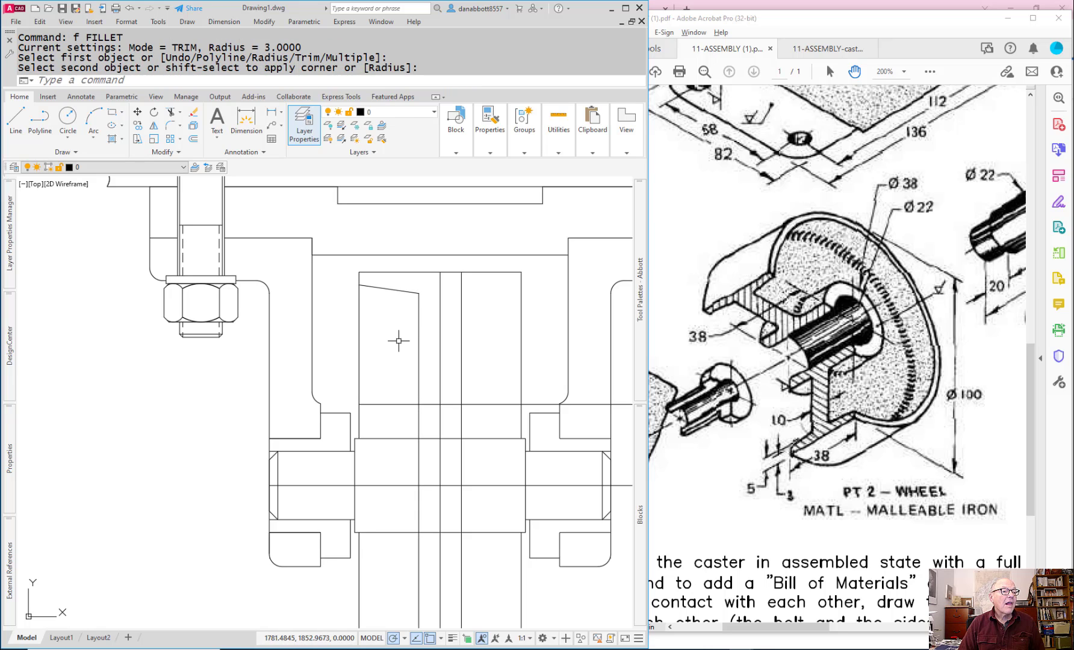
# Step: Trim the left web line between the hub's upper edge and the axle centerline, and trim the hub edge inside the web's left half
pyautogui.press('Escape')
pyautogui.write('tr')
pyautogui.press('Return')
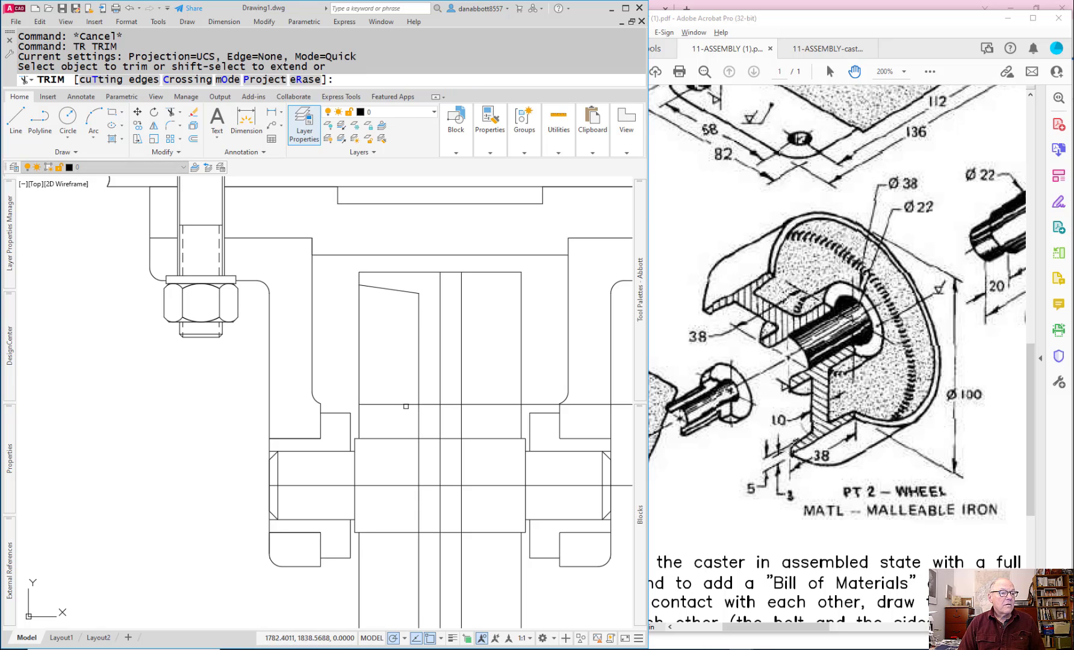
pyautogui.click(417, 451)
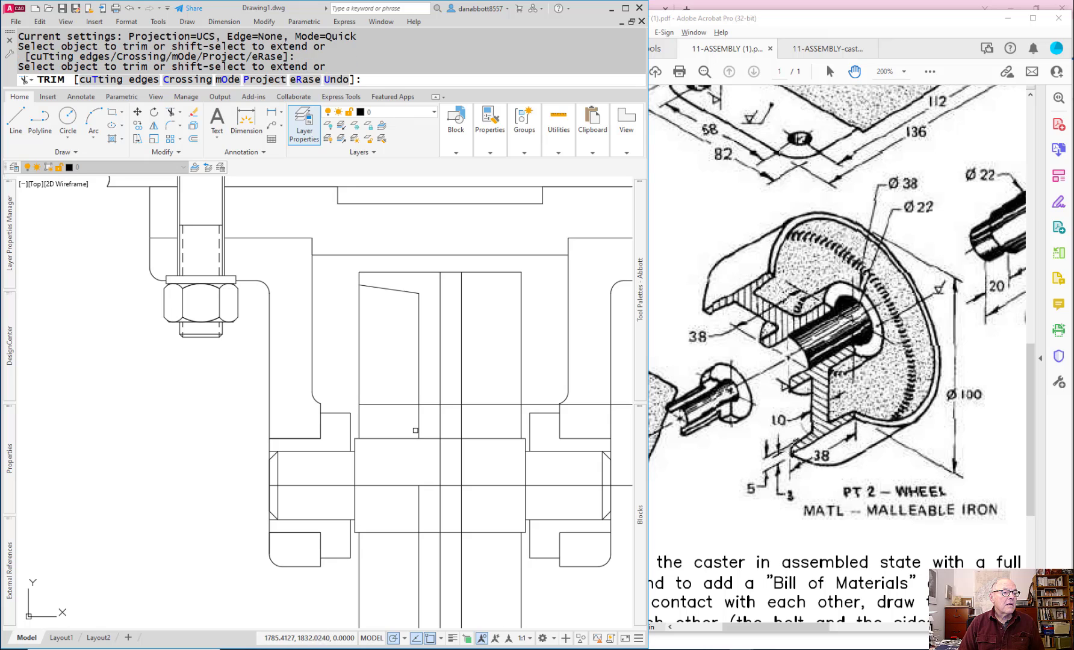
pyautogui.click(420, 424)
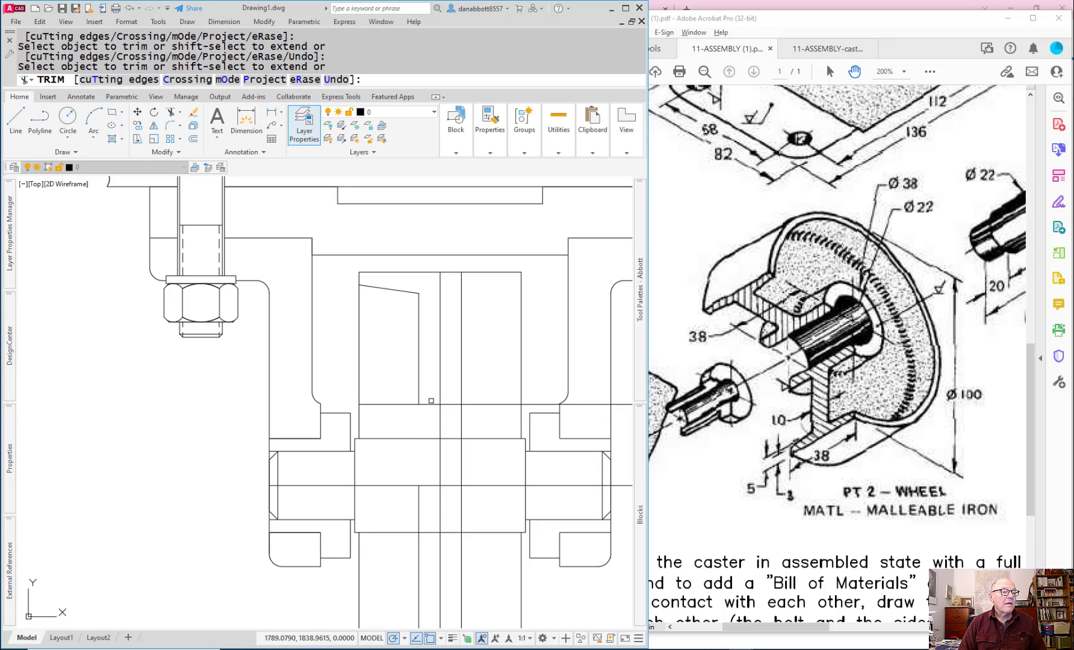
pyautogui.click(427, 400)
pyautogui.press('Return')
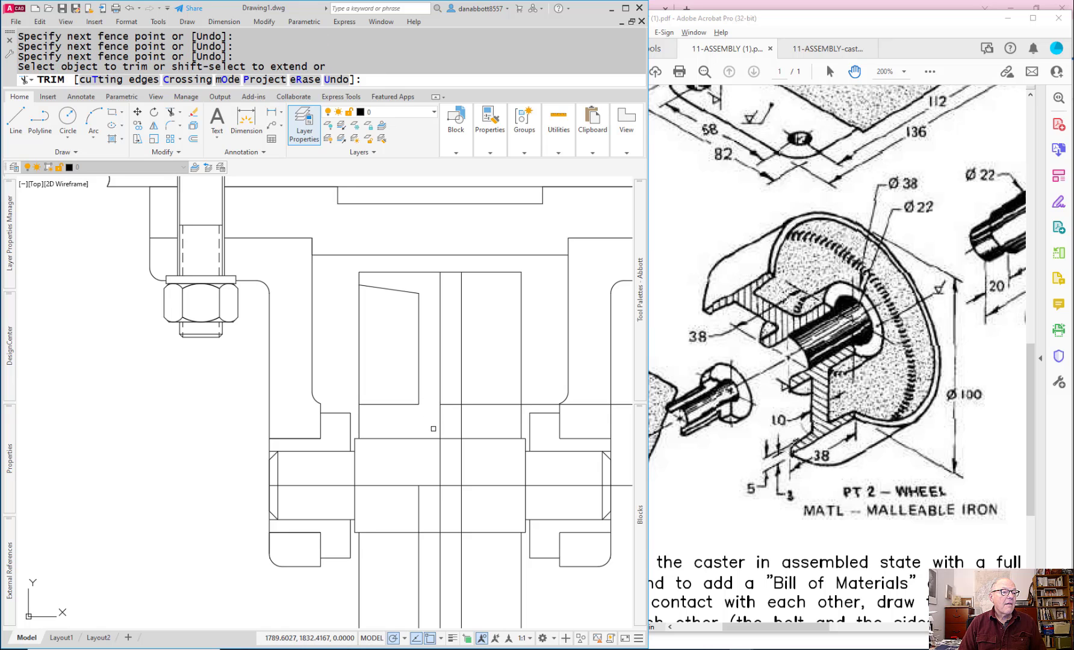
pyautogui.press('Escape')
pyautogui.press('Escape')
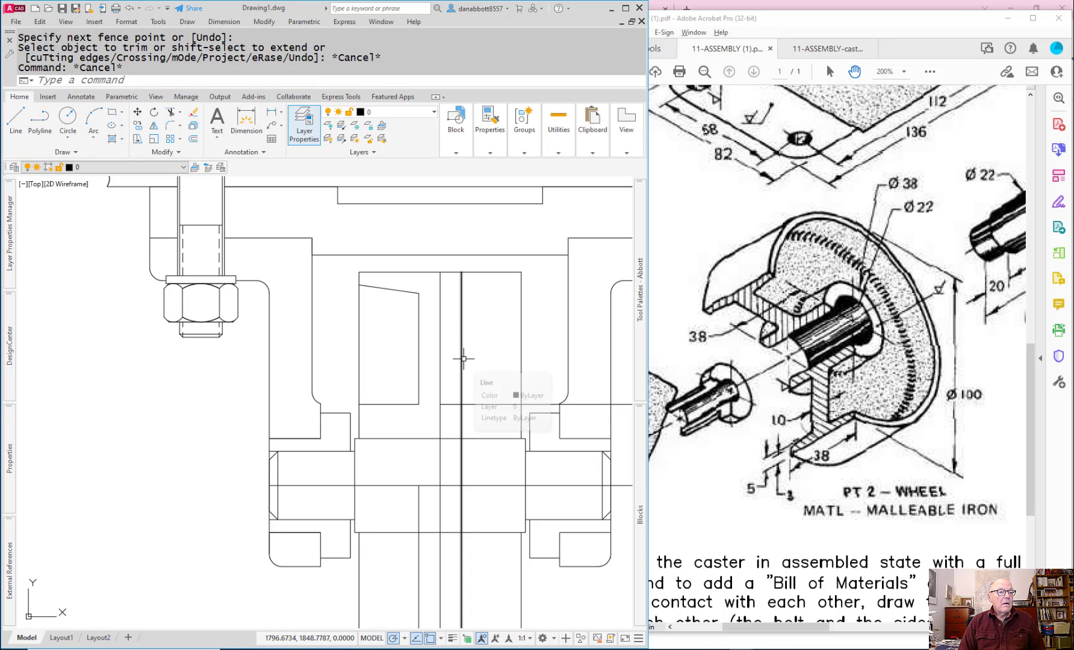
# Step: Erase the wheel's right web line and the leftover hub edge line on the right of the vertical centerline
pyautogui.click(460, 345)
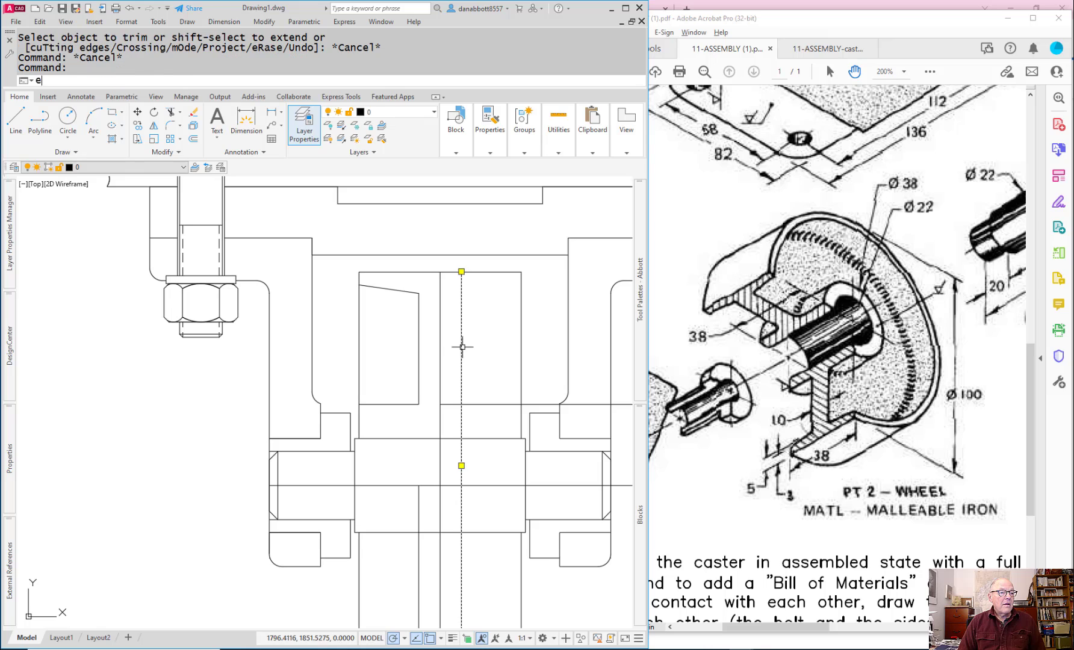
pyautogui.write('e')
pyautogui.press('Return')
pyautogui.click(476, 404)
pyautogui.write('e')
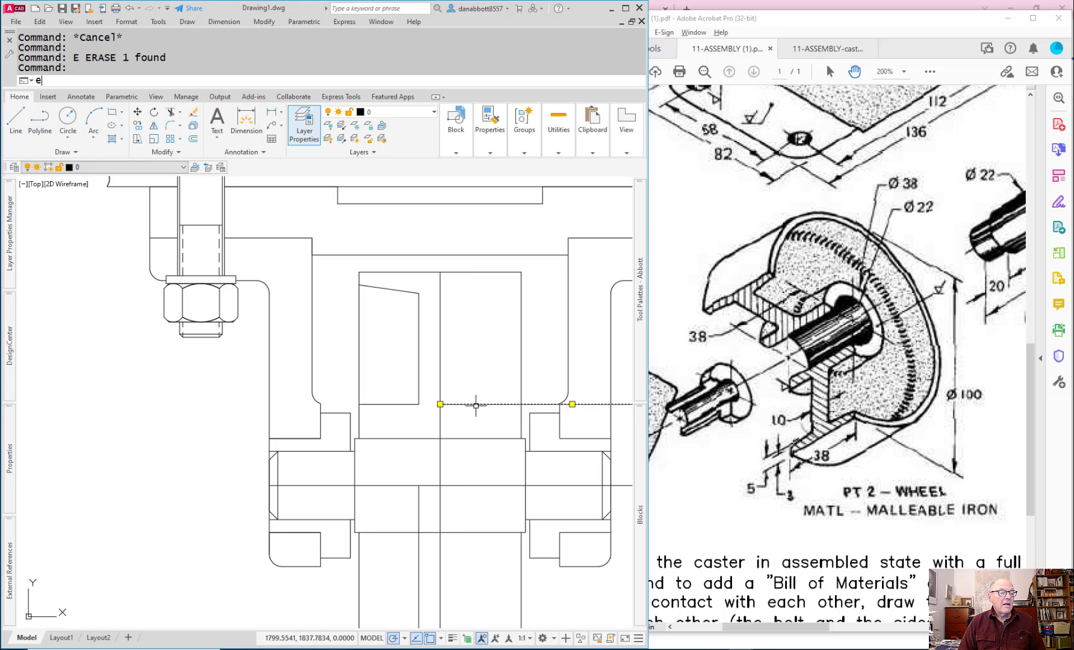
pyautogui.press('Return')
# Step: Mirror the left recess outline of the wheel about its vertical centerline, keeping the source objects
pyautogui.write('io')
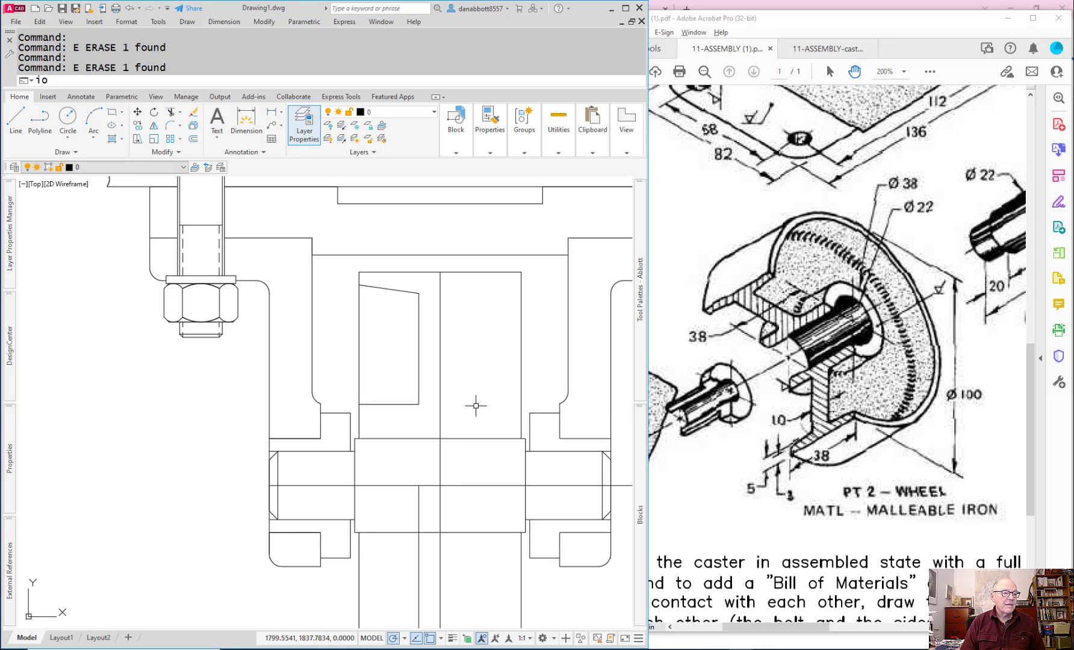
pyautogui.write('i')
pyautogui.press('Return')
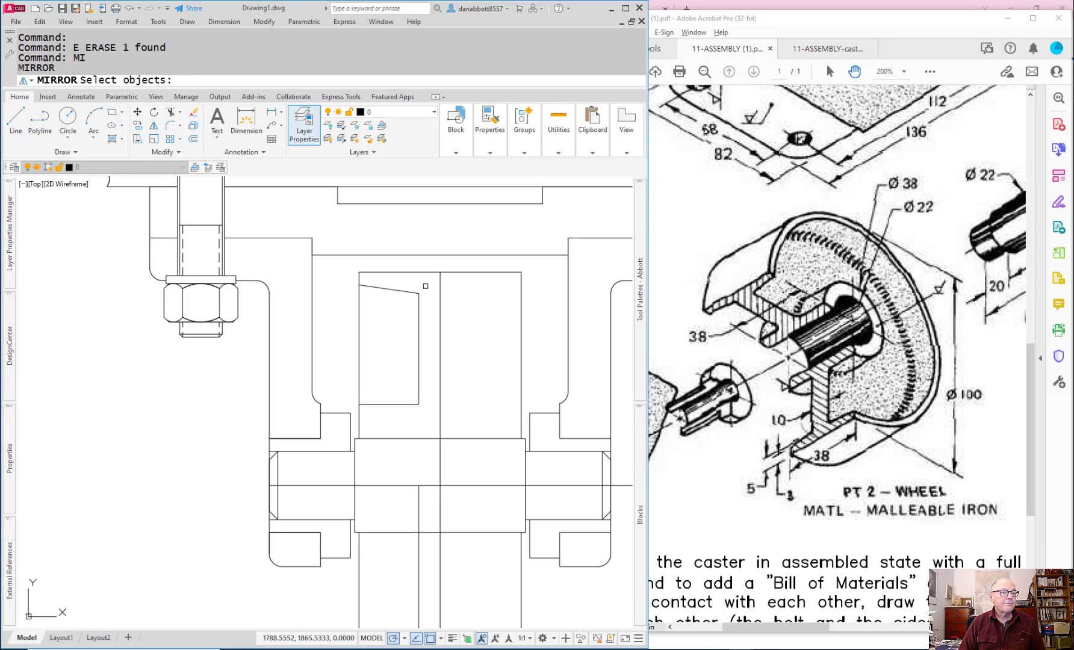
pyautogui.click(353, 263)
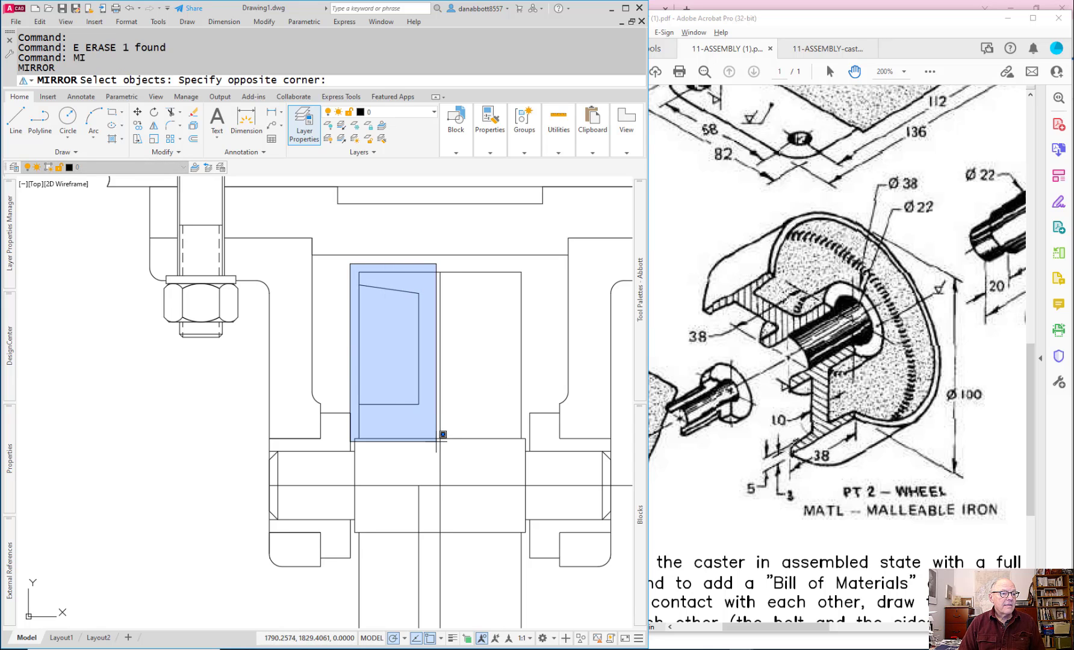
pyautogui.click(457, 451)
pyautogui.press('Return')
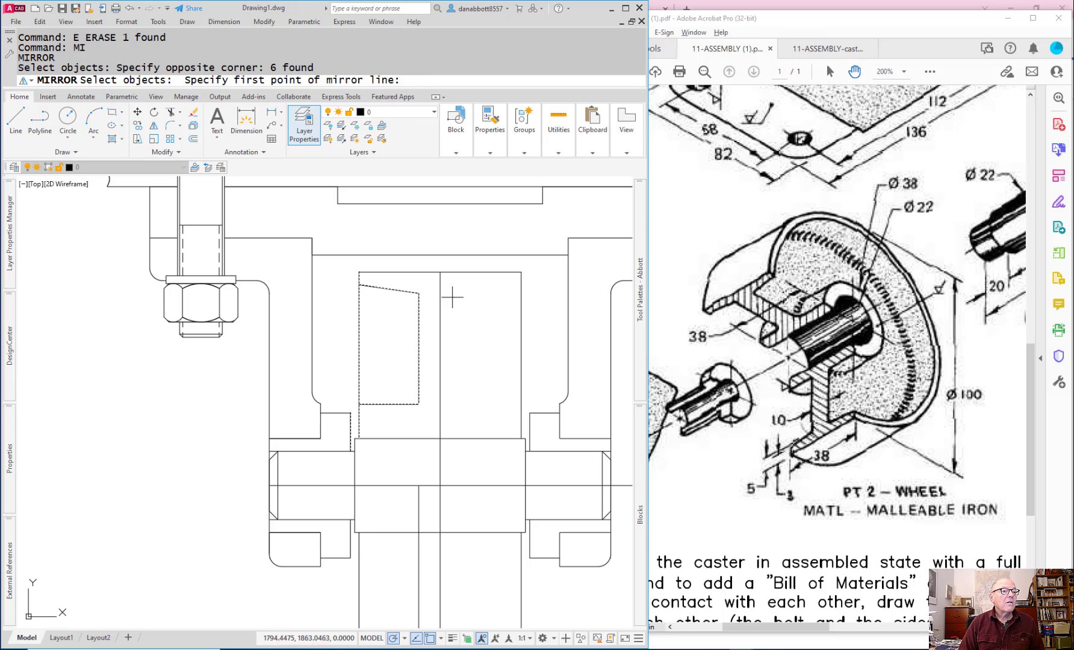
pyautogui.click(441, 272)
pyautogui.click(438, 311)
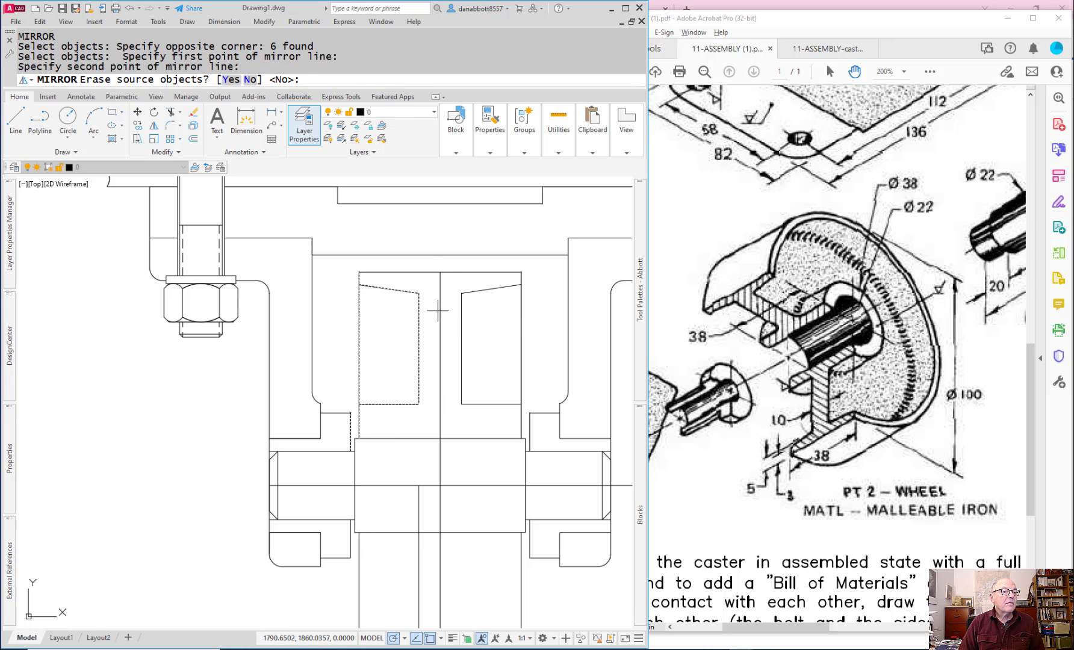
pyautogui.press('Return')
pyautogui.press('Escape')
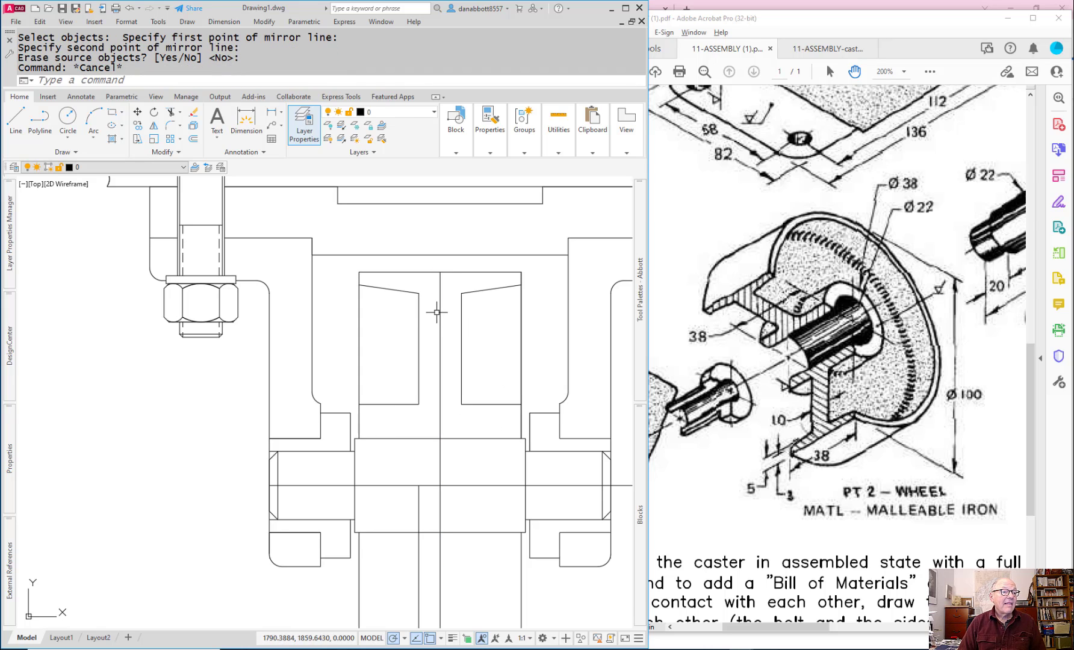
# Step: Erase the wheel's vertical centerline
pyautogui.click(440, 314)
pyautogui.write('e')
pyautogui.press('Return')
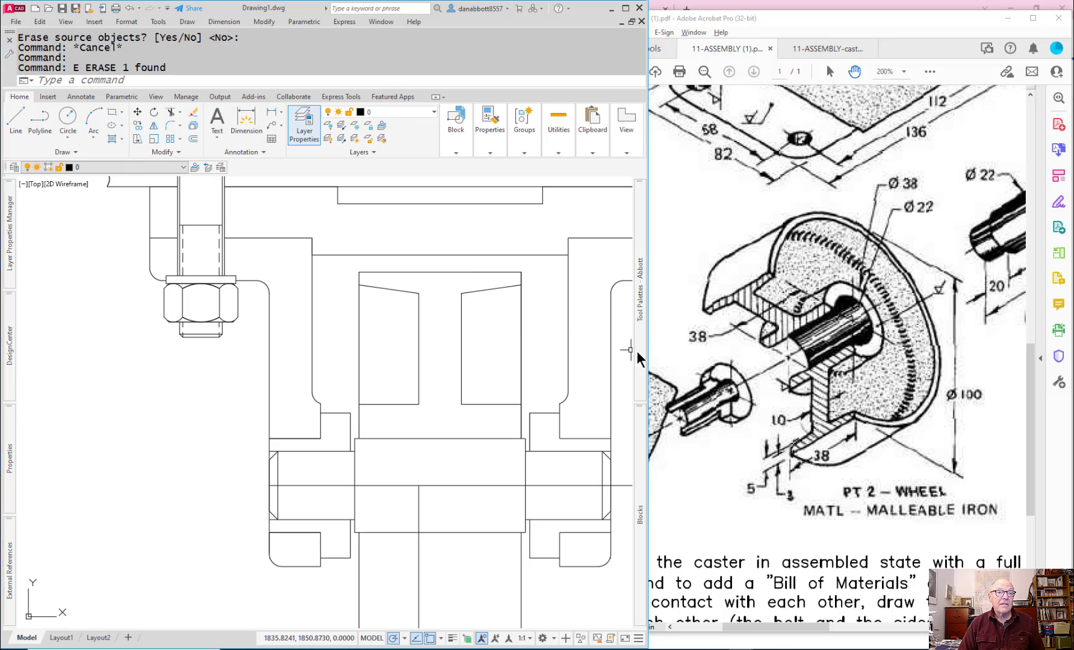
# Step: Bring up the caster assembly PDF in Acrobat for reference, and fillet the left wheel recess's two inner corners in AutoCAD at radius 3
pyautogui.click(828, 48)
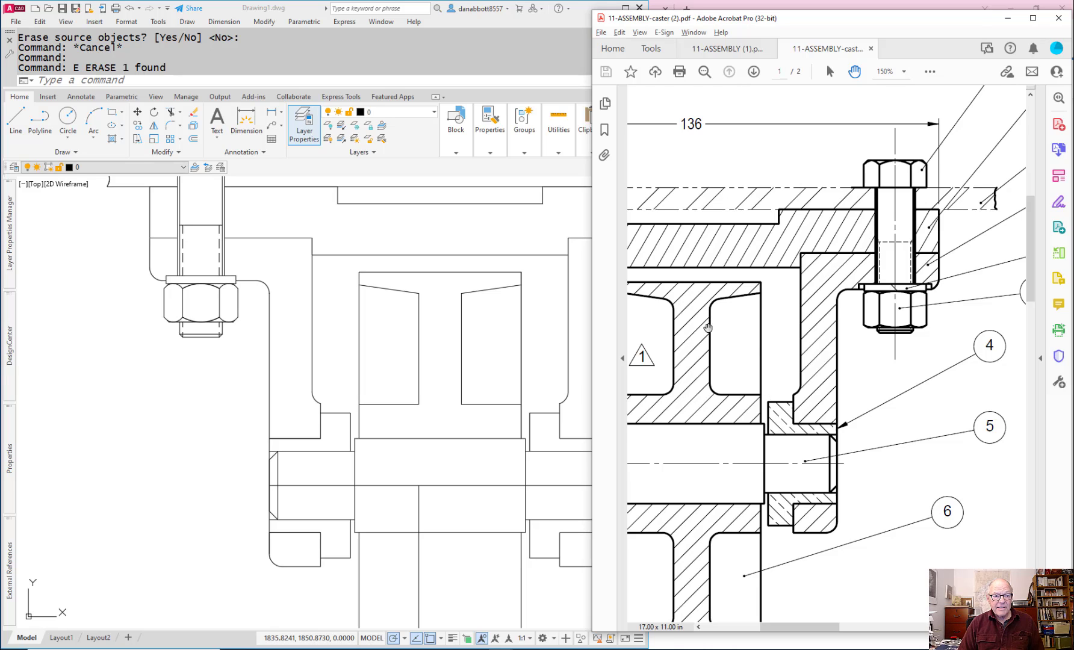
pyautogui.click(490, 346)
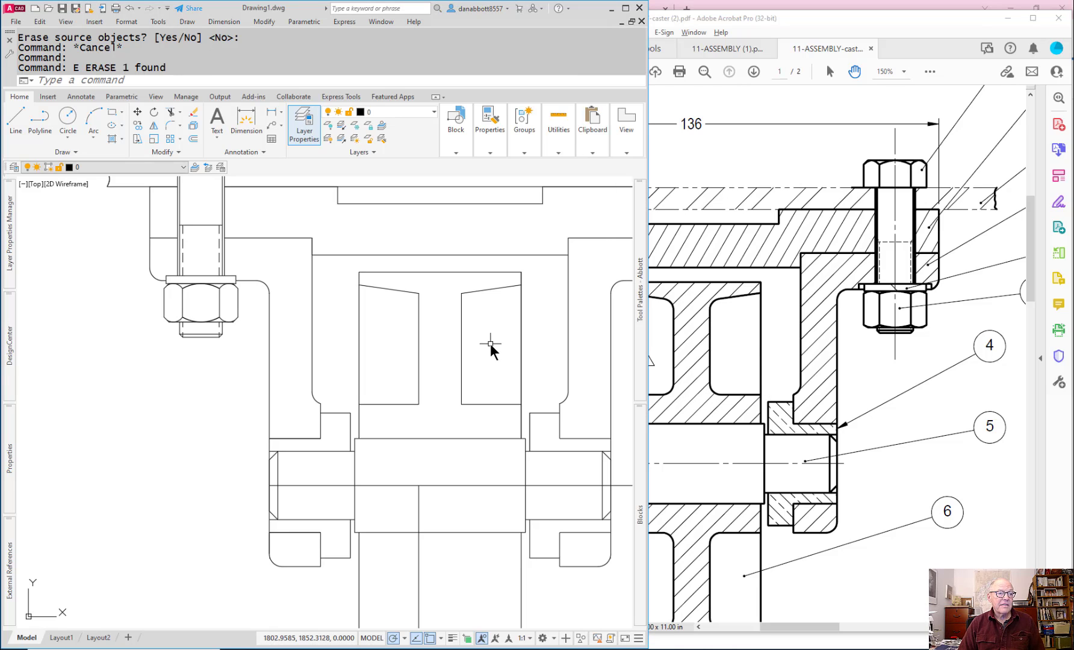
pyautogui.press('Escape')
pyautogui.write('f')
pyautogui.press('Return')
pyautogui.write('r')
pyautogui.press('Return')
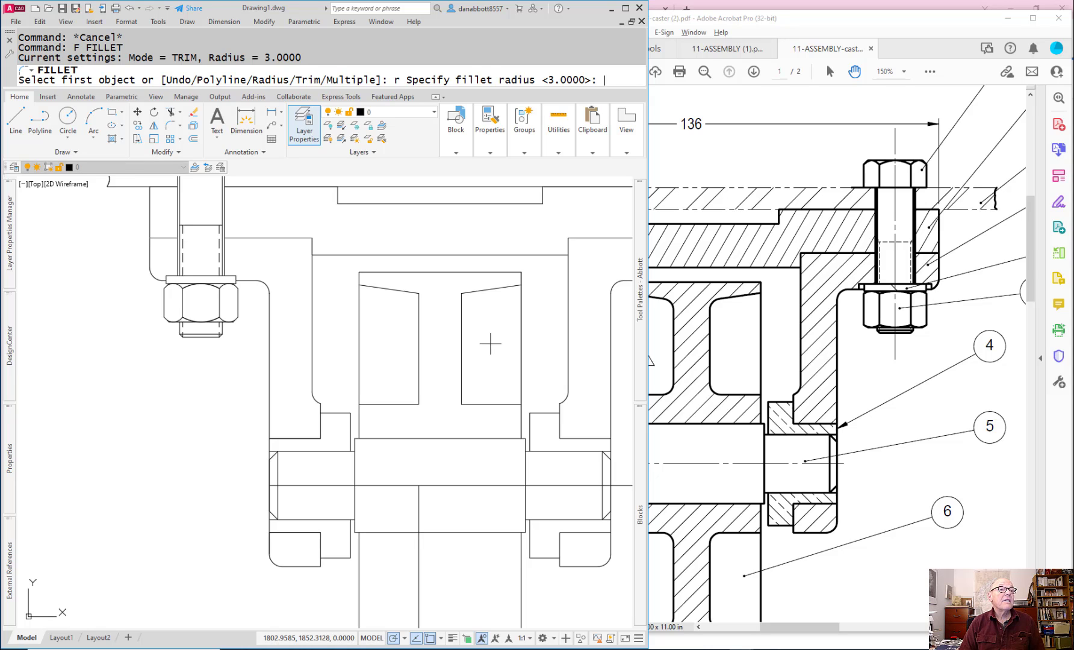
pyautogui.press('Return')
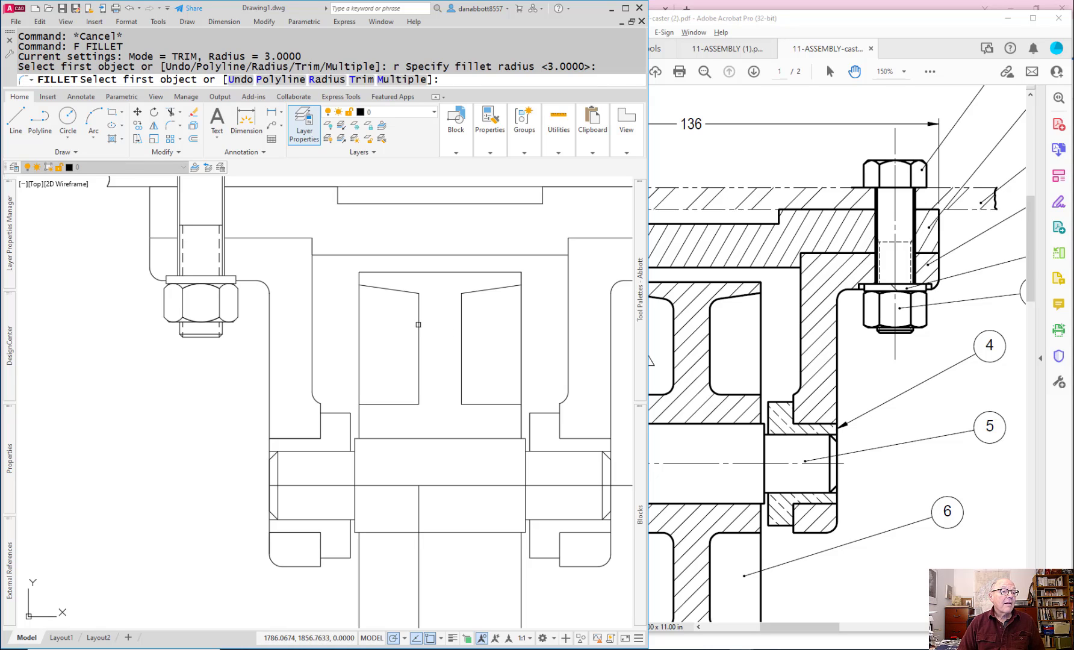
pyautogui.click(418, 324)
pyautogui.click(412, 292)
pyautogui.press('Return')
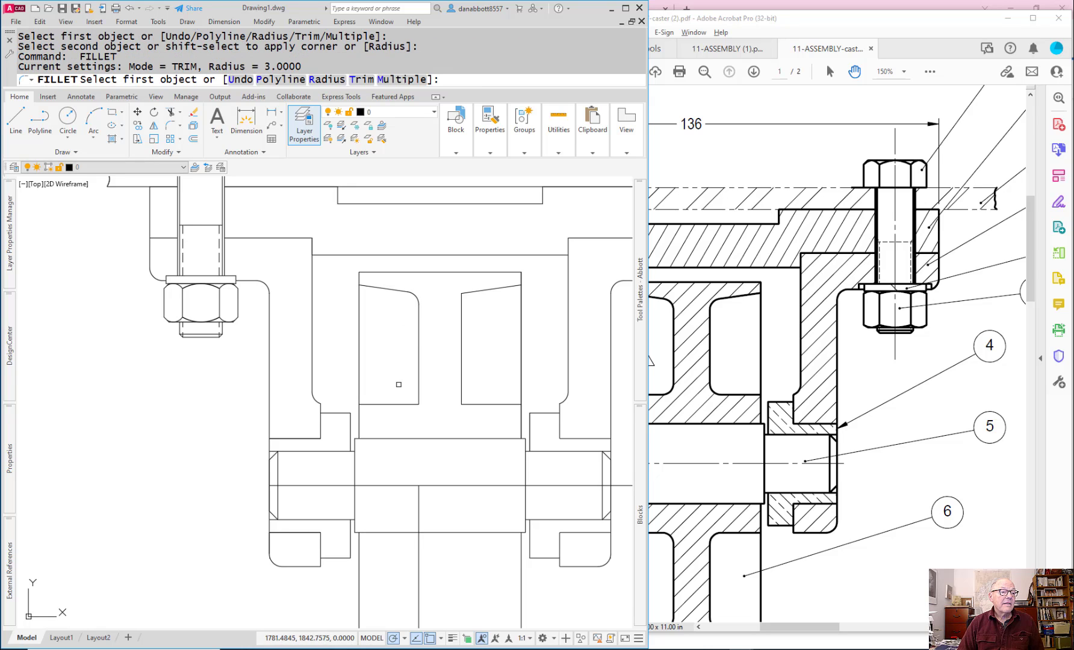
pyautogui.click(418, 394)
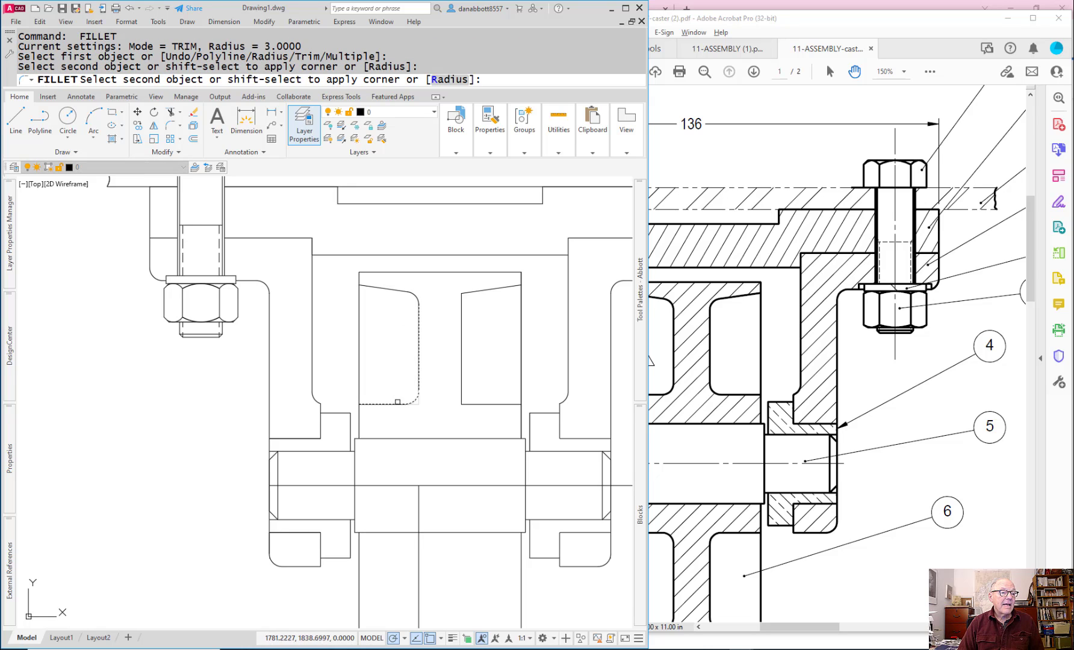
pyautogui.click(394, 404)
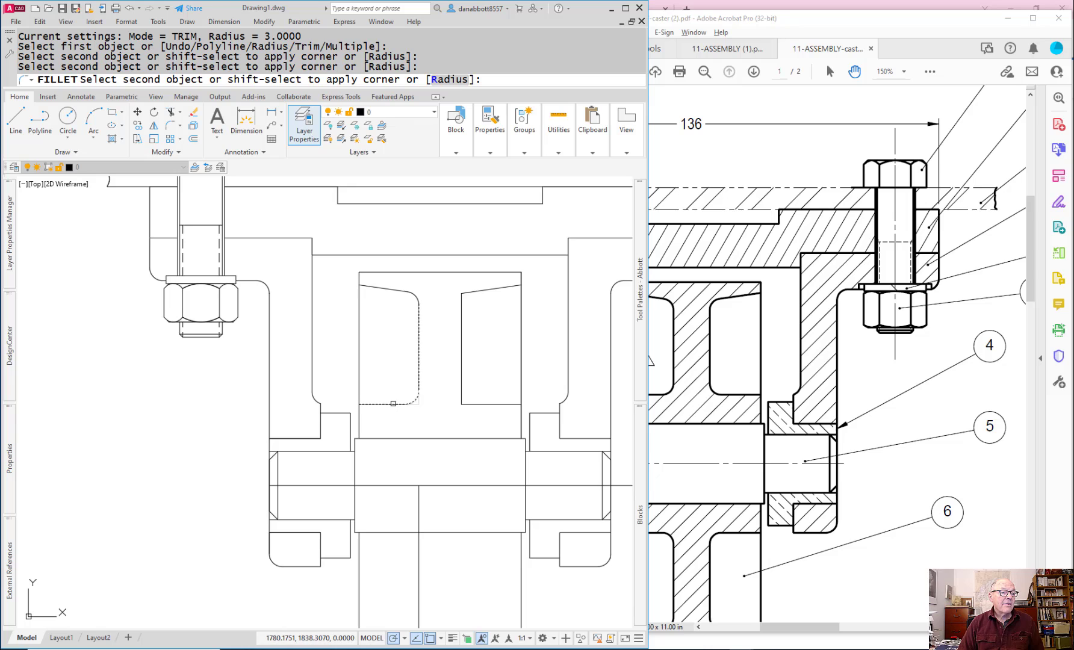
# Step: Fillet the two inner corners of the right wheel recess at radius 3
pyautogui.press('Return')
pyautogui.click(489, 291)
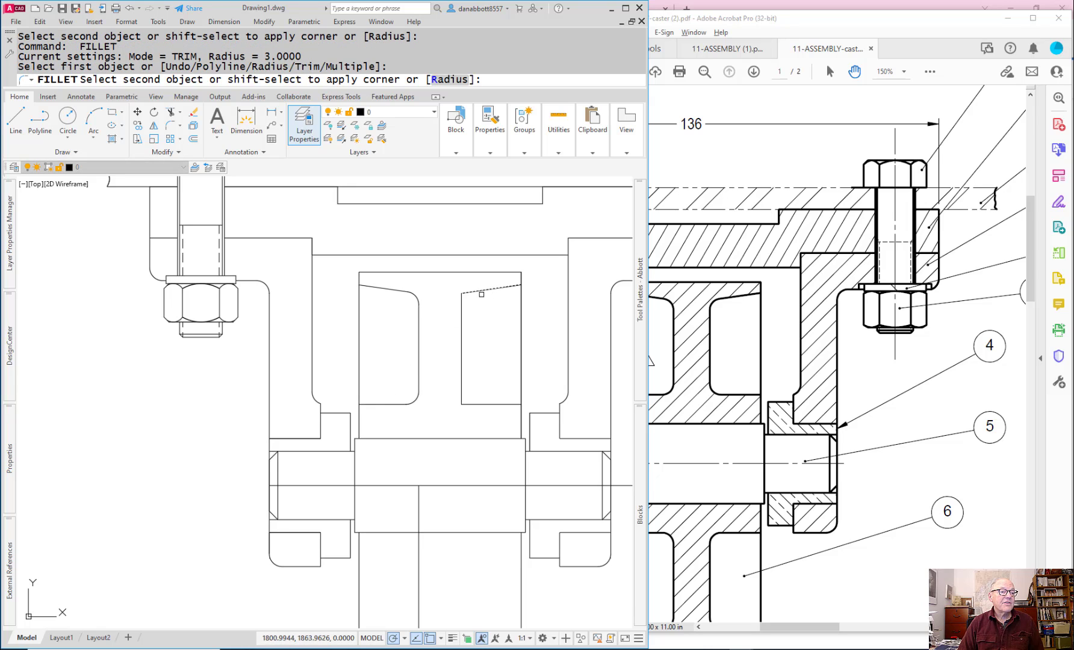
pyautogui.click(462, 318)
pyautogui.press('Return')
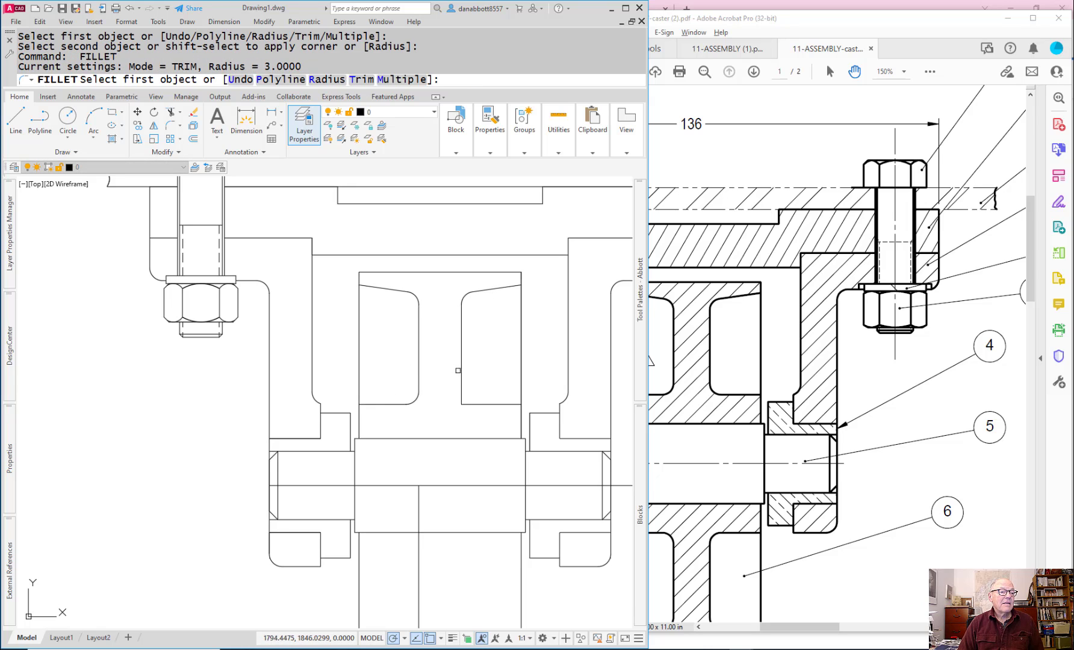
pyautogui.click(461, 371)
pyautogui.click(478, 404)
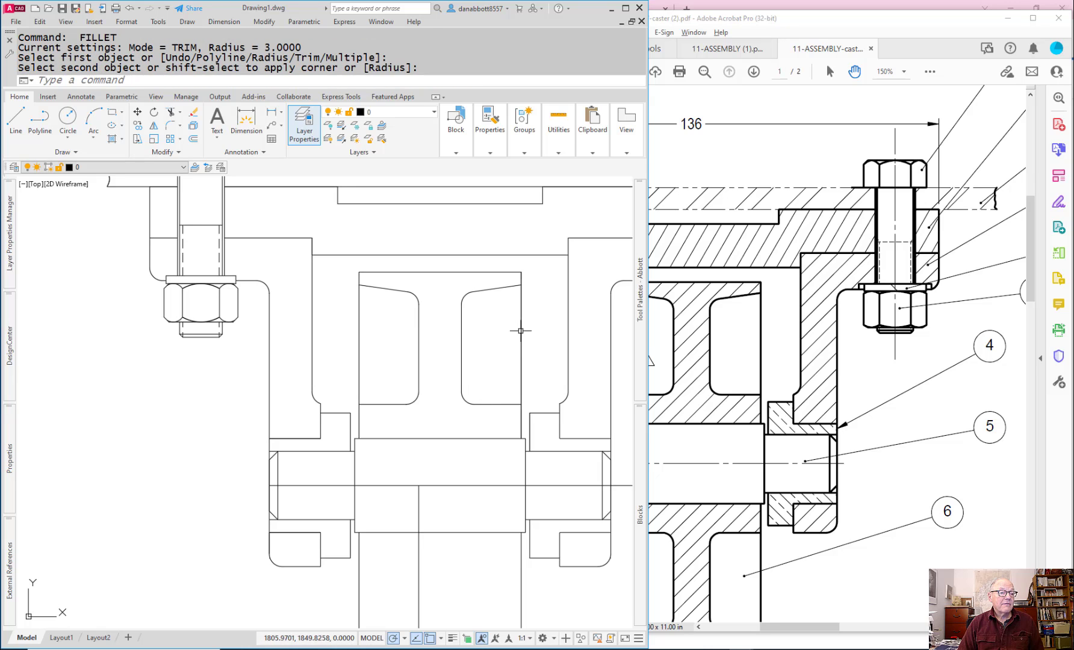
pyautogui.press('Escape')
# Step: Erase the leftover left web line below the axle and the horizontal axle centerline
pyautogui.moveTo(433, 504); pyautogui.dragTo(442, 427, button='middle')
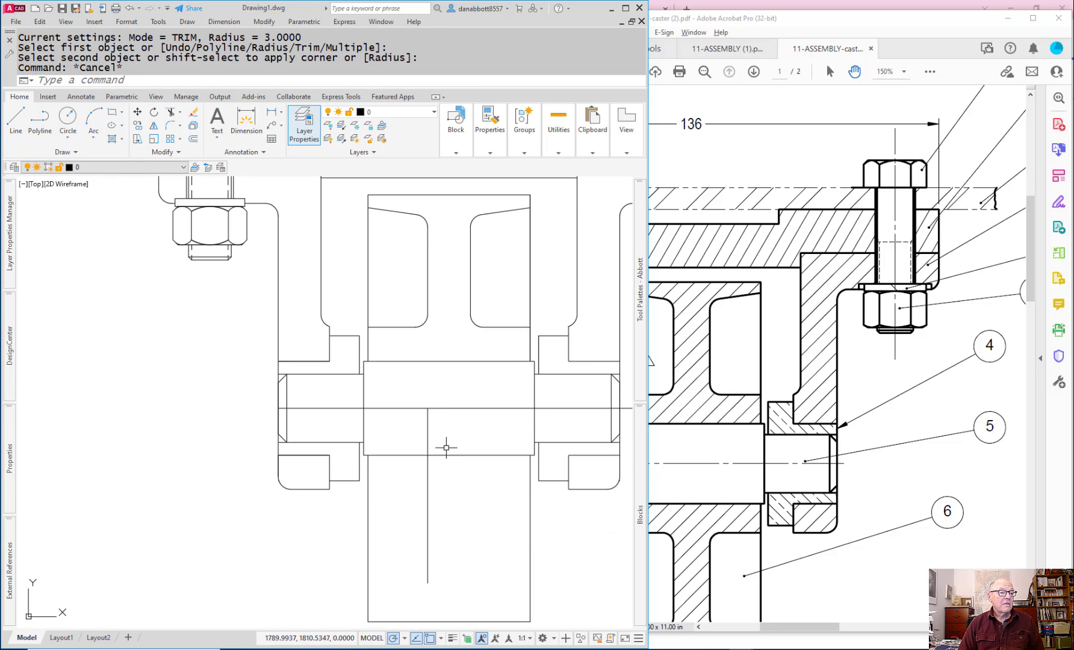
pyautogui.moveTo(436, 476); pyautogui.dragTo(423, 482)
pyautogui.write('e')
pyautogui.press('Return')
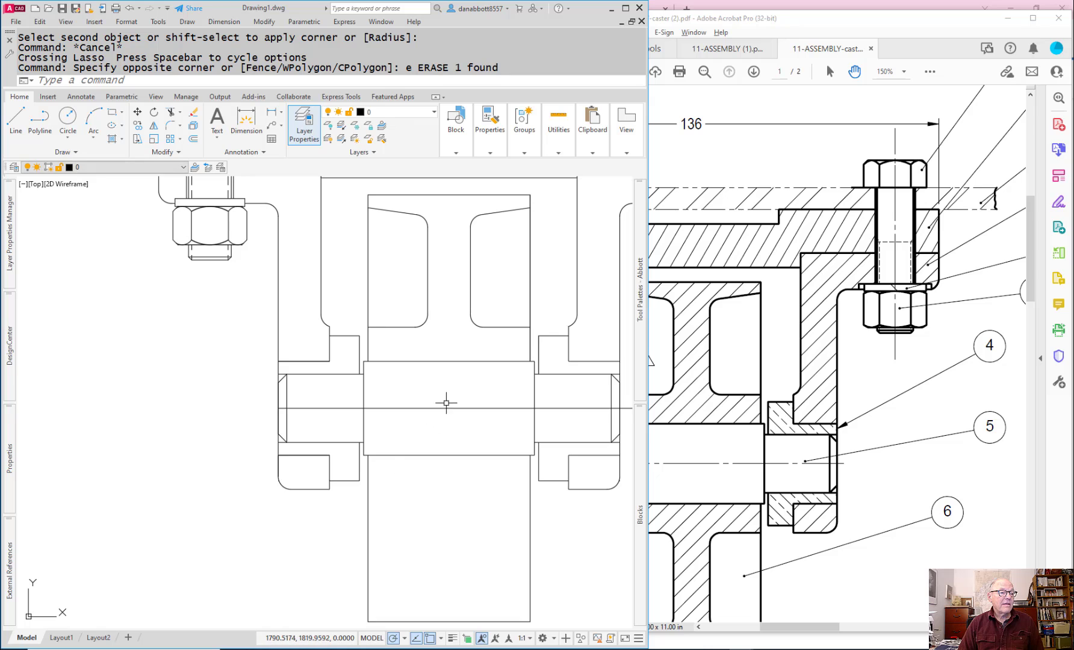
pyautogui.click(446, 402)
pyautogui.click(404, 438)
pyautogui.write('e')
pyautogui.press('Return')
# Step: Mirror the wheel's upper rim, web and hub outline about the axle's horizontal midline, keeping the source objects
pyautogui.write('mi')
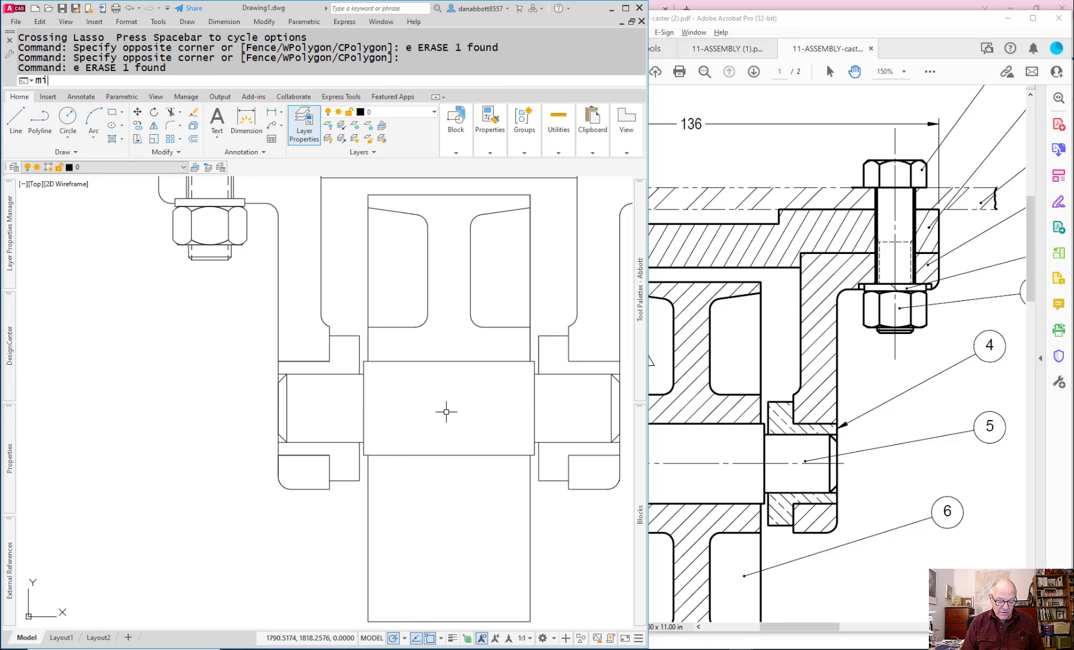
pyautogui.press('Return')
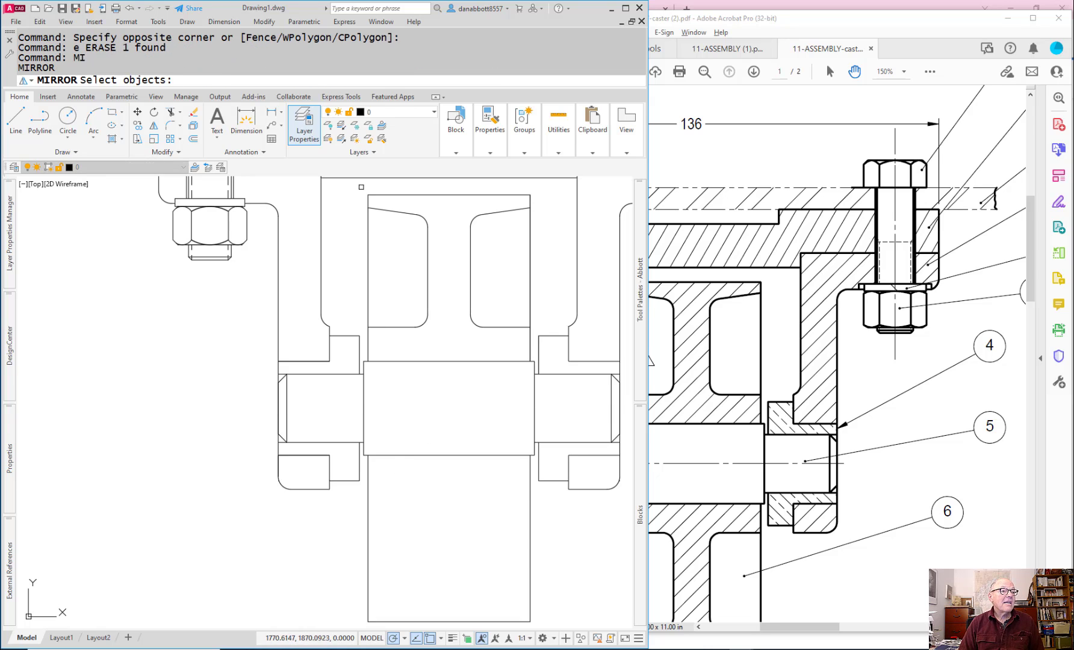
pyautogui.click(361, 186)
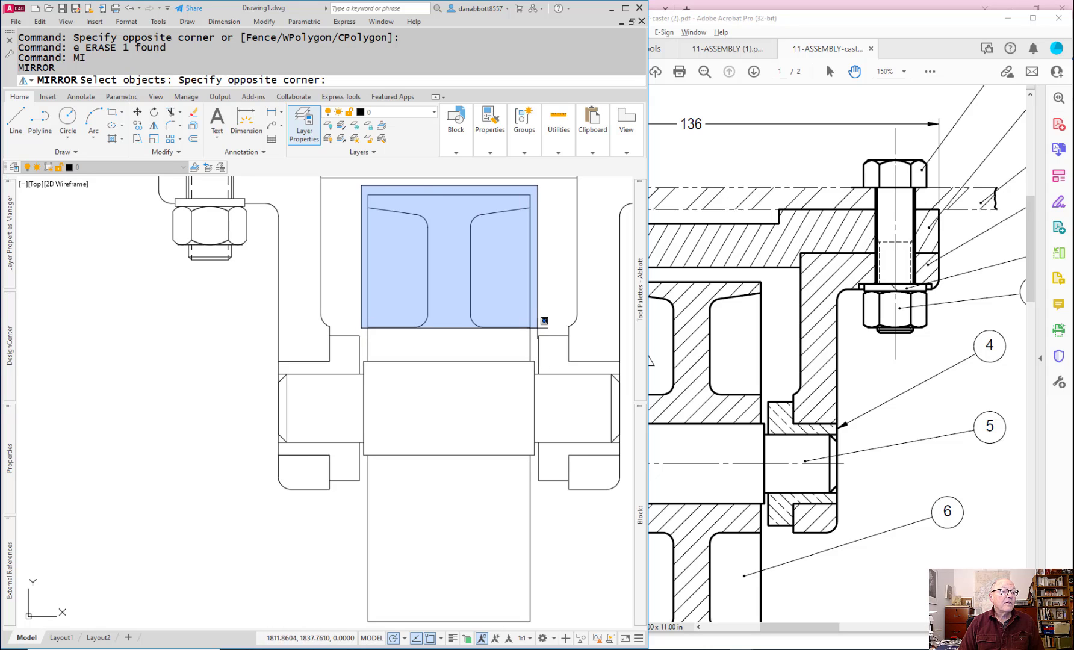
pyautogui.click(545, 334)
pyautogui.press('Return')
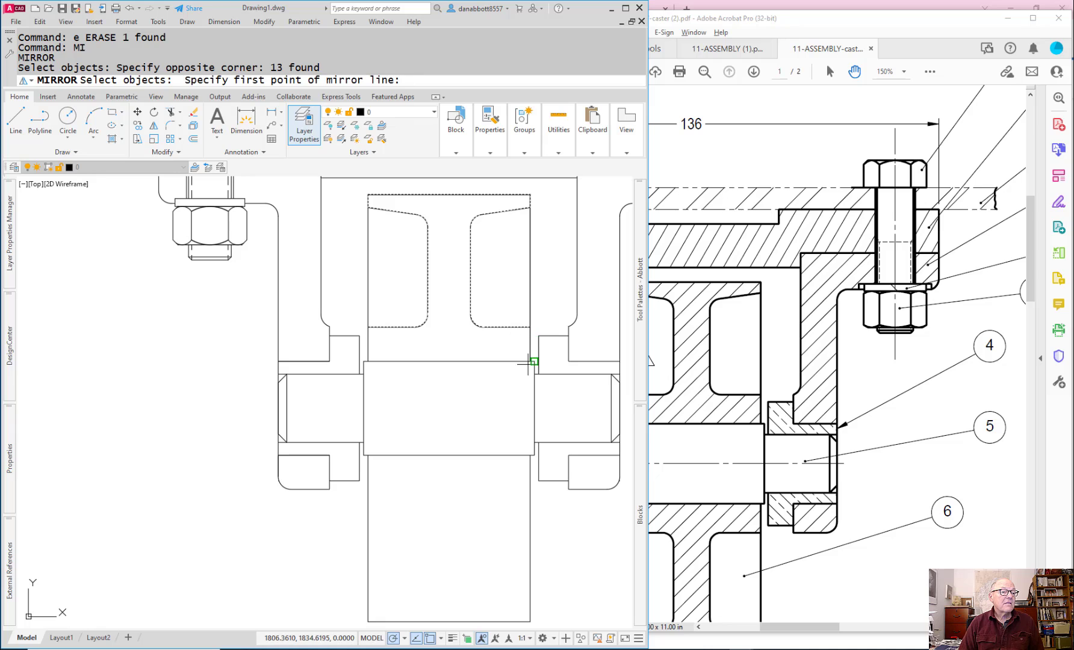
pyautogui.click(535, 408)
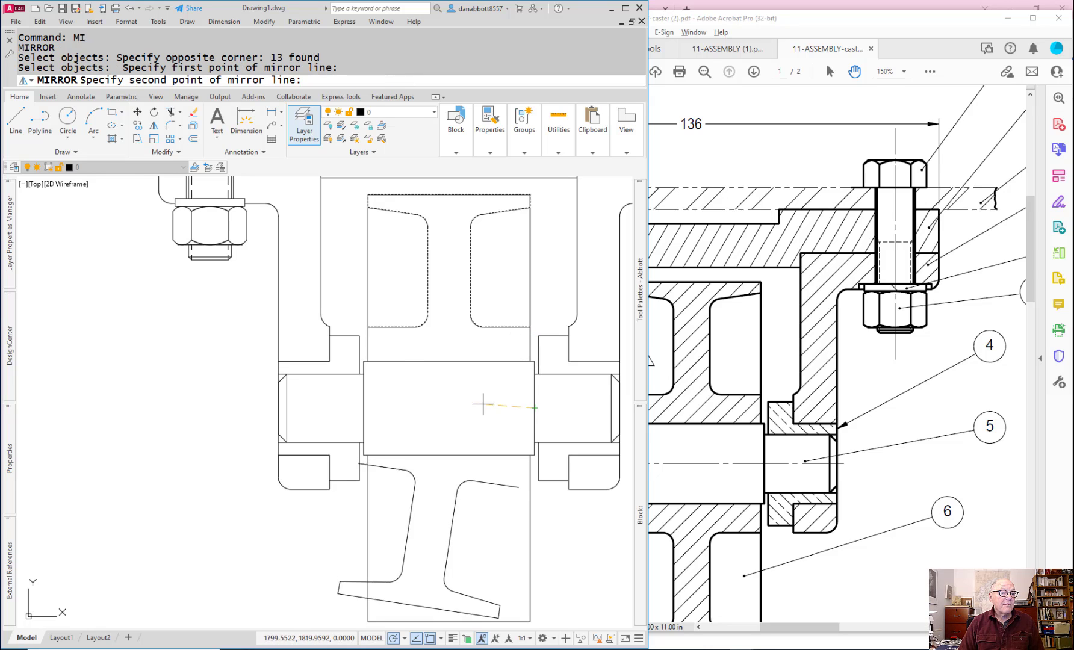
pyautogui.click(437, 406)
pyautogui.press('Return')
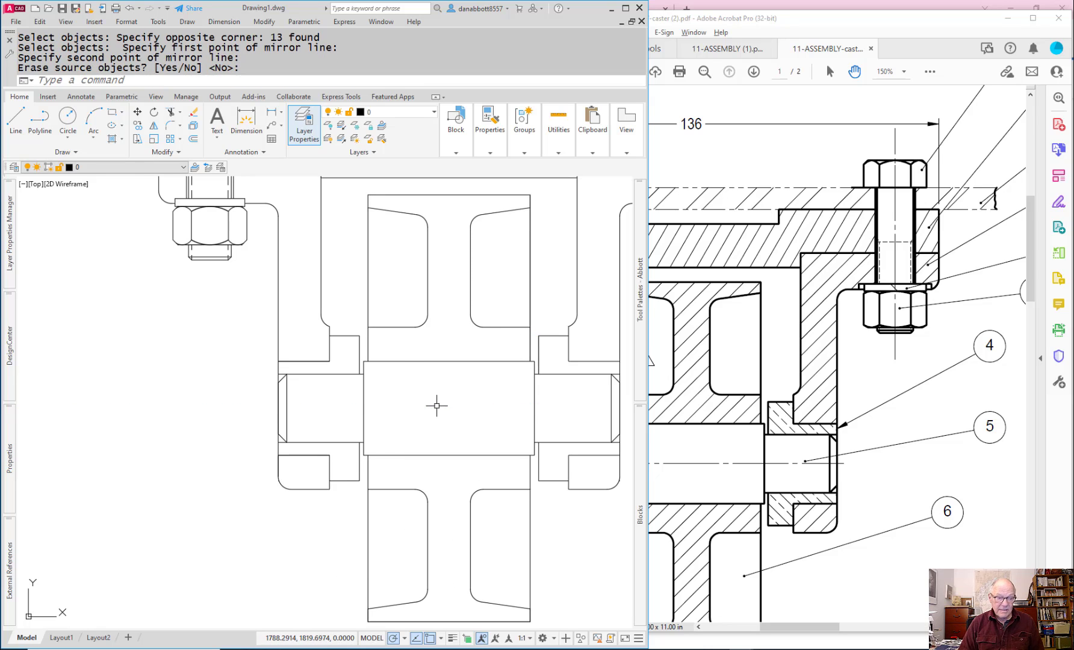
pyautogui.press('Escape')
pyautogui.scroll(-3, 476, 463)
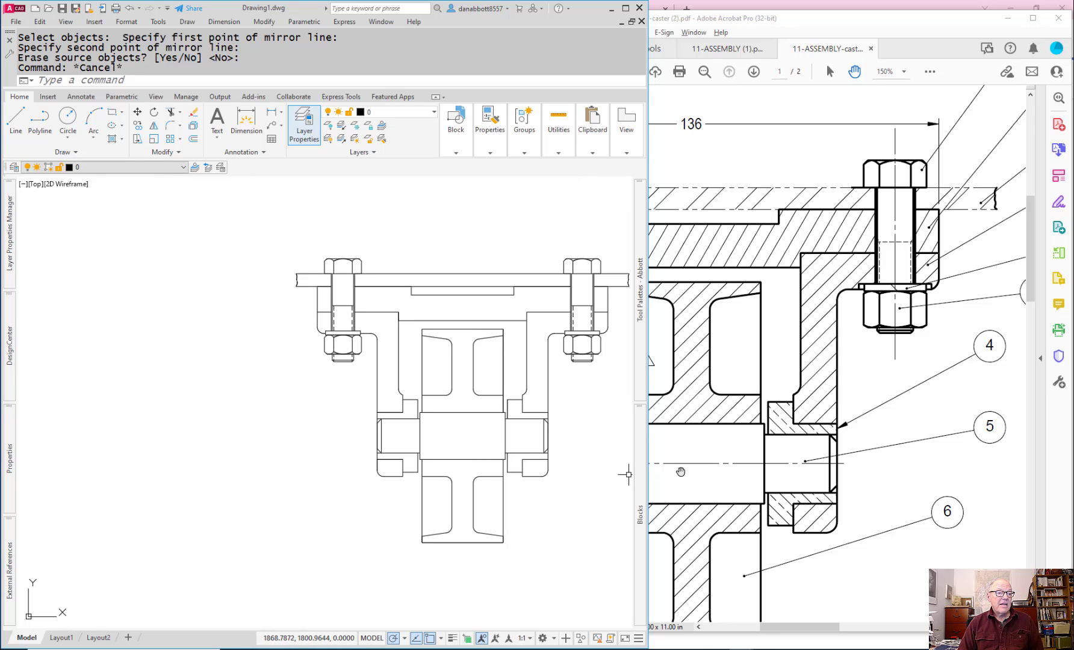
# Step: Maximize the drawing window and switch to Layout1
pyautogui.moveTo(540, 496)
pyautogui.mouseDown(button='middle')
pyautogui.moveTo(530, 486)
pyautogui.moveTo(481, 506)
pyautogui.moveTo(498, 510)
pyautogui.mouseUp(button='middle')
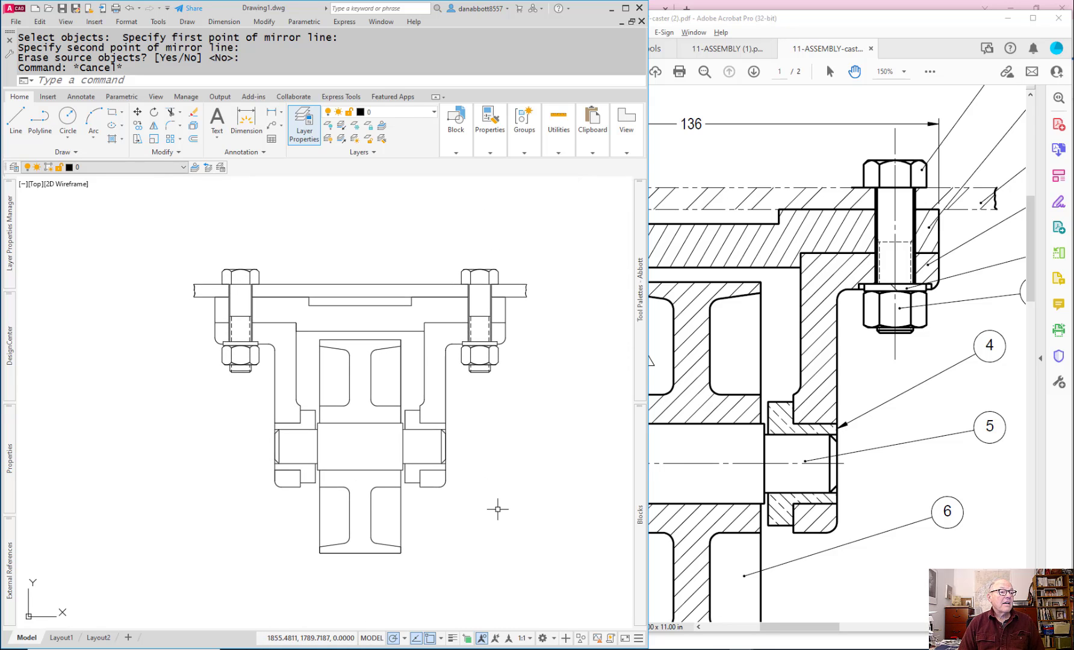
pyautogui.press('Escape')
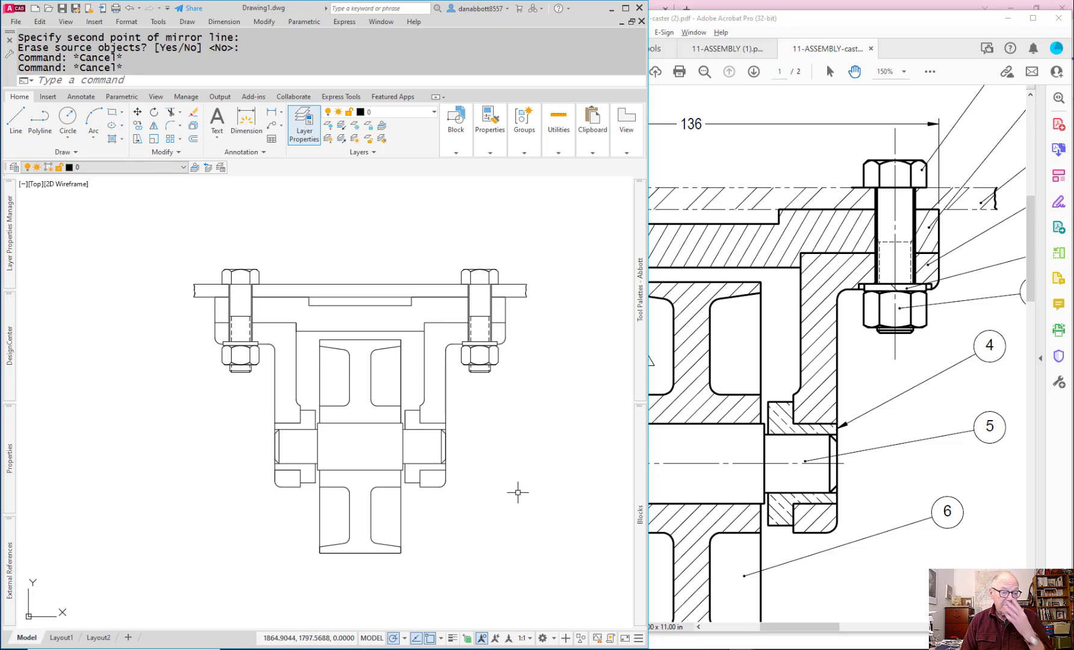
pyautogui.click(626, 9)
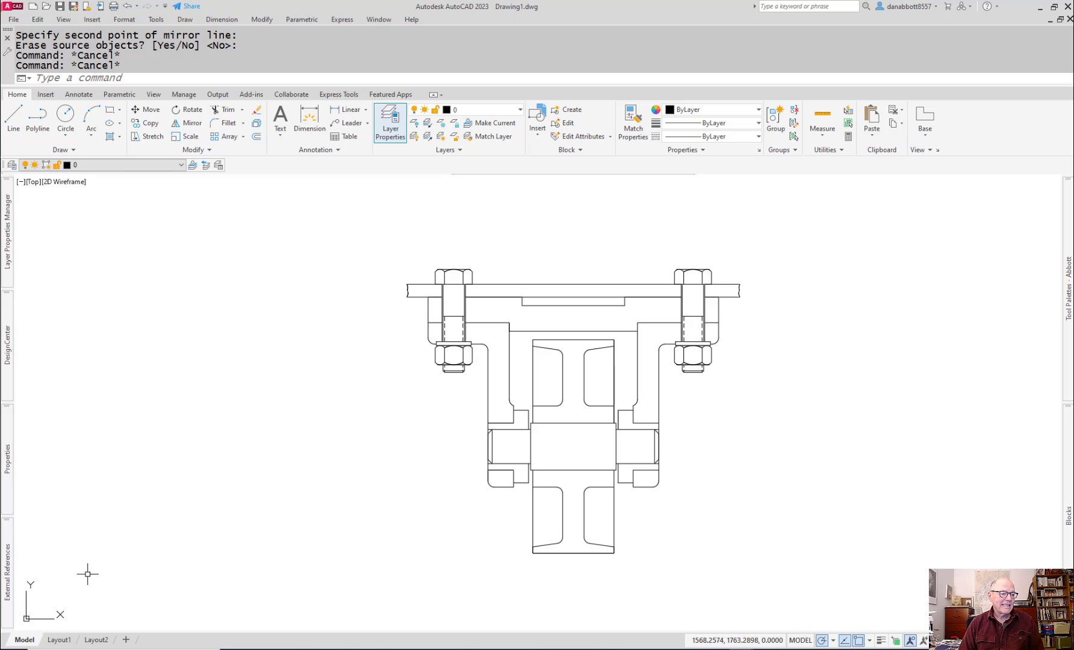
pyautogui.moveTo(59, 645)
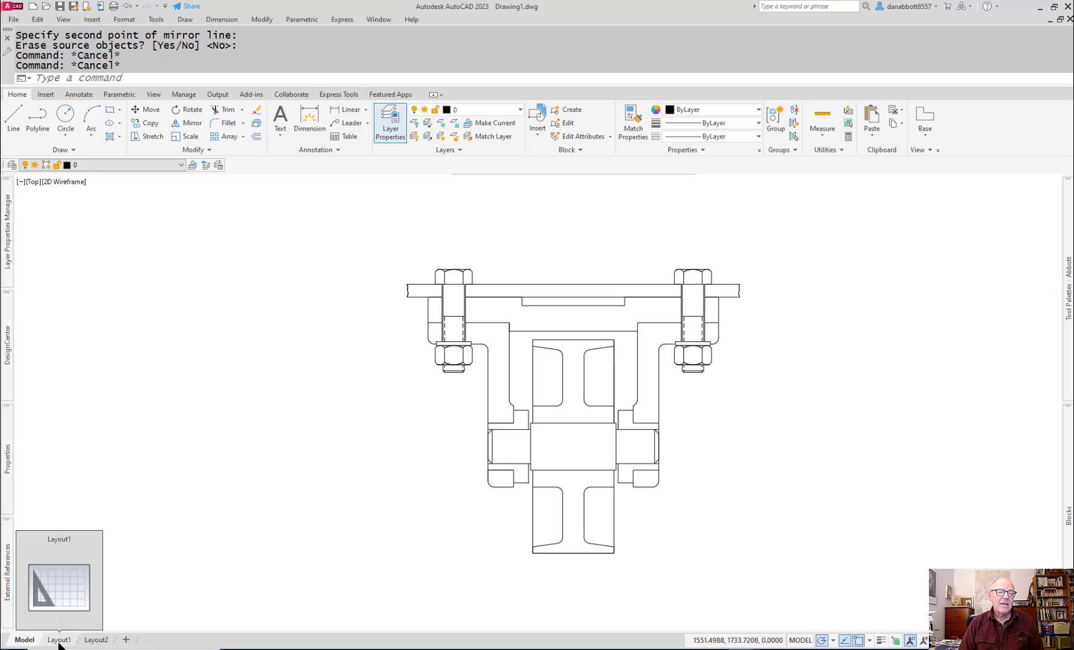
pyautogui.click(59, 640)
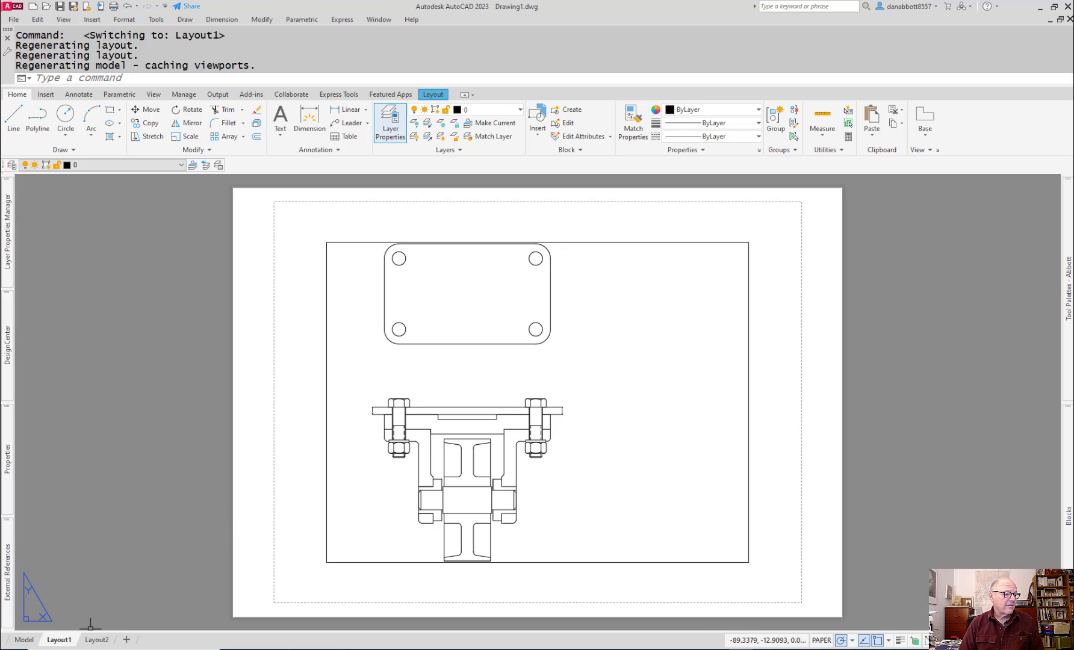
# Step: Modify Layout1's page setup to use the monochrome.ctb plot style table and the DWG To PDF.pc3 plotter
pyautogui.rightClick(60, 640)
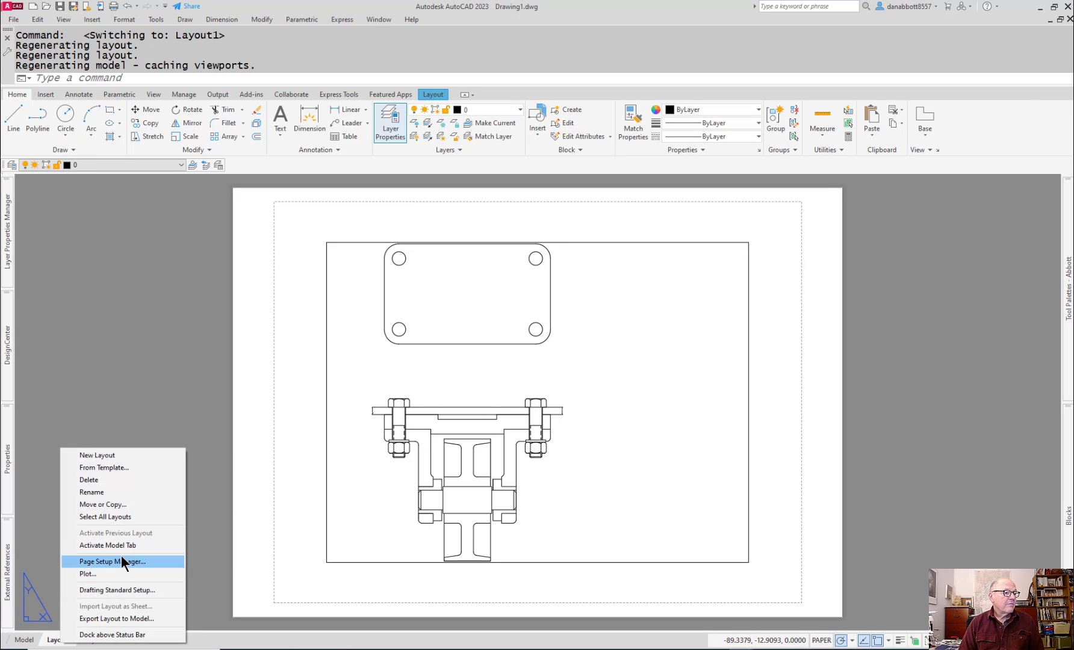
pyautogui.click(115, 557)
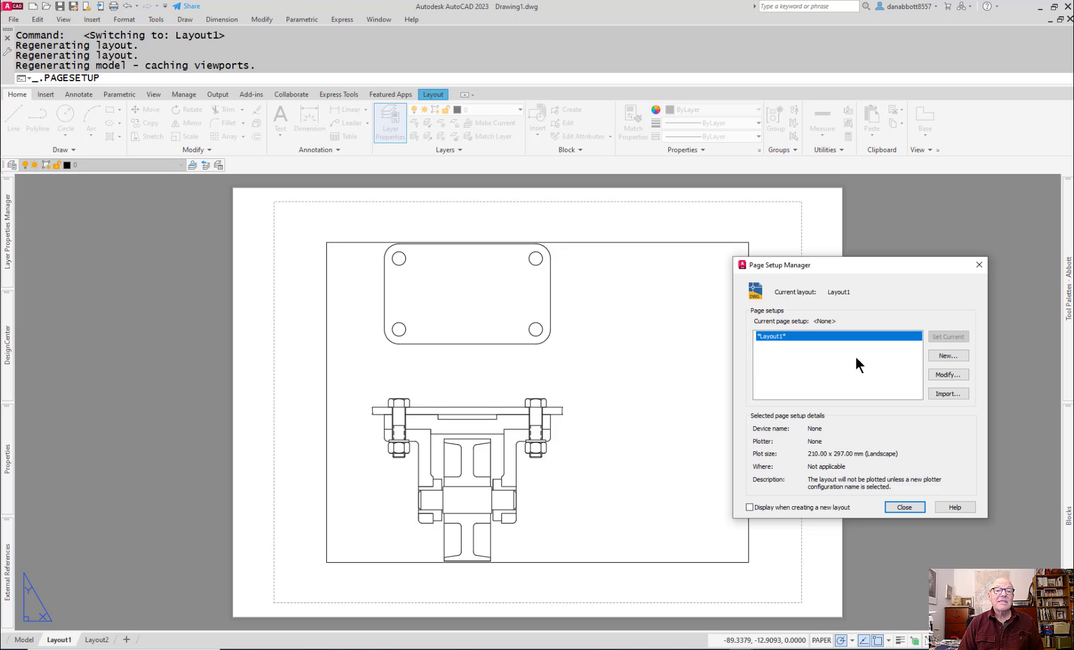
pyautogui.click(944, 375)
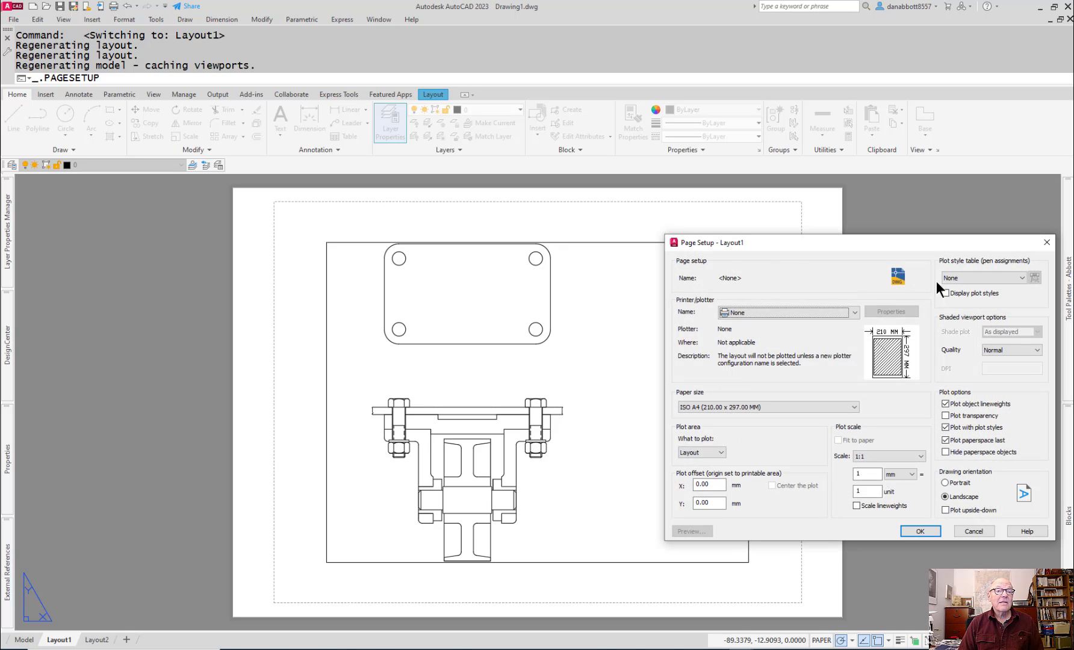
pyautogui.click(965, 278)
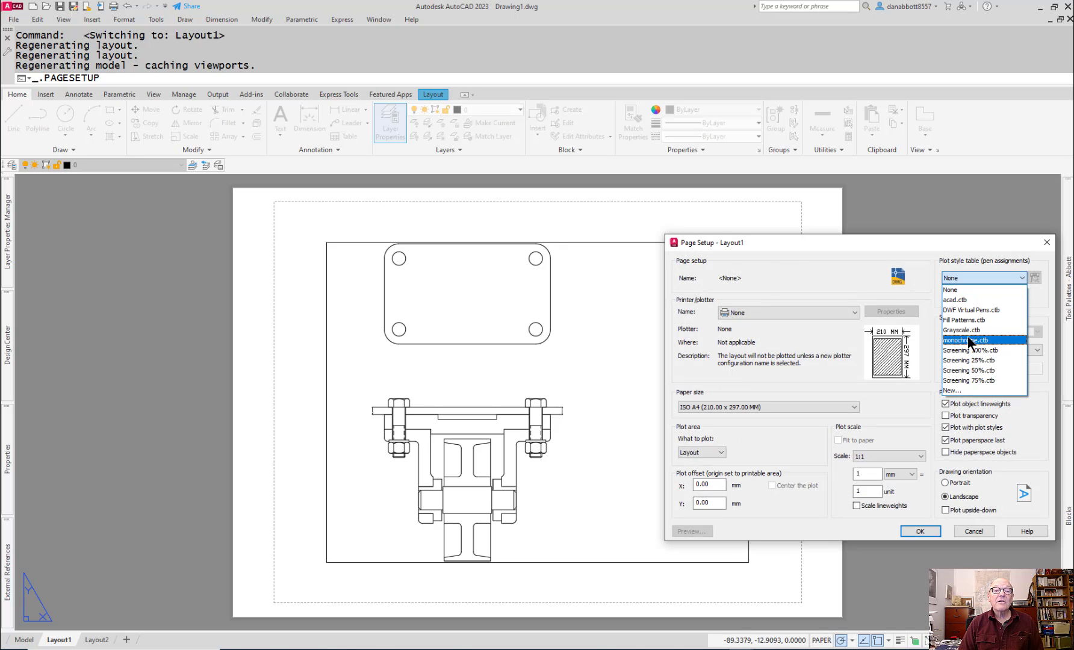
pyautogui.click(968, 340)
pyautogui.click(794, 309)
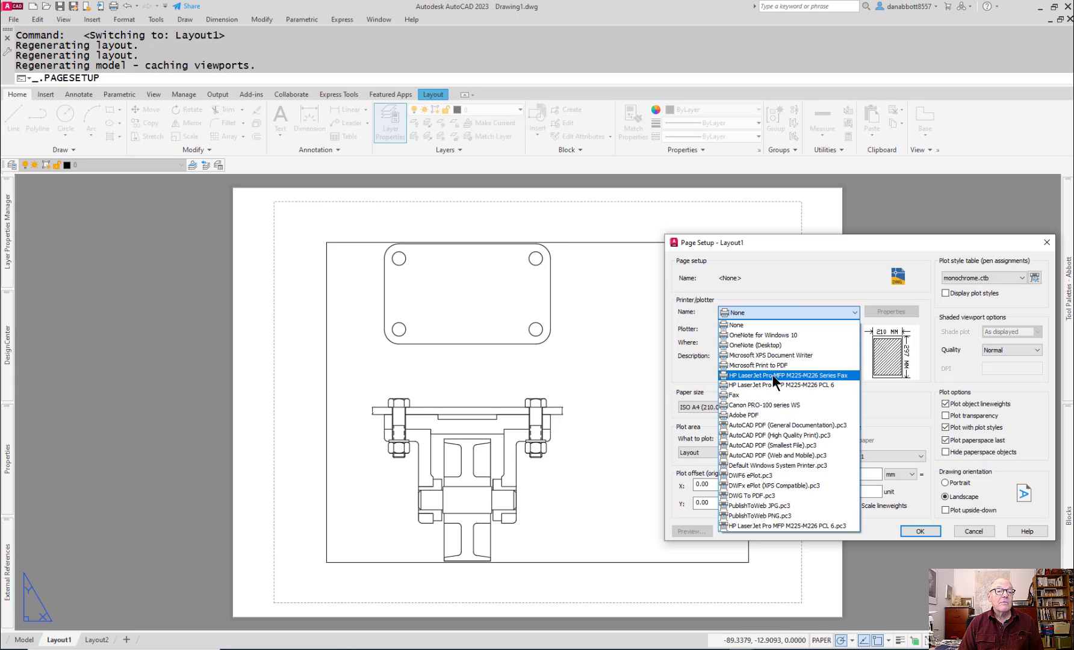
pyautogui.click(746, 497)
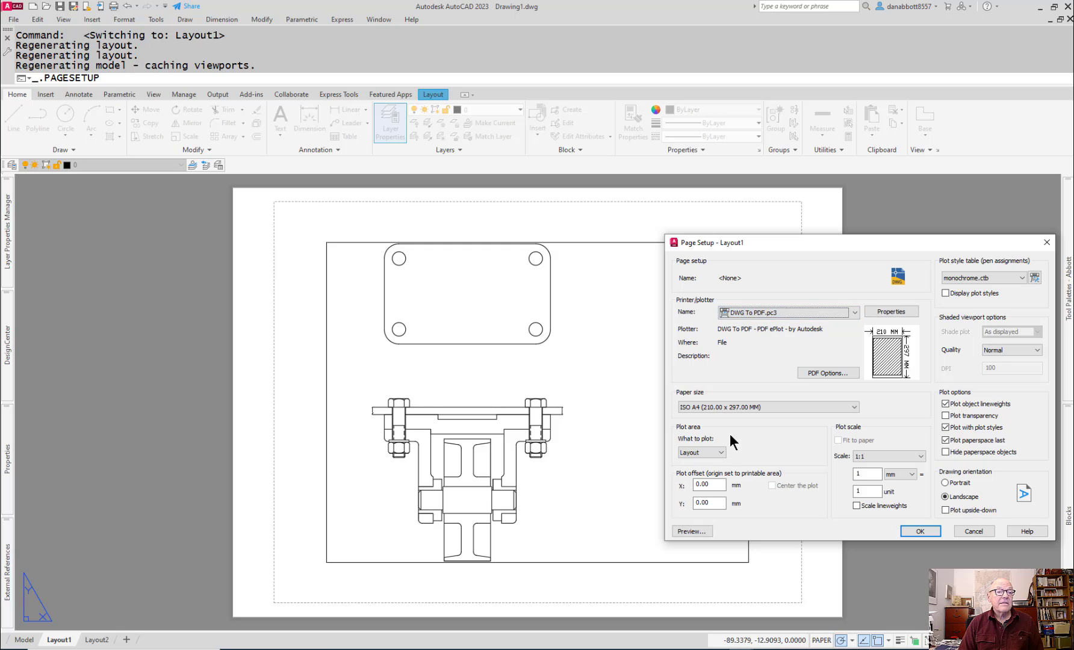
# Step: Set the page setup's paper size to ANSI full bleed B (17.00 x 11.00 Inches), then apply and close it
pyautogui.click(854, 410)
pyautogui.scroll(15, 803, 478)
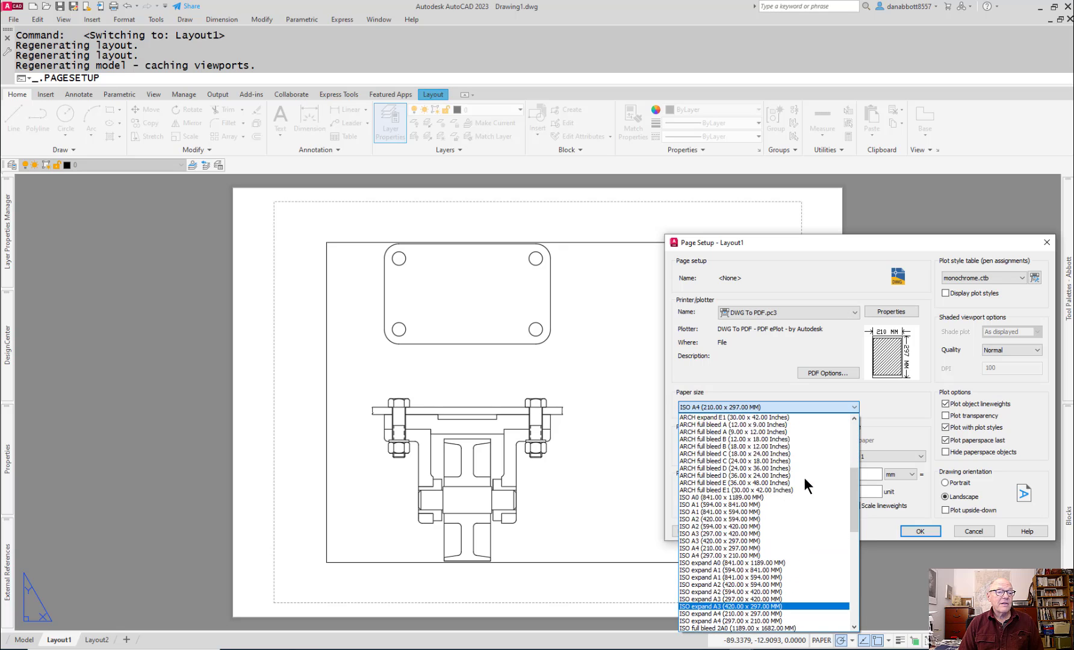
pyautogui.scroll(2, 804, 477)
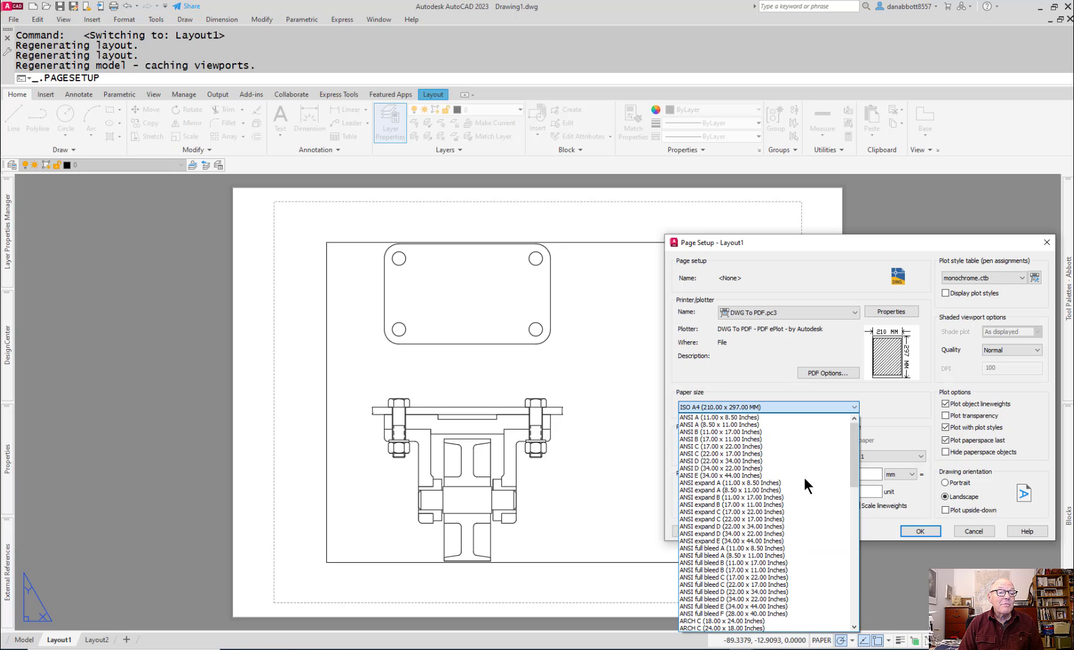
pyautogui.scroll(-2, 804, 477)
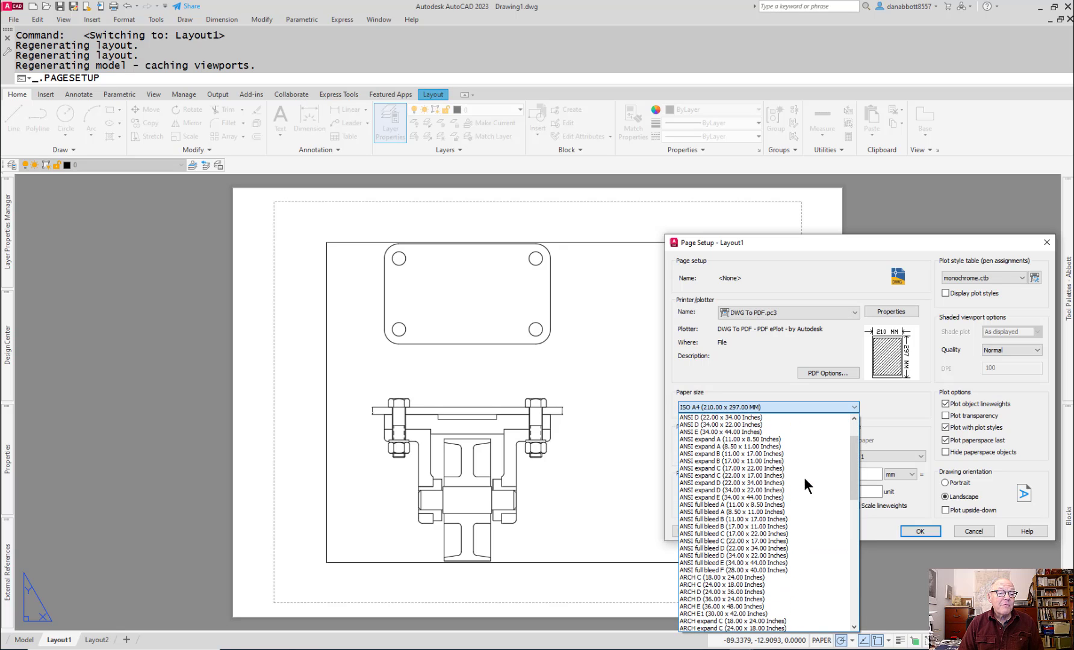
pyautogui.click(743, 525)
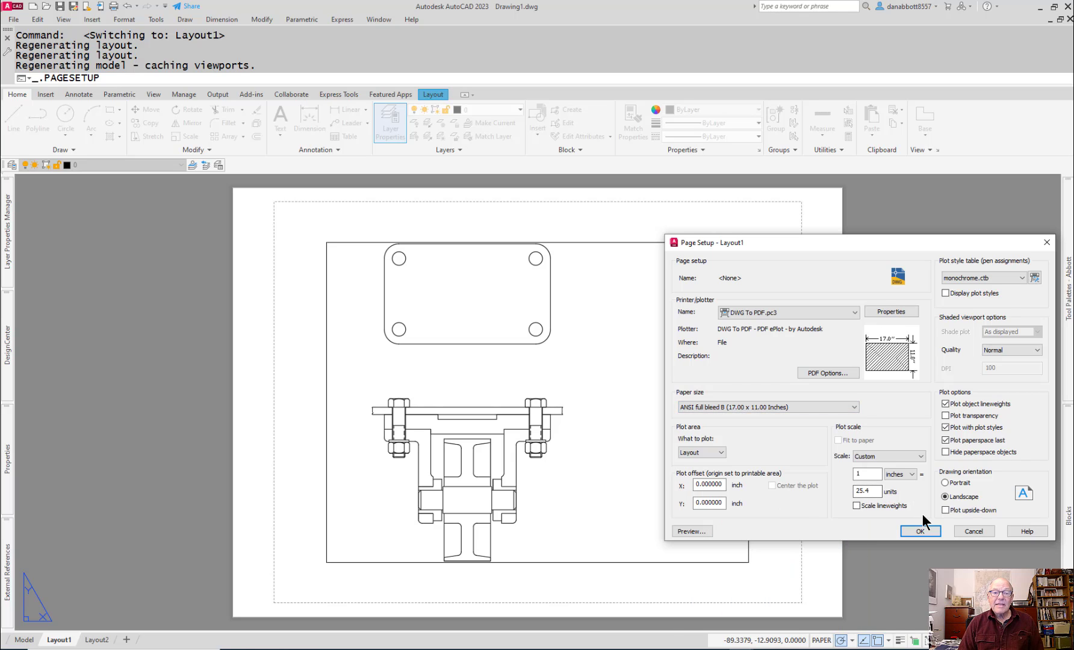
pyautogui.click(918, 529)
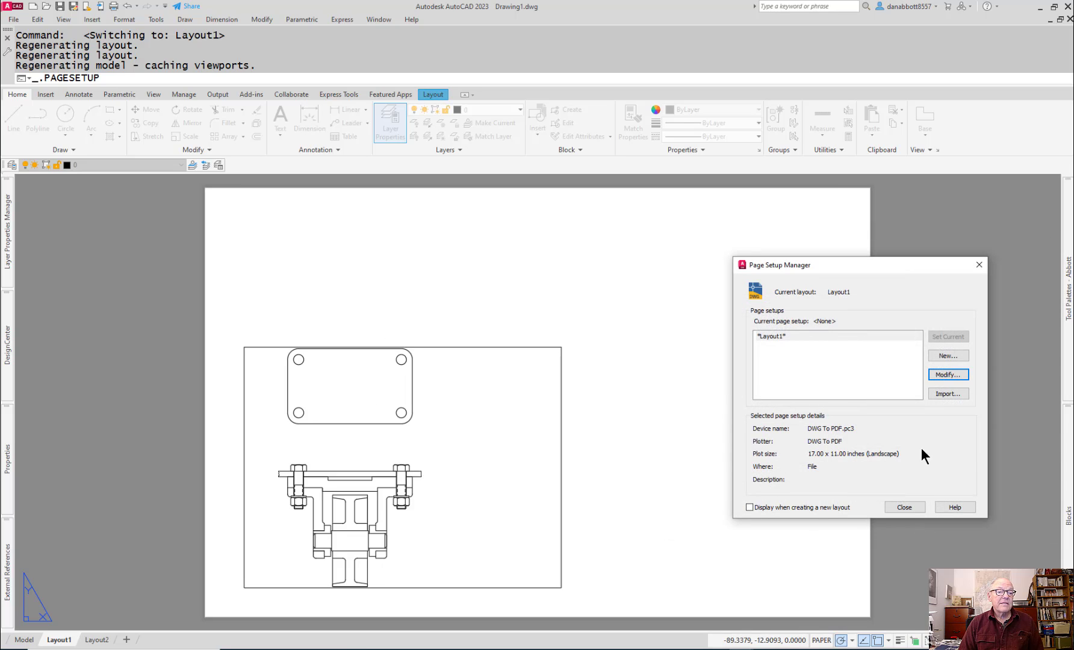
pyautogui.click(979, 265)
pyautogui.press('Escape')
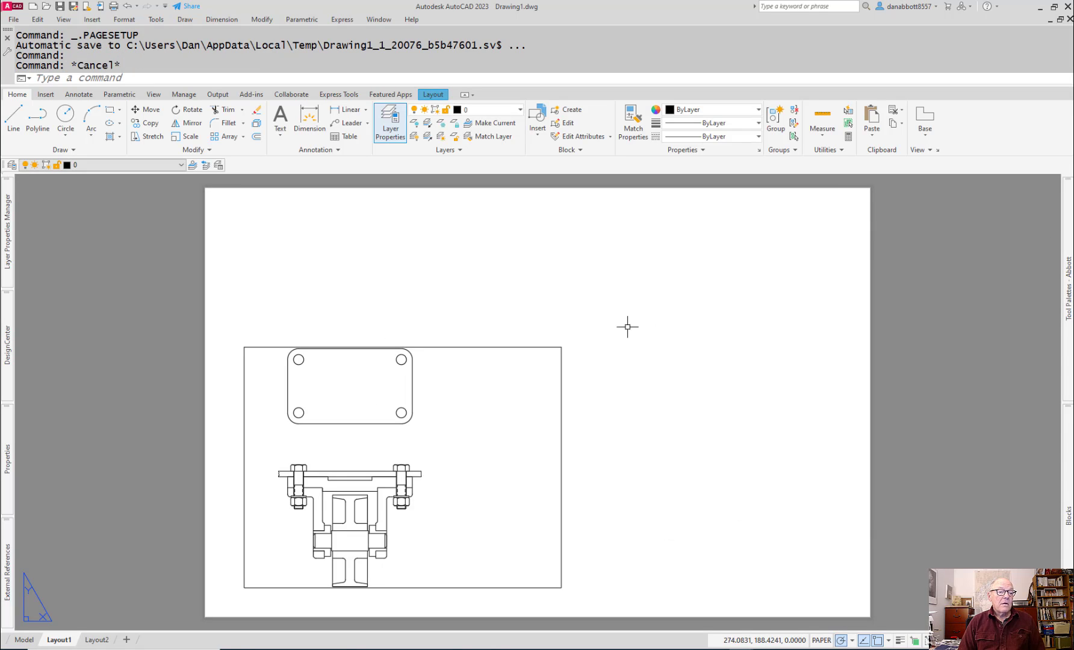
# Step: Stretch the viewport's upper-right and lower-right corners so it nearly fills the sheet within an even margin
pyautogui.click(586, 322)
pyautogui.click(529, 382)
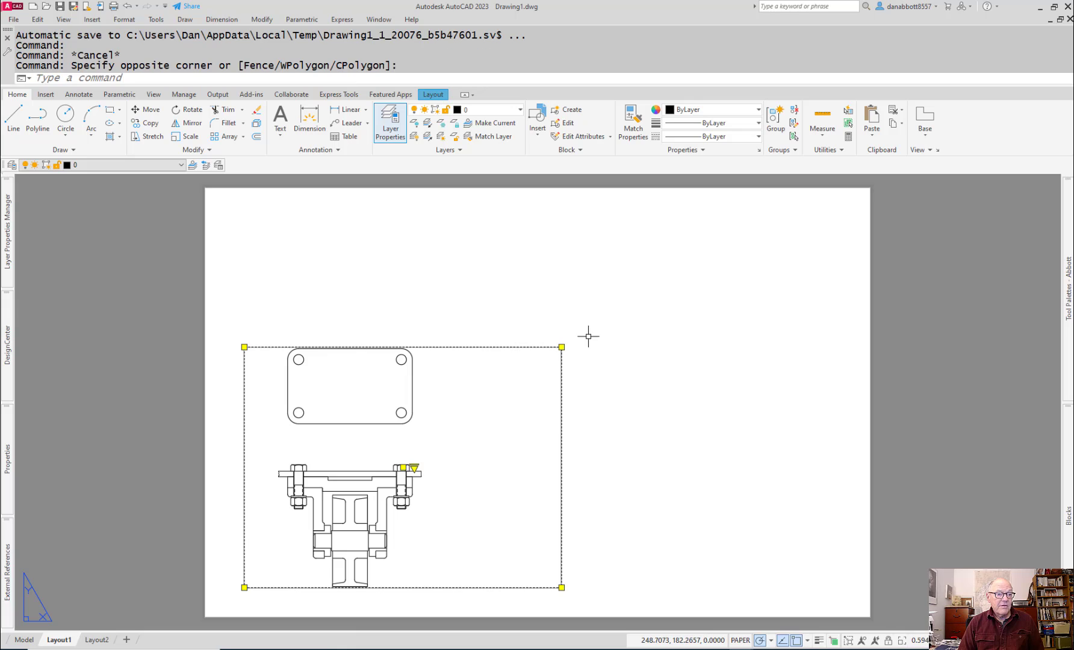
pyautogui.click(561, 347)
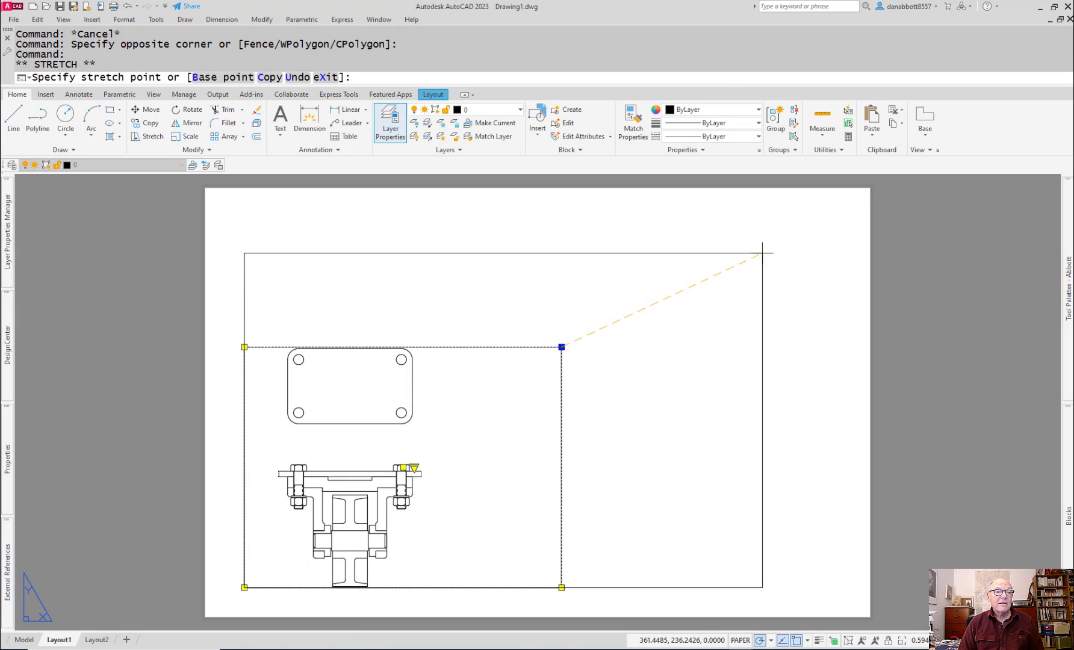
pyautogui.click(816, 216)
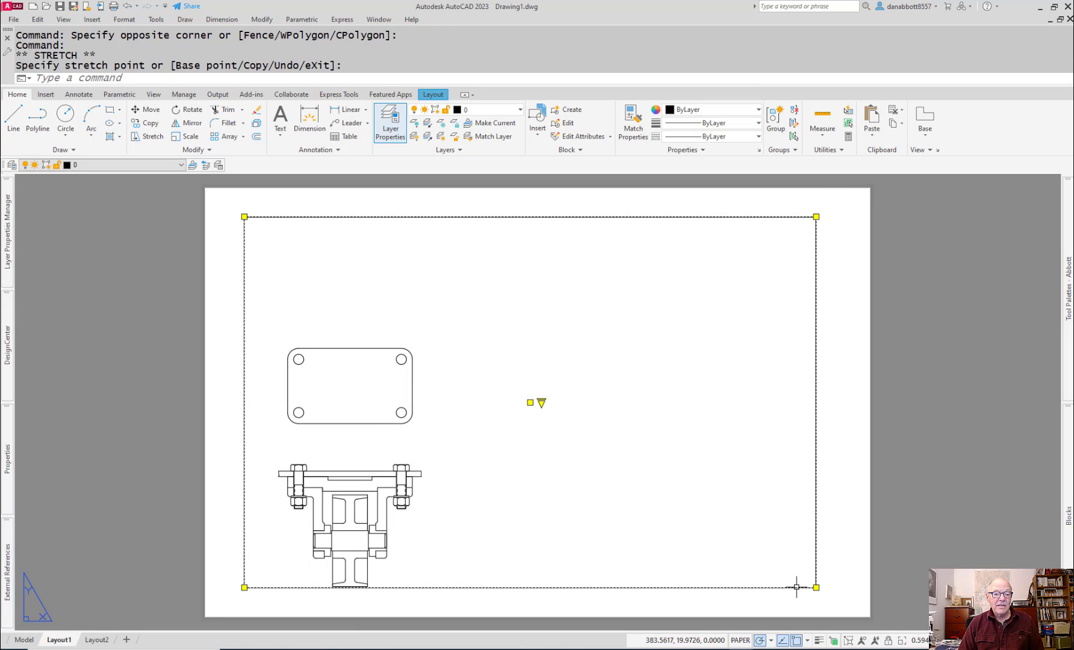
pyautogui.click(816, 587)
pyautogui.click(831, 575)
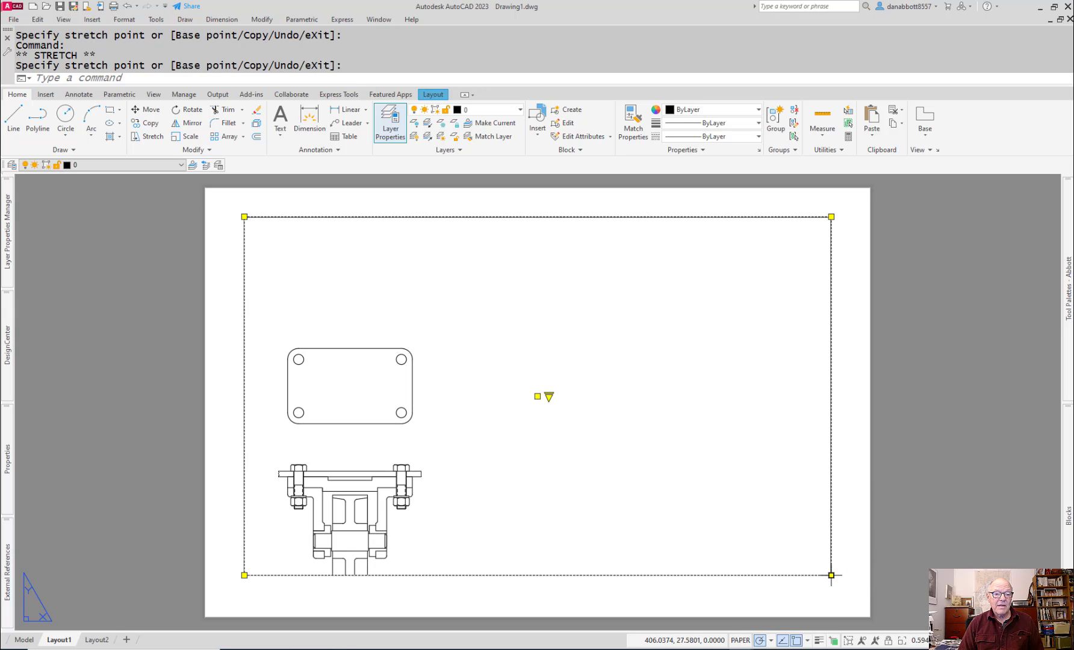
# Step: Fit the drawing in the viewport, set the viewport scale to 1:1, and place the caster section in its left half
pyautogui.doubleClick(670, 495)
pyautogui.scroll(-5, 669, 480)
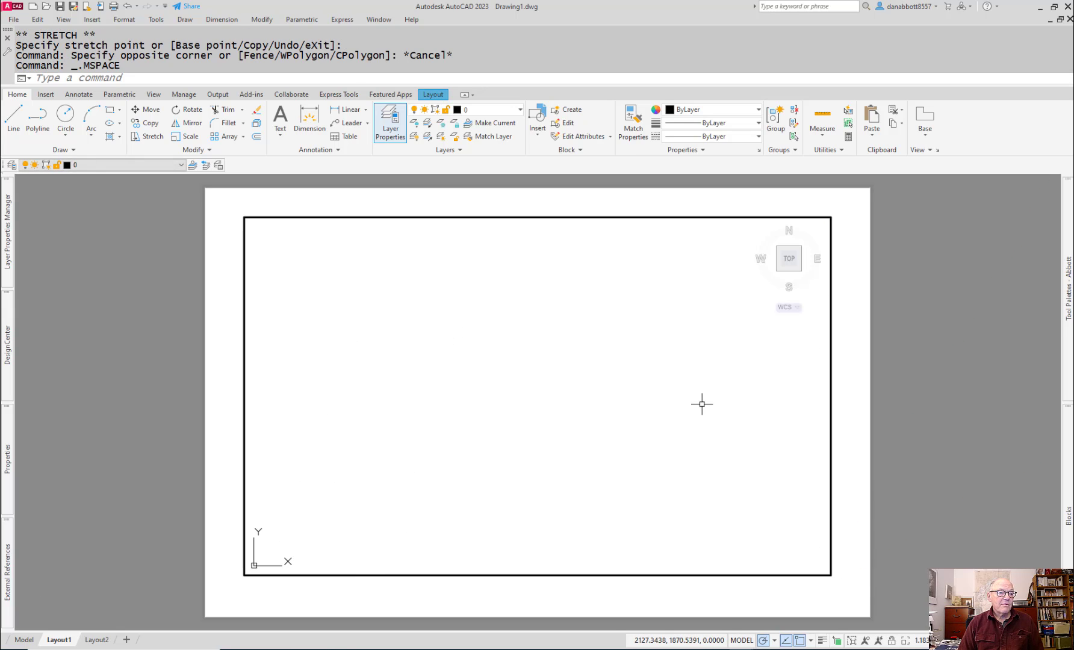
pyautogui.scroll(-3, 662, 438)
pyautogui.middleClick(663, 444)
pyautogui.middleClick(663, 444)
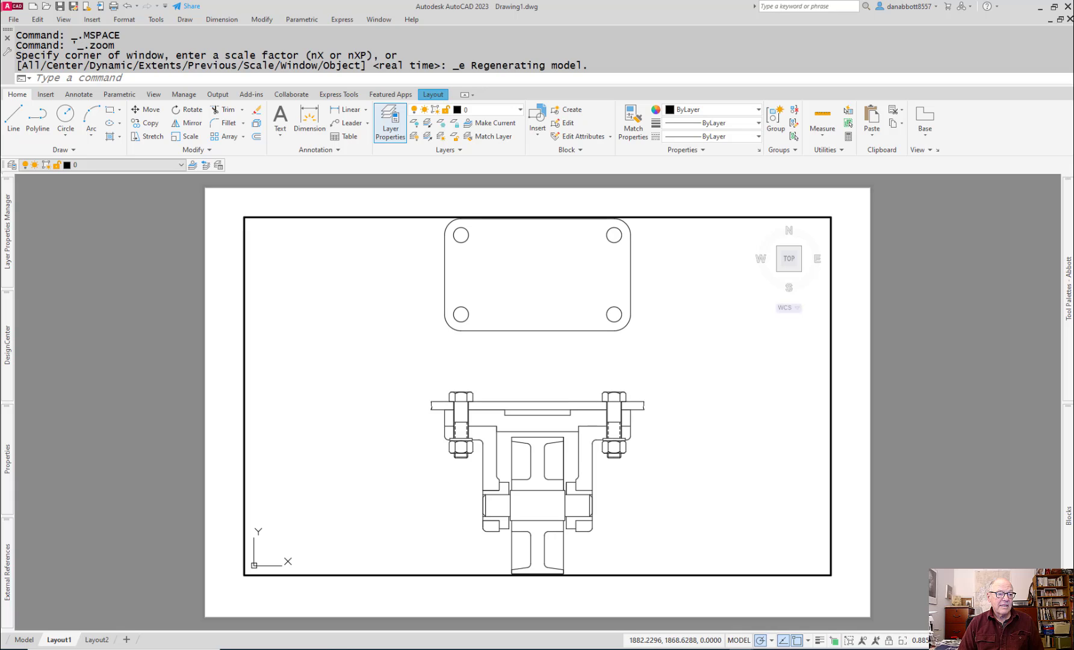
pyautogui.doubleClick(861, 565)
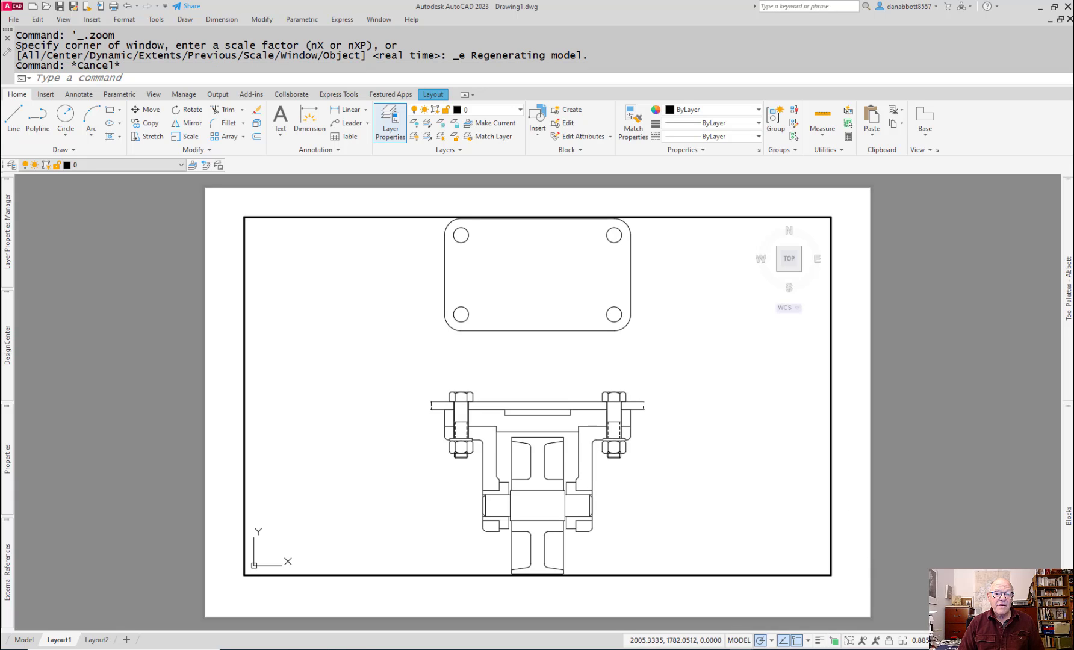
pyautogui.click(922, 640)
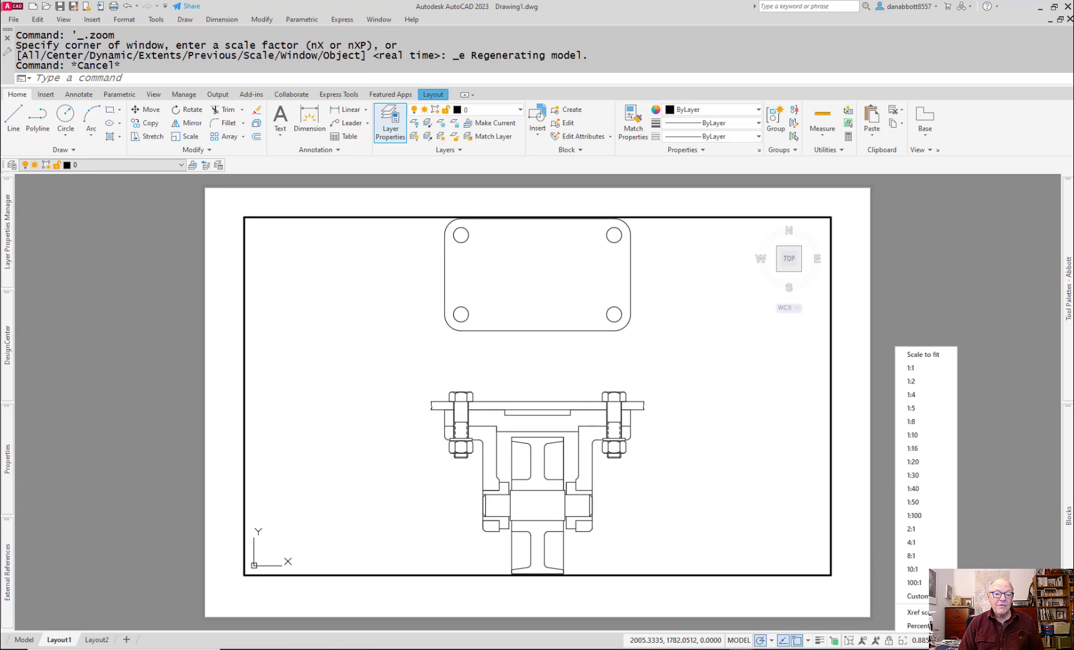
pyautogui.click(909, 368)
pyautogui.moveTo(722, 511)
pyautogui.mouseDown(button='middle')
pyautogui.moveTo(635, 446)
pyautogui.moveTo(577, 464)
pyautogui.mouseUp(button='middle')
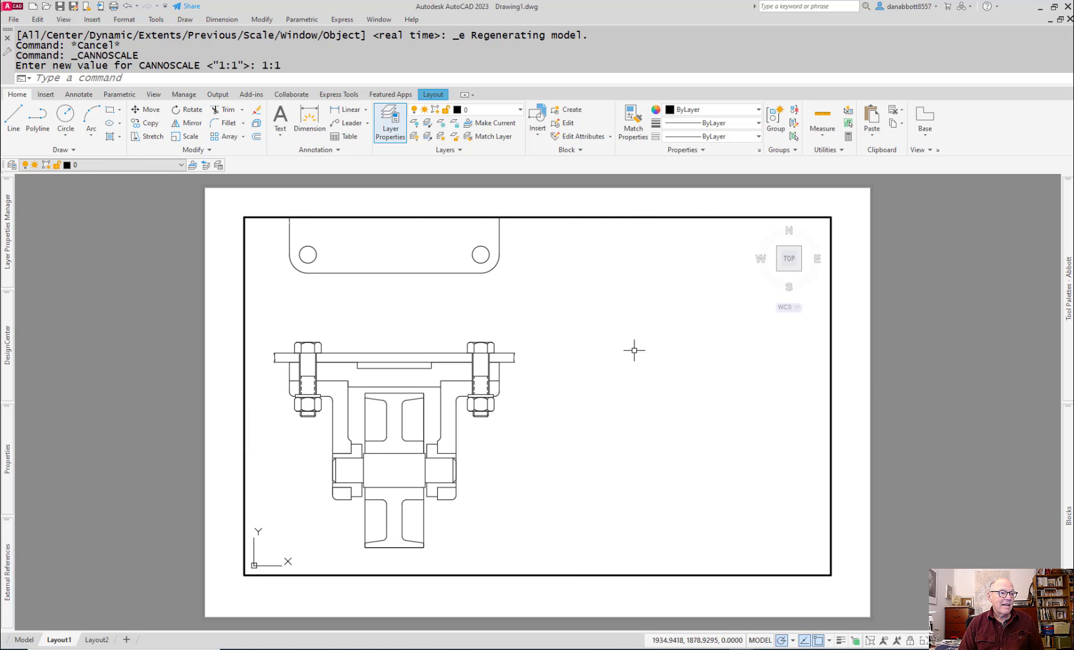
# Step: Return to paper space and lower the viewport's top edge about 58 mm to crop out the plate's top view
pyautogui.doubleClick(852, 238)
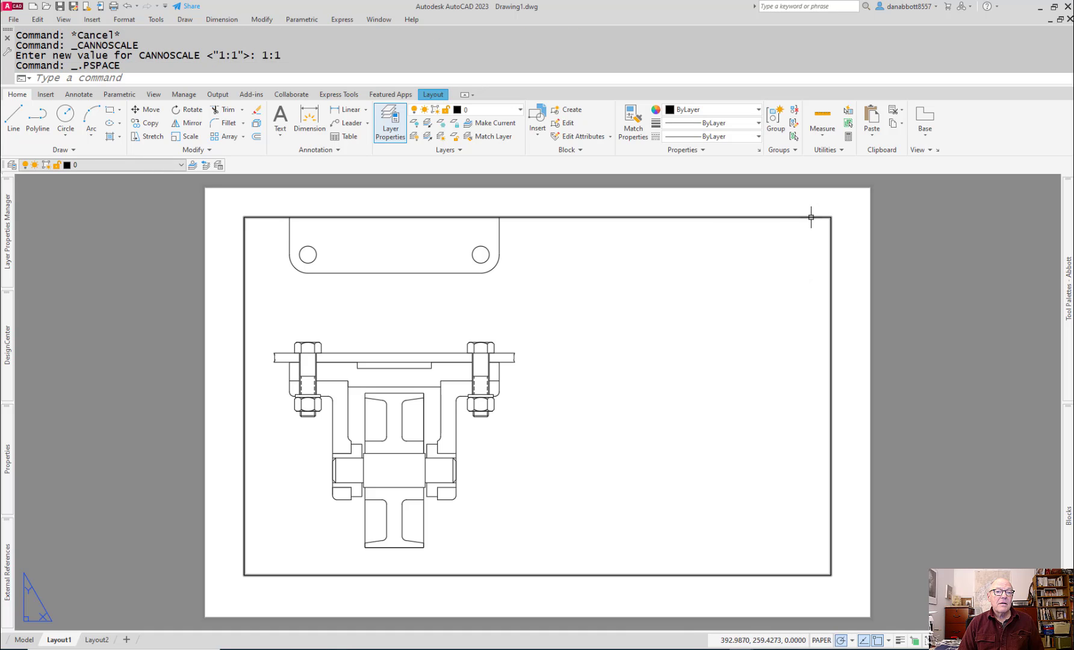
pyautogui.click(831, 217)
pyautogui.click(831, 217)
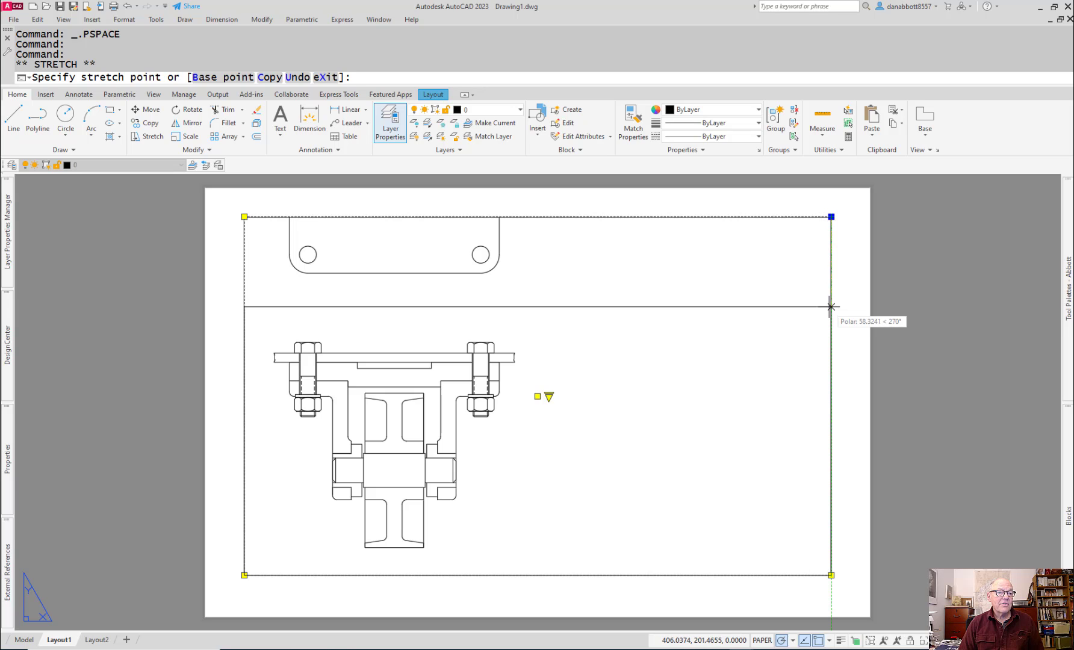
pyautogui.click(831, 307)
pyautogui.press('Escape')
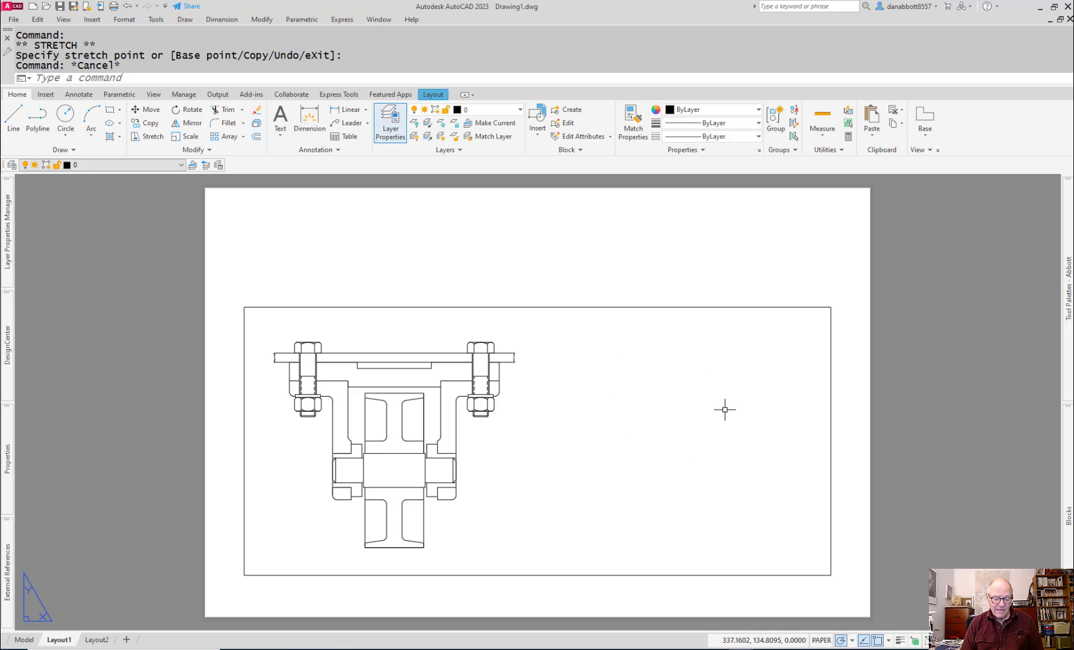
# Step: Draw a 100 mm diameter circle in paper space, centered level with the axle about 143 mm right of its end
pyautogui.write('c')
pyautogui.press('Return')
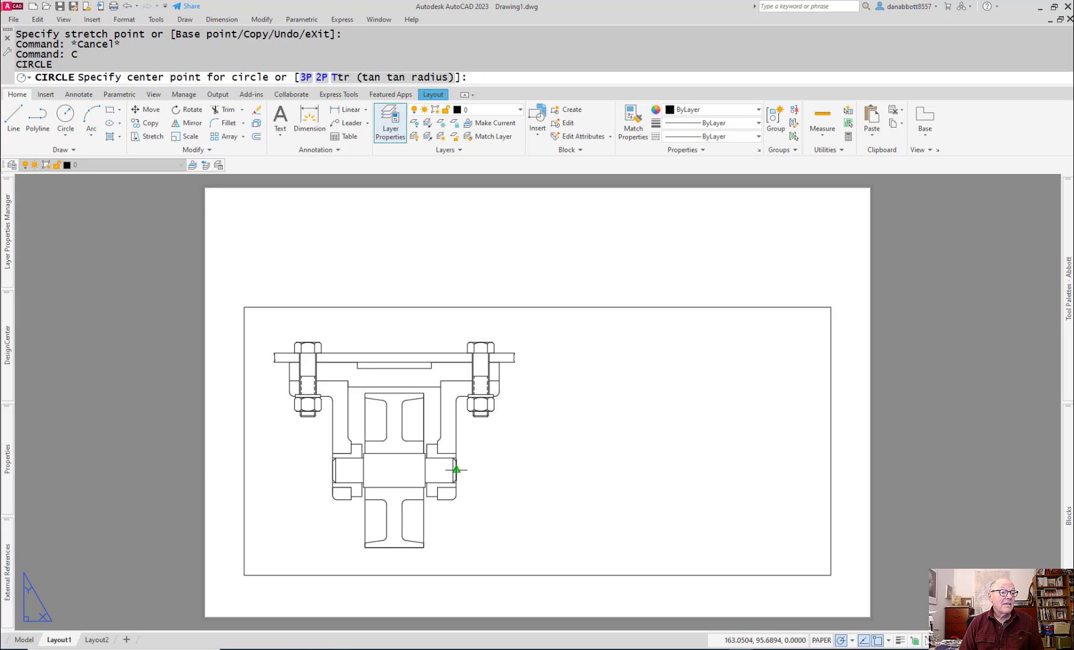
pyautogui.click(676, 470)
pyautogui.write('d')
pyautogui.press('Return')
pyautogui.write('100')
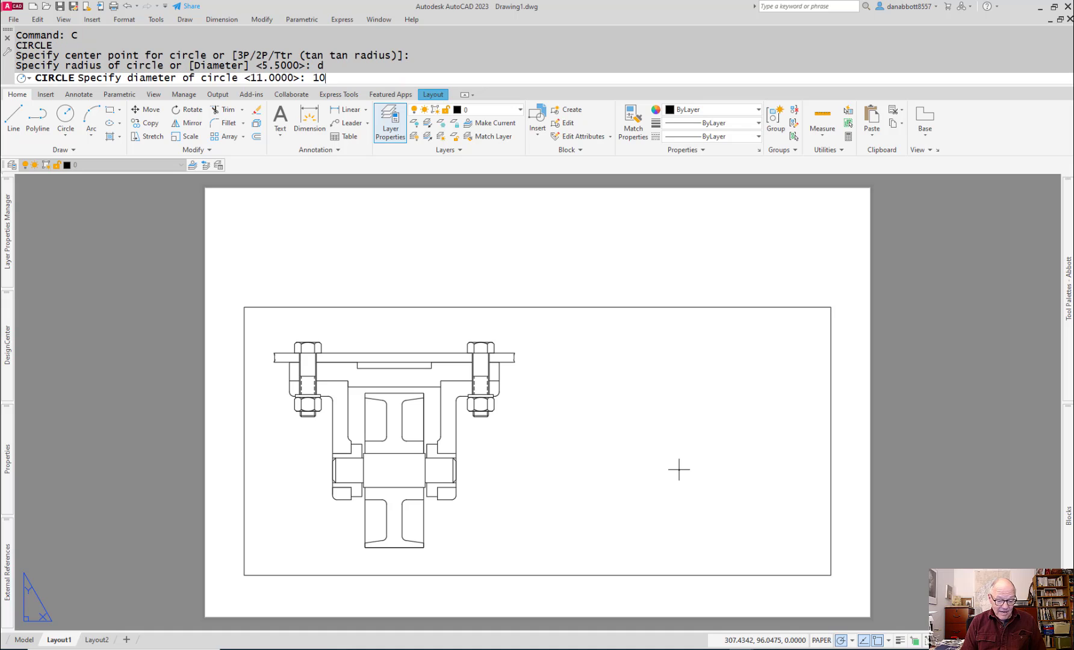
pyautogui.press('Return')
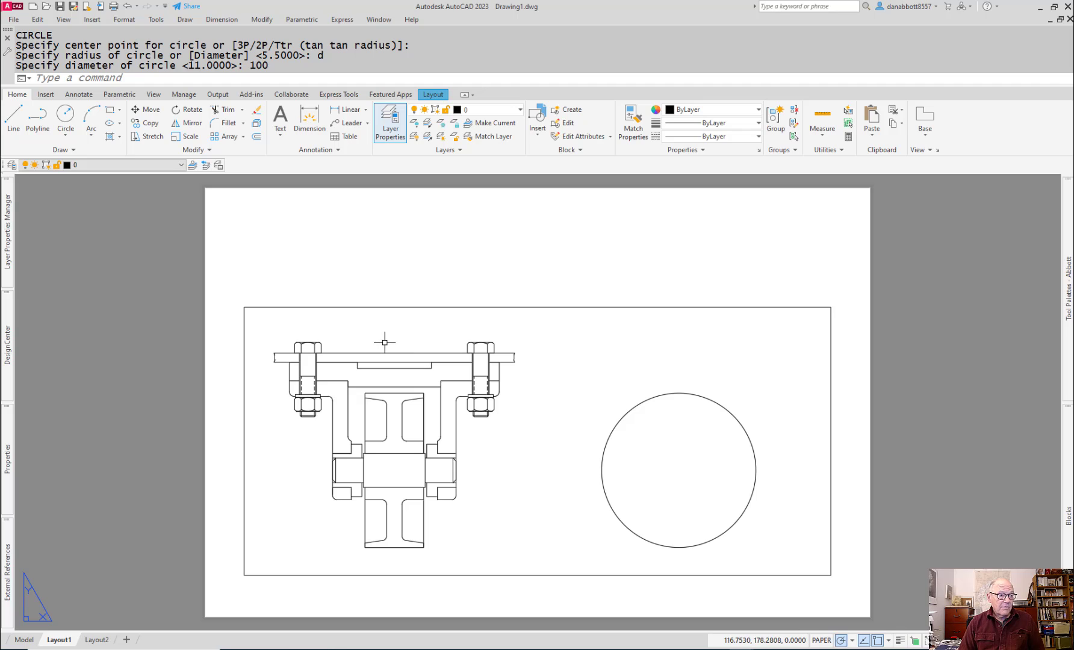
# Step: Activate the viewport's model space and lock the viewport's view
pyautogui.doubleClick(814, 559)
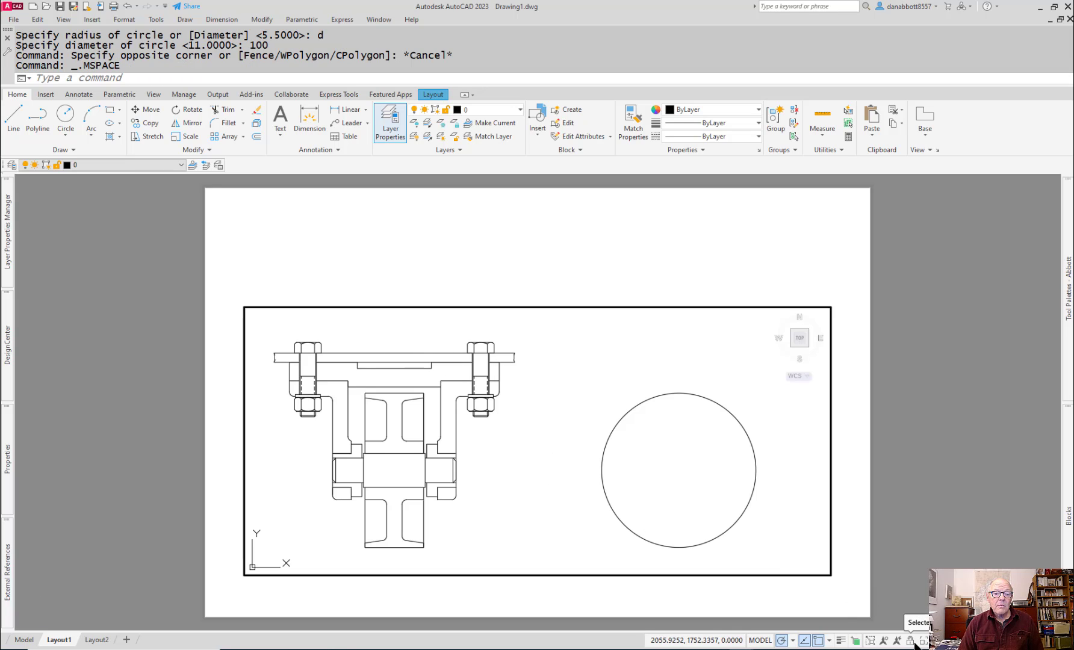
pyautogui.press('Escape')
# Step: Hatch the upper and lower cut areas of the left flanged bushing with the ANSI33 pattern in the viewport's model space
pyautogui.scroll(3, 532, 422)
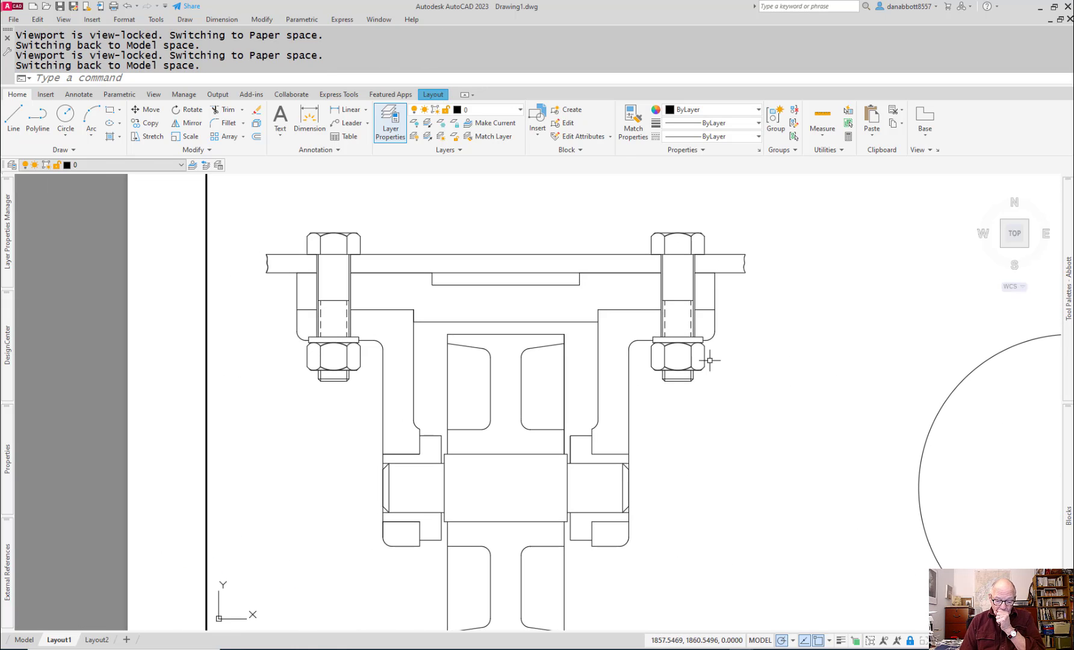
pyautogui.moveTo(530, 312); pyautogui.dragTo(548, 274, button='middle')
pyautogui.write('h')
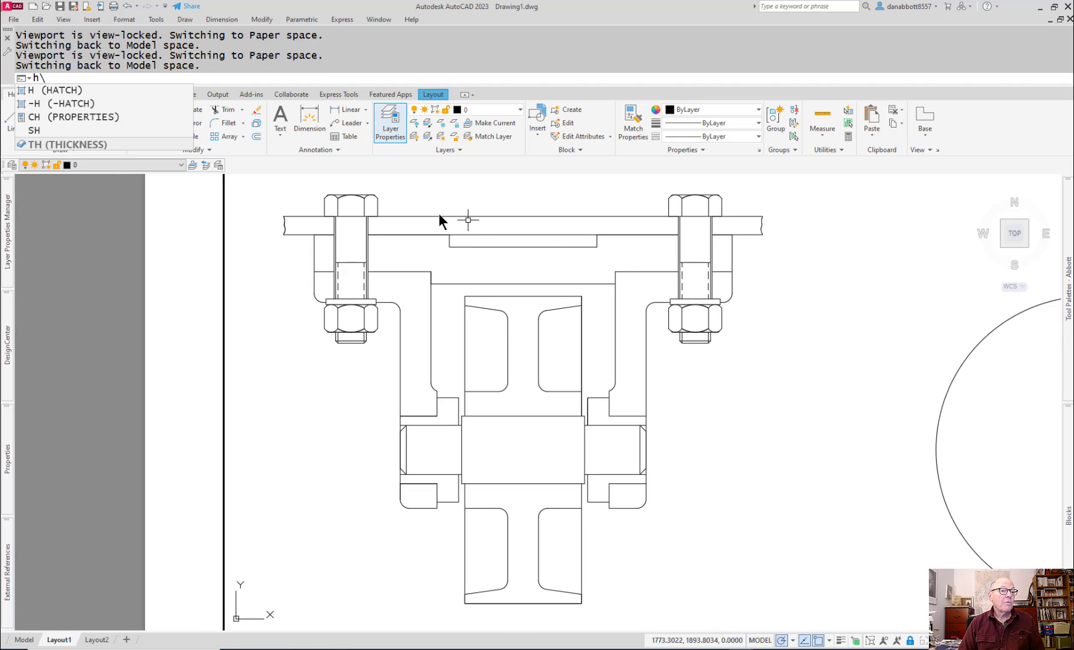
pyautogui.click(87, 92)
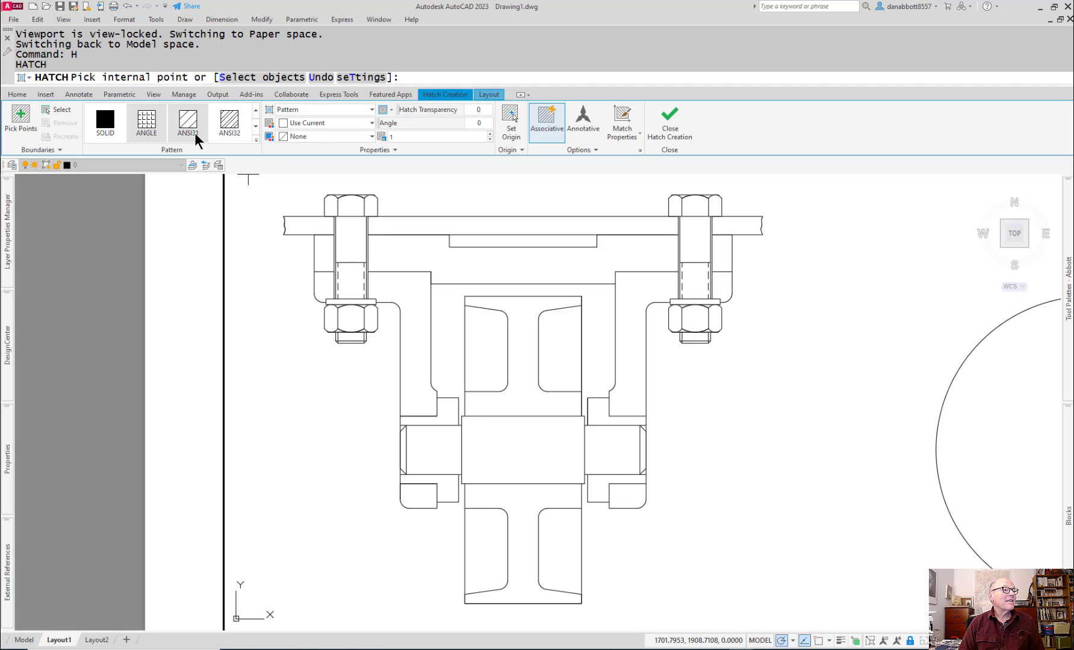
pyautogui.click(254, 125)
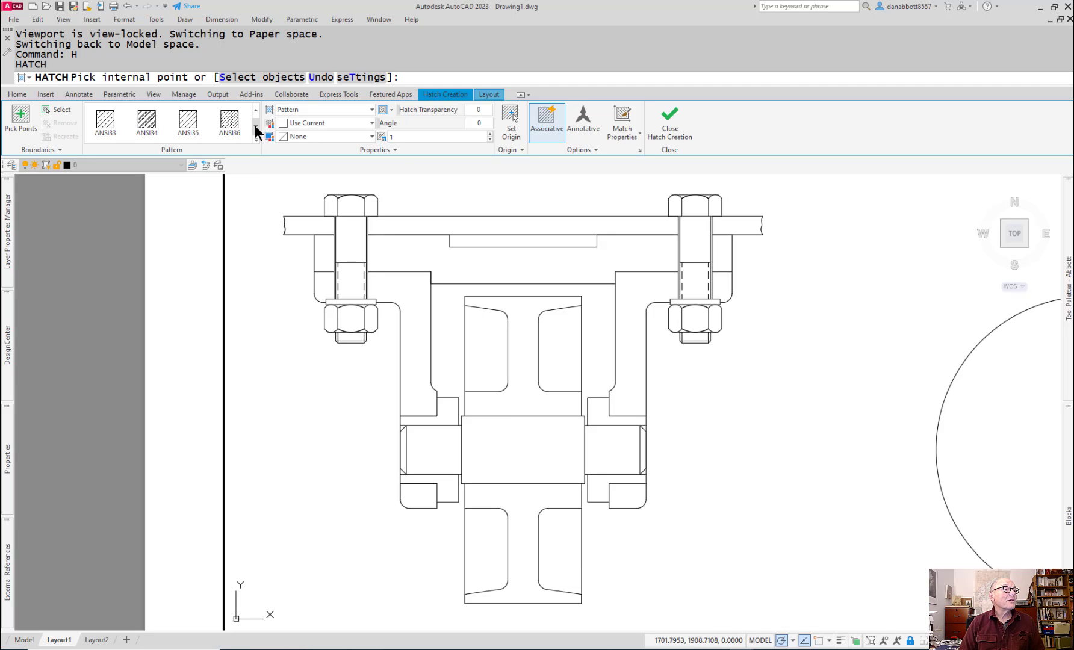
pyautogui.click(106, 120)
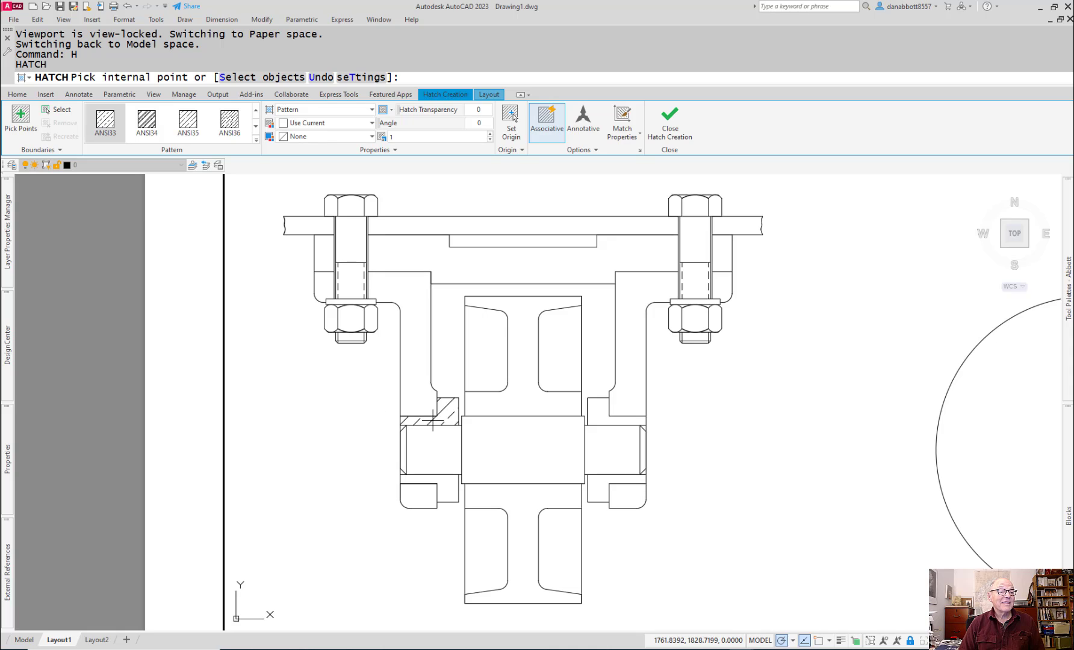
pyautogui.click(450, 417)
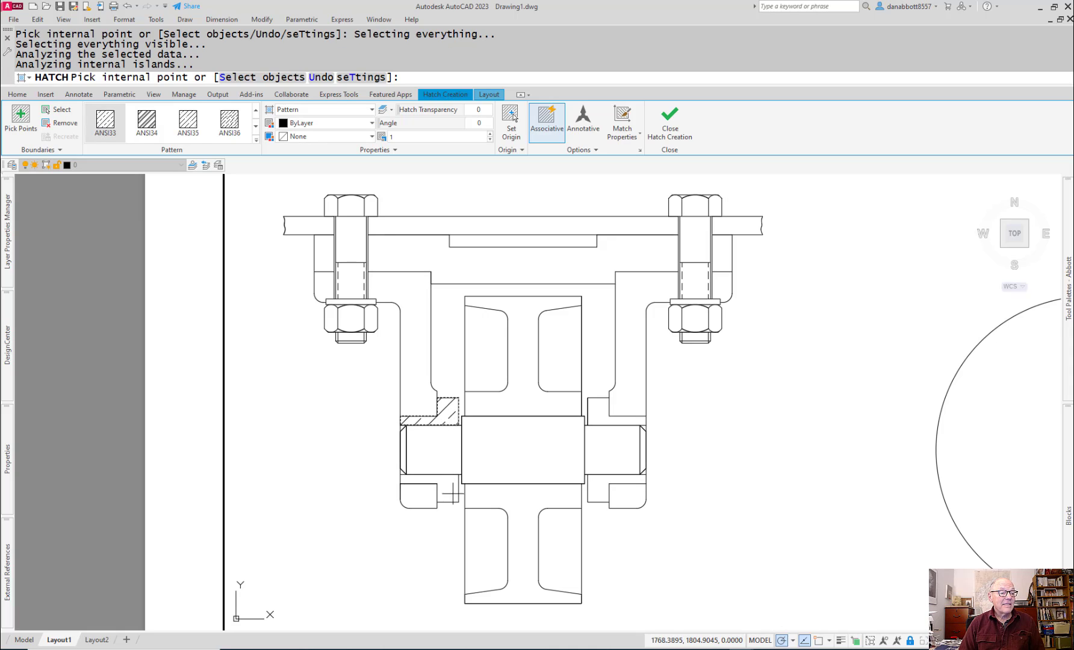
pyautogui.click(451, 487)
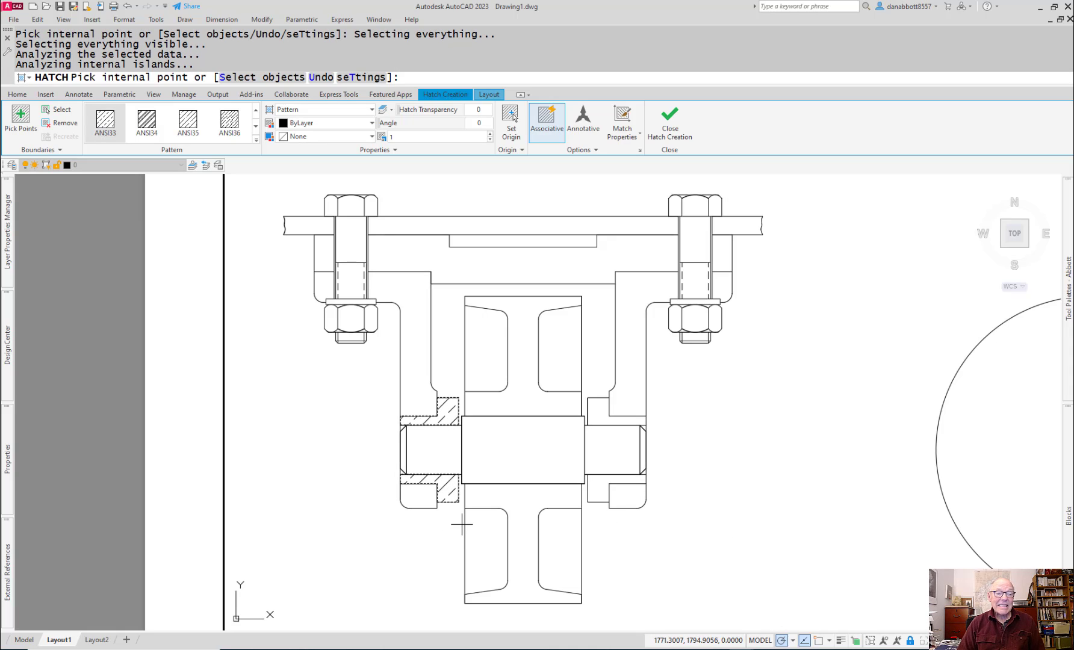
pyautogui.press('Return')
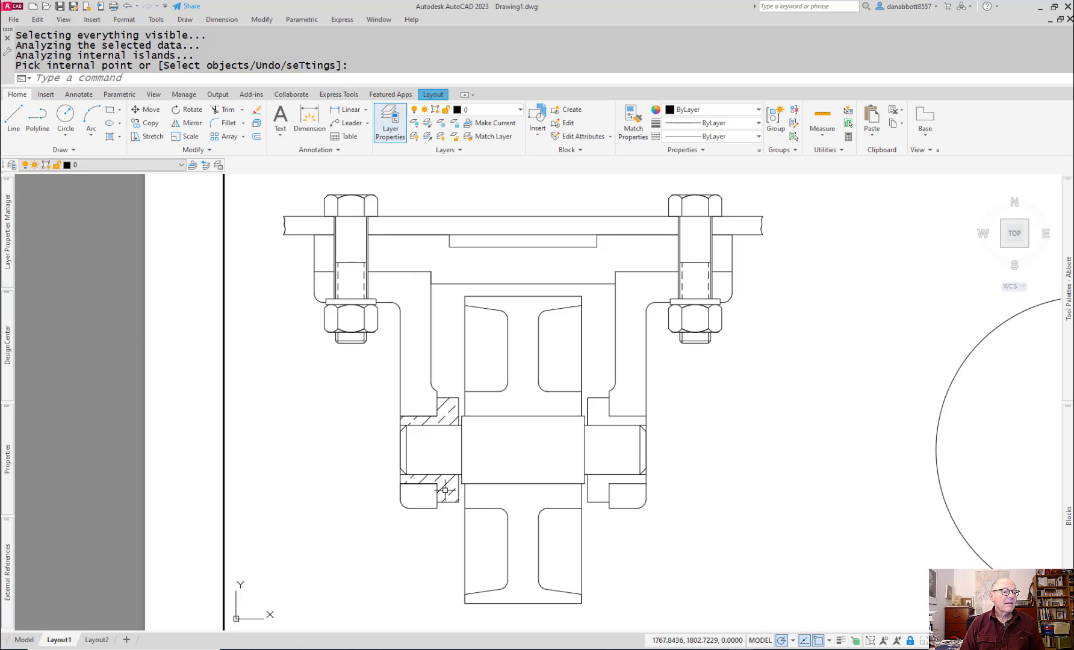
pyautogui.scroll(-2, 416, 440)
pyautogui.scroll(5, 415, 441)
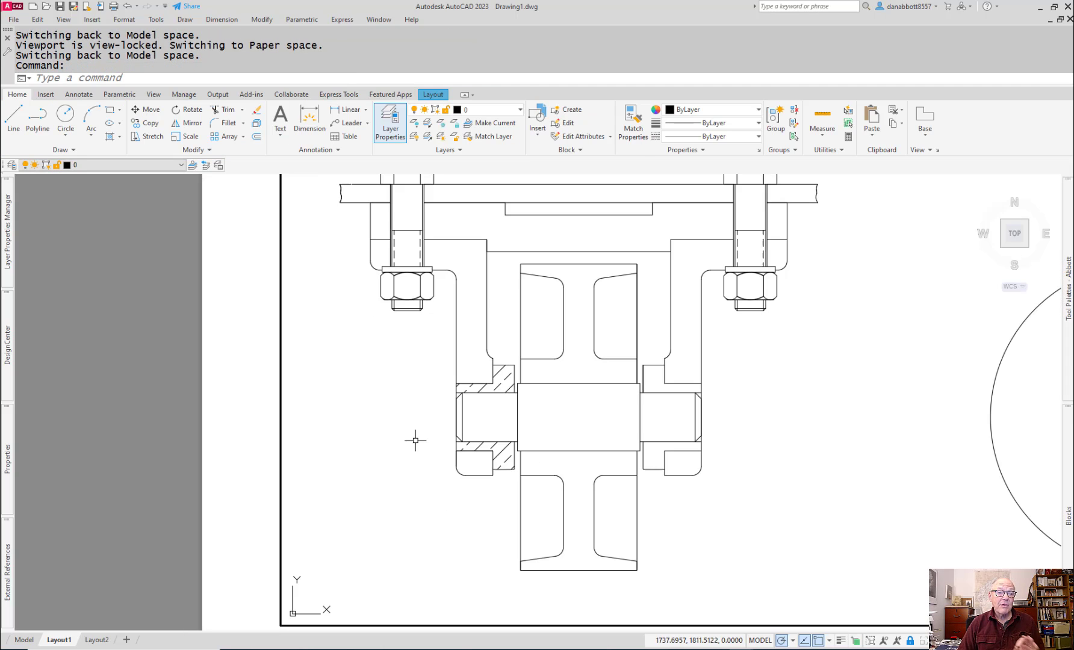
pyautogui.moveTo(530, 463); pyautogui.dragTo(361, 468, button='middle')
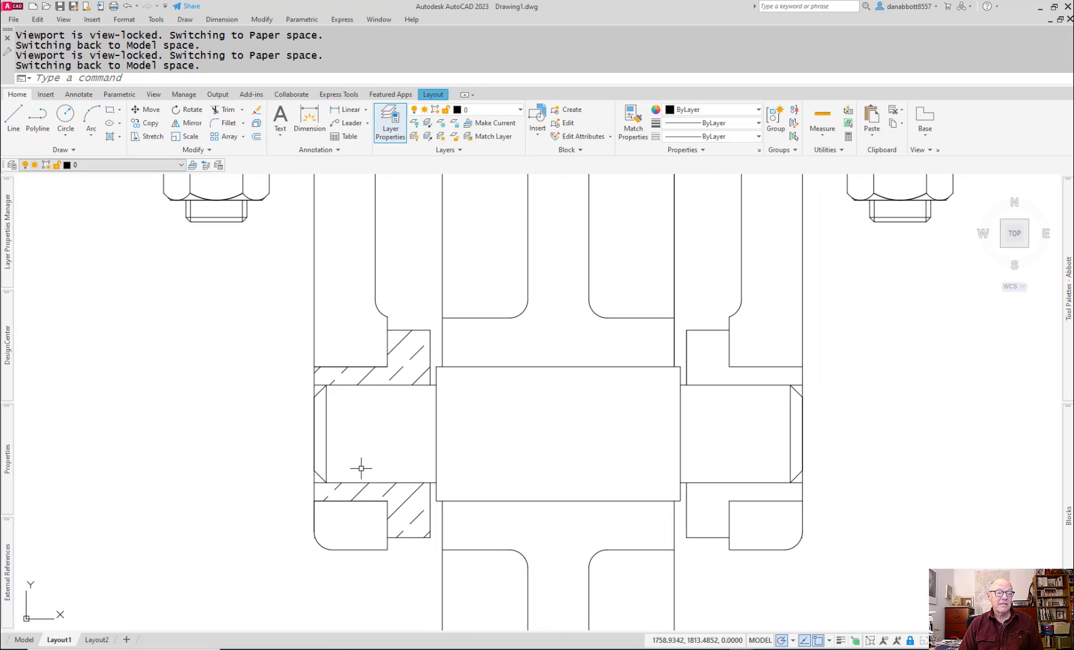
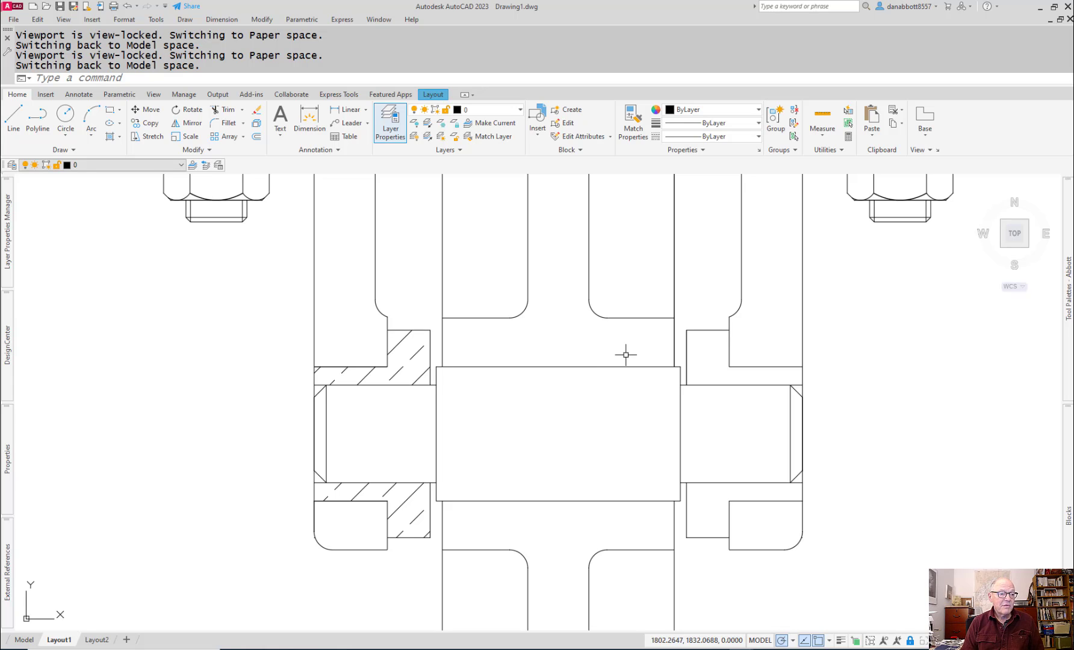
pyautogui.write('h')
pyautogui.press('Return')
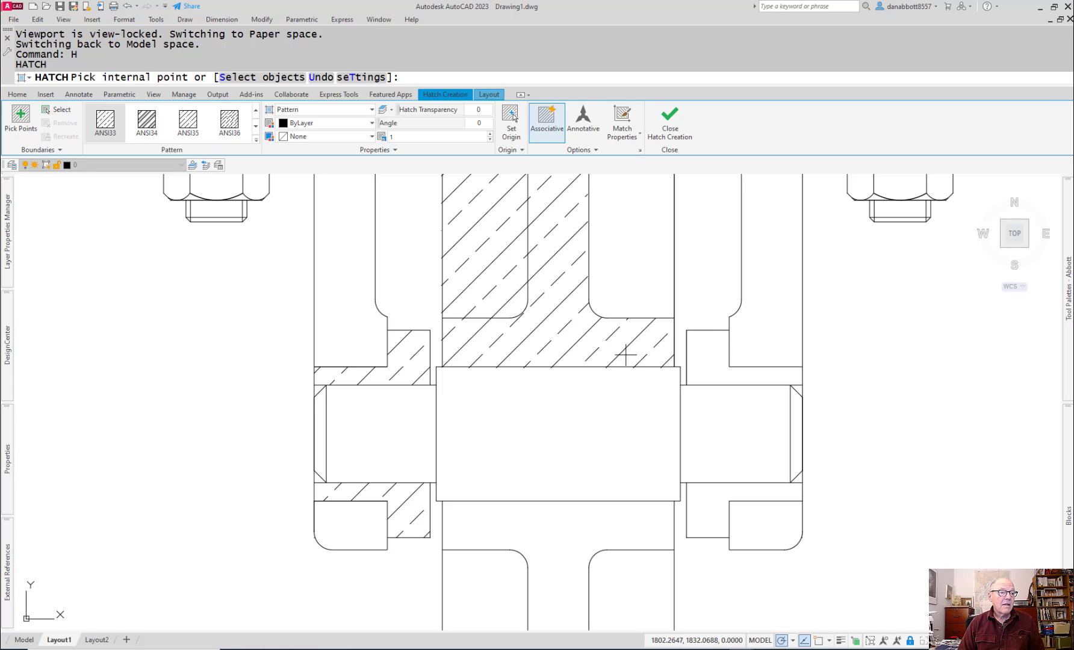
pyautogui.press('Escape')
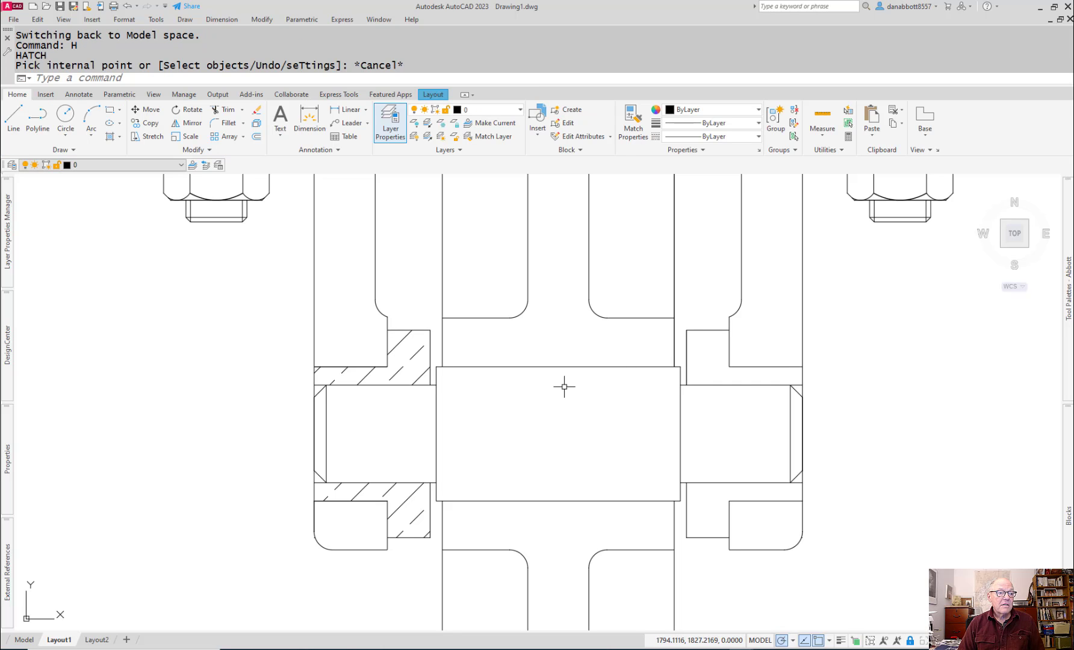
pyautogui.write('mi')
pyautogui.press('Return')
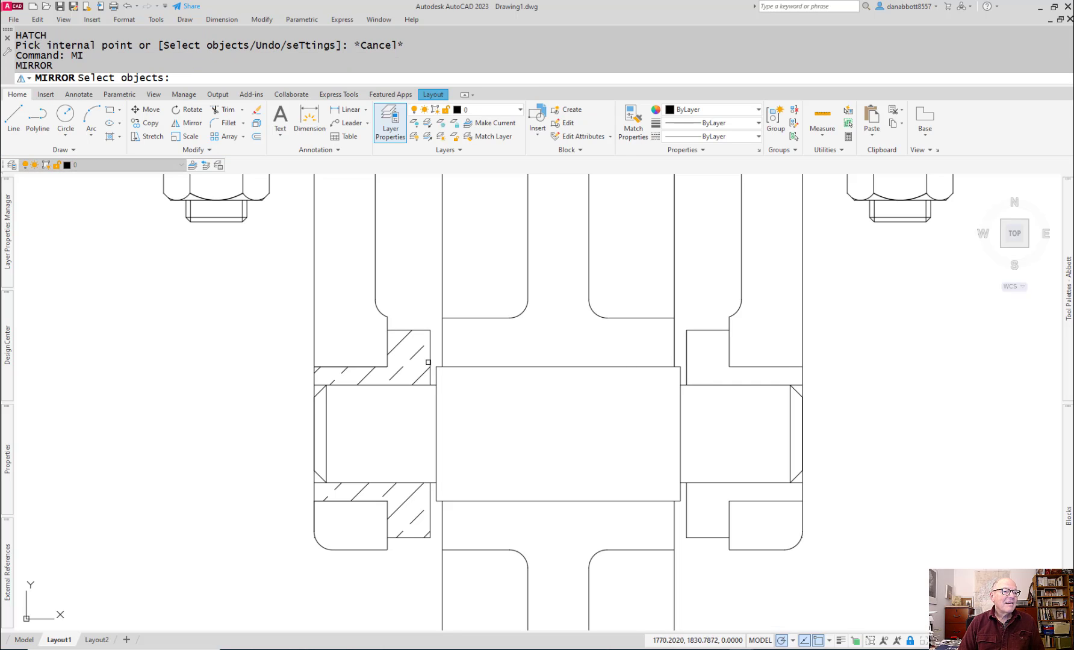
pyautogui.click(414, 356)
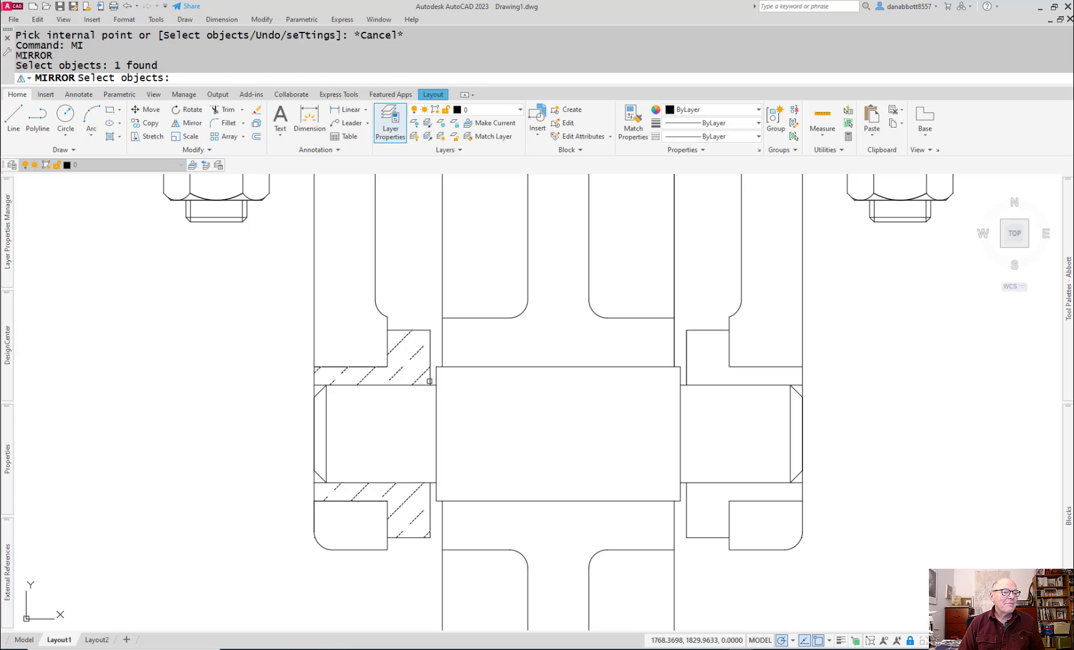
pyautogui.press('Return')
pyautogui.click(558, 367)
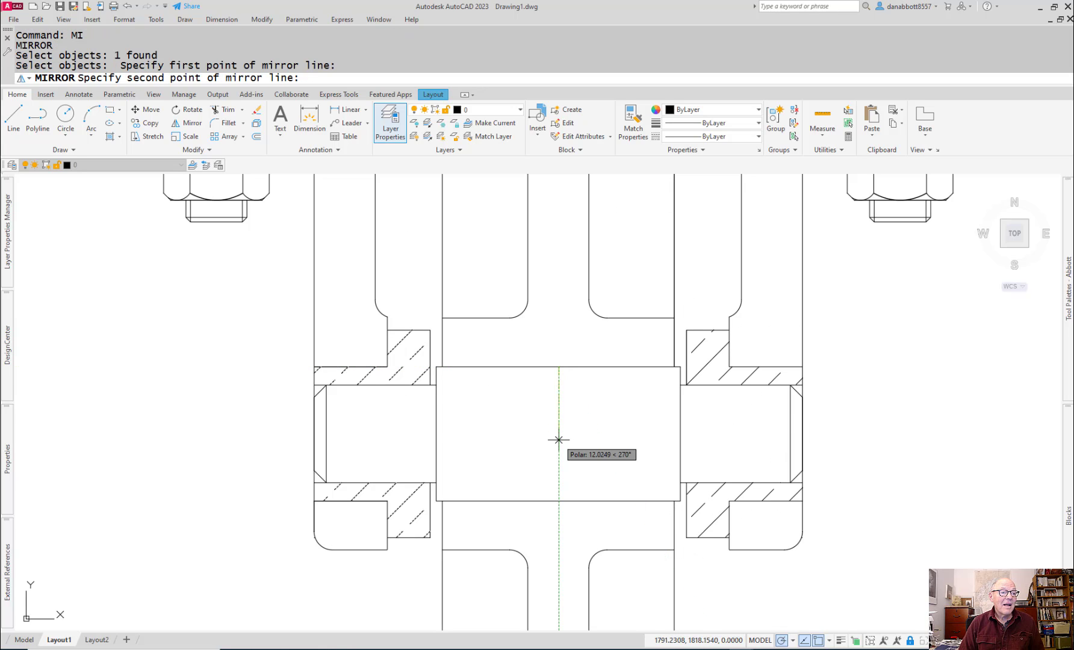
pyautogui.press('Escape')
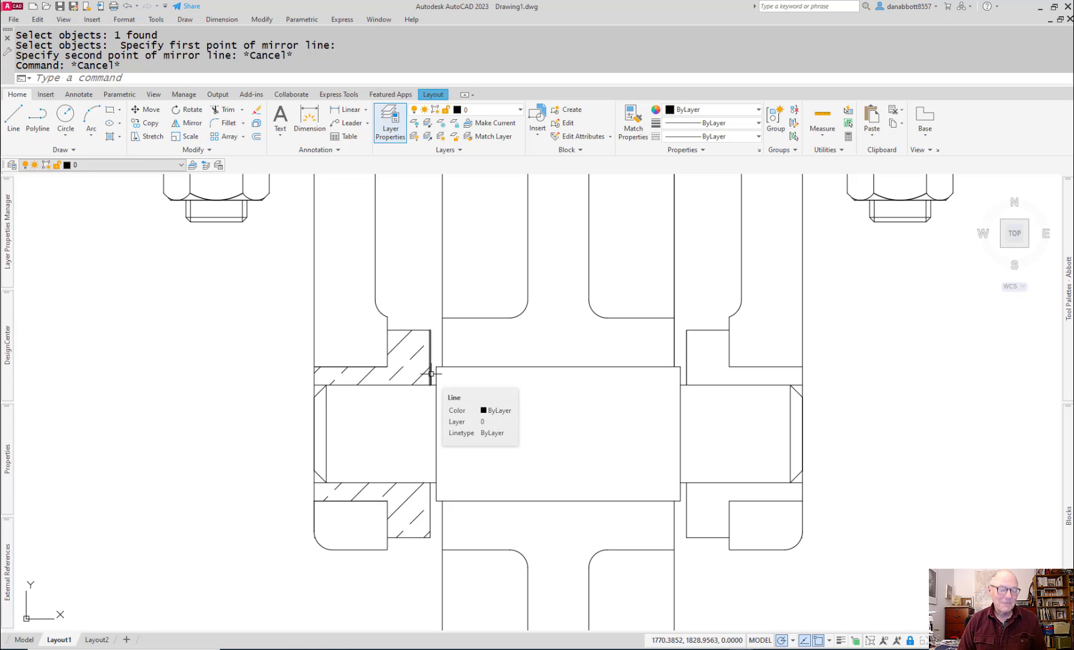
pyautogui.write('hi')
pyautogui.press('Return')
pyautogui.press('Escape')
pyautogui.press('Escape')
# Step: Hatch the upper and lower cut areas of the right flanged bushing with ANSI33 at a 90° angle
pyautogui.write('h')
pyautogui.press('Return')
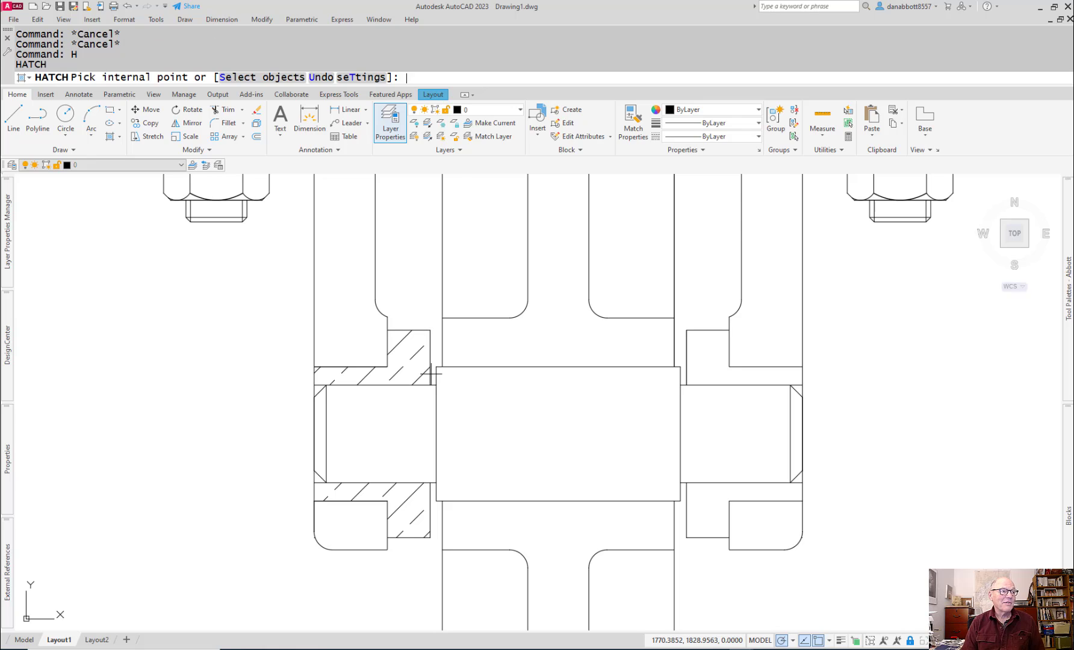
pyautogui.click(692, 364)
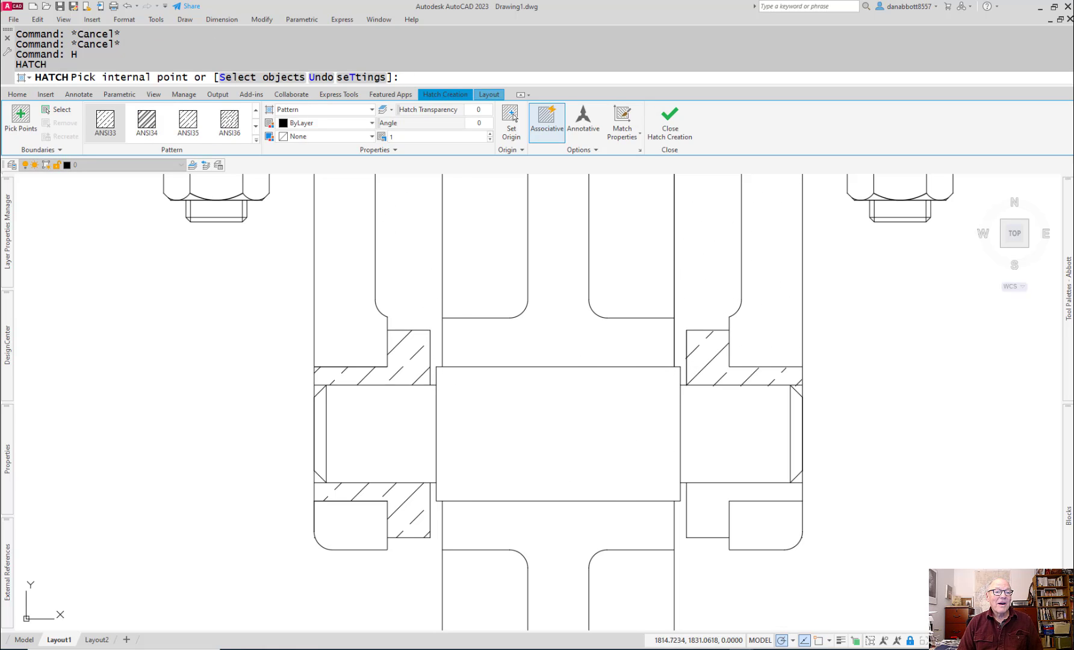
pyautogui.click(700, 496)
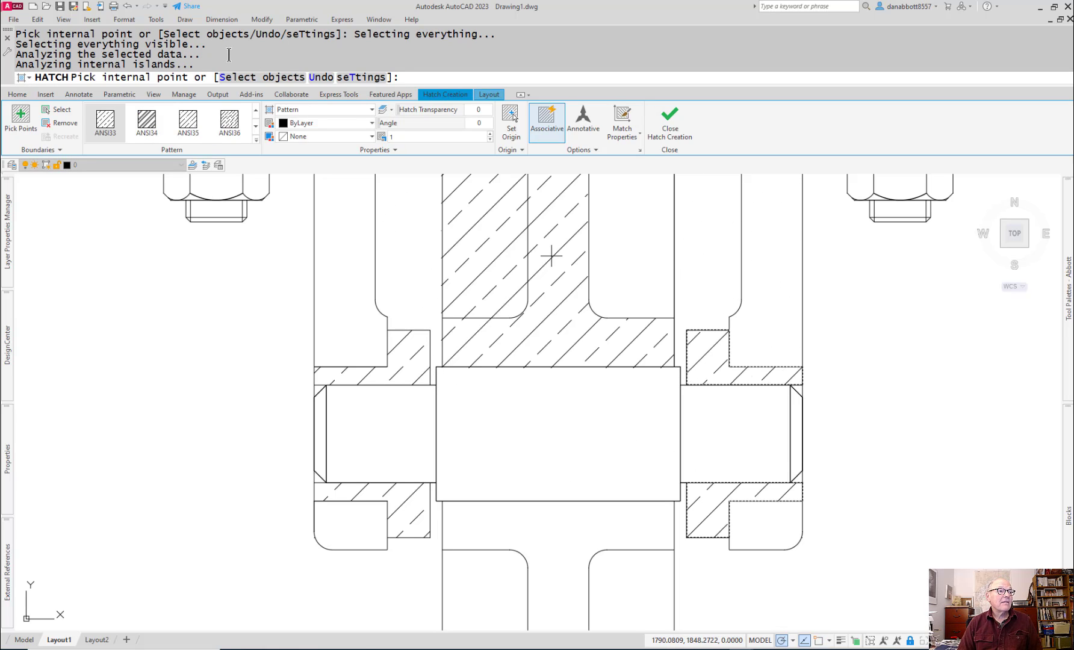
pyautogui.click(479, 122)
pyautogui.write('9')
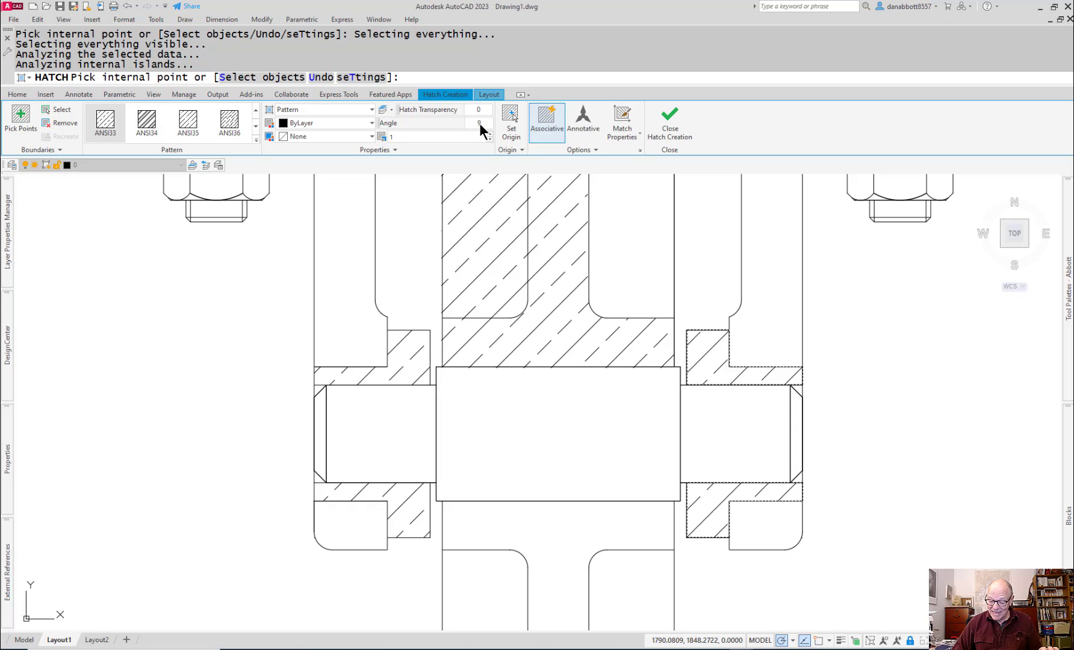
pyautogui.write('0')
pyautogui.press('Return')
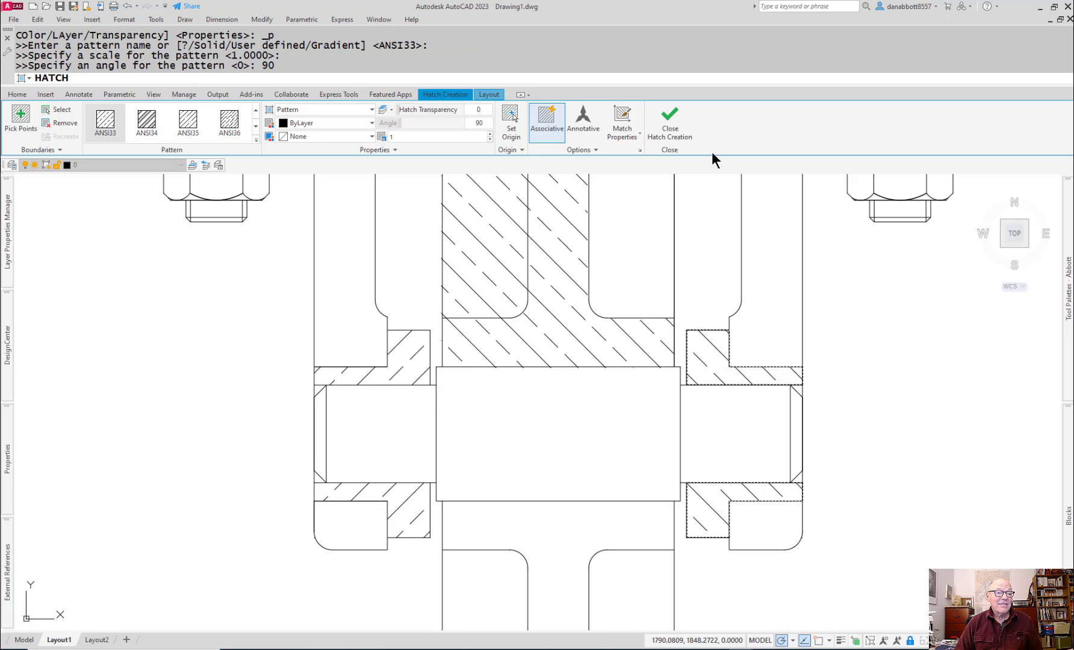
pyautogui.click(952, 530)
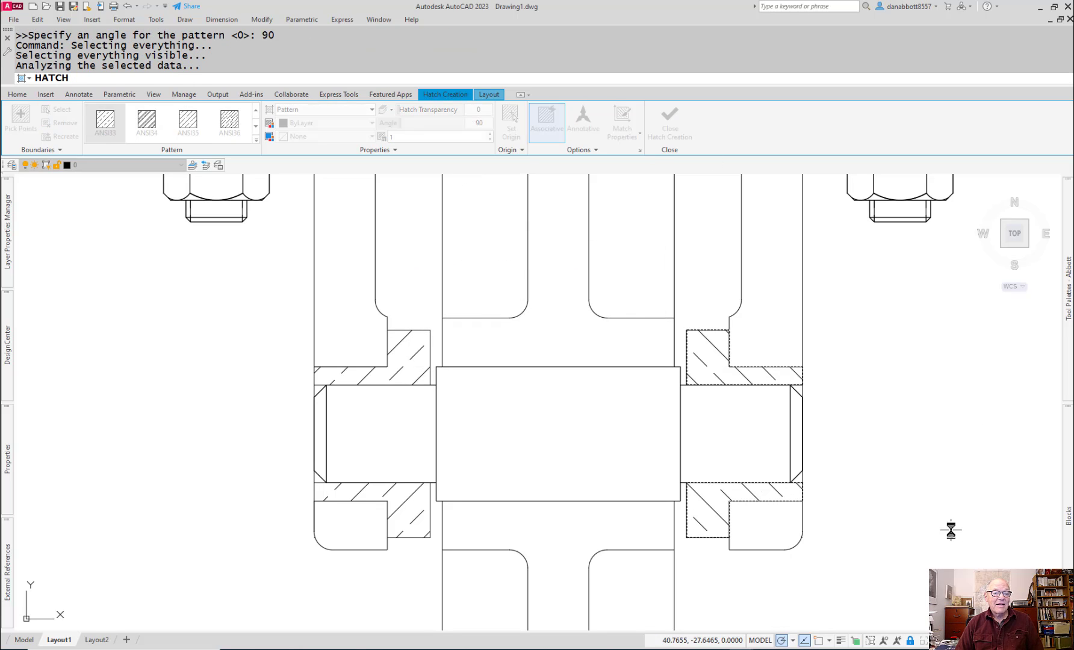
pyautogui.scroll(-3, 649, 374)
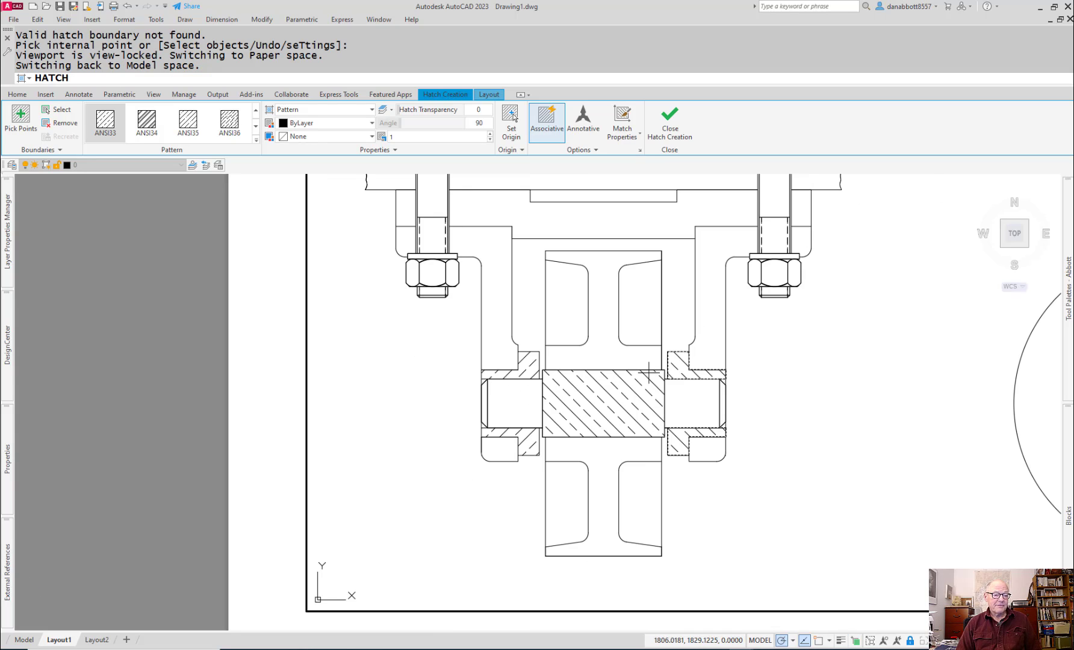
pyautogui.scroll(-5, 518, 403)
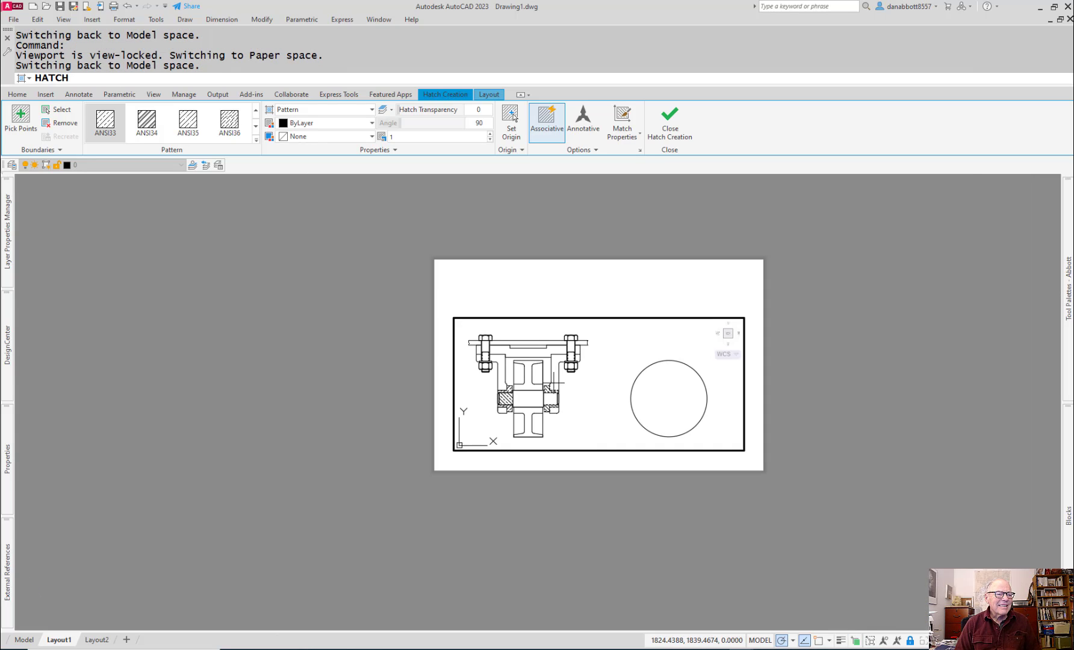
pyautogui.scroll(6, 402, 393)
pyautogui.press('Escape')
pyautogui.press('Escape')
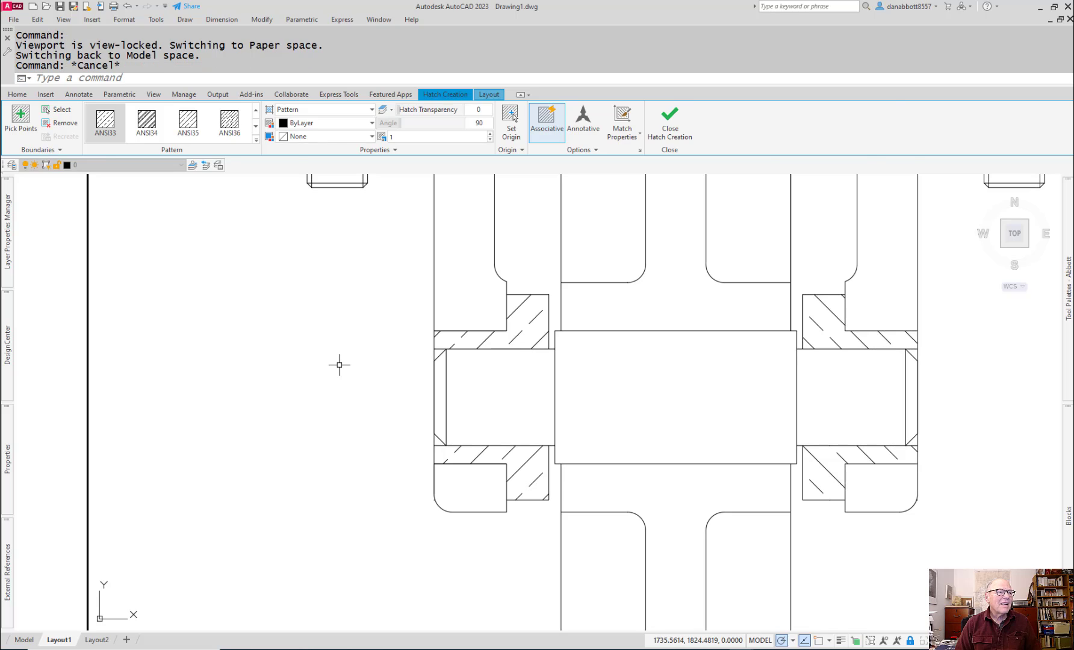
pyautogui.press('Escape')
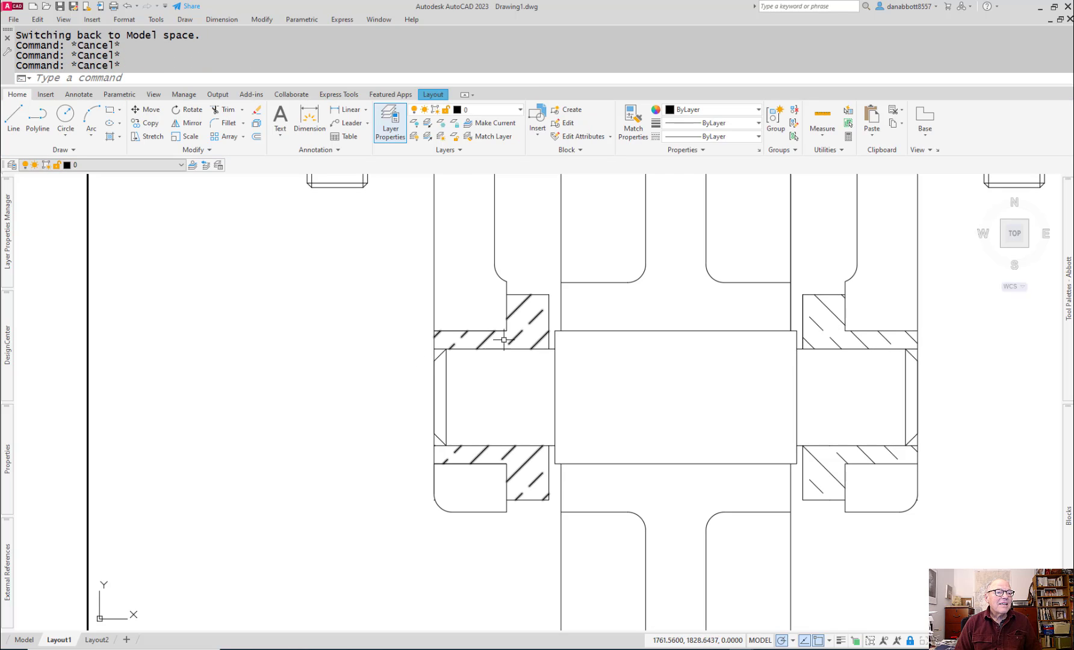
# Step: Set the hatch scale of the left and right bushing hatches to 0.8
pyautogui.click(535, 320)
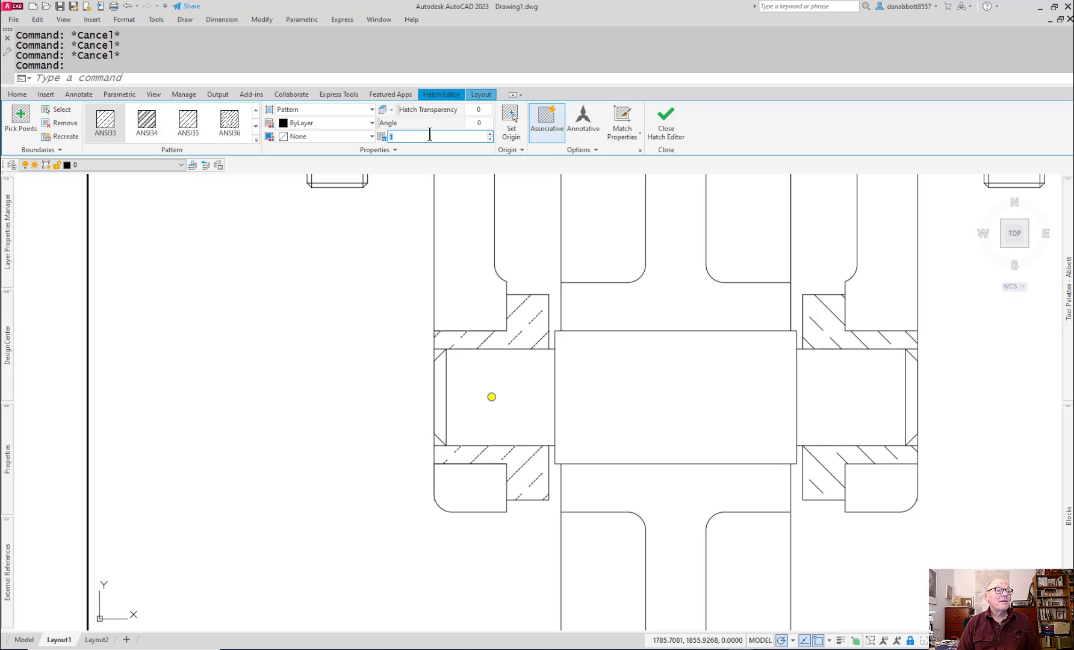
pyautogui.write('0.8')
pyautogui.press('Return')
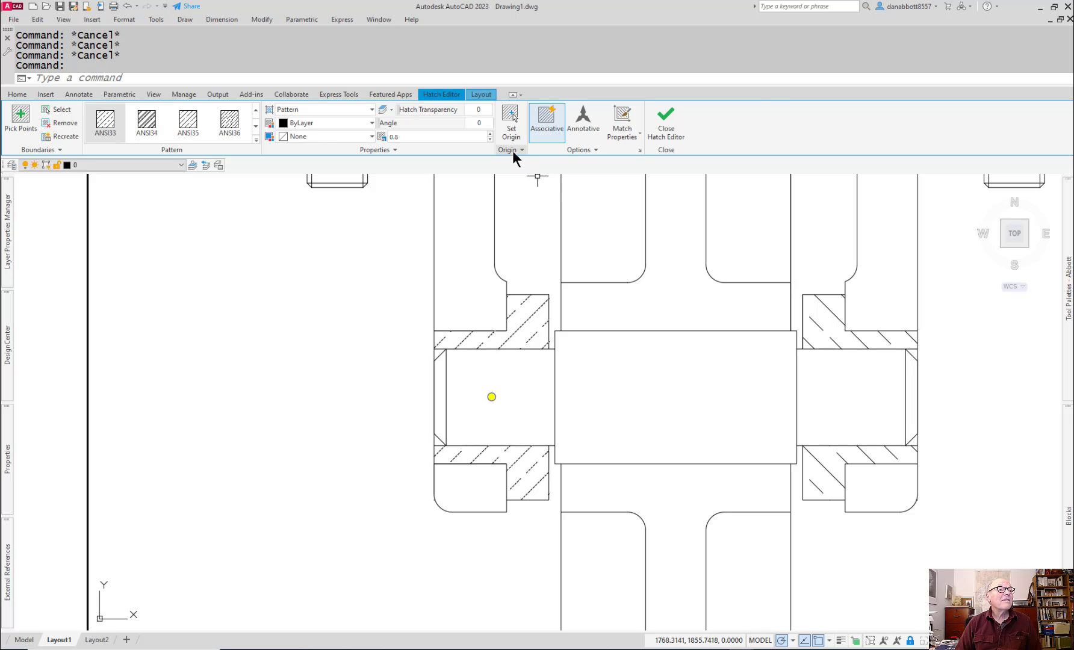
pyautogui.click(845, 337)
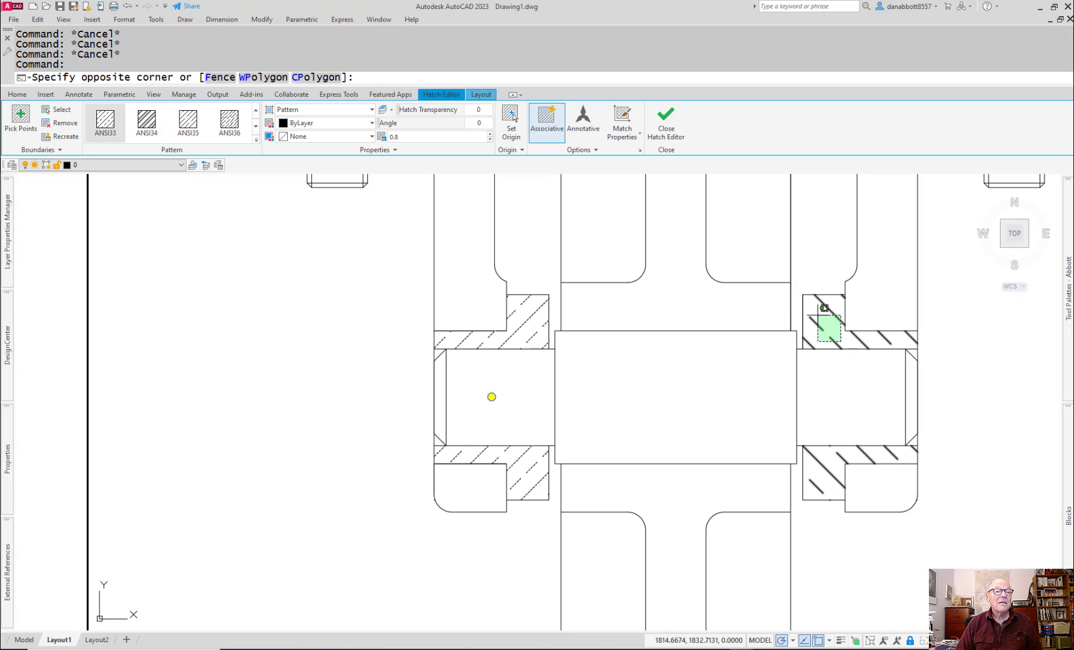
pyautogui.click(819, 312)
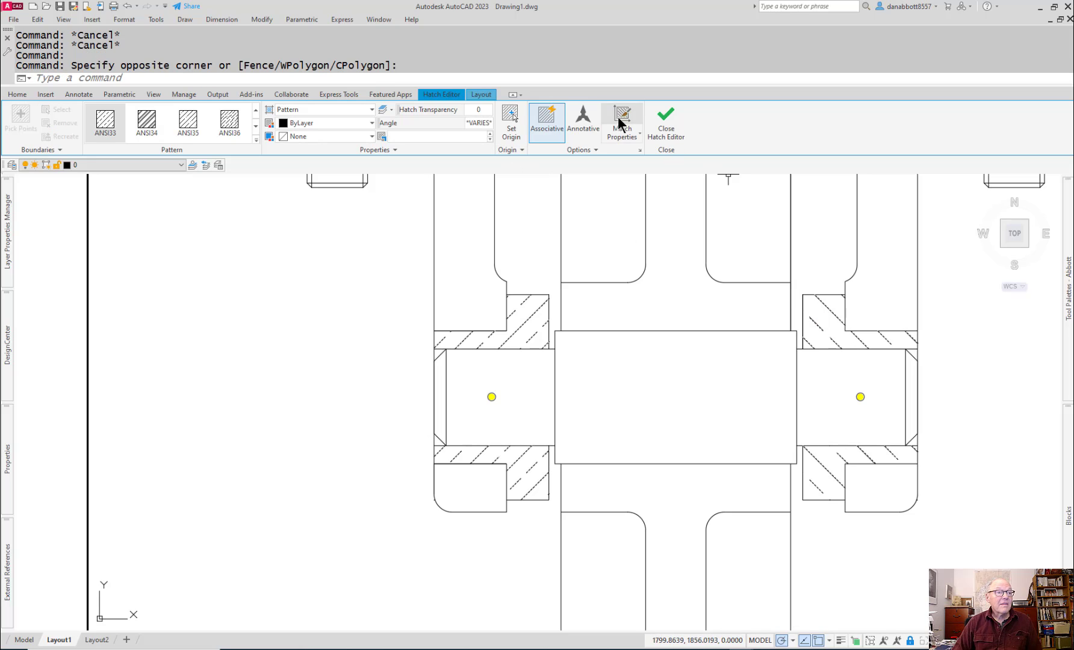
pyautogui.click(425, 140)
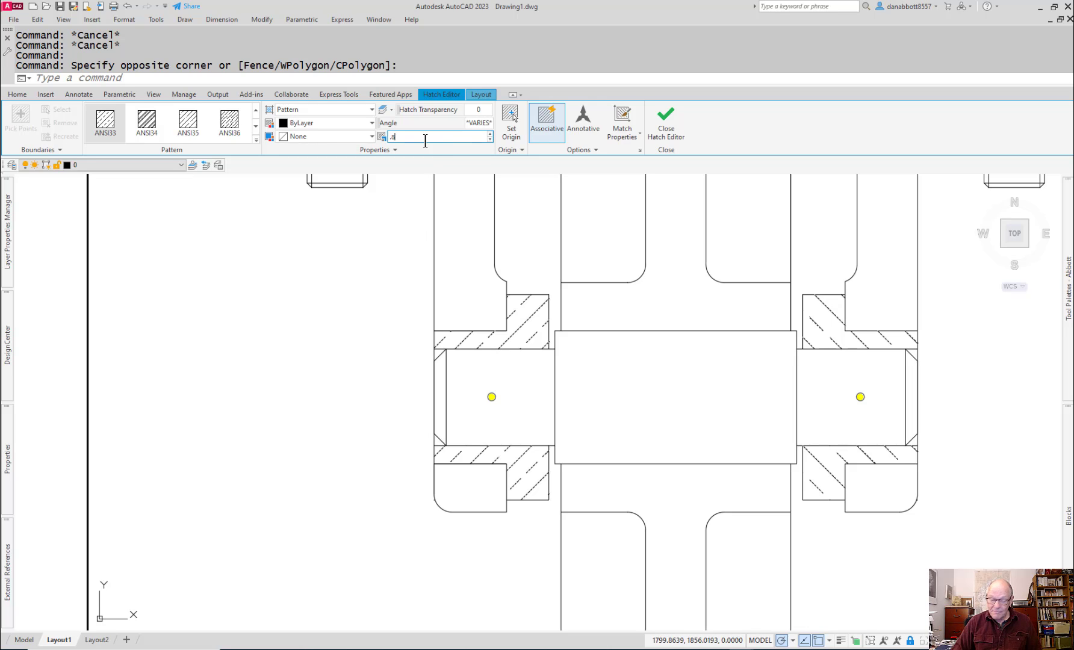
pyautogui.write('.8')
pyautogui.press('Return')
# Step: Change the pattern of both bushing hatches to ANSI32
pyautogui.scroll(4, 202, 332)
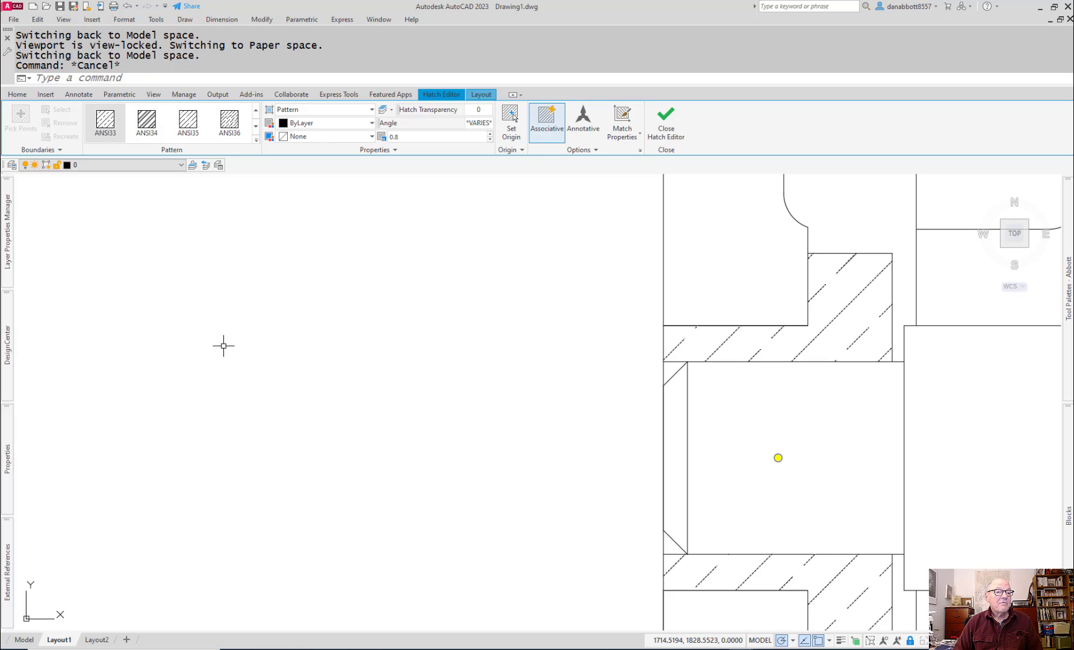
pyautogui.scroll(-5, 609, 451)
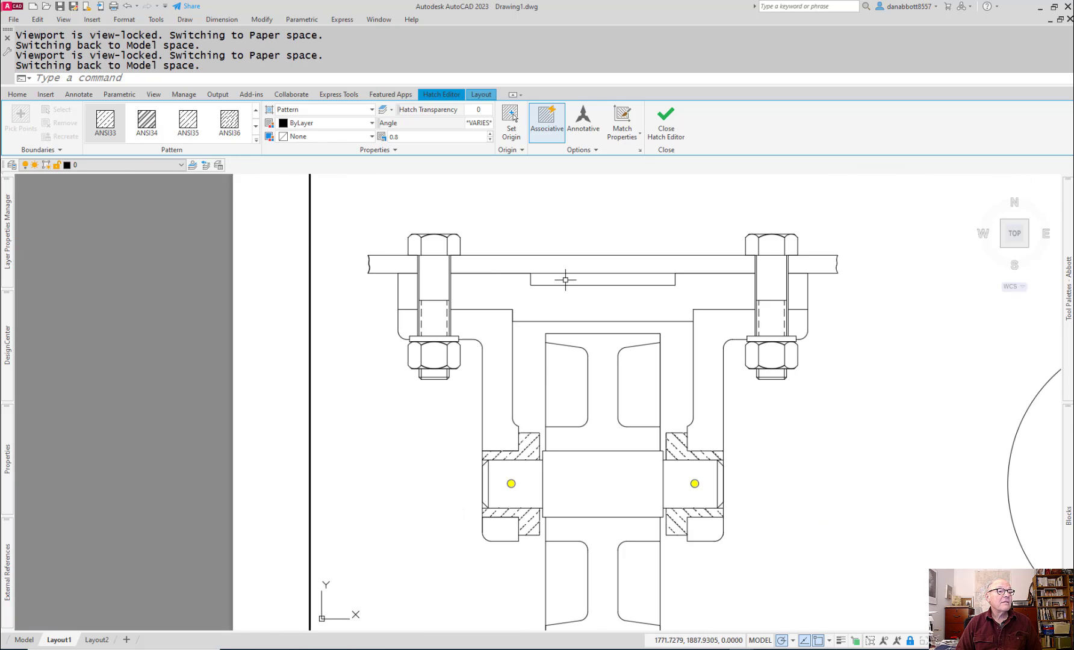
pyautogui.scroll(-3, 622, 258)
pyautogui.scroll(6, 673, 258)
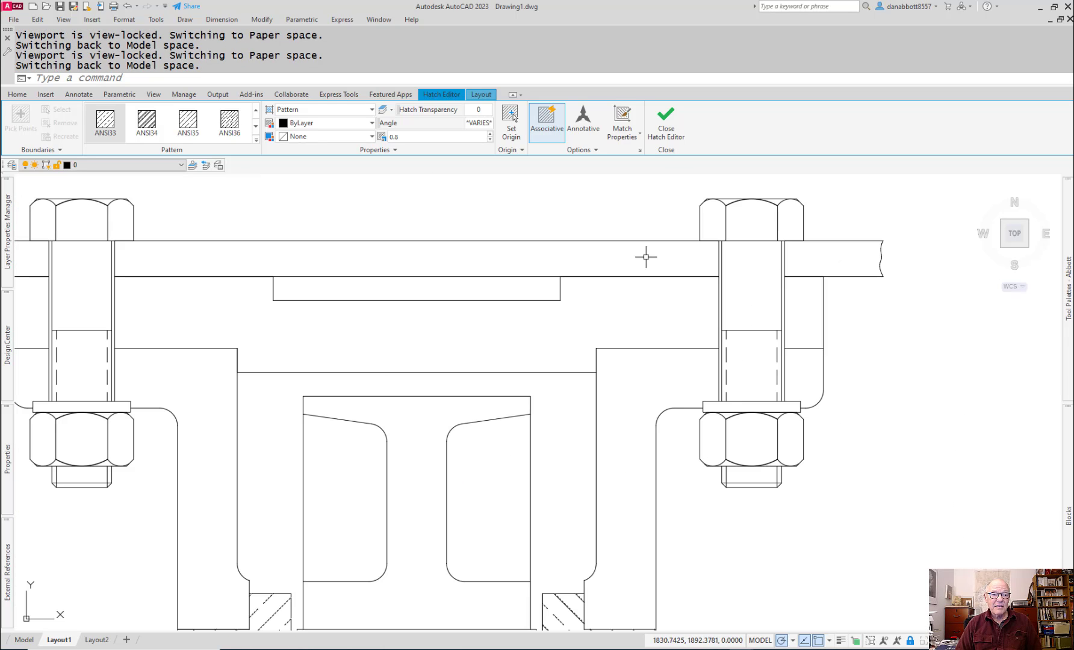
pyautogui.scroll(-3, 544, 275)
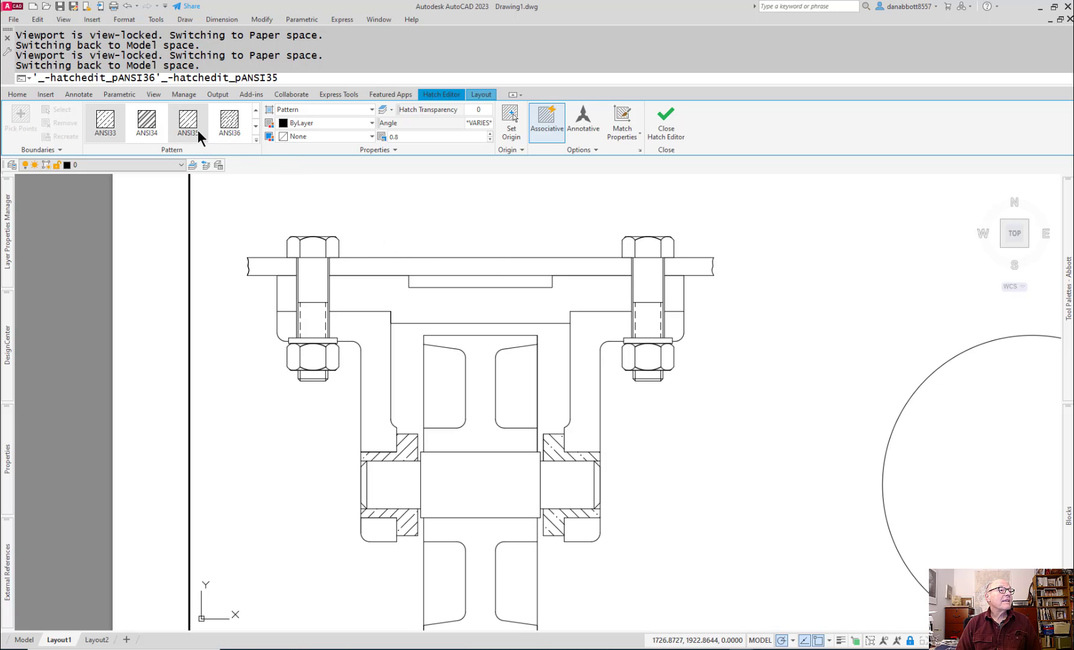
pyautogui.scroll(1, 241, 133)
pyautogui.click(236, 126)
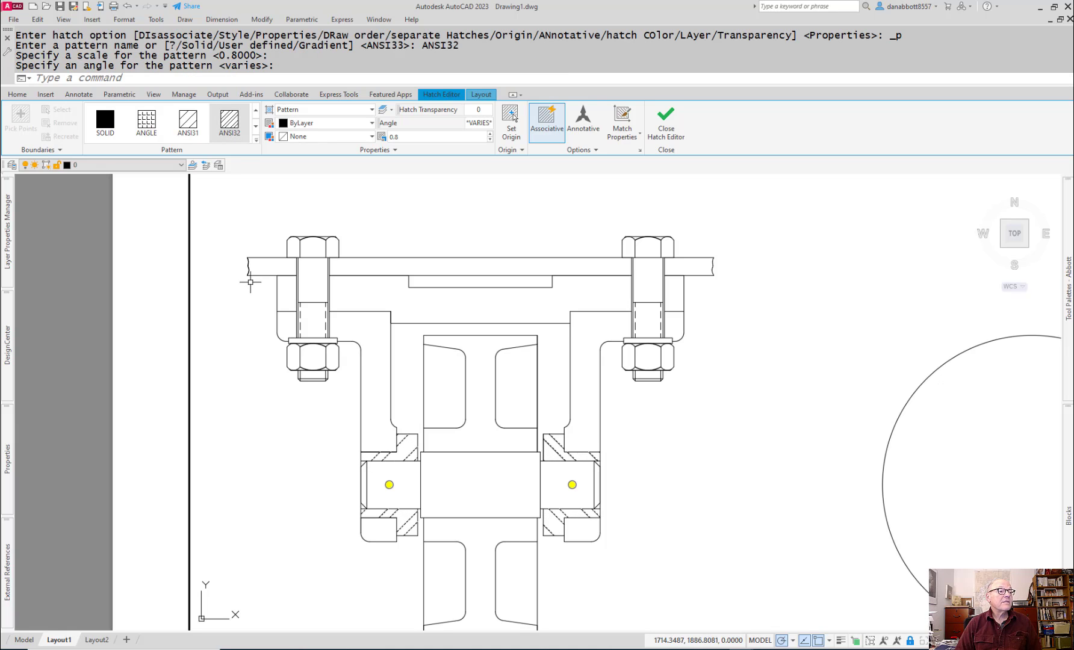
pyautogui.click(231, 118)
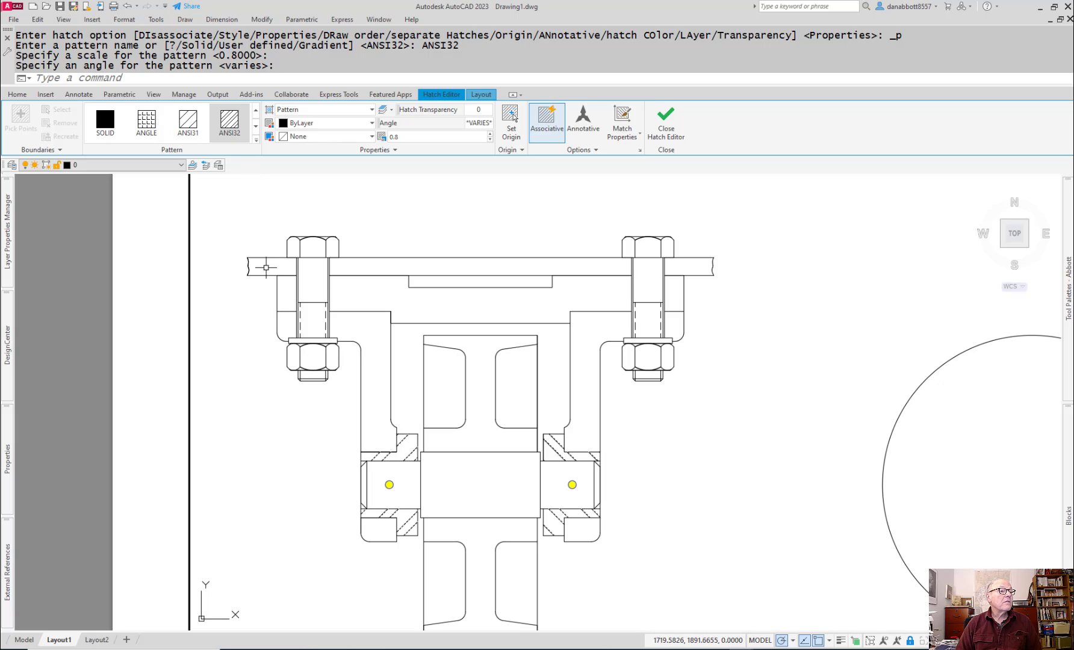
# Step: Hatch the three cut segments of the top plate around the bolts with ANSI32 at scale 0.8 and angle 345°
pyautogui.write('h')
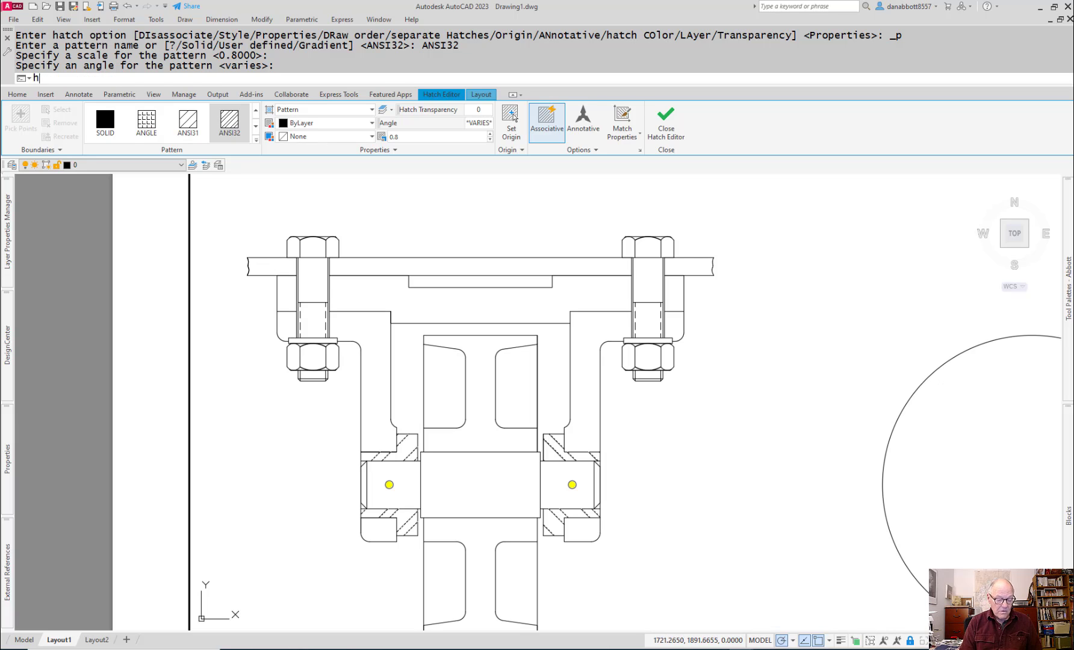
pyautogui.press('Return')
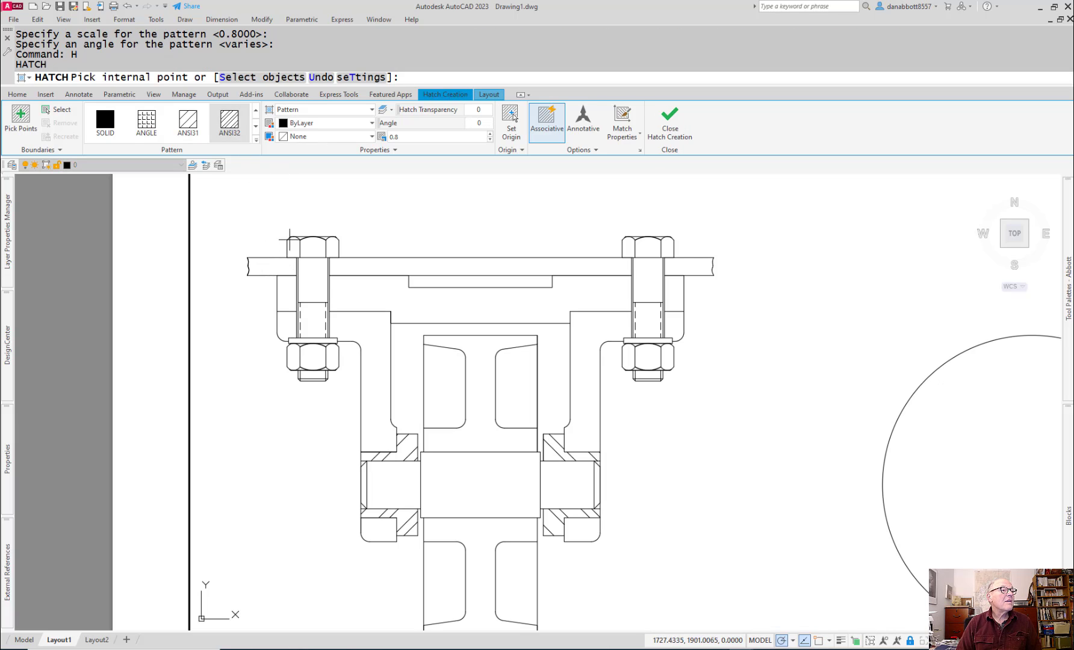
pyautogui.click(272, 267)
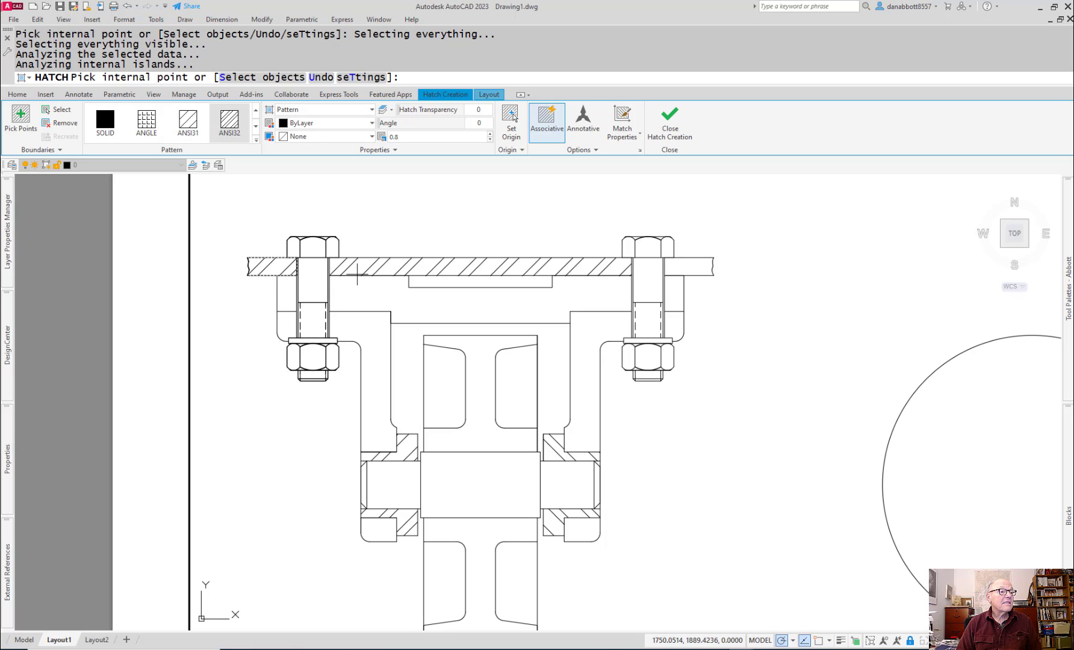
pyautogui.click(360, 268)
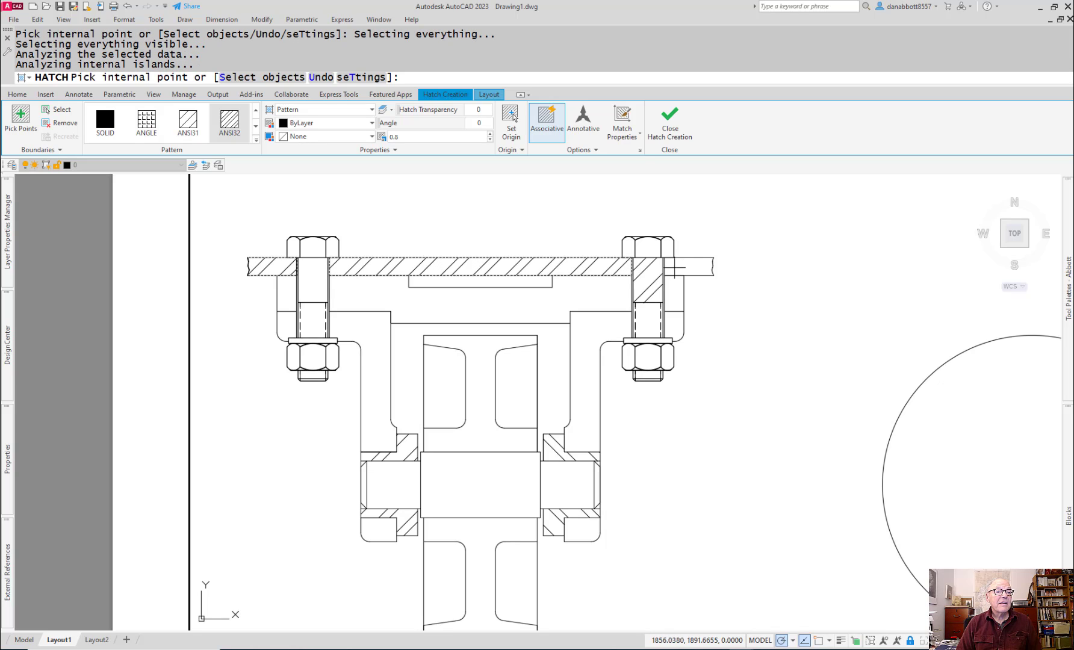
pyautogui.click(687, 267)
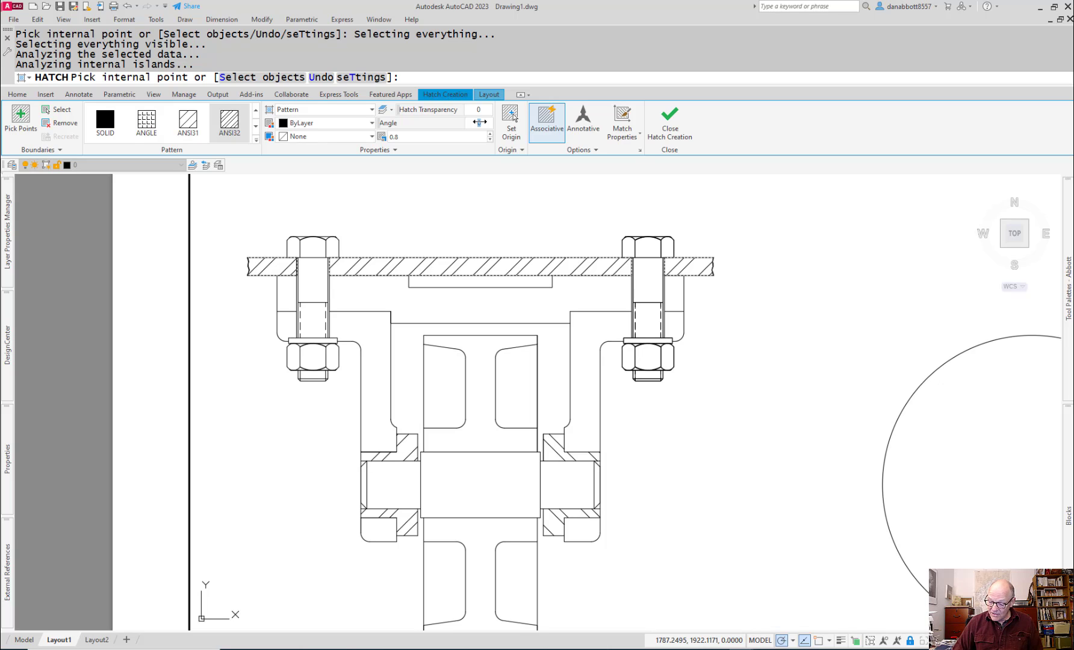
pyautogui.click(479, 122)
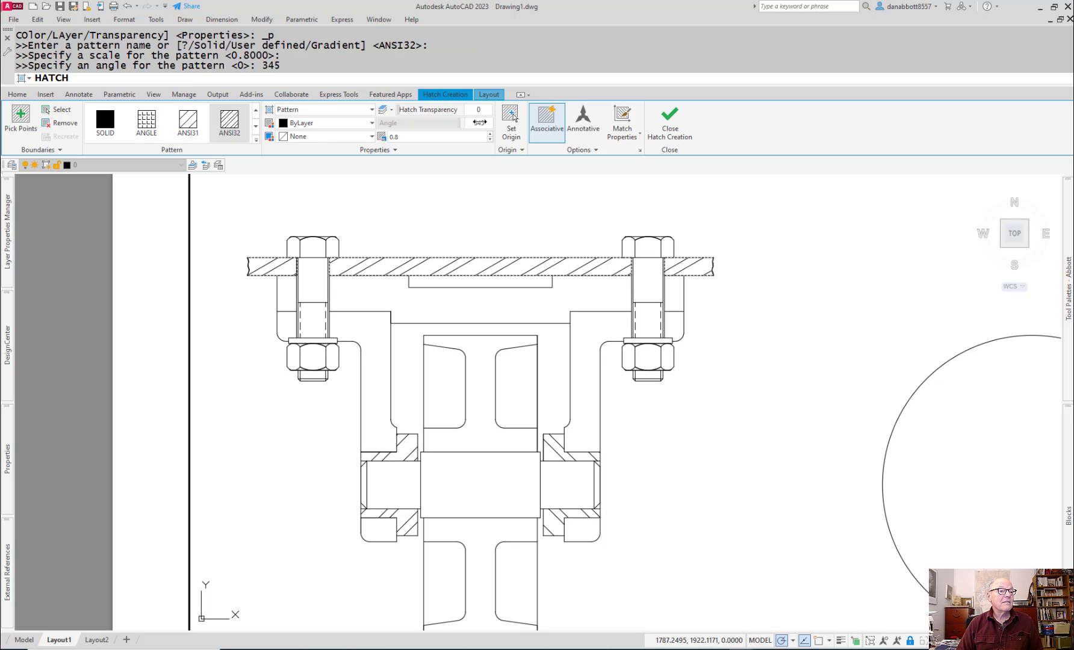
pyautogui.press('Return')
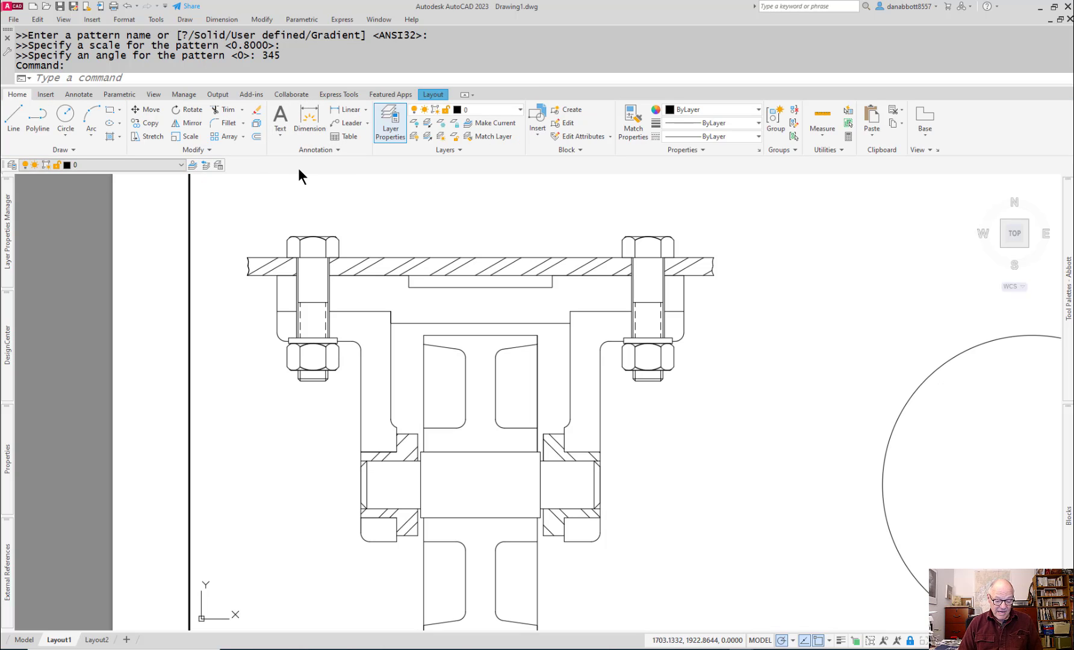
# Step: Hatch the three cut segments of the recessed base directly below the top plate with ANSI31 at scale 1 and angle 0°
pyautogui.write('H')
pyautogui.press('Return')
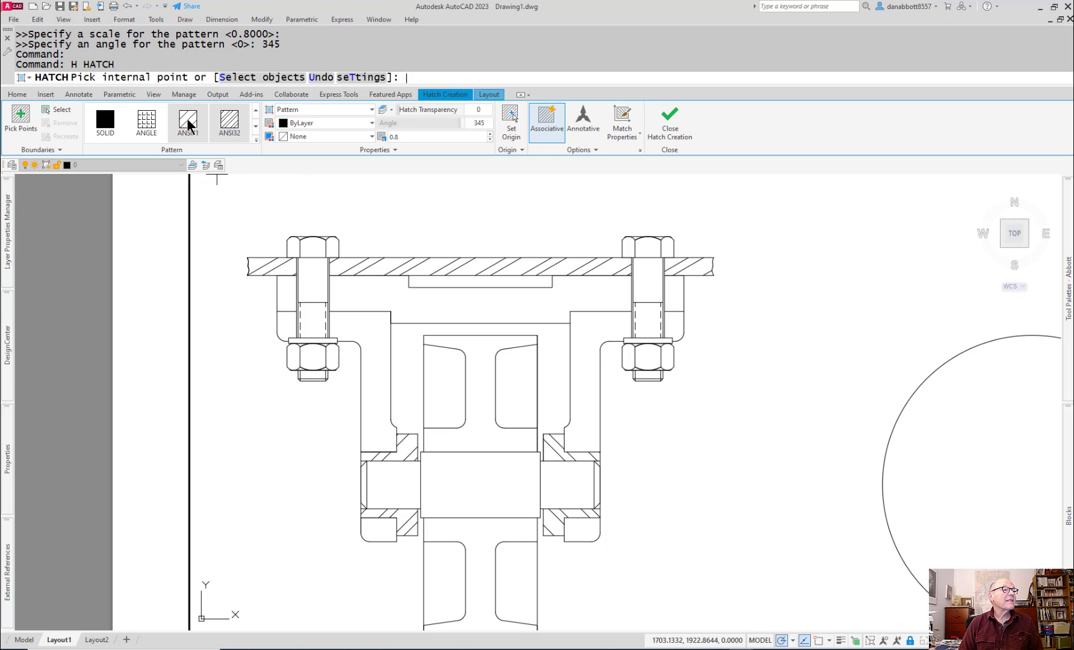
pyautogui.click(282, 294)
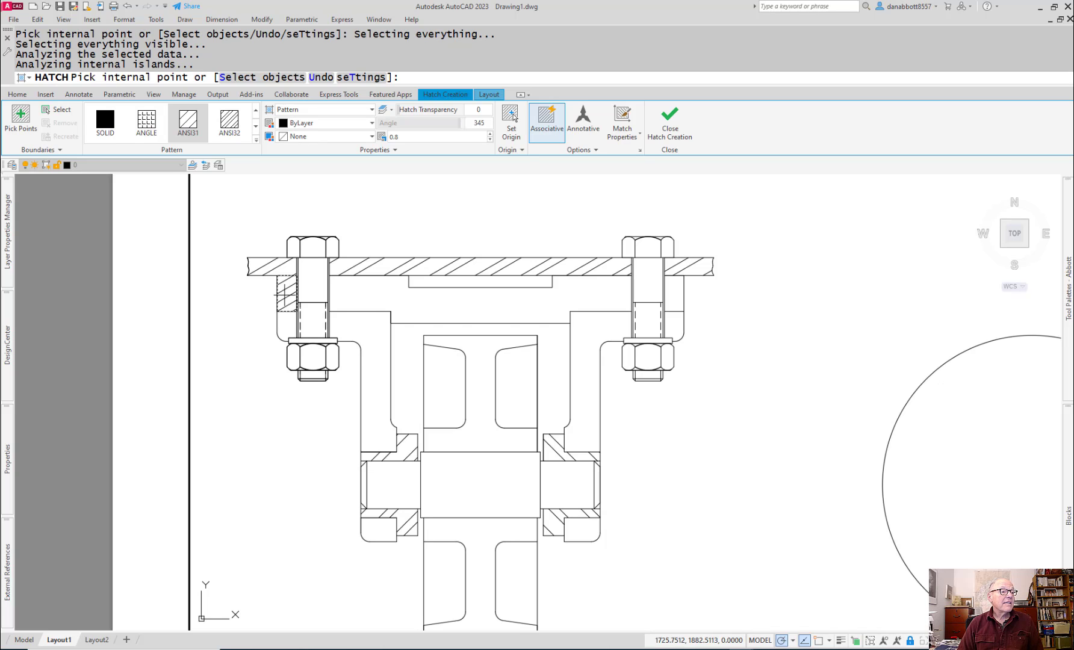
pyautogui.click(355, 298)
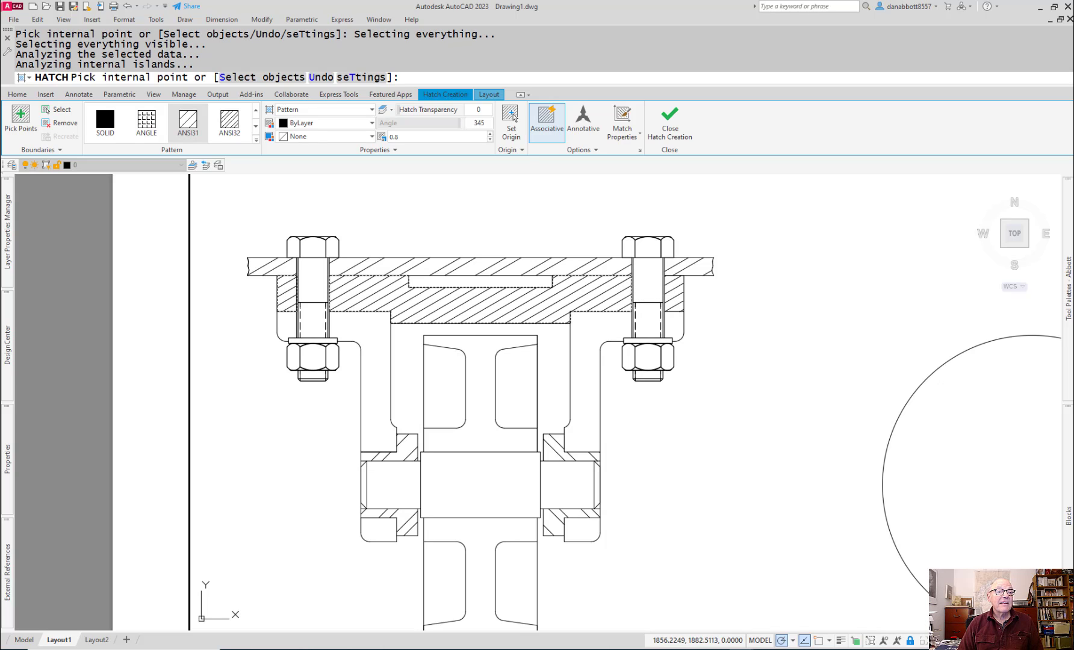
pyautogui.click(674, 295)
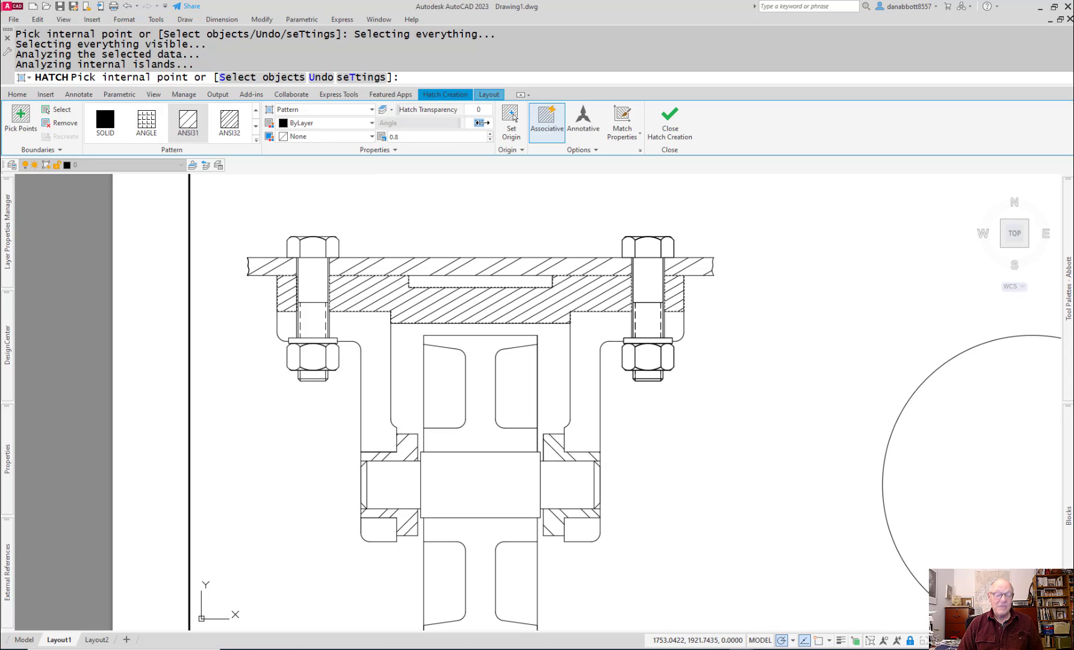
pyautogui.write('0')
pyautogui.press('Return')
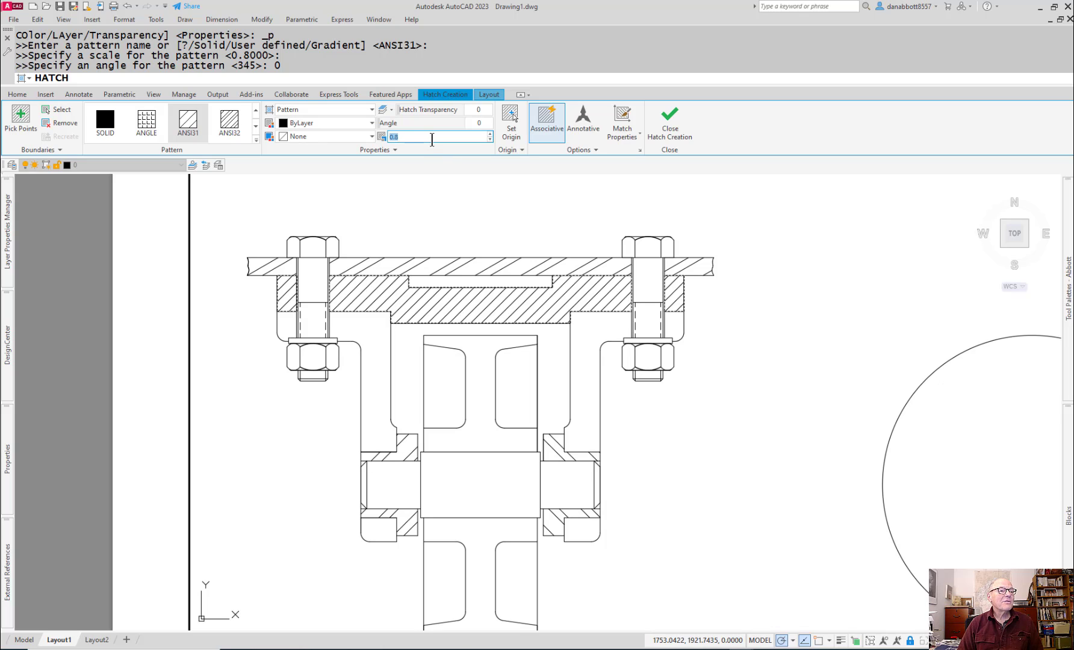
pyautogui.write('1')
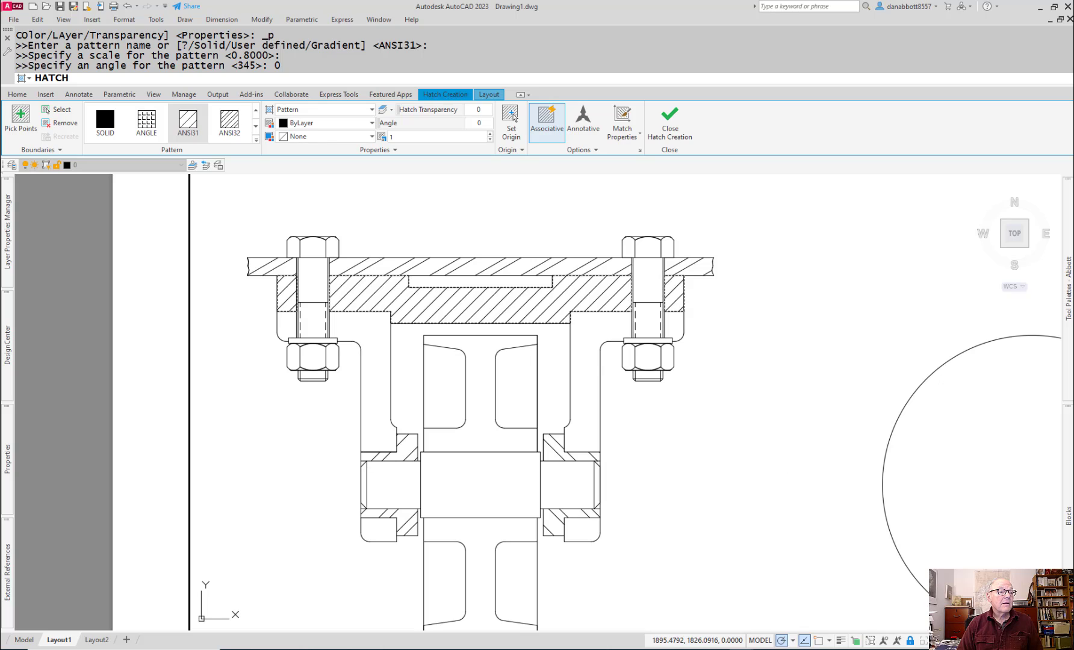
pyautogui.click(703, 438)
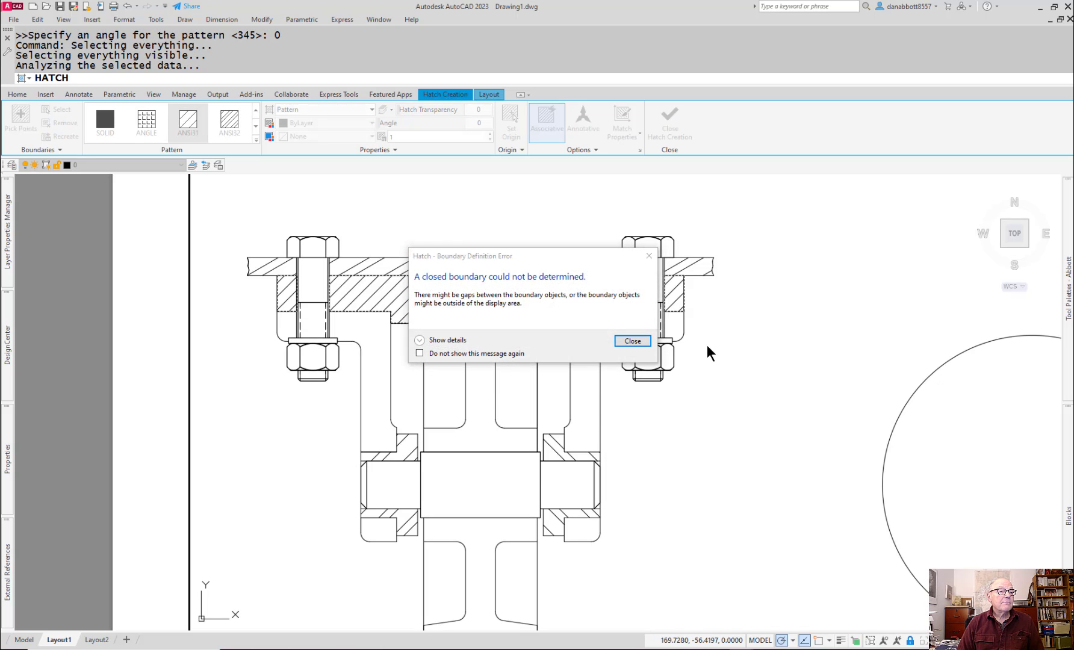
pyautogui.click(632, 340)
pyautogui.press('Return')
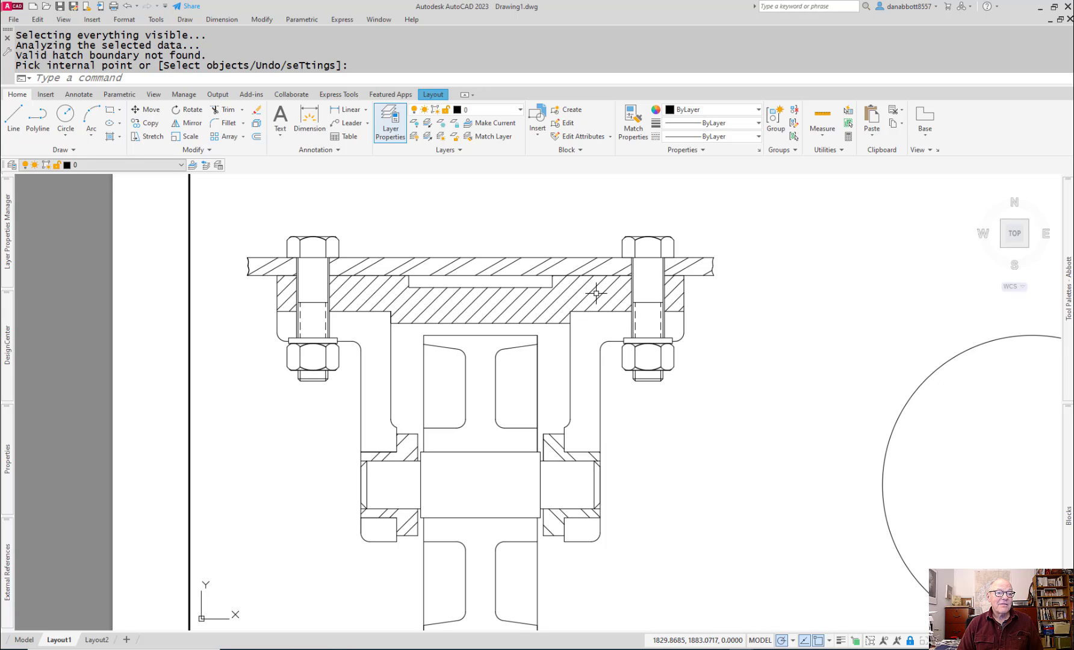
# Step: Hatch the cut areas of the left bracket, around the bolt and below the bushing, with ANSI31 at scale 1 and angle 90°
pyautogui.write('h')
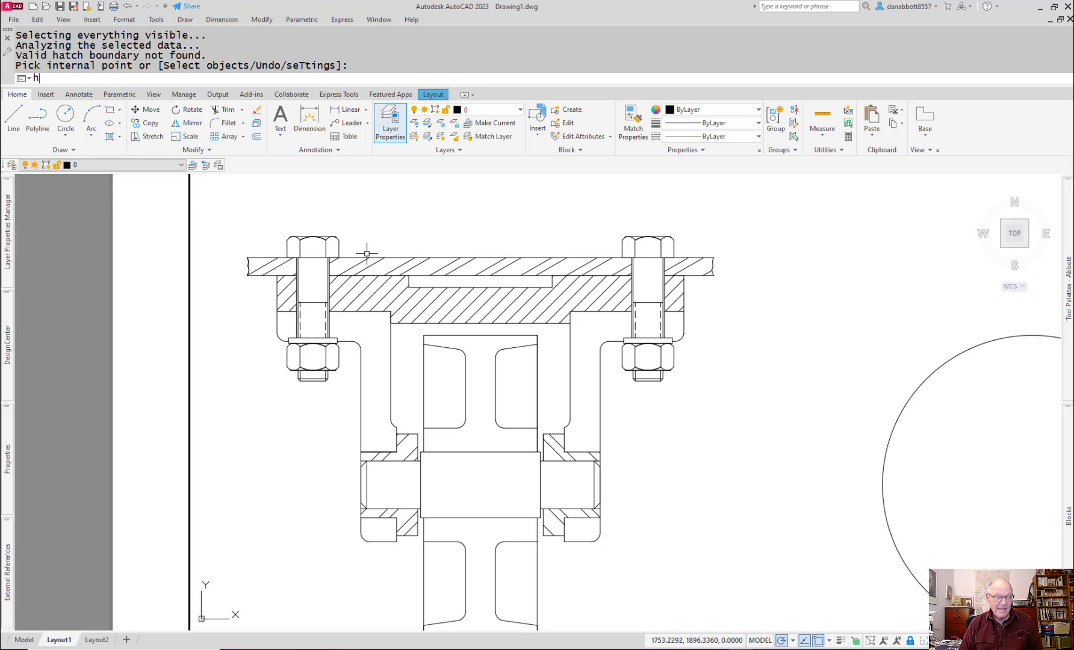
pyautogui.press('Return')
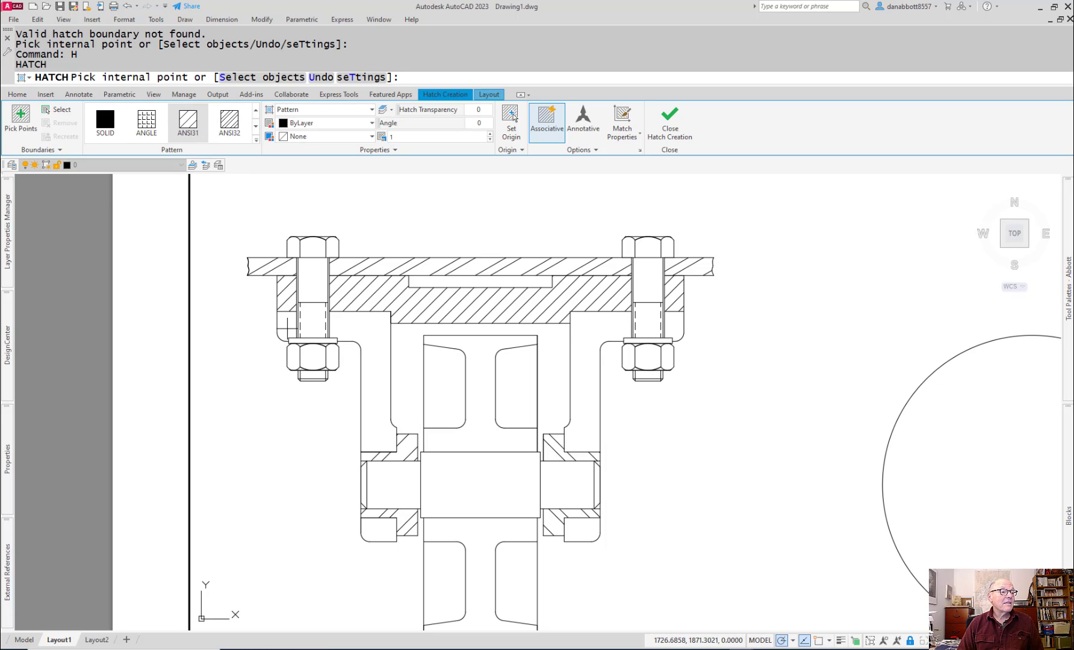
pyautogui.click(287, 328)
pyautogui.click(362, 334)
pyautogui.click(384, 489)
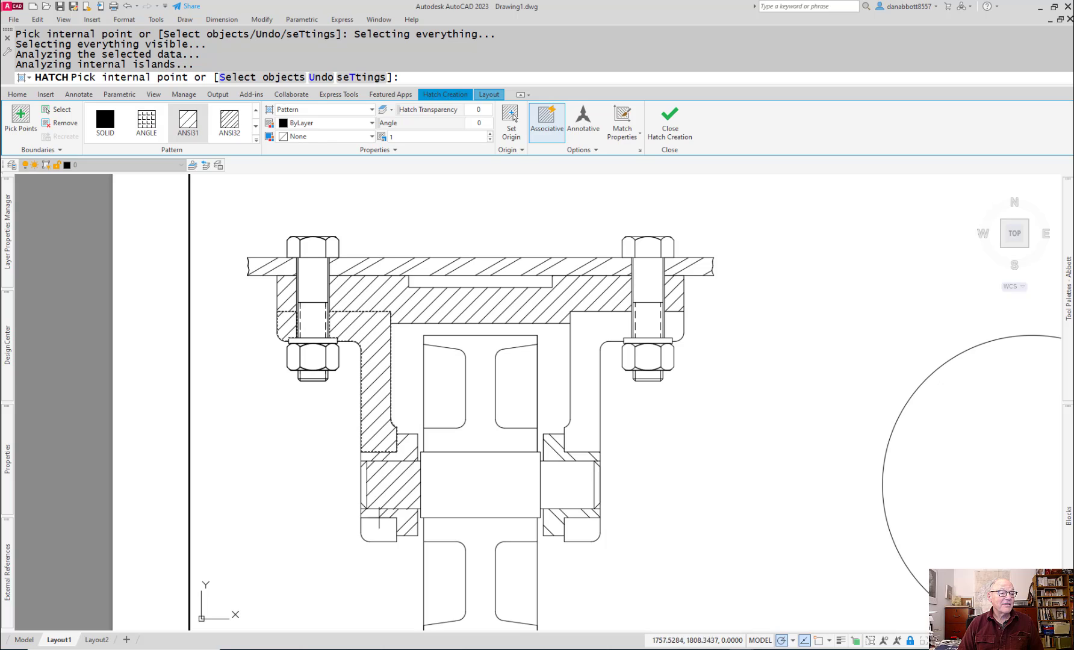
pyautogui.click(379, 521)
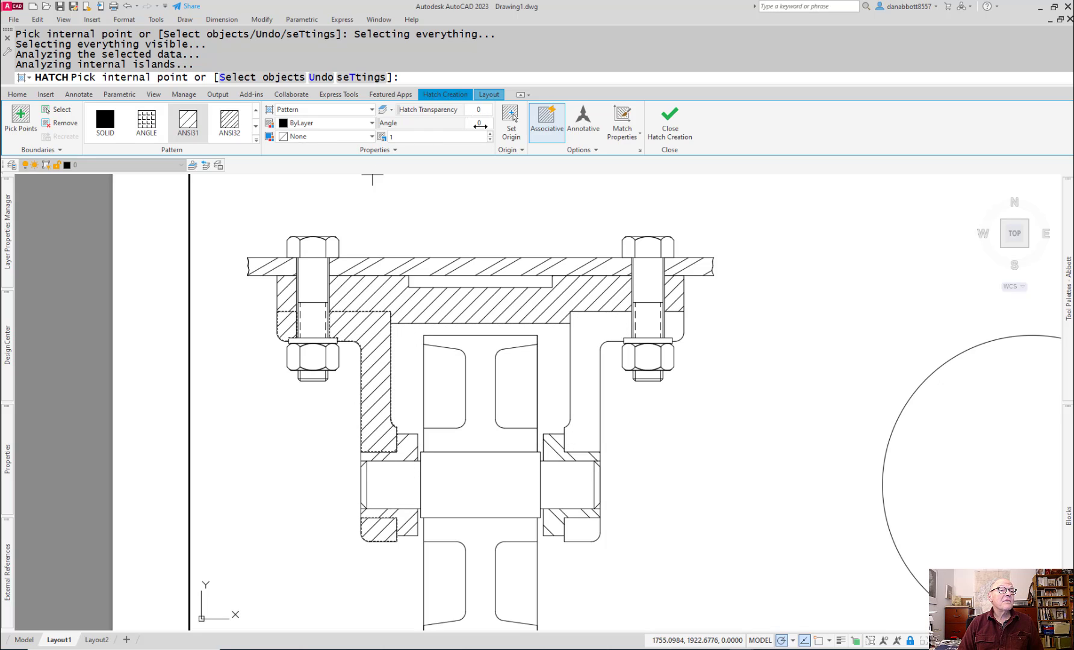
pyautogui.write('0')
pyautogui.press('Return')
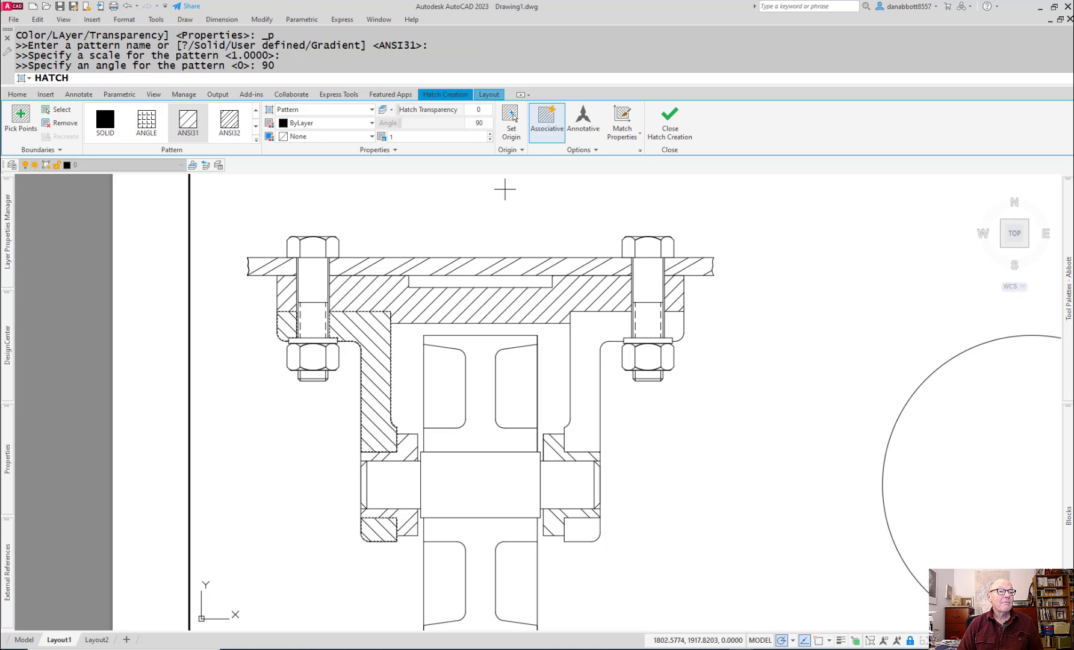
pyautogui.press('Return')
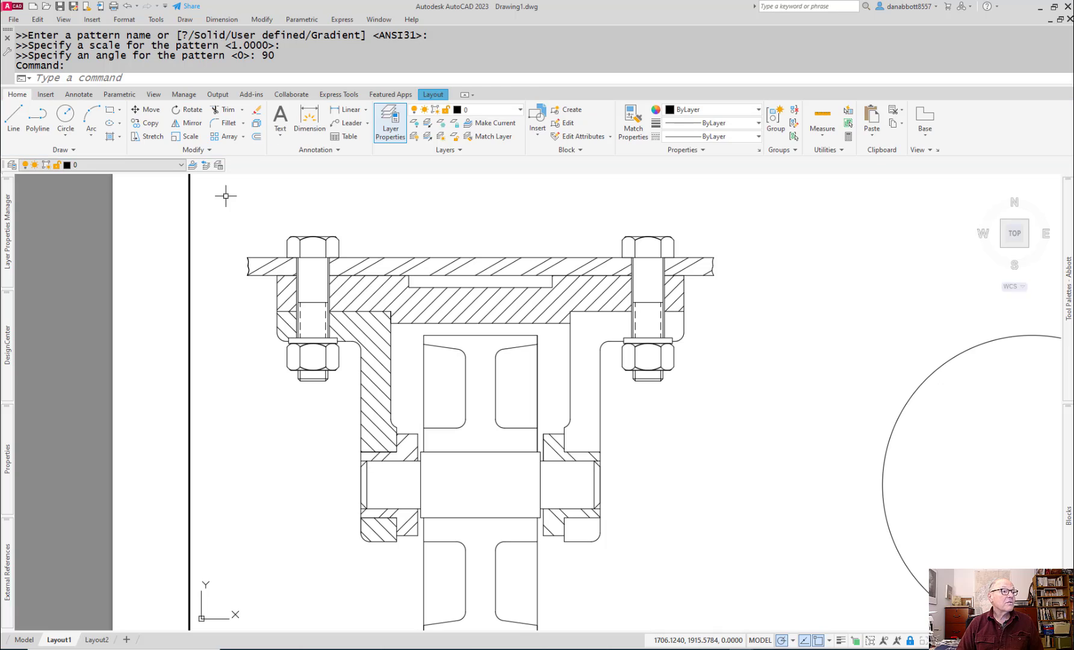
# Step: Hatch the cut areas of the right bracket, around the bolt and below the bushing, with ANSI31 at scale 1 and angle 0°
pyautogui.press('Return')
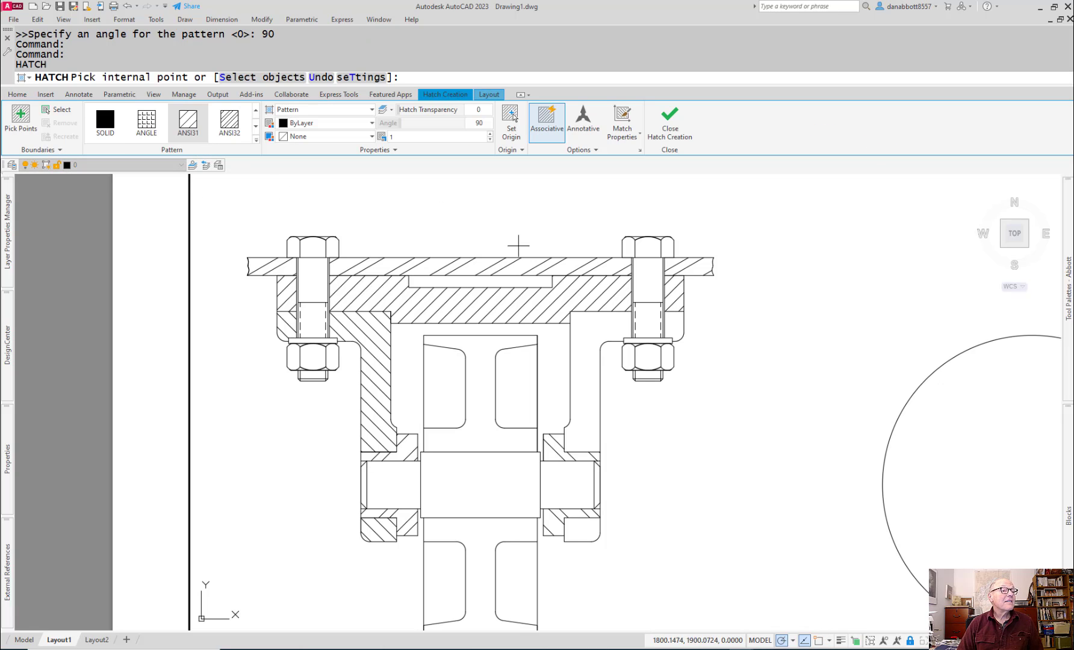
pyautogui.click(587, 325)
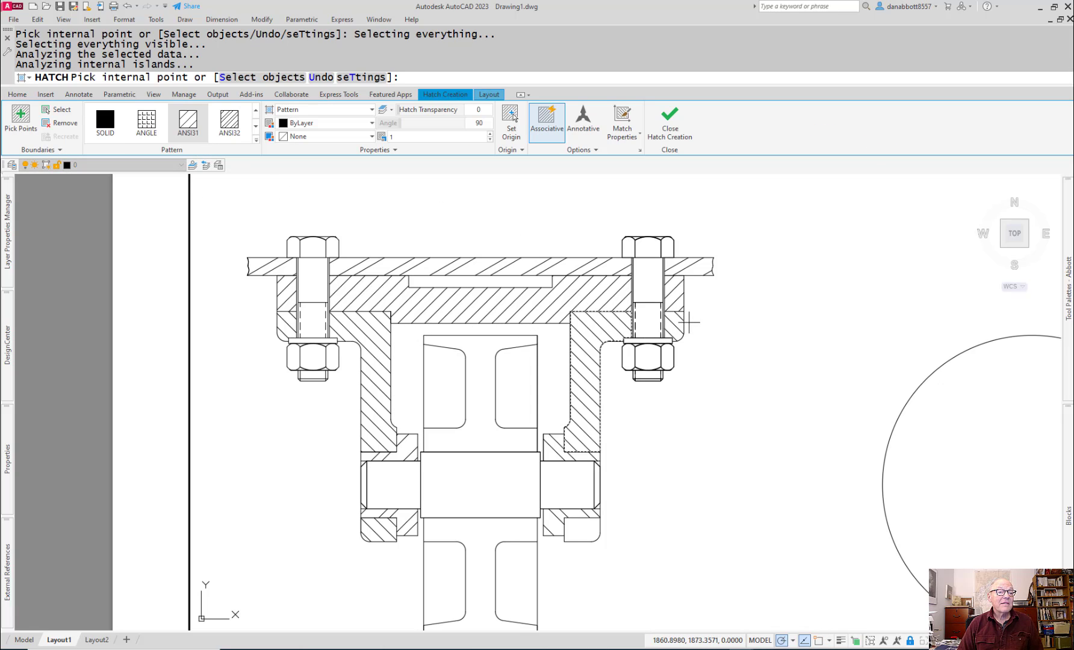
pyautogui.click(584, 531)
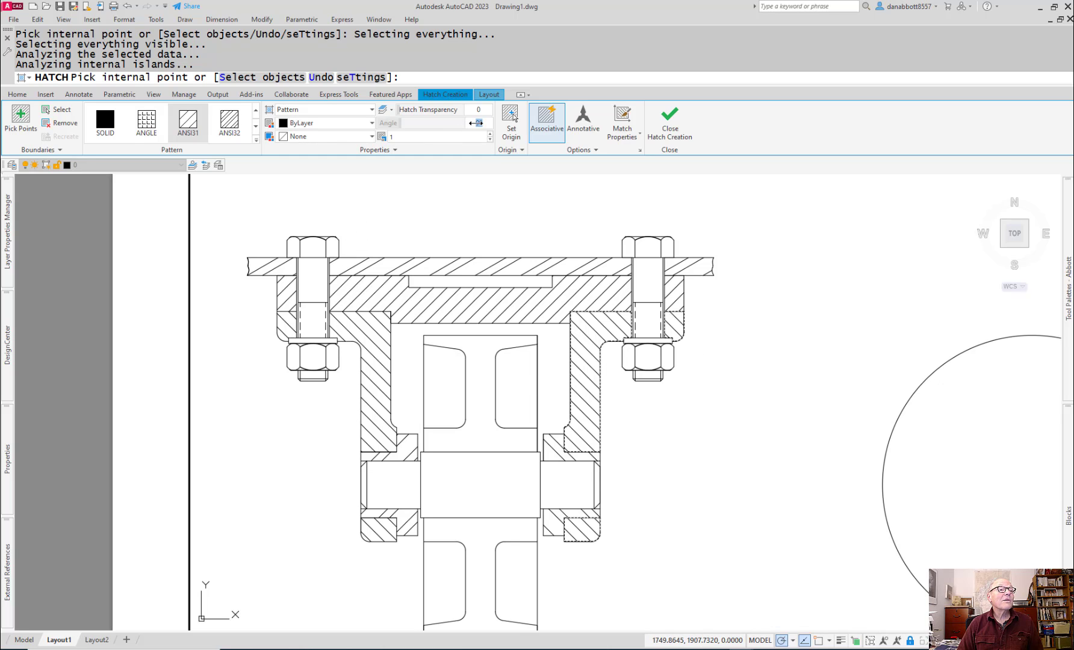
pyautogui.moveTo(478, 123); pyautogui.dragTo(475, 123)
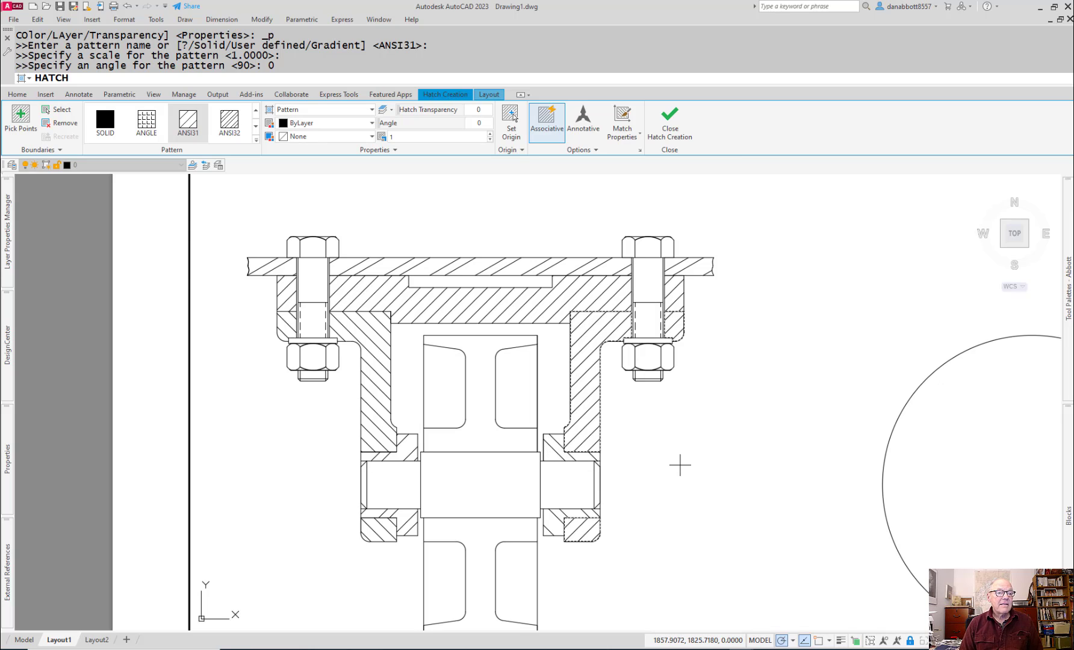
pyautogui.press('Return')
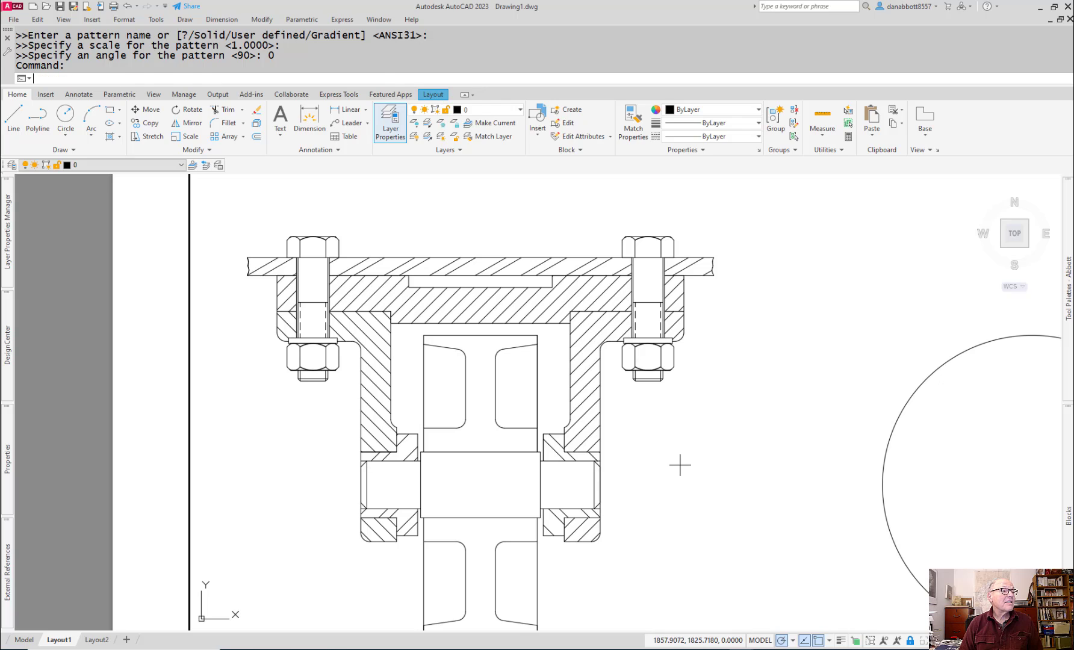
# Step: Hatch the wheel's cut sections above and below the axle with ANSI31 at scale 1 and angle 15°
pyautogui.press('Return')
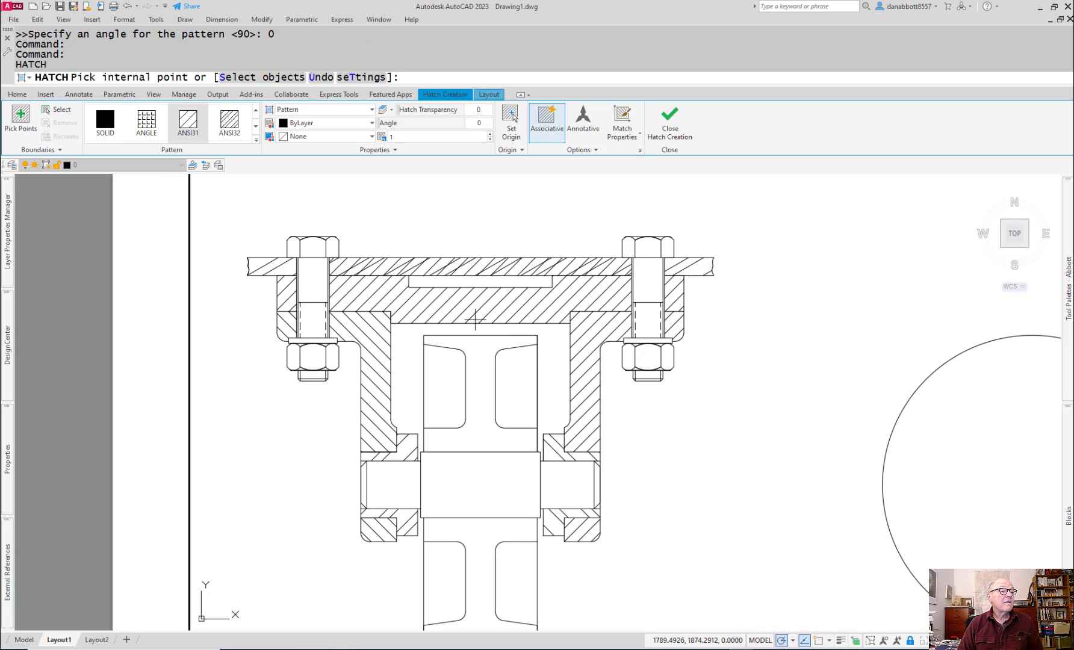
pyautogui.click(481, 364)
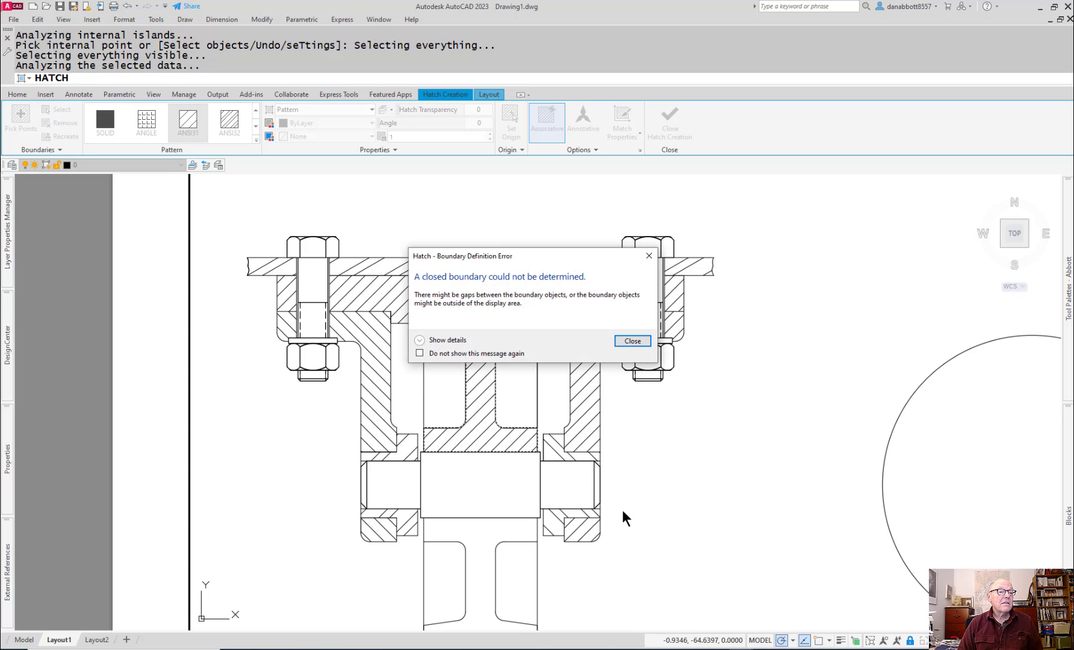
pyautogui.click(630, 342)
pyautogui.moveTo(644, 610); pyautogui.dragTo(662, 536, button='middle')
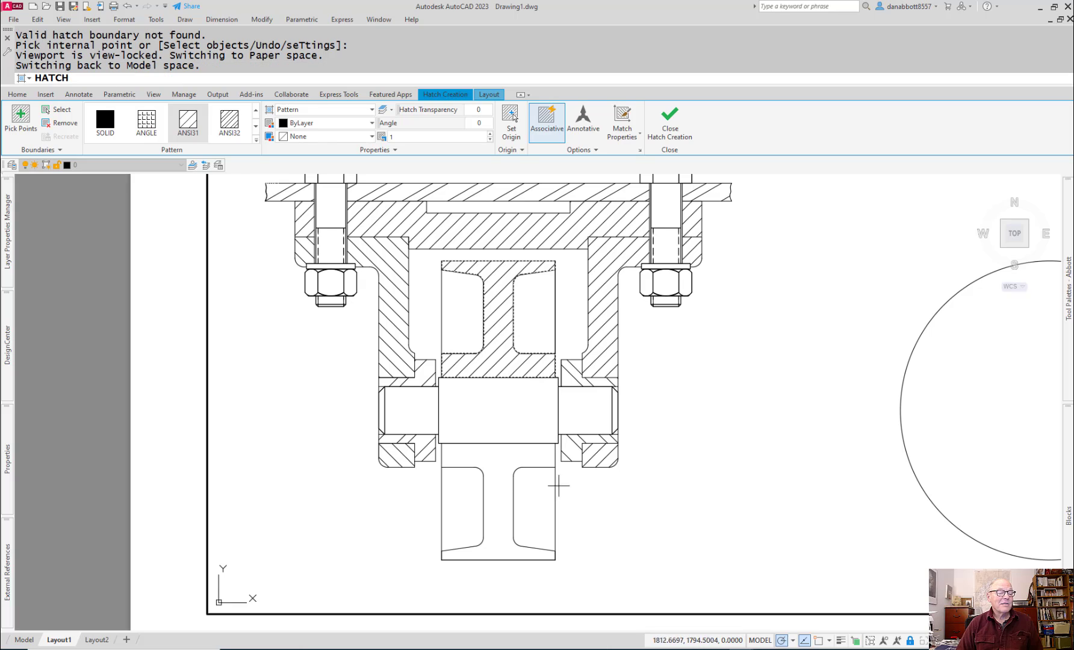
pyautogui.click(498, 458)
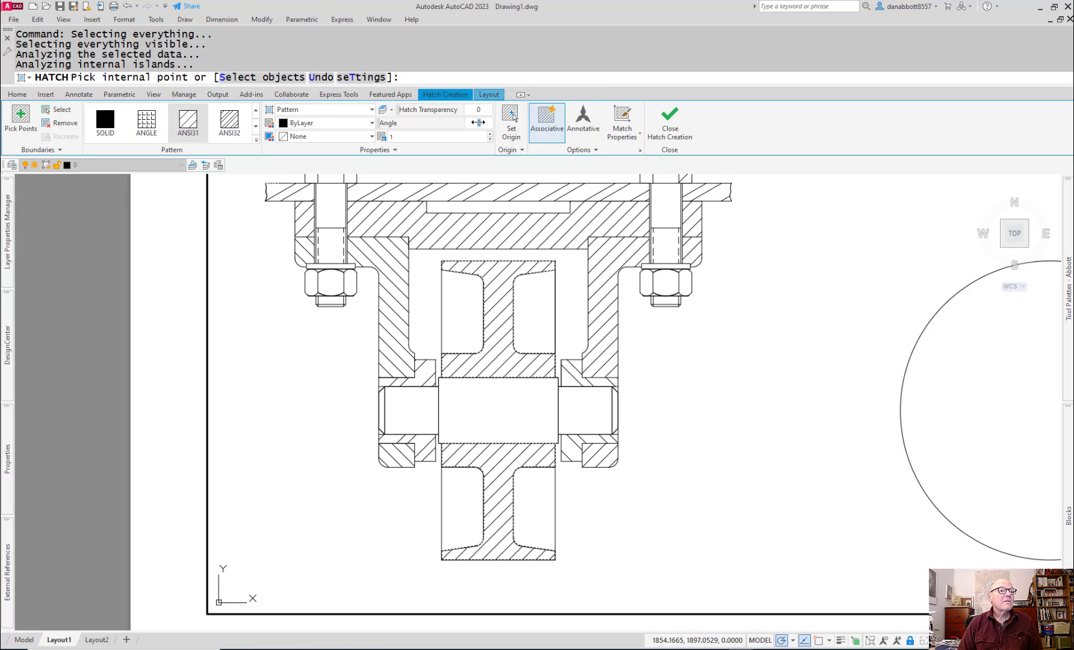
pyautogui.click(478, 122)
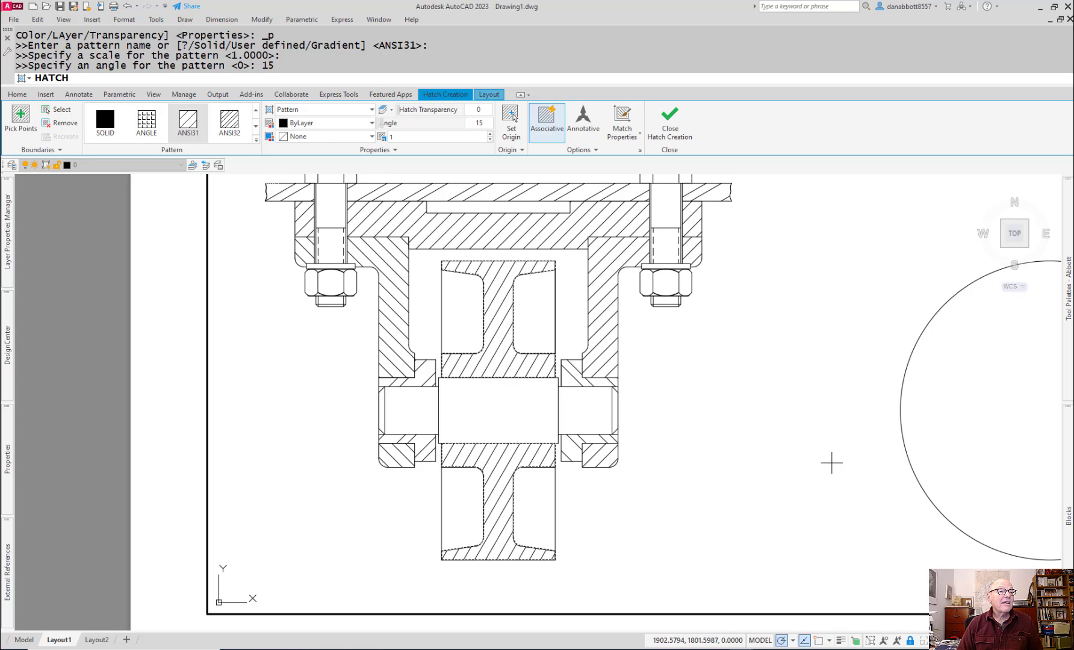
pyautogui.moveTo(831, 466); pyautogui.dragTo(818, 498, button='middle')
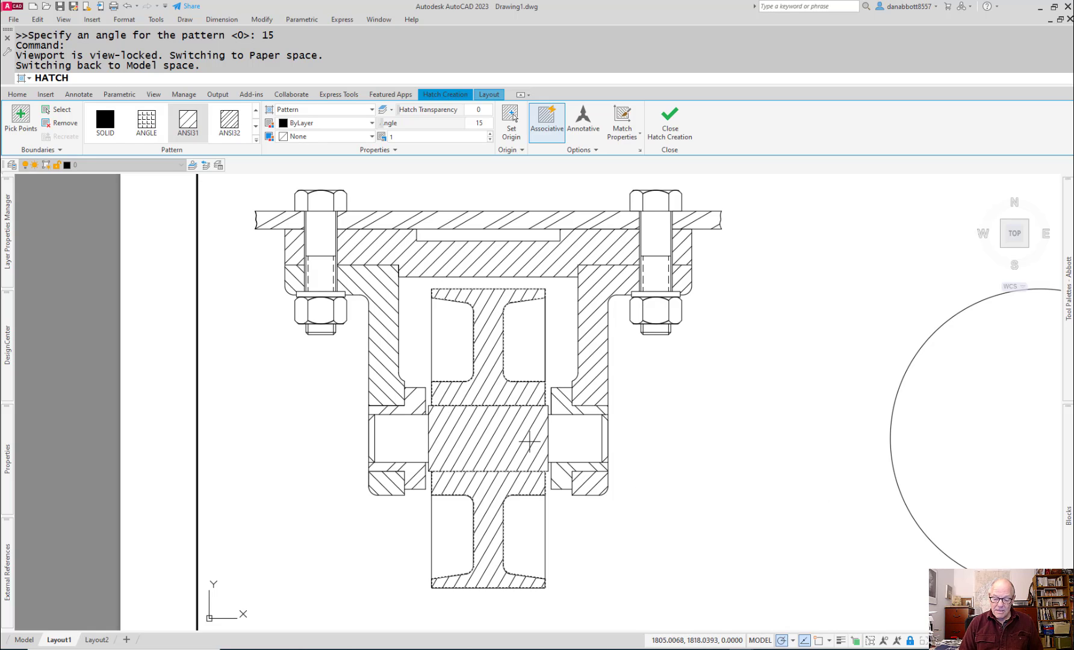
pyautogui.press('Return')
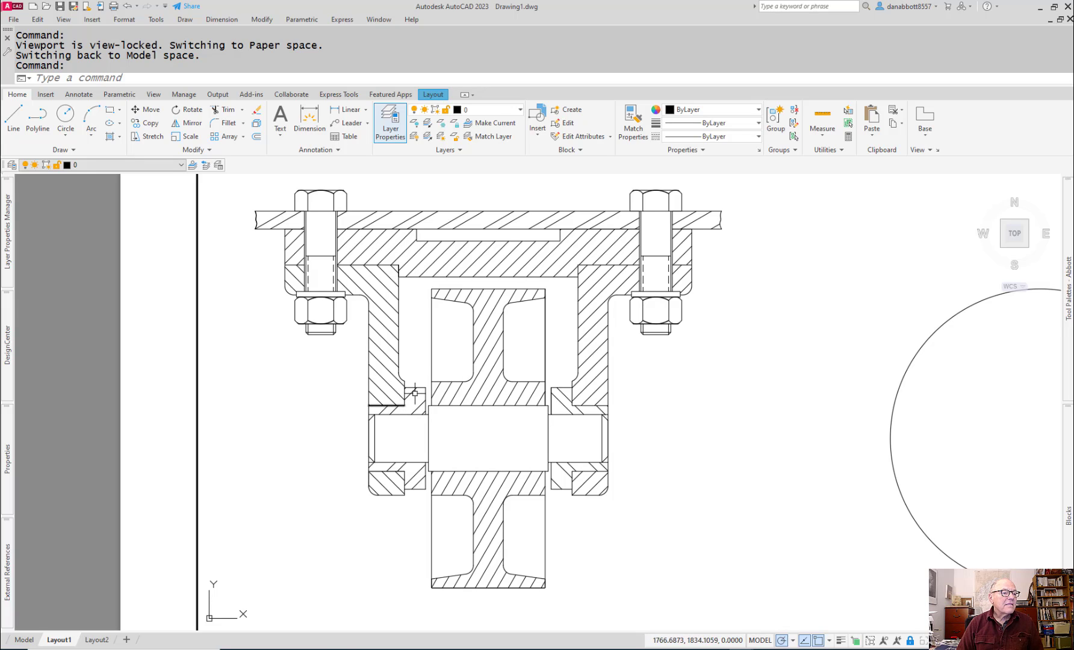
# Step: Change the pattern of the left bushing hatch to ANSI33
pyautogui.click(412, 393)
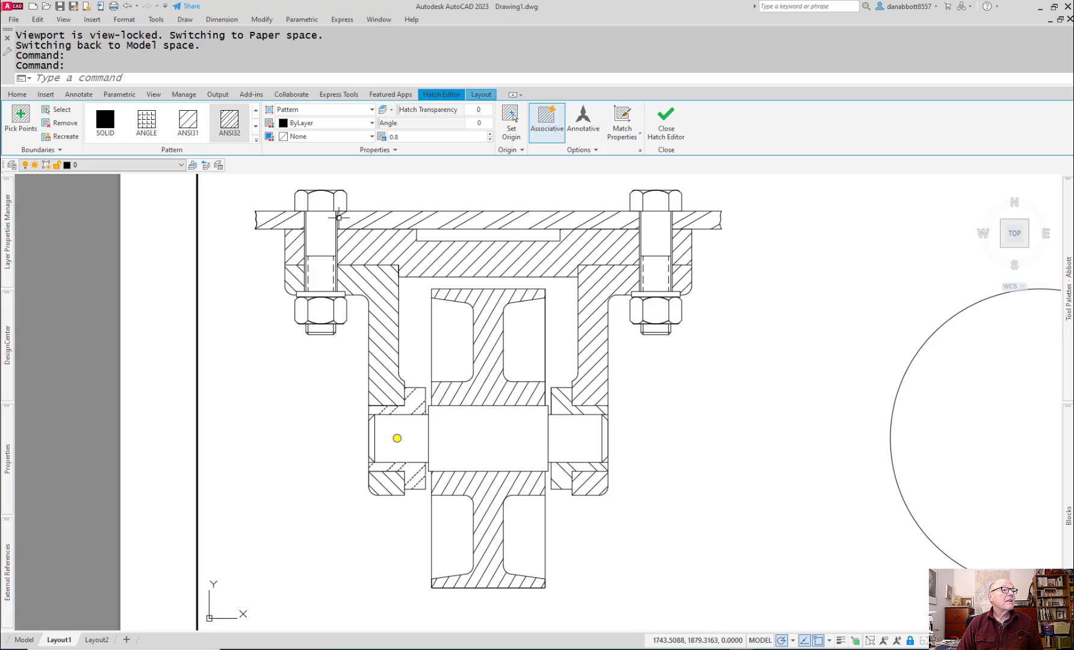
pyautogui.click(255, 127)
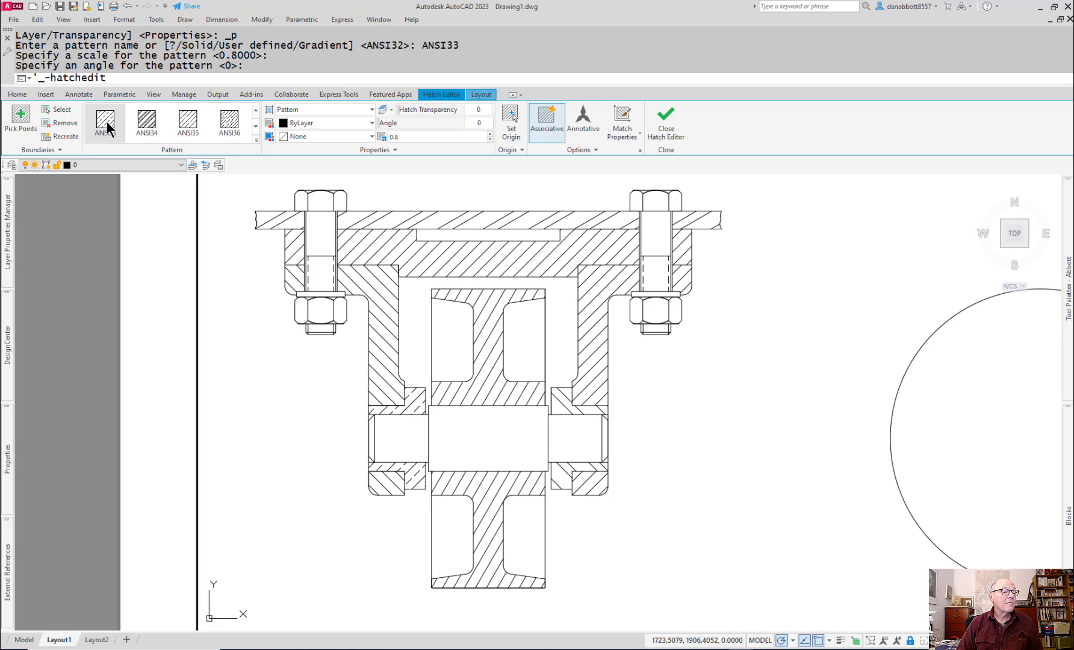
pyautogui.click(267, 446)
pyautogui.press('Escape')
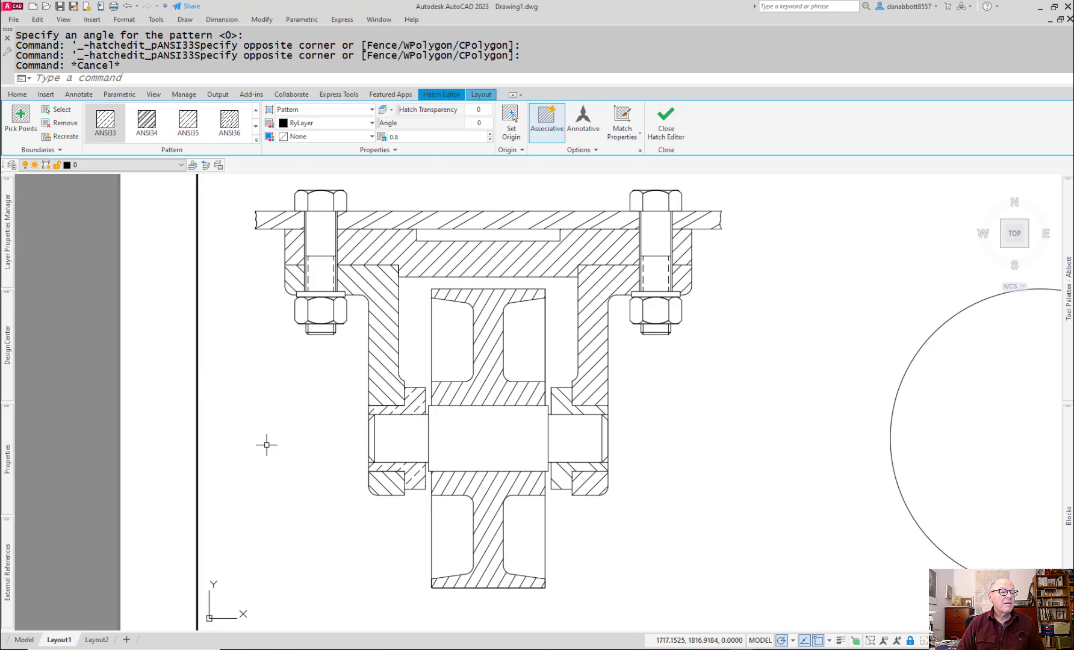
# Step: Change the pattern of the right bushing hatch to ANSI33
pyautogui.click(568, 407)
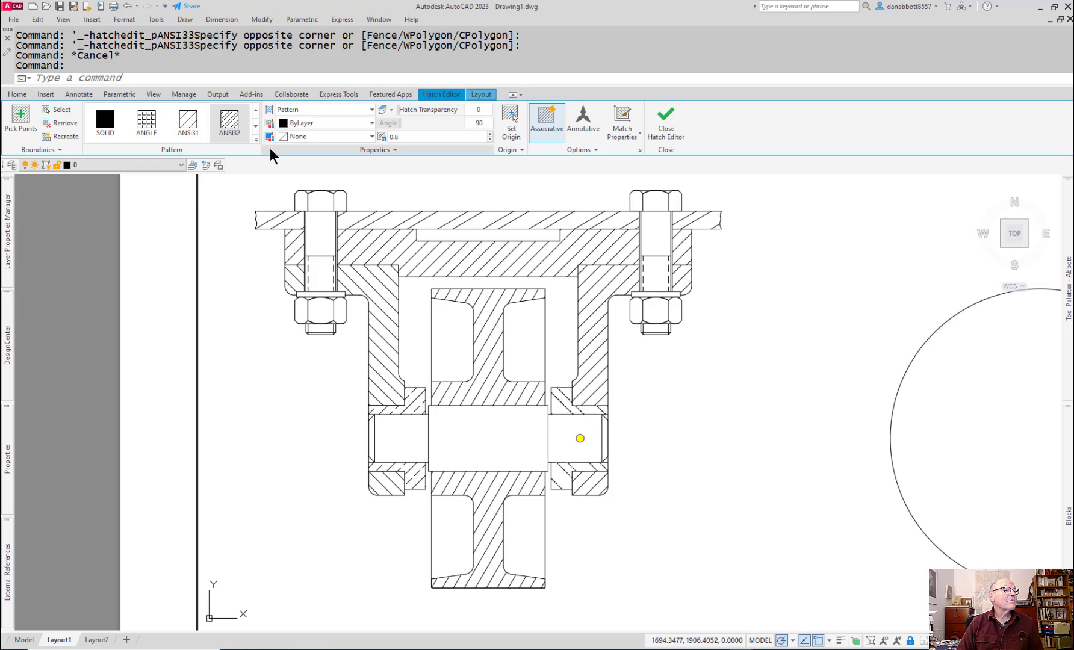
pyautogui.click(255, 126)
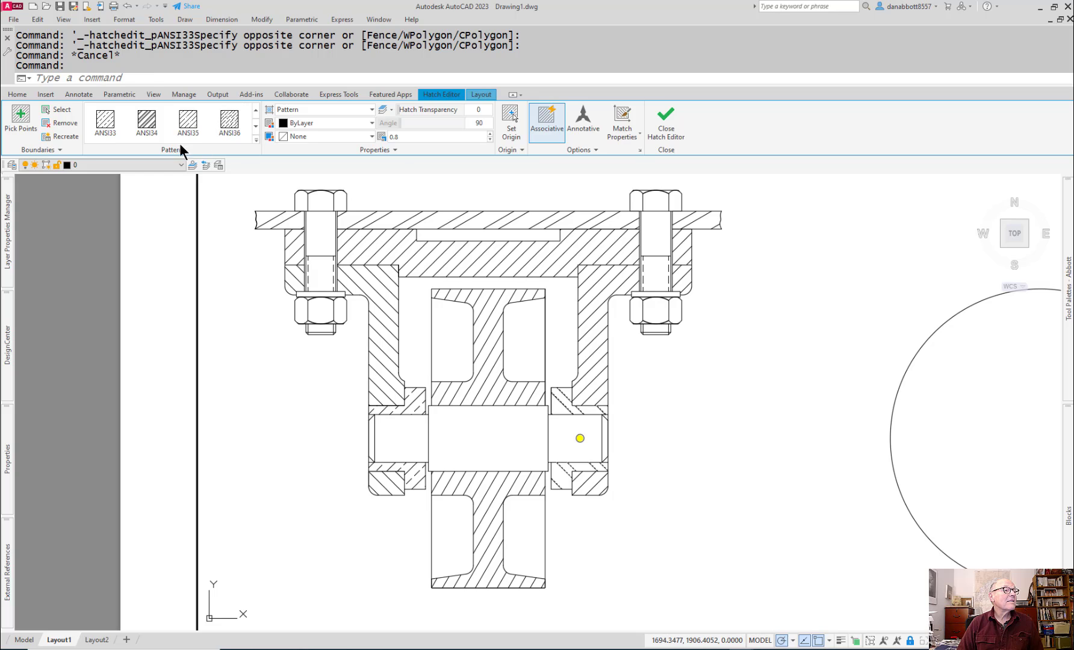
pyautogui.click(106, 123)
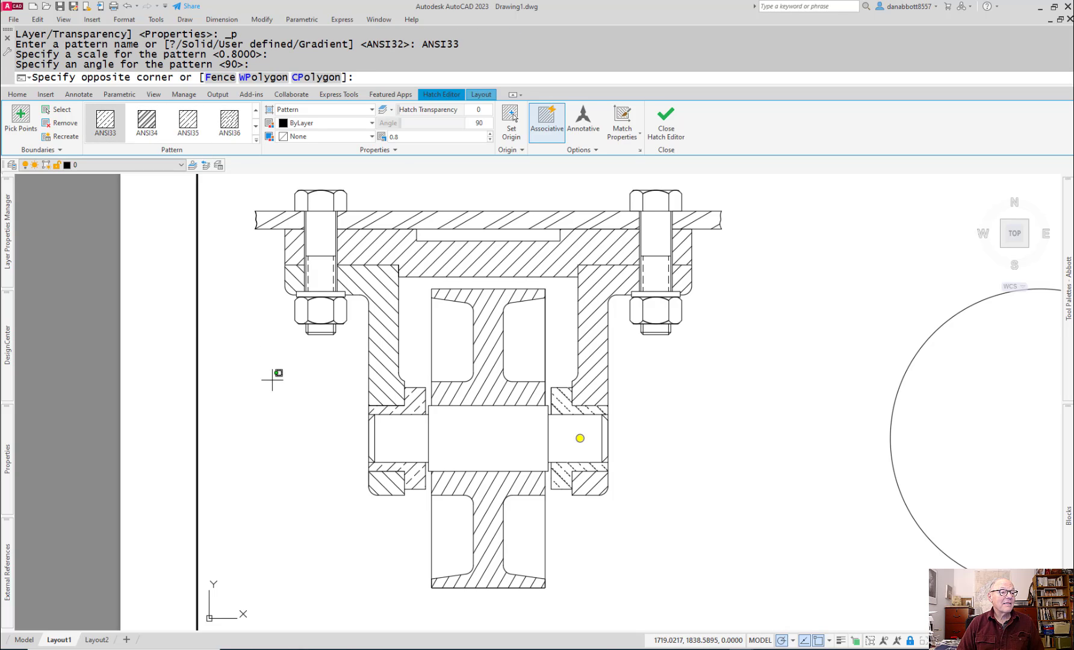
pyautogui.press('Escape')
# Step: Leave the viewport and return the layout to paper space
pyautogui.scroll(-3, 743, 522)
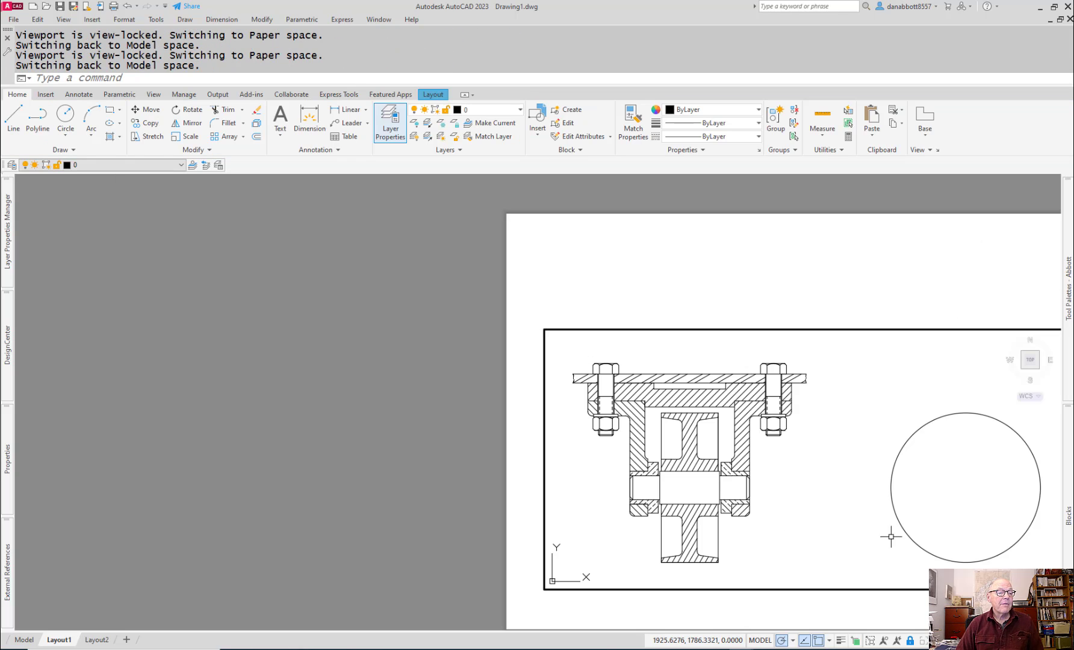
pyautogui.moveTo(728, 466); pyautogui.dragTo(734, 545, button='middle')
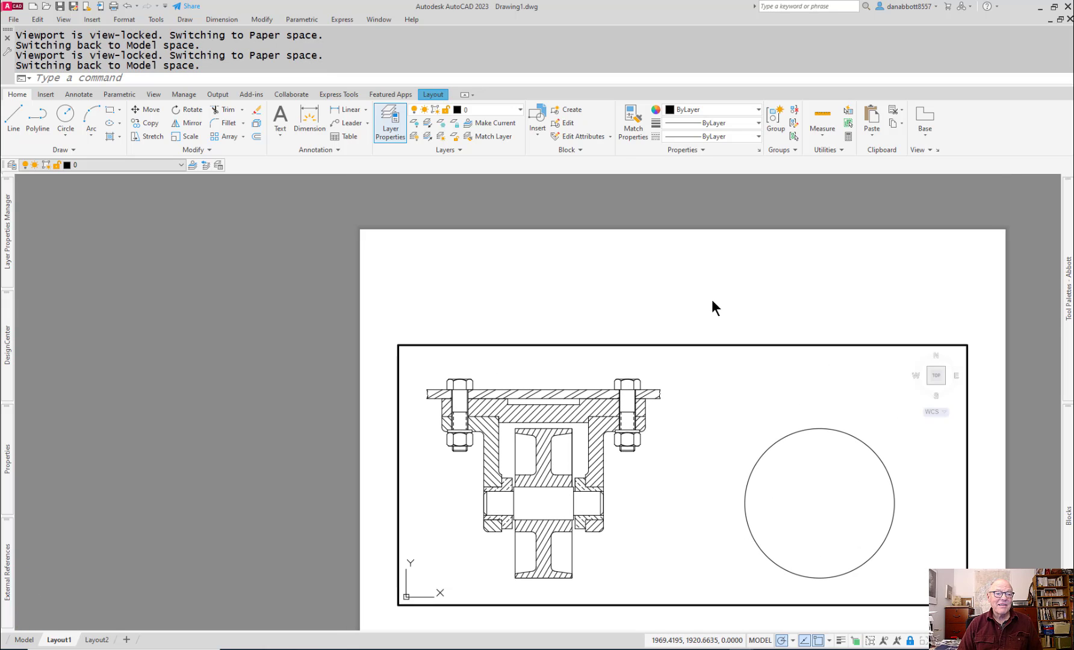
pyautogui.doubleClick(976, 303)
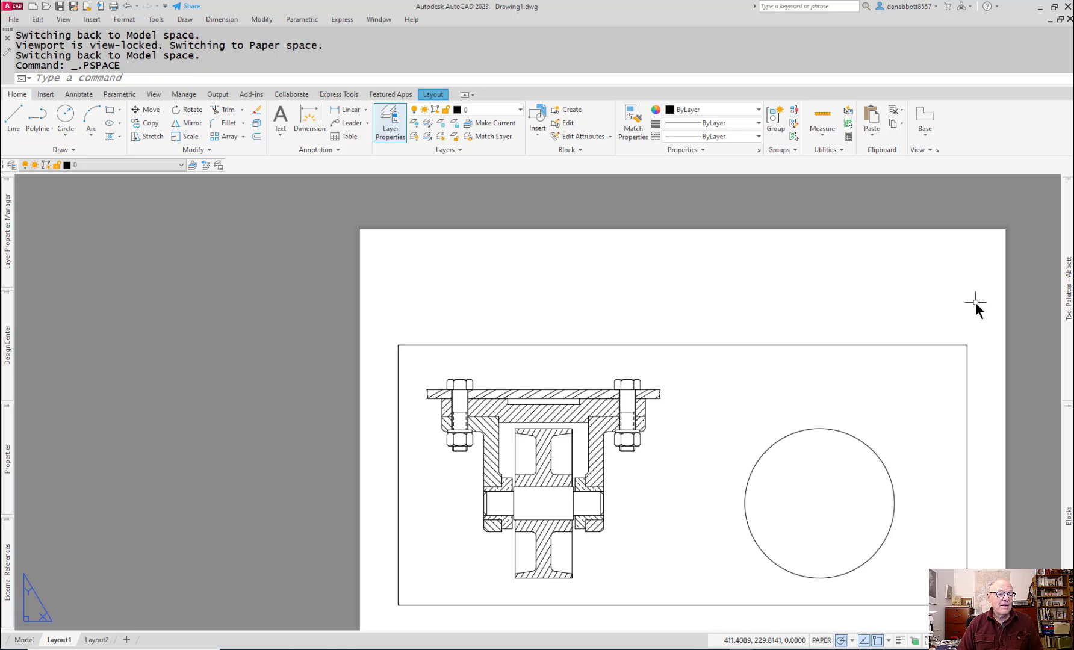
# Step: Shrink the main viewport from its upper-right corner so its border sits closer around the caster views
pyautogui.click(966, 344)
pyautogui.click(967, 344)
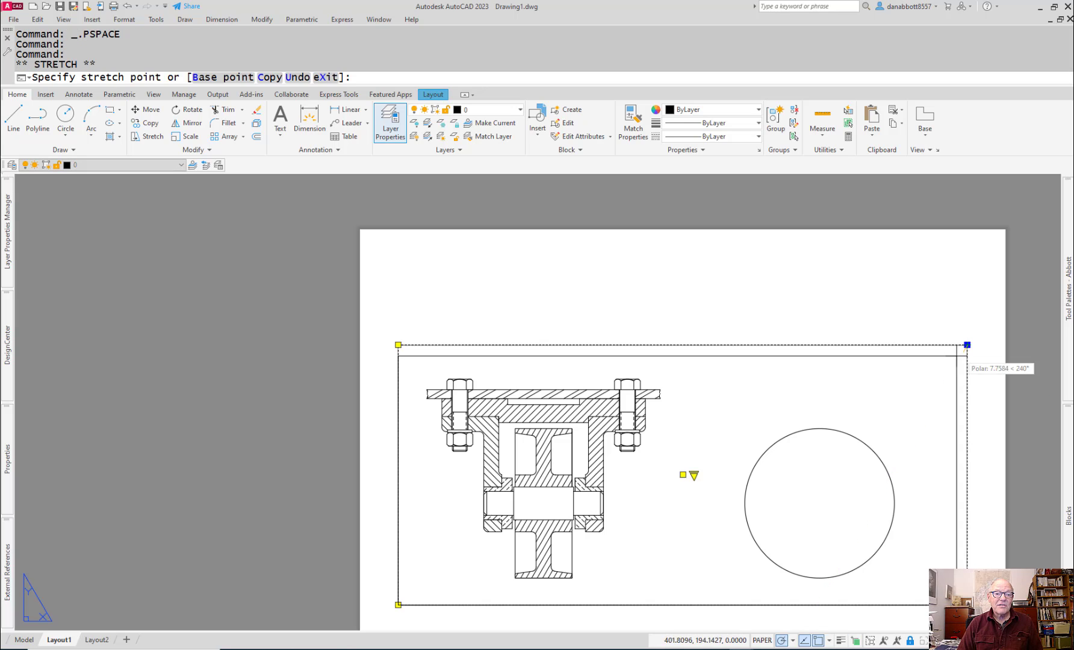
pyautogui.click(932, 365)
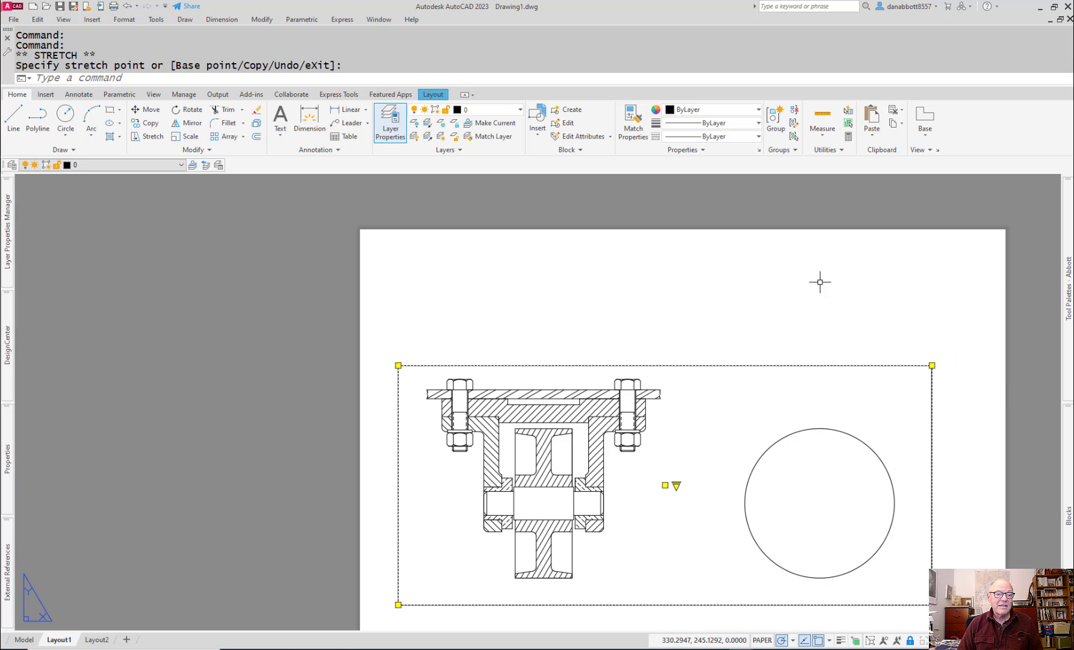
pyautogui.press('Escape')
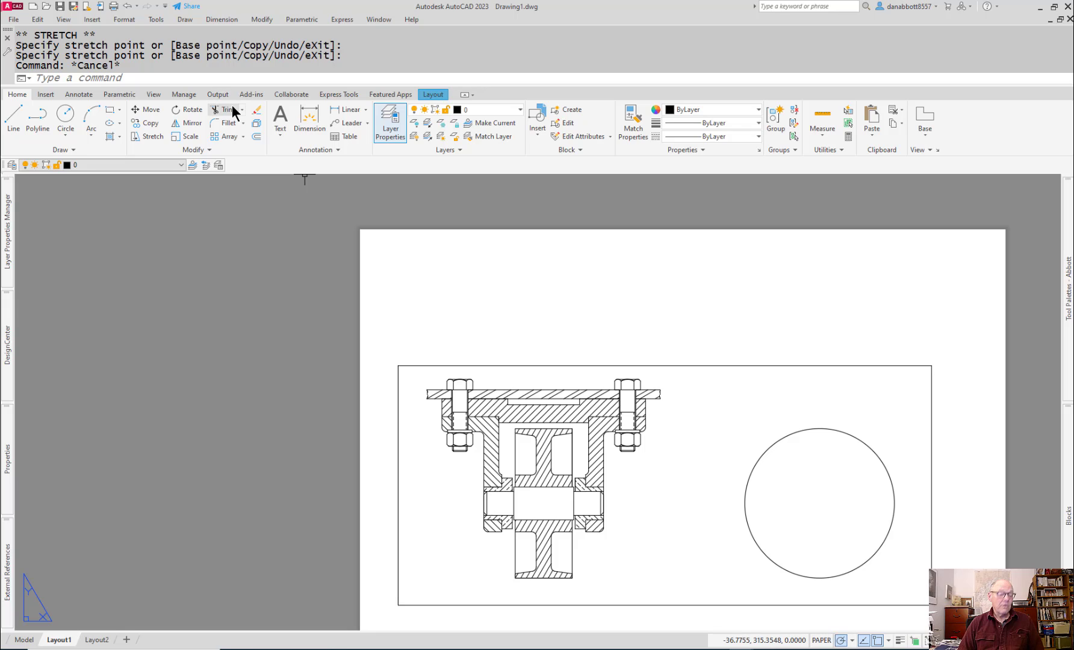
pyautogui.click(427, 93)
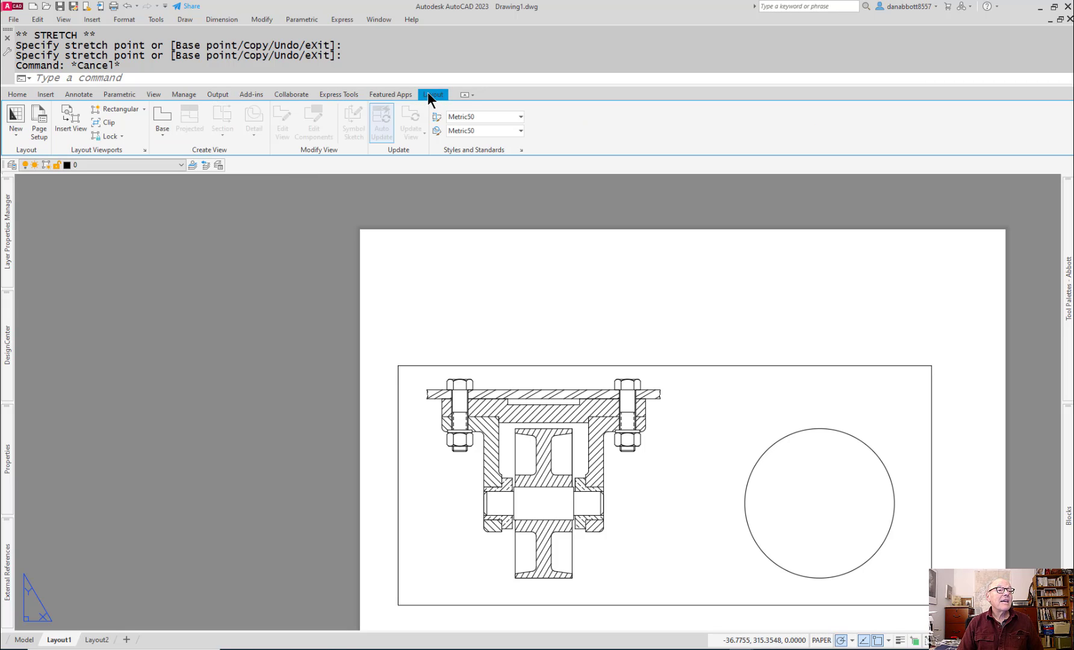
pyautogui.click(94, 110)
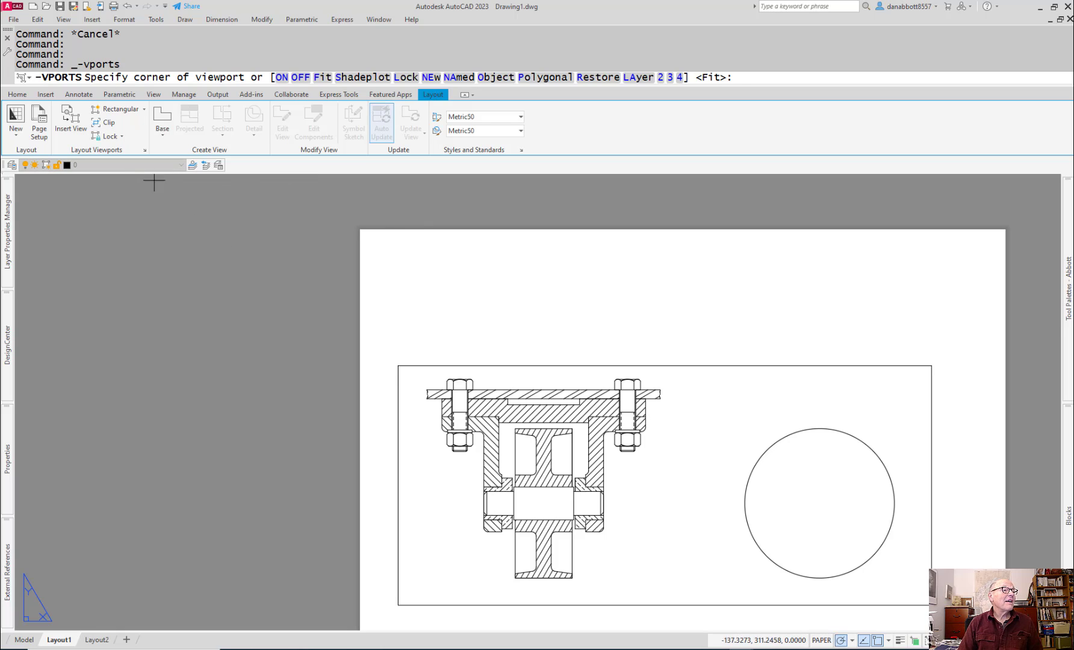
pyautogui.press('Escape')
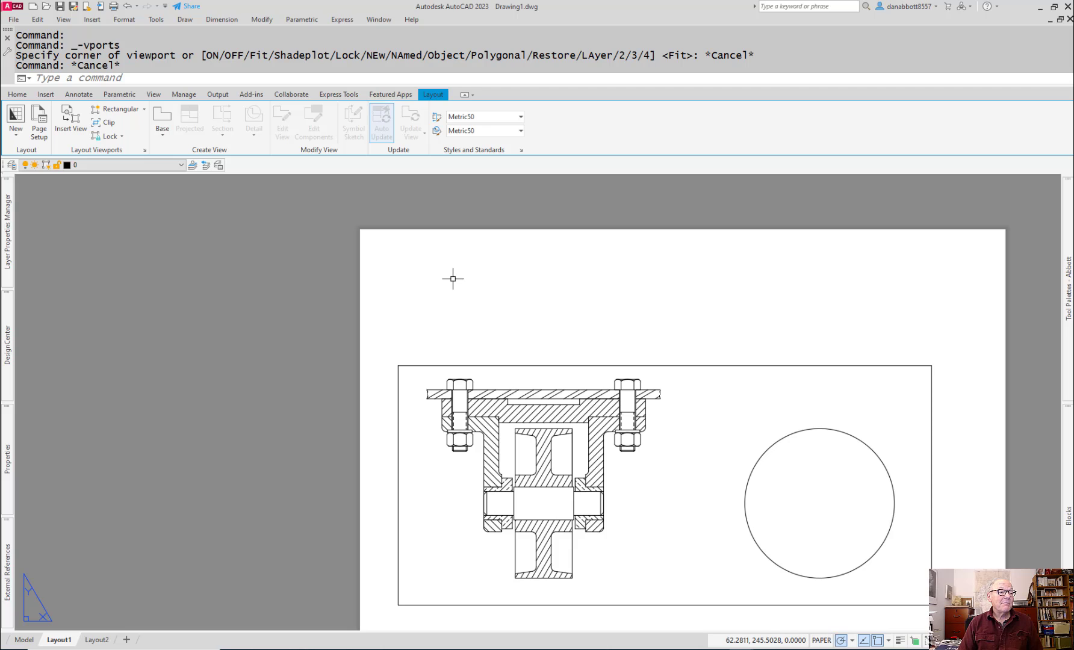
# Step: Draw a circle in paper space in the empty area above the left end of the main viewport
pyautogui.write('c')
pyautogui.press('Return')
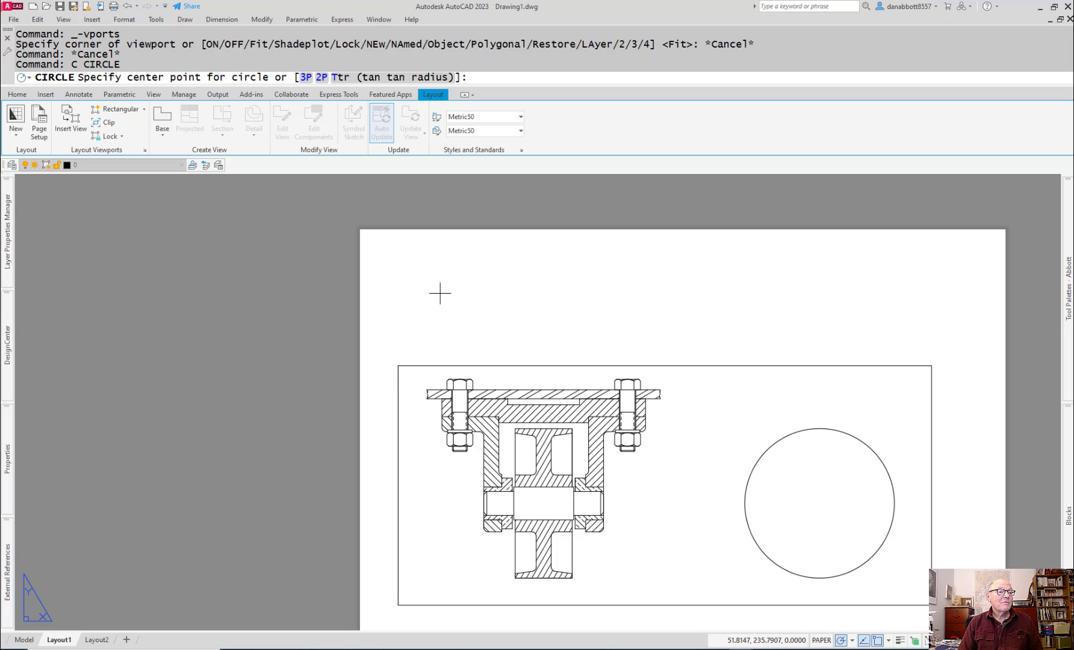
pyautogui.click(443, 289)
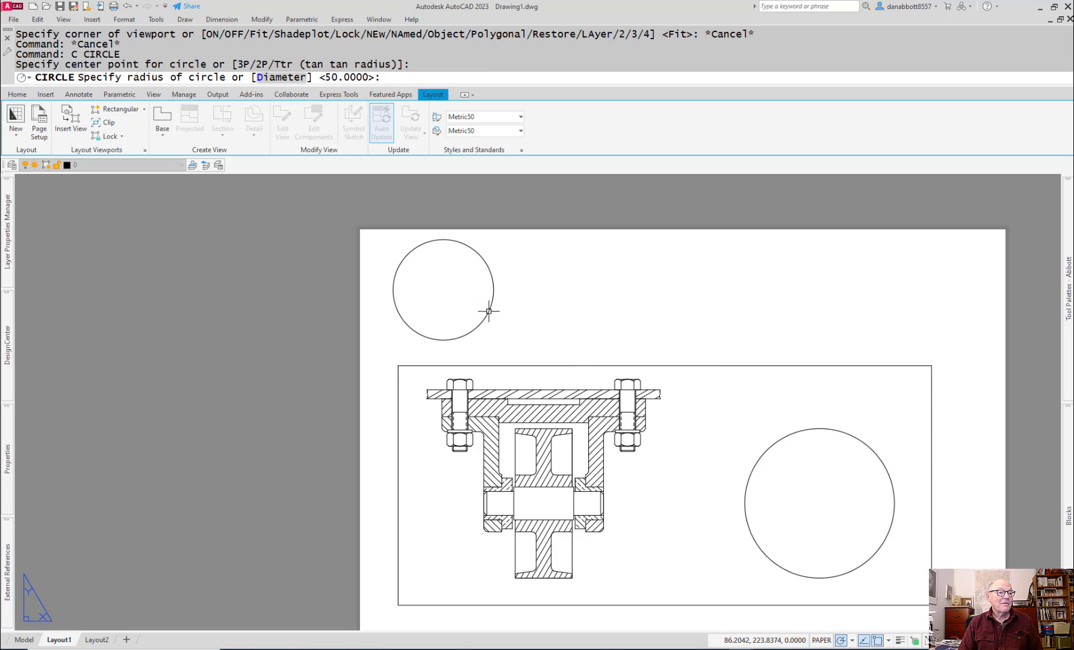
pyautogui.click(489, 309)
# Step: Move the new circle slightly down and to the right, keeping it above the main viewport
pyautogui.write('m')
pyautogui.press('Return')
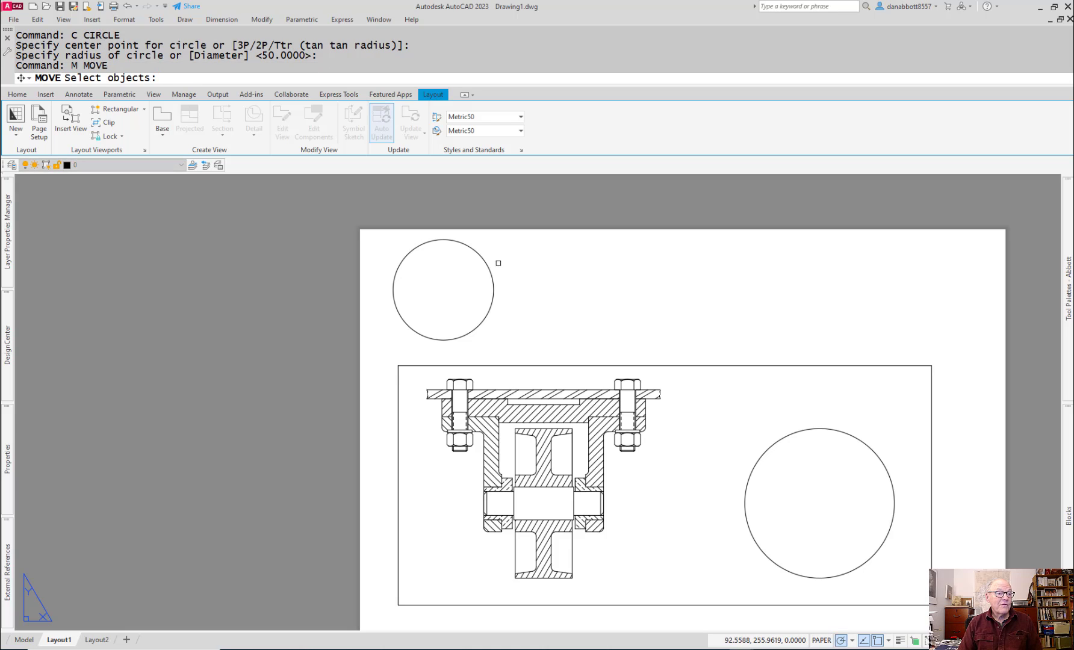
pyautogui.click(488, 263)
pyautogui.press('Return')
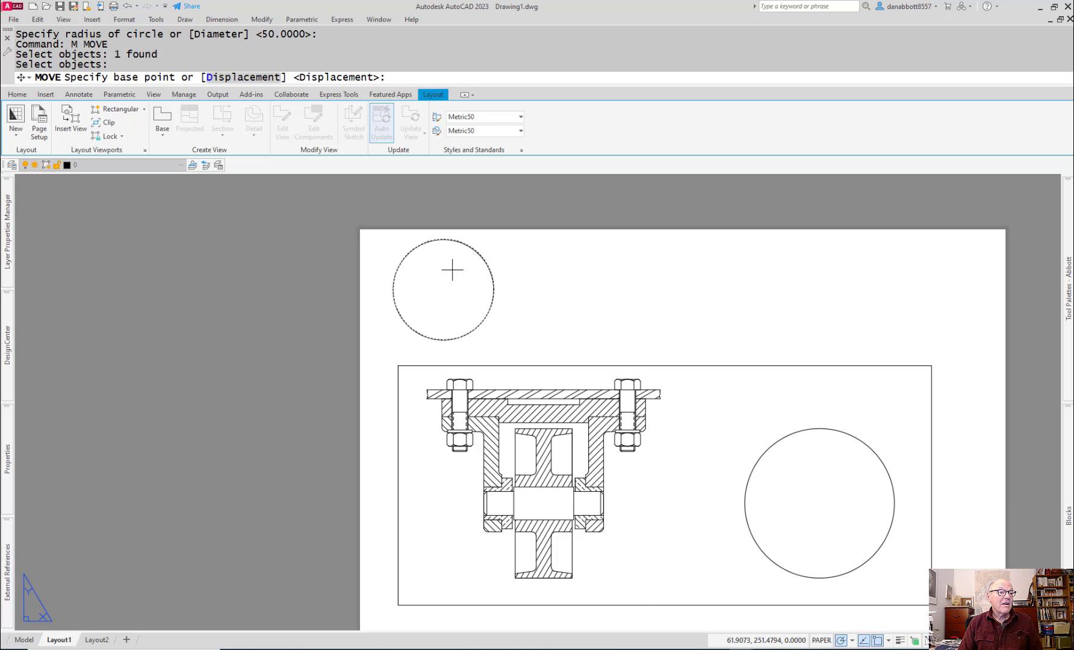
pyautogui.click(453, 270)
pyautogui.click(475, 288)
pyautogui.press('Escape')
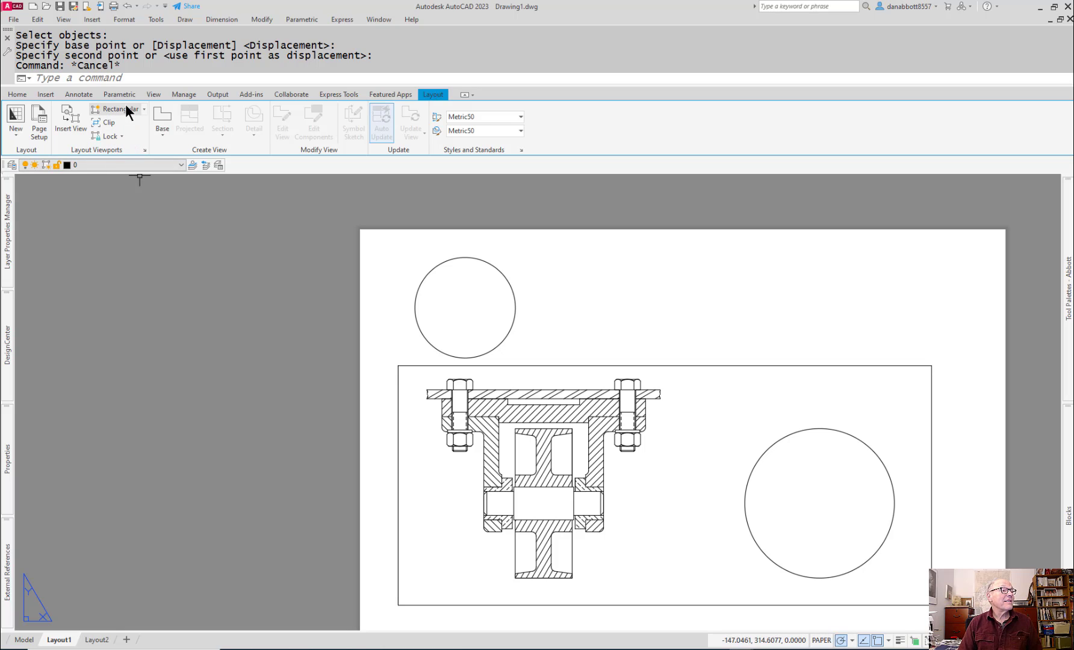
# Step: Convert the circle above the main viewport into a layout viewport using the Object option
pyautogui.click(139, 153)
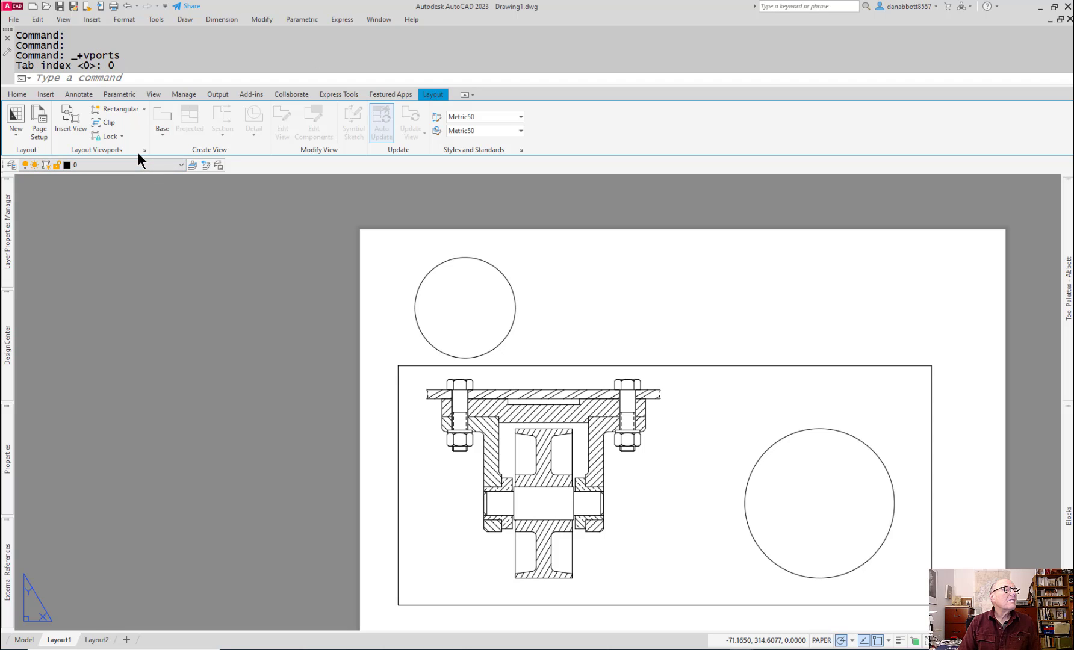
pyautogui.click(145, 108)
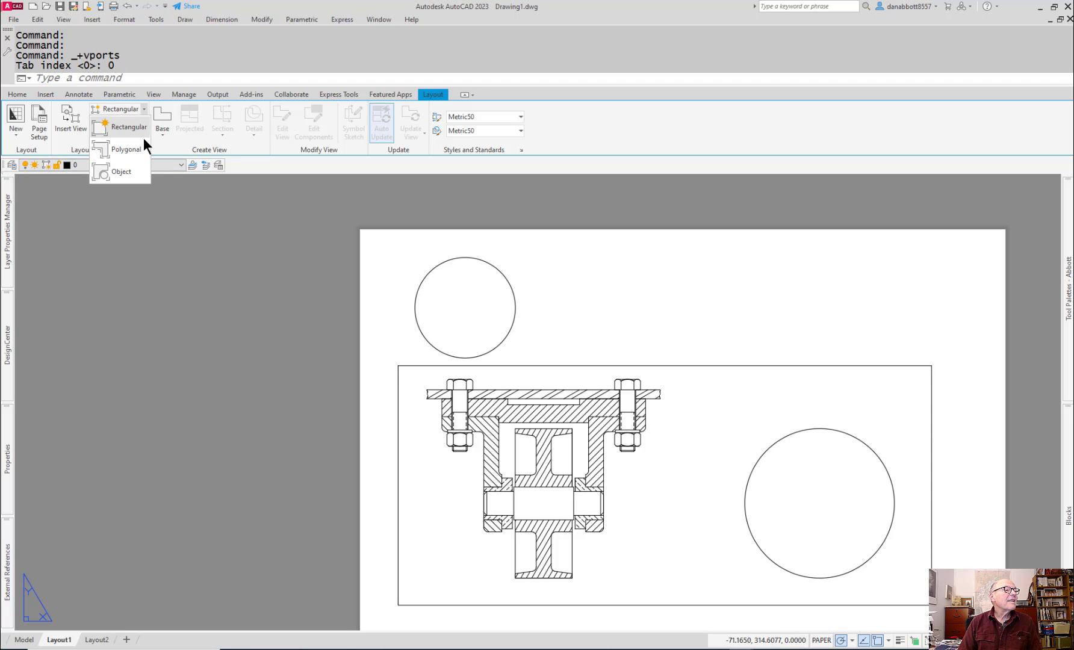
pyautogui.click(107, 169)
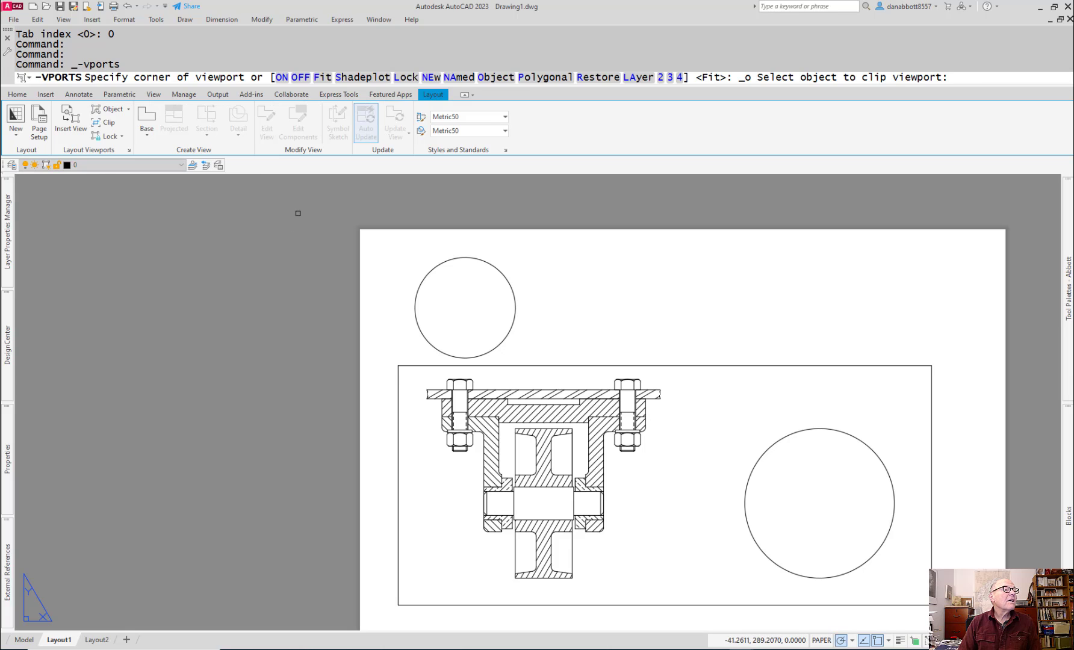
pyautogui.click(448, 259)
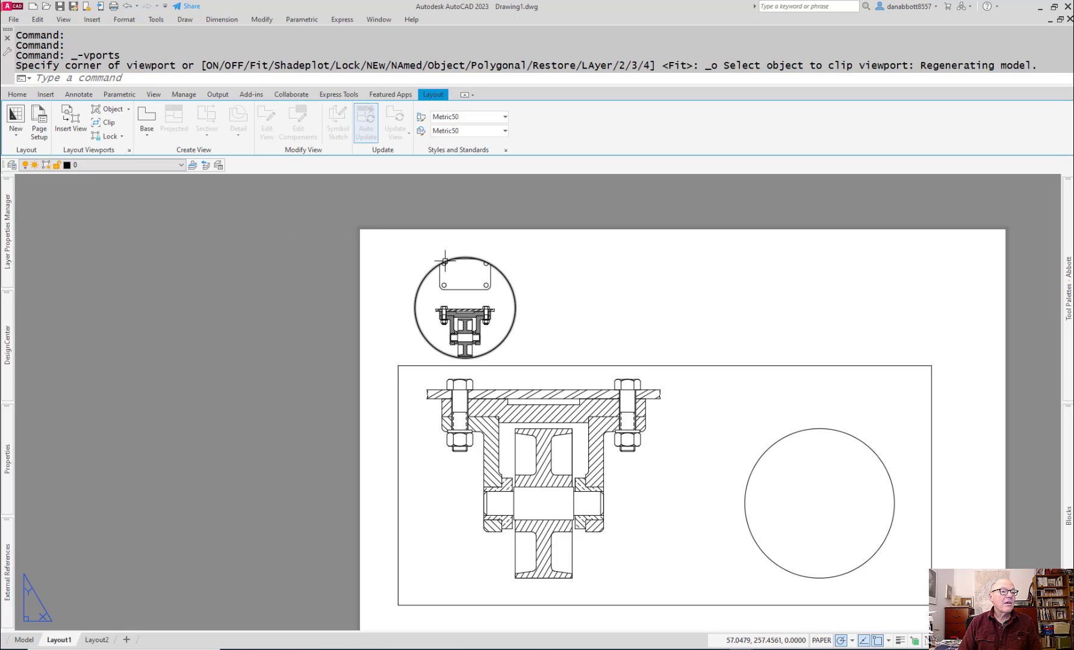
pyautogui.press('Escape')
# Step: Activate the circular viewport and frame its view on the left bolt head and the sectioned plates around it
pyautogui.doubleClick(450, 306)
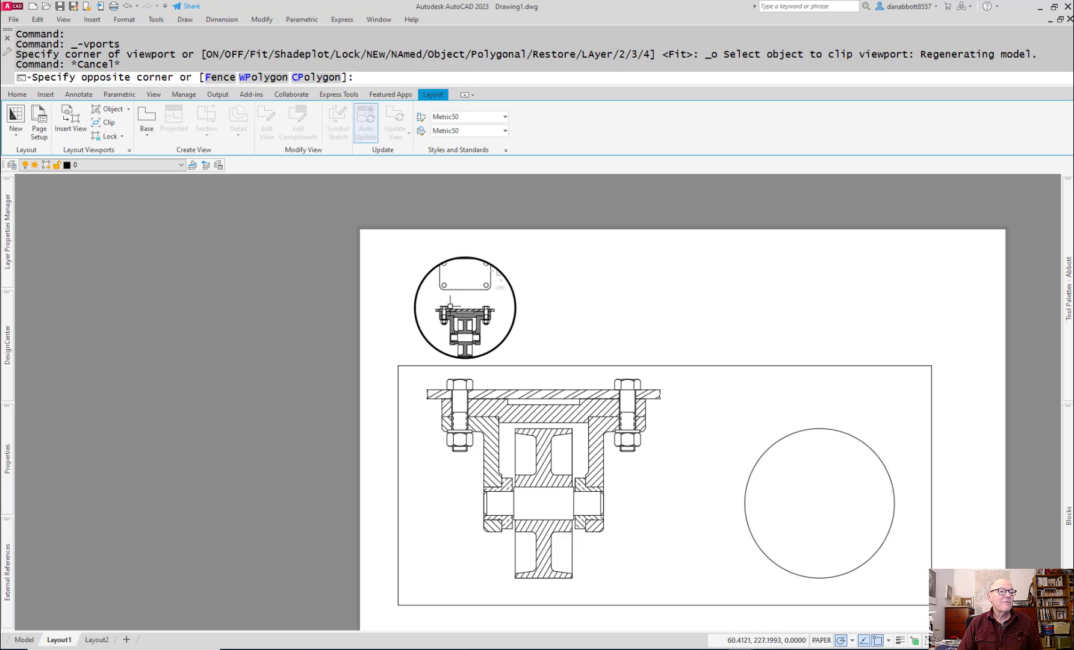
pyautogui.scroll(5, 464, 322)
pyautogui.click(465, 324)
pyautogui.moveTo(479, 325); pyautogui.dragTo(533, 343, button='middle')
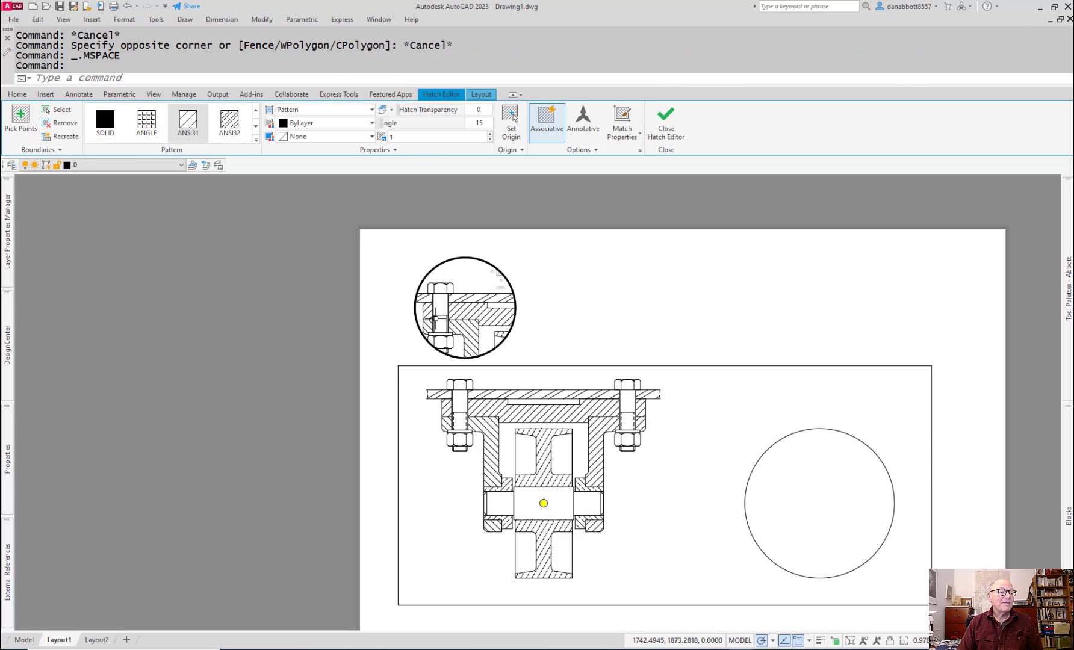
pyautogui.moveTo(428, 311); pyautogui.dragTo(462, 334, button='middle')
pyautogui.scroll(3, 456, 323)
pyautogui.scroll(3, 455, 324)
pyautogui.scroll(-3, 459, 326)
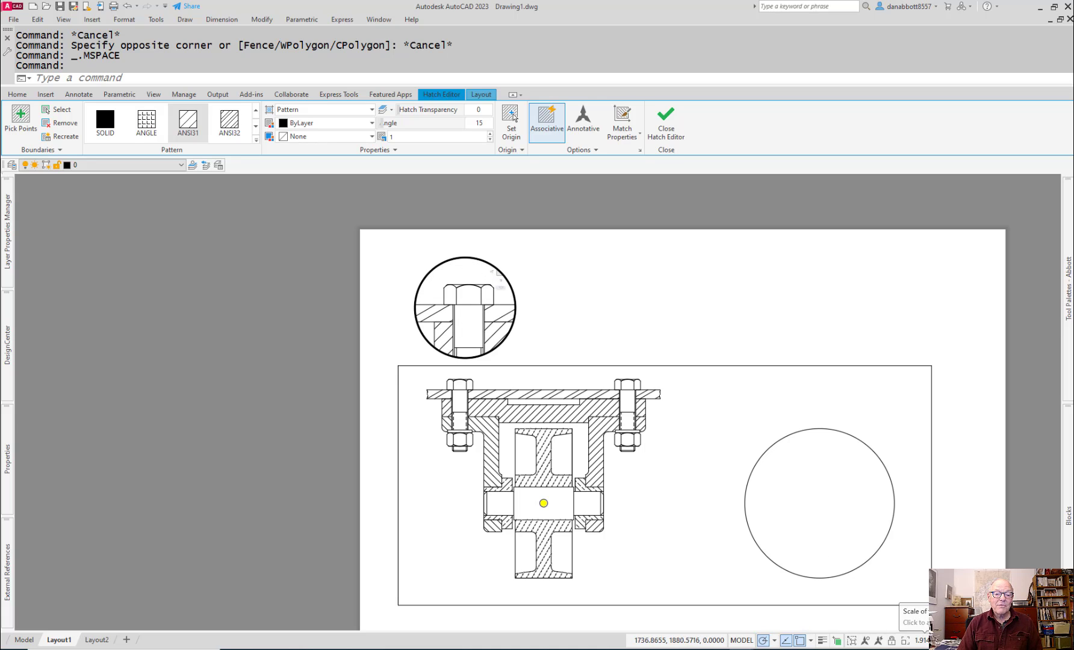
# Step: Set the circular viewport's scale to 2:1 and return to paper space
pyautogui.click(921, 640)
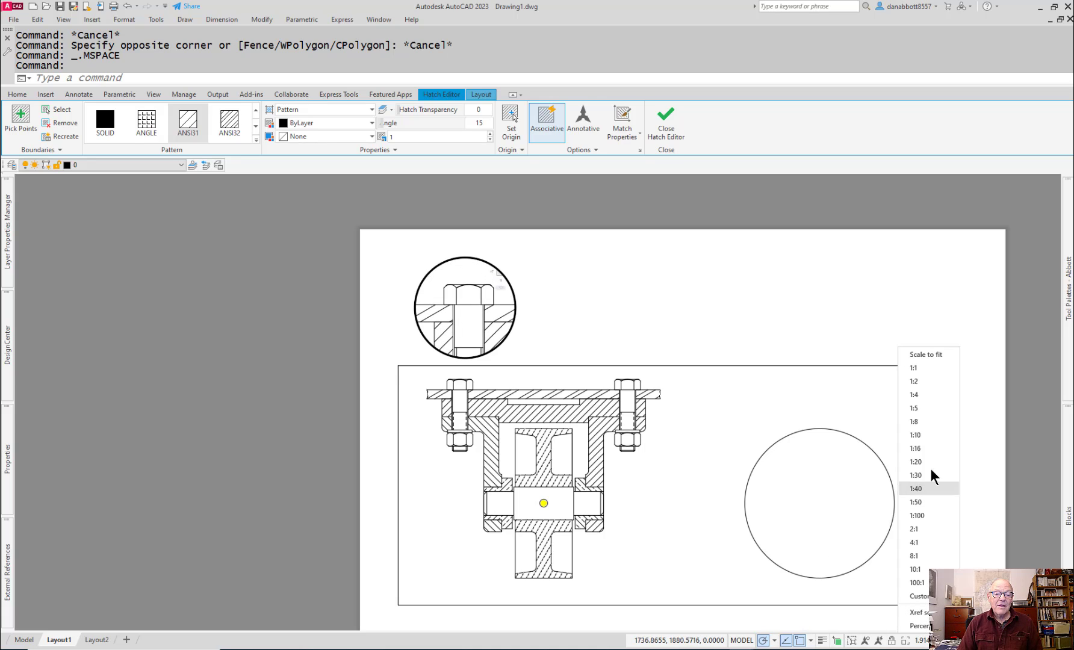
pyautogui.click(913, 381)
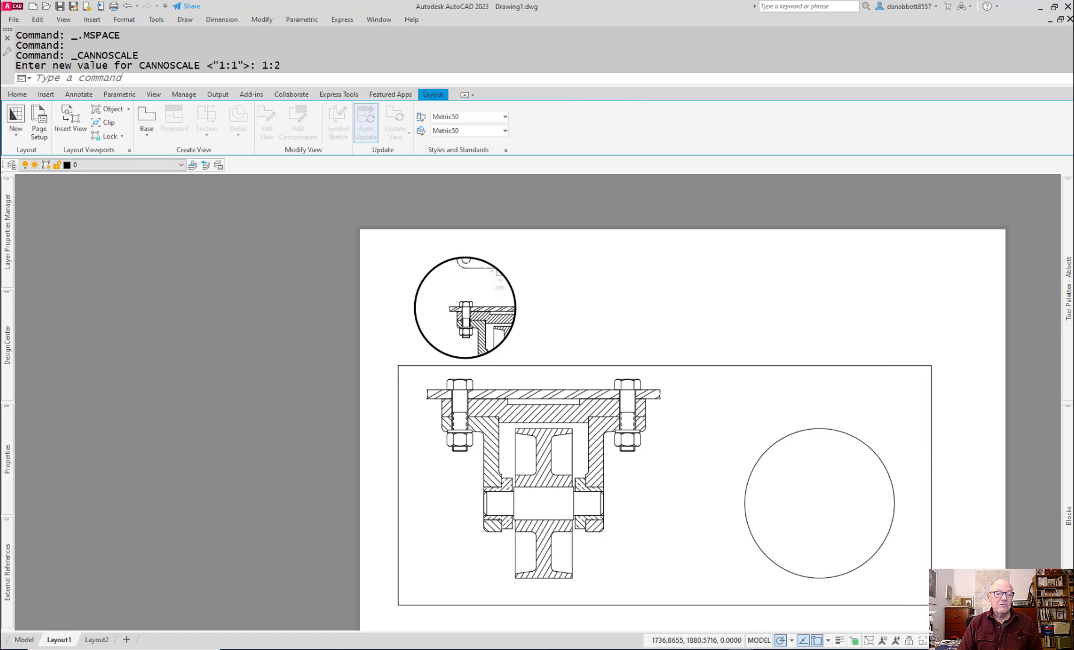
pyautogui.click(923, 640)
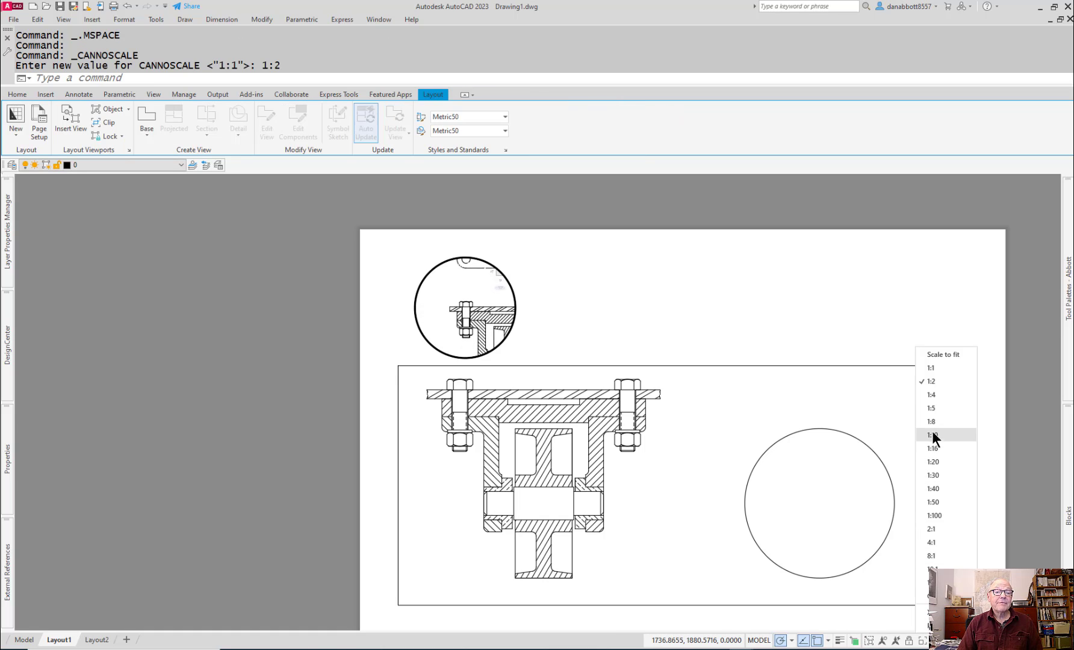
pyautogui.click(927, 530)
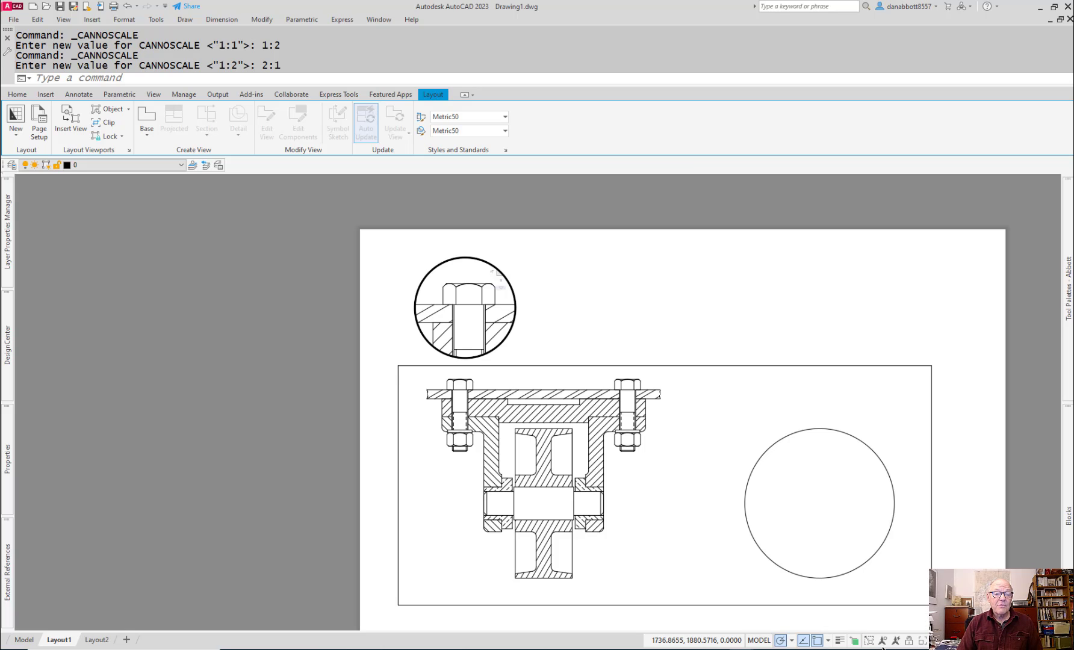
pyautogui.doubleClick(554, 292)
# Step: Move the circular viewport by its centre to the right, then return it to its original spot
pyautogui.click(513, 293)
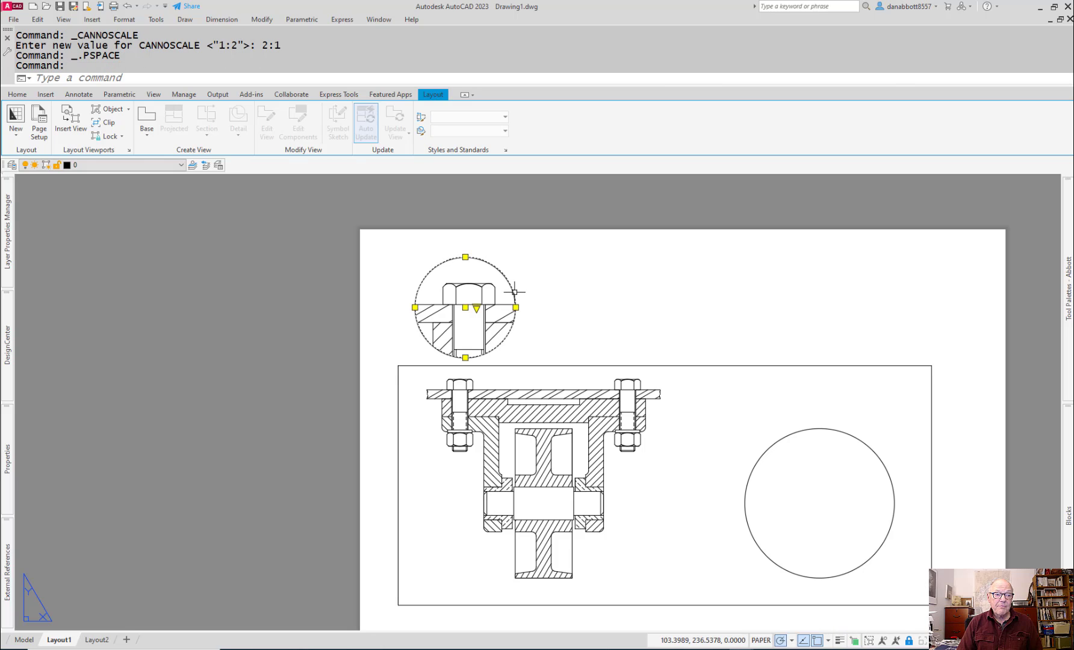
pyautogui.click(465, 308)
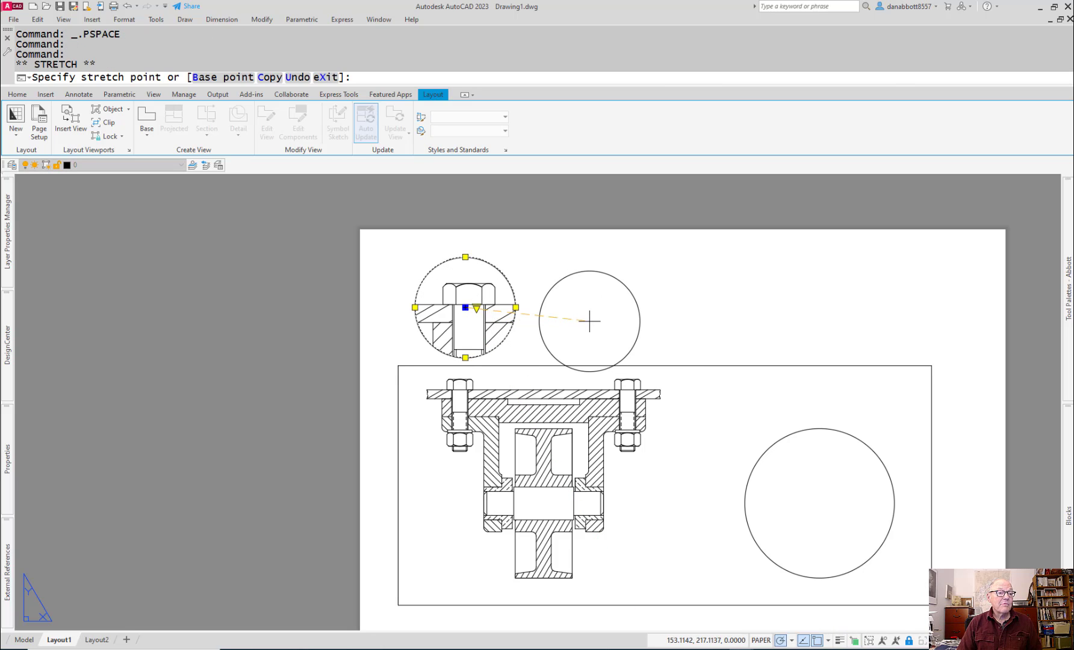
pyautogui.click(589, 322)
pyautogui.click(589, 322)
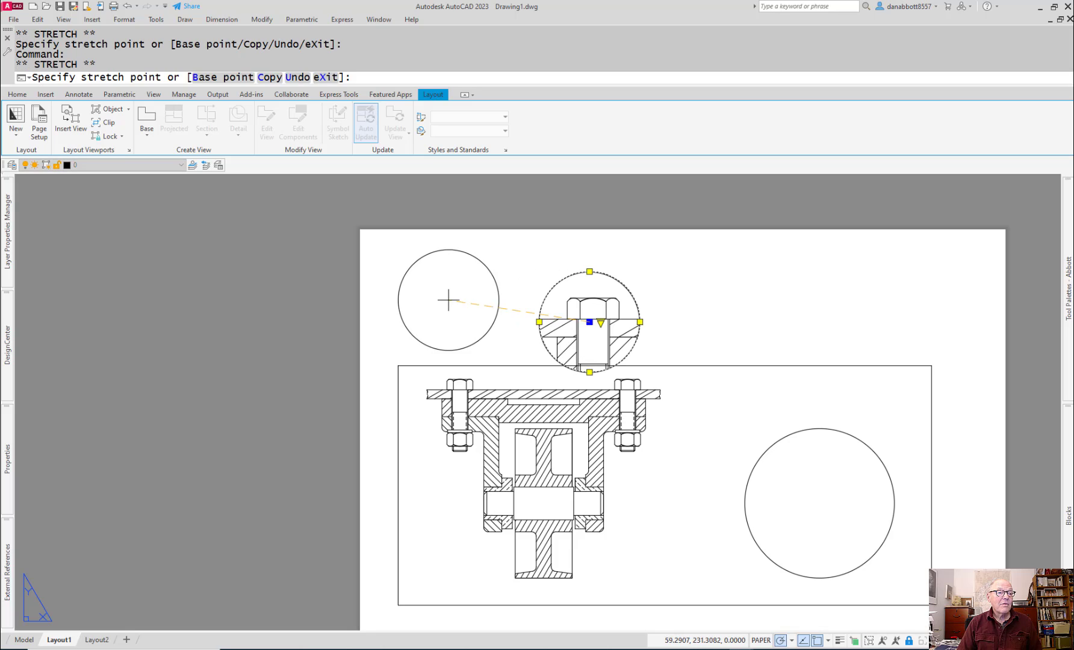
pyautogui.click(466, 307)
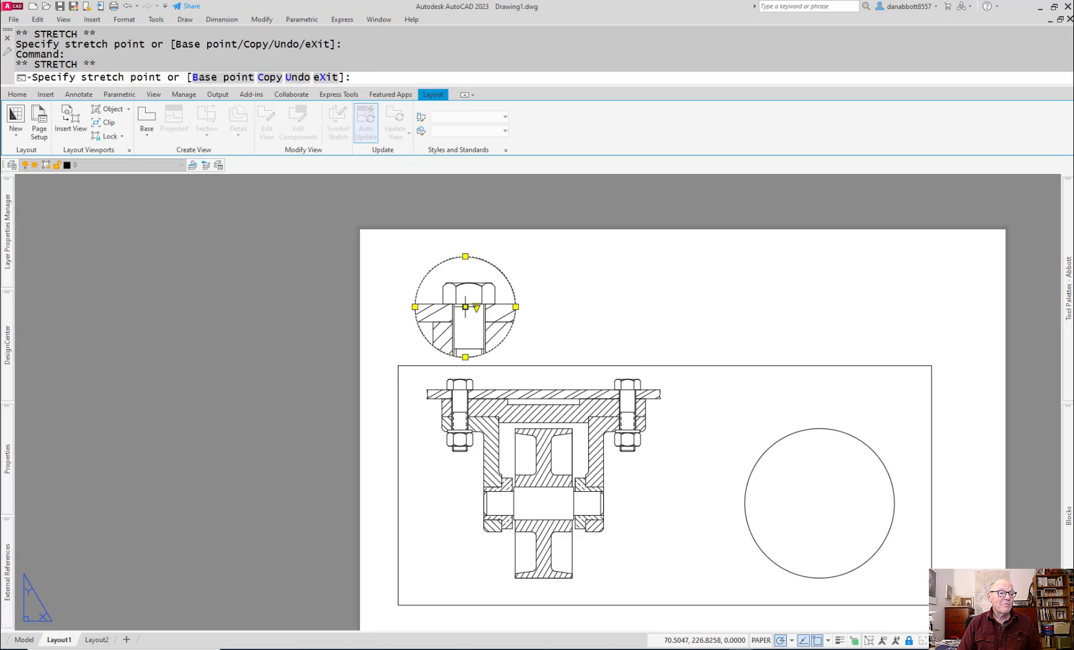
# Step: Enlarge the circular viewport about its centre until its lower edge reaches the main viewport's top border
pyautogui.click(515, 307)
pyautogui.click(539, 307)
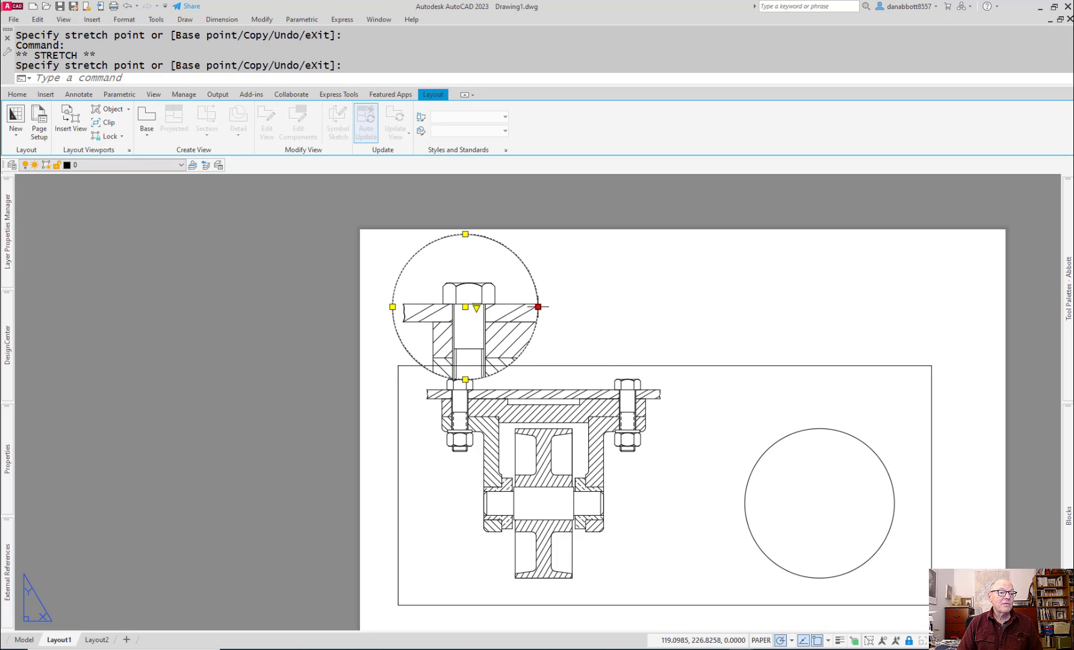
pyautogui.click(538, 307)
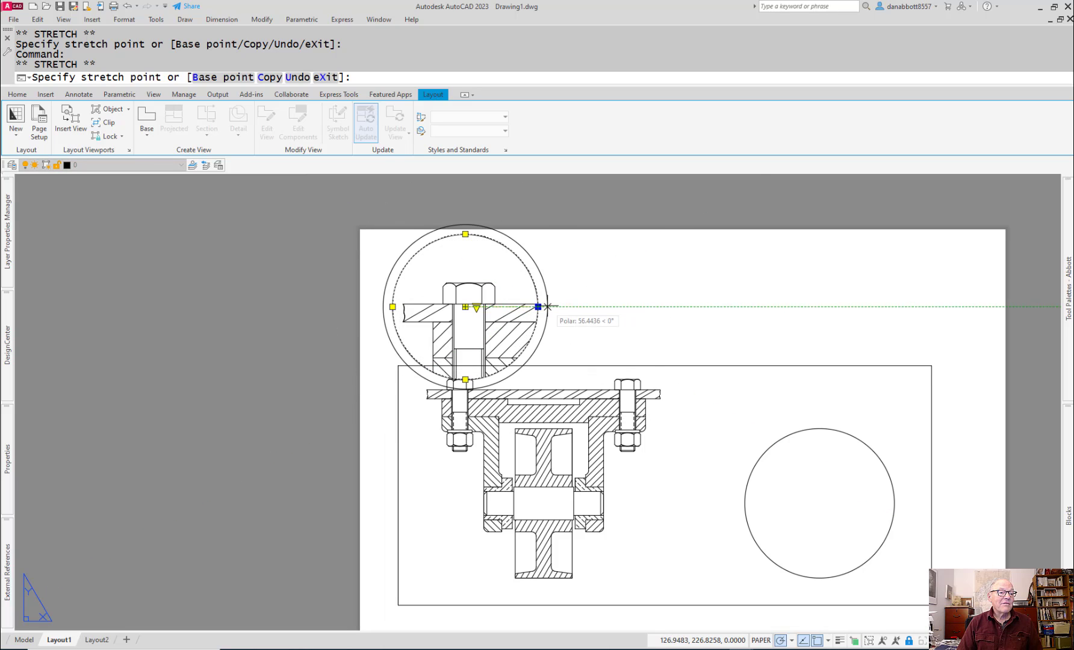
pyautogui.press('Escape')
pyautogui.press('Escape')
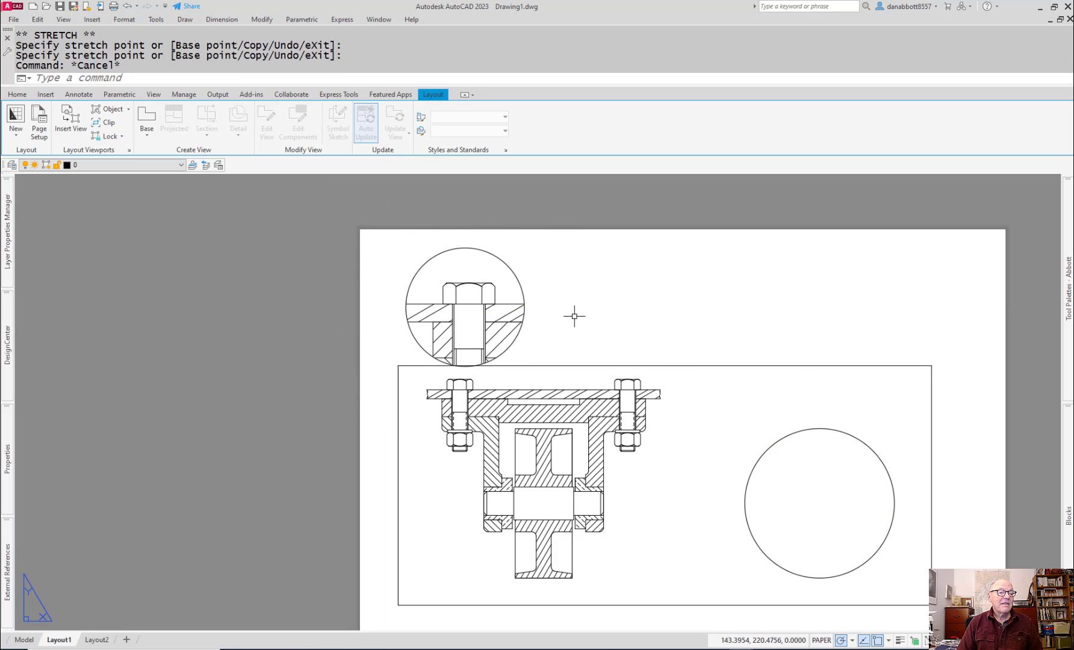
# Step: Regenerate the display inside the circular bolt-detail viewport and return to paper space
pyautogui.scroll(-3, 574, 317)
pyautogui.doubleClick(575, 316)
pyautogui.moveTo(575, 316); pyautogui.dragTo(508, 320, button='middle')
pyautogui.scroll(3, 518, 321)
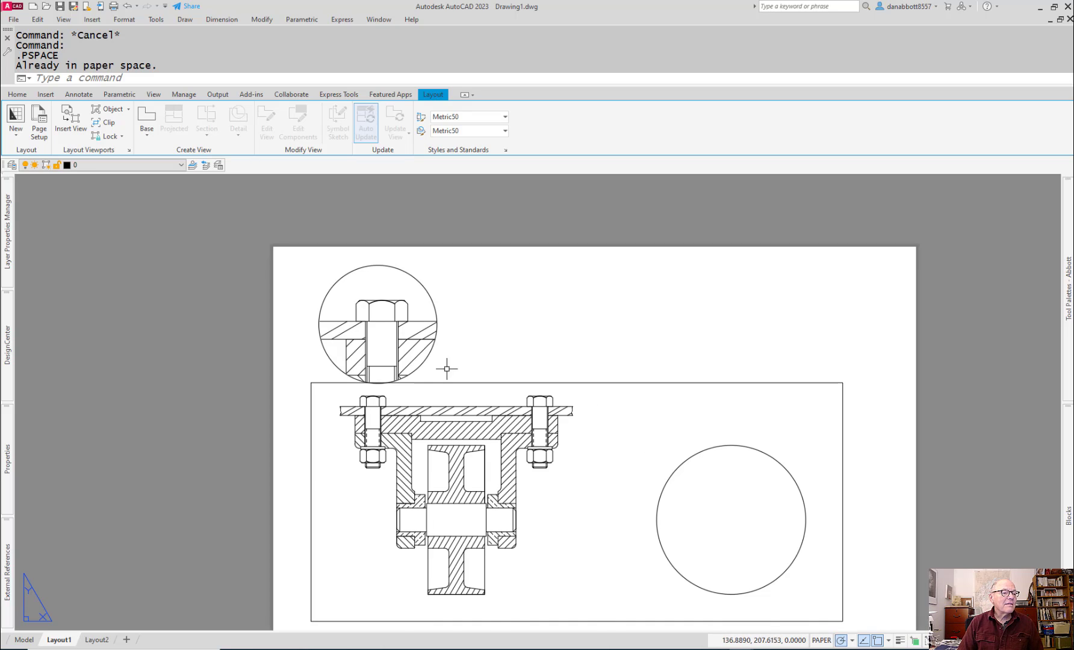
pyautogui.scroll(3, 397, 365)
pyautogui.doubleClick(372, 329)
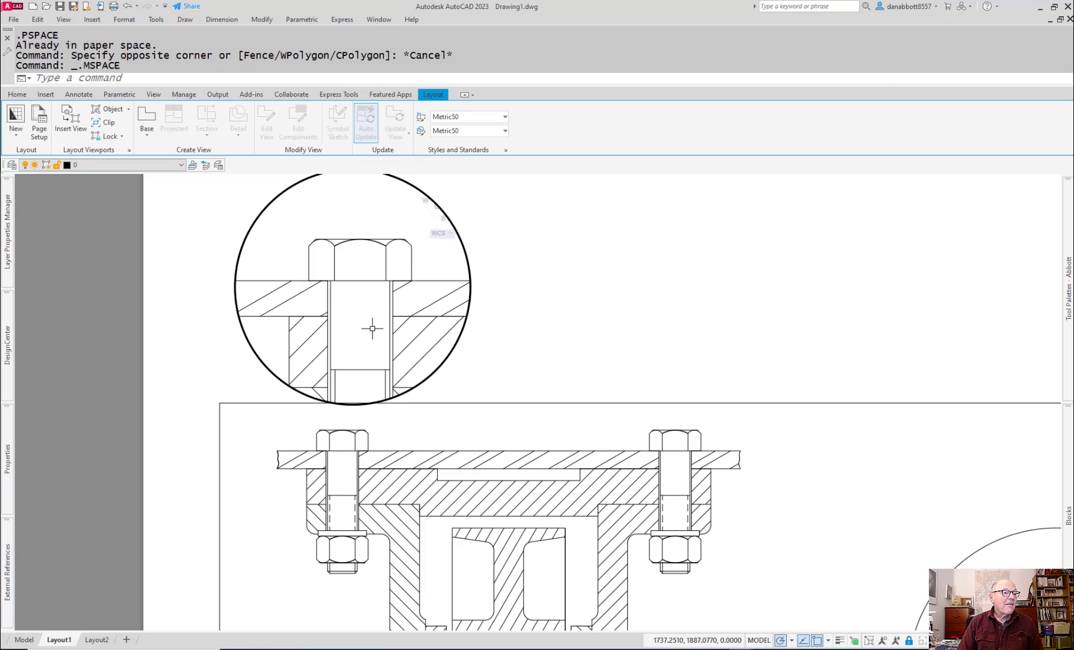
pyautogui.write('RE')
pyautogui.press('Return')
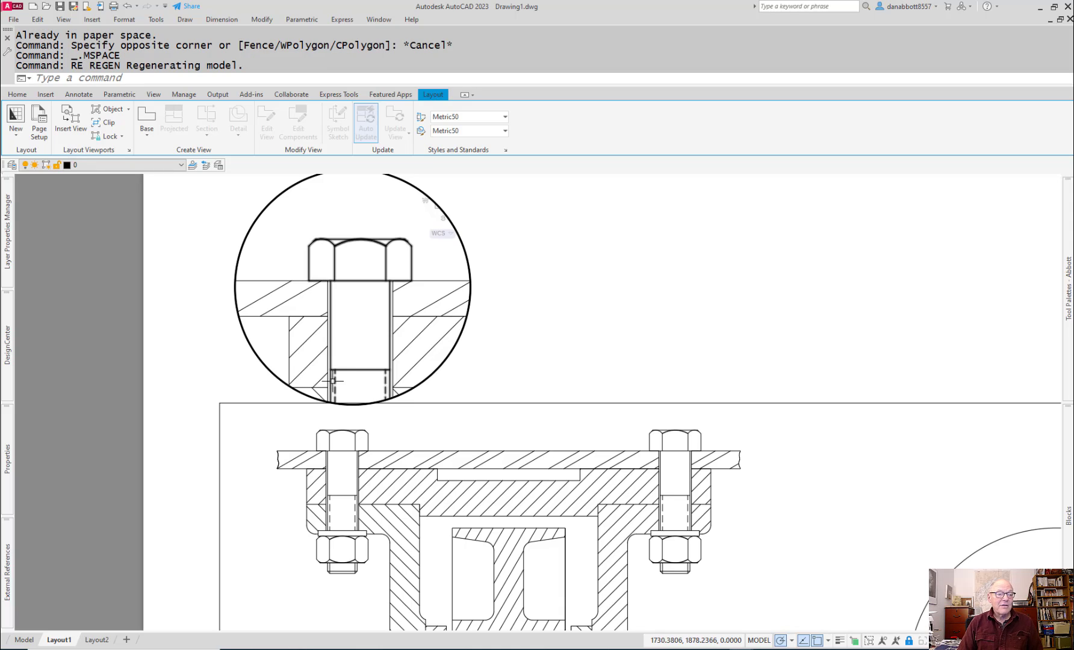
pyautogui.doubleClick(573, 315)
pyautogui.scroll(-4, 574, 315)
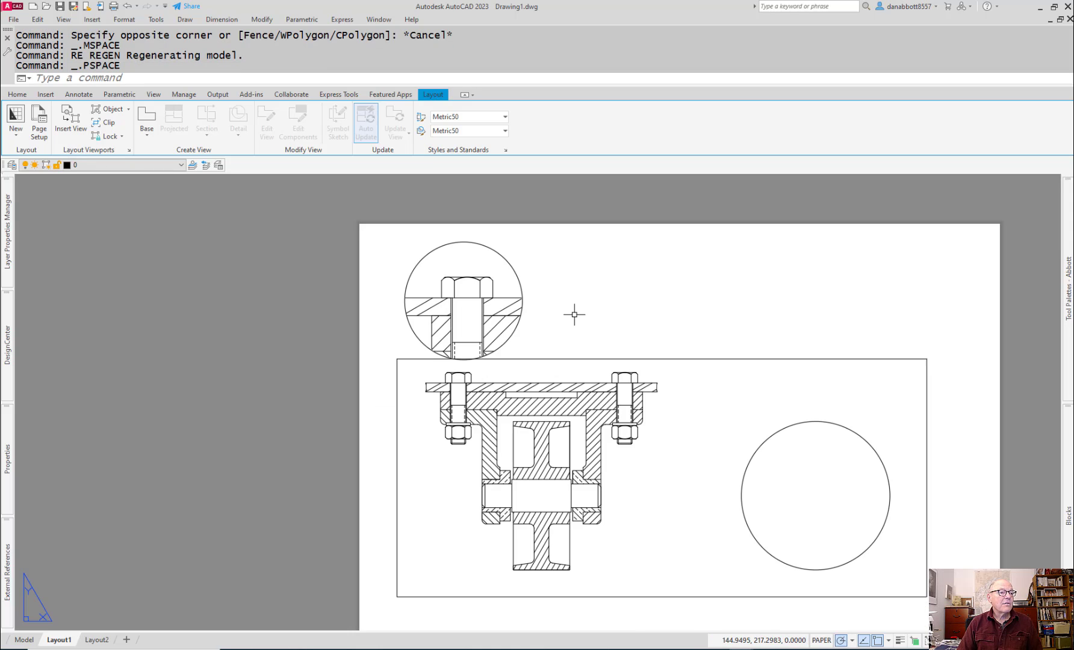
pyautogui.scroll(4, 570, 358)
pyautogui.scroll(-3, 590, 359)
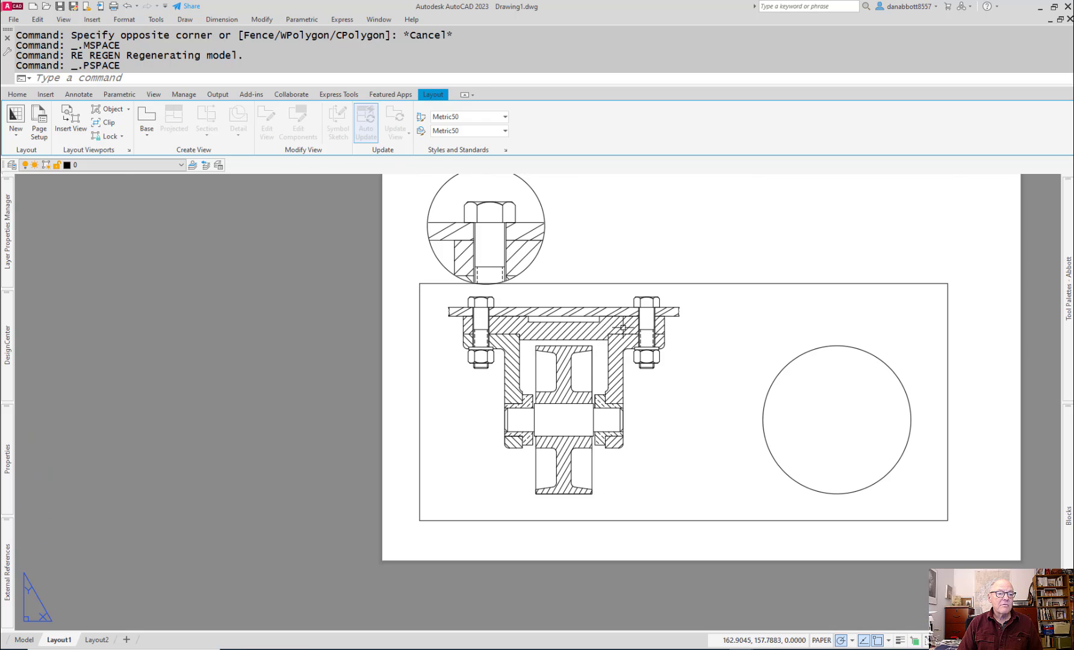
pyautogui.moveTo(623, 328); pyautogui.dragTo(560, 399, button='middle')
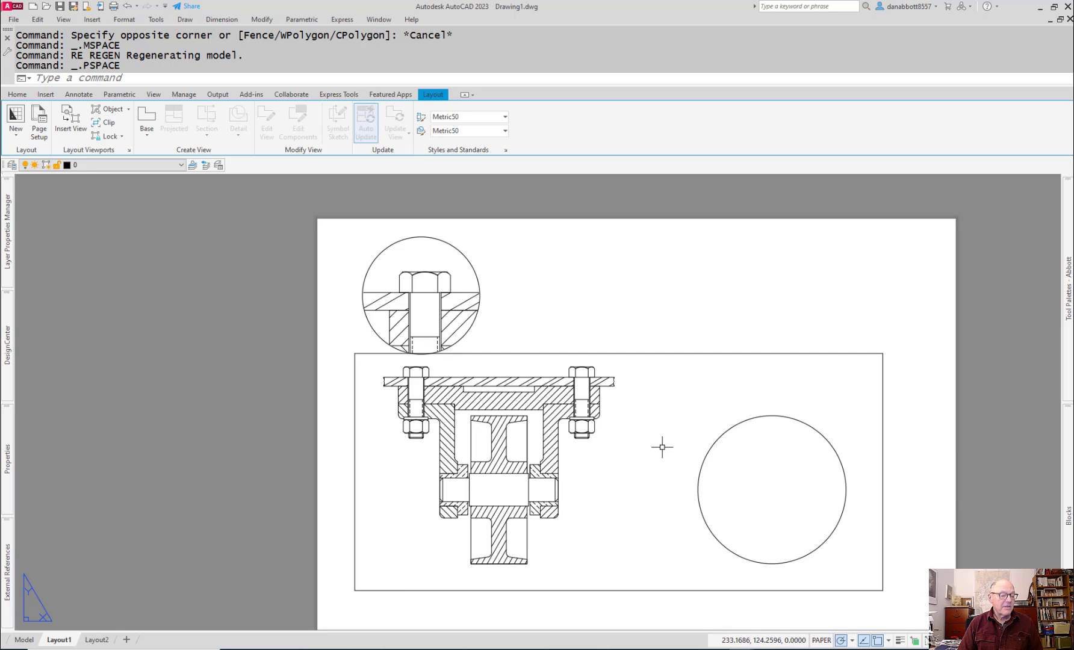
# Step: Switch to the caster assembly PDF in Acrobat, examine the parts list table above the side view, and return to the AutoCAD drawing
pyautogui.hotkey('alt', 'Tab')
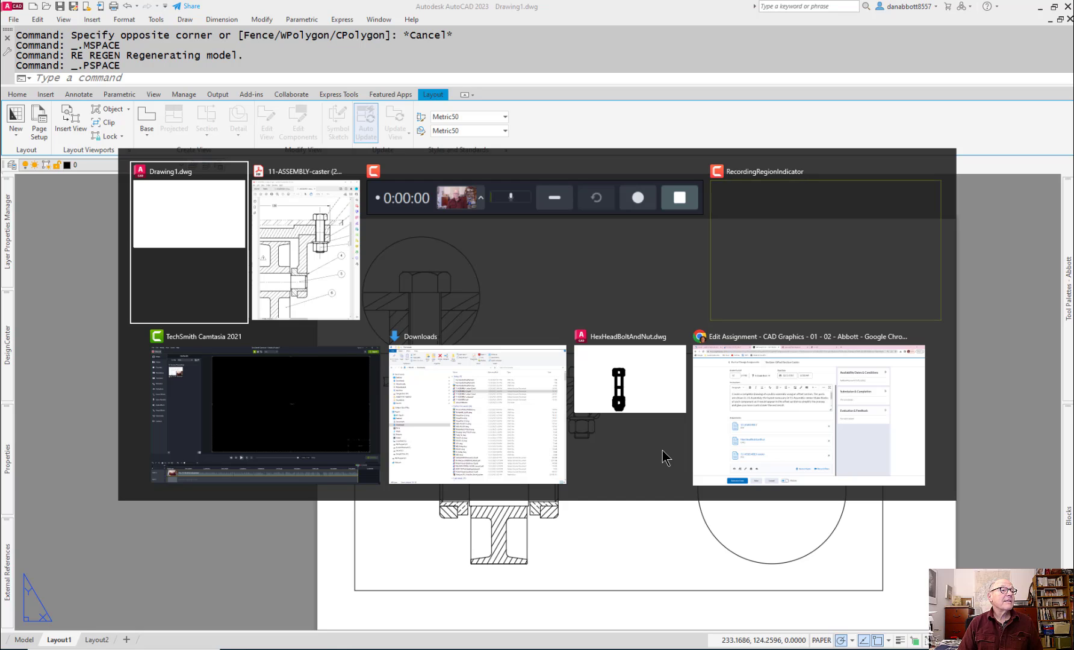
pyautogui.hotkey('alt', 'Tab')
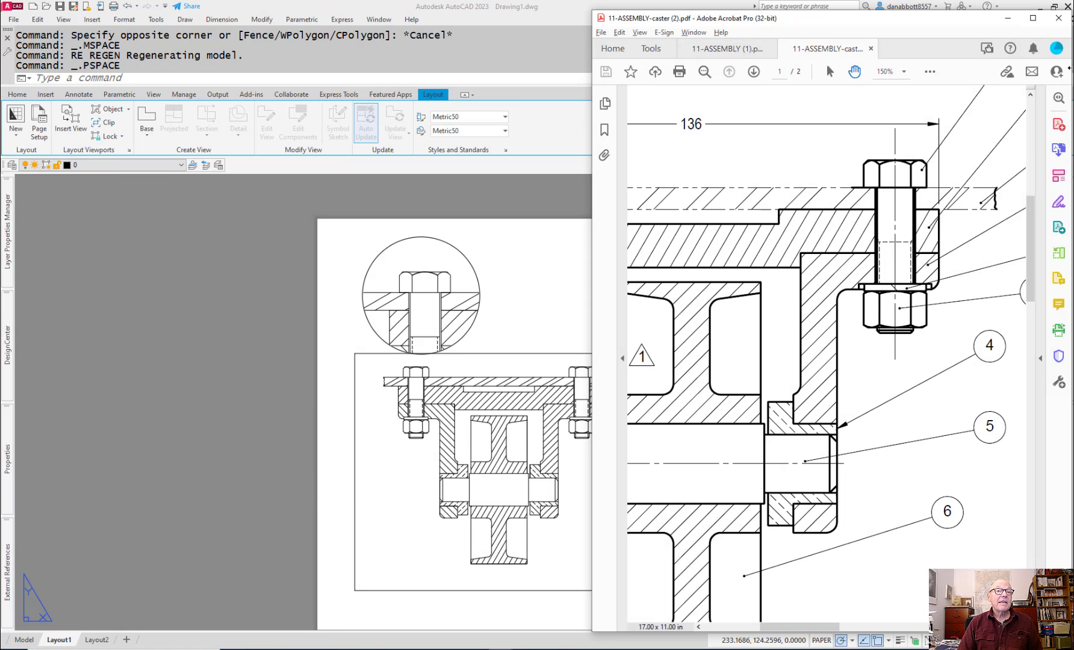
pyautogui.click(1040, 23)
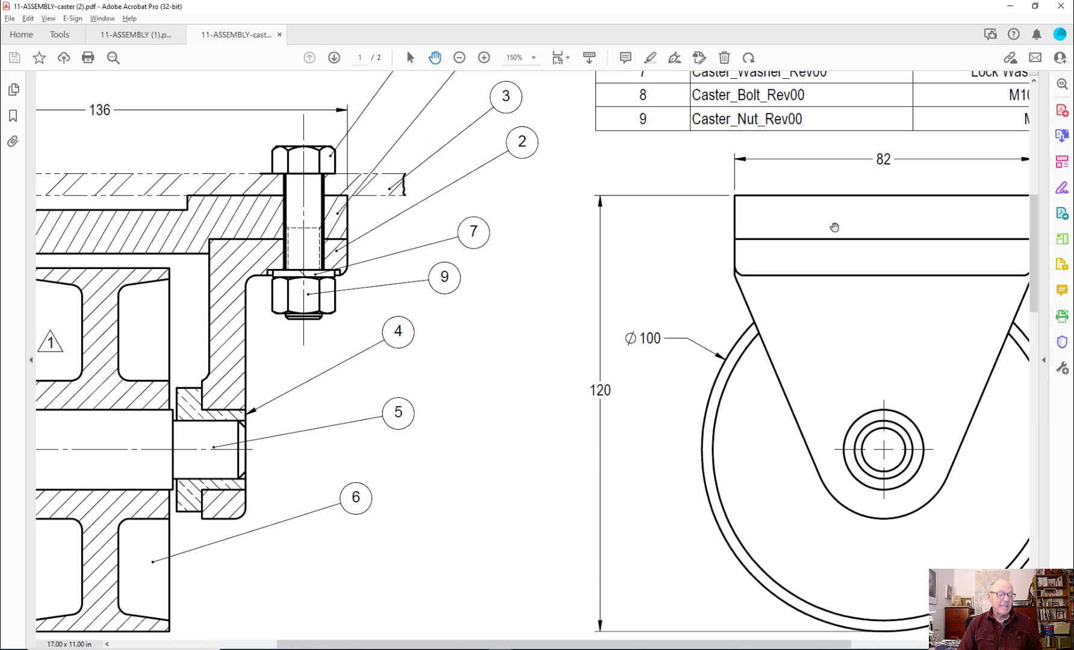
pyautogui.scroll(-1, 835, 226)
pyautogui.hscroll(5, 835, 227)
pyautogui.scroll(2, 835, 227)
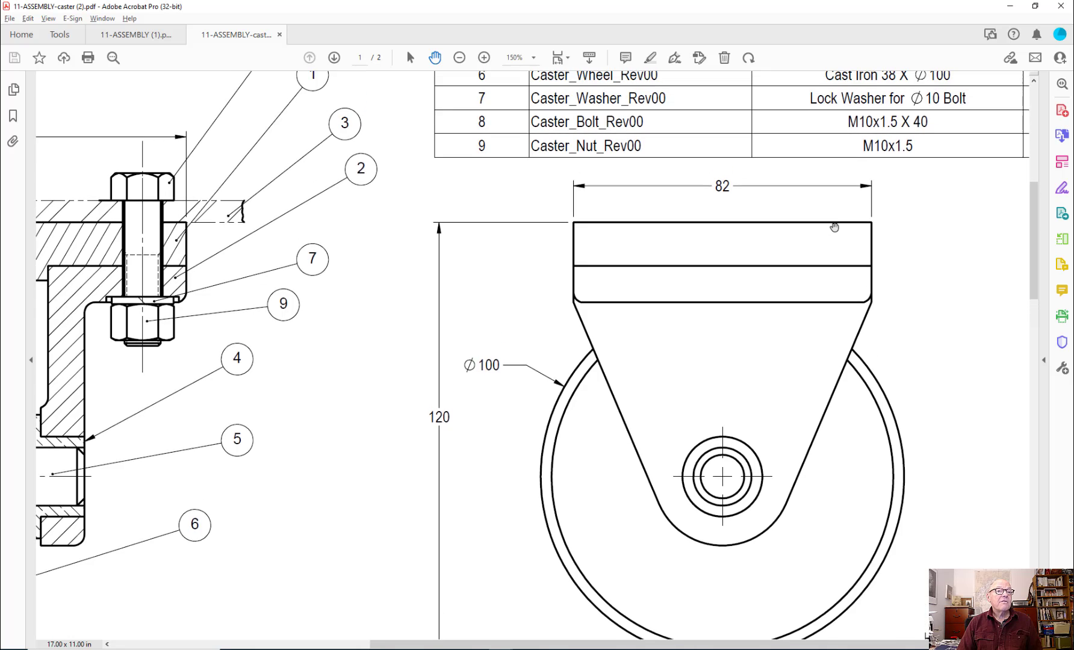
pyautogui.scroll(6, 835, 227)
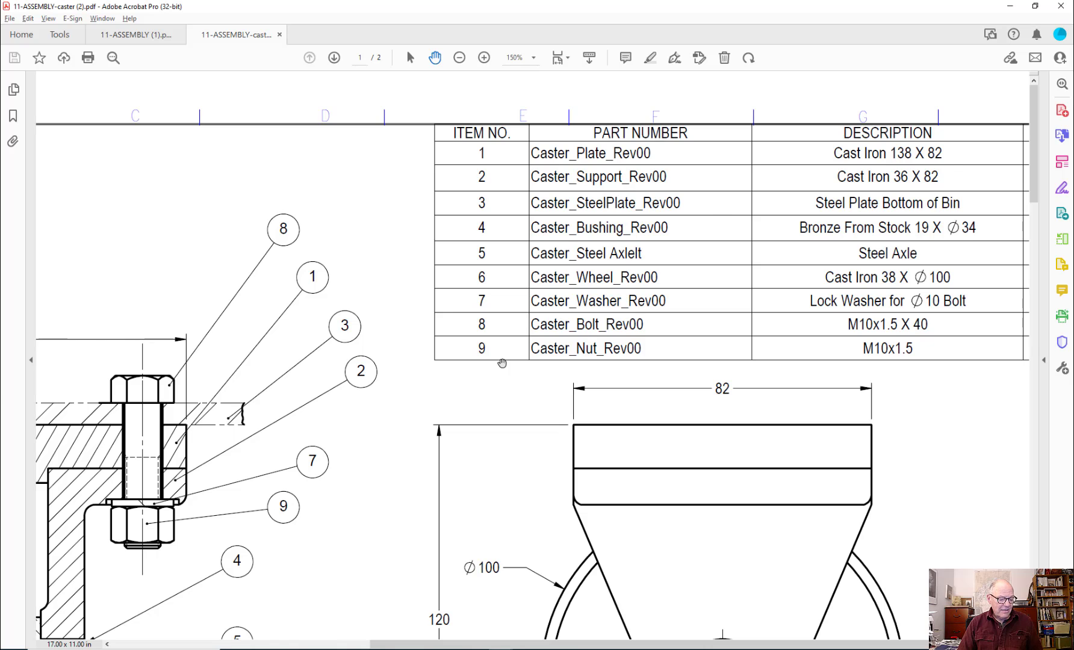
pyautogui.hotkey('alt', 'Tab')
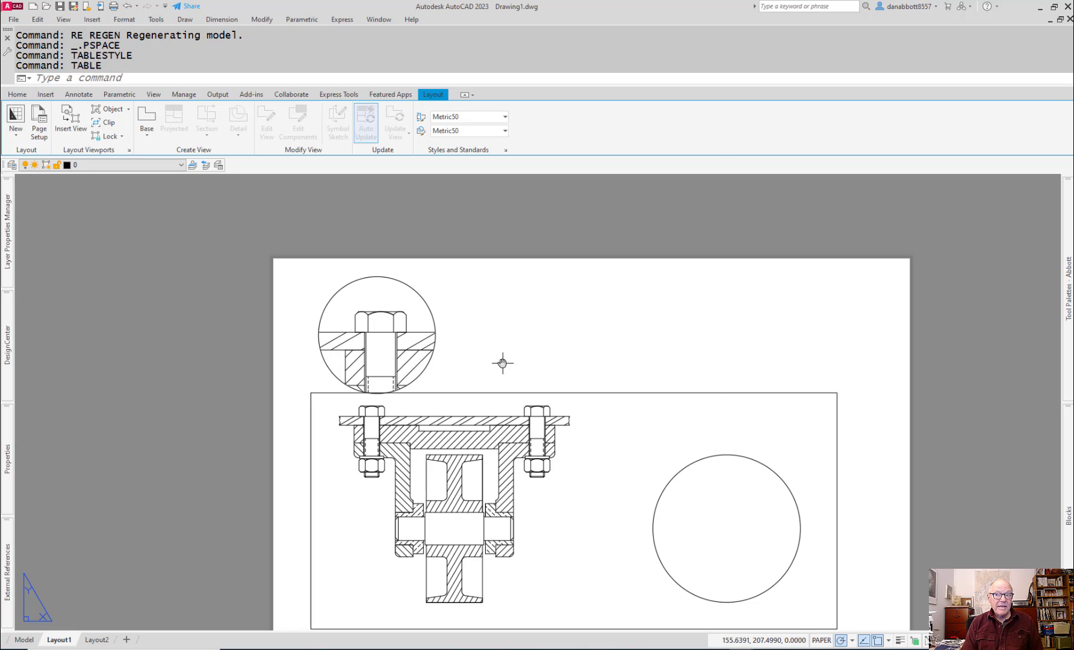
pyautogui.write('TABLE')
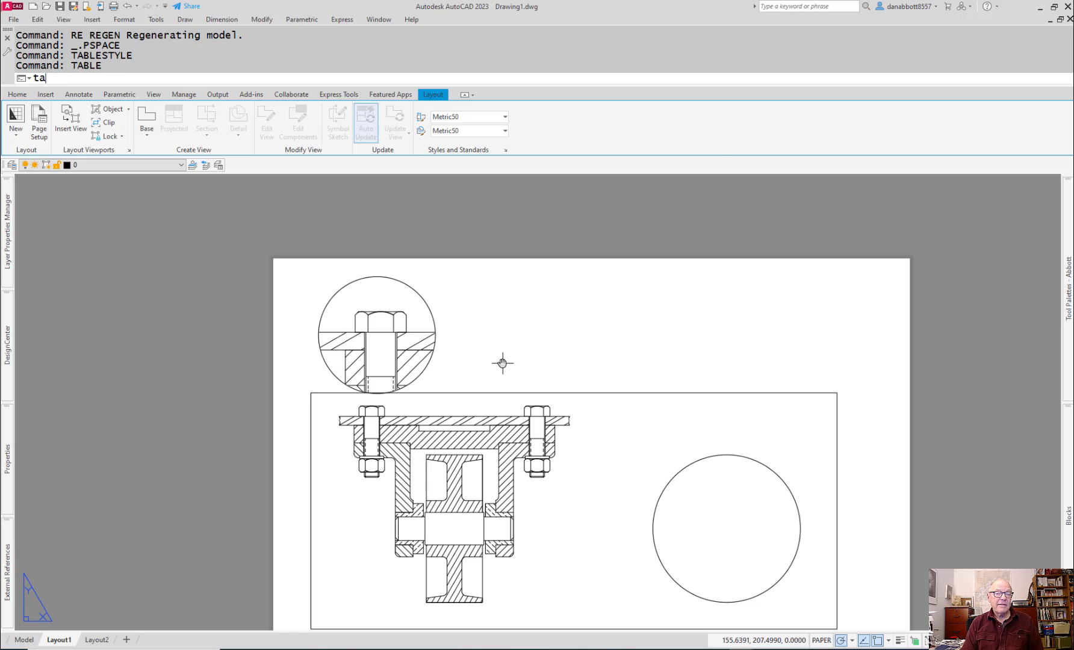
pyautogui.write('STYLE')
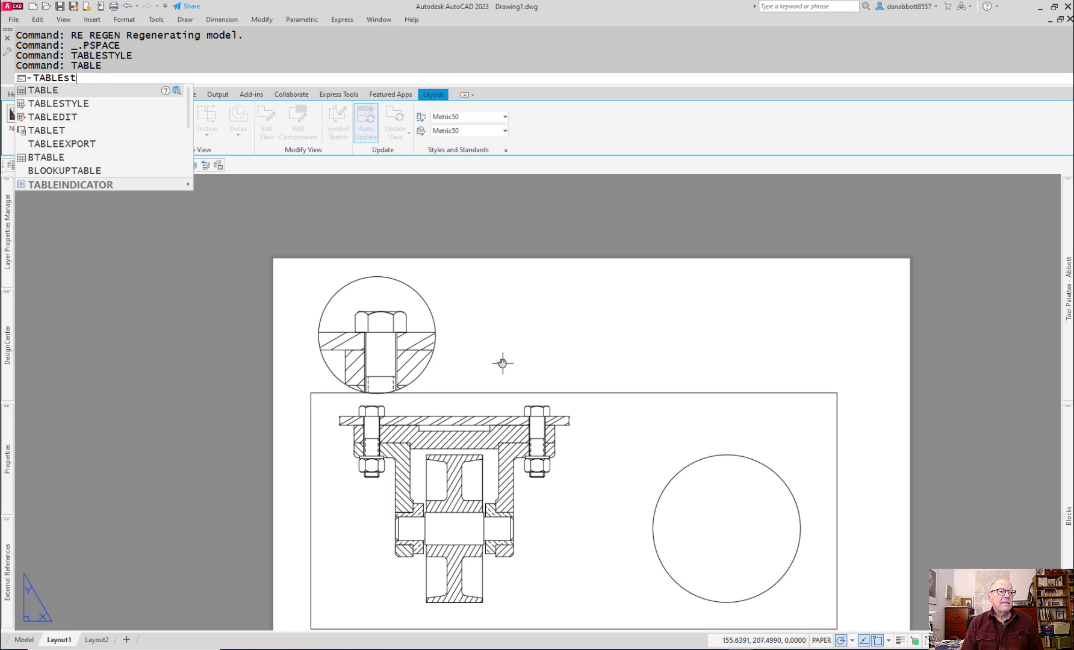
pyautogui.press('Return')
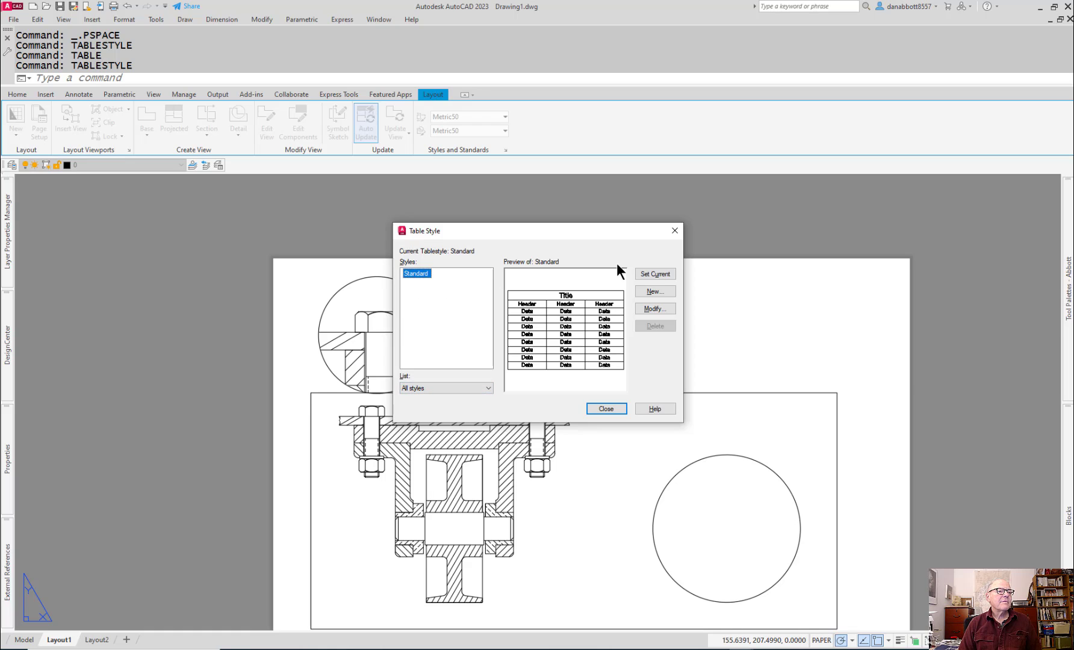
pyautogui.click(655, 290)
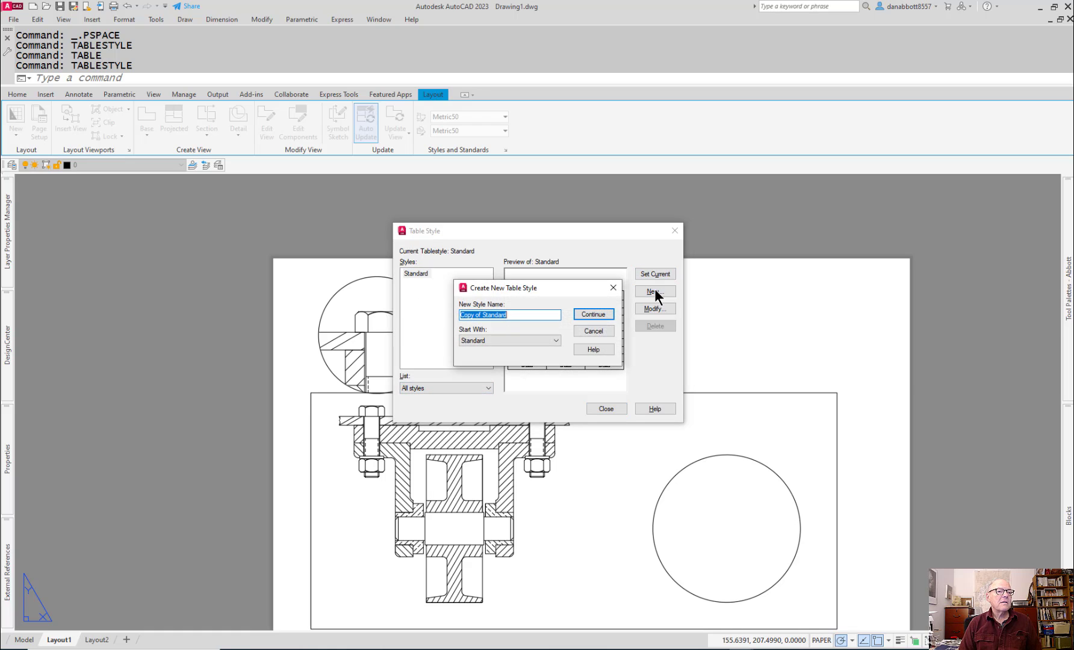
pyautogui.write('BOM')
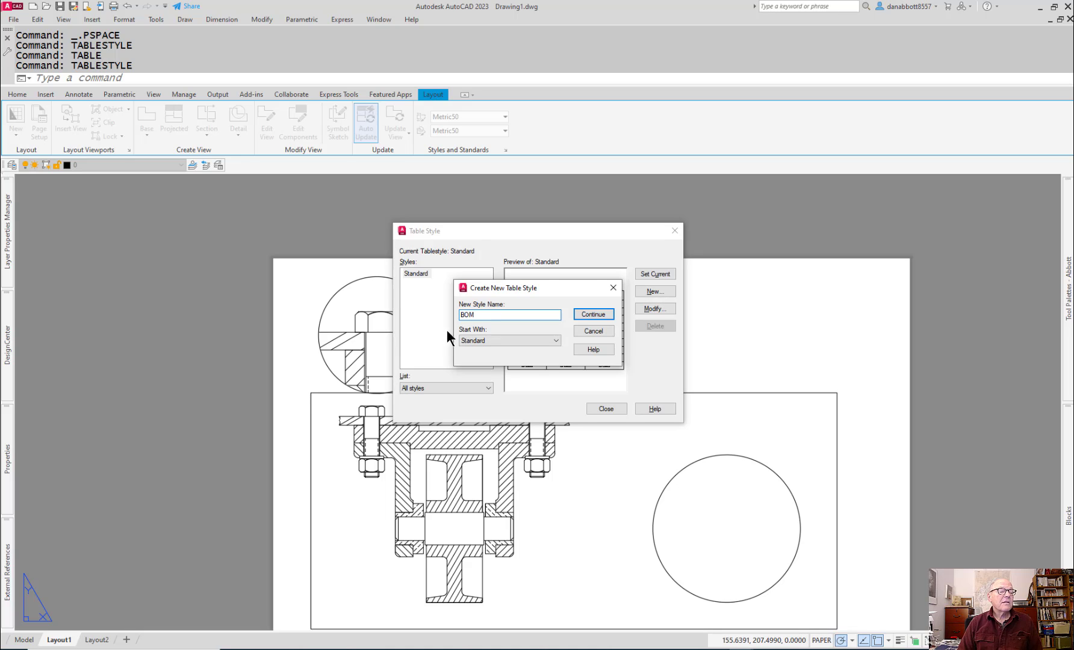
pyautogui.click(602, 315)
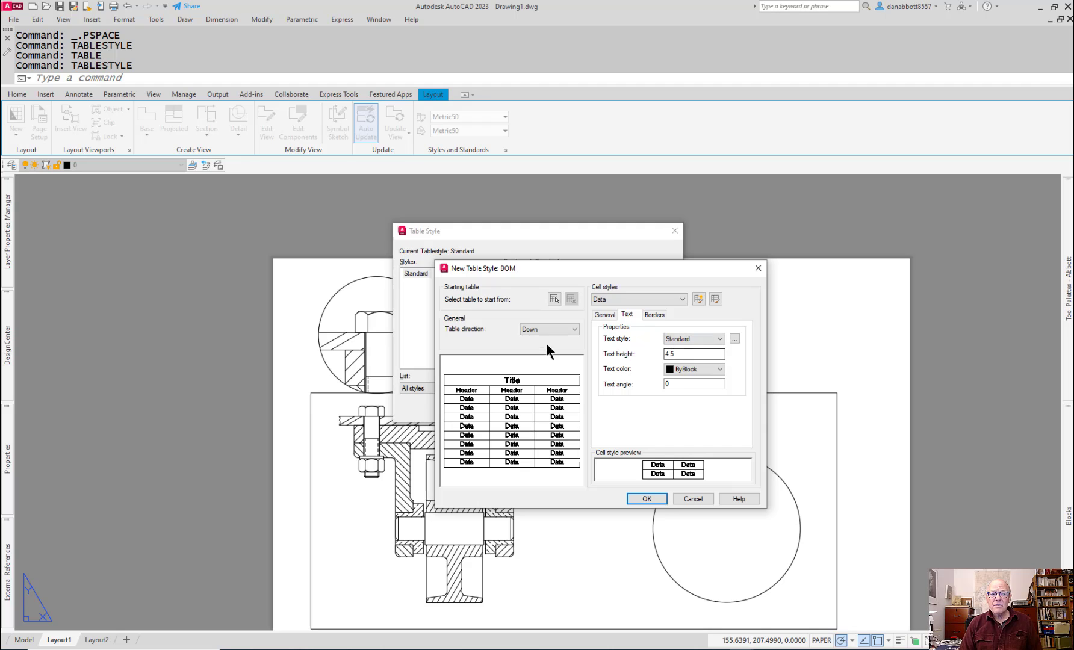
pyautogui.moveTo(585, 269); pyautogui.dragTo(639, 267)
pyautogui.hotkey('alt', 'Tab')
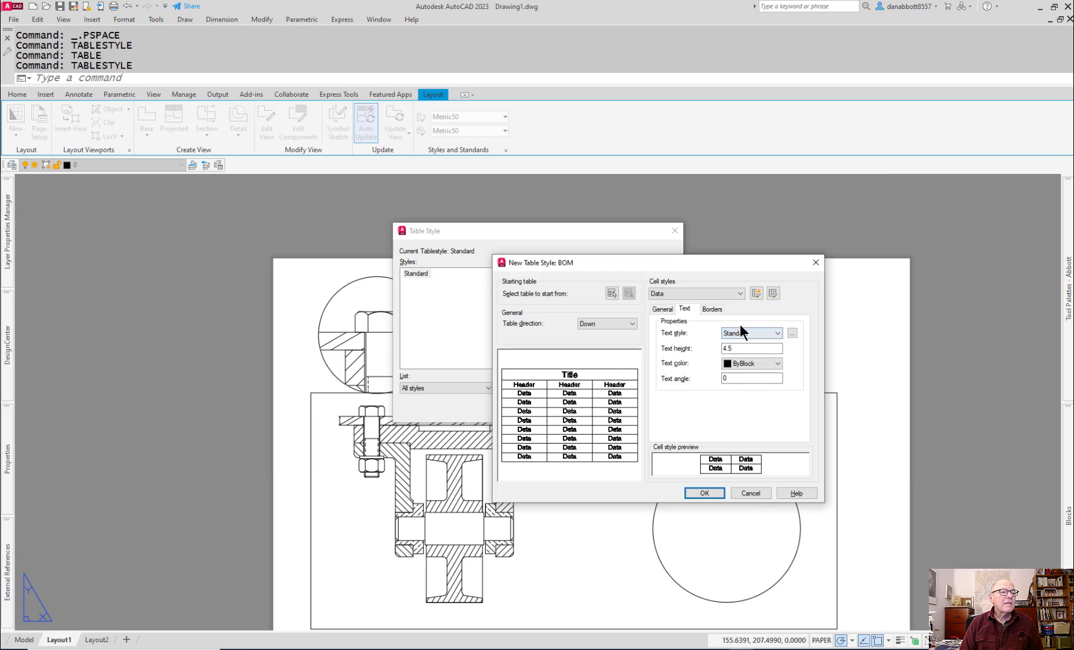
pyautogui.hotkey('alt', 'Tab')
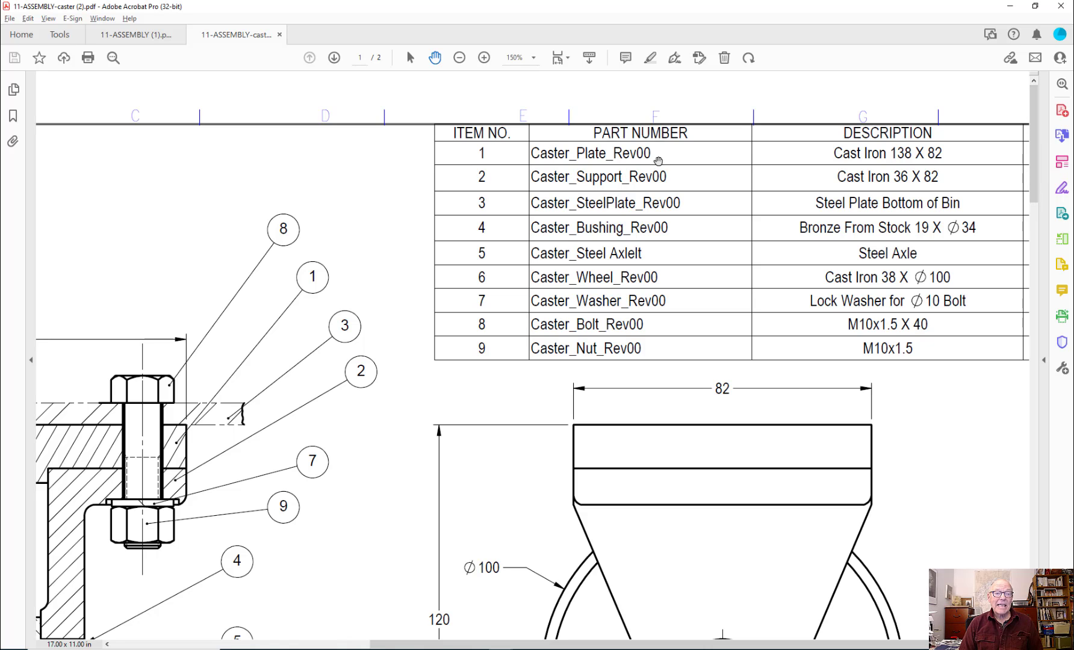
pyautogui.hotkey('alt', 'Tab')
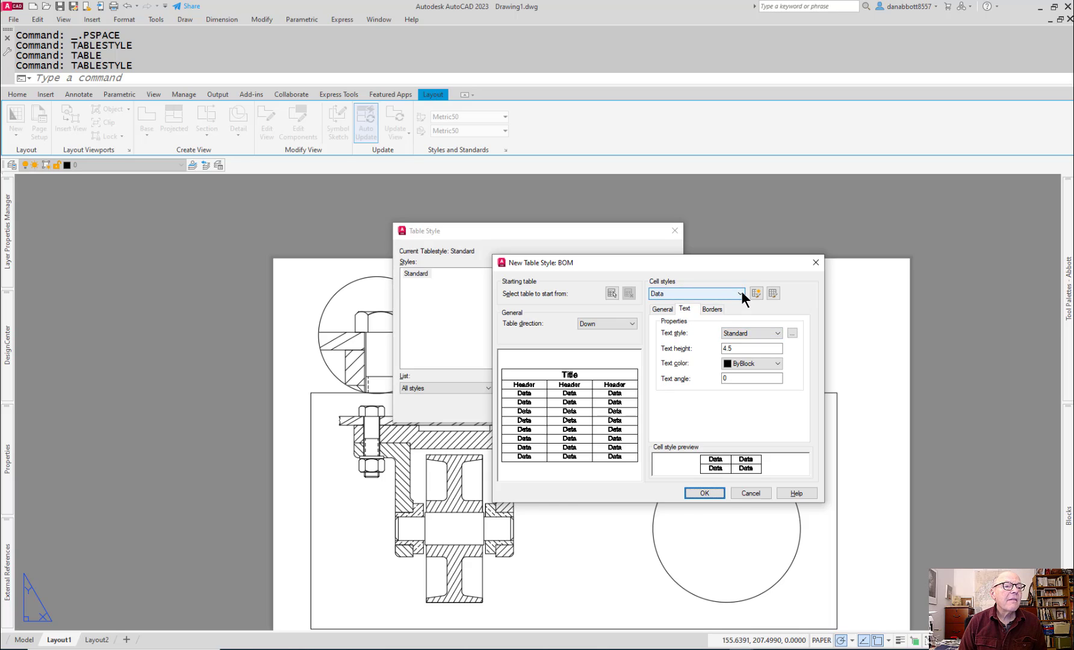
pyautogui.press('Escape')
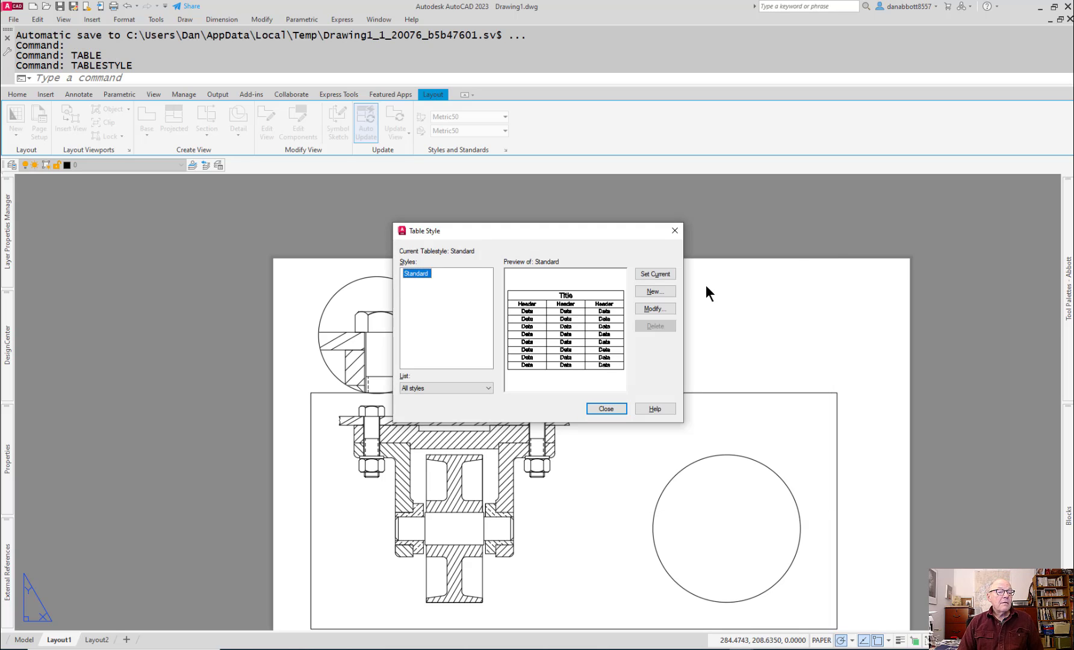
# Step: Create a new table style named BOM based on the Standard style
pyautogui.click(656, 293)
pyautogui.write('T')
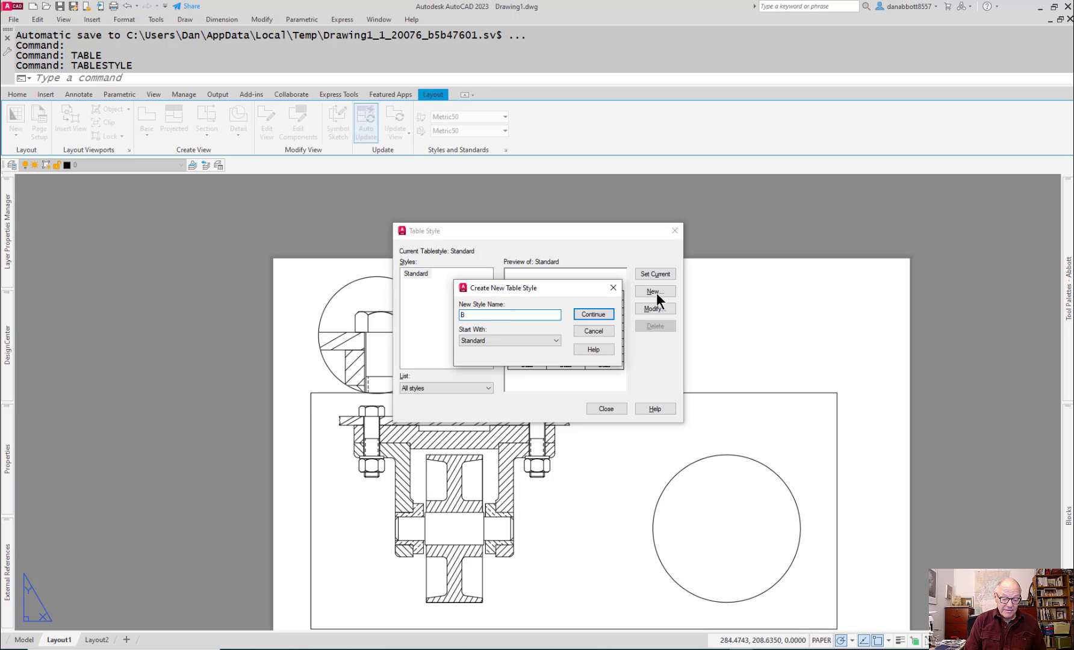
pyautogui.write('OM')
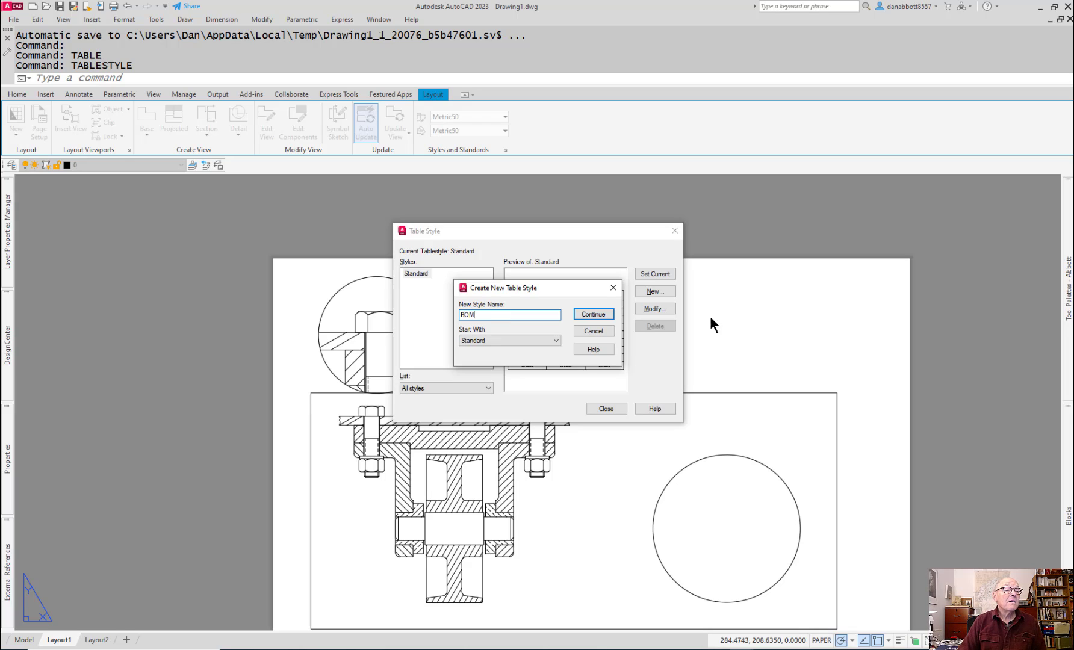
pyautogui.click(590, 314)
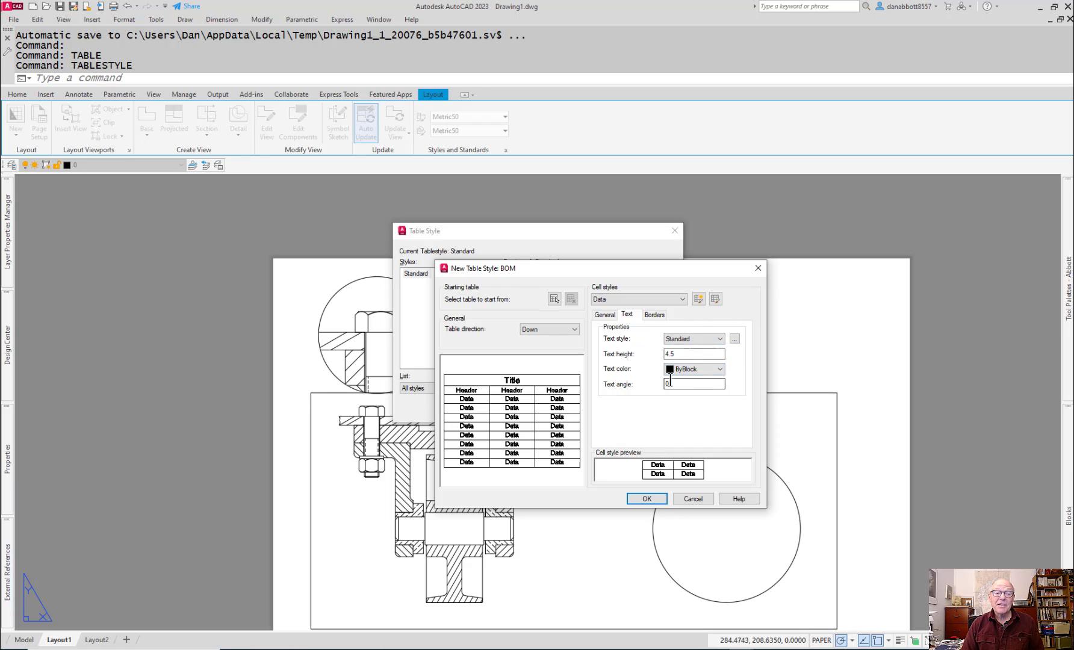
# Step: Create a new text style named Romans from the text style setting of the BOM table style's Data cells
pyautogui.click(721, 339)
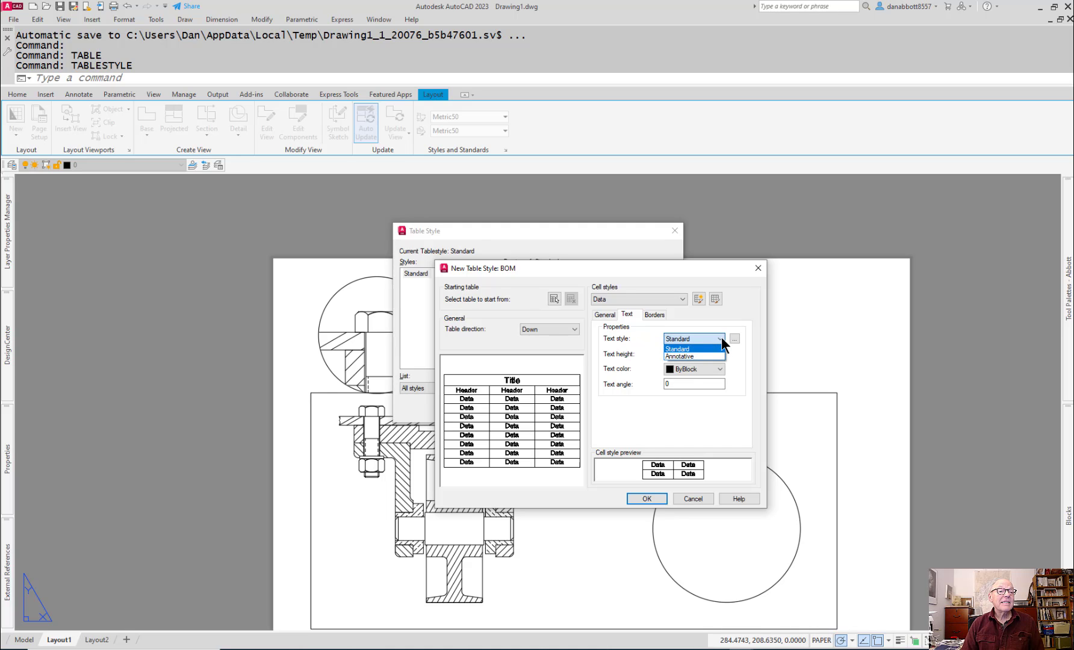
pyautogui.click(722, 337)
pyautogui.click(734, 338)
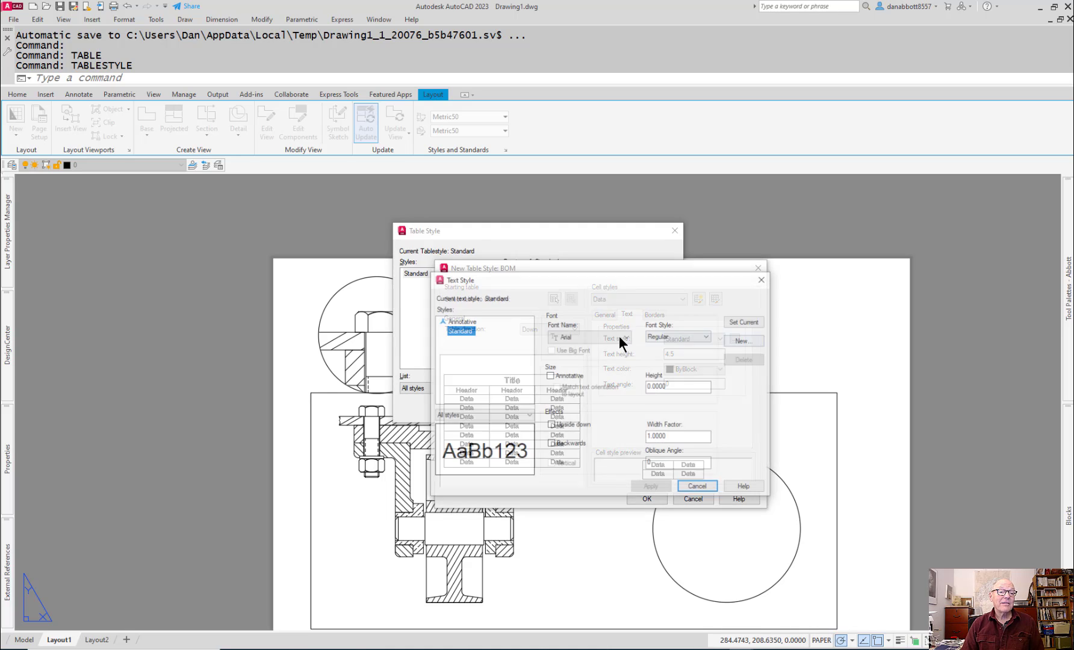
pyautogui.click(745, 341)
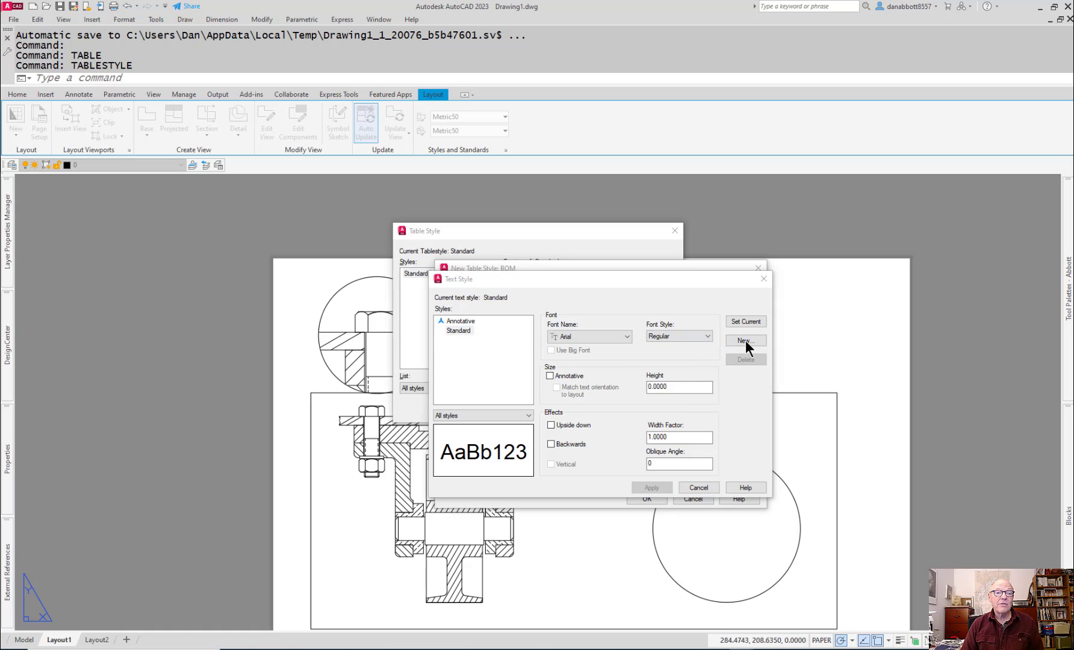
pyautogui.write('Arial')
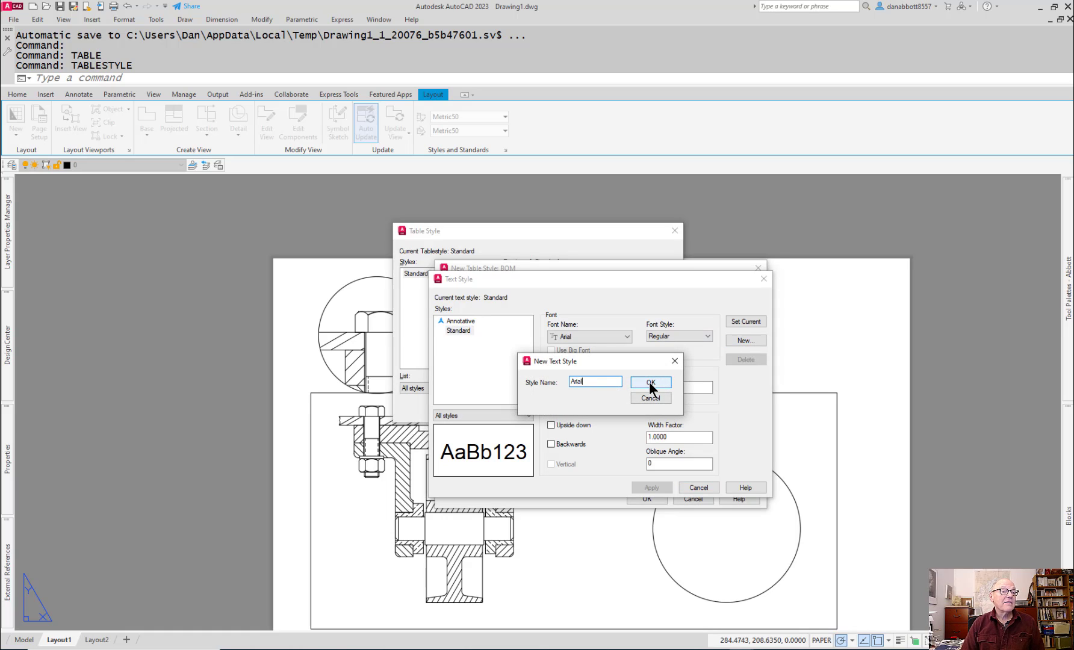
pyautogui.moveTo(593, 383); pyautogui.dragTo(476, 390)
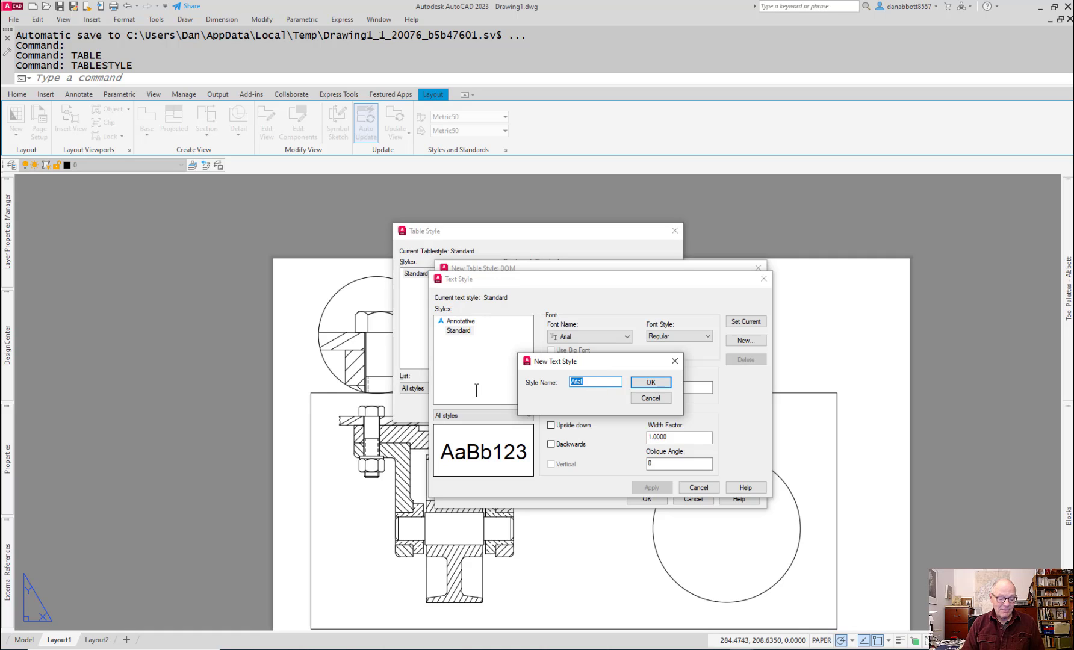
pyautogui.write('Romans')
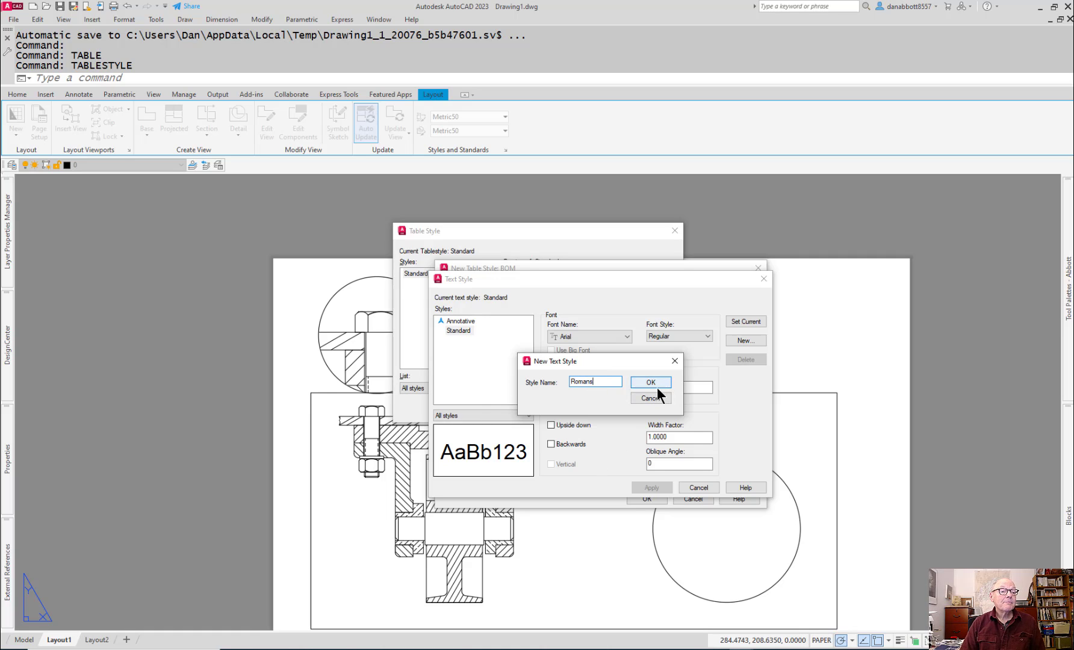
pyautogui.click(652, 382)
# Step: Assign the romans.shx font to the Romans text style, make it current with its changes saved, and return to the table style
pyautogui.click(624, 337)
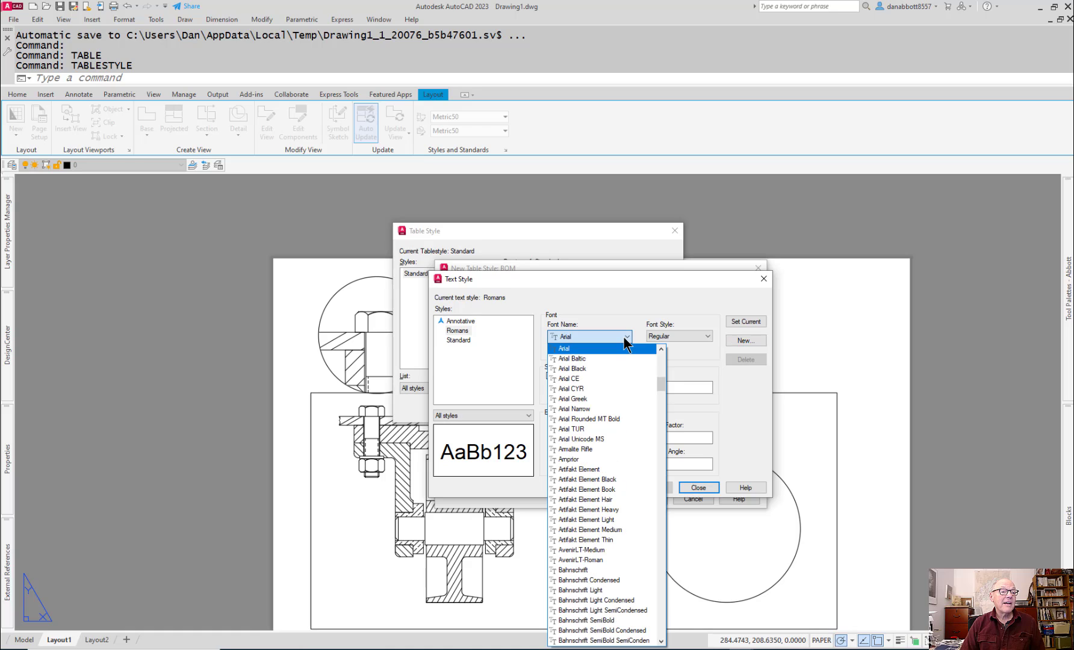
pyautogui.write('romanc.shx')
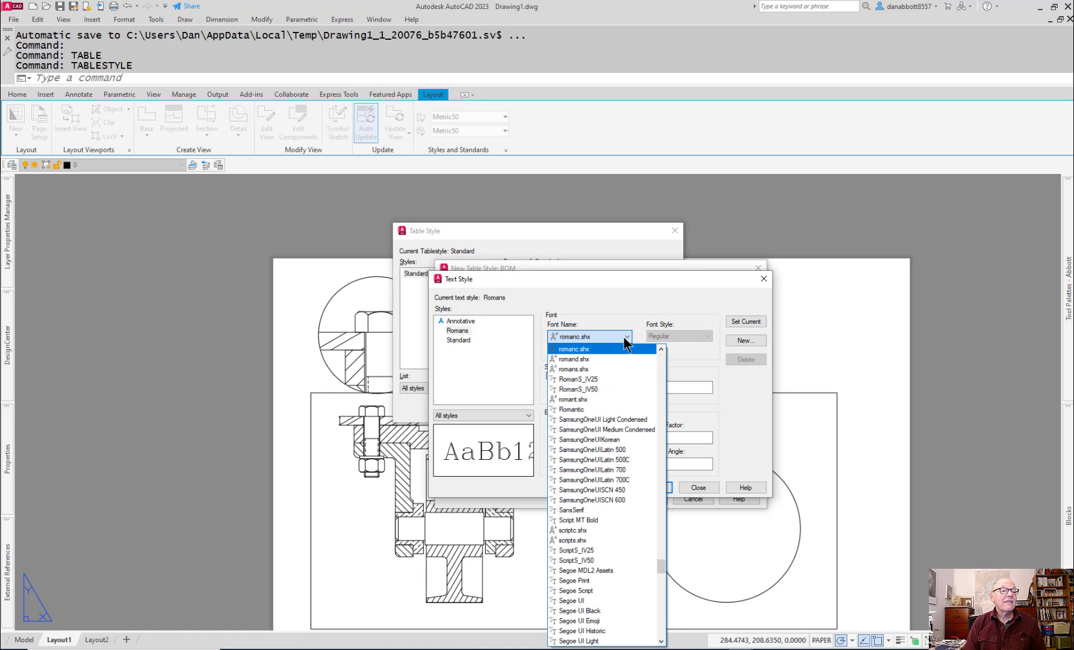
pyautogui.click(581, 370)
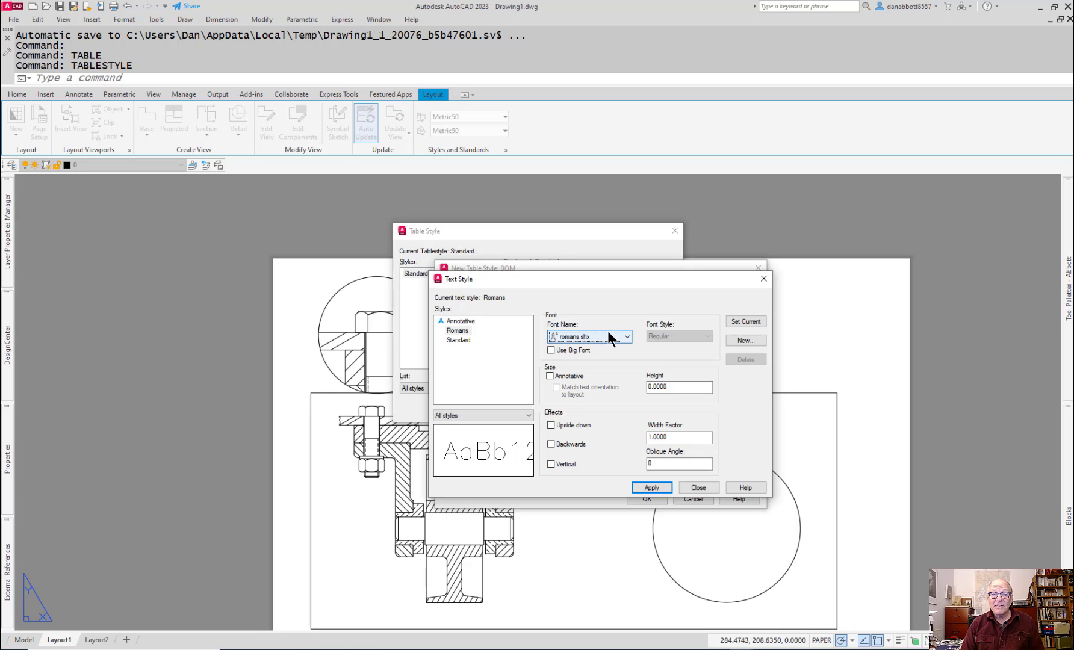
pyautogui.click(746, 322)
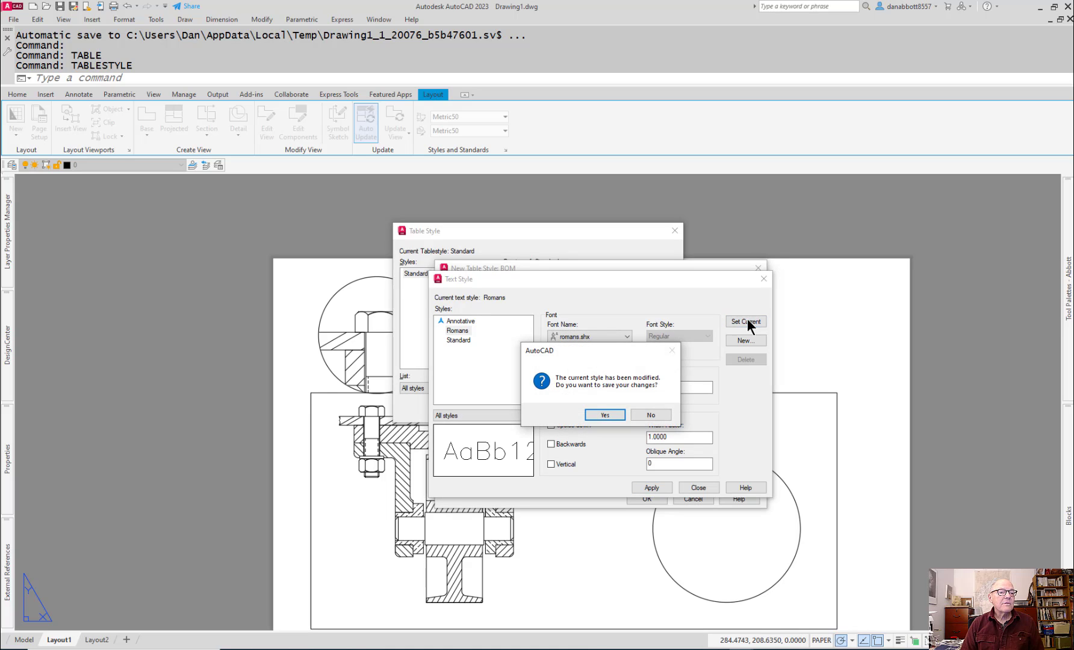
pyautogui.click(603, 412)
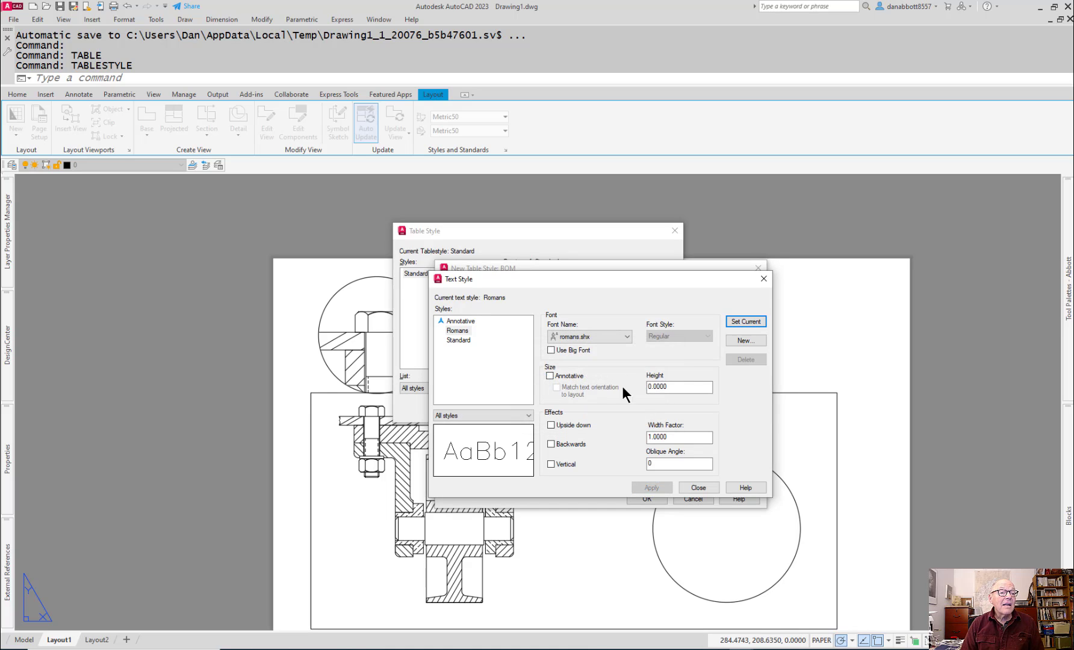
pyautogui.click(699, 487)
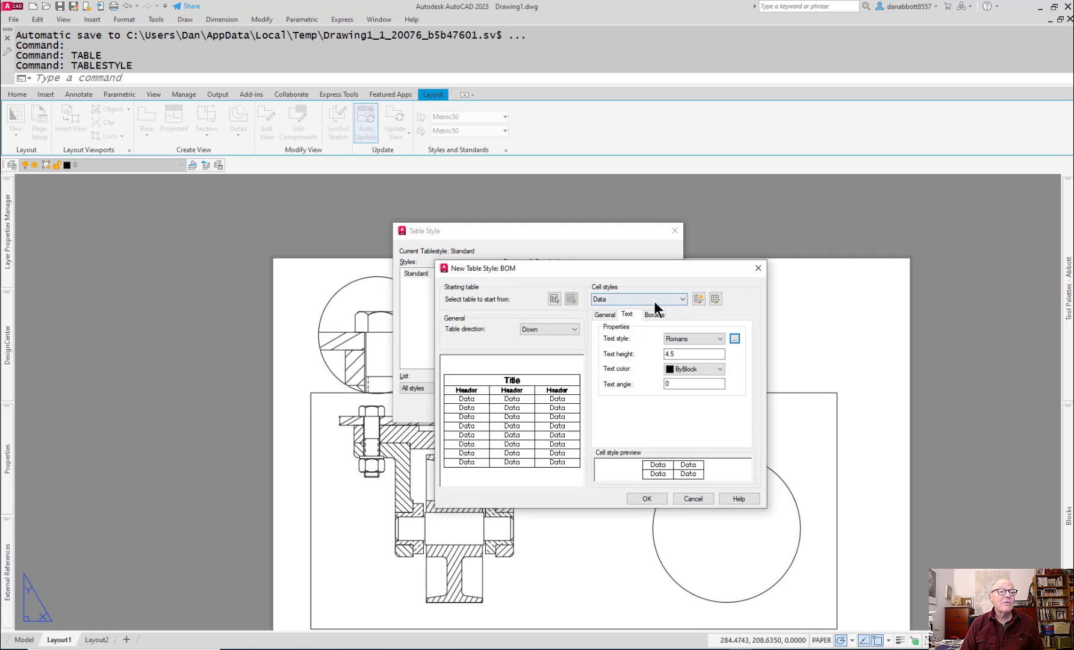
# Step: Set the text height of the BOM style's Data cells to 3
pyautogui.click(695, 354)
pyautogui.moveTo(694, 354); pyautogui.dragTo(627, 359)
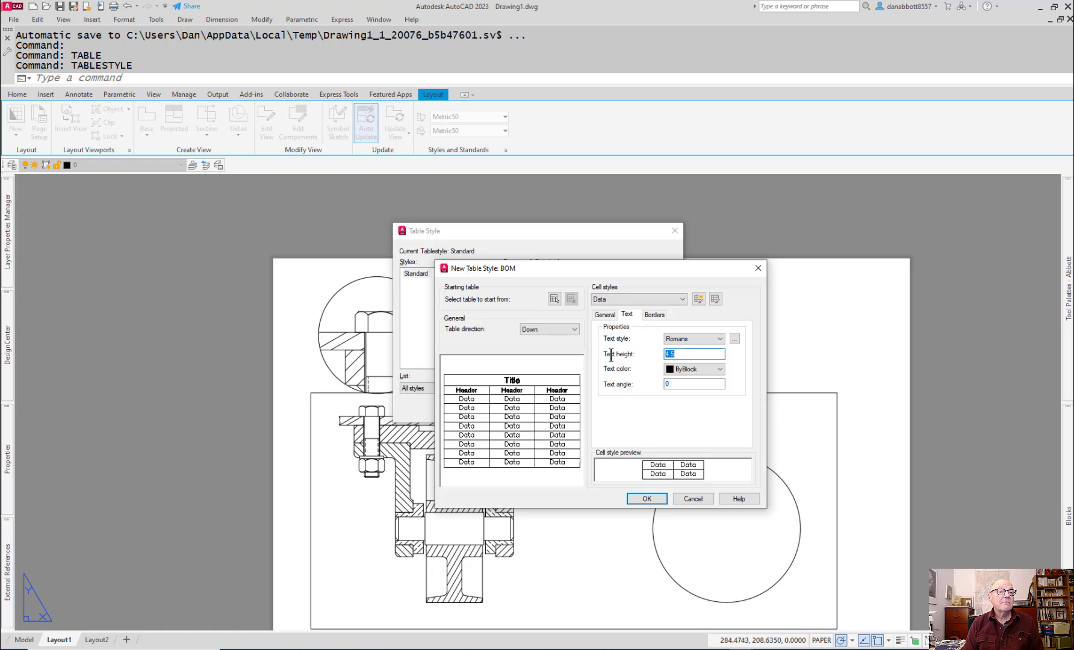
pyautogui.write('3')
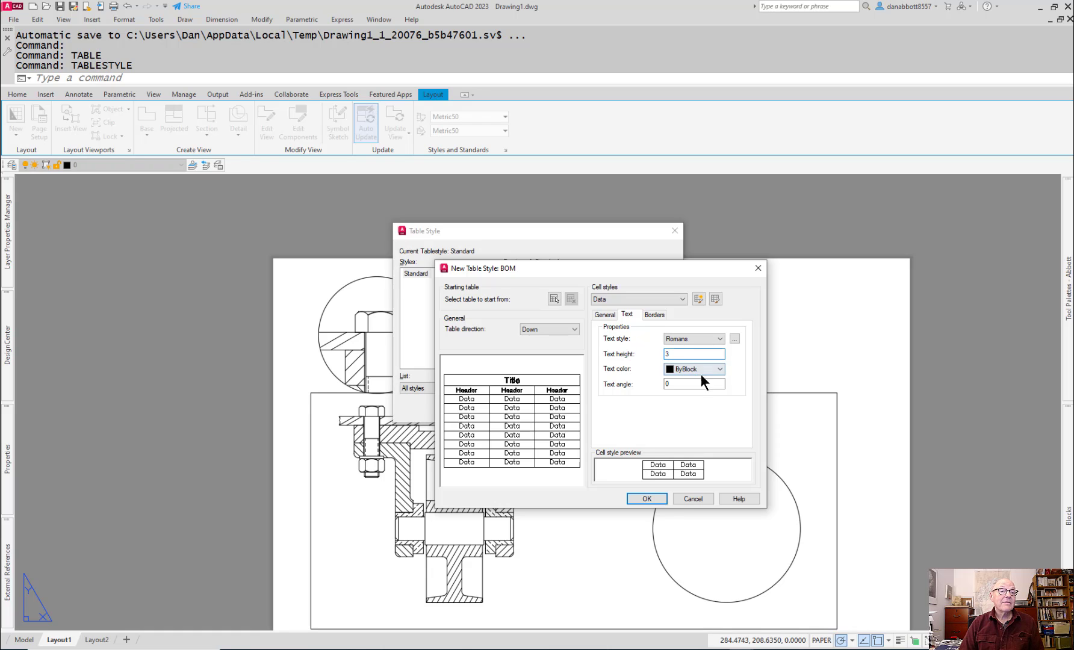
# Step: Set the text height of the BOM table style's Header cells to 3
pyautogui.click(681, 299)
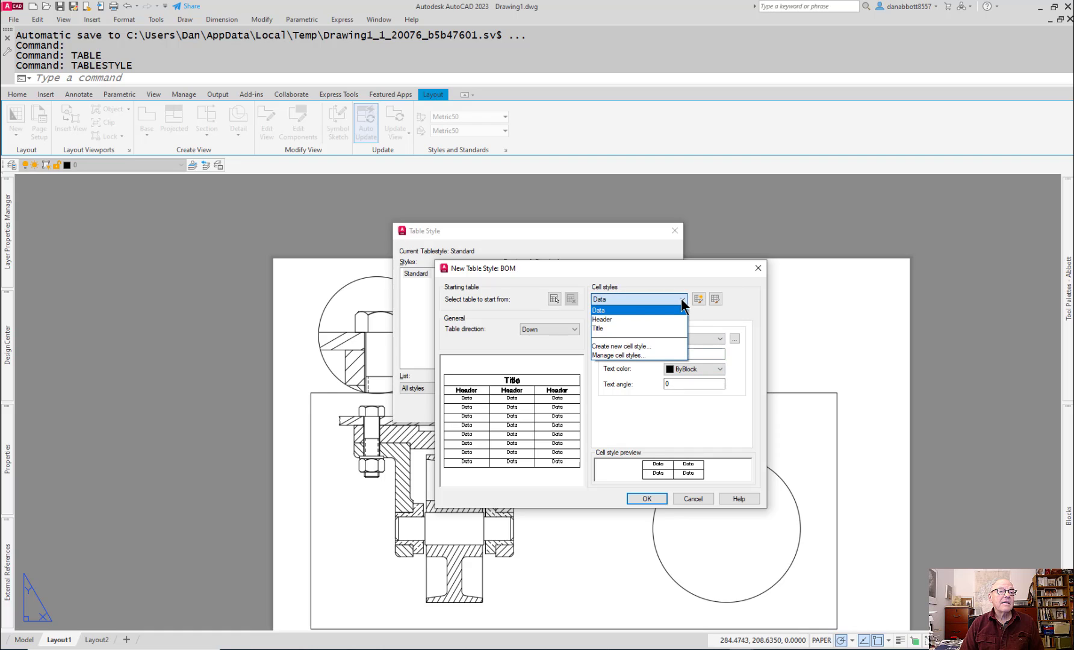
pyautogui.click(620, 319)
pyautogui.click(665, 354)
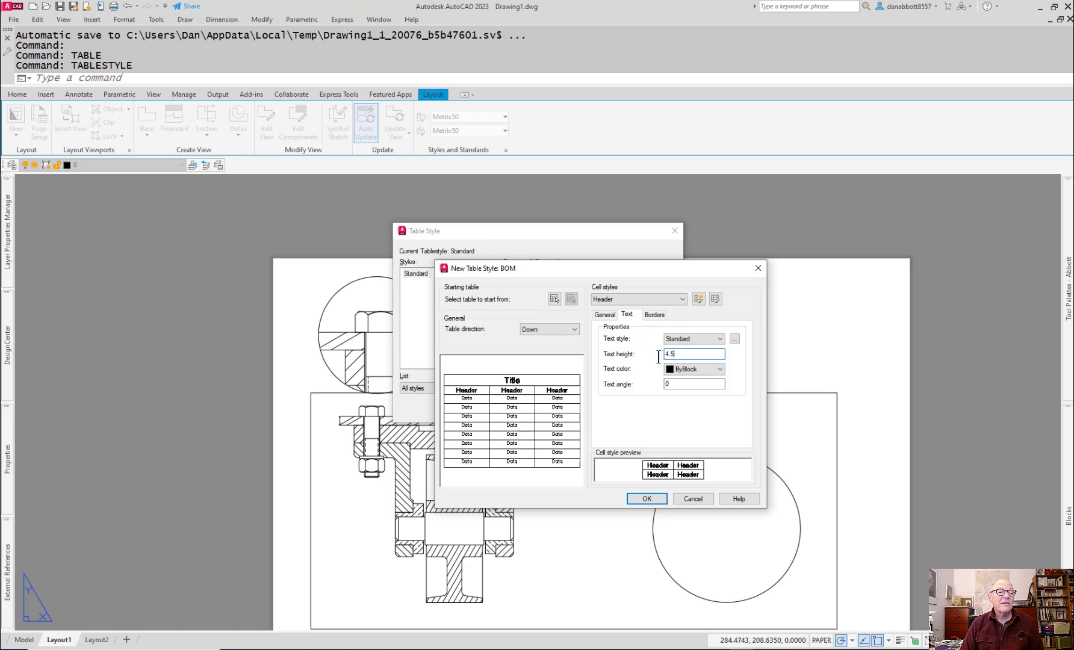
pyautogui.doubleClick(667, 354)
pyautogui.write('3')
# Step: Assign the Romans text style to the Title cells of the BOM table style
pyautogui.click(682, 298)
pyautogui.click(624, 328)
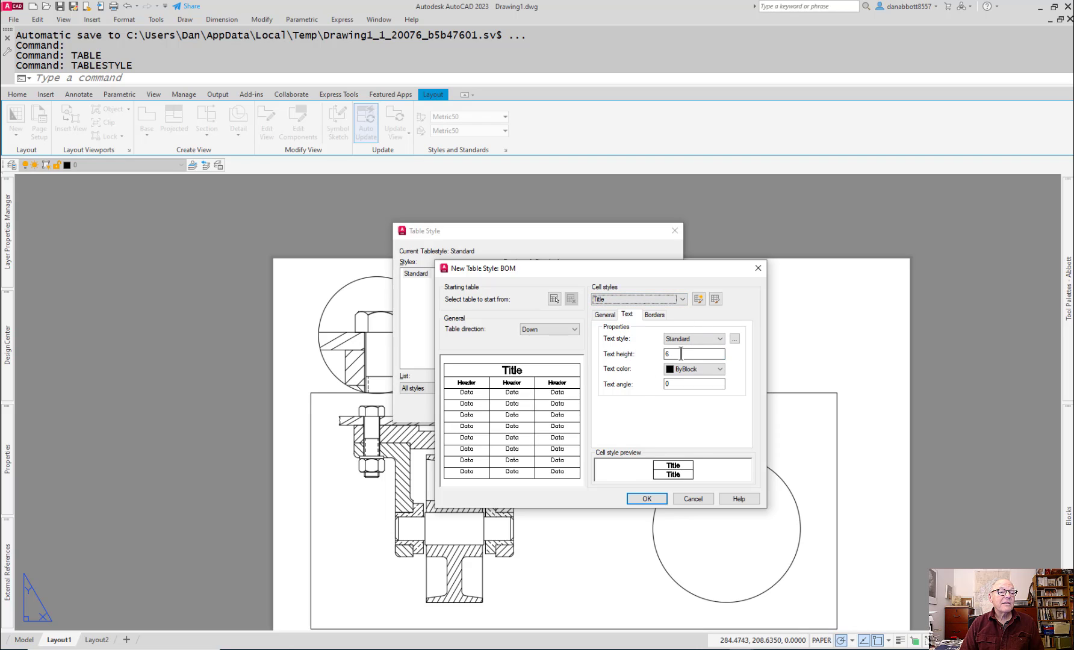
pyautogui.click(717, 340)
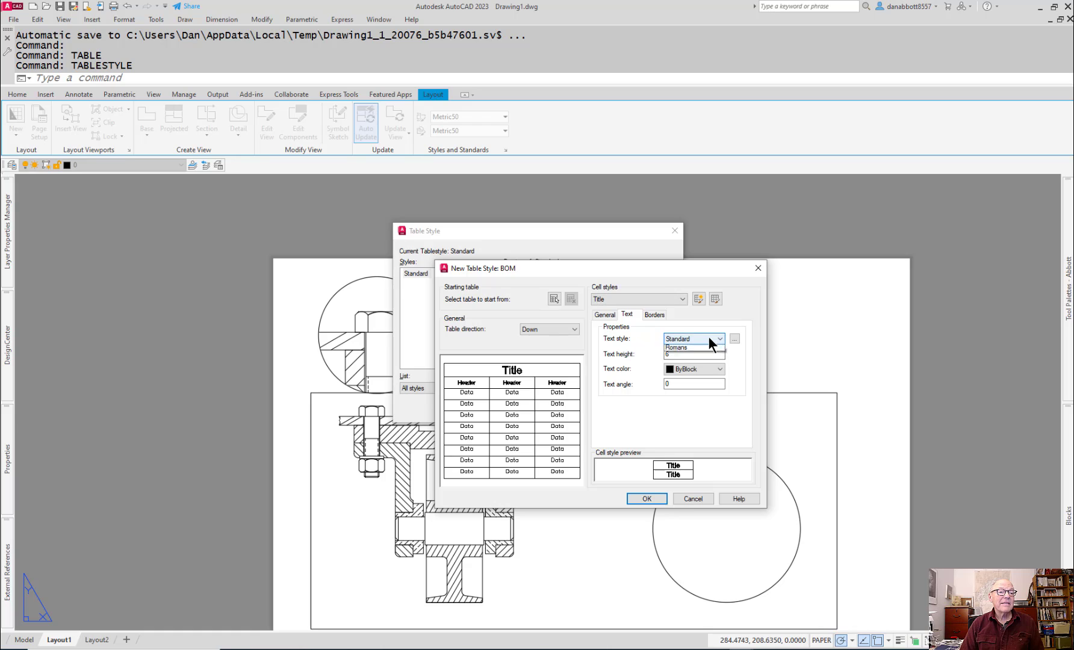
pyautogui.click(684, 364)
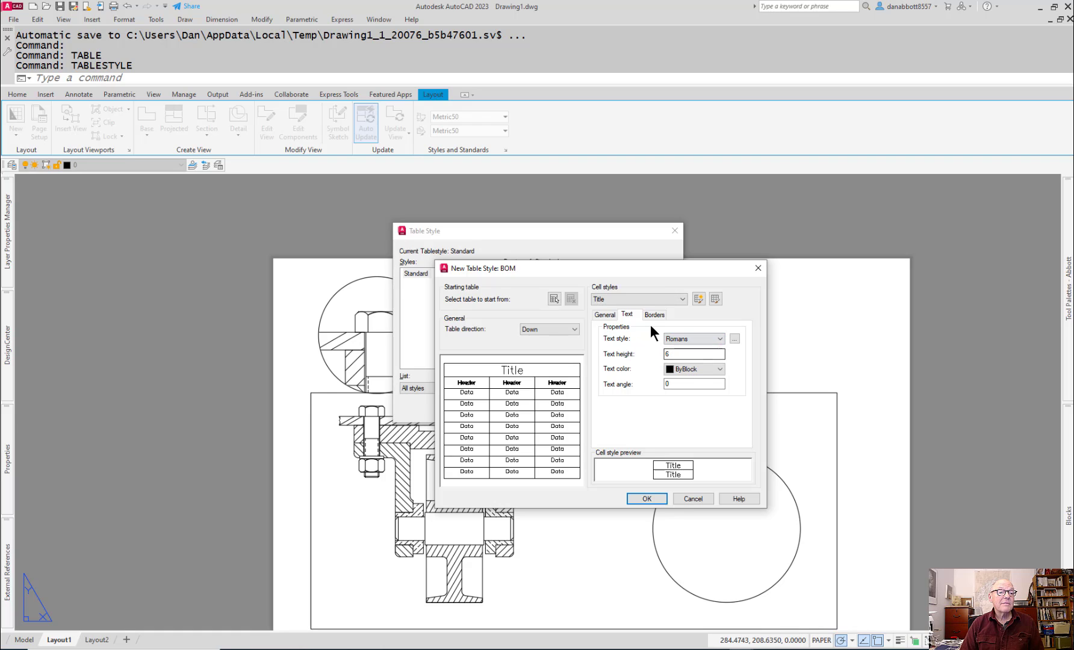
# Step: Assign the Romans text style to the BOM style's Header cells, then save the table style and finish managing styles
pyautogui.click(651, 300)
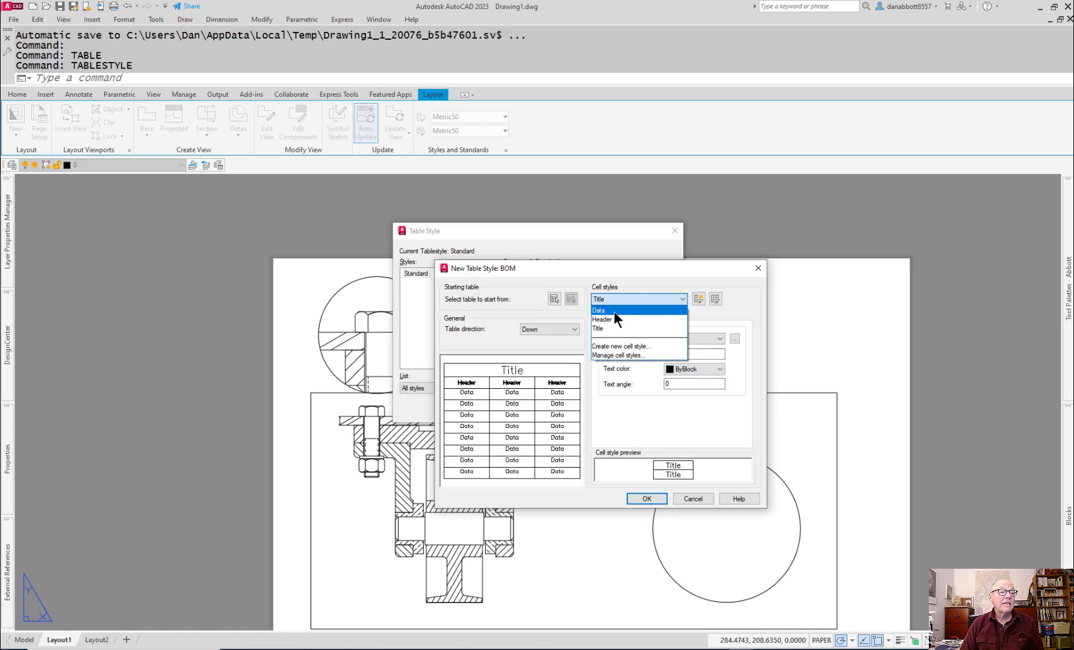
pyautogui.click(609, 319)
pyautogui.click(691, 339)
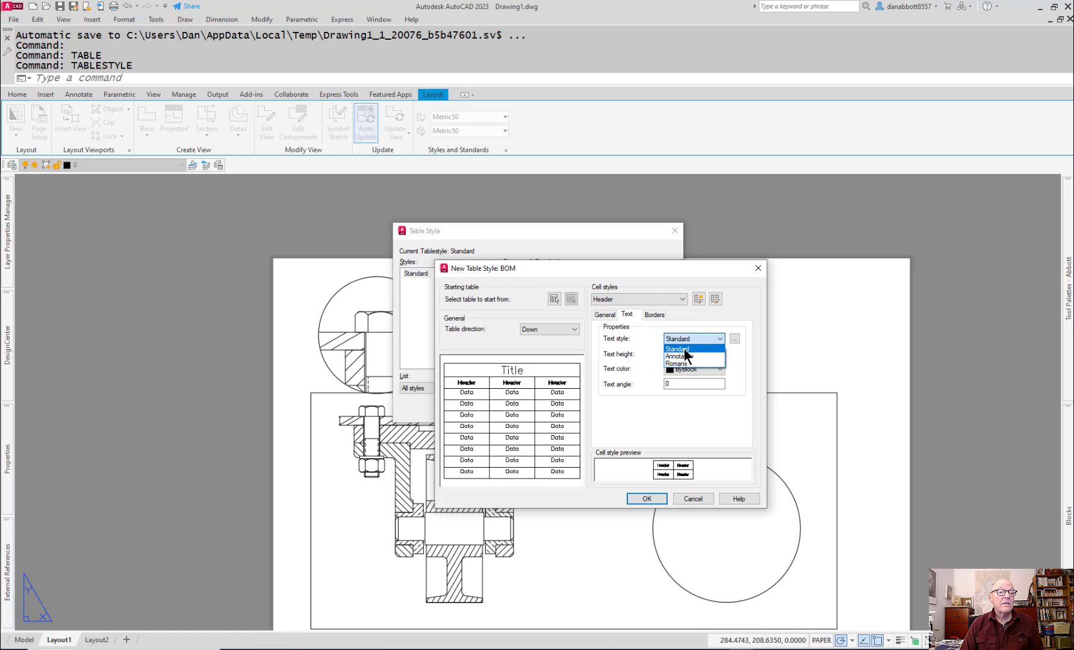
pyautogui.click(681, 364)
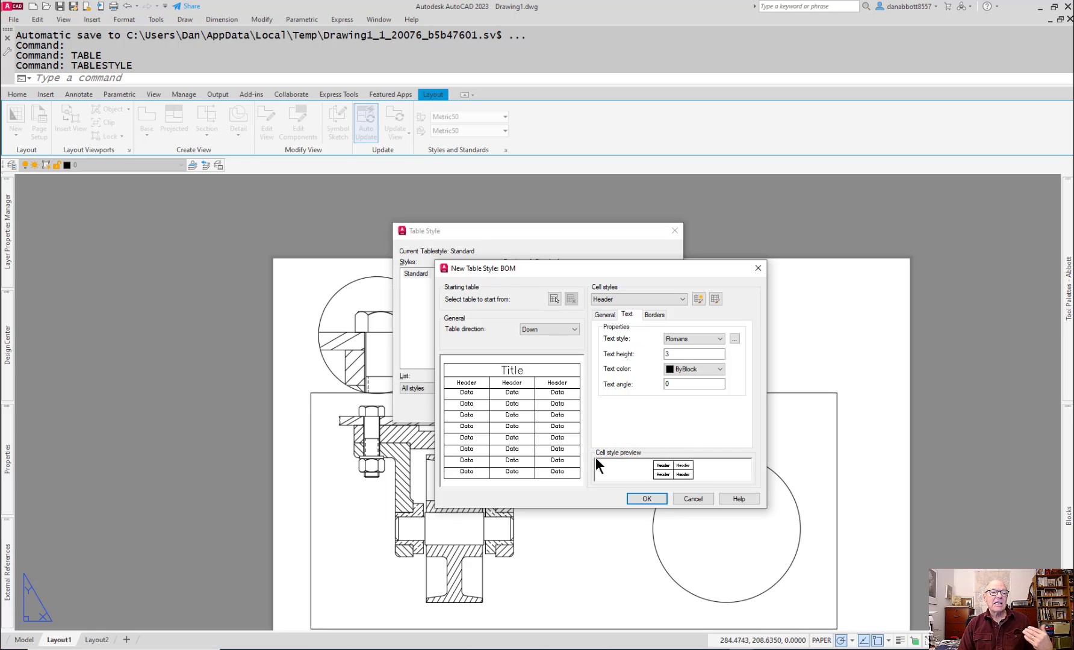
pyautogui.click(640, 499)
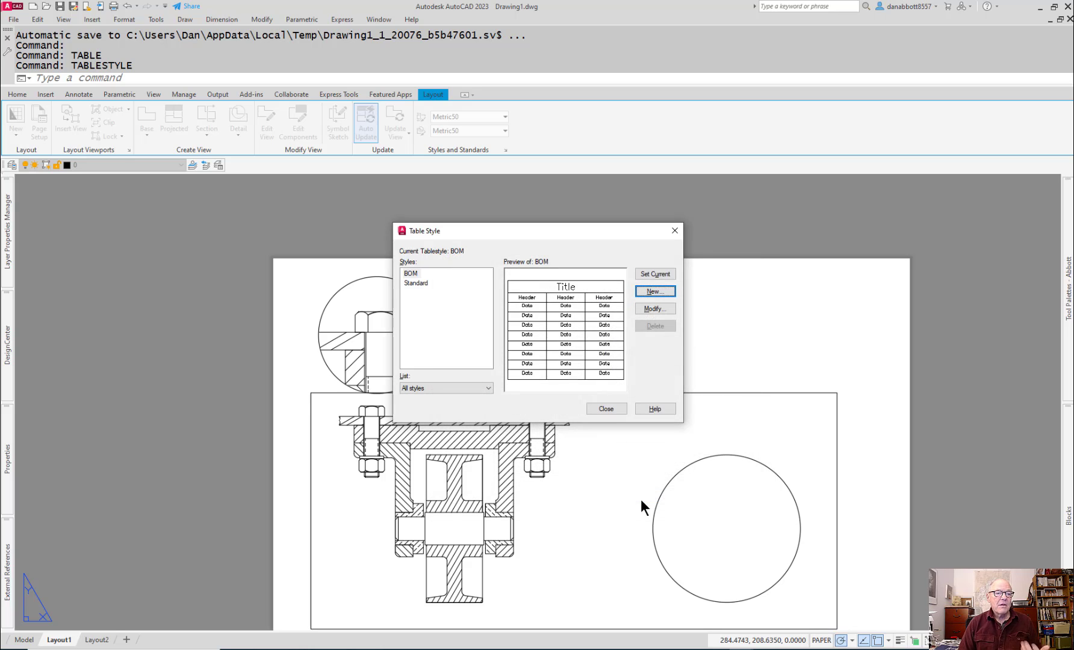
pyautogui.click(612, 411)
# Step: Start a new table in the BOM style, with Header as the first row cell style and Data as the second
pyautogui.write('table')
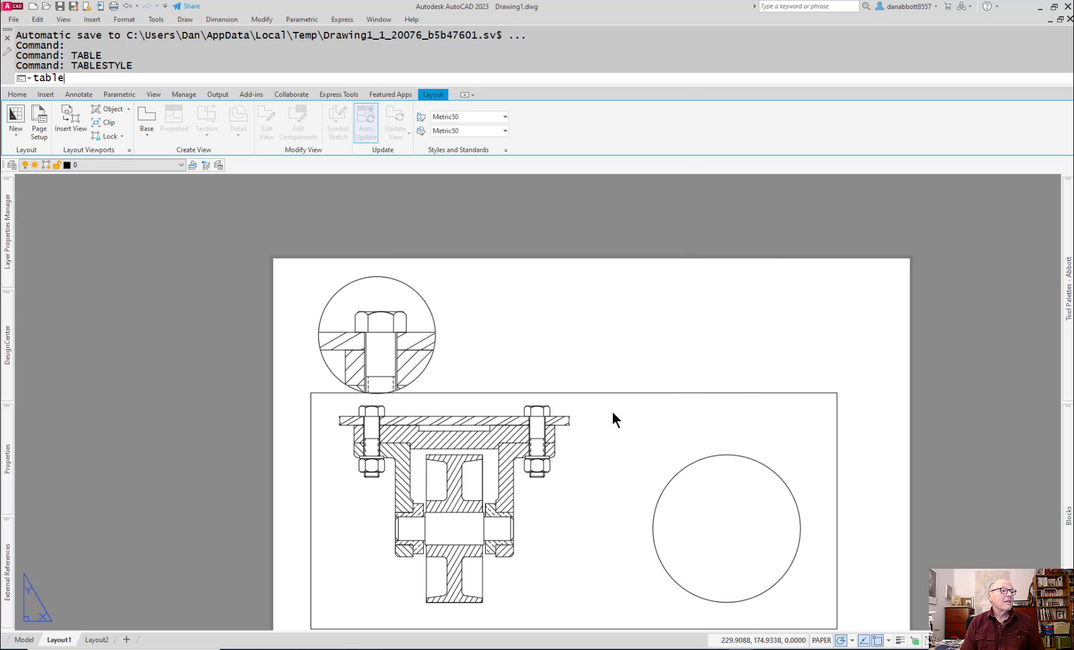
pyautogui.press('Return')
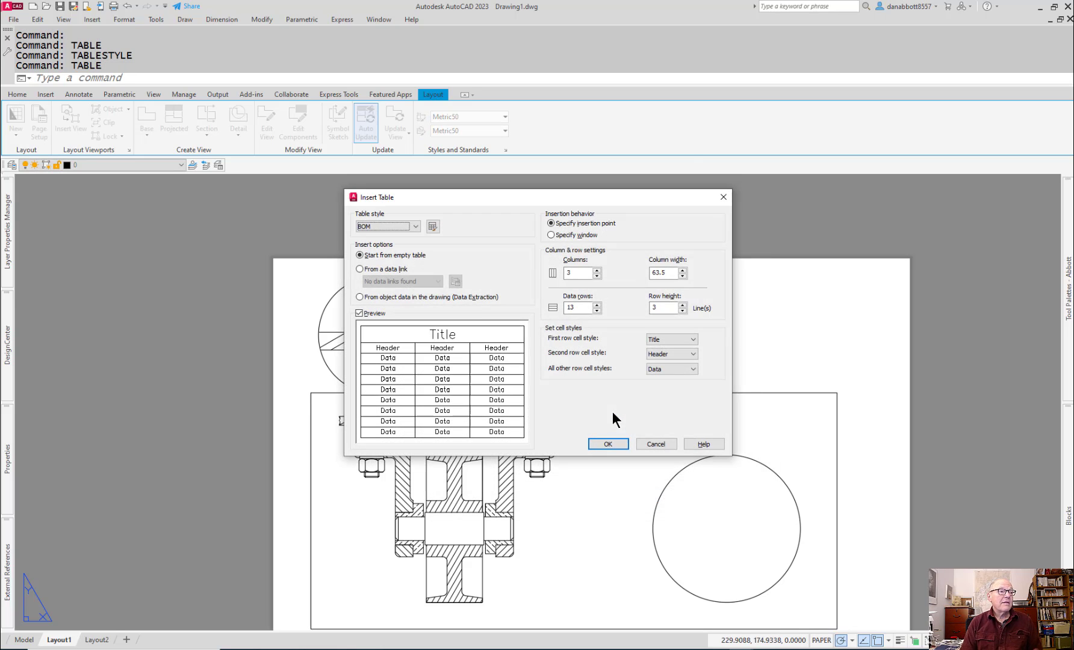
pyautogui.click(416, 227)
pyautogui.click(416, 227)
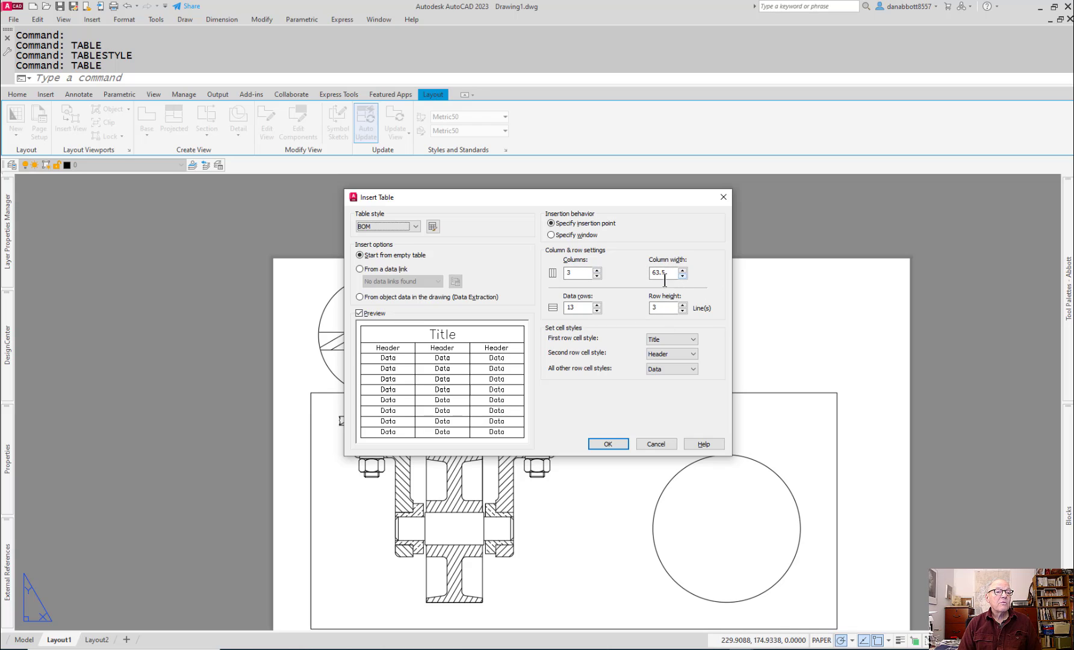
pyautogui.doubleClick(584, 308)
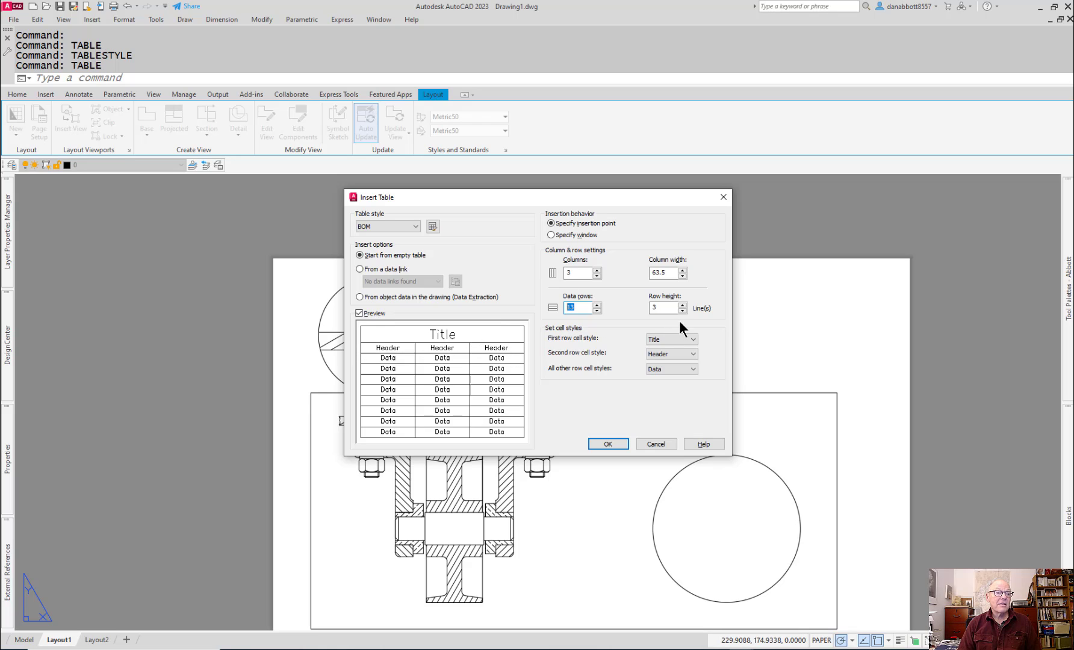
pyautogui.click(690, 340)
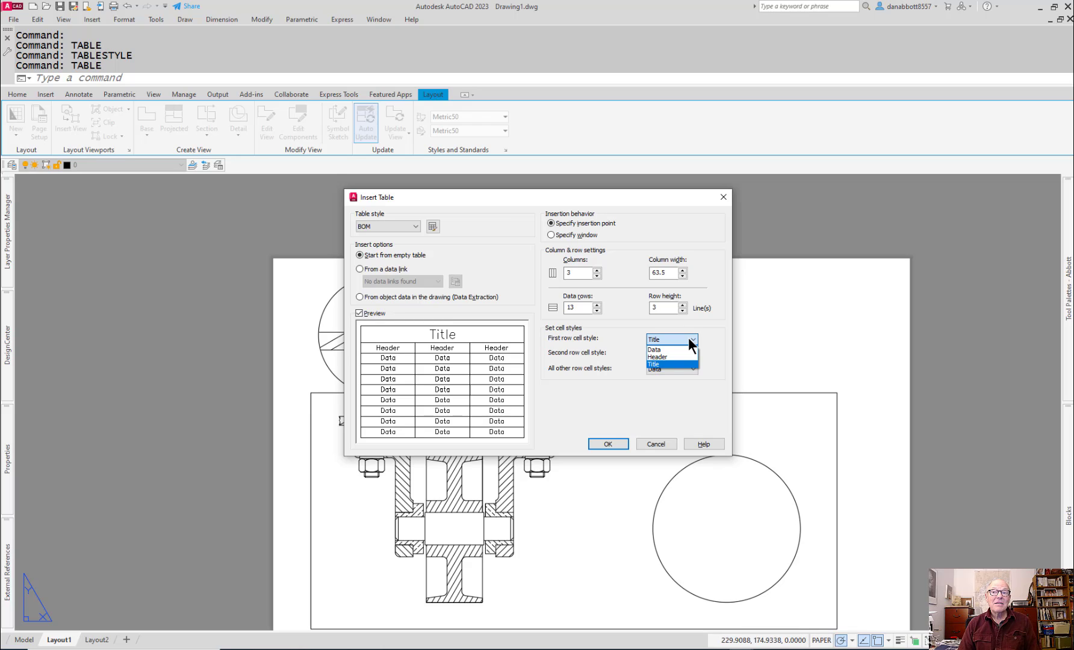
pyautogui.click(675, 354)
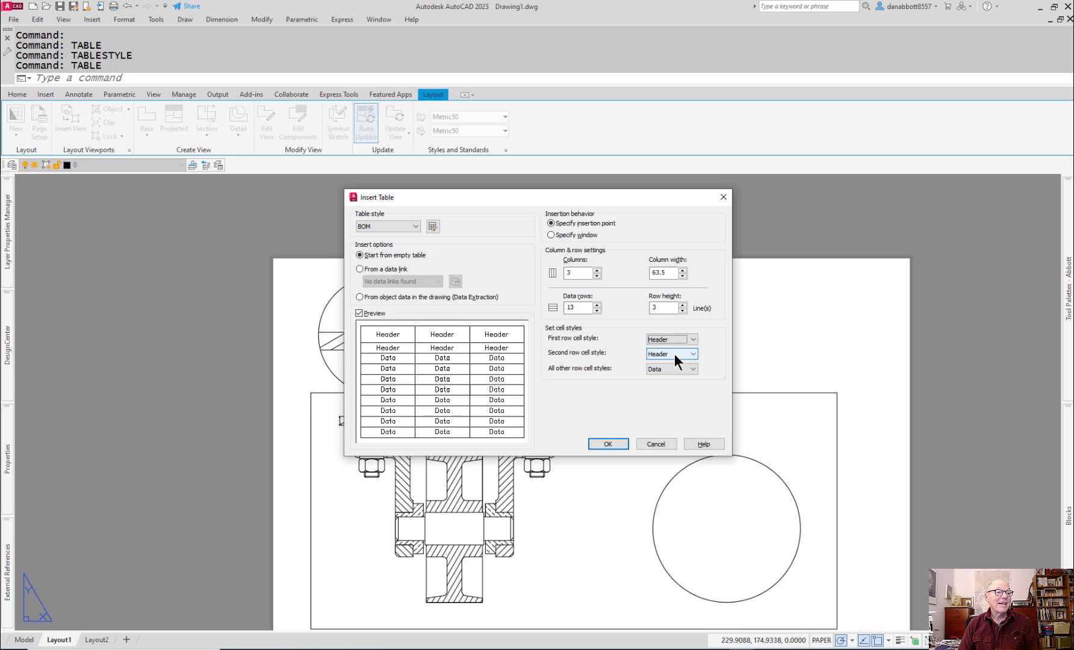
pyautogui.click(686, 355)
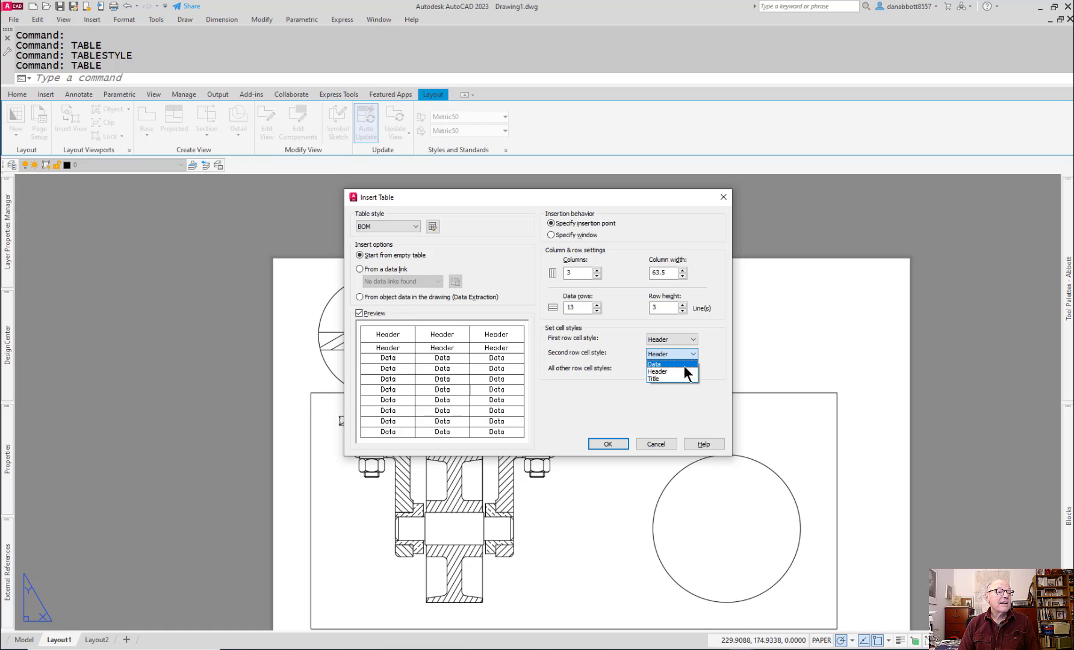
pyautogui.click(677, 365)
# Step: Give the table 10 data rows and place it in the sheet's upper right area, leaving its cells empty
pyautogui.click(575, 271)
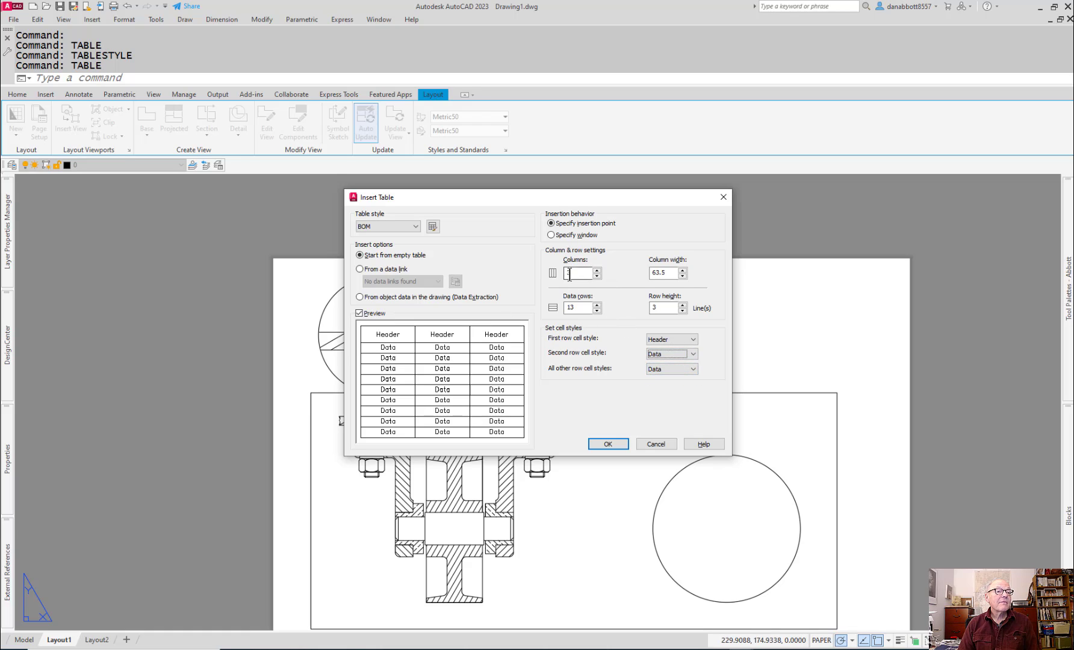
pyautogui.click(581, 309)
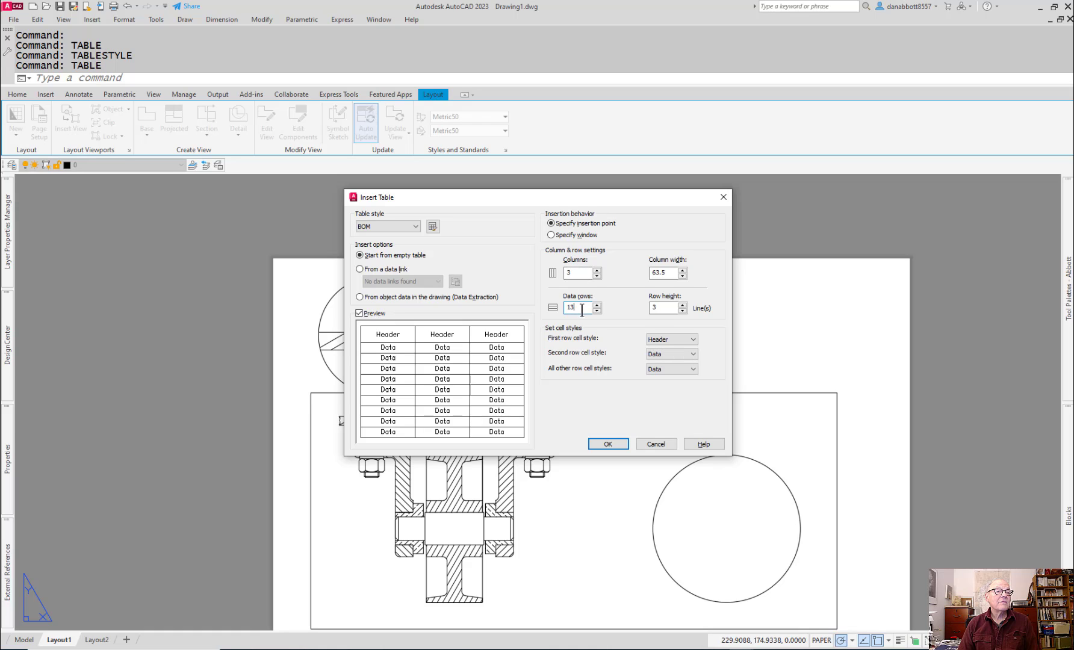
pyautogui.doubleClick(582, 310)
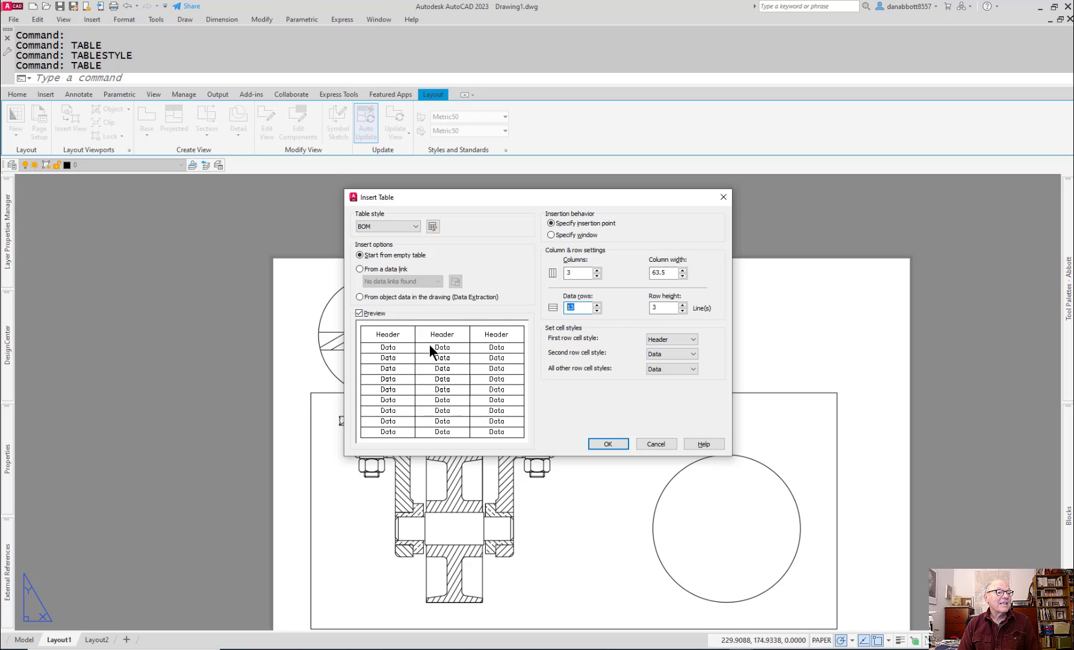
pyautogui.write('10')
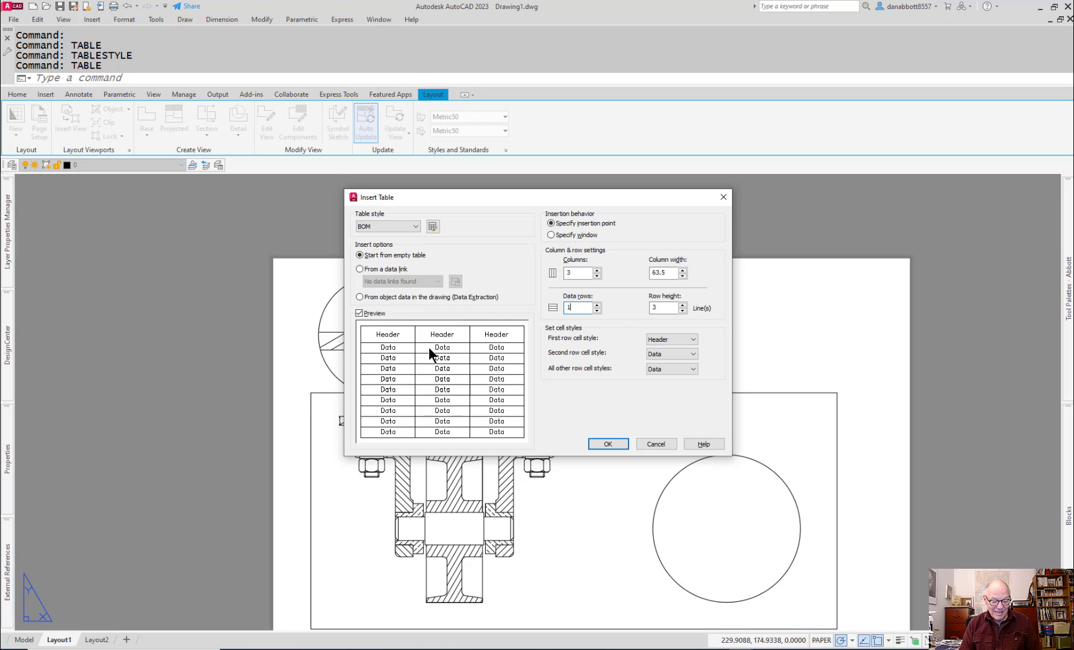
pyautogui.click(614, 442)
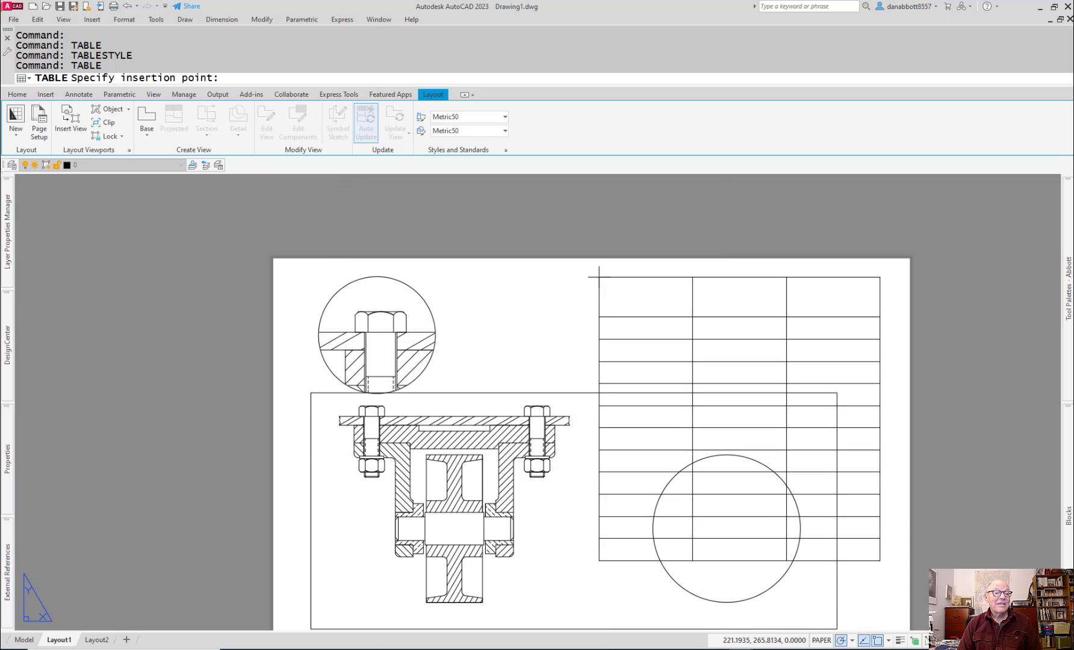
pyautogui.click(584, 276)
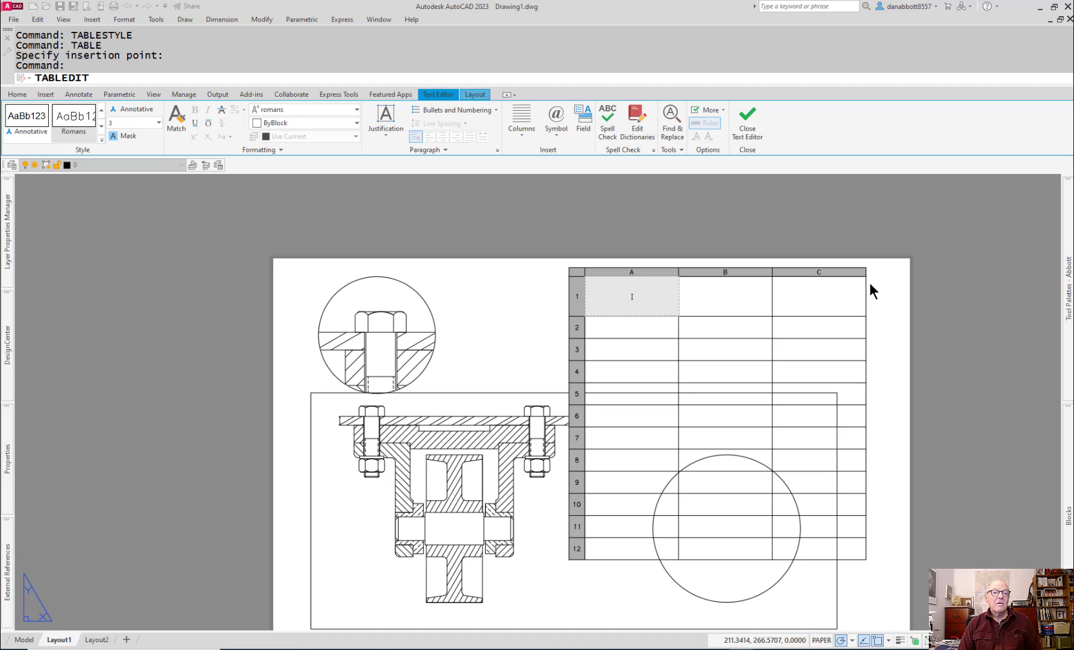
pyautogui.press('Escape')
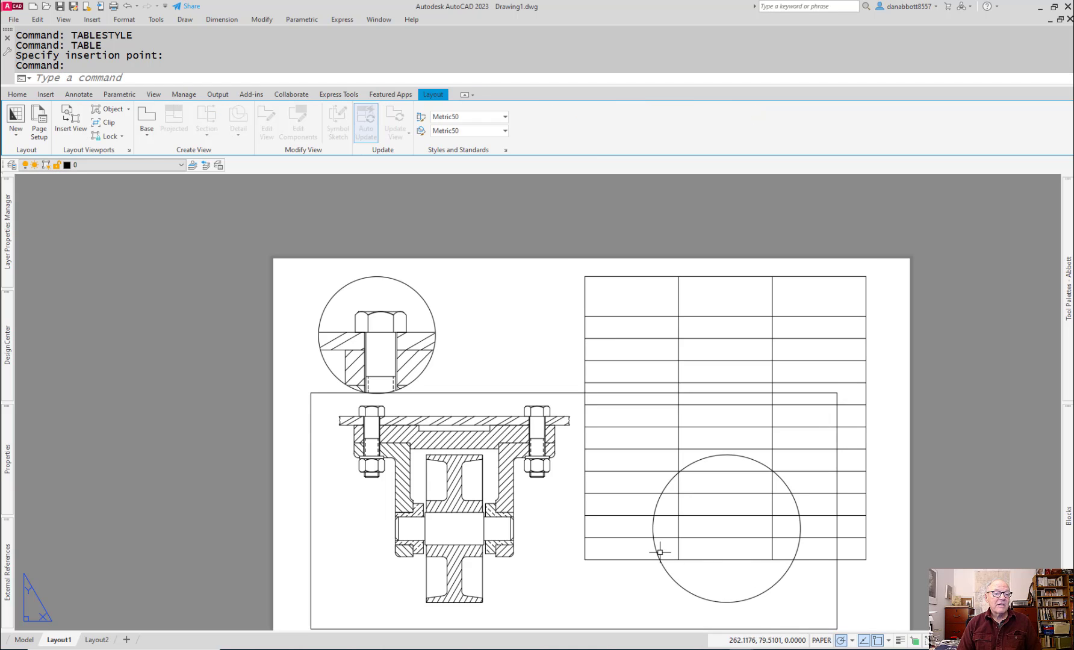
# Step: Try to shorten the placed table by raising its break height one row, then erase the whole table
pyautogui.click(629, 560)
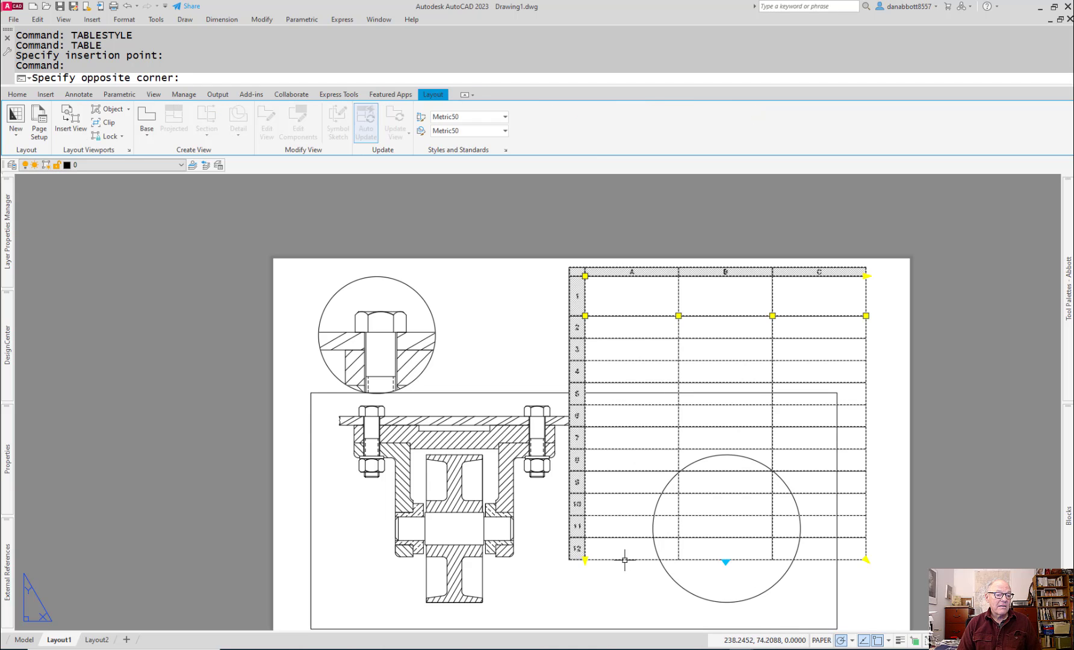
pyautogui.click(727, 561)
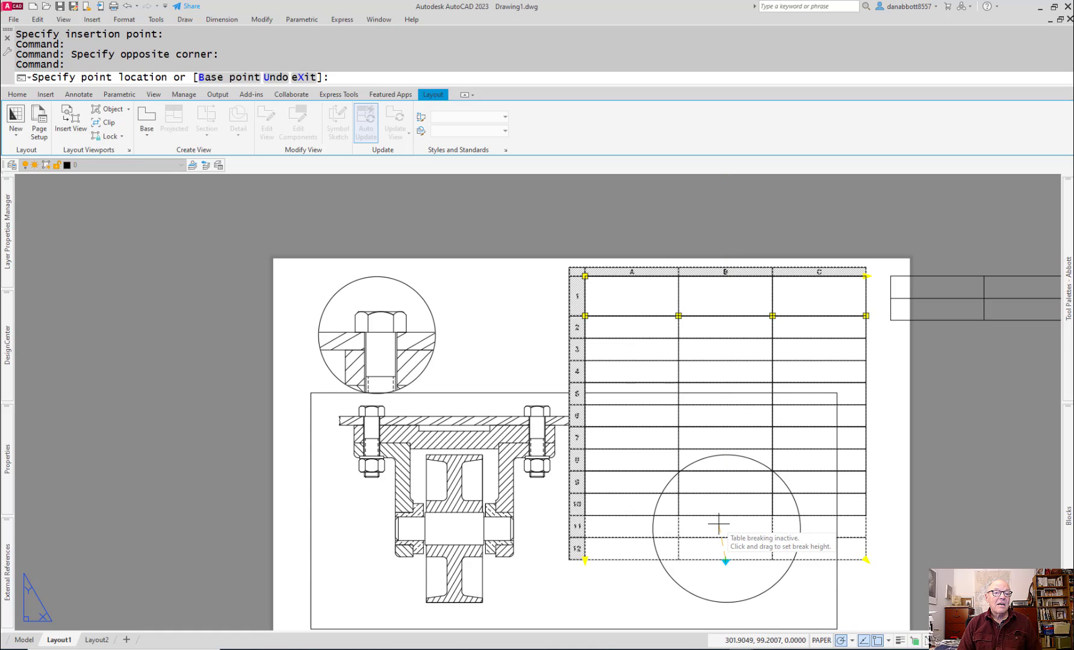
pyautogui.click(713, 537)
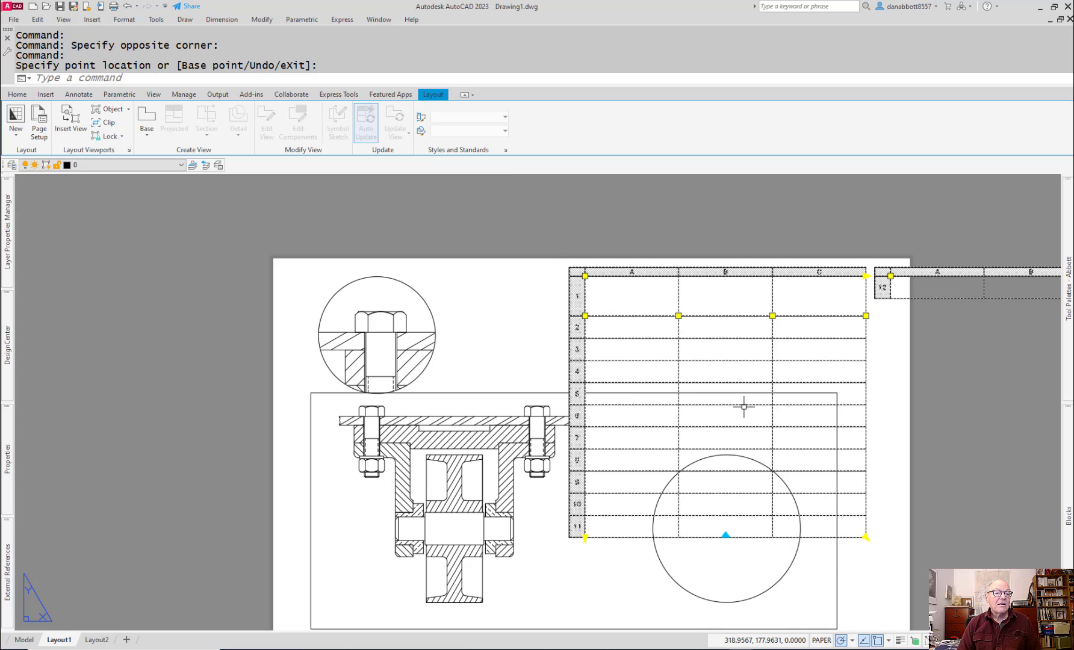
pyautogui.click(679, 315)
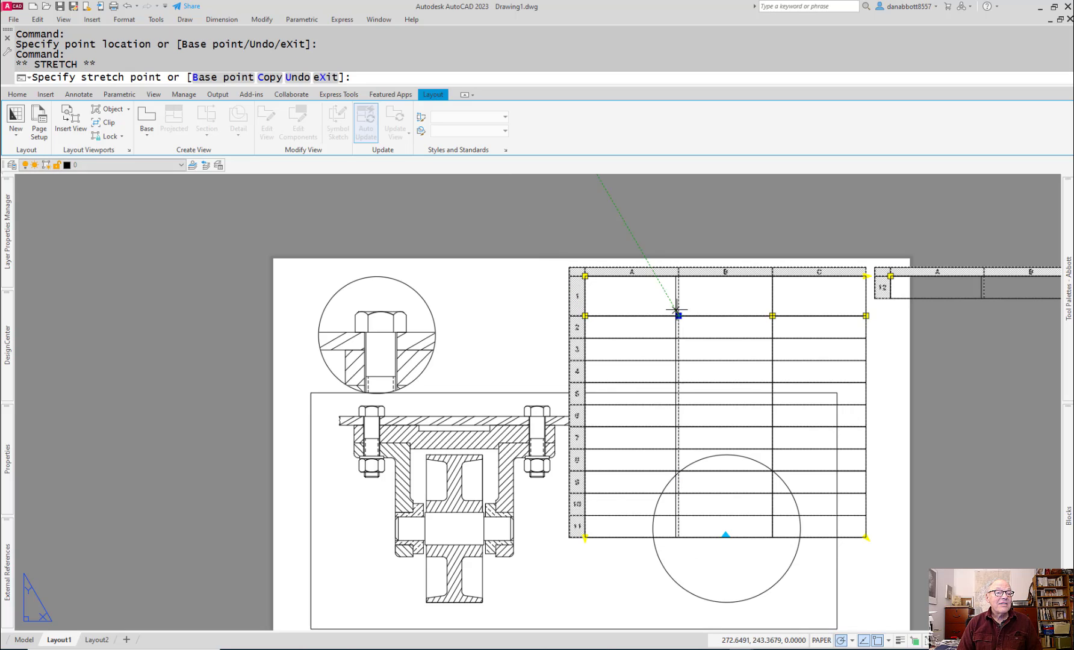
pyautogui.click(679, 295)
pyautogui.click(678, 315)
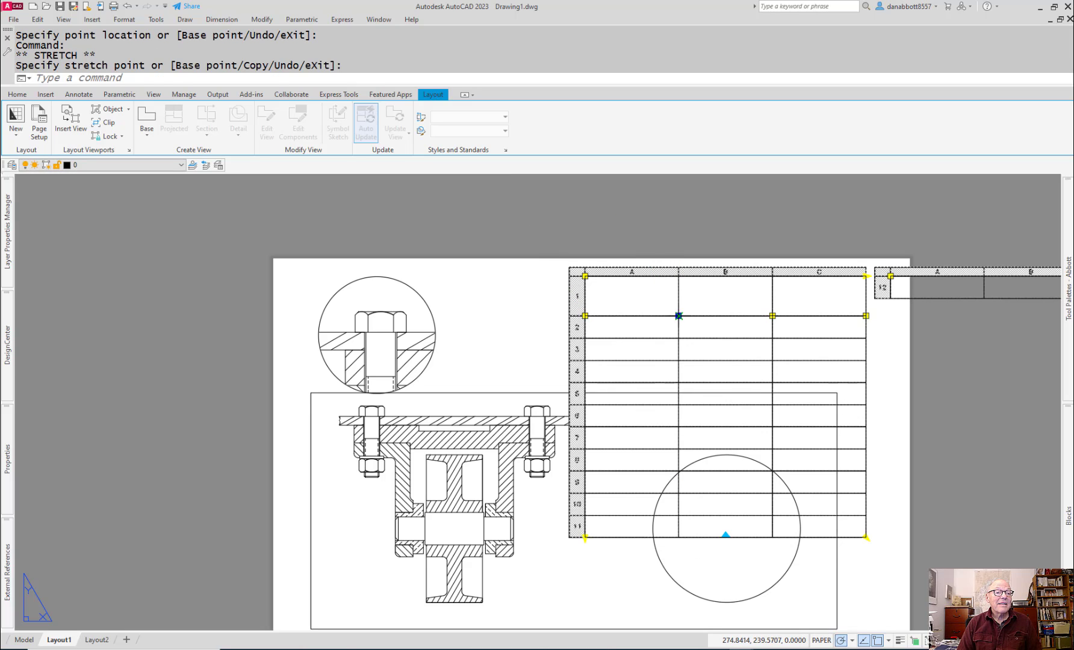
pyautogui.press('Escape')
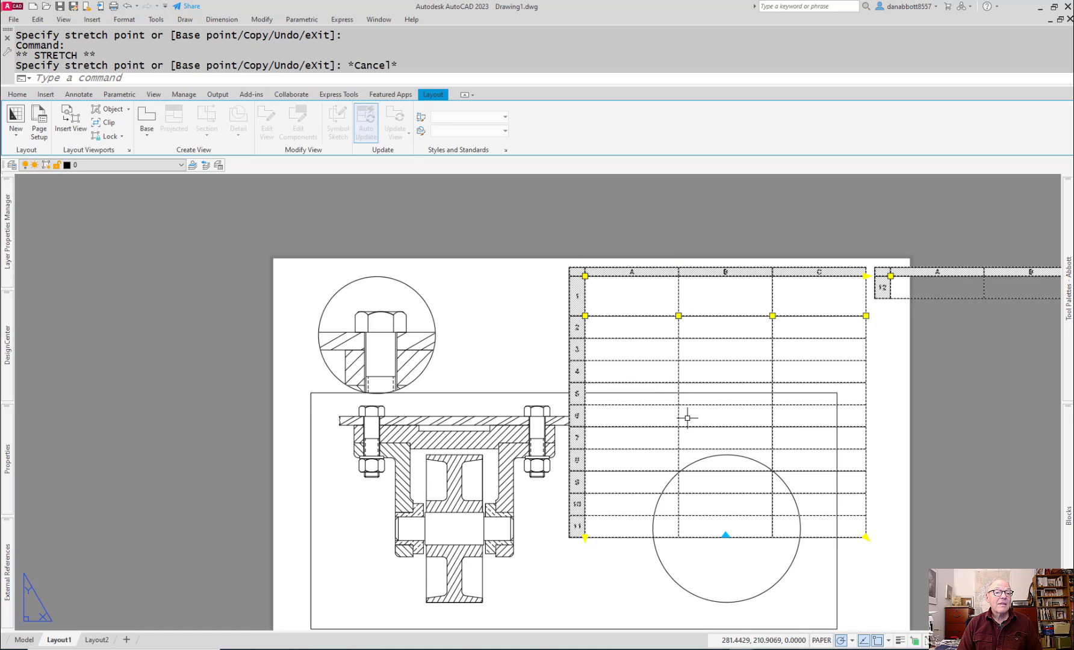
pyautogui.click(726, 534)
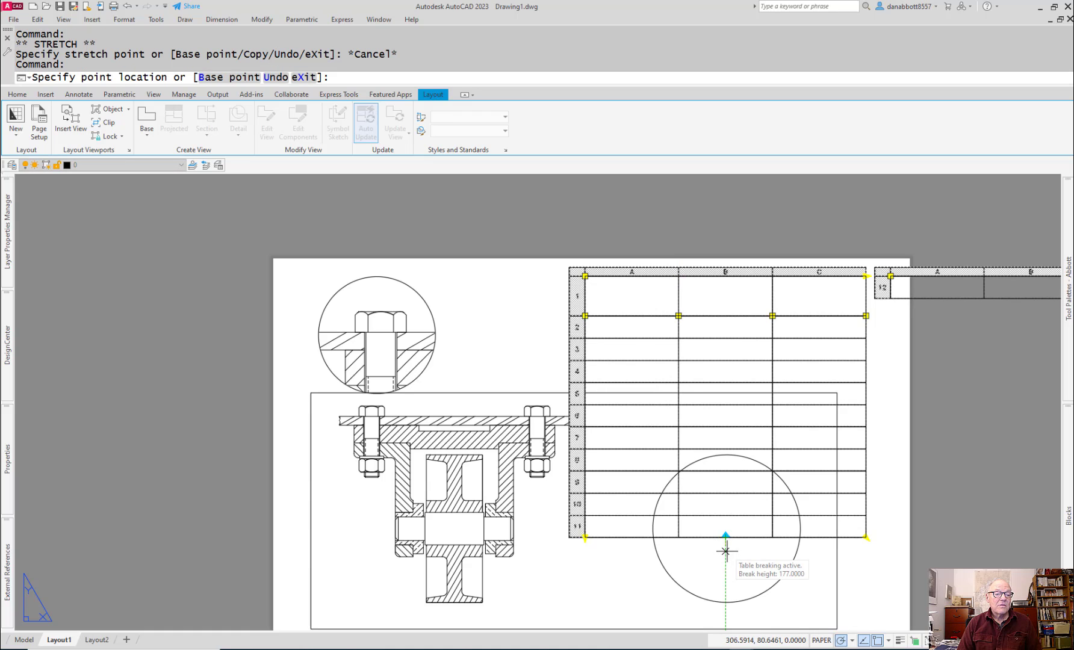
pyautogui.press('Escape')
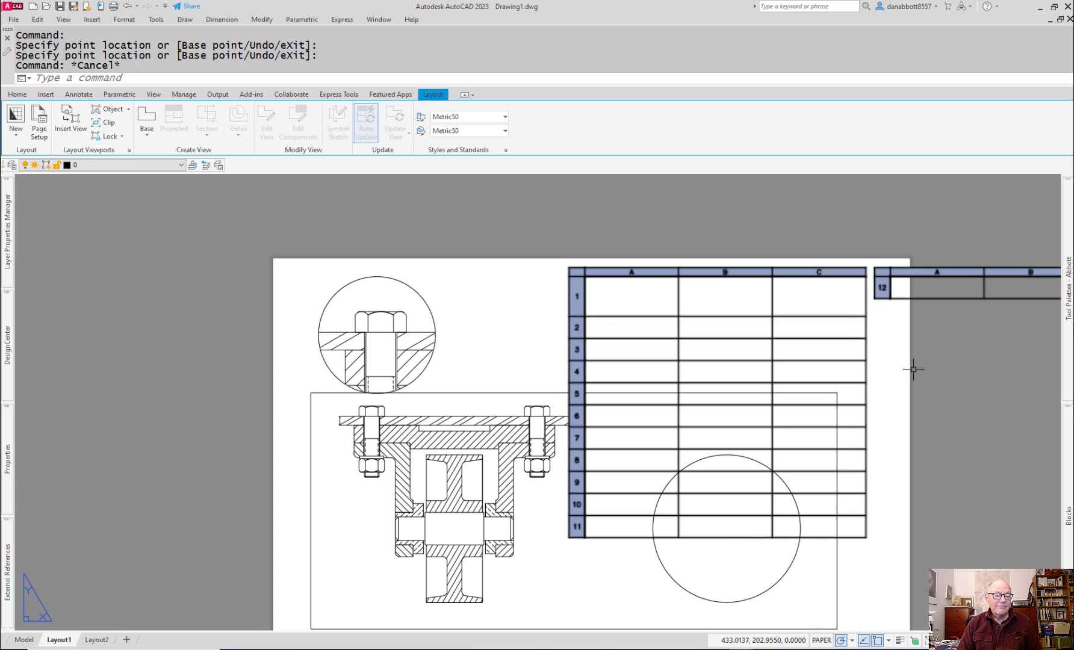
pyautogui.click(952, 297)
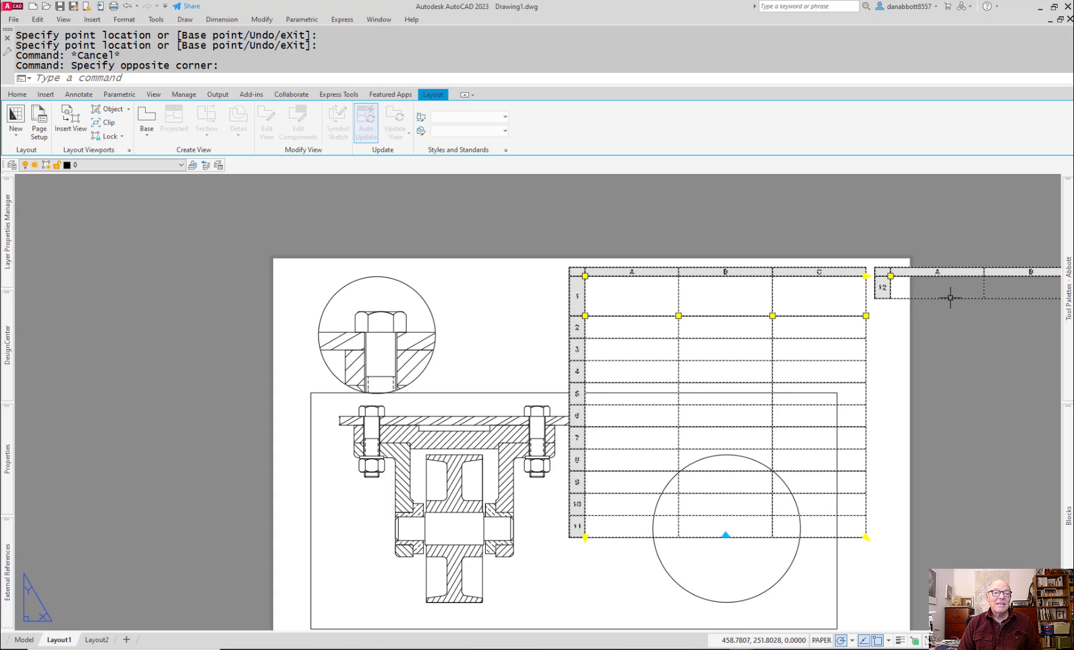
pyautogui.press('Delete')
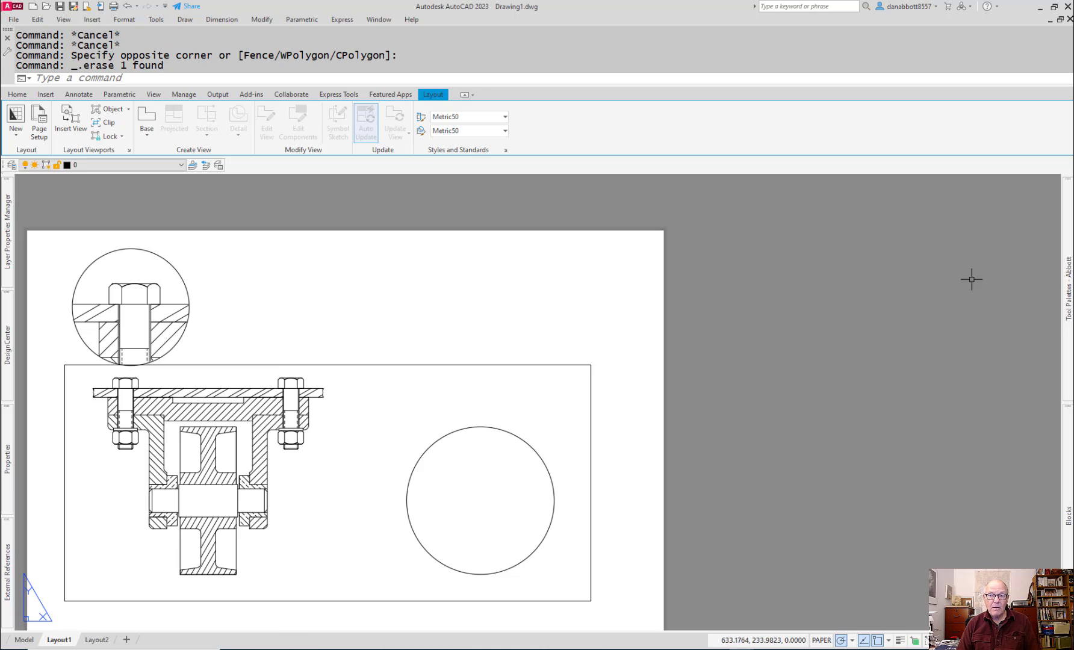
# Step: Start a new three-column table in the BOM style with 9 data rows
pyautogui.write('table')
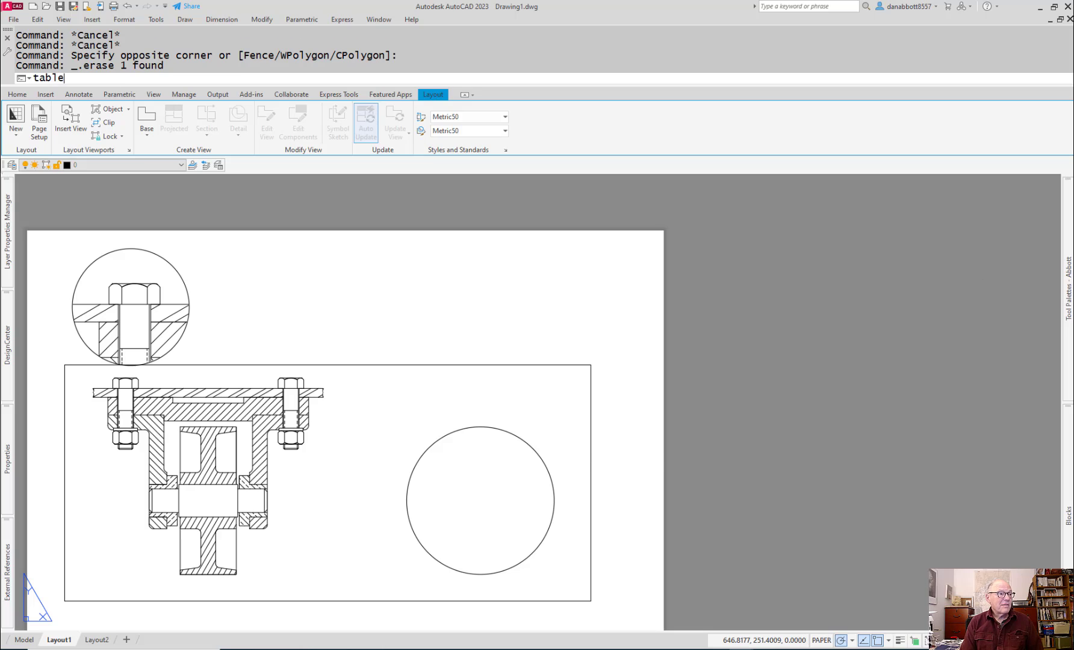
pyautogui.press('Return')
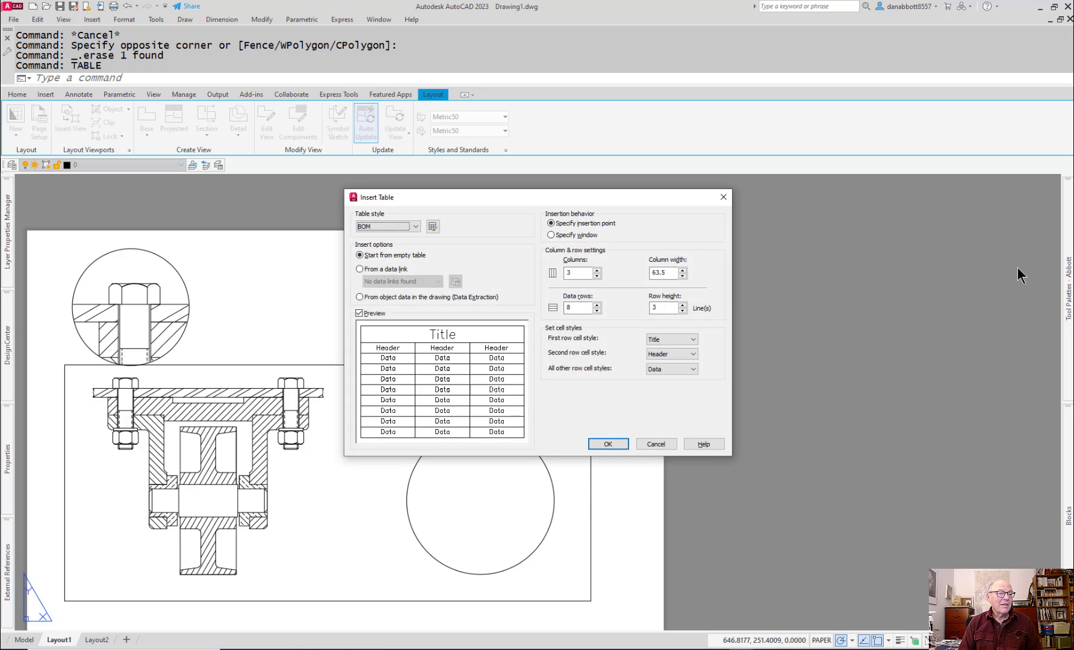
pyautogui.doubleClick(575, 308)
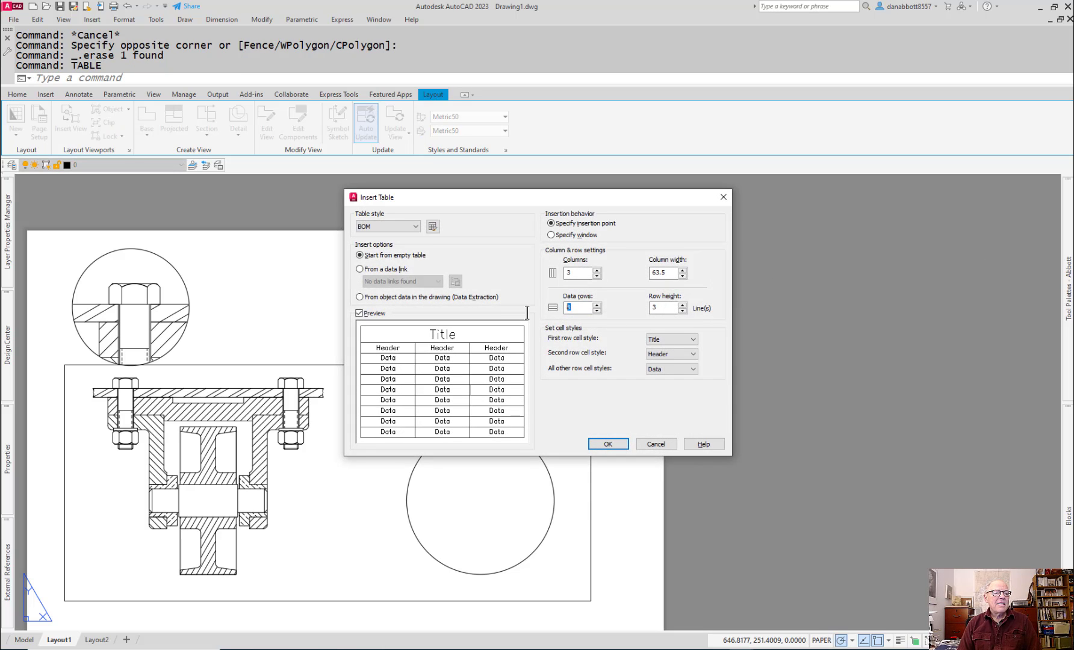
pyautogui.write('9')
# Step: Set the row height to 2 lines and place the table just outside the sheet's right edge, leaving its cells empty
pyautogui.doubleClick(671, 308)
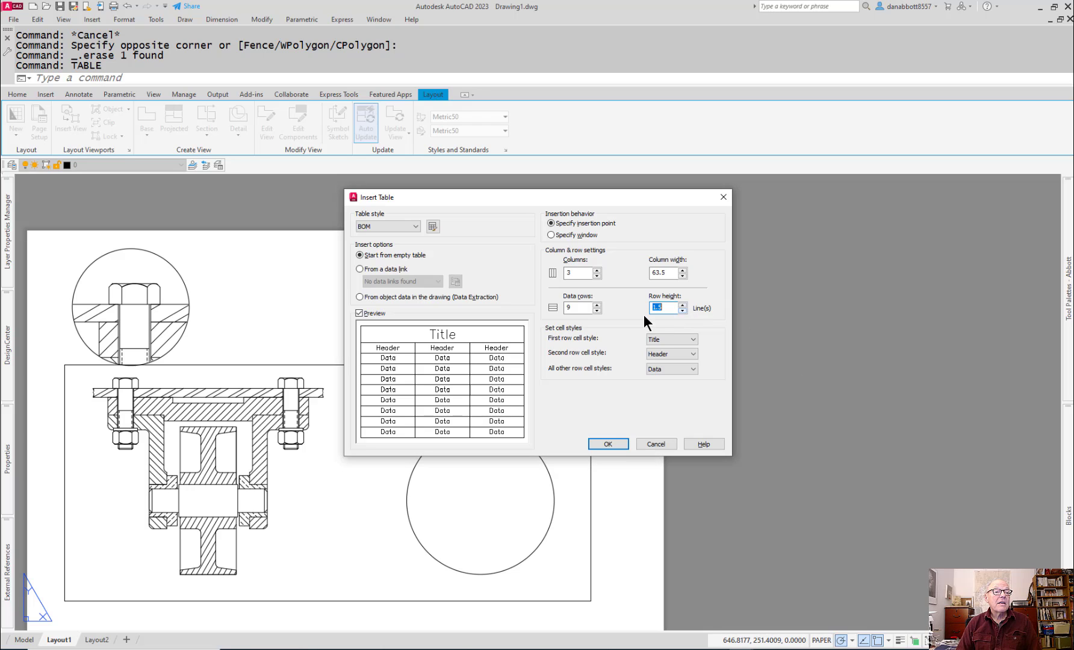
pyautogui.moveTo(673, 194); pyautogui.dragTo(668, 213)
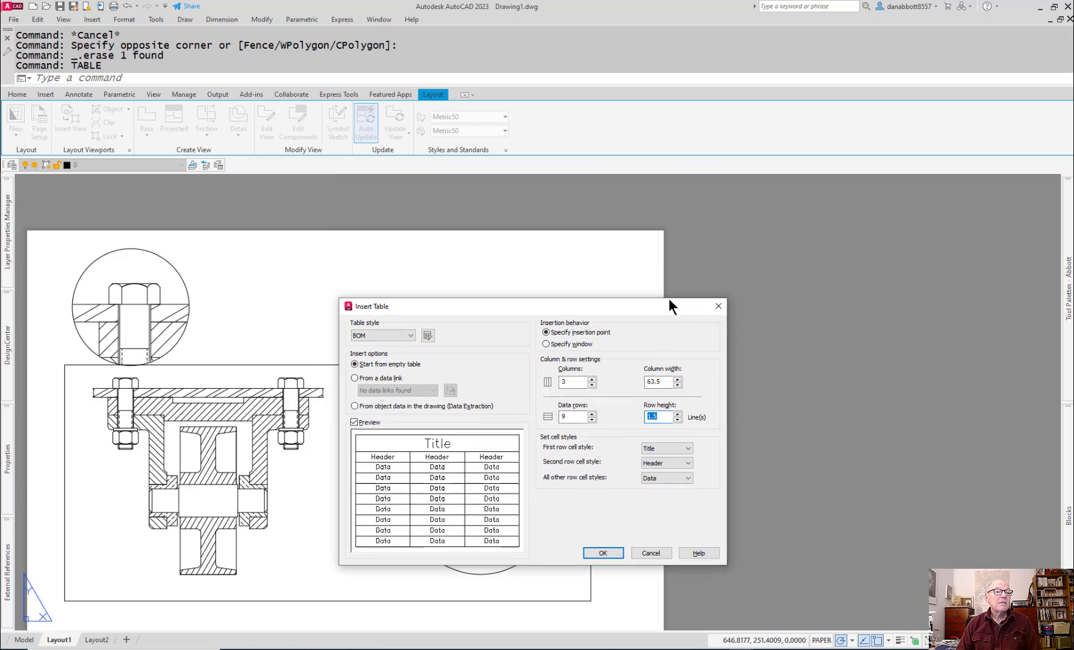
pyautogui.write('2')
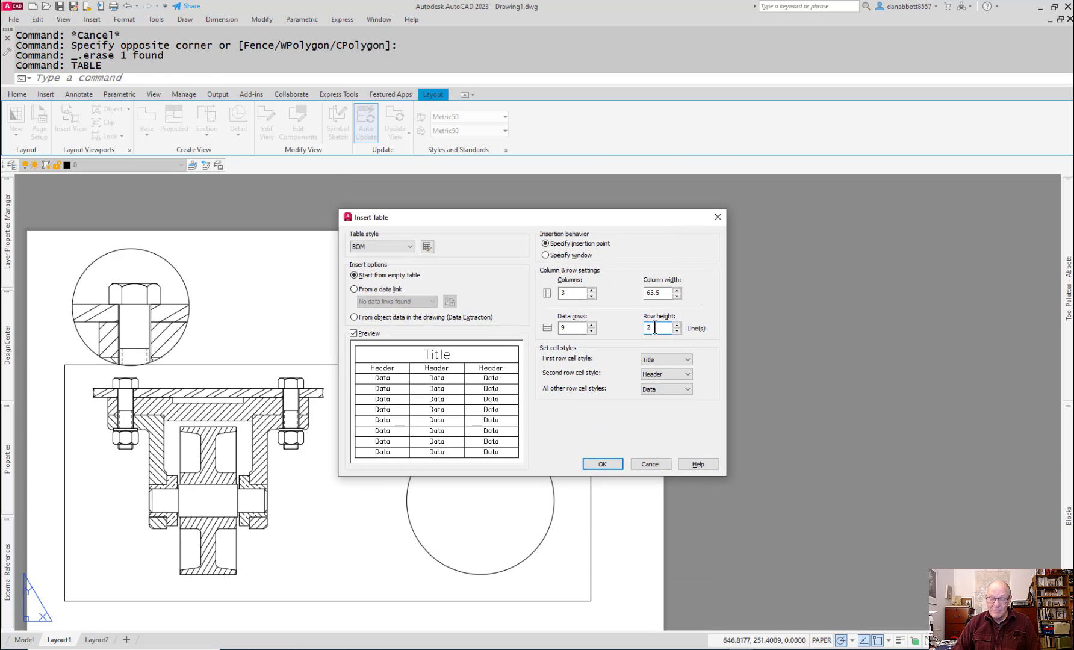
pyautogui.press('Return')
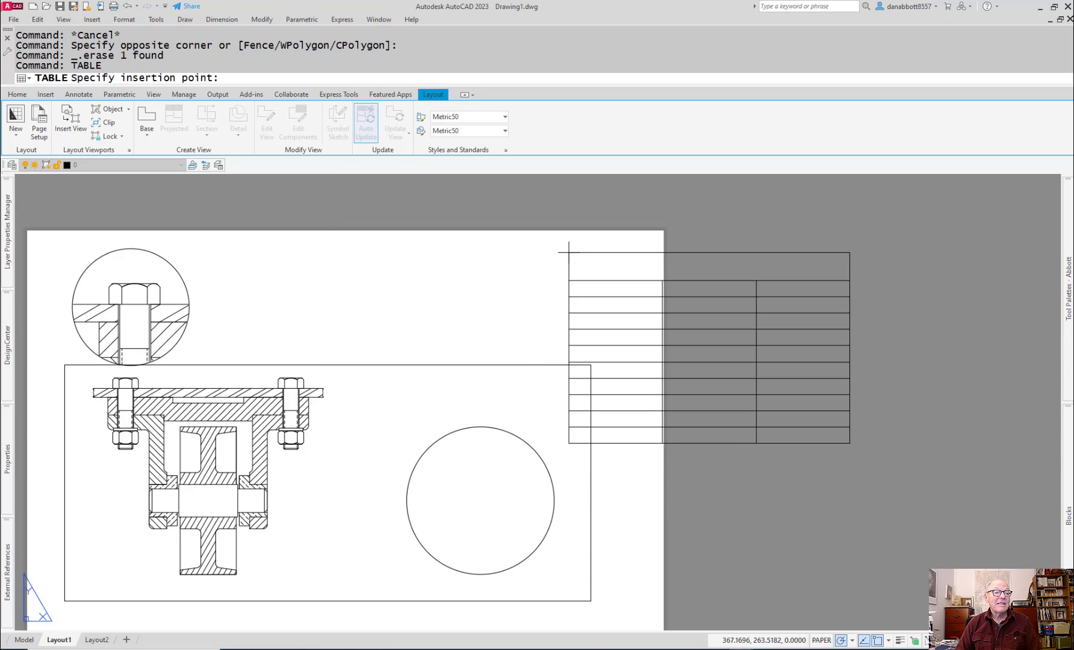
pyautogui.click(682, 274)
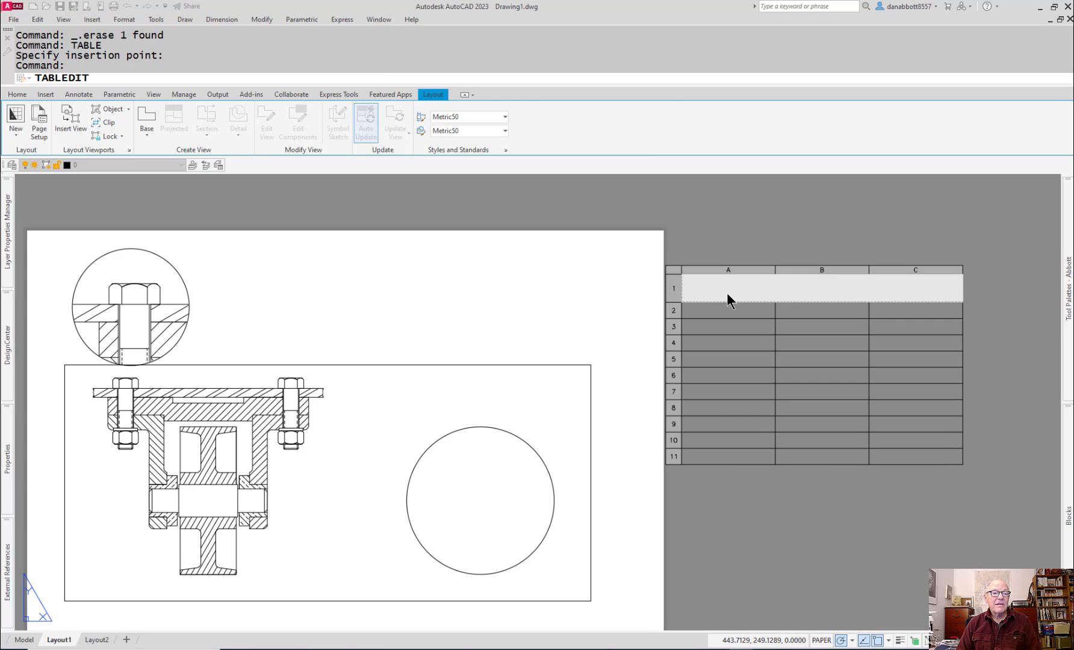
pyautogui.press('Escape')
# Step: Delete the merged title row from the table with 2-line rows
pyautogui.rightClick(672, 287)
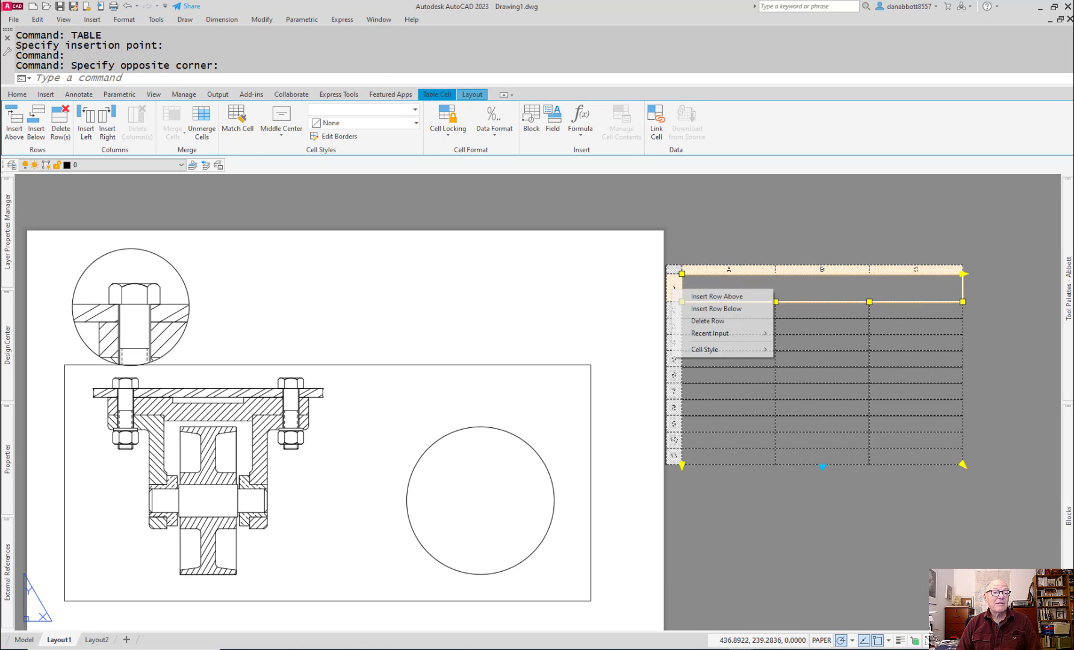
pyautogui.click(687, 320)
pyautogui.click(800, 501)
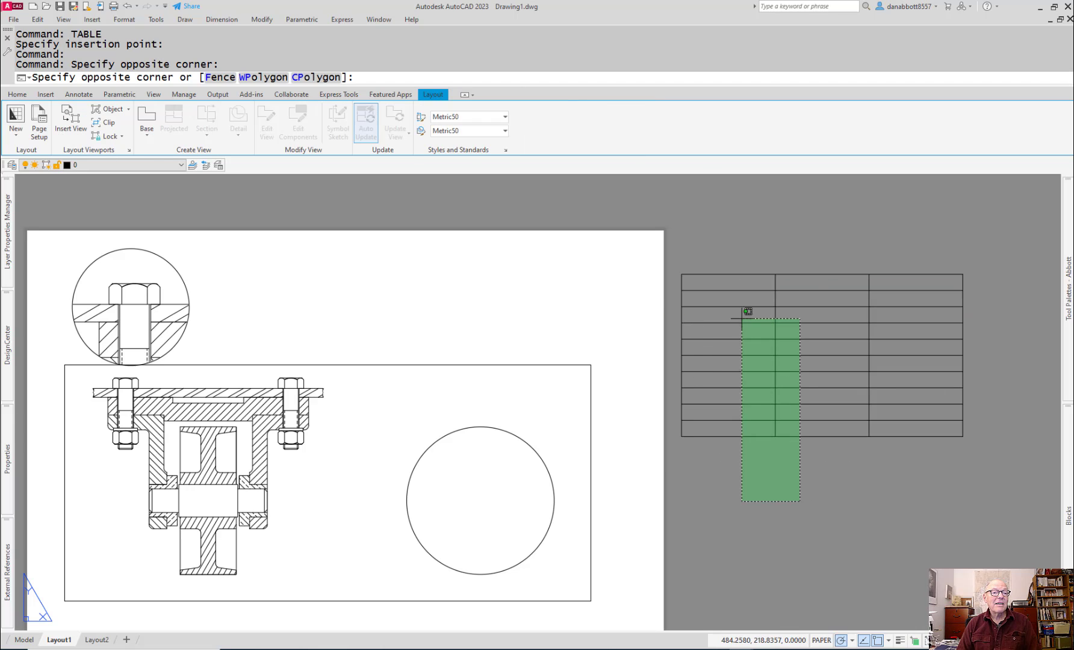
pyautogui.click(762, 510)
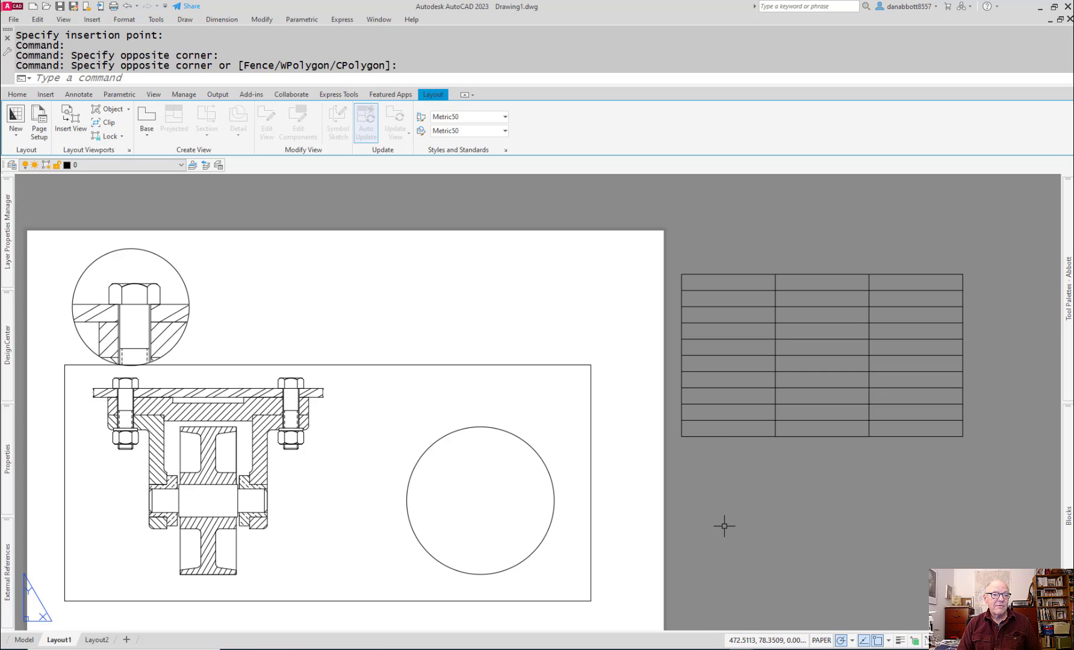
pyautogui.moveTo(724, 529); pyautogui.dragTo(737, 507, button='middle')
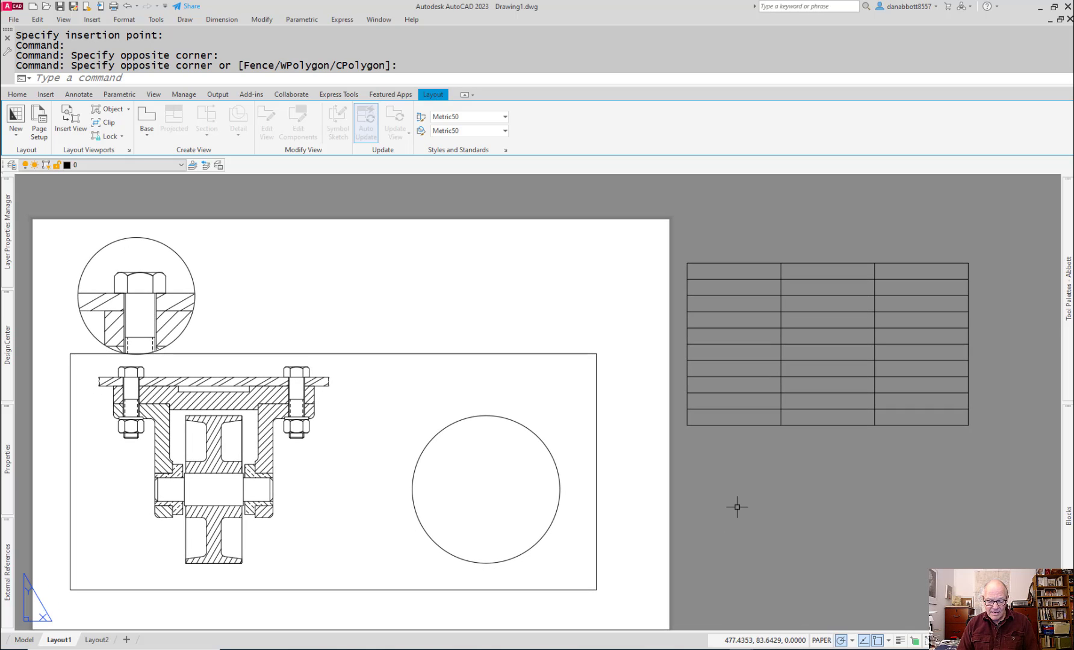
# Step: Enter ITEM NUMBER in the middle cell of the table's first row and finish editing
pyautogui.doubleClick(728, 270)
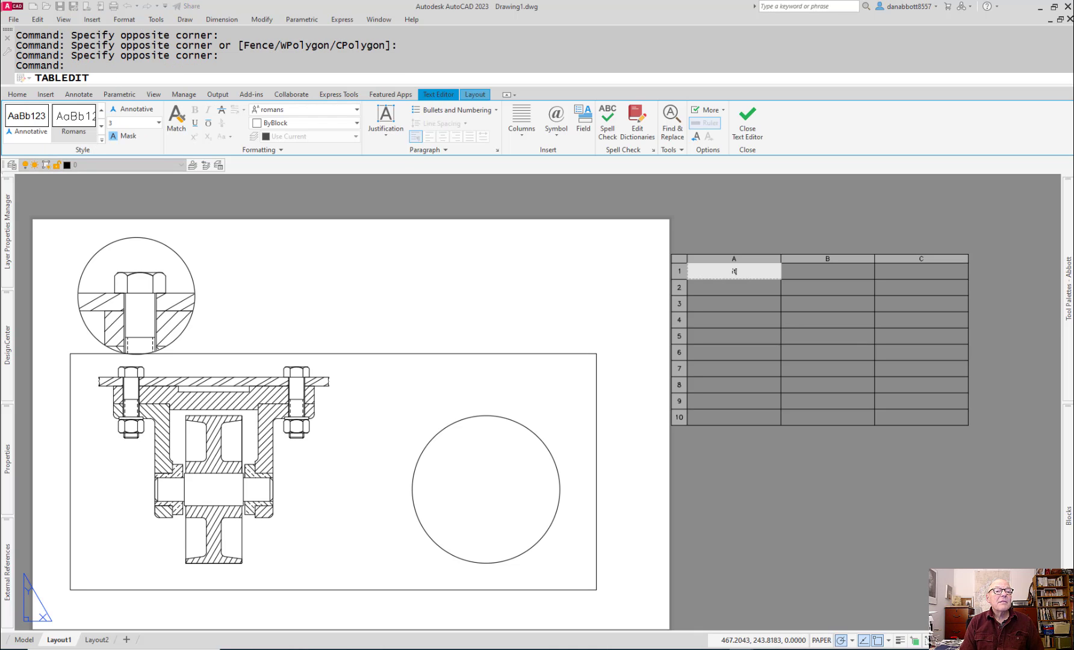
pyautogui.doubleClick(828, 271)
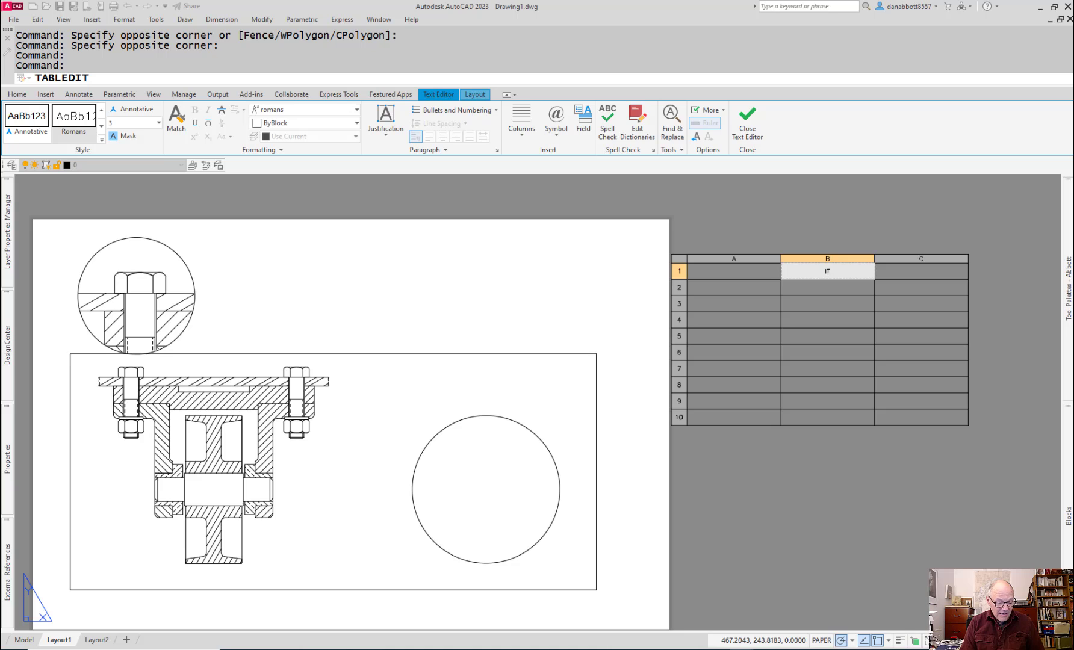
pyautogui.write('ITEM NUMBER')
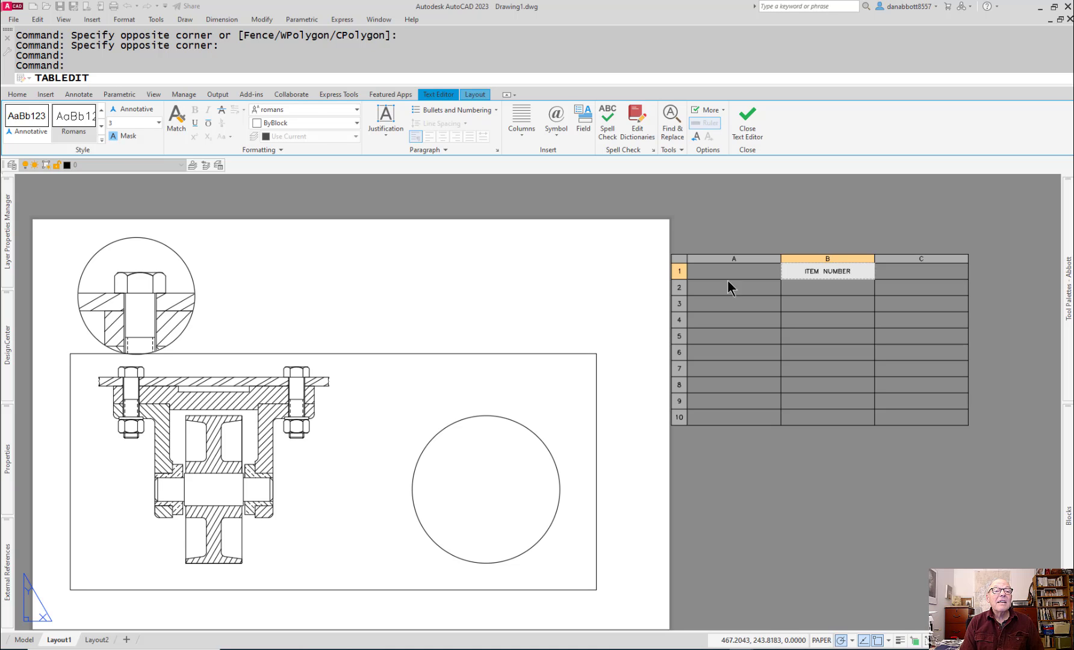
pyautogui.click(815, 541)
pyautogui.press('Escape')
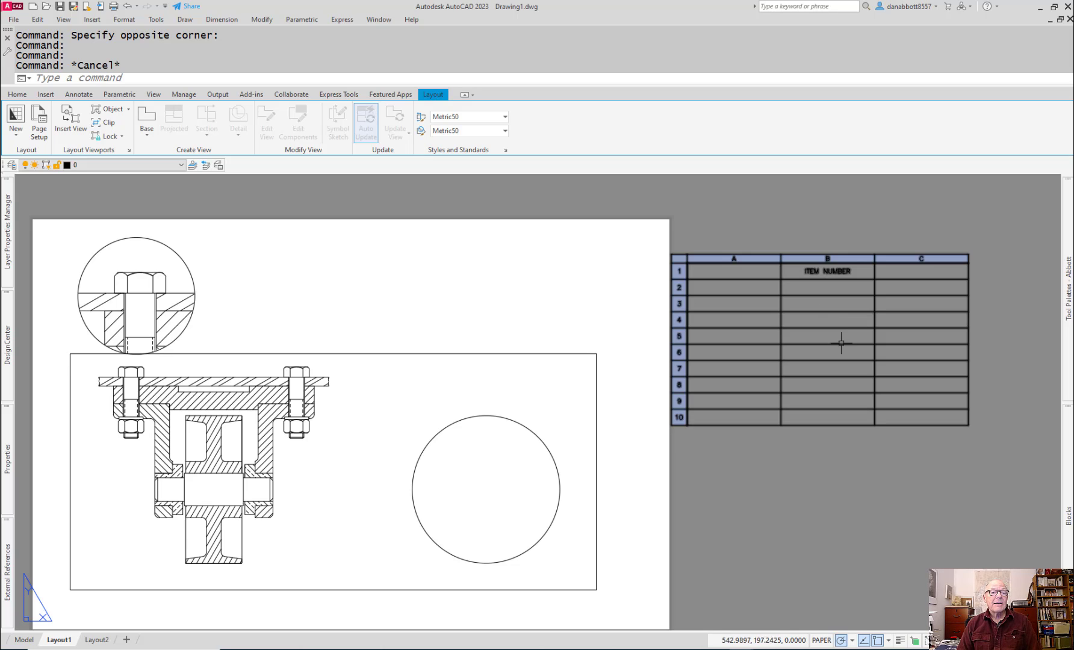
# Step: Erase the whole table beside the sheet
pyautogui.moveTo(842, 344)
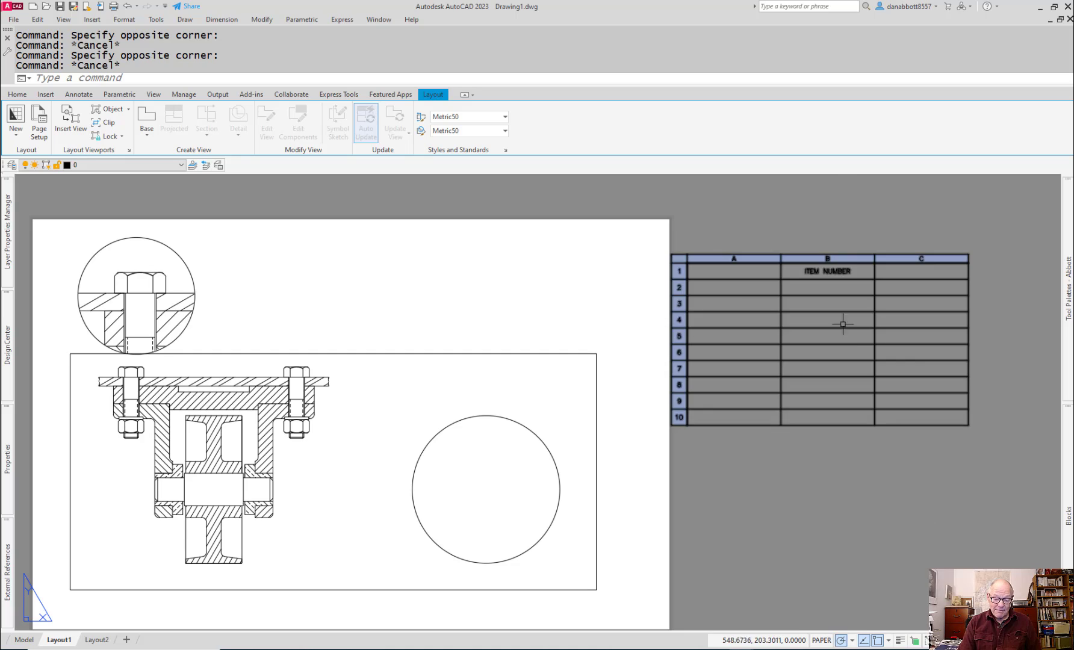
pyautogui.click(870, 218)
pyautogui.click(807, 312)
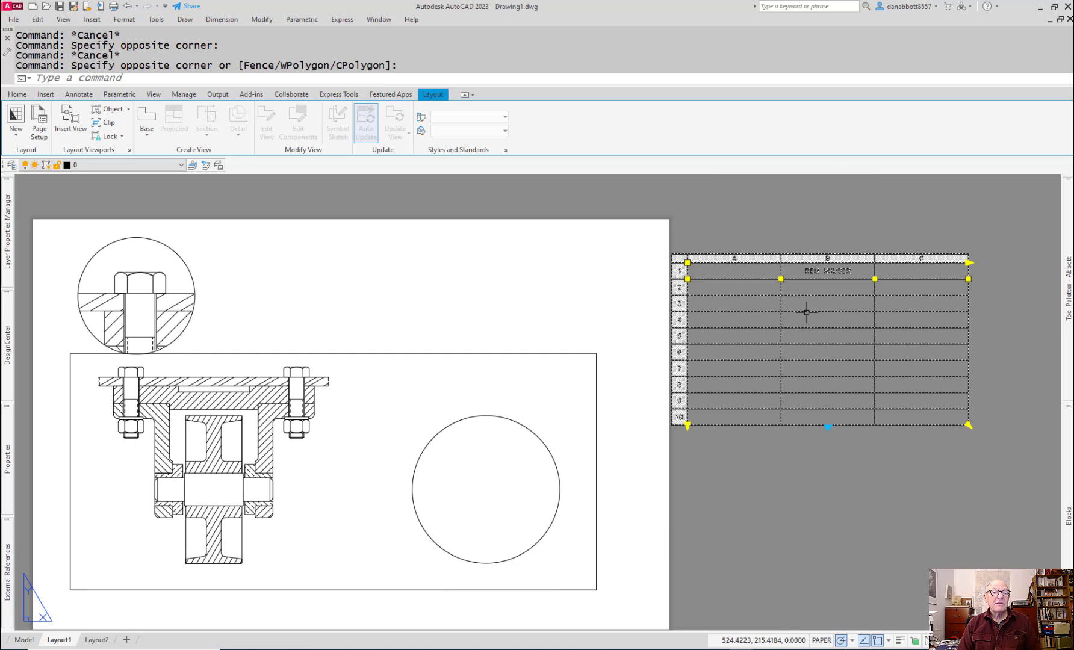
pyautogui.press('Delete')
# Step: Insert a new BOM table with a row height of 1 line to the right of the sheet, leaving its cells empty
pyautogui.write('TA')
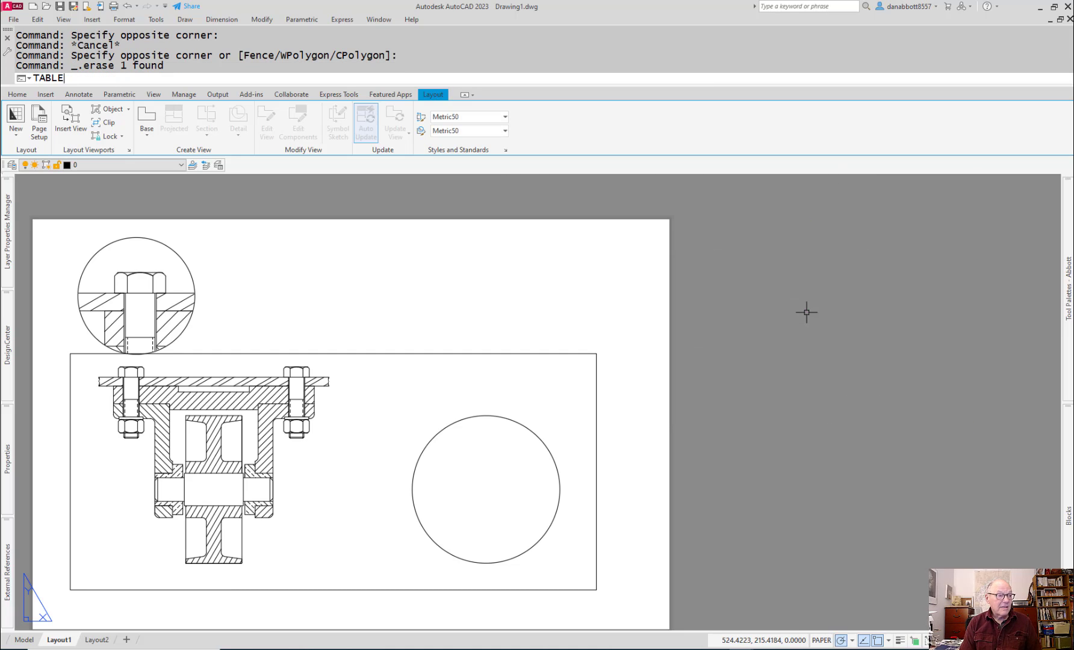
pyautogui.write('BLE')
pyautogui.press('Return')
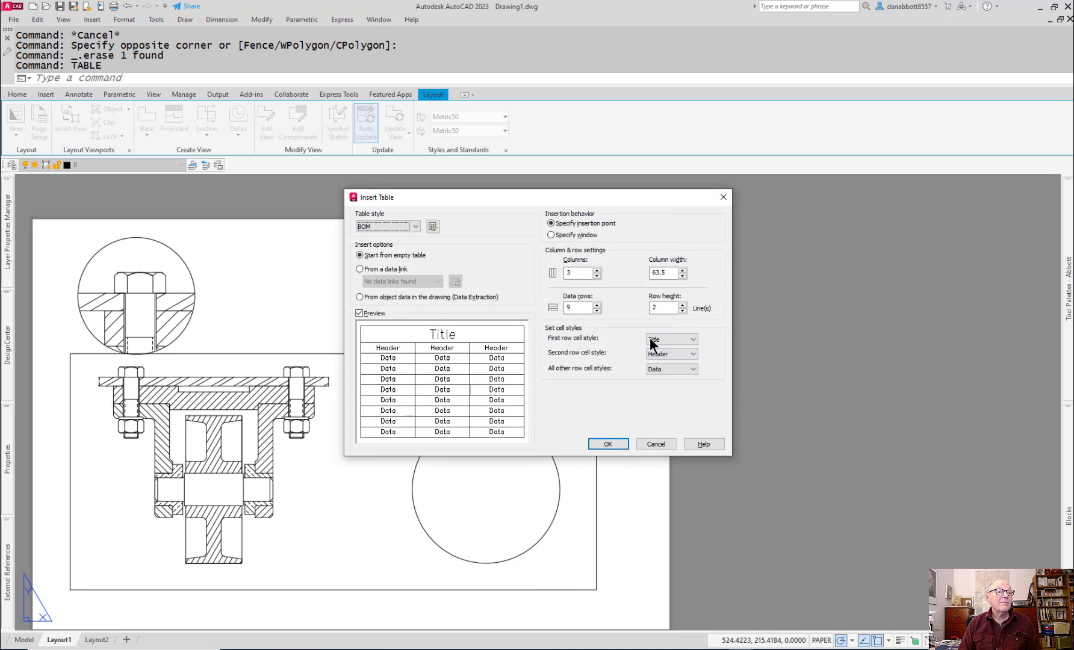
pyautogui.doubleClick(662, 307)
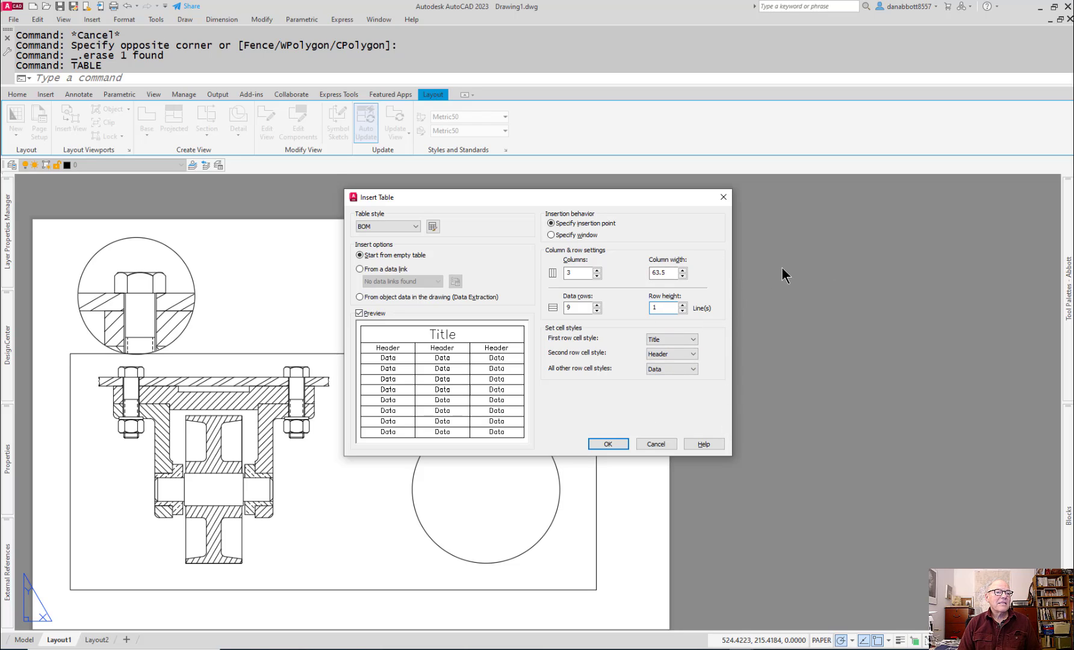
pyautogui.click(607, 444)
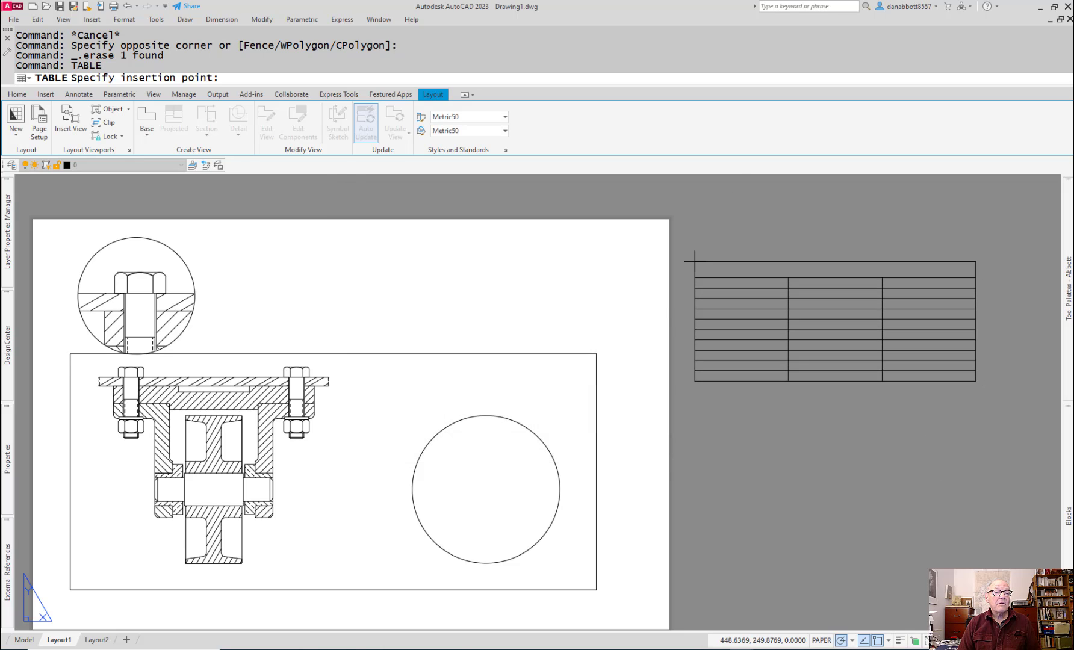
pyautogui.click(694, 261)
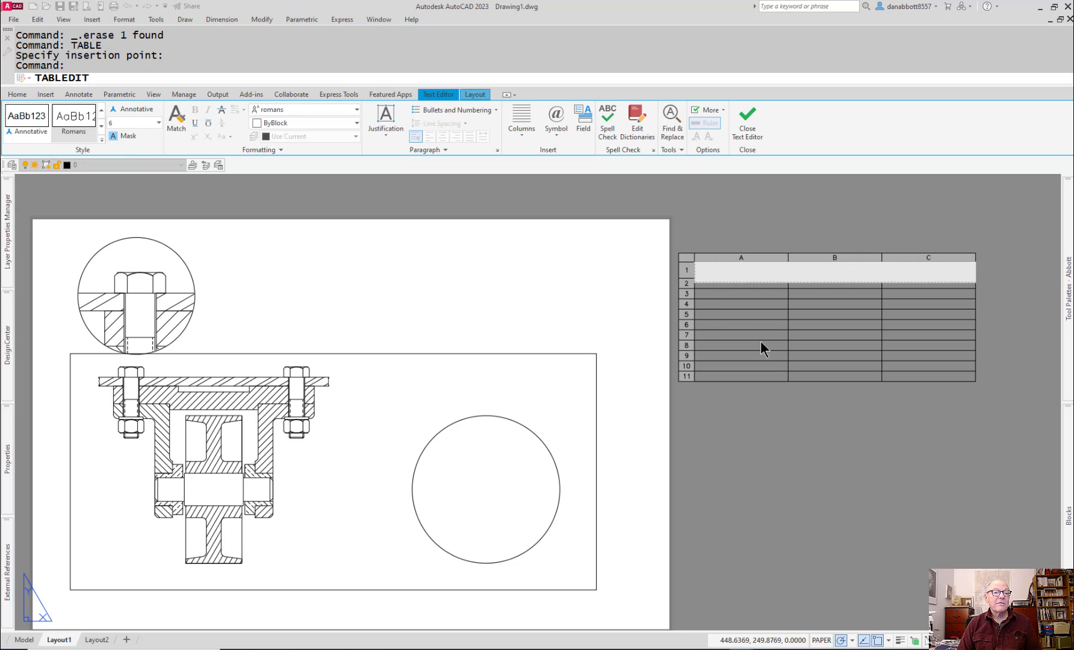
pyautogui.click(823, 560)
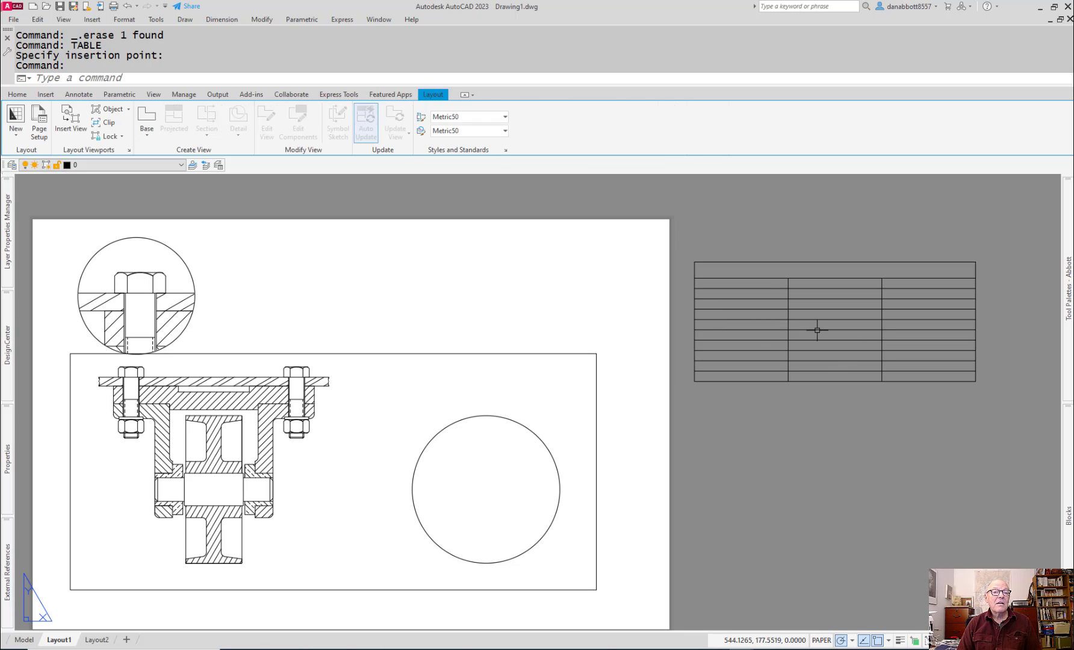
# Step: Delete the merged title row of the new table and clear the cell selection
pyautogui.click(746, 266)
pyautogui.rightClick(736, 270)
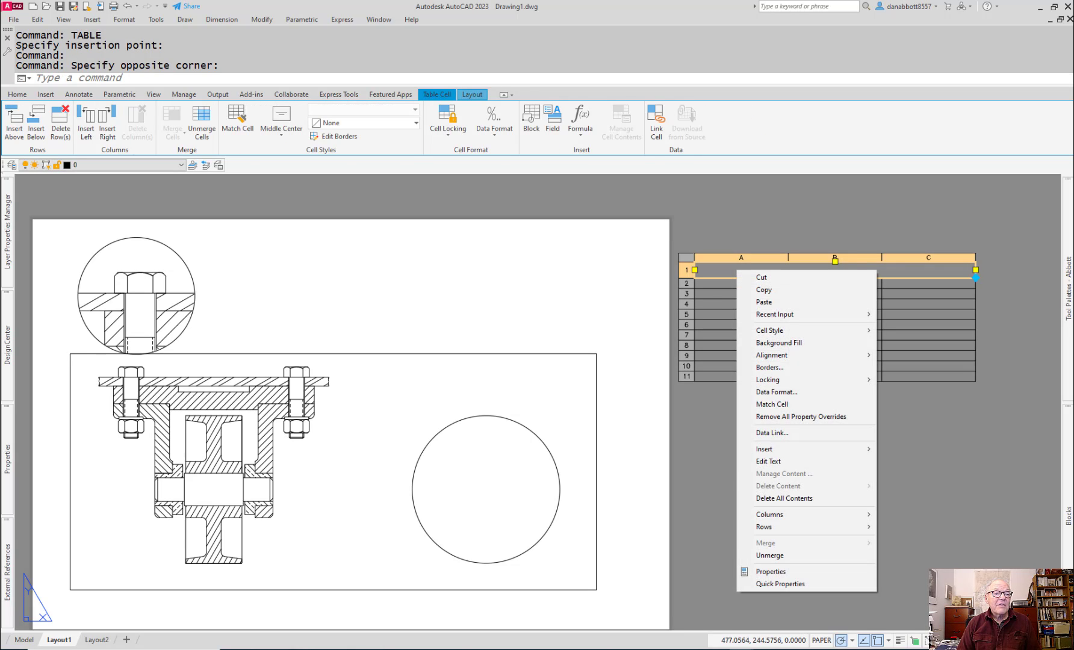
pyautogui.click(693, 270)
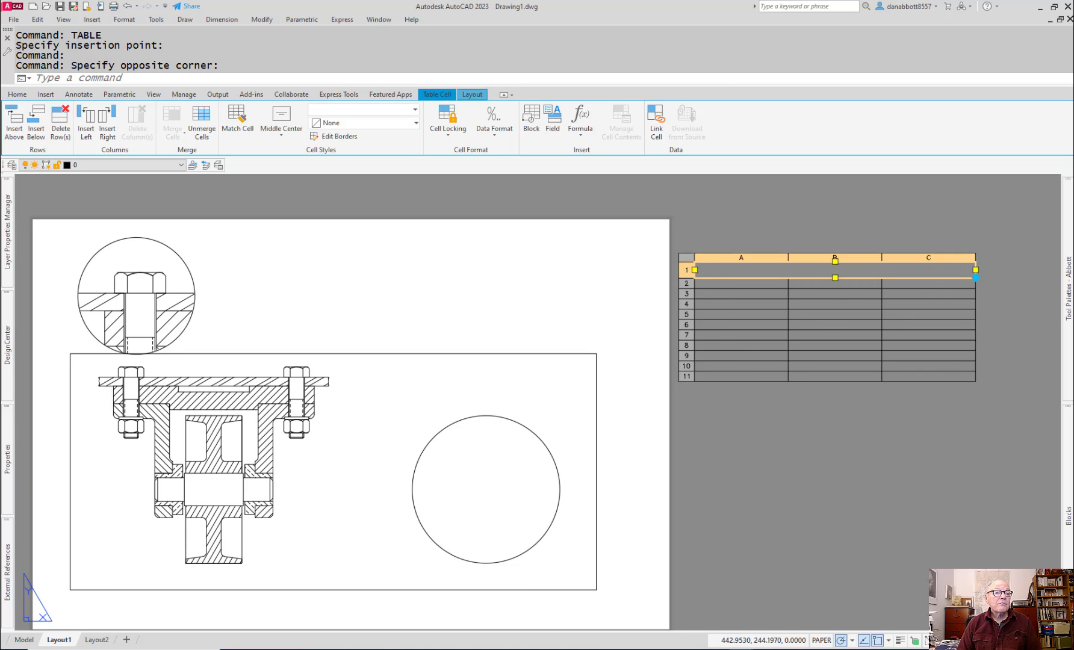
pyautogui.rightClick(687, 270)
pyautogui.click(723, 302)
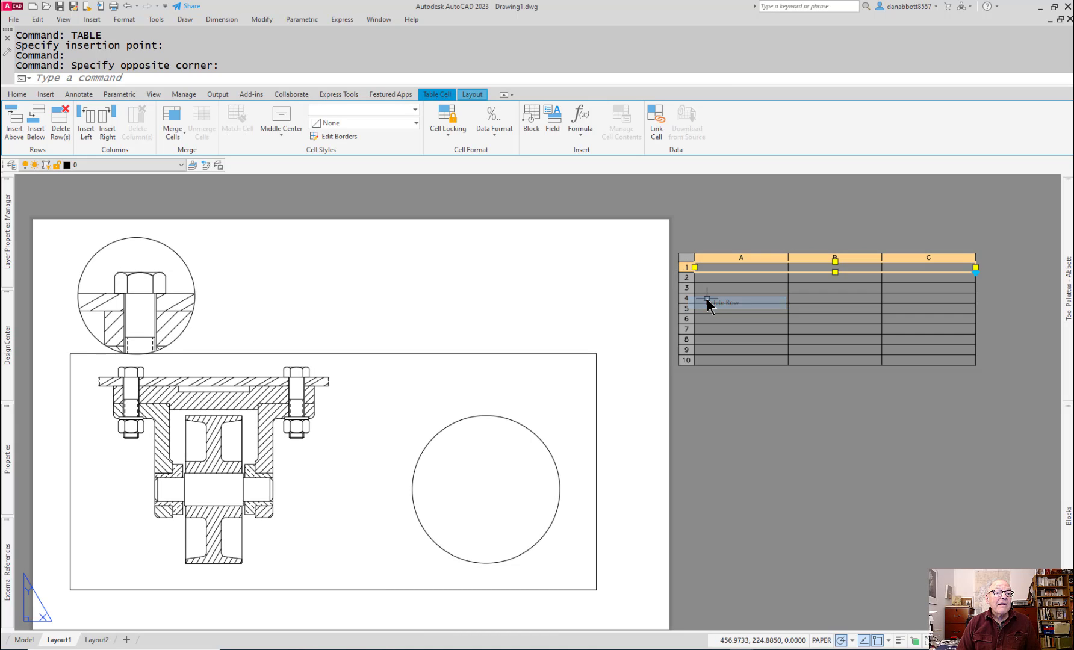
pyautogui.click(772, 389)
pyautogui.press('Escape')
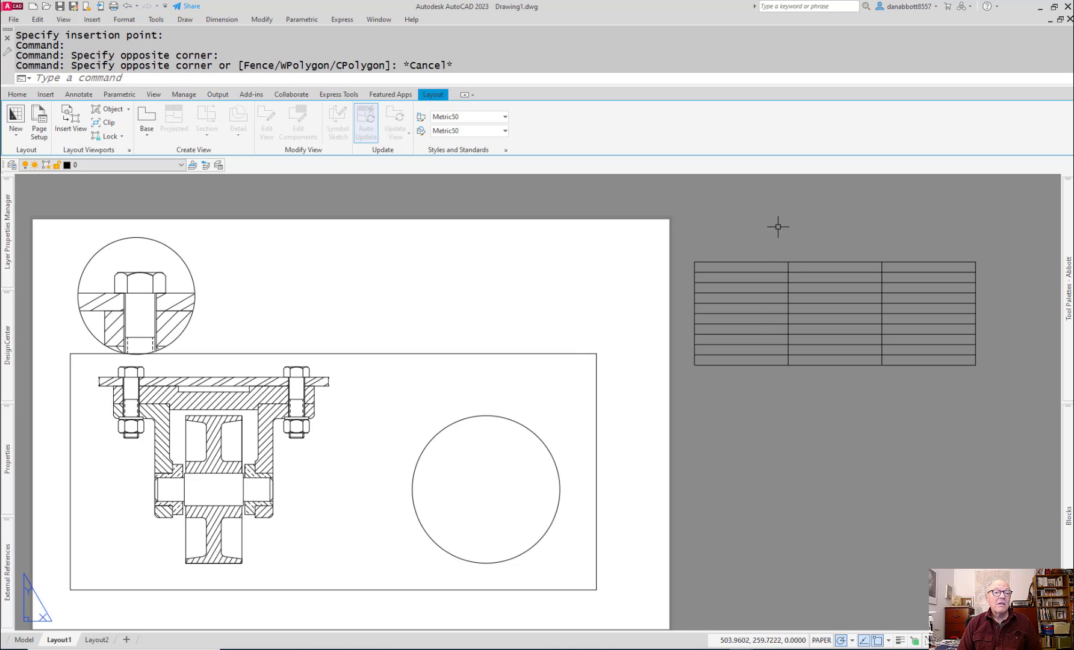
# Step: Enter ITEM NUMBER as the heading of the table's first column
pyautogui.click(749, 270)
pyautogui.click(742, 267)
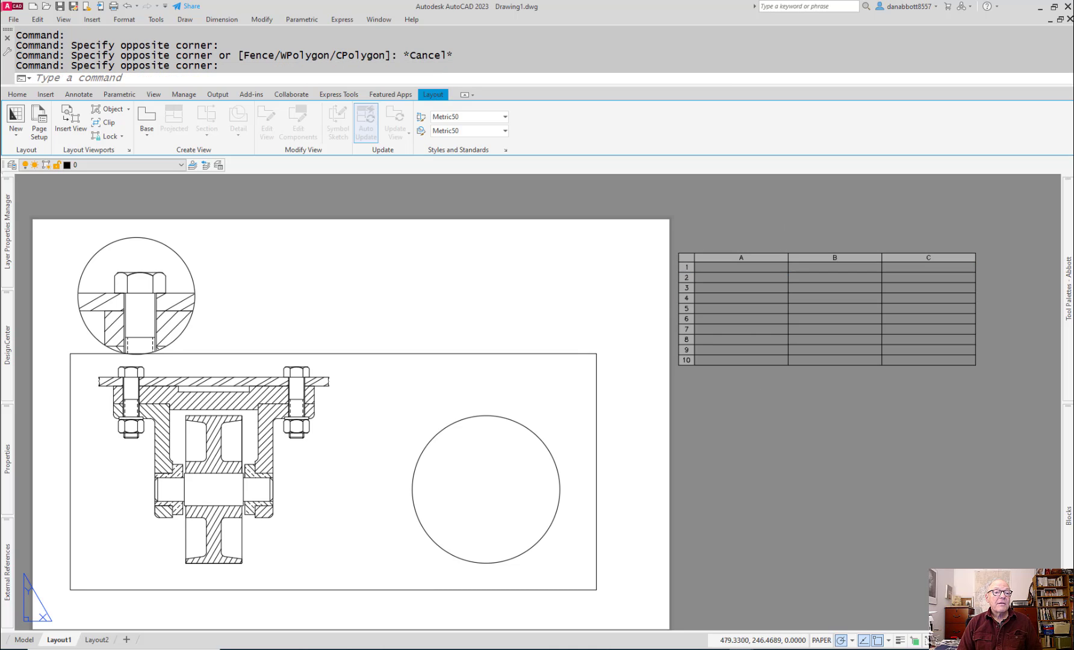
pyautogui.doubleClick(741, 267)
pyautogui.write('ITEM  N')
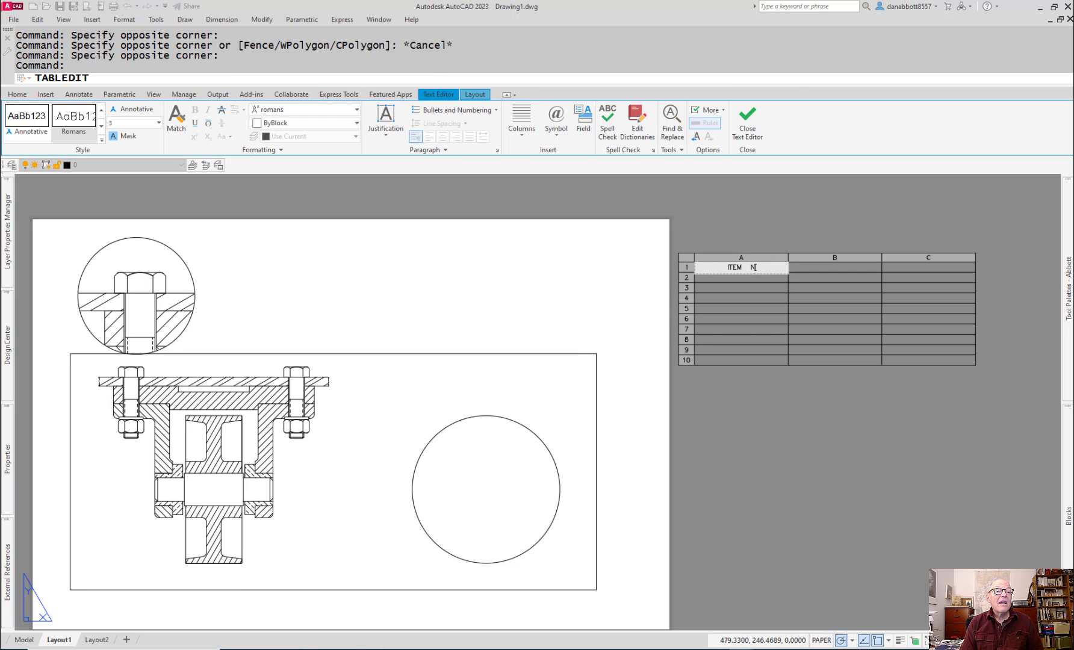
pyautogui.write('UMBER')
pyautogui.press('Tab')
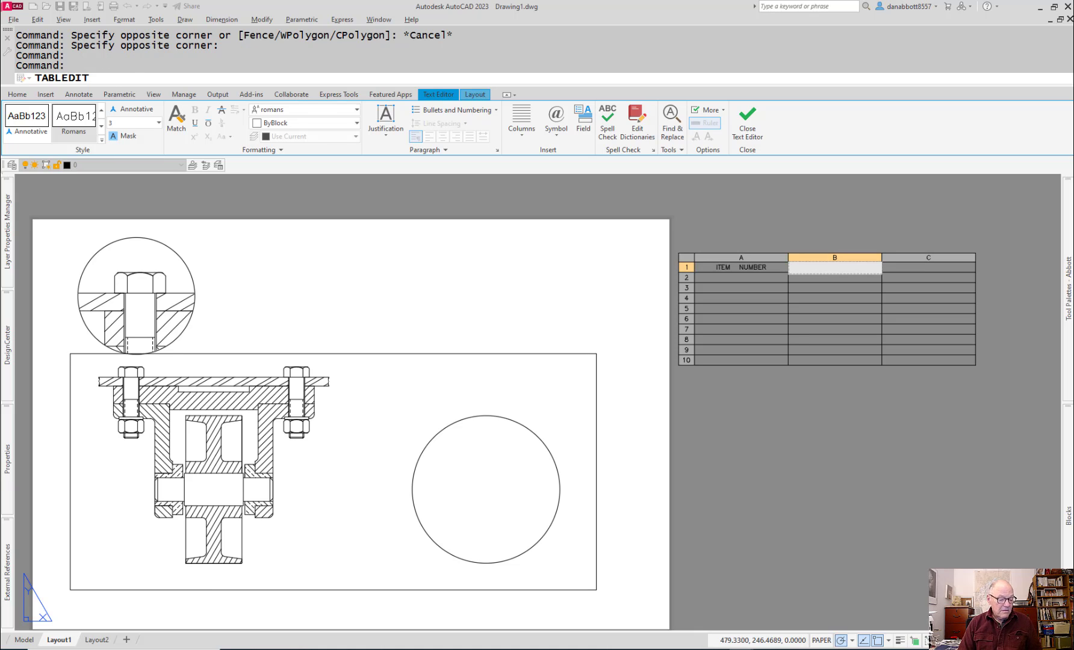
# Step: Enter the headings DESCRIPTION and QUANTITY for the second and third columns, then finish editing the table
pyautogui.write('DES')
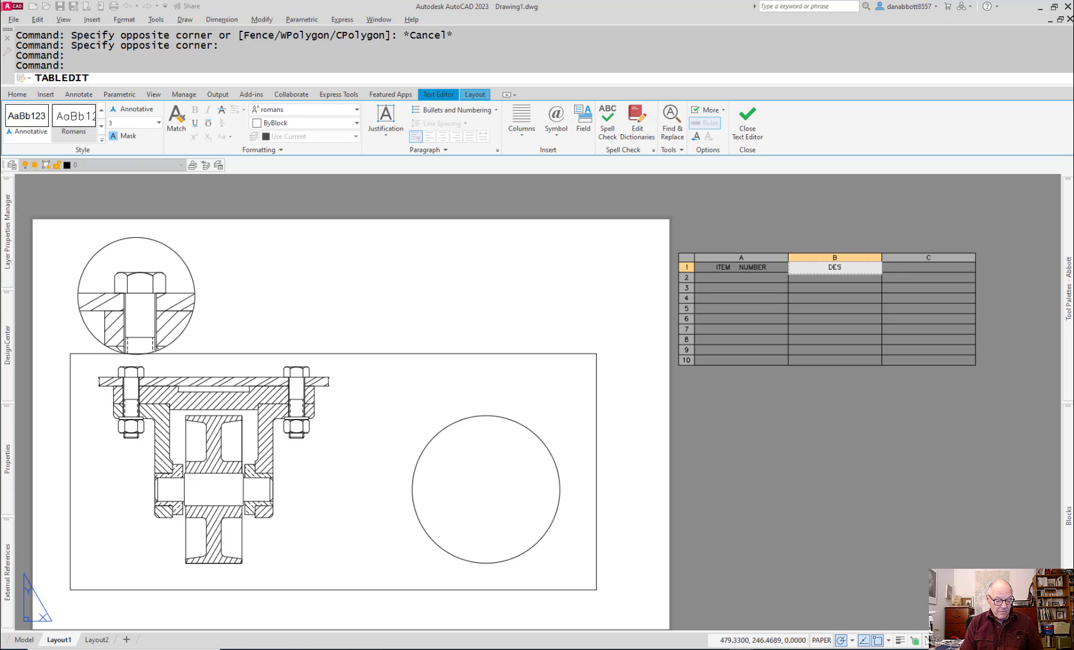
pyautogui.write('CRIPTINO')
pyautogui.press('BackSpace')
pyautogui.press('BackSpace')
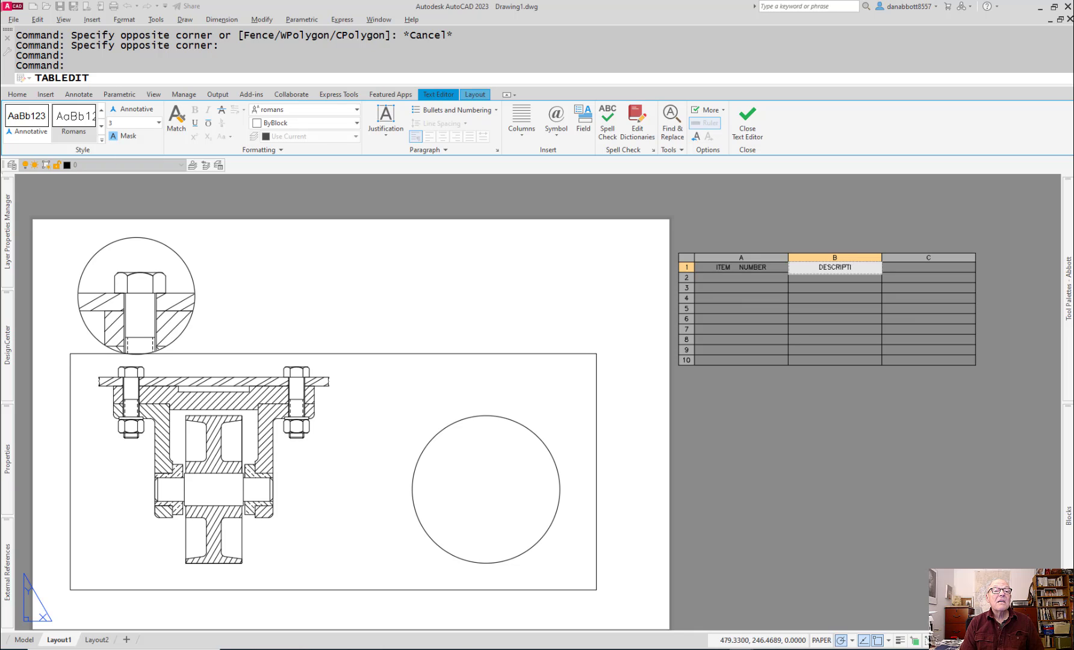
pyautogui.write('ON')
pyautogui.press('Tab')
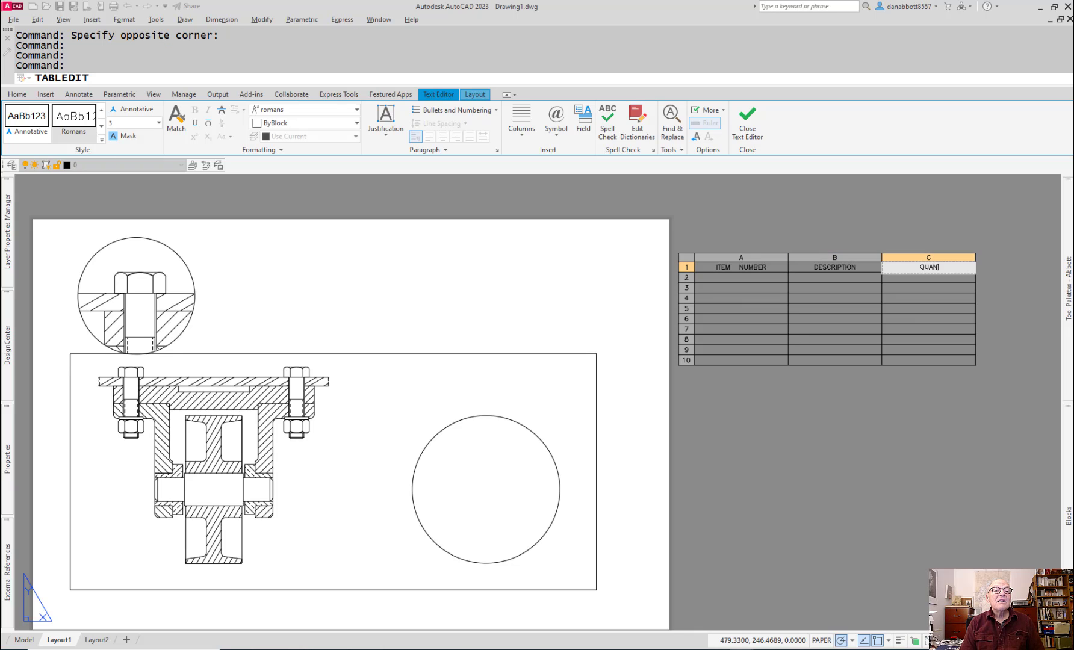
pyautogui.click(789, 471)
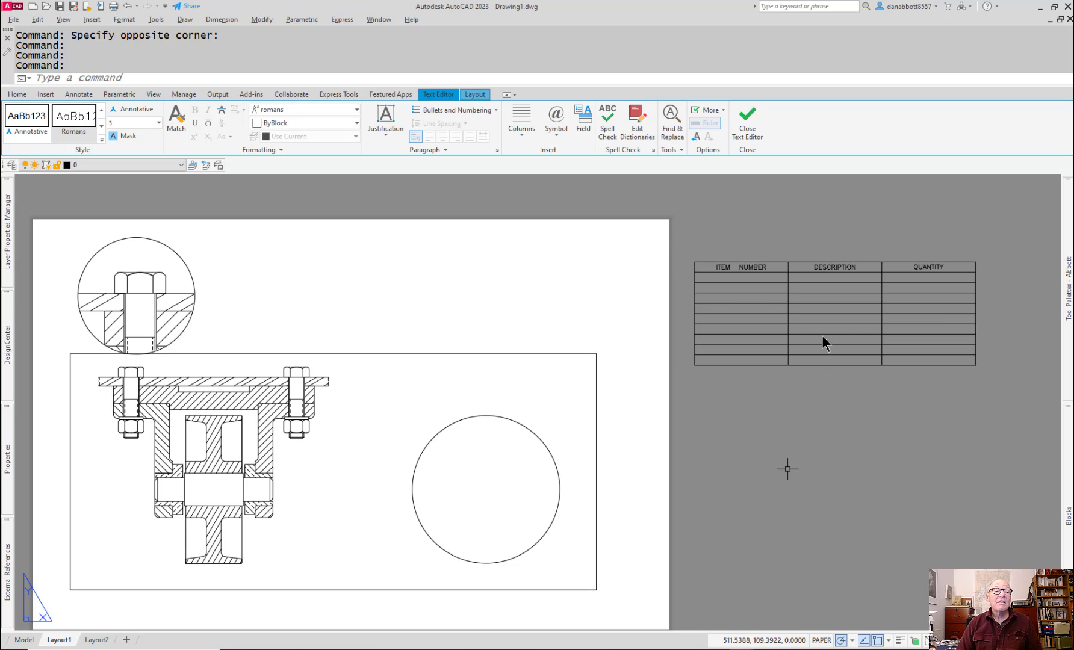
# Step: Narrow the ITEM NUMBER column to just fit its heading by shifting its border with the DESCRIPTION column, then deselect the table
pyautogui.scroll(-2, 902, 280)
pyautogui.scroll(4, 890, 277)
pyautogui.moveTo(865, 307); pyautogui.dragTo(700, 307, button='middle')
pyautogui.click(541, 257)
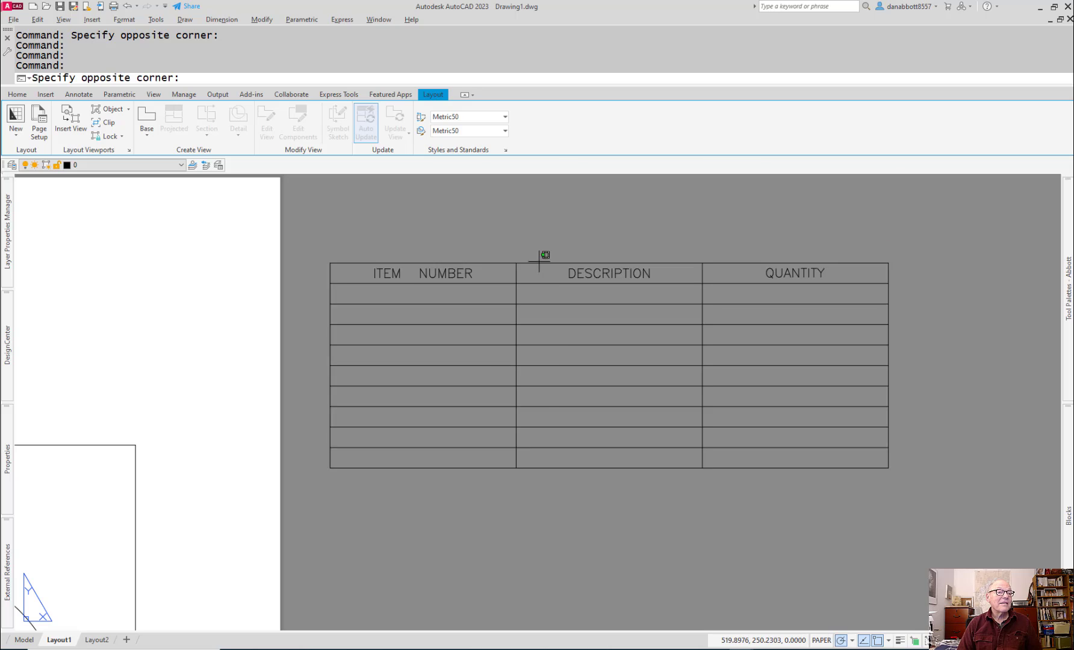
pyautogui.click(522, 269)
pyautogui.click(516, 283)
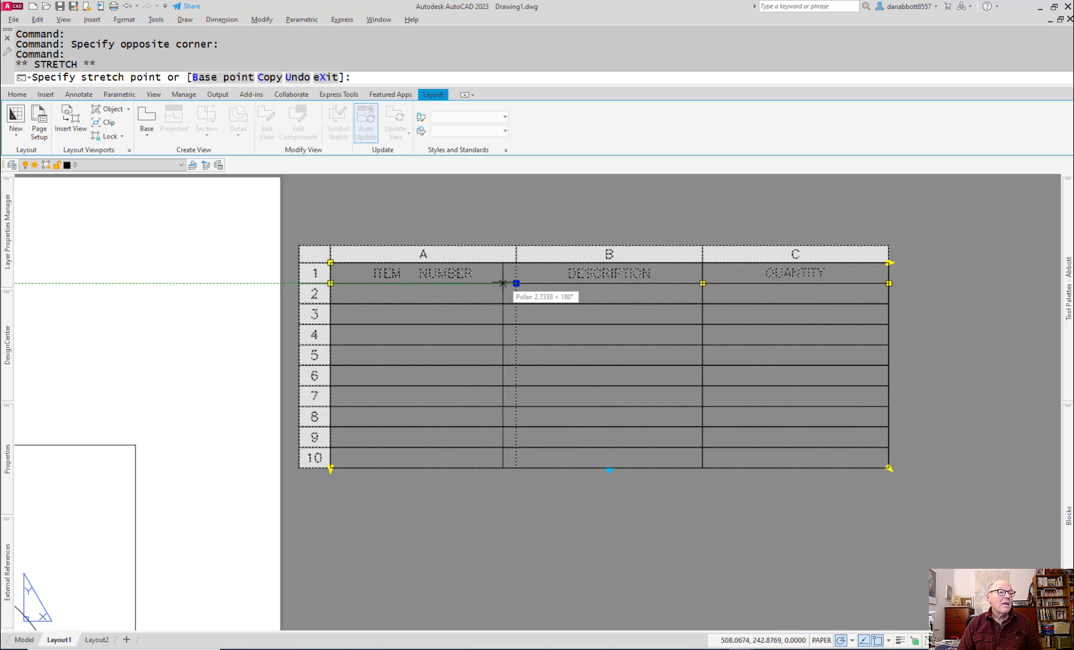
pyautogui.click(477, 283)
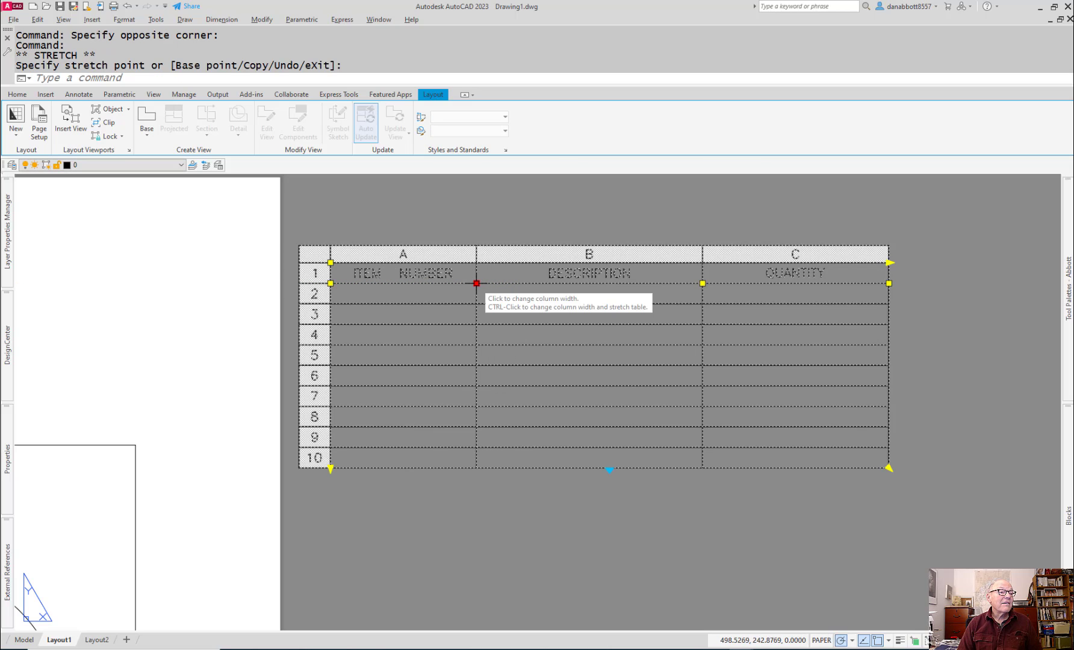
pyautogui.click(476, 283)
pyautogui.click(461, 283)
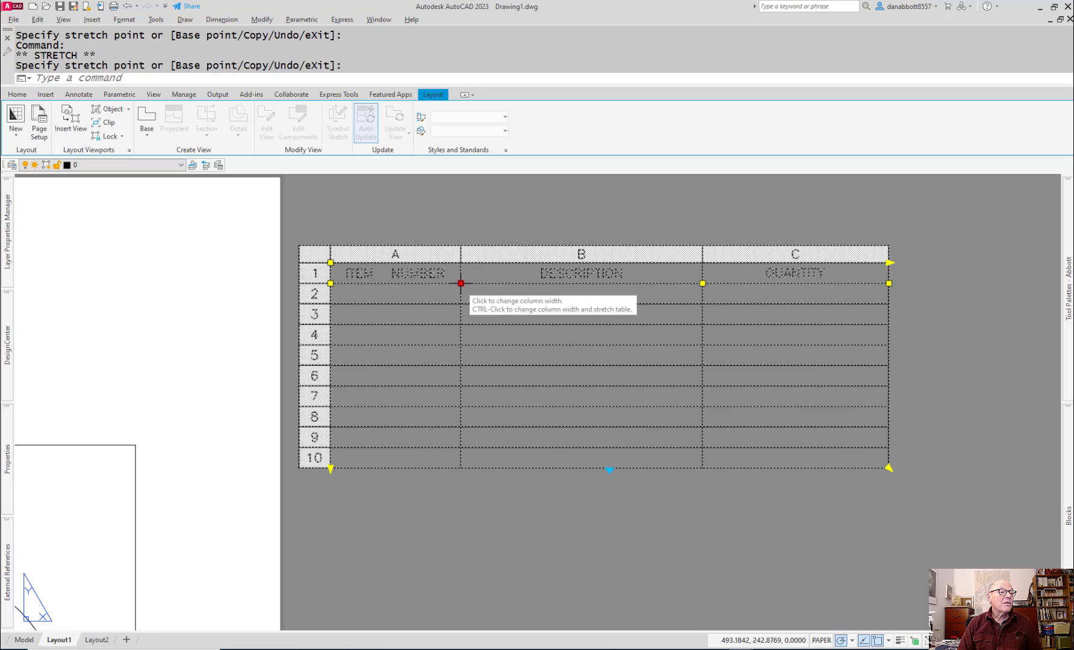
pyautogui.click(460, 283)
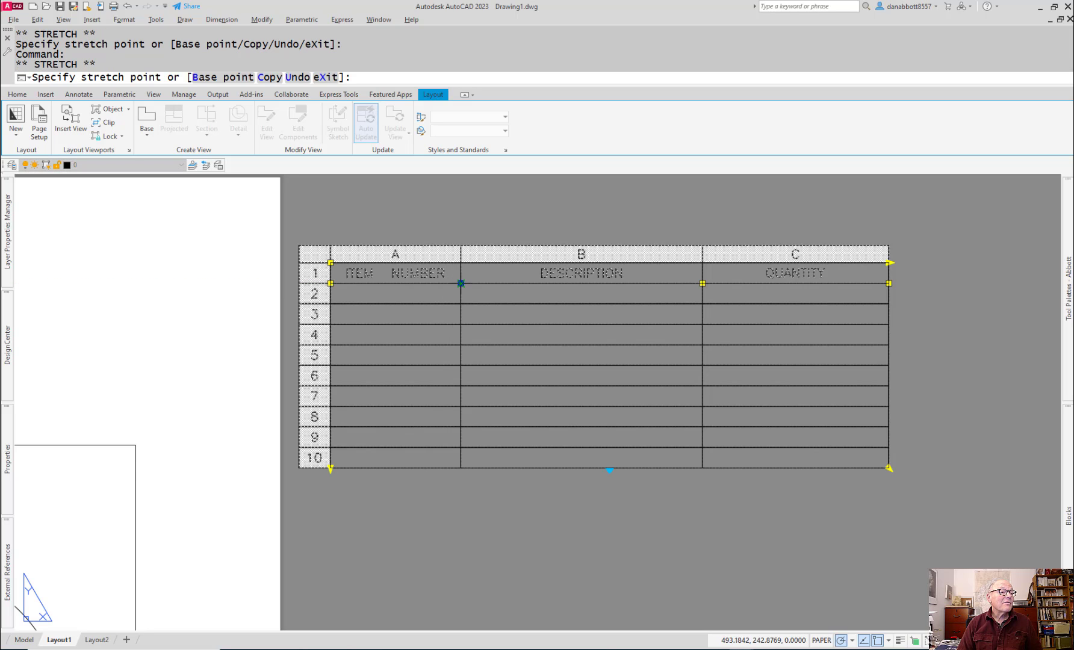
pyautogui.click(461, 283)
pyautogui.press('Escape')
# Step: Shorten the first column's heading to ITEM NO. and finish editing the cell
pyautogui.doubleClick(455, 279)
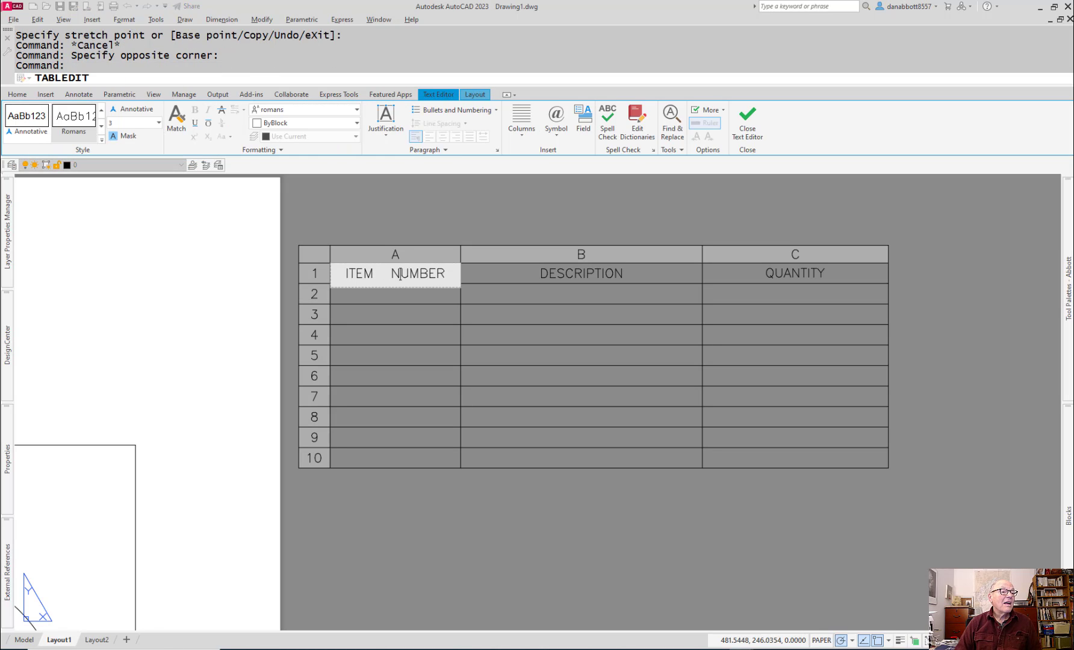
pyautogui.press('BackSpace')
pyautogui.press('BackSpace')
pyautogui.press('BackSpace')
pyautogui.press('BackSpace')
pyautogui.press('BackSpace')
pyautogui.press('BackSpace')
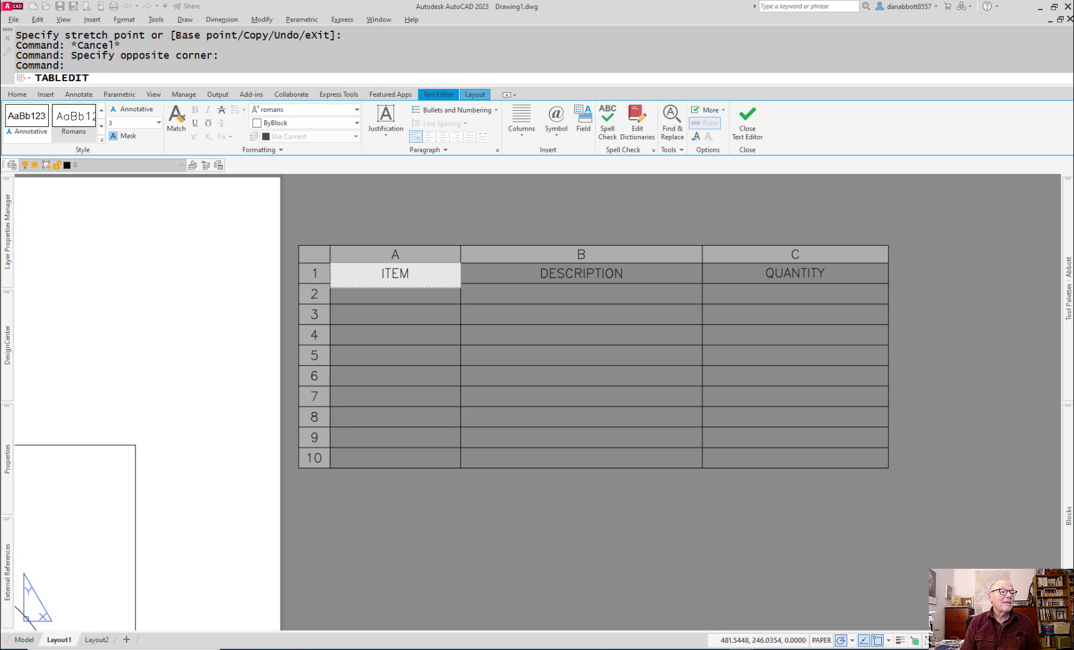
pyautogui.write('NO.')
pyautogui.click(575, 213)
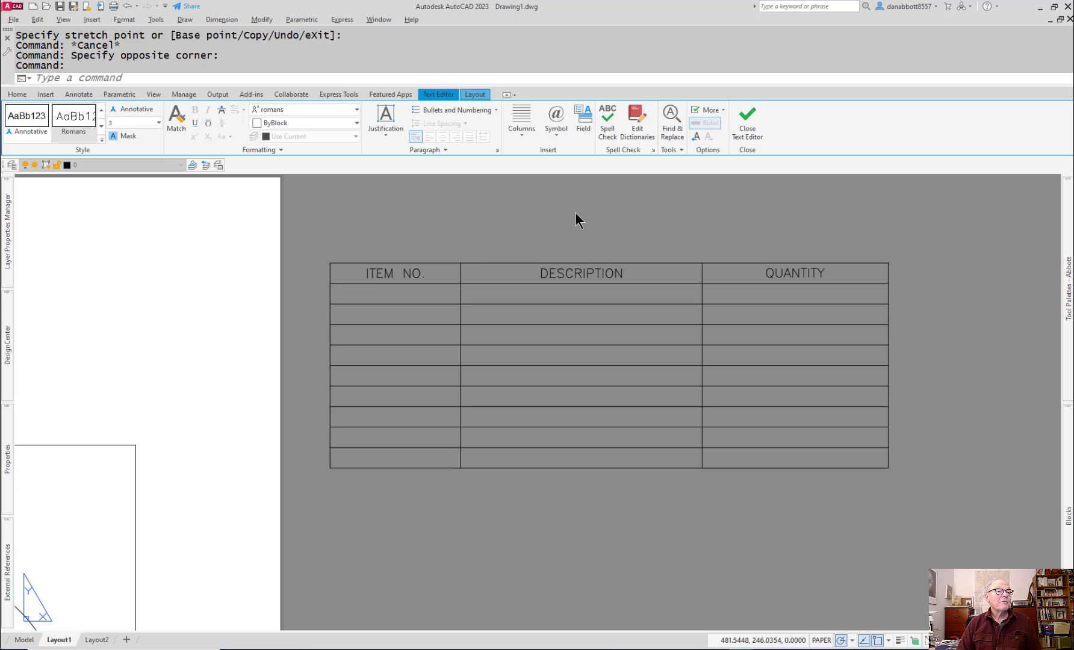
# Step: Narrow the ITEM NO. column further to fit its shortened heading, keeping the overall table width
pyautogui.click(466, 274)
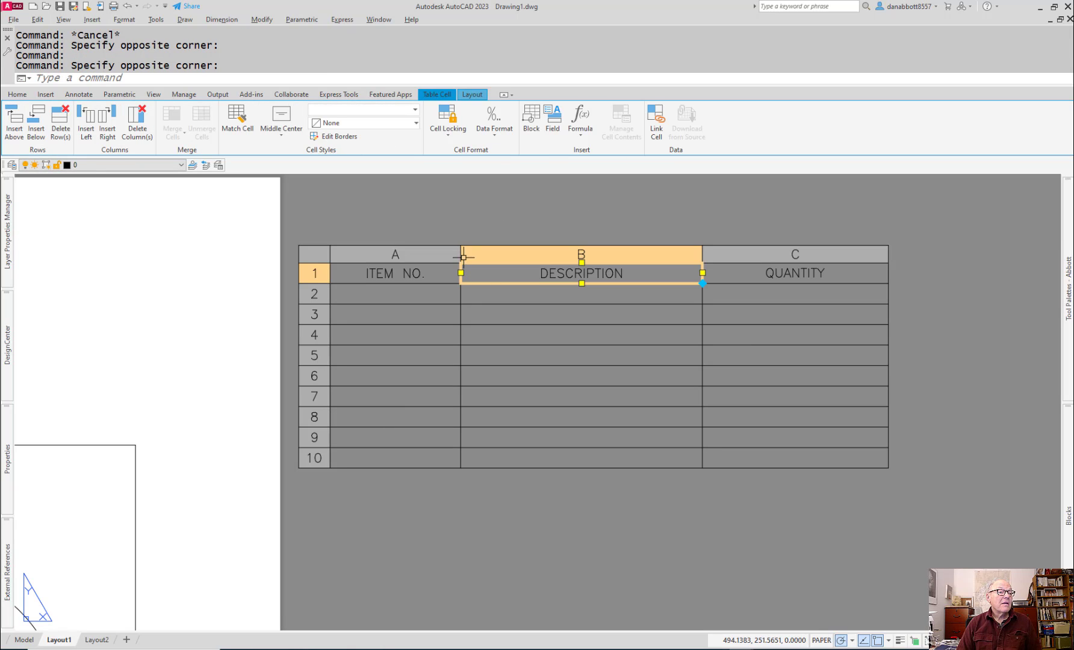
pyautogui.press('Escape')
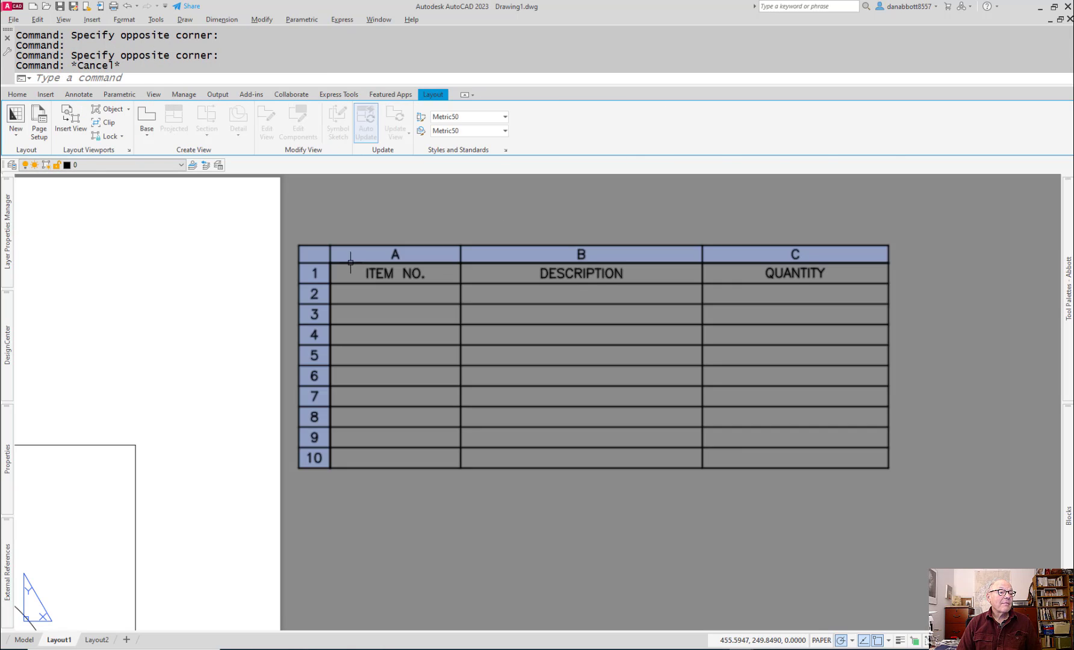
pyautogui.click(352, 263)
pyautogui.click(461, 283)
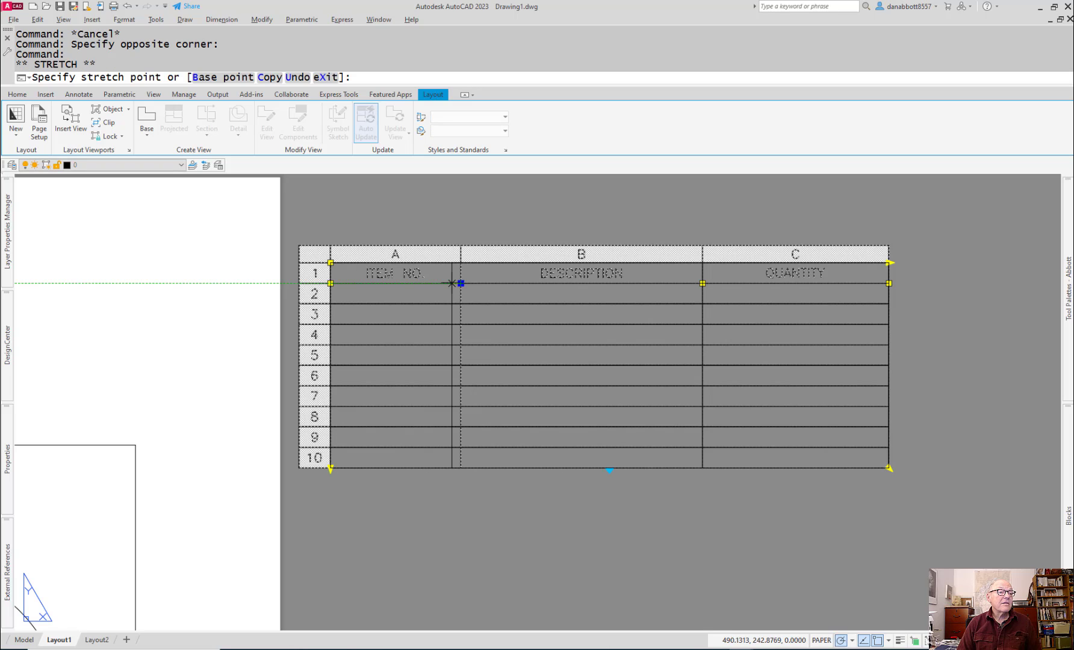
pyautogui.click(427, 283)
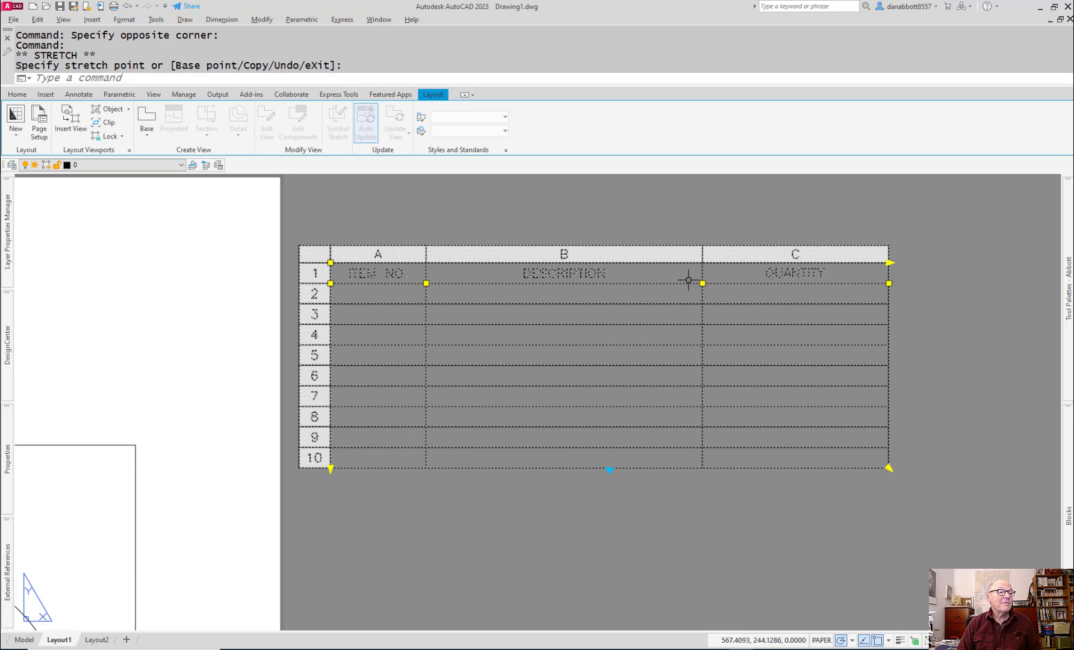
# Step: Widen the DESCRIPTION column into the QUANTITY column, and pull the table's outer edge inward to narrow QUANTITY further
pyautogui.click(756, 287)
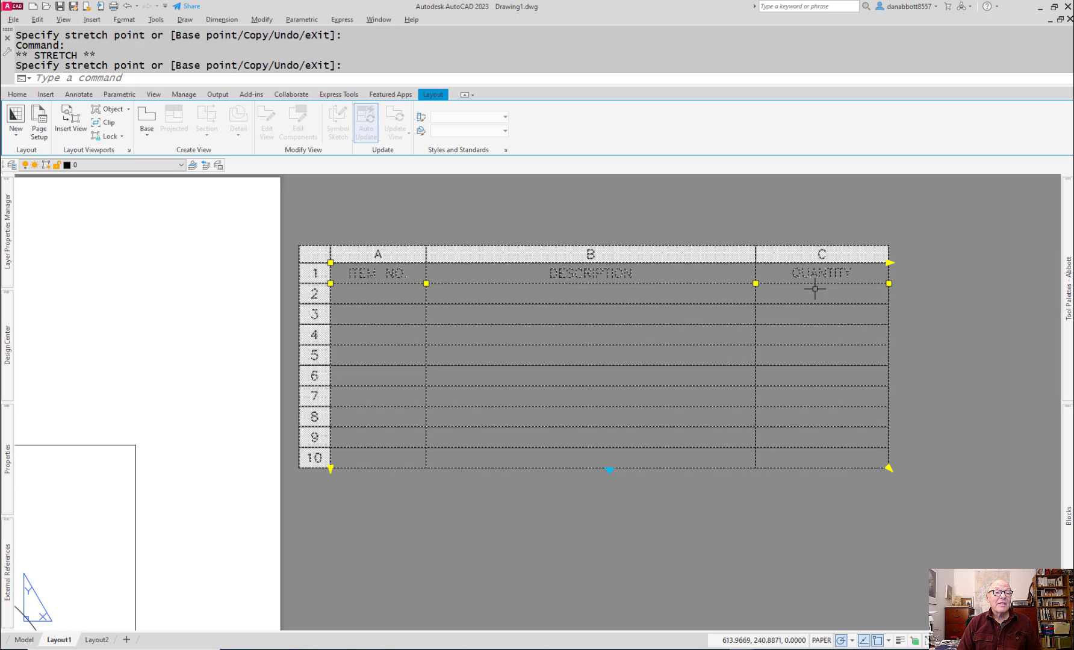
pyautogui.click(889, 283)
pyautogui.click(857, 283)
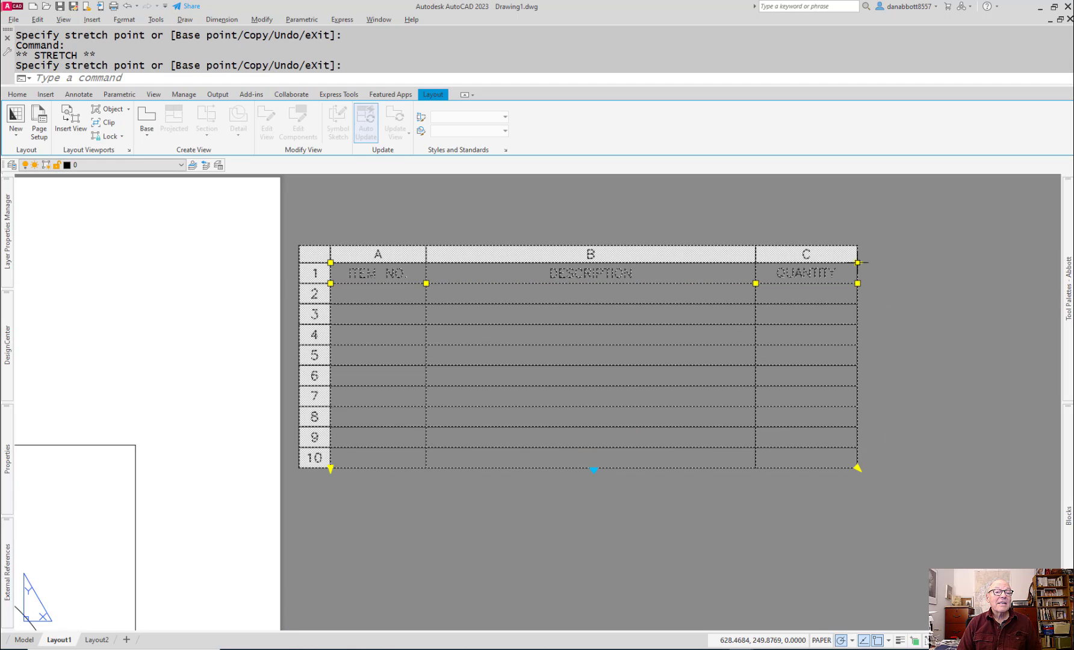
pyautogui.click(858, 262)
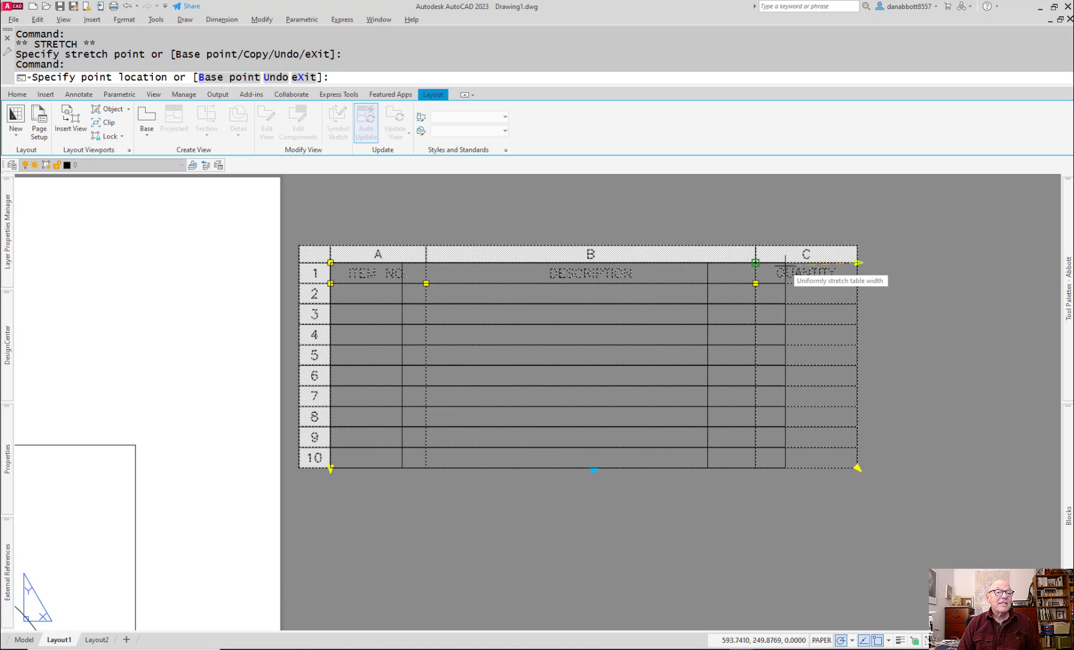
pyautogui.click(858, 262)
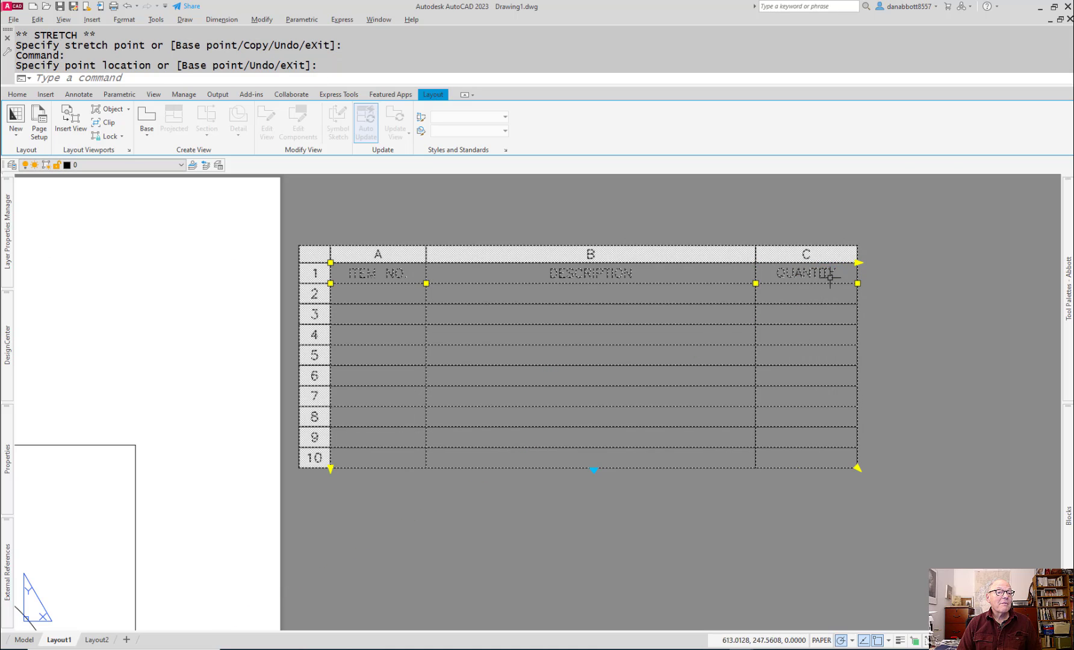
pyautogui.click(942, 321)
pyautogui.press('Escape')
pyautogui.press('Escape')
# Step: Move the BOM table onto the sheet, into the upper-right area above the rectangular viewport, and deselect it
pyautogui.scroll(3, 765, 477)
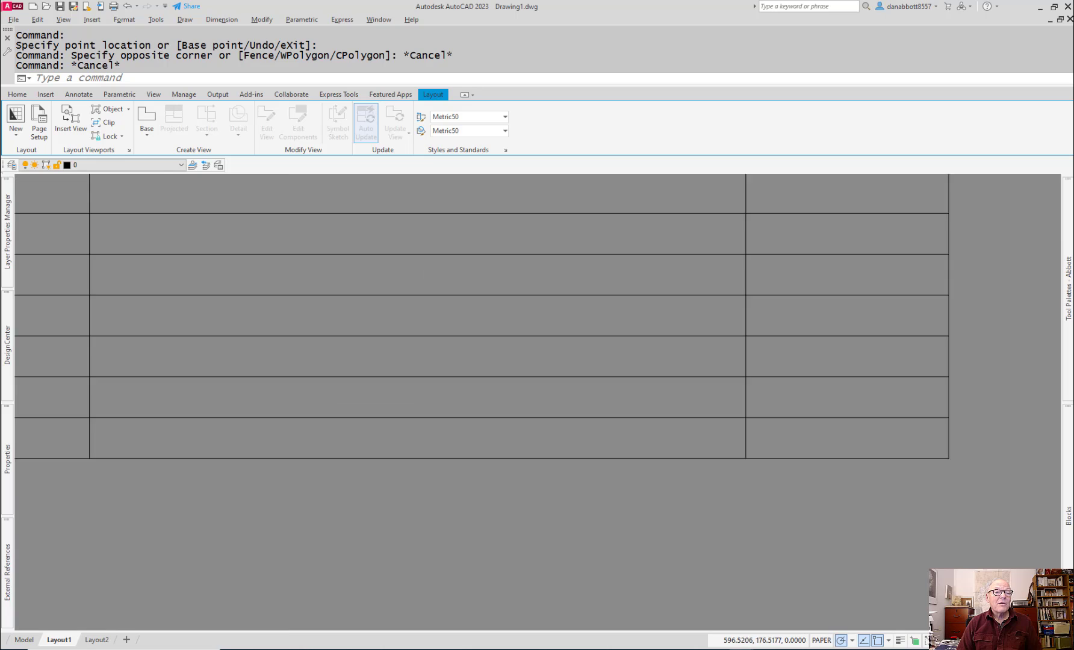
pyautogui.scroll(6, 762, 478)
pyautogui.scroll(-15, 762, 477)
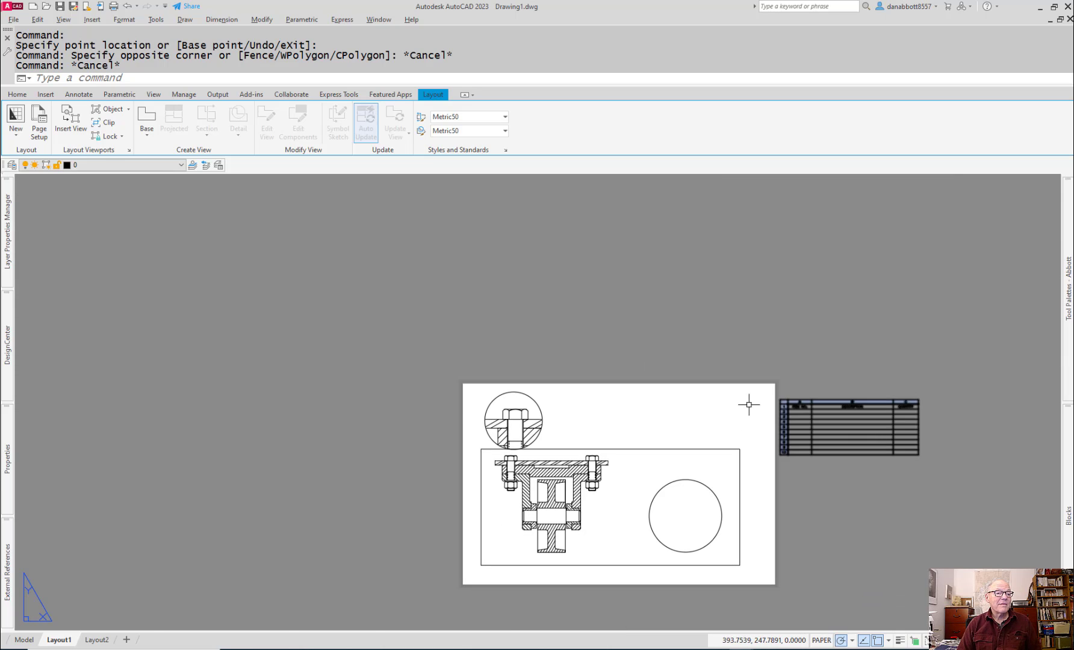
pyautogui.scroll(3, 818, 403)
pyautogui.moveTo(818, 390); pyautogui.dragTo(818, 329, button='middle')
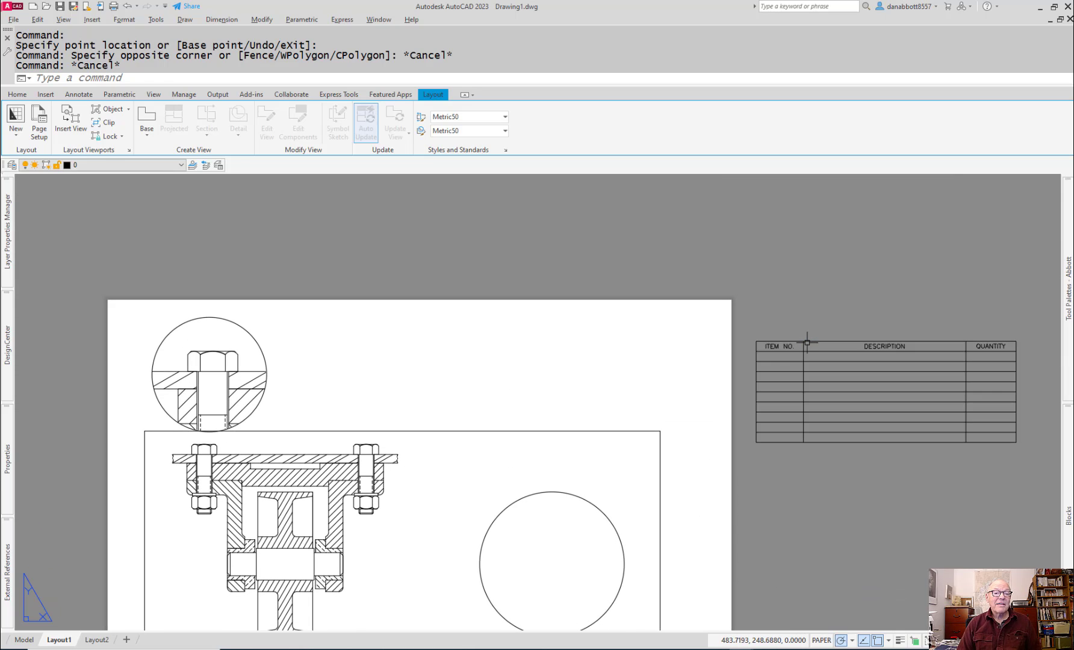
pyautogui.click(806, 342)
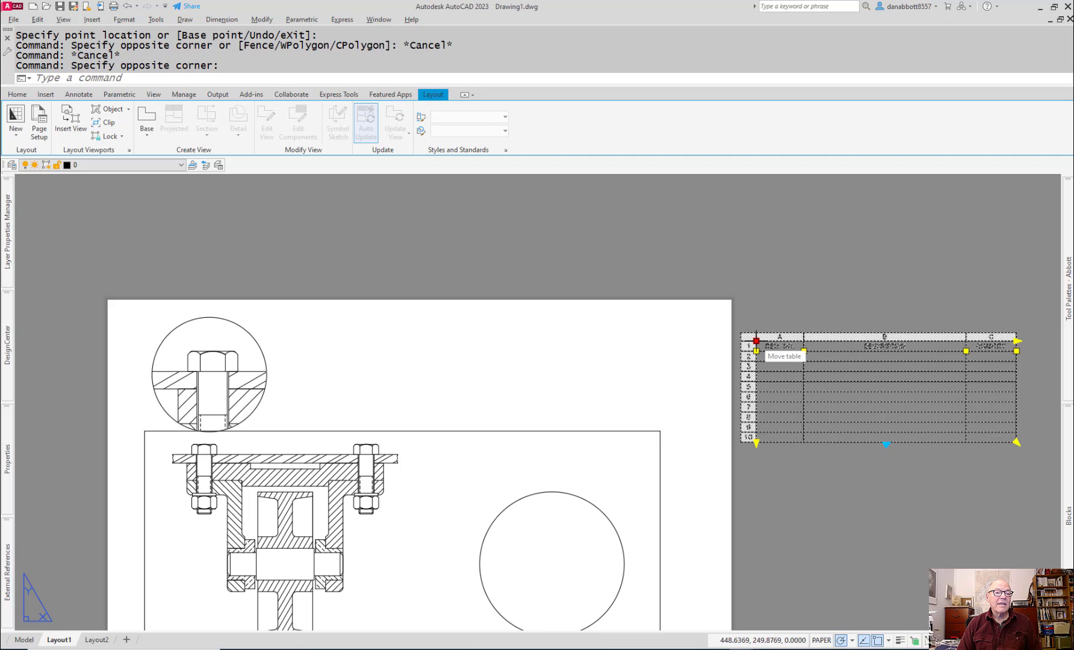
pyautogui.click(757, 340)
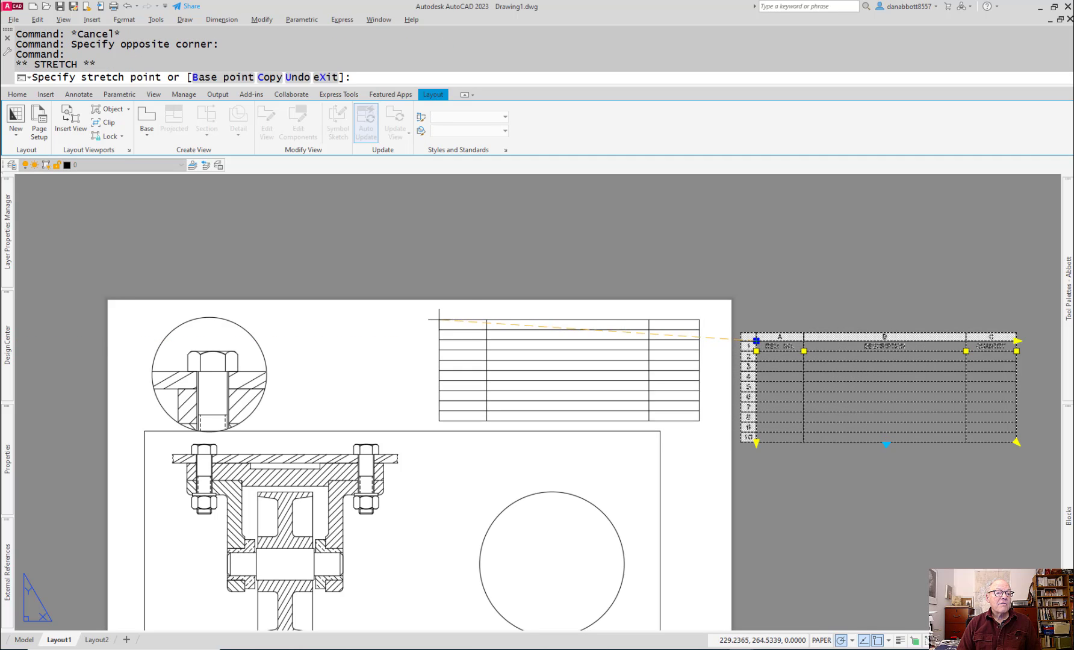
pyautogui.click(446, 321)
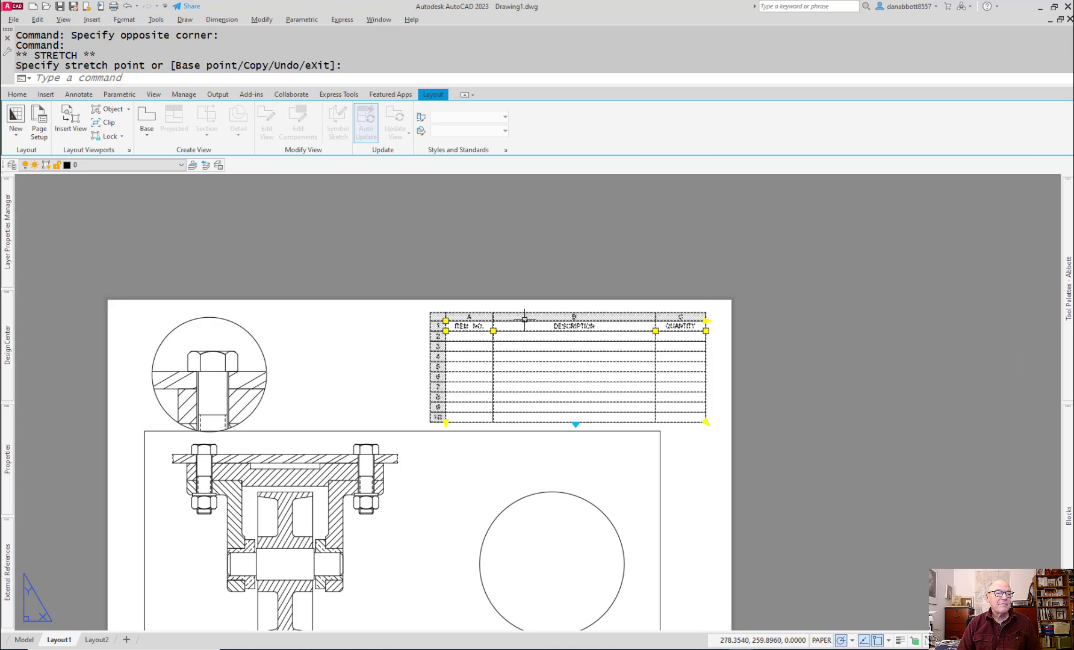
pyautogui.press('Escape')
# Step: Enter 1 in the first cell below the ITEM NO. heading and finish editing
pyautogui.scroll(4, 510, 348)
pyautogui.doubleClick(430, 331)
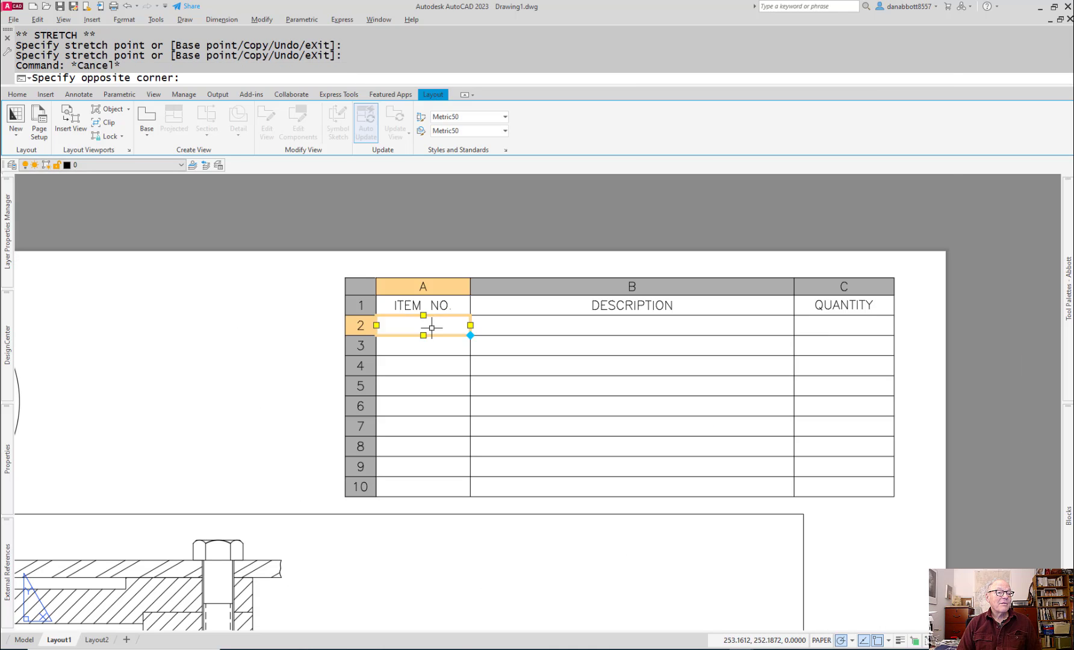
pyautogui.write('1')
pyautogui.click(632, 325)
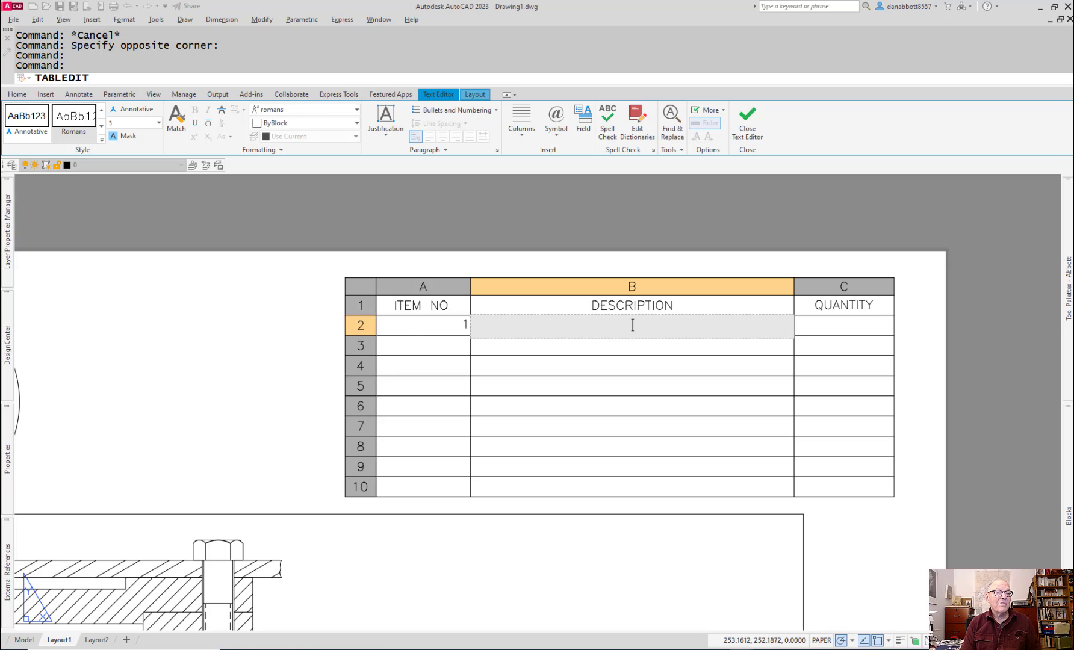
pyautogui.press('Escape')
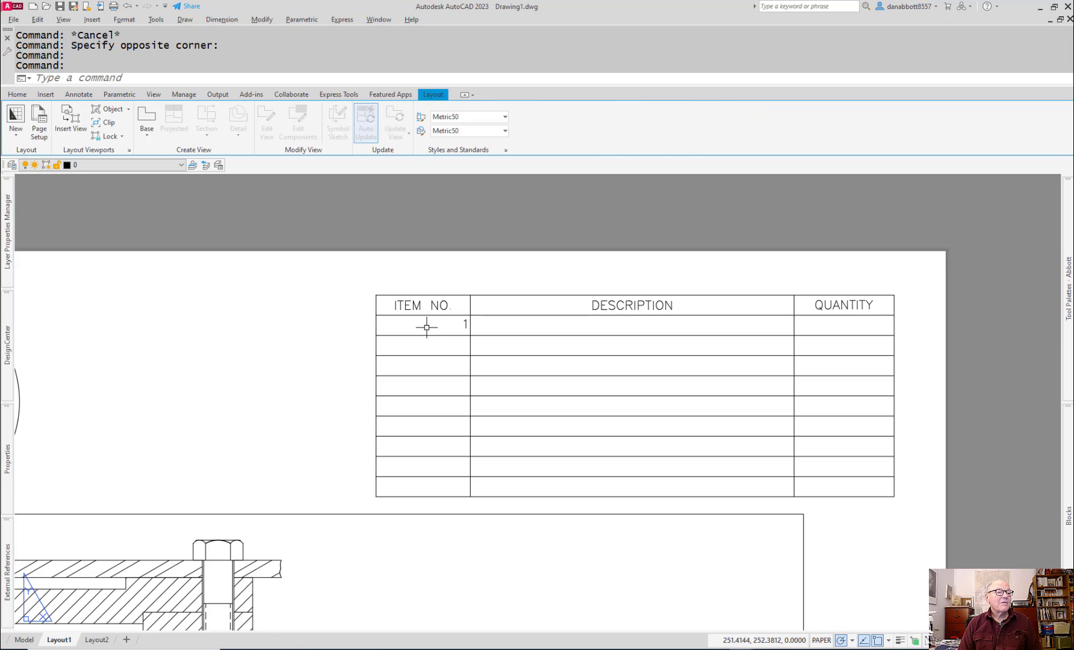
# Step: Set the justification of the item number 1 cell to Middle Center and leave the neighbouring description cell empty
pyautogui.doubleClick(427, 327)
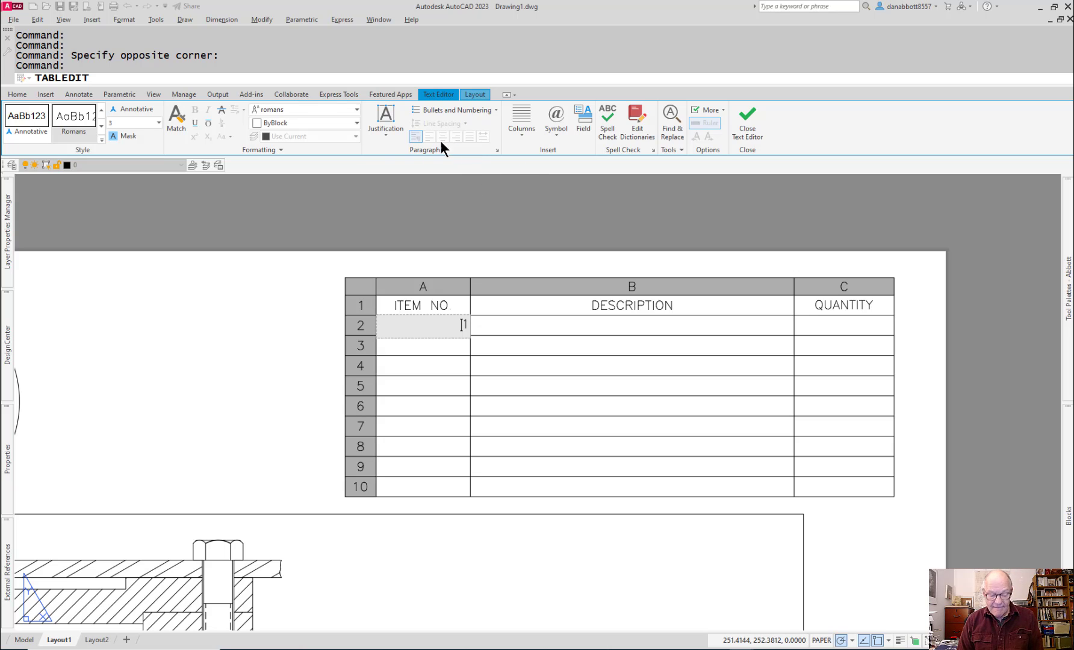
pyautogui.click(386, 134)
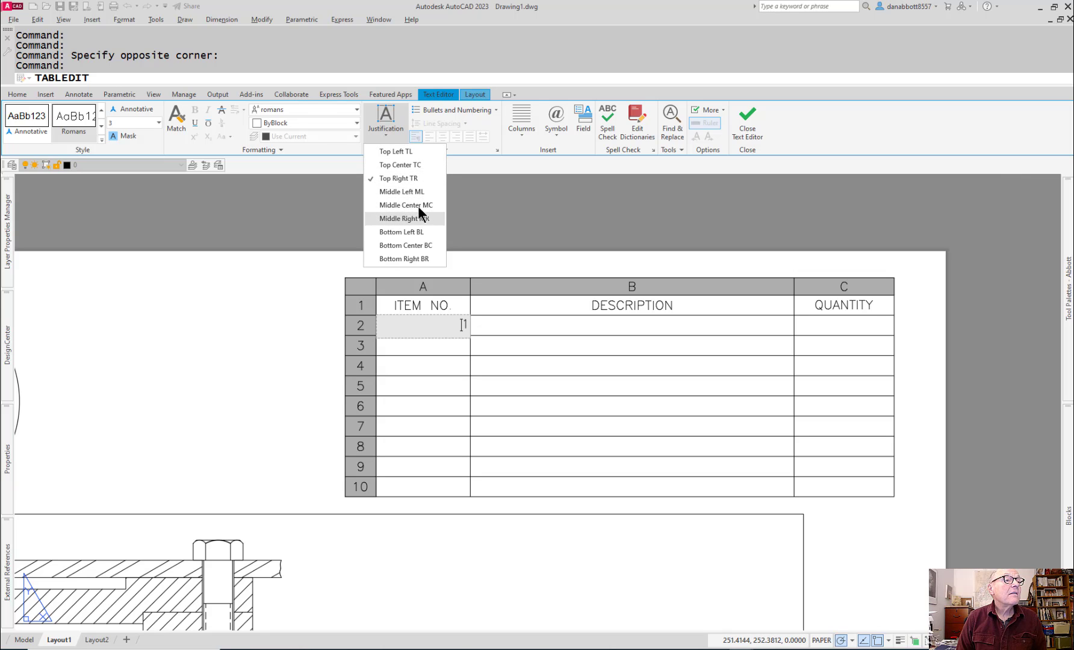
pyautogui.click(392, 207)
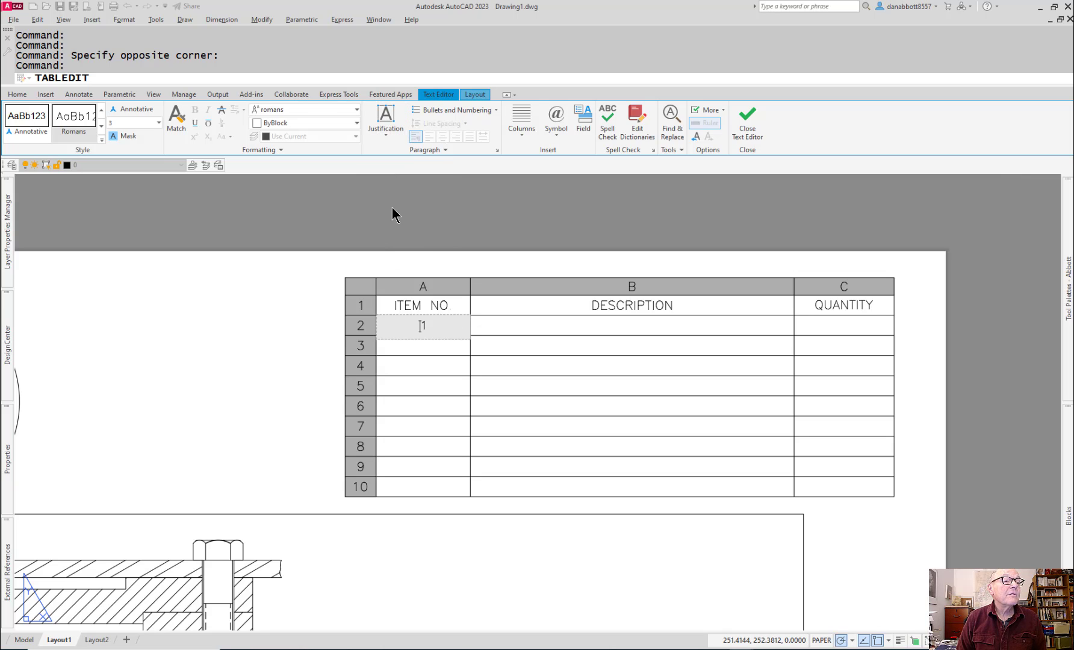
pyautogui.click(473, 227)
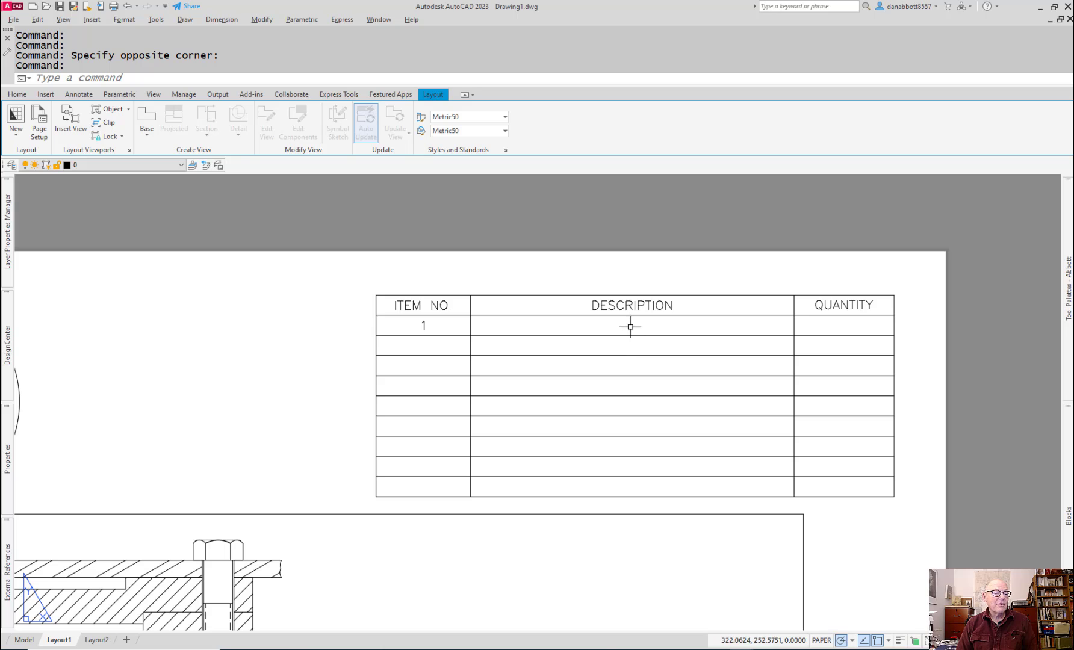
pyautogui.doubleClick(499, 329)
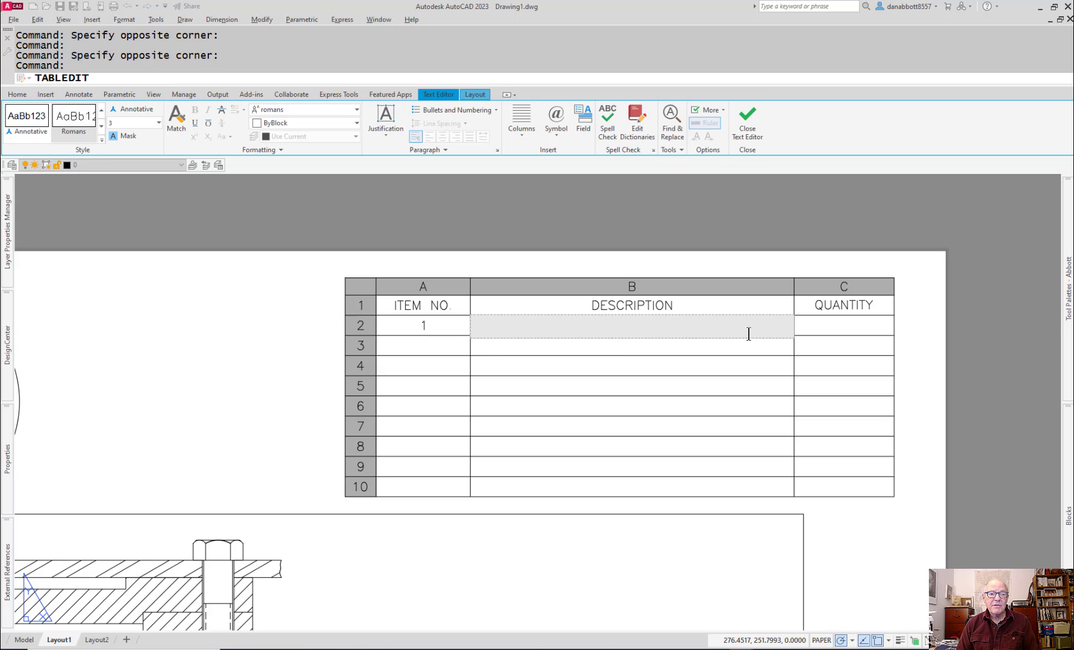
pyautogui.press('Escape')
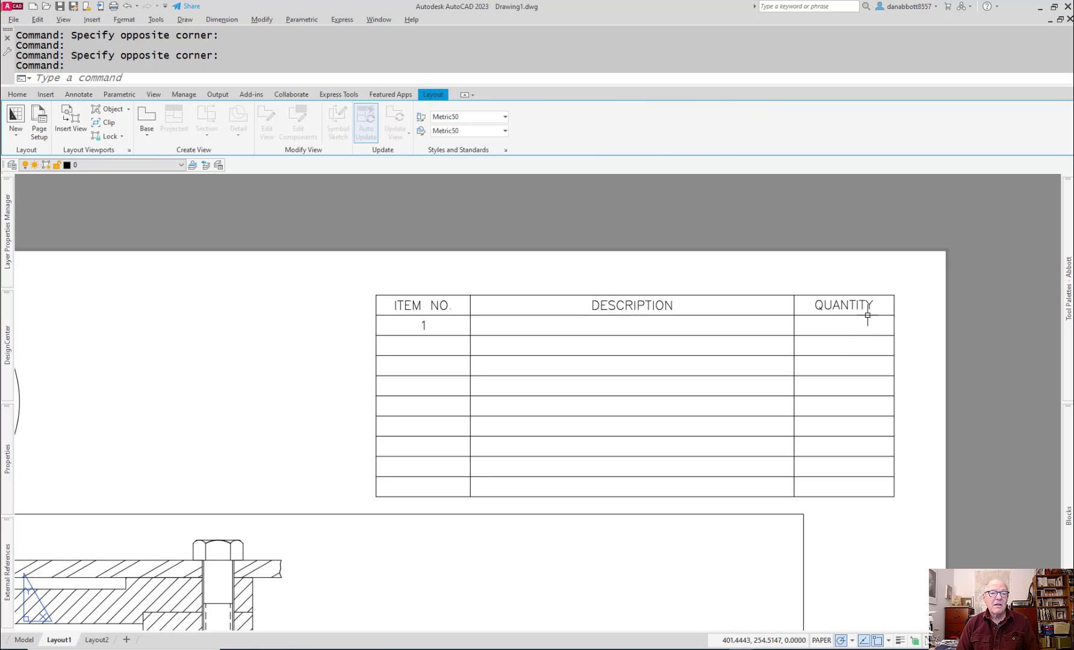
# Step: Replace the QUANTITY heading text in the BOM table with QNTY and finish editing the cell
pyautogui.click(894, 301)
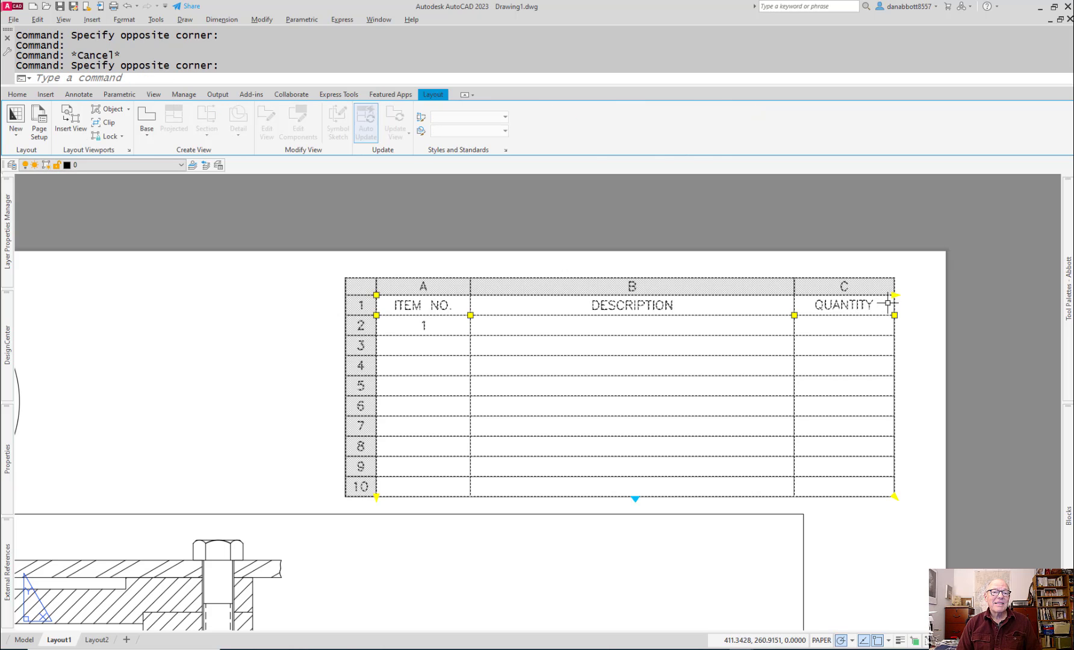
pyautogui.doubleClick(868, 310)
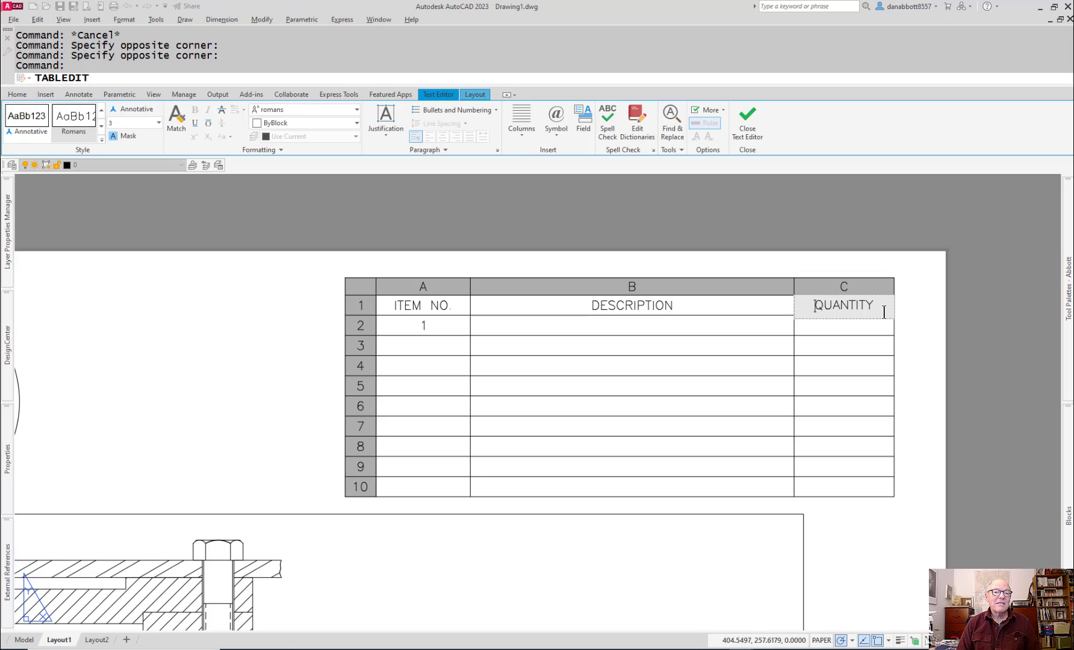
pyautogui.moveTo(880, 305); pyautogui.dragTo(772, 298)
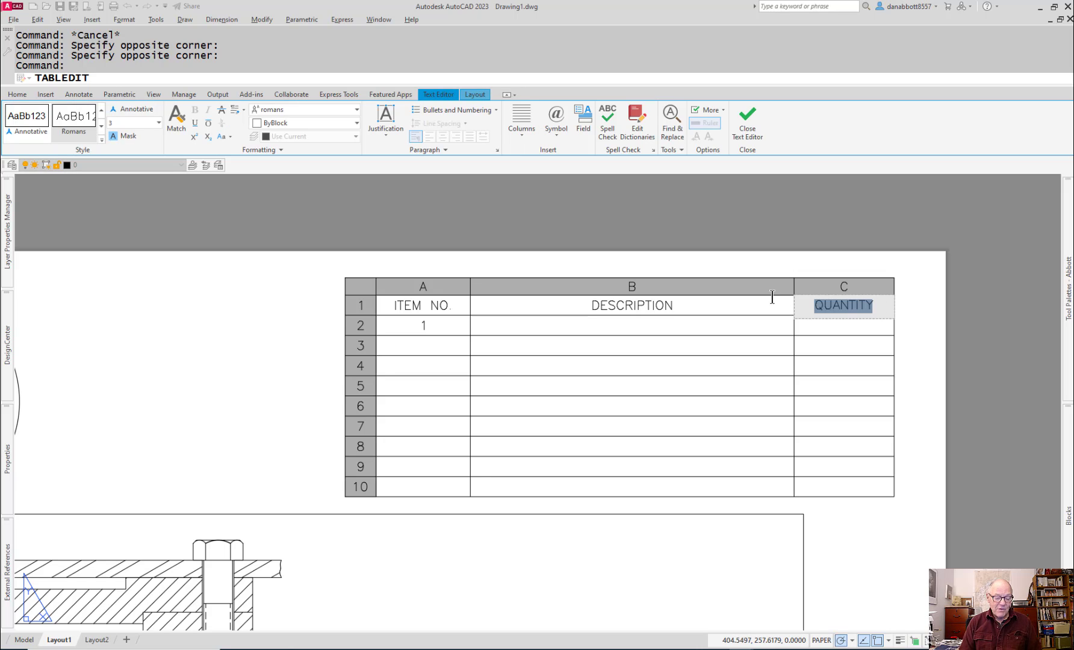
pyautogui.write('q')
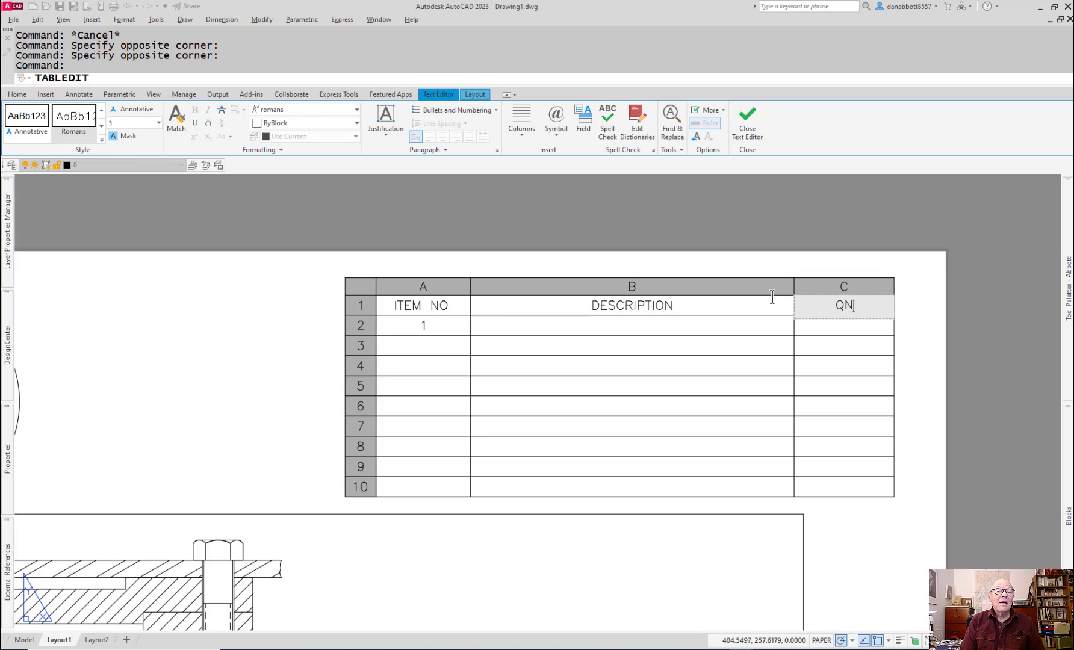
pyautogui.click(915, 318)
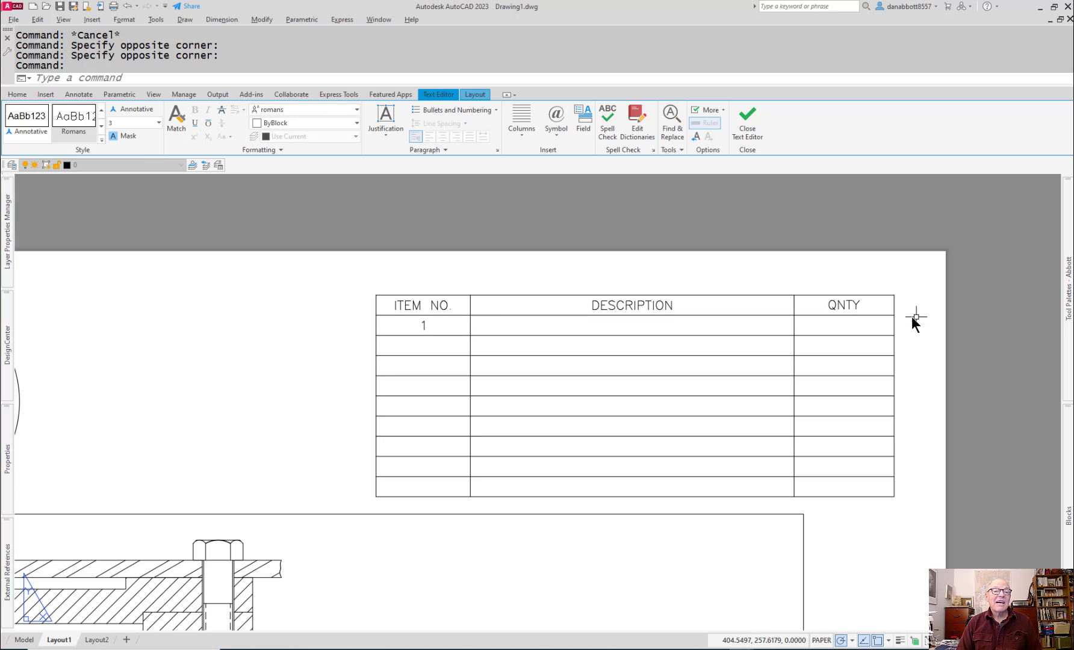
# Step: Narrow the QNTY column by pulling the table's outer edge inward, then deselect the table
pyautogui.click(892, 308)
pyautogui.press('Escape')
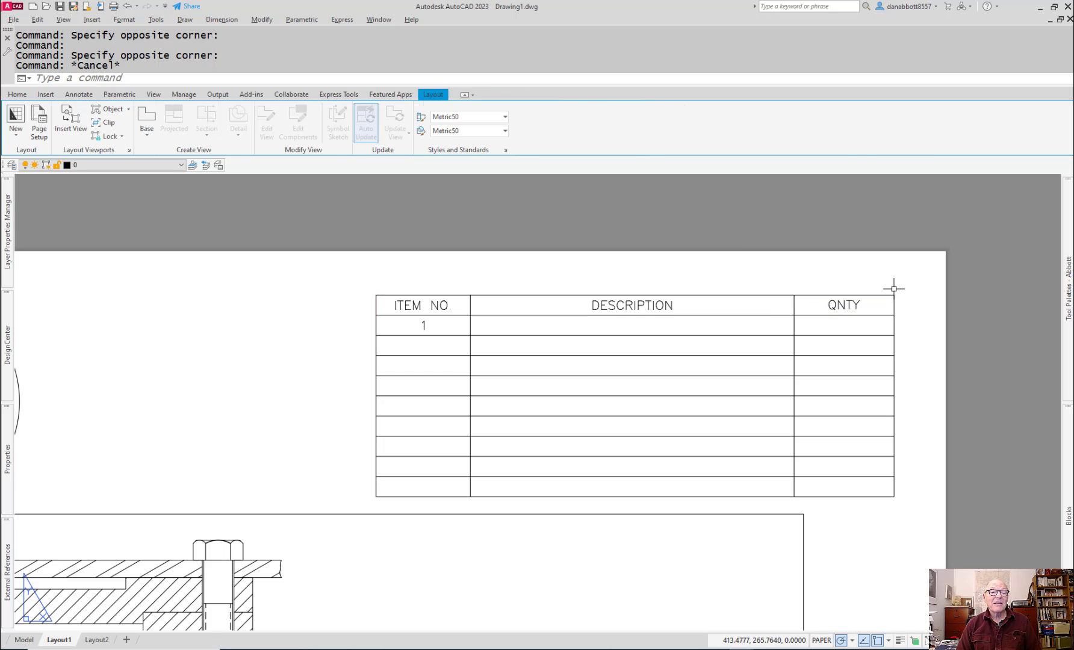
pyautogui.press('Escape')
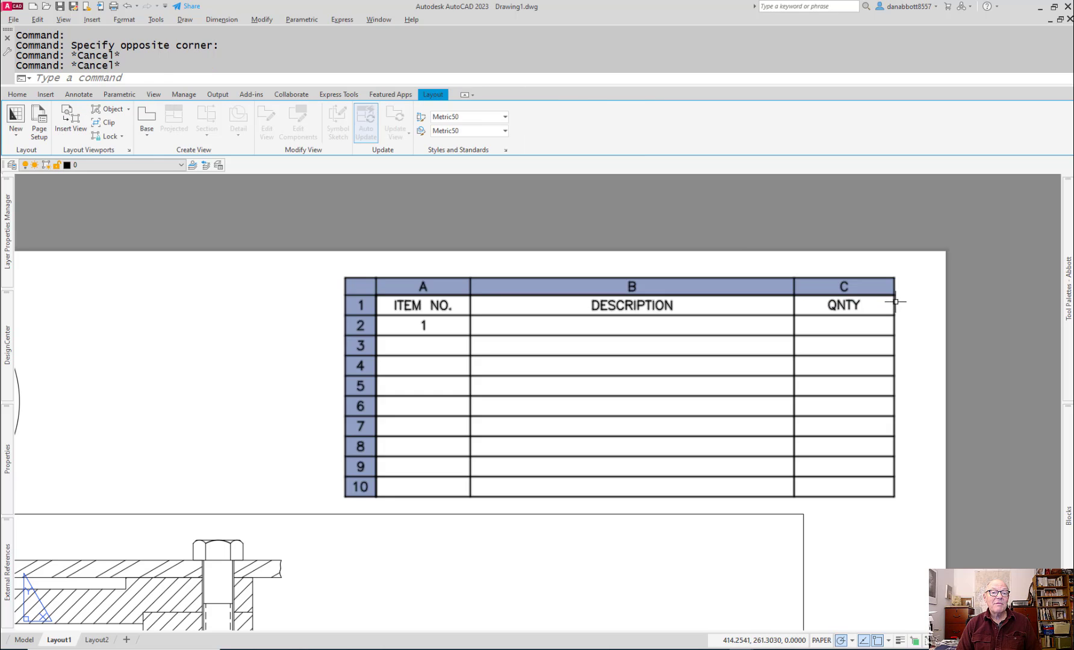
pyautogui.click(897, 298)
pyautogui.click(893, 305)
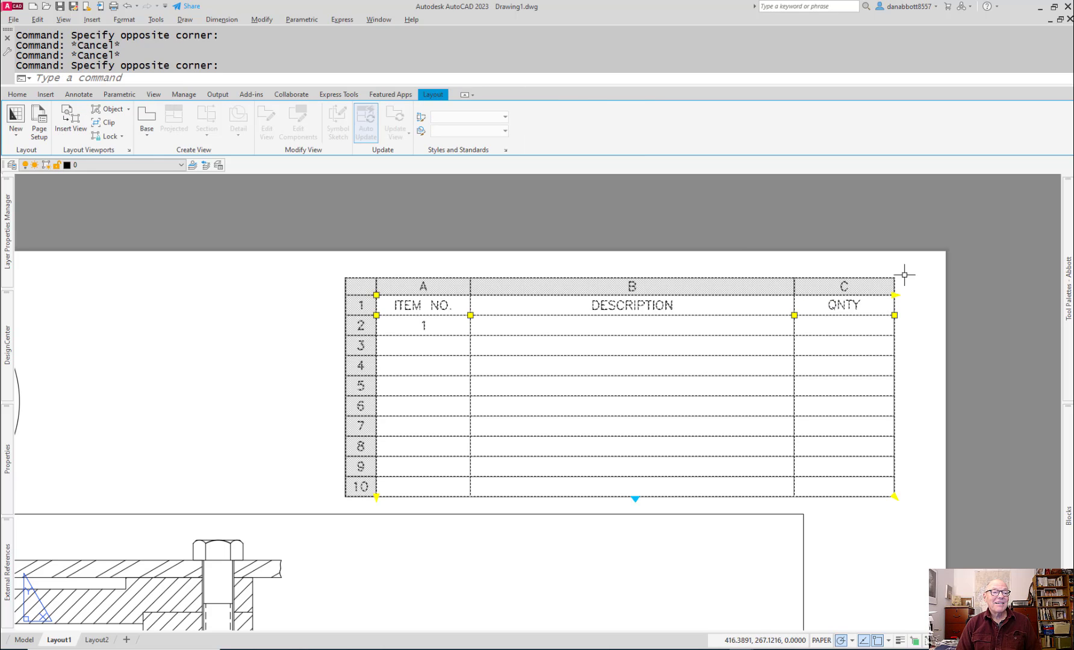
pyautogui.click(894, 315)
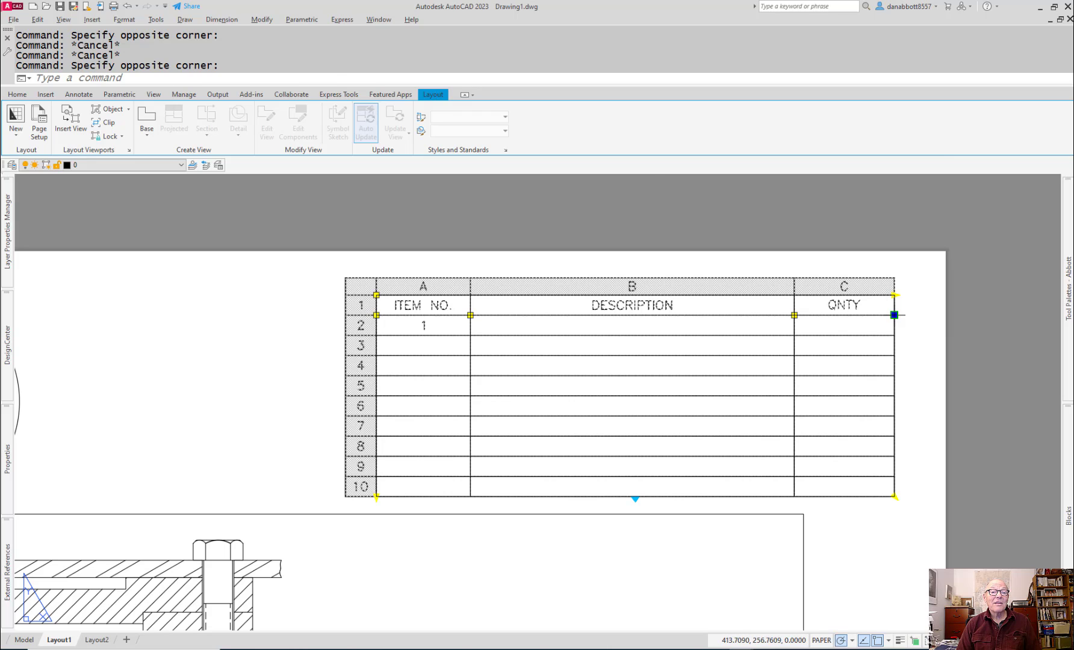
pyautogui.click(860, 315)
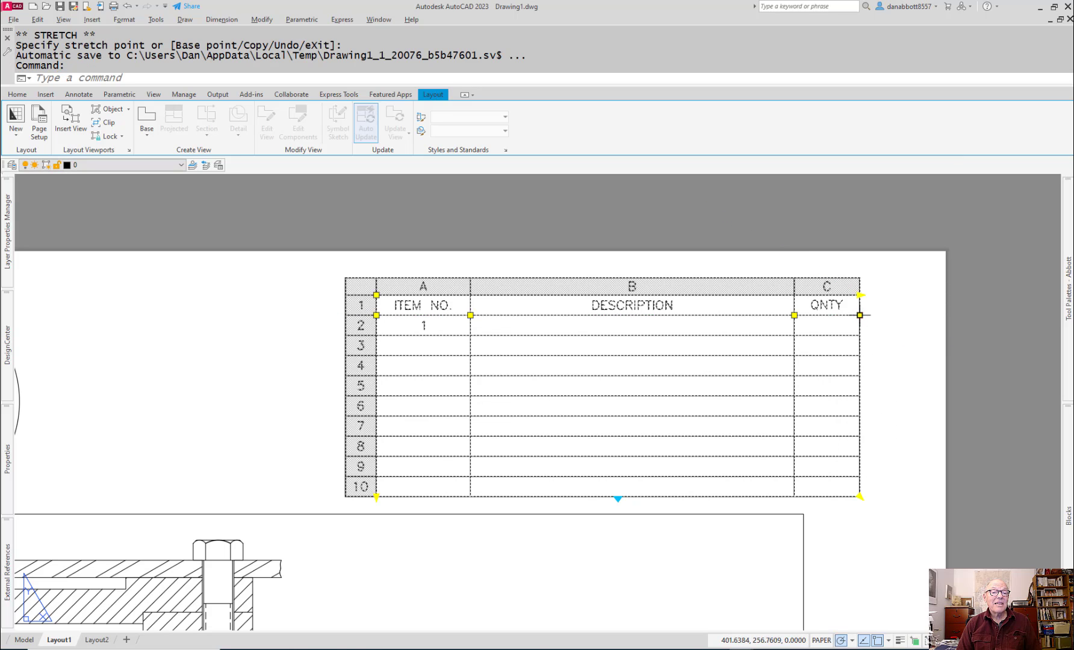
pyautogui.click(895, 315)
pyautogui.press('Escape')
pyautogui.press('Escape')
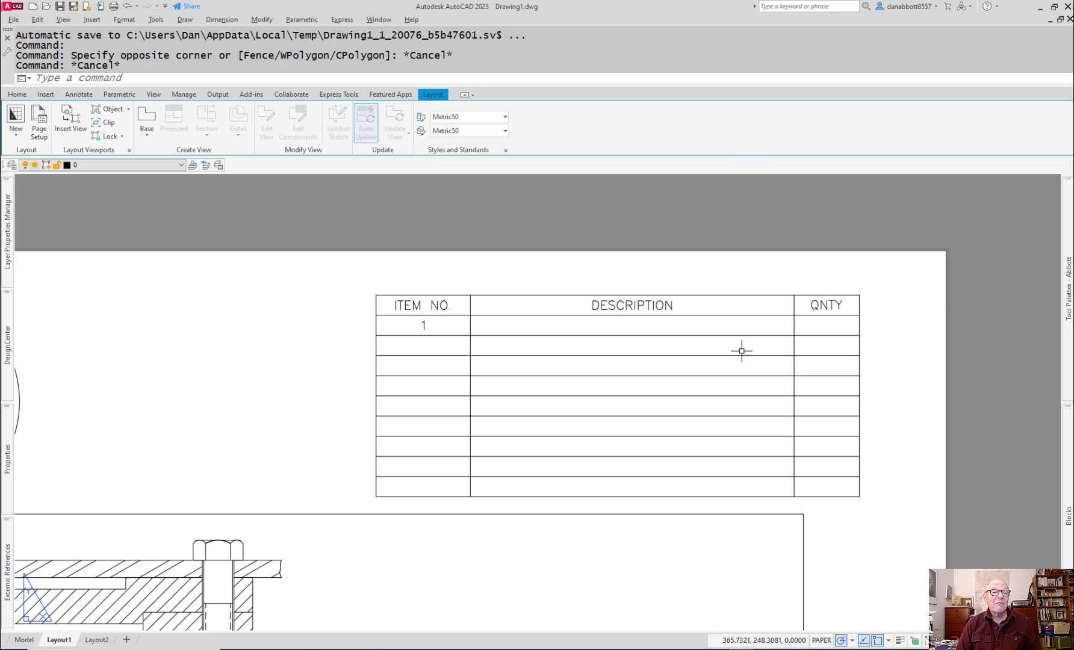
# Step: Enter 4 in the quantity cell of the item 1 row and finish editing
pyautogui.scroll(-3, 776, 307)
pyautogui.scroll(3, 776, 307)
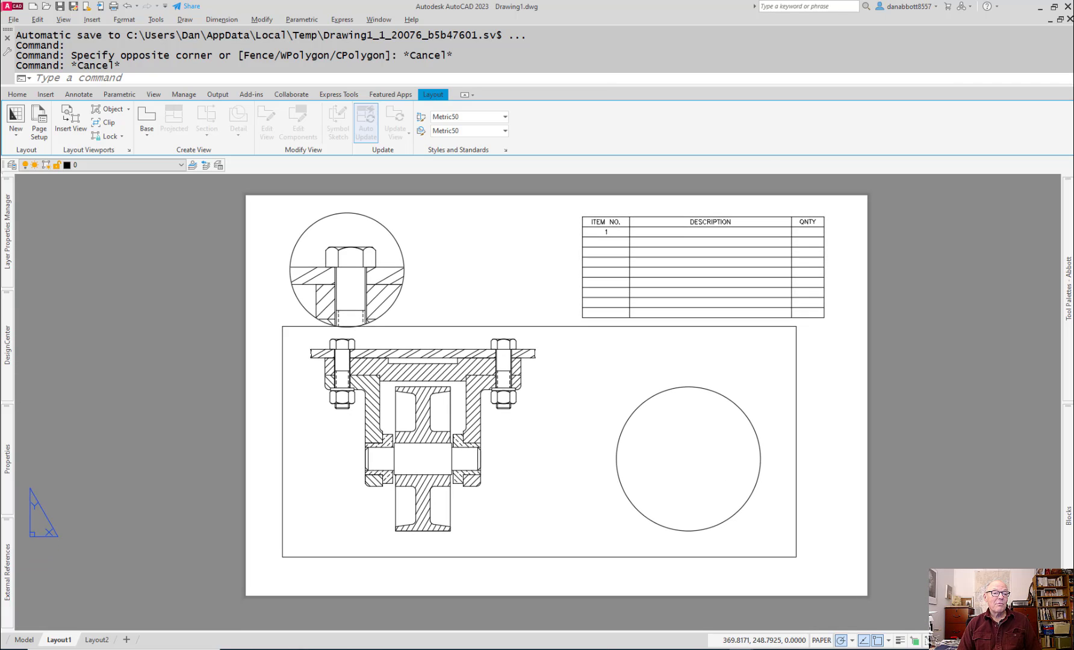
pyautogui.doubleClick(736, 312)
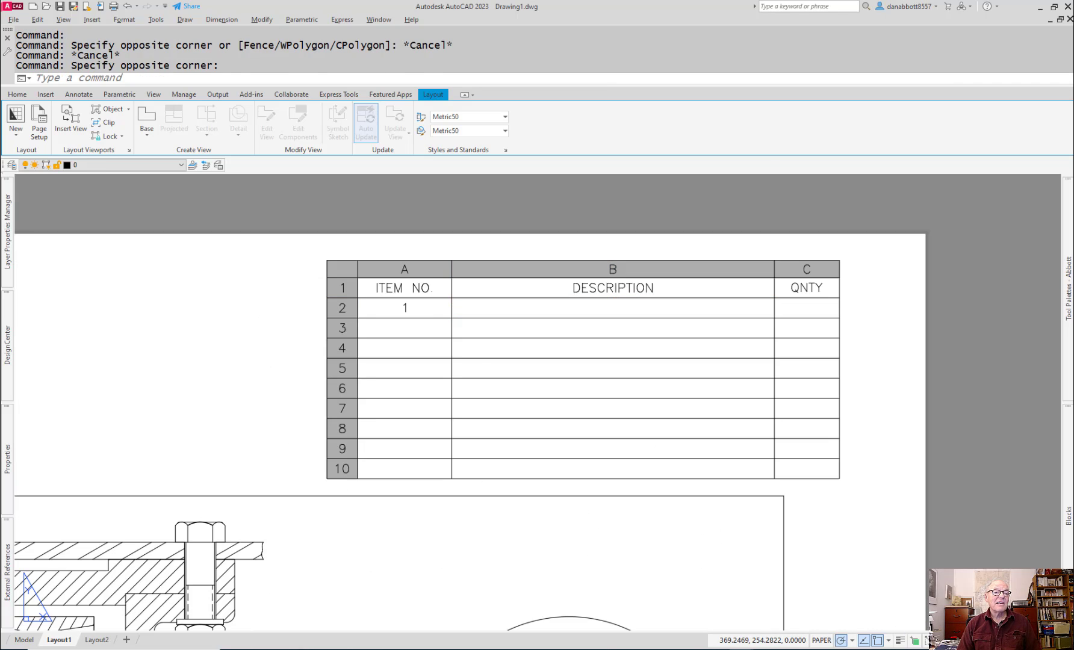
pyautogui.click(793, 305)
pyautogui.click(793, 305)
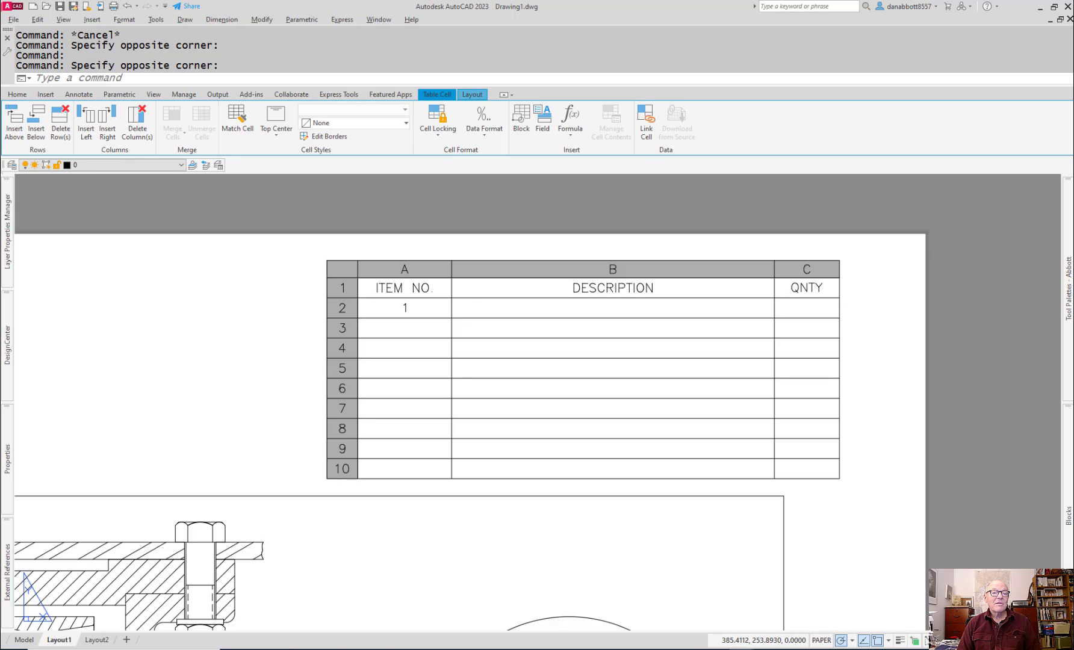
pyautogui.doubleClick(793, 305)
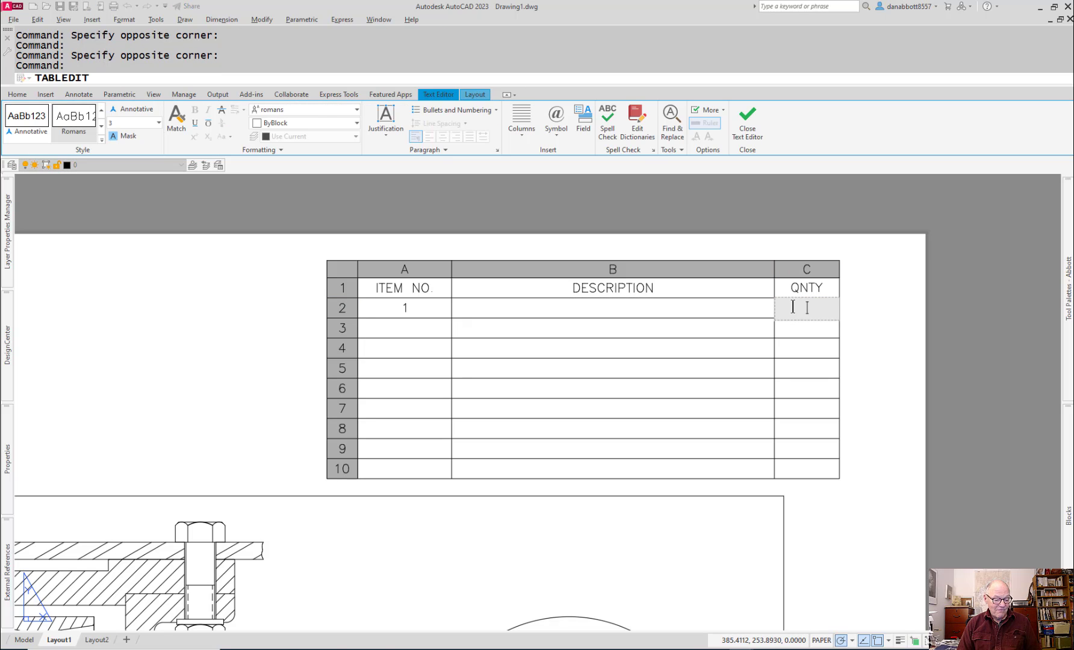
pyautogui.press('Escape')
pyautogui.press('Escape')
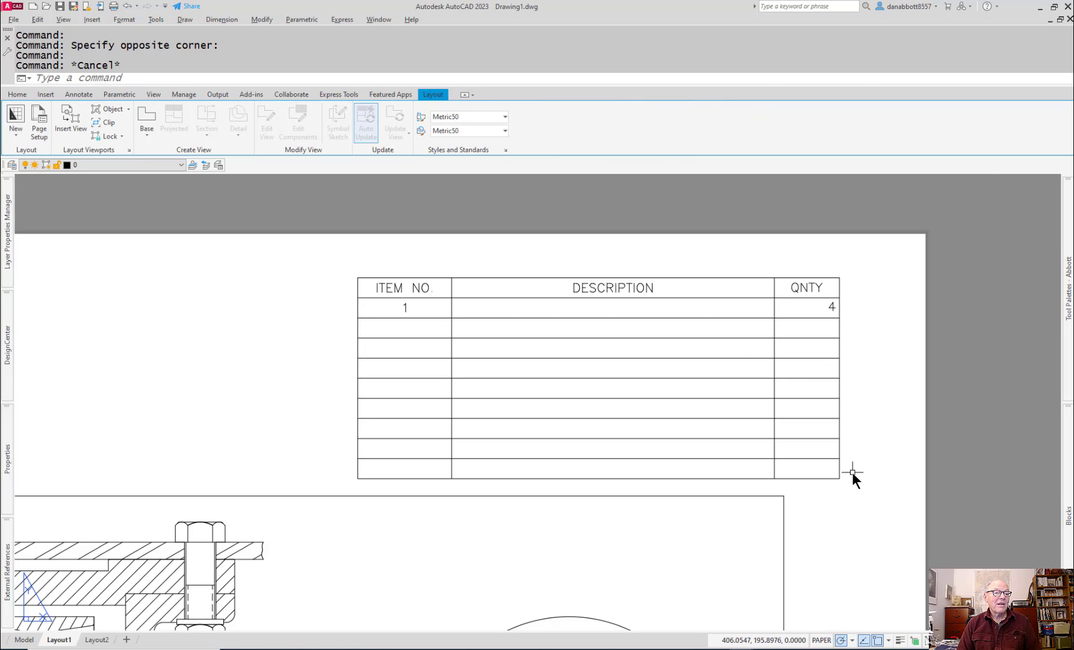